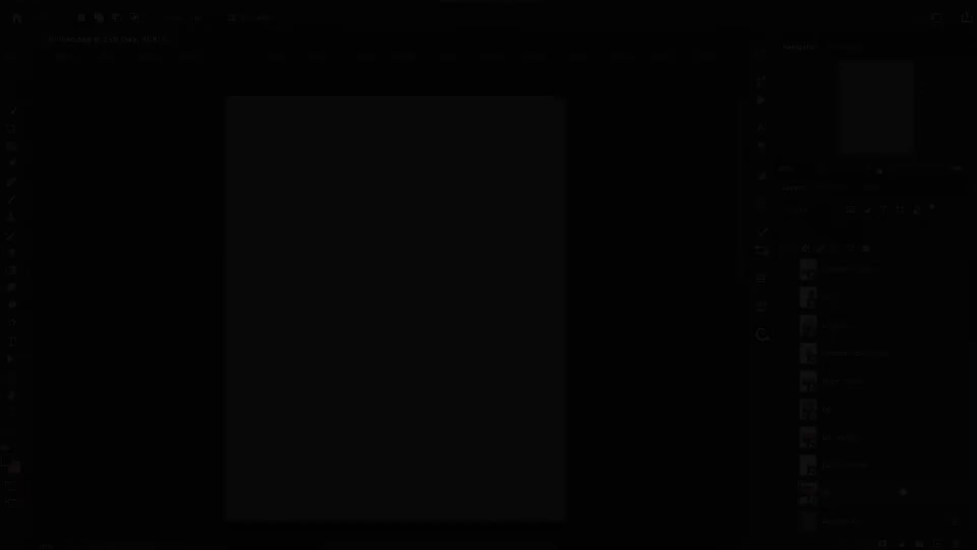
Step: Show the Foreground top layer and start a Pen path up the large chimney's right edge to its first pot
{"action": "scroll", "coordinate": [827, 432], "scroll_direction": "up", "scroll_amount": 2}
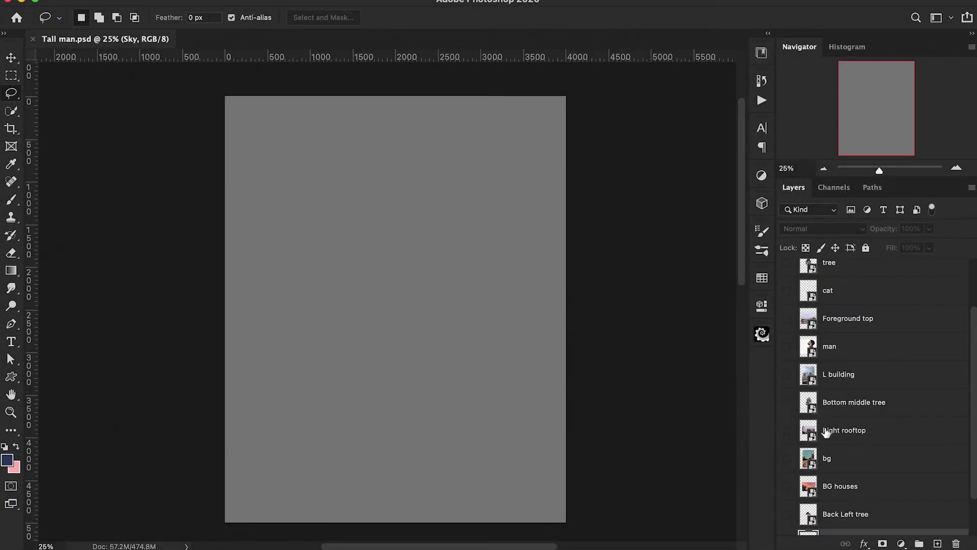
{"action": "left_click", "coordinate": [843, 321]}
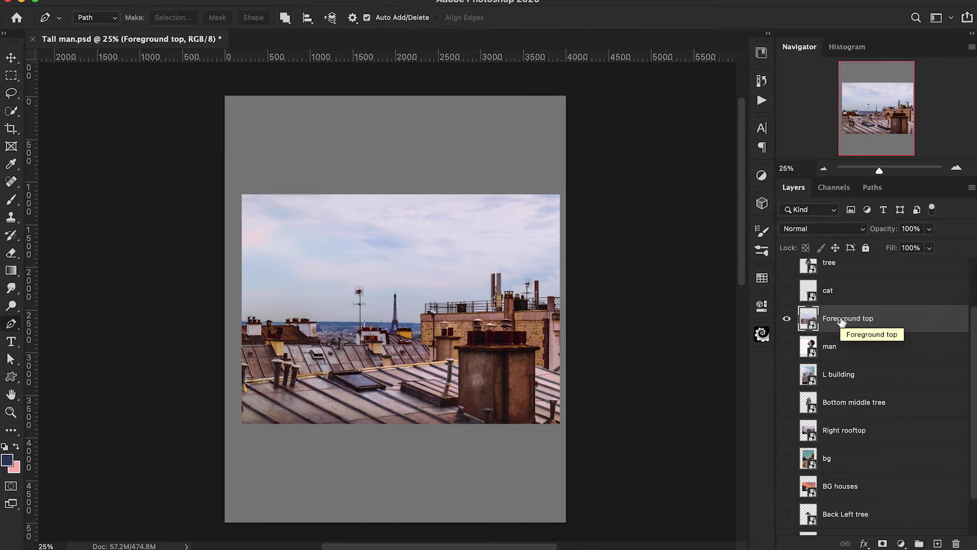
{"action": "key", "text": "super+plus"}
{"action": "key", "text": "super+plus"}
{"action": "key", "text": "super+plus"}
{"action": "key", "text": "super+plus"}
{"action": "left_click_drag", "start_coordinate": [427, 344], "coordinate": [169, 148]}
{"action": "left_click_drag", "start_coordinate": [343, 373], "coordinate": [219, 373]}
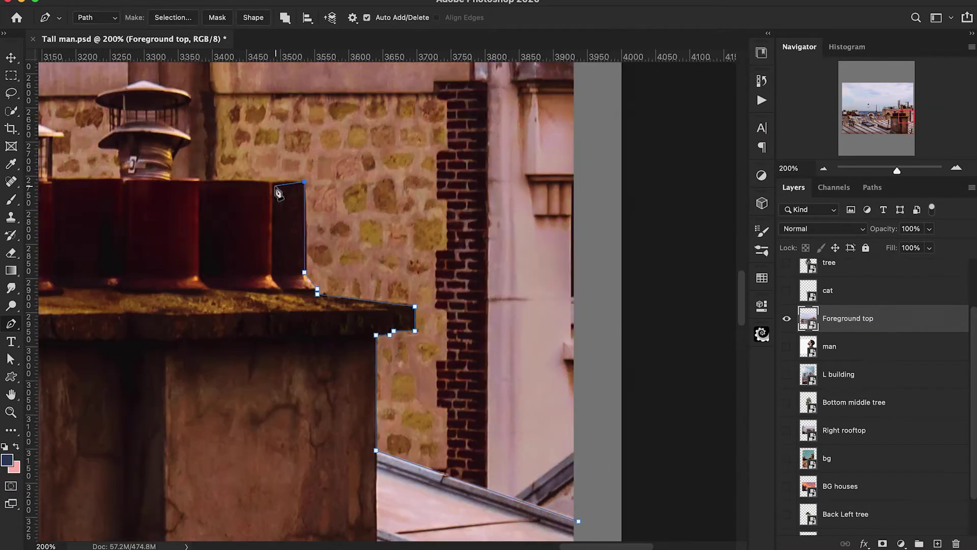
Step: Continue the Pen path across the large chimney's red pots and around the neighbouring chimney with the caged cap
{"action": "scroll", "coordinate": [318, 256], "scroll_direction": "up", "scroll_amount": 3}
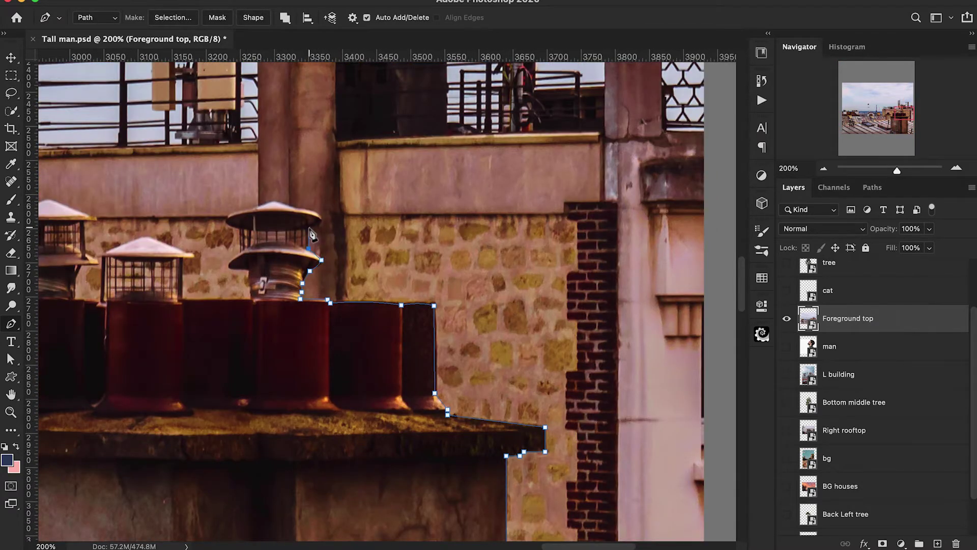
{"action": "left_click", "coordinate": [507, 261]}
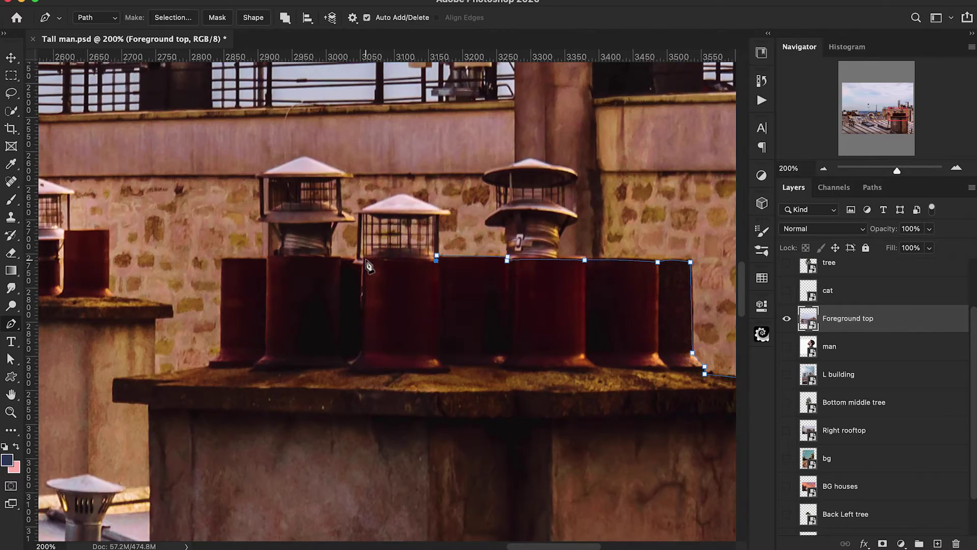
{"action": "left_click", "coordinate": [340, 117]}
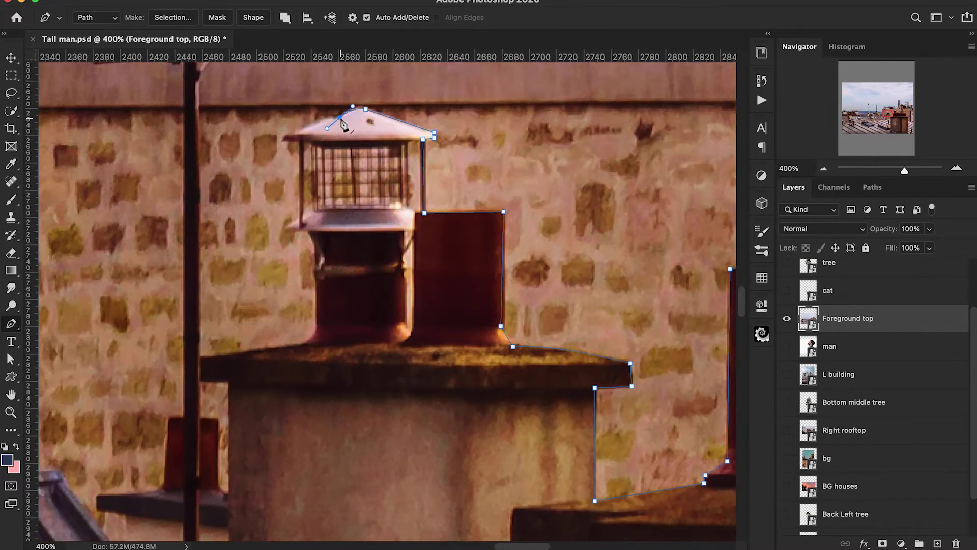
{"action": "left_click", "coordinate": [296, 345]}
{"action": "scroll", "coordinate": [326, 305], "scroll_direction": "down", "scroll_amount": 4}
{"action": "scroll", "coordinate": [393, 176], "scroll_direction": "up", "scroll_amount": 4}
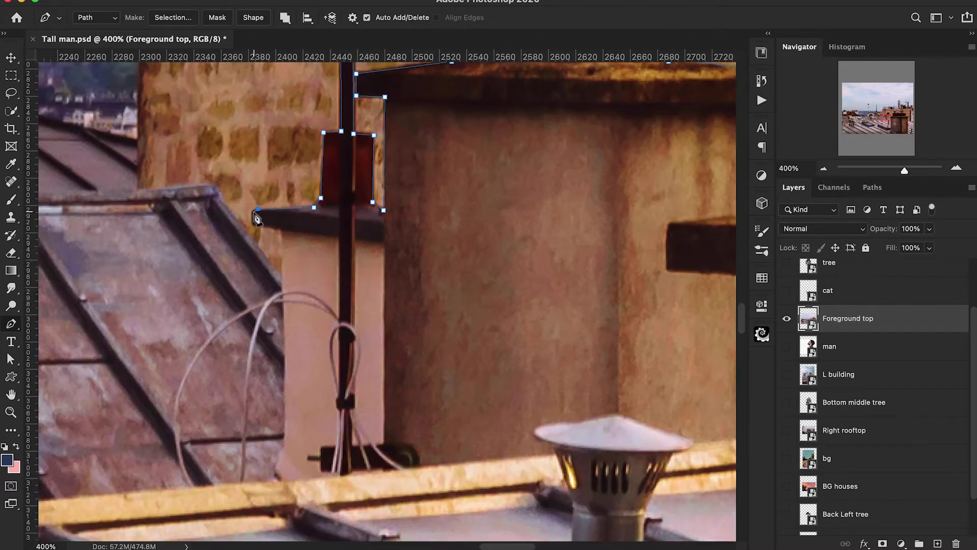
Step: Extend the Pen path over the small pink chimney, the metal roof ridge and the orange chimney pots
{"action": "left_click", "coordinate": [369, 338]}
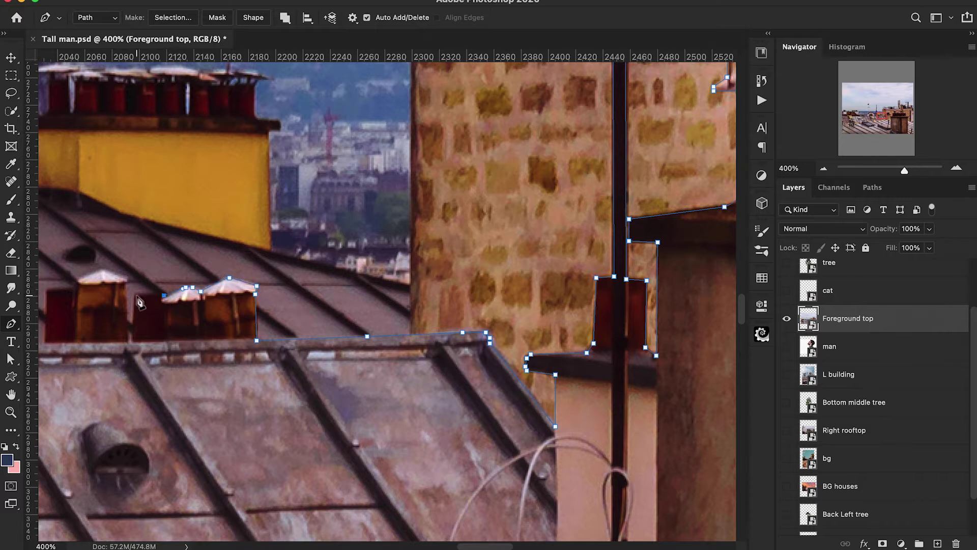
{"action": "left_click", "coordinate": [136, 295]}
{"action": "scroll", "coordinate": [117, 280], "scroll_direction": "left", "scroll_amount": 5}
{"action": "scroll", "coordinate": [204, 305], "scroll_direction": "left", "scroll_amount": 8}
{"action": "left_click", "coordinate": [186, 295]}
{"action": "scroll", "coordinate": [186, 280], "scroll_direction": "left", "scroll_amount": 10}
{"action": "left_click_drag", "start_coordinate": [355, 334], "coordinate": [319, 339]}
{"action": "left_click", "coordinate": [355, 334], "text": "alt"}
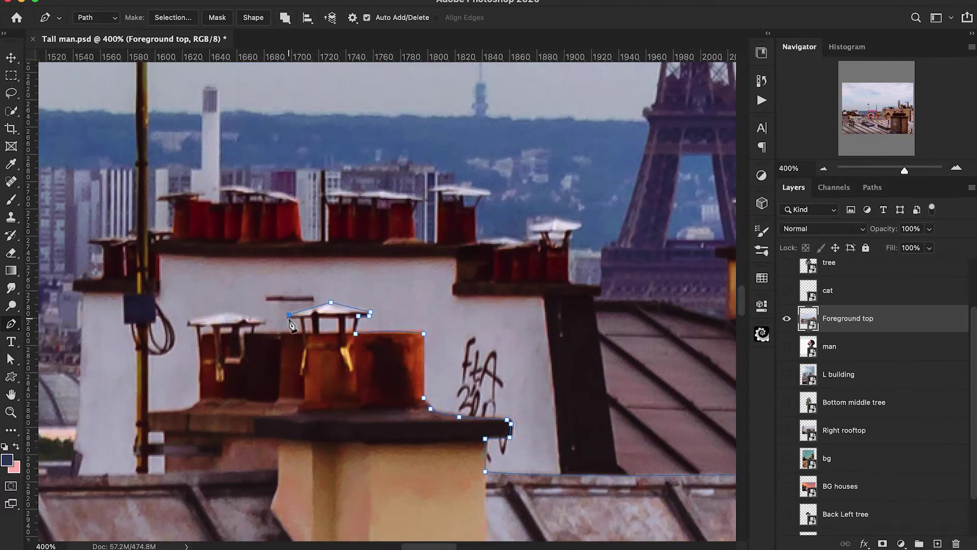
Step: Trace the Pen path along the roof ridge and around the thin vent pipe
{"action": "left_click", "coordinate": [166, 474]}
{"action": "scroll", "coordinate": [166, 407], "scroll_direction": "left", "scroll_amount": 8}
{"action": "left_click", "coordinate": [117, 354]}
{"action": "scroll", "coordinate": [118, 357], "scroll_direction": "left", "scroll_amount": 8}
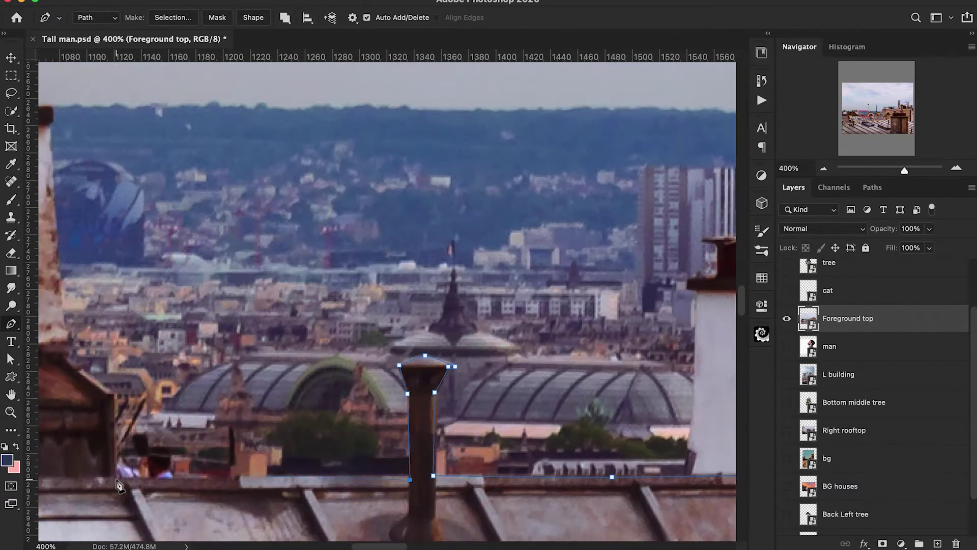
{"action": "scroll", "coordinate": [117, 408], "scroll_direction": "left", "scroll_amount": 10}
{"action": "left_click", "coordinate": [68, 473]}
Step: Trace the Pen path around the dark boxy chimney and its red pots near the photo's left side
{"action": "scroll", "coordinate": [102, 432], "scroll_direction": "left", "scroll_amount": 4}
{"action": "left_click", "coordinate": [149, 204]}
{"action": "left_click_drag", "start_coordinate": [145, 203], "coordinate": [142, 206]}
{"action": "left_click", "coordinate": [120, 227]}
{"action": "scroll", "coordinate": [120, 227], "scroll_direction": "up", "scroll_amount": 1}
{"action": "left_click_drag", "start_coordinate": [120, 227], "coordinate": [280, 267]}
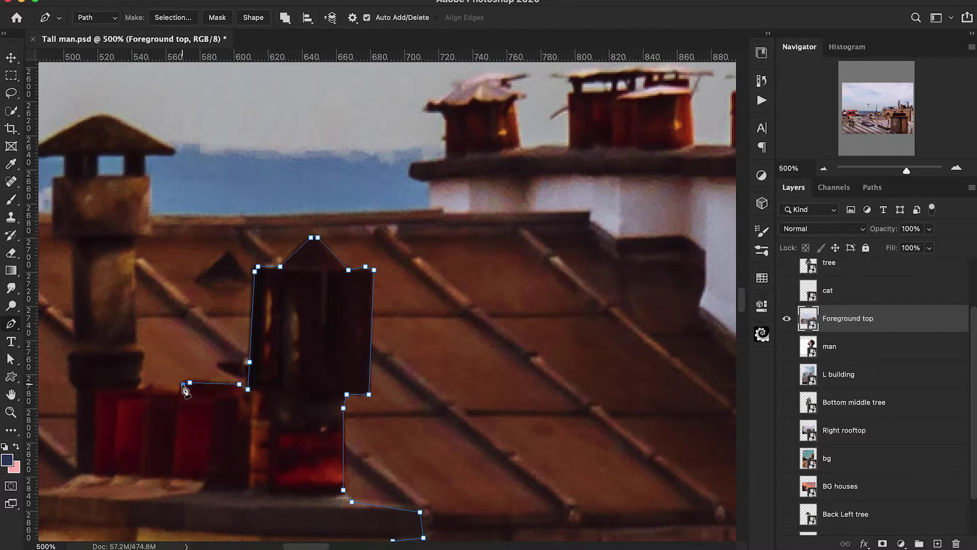
Step: Outline the tall capped flue and chimney ledge, ending the path along the roof ridge at the photo's left edge
{"action": "left_click", "coordinate": [171, 149]}
{"action": "left_click", "coordinate": [115, 118]}
{"action": "left_click", "coordinate": [93, 117]}
{"action": "left_click_drag", "start_coordinate": [93, 118], "coordinate": [213, 107]}
{"action": "left_click", "coordinate": [152, 140]}
{"action": "left_click", "coordinate": [152, 144]}
{"action": "left_click", "coordinate": [184, 146]}
{"action": "left_click", "coordinate": [186, 165]}
{"action": "left_click", "coordinate": [197, 379]}
{"action": "left_click", "coordinate": [198, 462]}
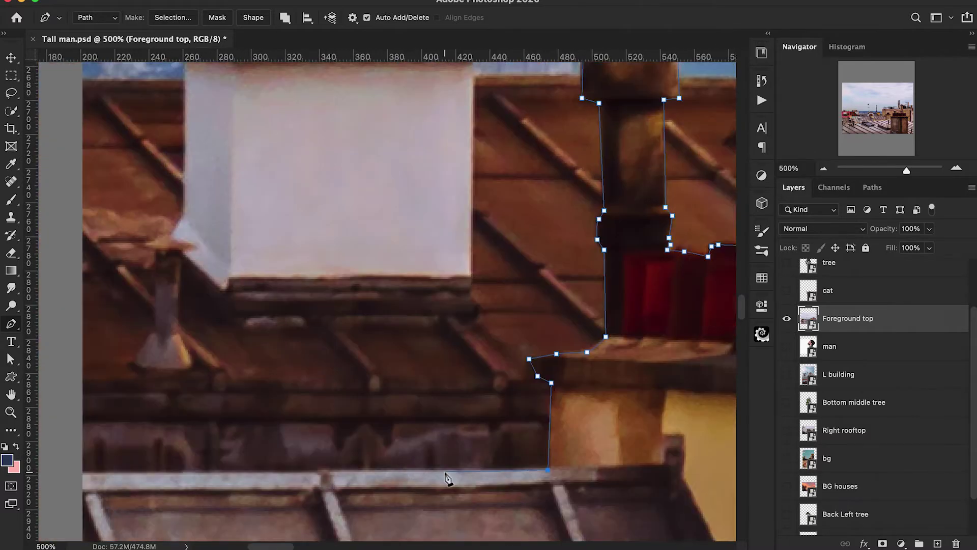
Step: Convert the path to a selection and mask the Foreground top layer so only the rooftop remains
{"action": "left_click", "coordinate": [173, 18]}
{"action": "left_click", "coordinate": [565, 191]}
{"action": "left_click", "coordinate": [883, 543]}
Step: Enlarge the cut-out rooftop slightly and shift it towards the canvas's lower right with Free Transform
{"action": "key", "text": "super+t"}
{"action": "left_click_drag", "start_coordinate": [603, 372], "coordinate": [694, 441]}
{"action": "left_click_drag", "start_coordinate": [577, 357], "coordinate": [620, 427]}
{"action": "key", "text": "Return"}
Step: On the Foreground top mask, trace a Pen path from the large chimney along the golden roof ridge and round vents
{"action": "left_click", "coordinate": [836, 318]}
{"action": "key", "text": "p"}
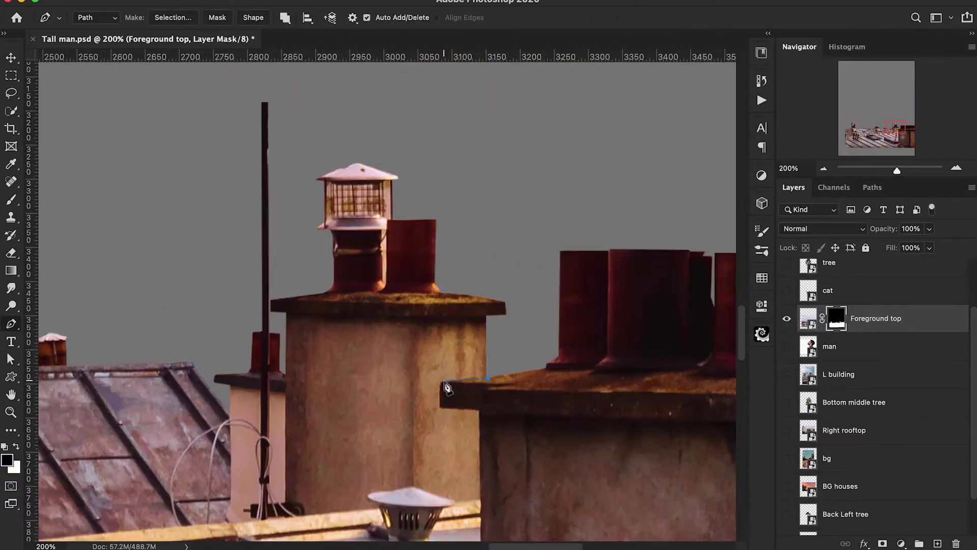
{"action": "left_click", "coordinate": [470, 509]}
{"action": "left_click", "coordinate": [198, 426]}
{"action": "left_click", "coordinate": [210, 410]}
{"action": "left_click", "coordinate": [224, 404]}
{"action": "left_click_drag", "start_coordinate": [174, 382], "coordinate": [162, 383]}
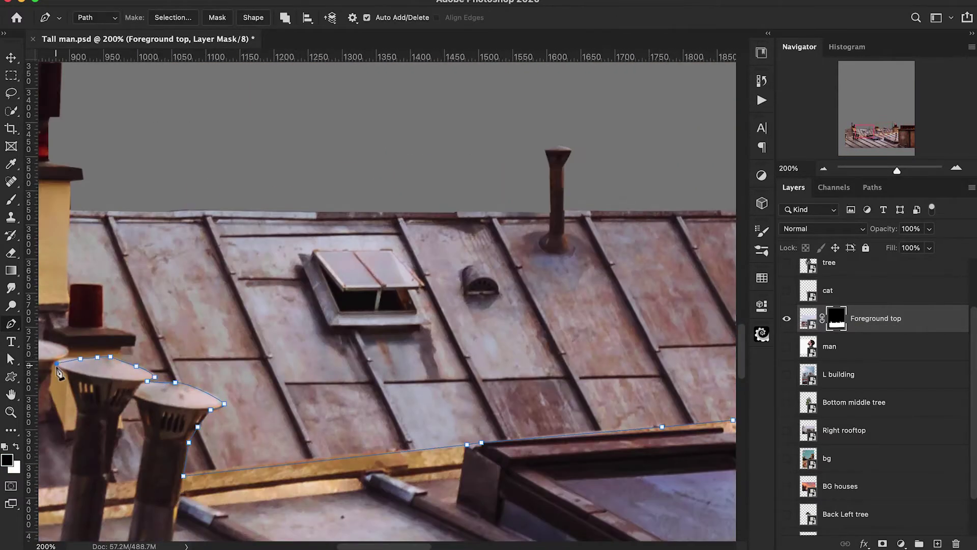
{"action": "left_click", "coordinate": [66, 373]}
{"action": "left_click", "coordinate": [77, 407]}
{"action": "left_click", "coordinate": [69, 487]}
Step: Continue the Pen path around the remaining round vents and out to the rooftop's left edge
{"action": "left_click_drag", "start_coordinate": [69, 486], "coordinate": [235, 334]}
{"action": "left_click", "coordinate": [199, 338]}
{"action": "left_click", "coordinate": [202, 242]}
{"action": "left_click", "coordinate": [218, 209]}
{"action": "left_click_drag", "start_coordinate": [220, 191], "coordinate": [191, 186]}
{"action": "left_click", "coordinate": [133, 195]}
{"action": "left_click", "coordinate": [502, 332]}
{"action": "left_click", "coordinate": [245, 338]}
{"action": "left_click", "coordinate": [239, 202]}
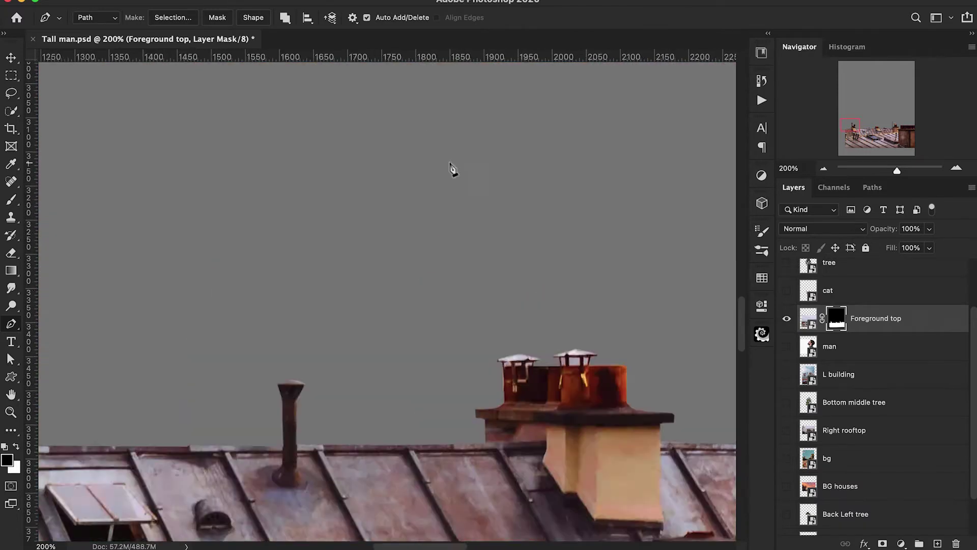
Step: Close the path around the rear roof and chimneys, convert it to a selection and hide that area on the mask
{"action": "left_click", "coordinate": [427, 147]}
{"action": "left_click", "coordinate": [610, 297]}
{"action": "left_click", "coordinate": [577, 448]}
{"action": "right_click", "coordinate": [502, 394]}
{"action": "left_click", "coordinate": [527, 459]}
{"action": "left_click", "coordinate": [571, 188]}
{"action": "key", "text": "alt+Delete"}
{"action": "key", "text": "super+minus"}
{"action": "key", "text": "super+minus"}
{"action": "key", "text": "super+minus"}
{"action": "key", "text": "super+minus"}
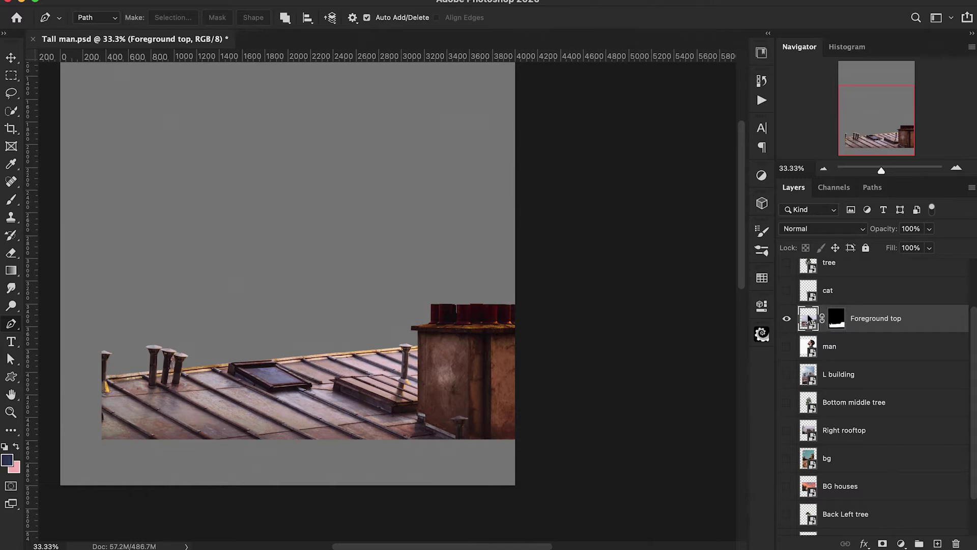
Step: Move the Foreground top rooftop left and down so it spans the canvas's bottom edge
{"action": "key", "text": "super+t"}
{"action": "scroll", "coordinate": [600, 381], "scroll_direction": "left", "scroll_amount": 3}
{"action": "scroll", "coordinate": [600, 381], "scroll_direction": "down", "scroll_amount": 1}
{"action": "left_click_drag", "start_coordinate": [590, 355], "coordinate": [551, 405]}
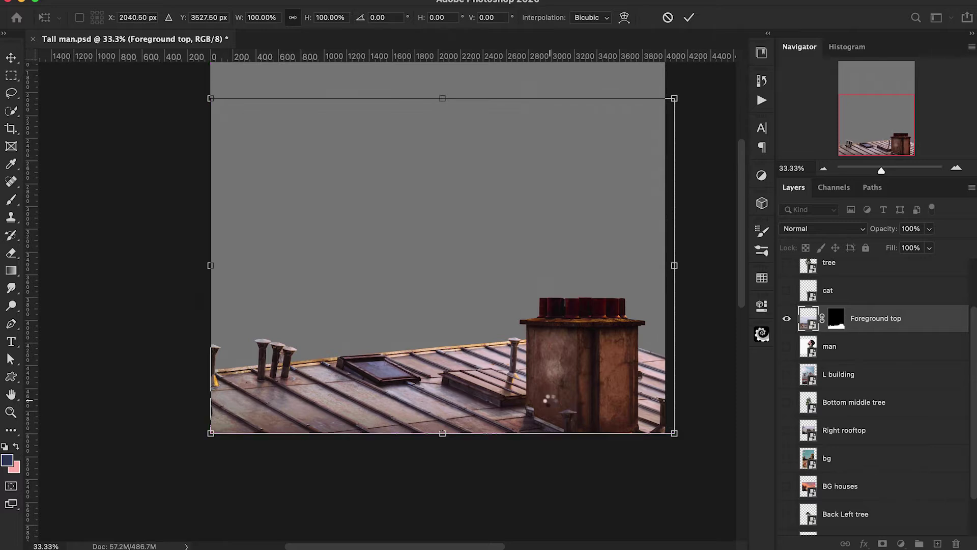
{"action": "key", "text": "Return"}
{"action": "key", "text": "p"}
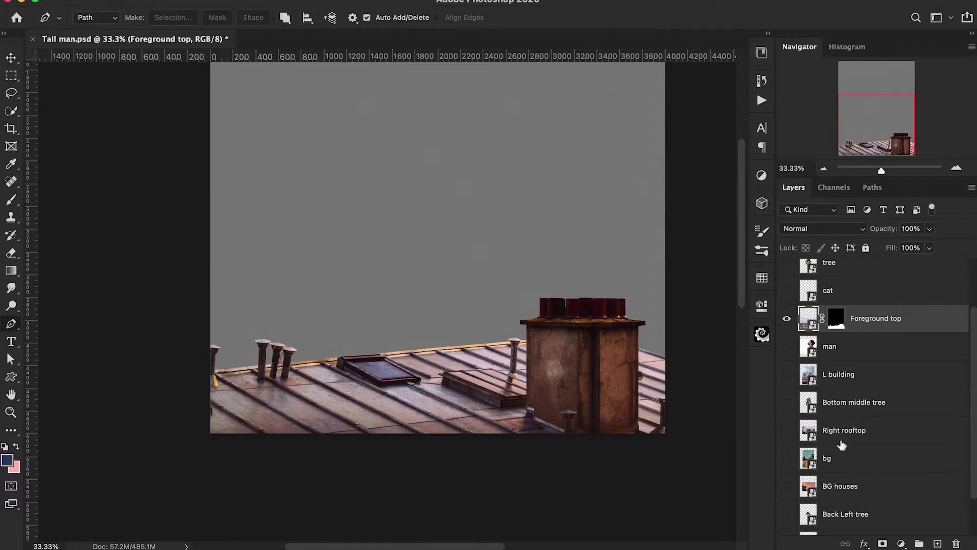
Step: With Foreground top hidden and the man layer shown, mask out the man's white background using Quick Selection
{"action": "left_click", "coordinate": [786, 318]}
{"action": "left_click", "coordinate": [787, 346]}
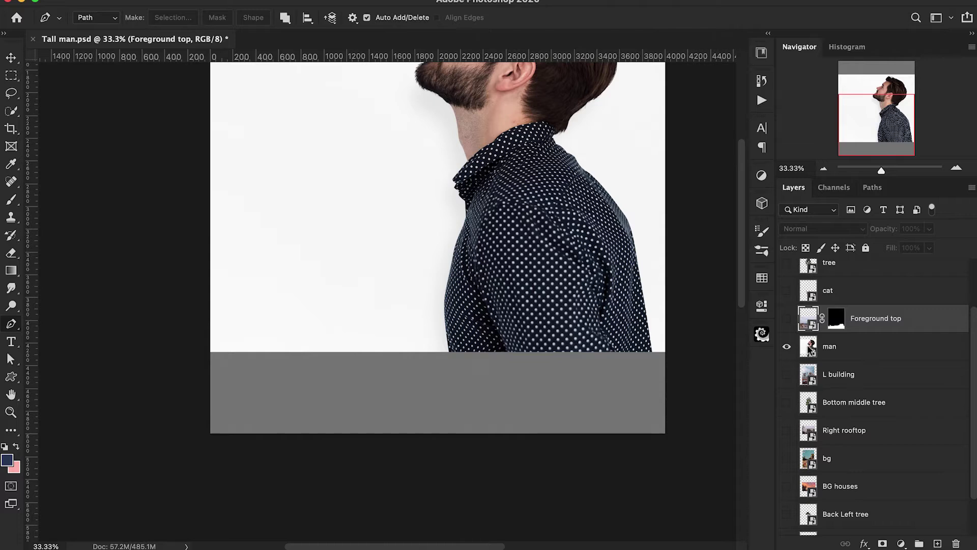
{"action": "left_click", "coordinate": [810, 349]}
{"action": "scroll", "coordinate": [610, 421], "scroll_direction": "up", "scroll_amount": 5}
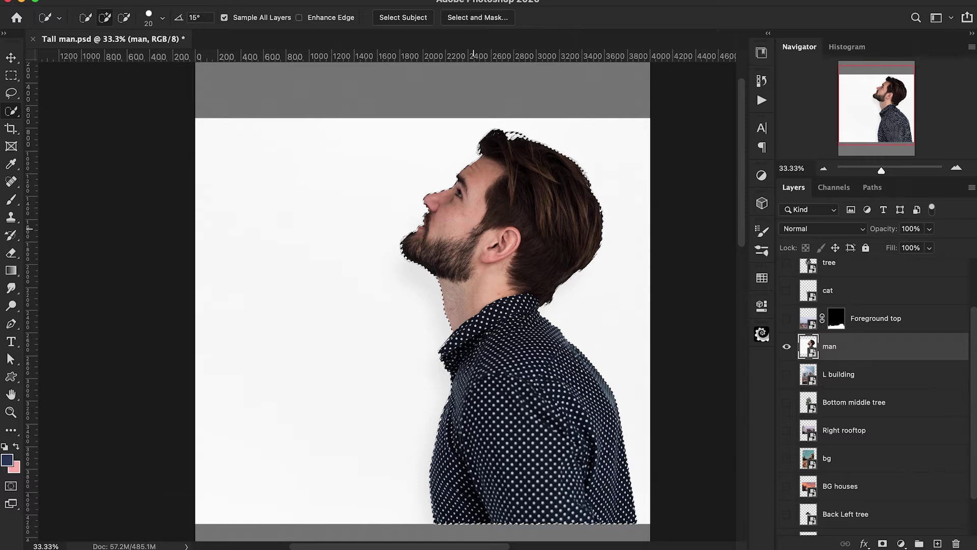
{"action": "scroll", "coordinate": [474, 229], "scroll_direction": "down", "scroll_amount": 5}
{"action": "left_click", "coordinate": [882, 544]}
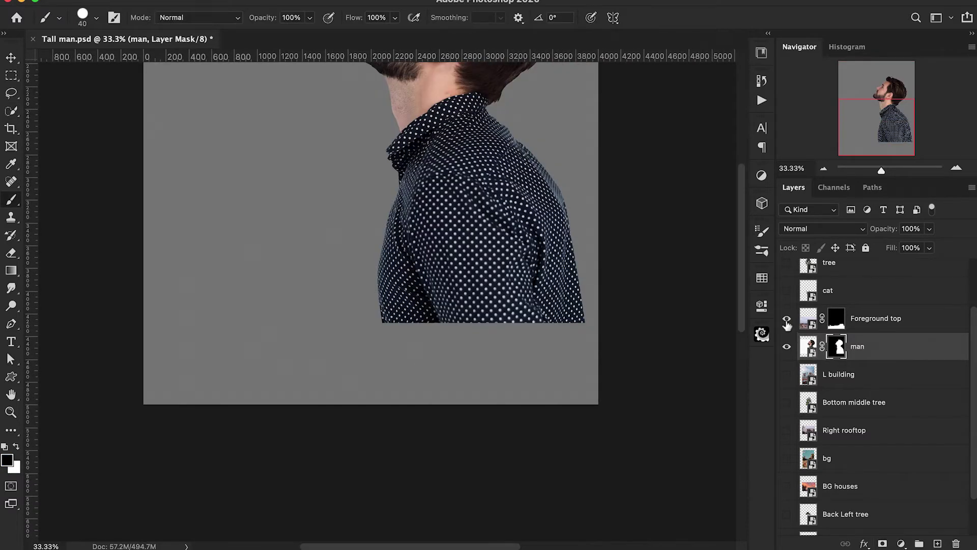
Step: Show Foreground top again and move the man down so his torso sits behind the rooftop
{"action": "left_click", "coordinate": [787, 319]}
{"action": "scroll", "coordinate": [647, 359], "scroll_direction": "up", "scroll_amount": 4}
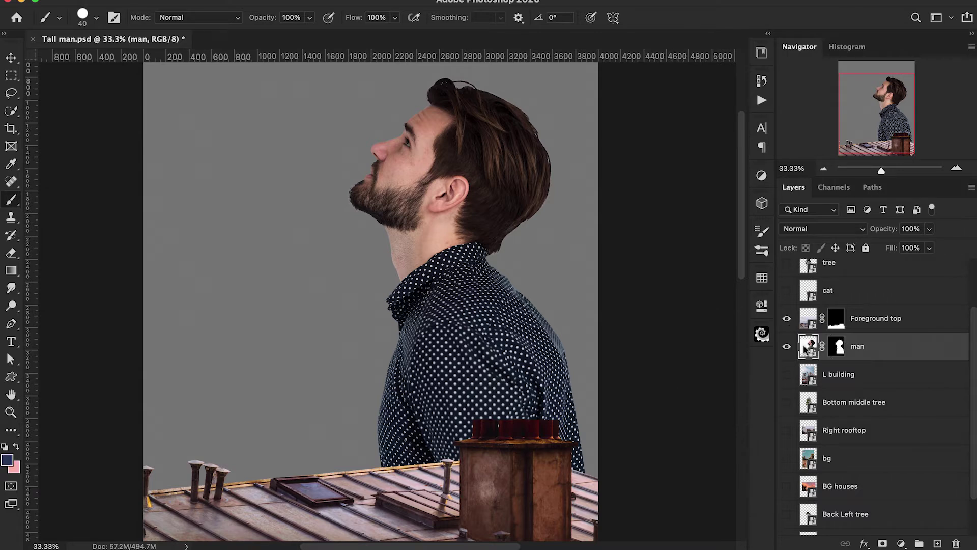
{"action": "key", "text": "ctrl+minus"}
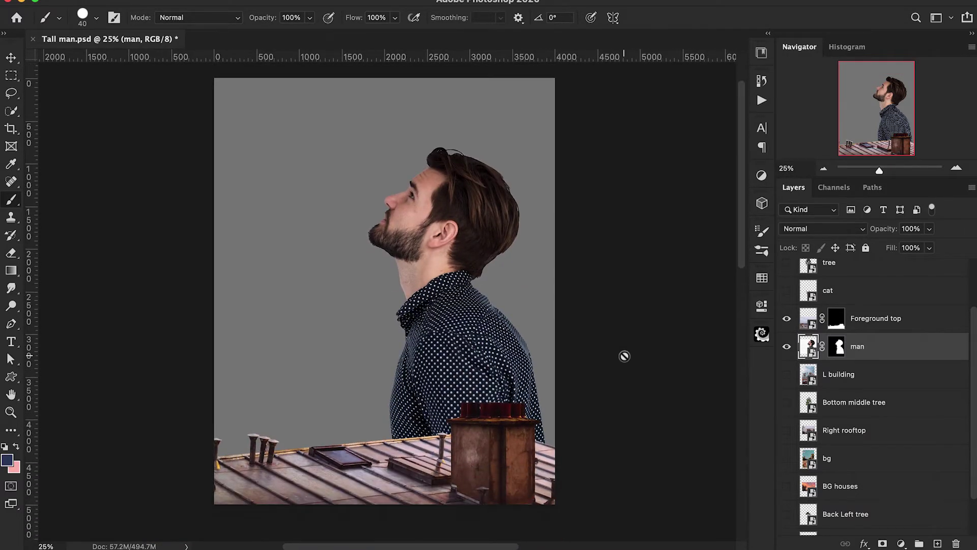
{"action": "key", "text": "ctrl+t"}
{"action": "left_click_drag", "start_coordinate": [436, 242], "coordinate": [443, 310]}
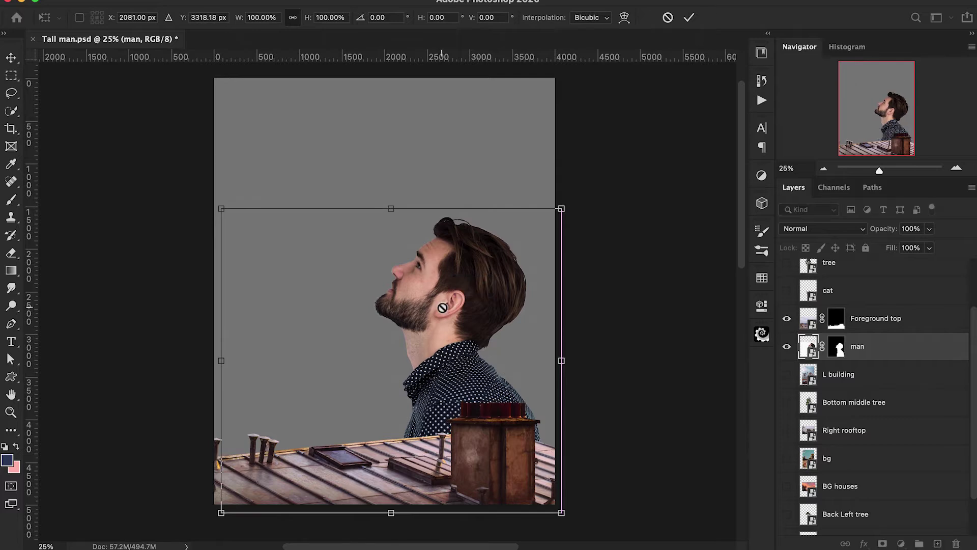
{"action": "key", "text": "Return"}
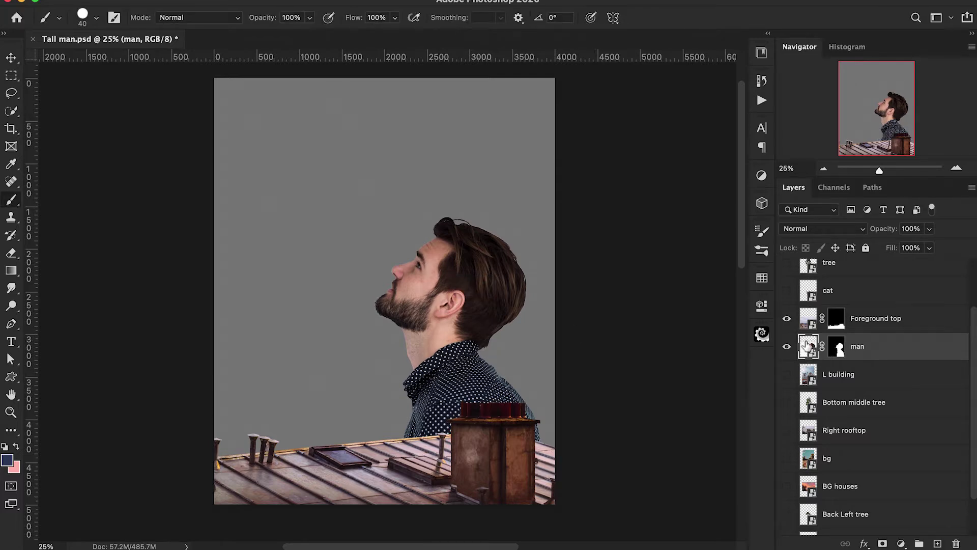
Step: Show only the L building layer and start a Pen path up the red brick building's curved corner
{"action": "left_click", "coordinate": [787, 376]}
{"action": "left_click_drag", "start_coordinate": [793, 351], "coordinate": [793, 320]}
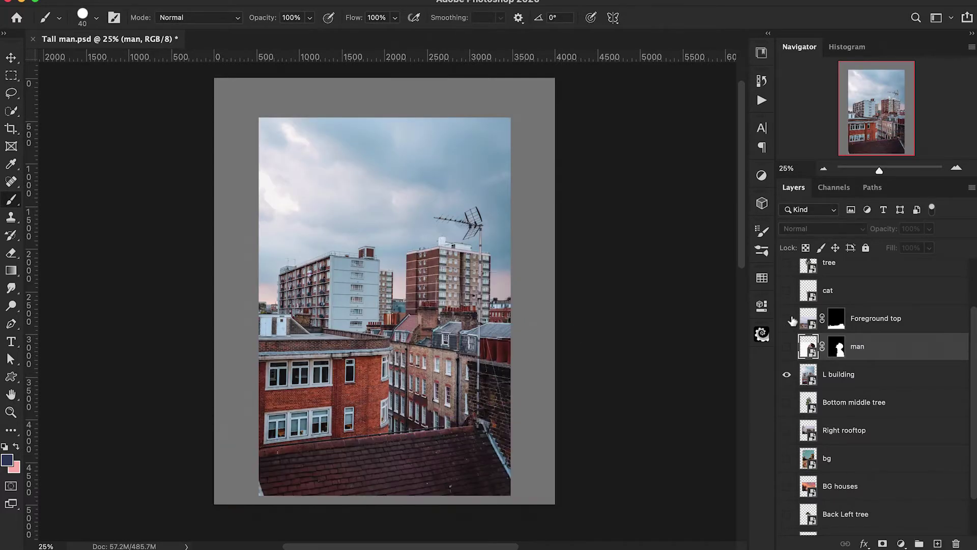
{"action": "left_click", "coordinate": [822, 381]}
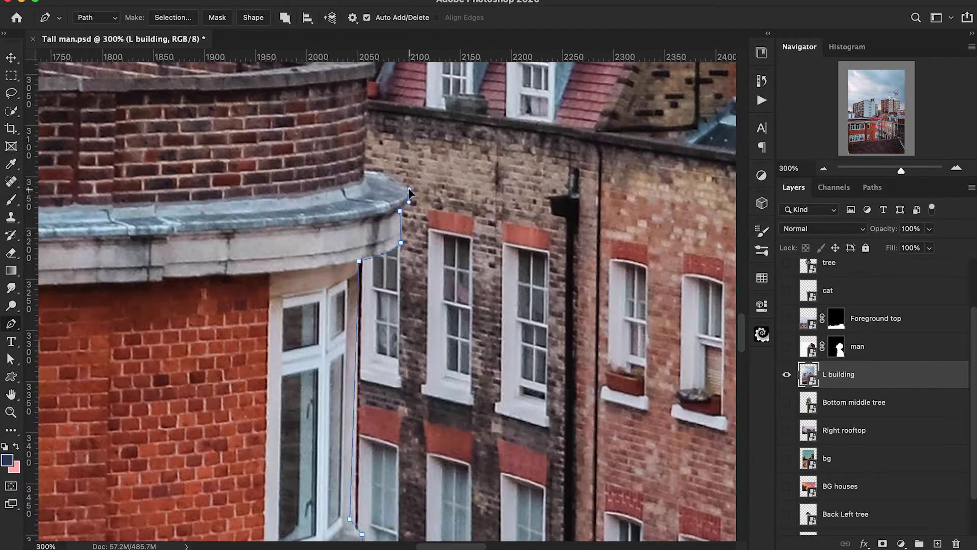
{"action": "left_click", "coordinate": [377, 185]}
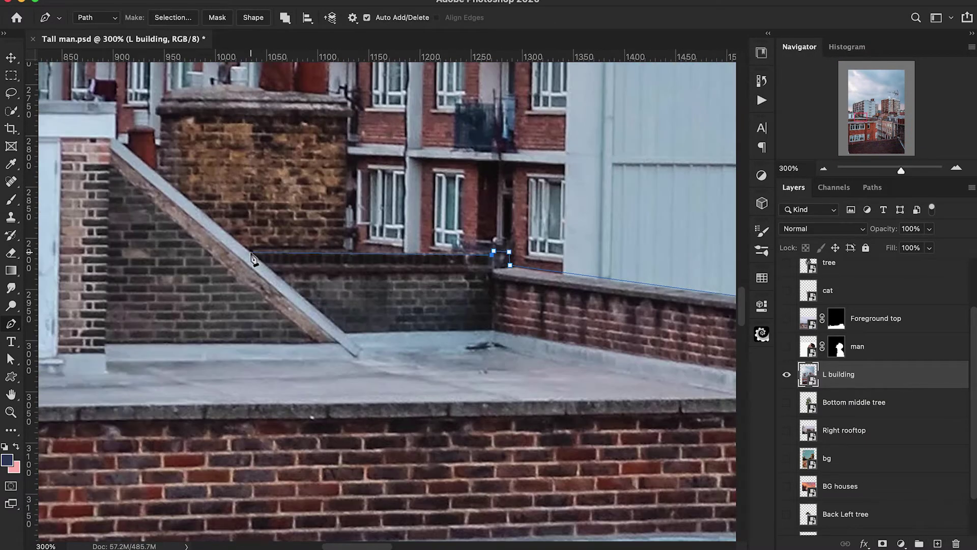
Step: Continue the Pen path along the building's roof parapet and around the brick chimney and its pots
{"action": "left_click", "coordinate": [352, 306]}
{"action": "left_click", "coordinate": [364, 272]}
{"action": "left_click", "coordinate": [332, 269]}
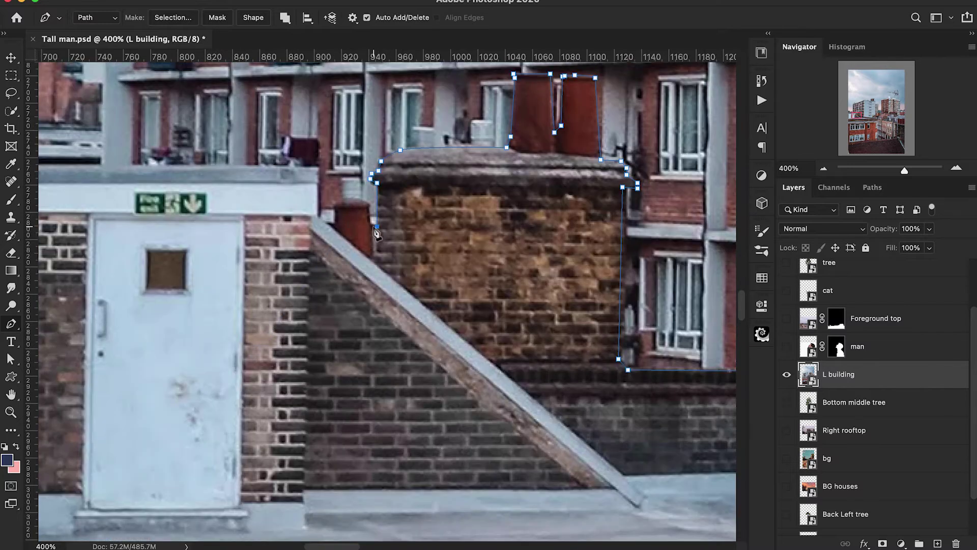
{"action": "left_click", "coordinate": [388, 191]}
Step: Convert the closed path to a selection and mask the L building layer to isolate the red brick building
{"action": "right_click", "coordinate": [198, 235]}
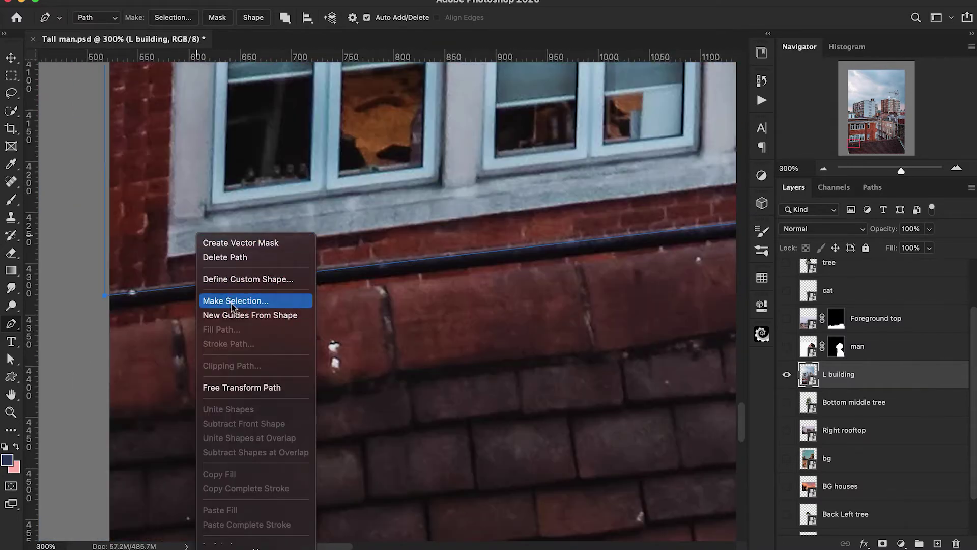
{"action": "left_click", "coordinate": [232, 301]}
{"action": "left_click", "coordinate": [582, 194]}
{"action": "left_click", "coordinate": [882, 544]}
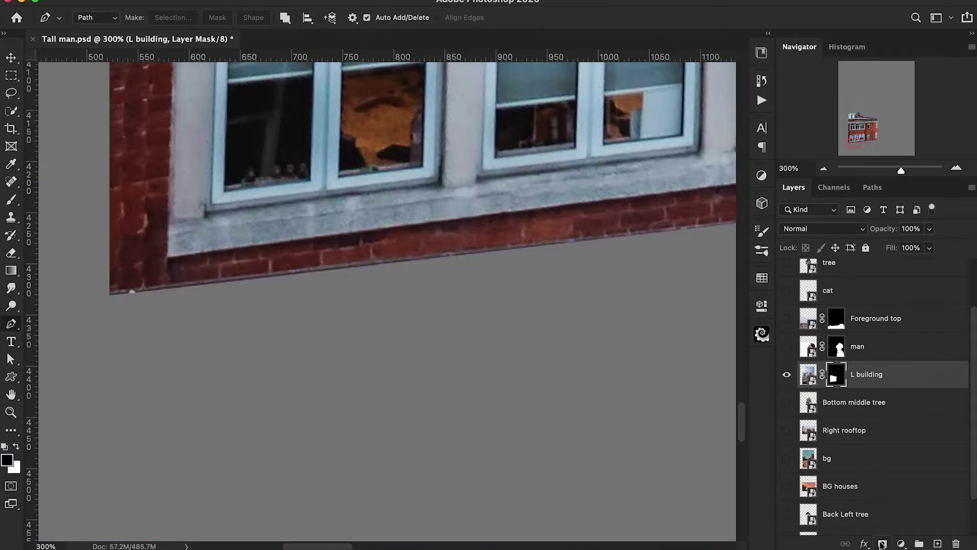
Step: Show the man and Foreground top layers again together with the L building
{"action": "key", "text": "ctrl+minus"}
{"action": "key", "text": "ctrl+minus"}
{"action": "key", "text": "ctrl+minus"}
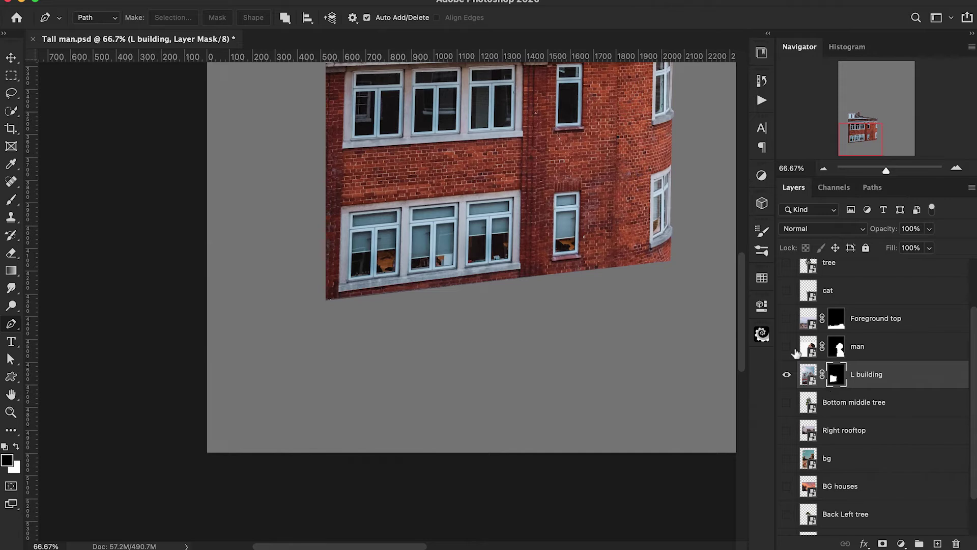
{"action": "left_click_drag", "start_coordinate": [733, 193], "coordinate": [548, 349]}
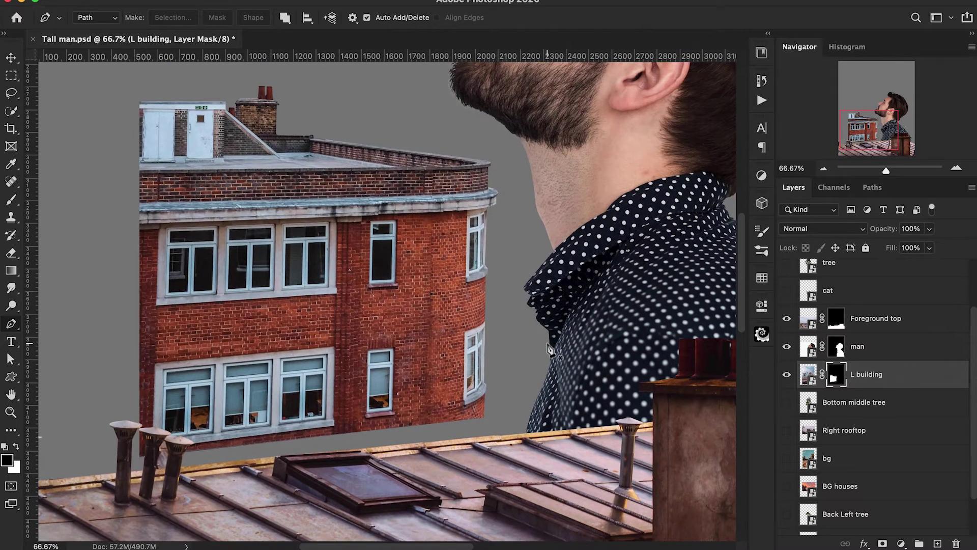
{"action": "key", "text": "super+minus"}
{"action": "key", "text": "super+minus"}
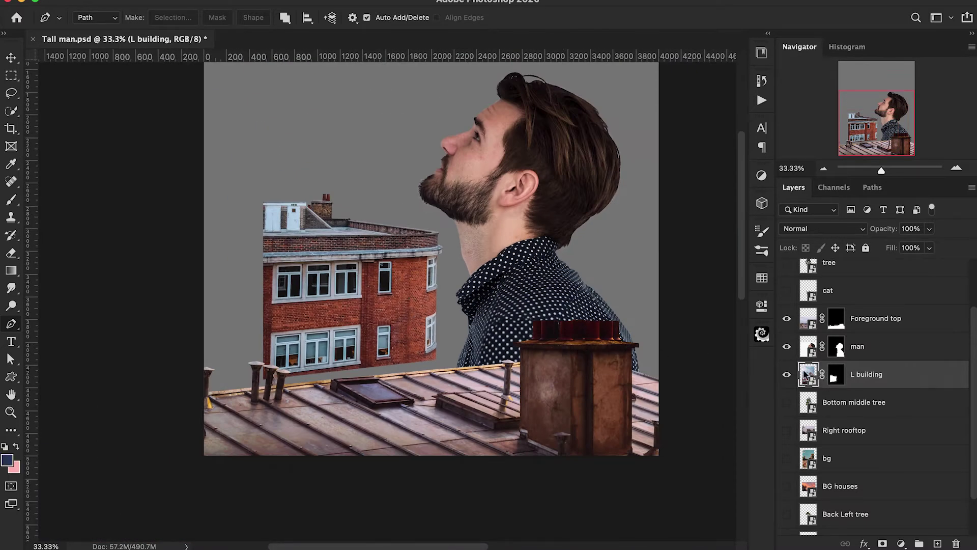
Step: Scale the L building layer to about 156% and move it so the red brick building meets the canvas's left edge
{"action": "key", "text": "super+t"}
{"action": "left_click_drag", "start_coordinate": [600, 192], "coordinate": [694, 190]}
{"action": "left_click_drag", "start_coordinate": [469, 286], "coordinate": [421, 251]}
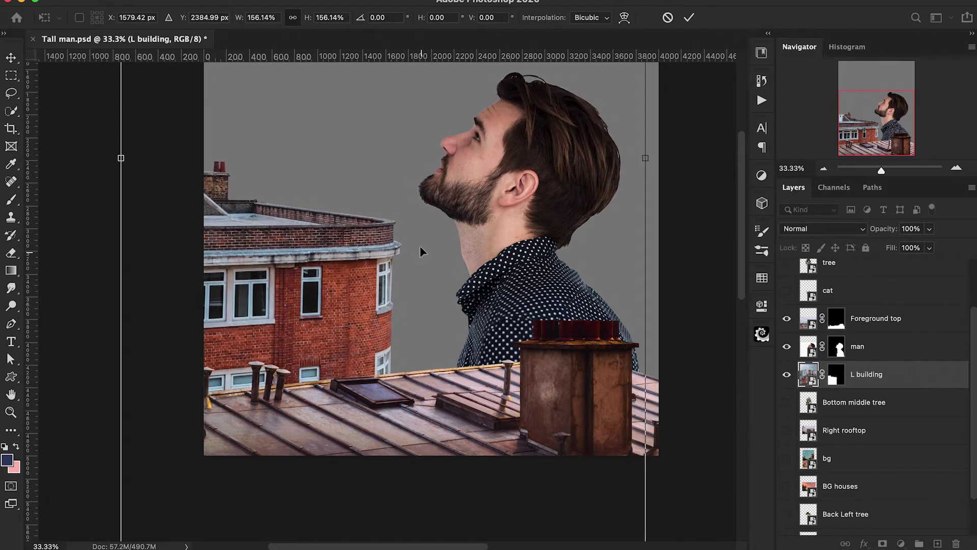
{"action": "key", "text": "Return"}
{"action": "key", "text": "p"}
{"action": "scroll", "coordinate": [400, 254], "scroll_direction": "up", "scroll_amount": 5}
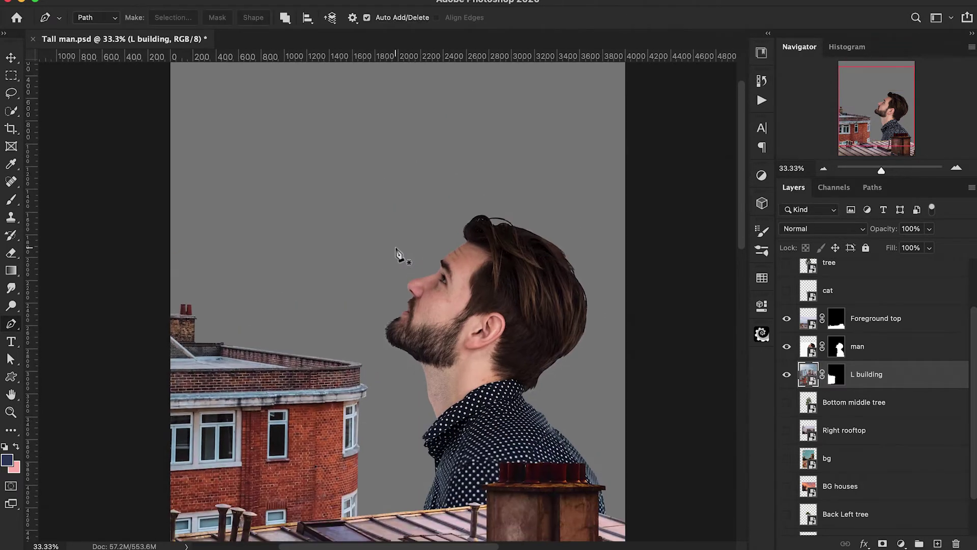
{"action": "key", "text": "ctrl+minus"}
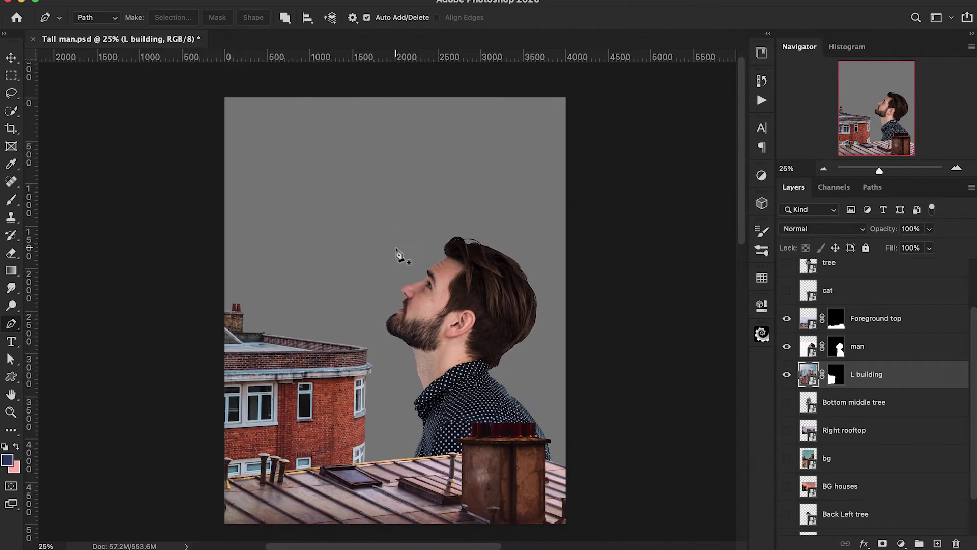
Step: Show only the bg layer and start a Pen path along the tall right-hand building's roof and chimney
{"action": "left_click_drag", "start_coordinate": [786, 347], "coordinate": [787, 377]}
{"action": "left_click", "coordinate": [786, 458]}
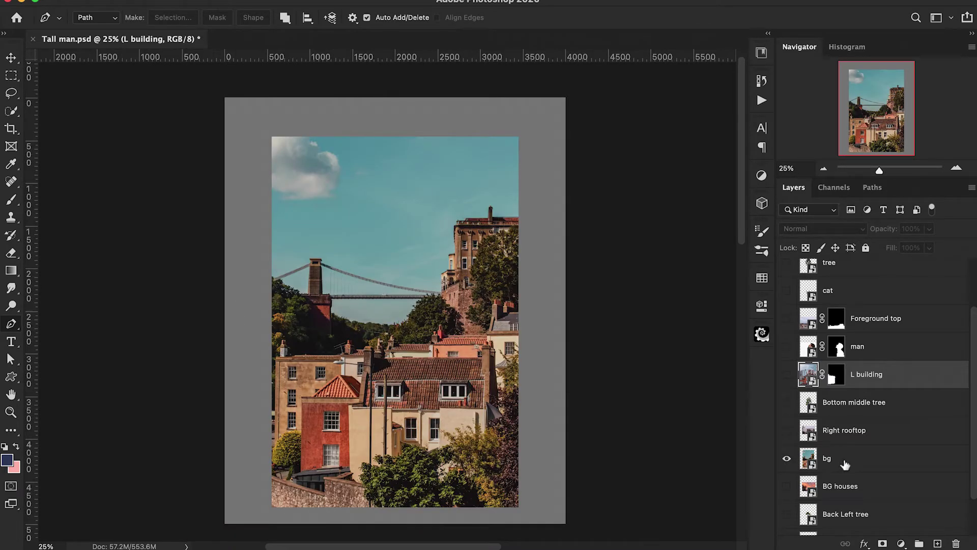
{"action": "left_click", "coordinate": [844, 465]}
{"action": "key", "text": "ctrl+plus"}
{"action": "key", "text": "ctrl+plus"}
{"action": "key", "text": "ctrl+plus"}
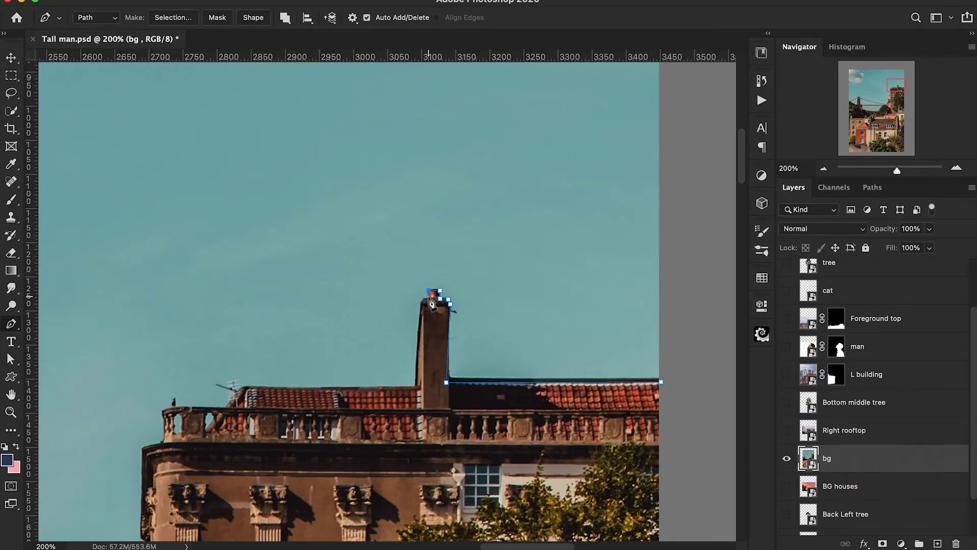
Step: Continue the Pen path around the tall building's roof balustrade and down its facade towards the bridge
{"action": "left_click", "coordinate": [162, 409]}
{"action": "left_click", "coordinate": [277, 397]}
{"action": "scroll", "coordinate": [277, 407], "scroll_direction": "down", "scroll_amount": 3}
{"action": "left_click", "coordinate": [277, 466]}
{"action": "scroll", "coordinate": [278, 438], "scroll_direction": "down", "scroll_amount": 5}
{"action": "left_click", "coordinate": [236, 458]}
{"action": "scroll", "coordinate": [236, 448], "scroll_direction": "down", "scroll_amount": 10}
{"action": "left_click", "coordinate": [167, 376]}
Step: Continue the Pen path along the upper edge of the bridge's suspension cable up to the bridge tower
{"action": "key", "text": "ctrl+plus"}
{"action": "scroll", "coordinate": [414, 502], "scroll_direction": "left", "scroll_amount": 10}
{"action": "left_click", "coordinate": [438, 469]}
{"action": "left_click", "coordinate": [270, 437]}
{"action": "left_click", "coordinate": [216, 417]}
{"action": "scroll", "coordinate": [204, 415], "scroll_direction": "left", "scroll_amount": 6}
{"action": "left_click", "coordinate": [358, 422]}
{"action": "scroll", "coordinate": [358, 423], "scroll_direction": "left", "scroll_amount": 5}
{"action": "left_click_drag", "start_coordinate": [443, 402], "coordinate": [437, 403]}
{"action": "left_click", "coordinate": [286, 355]}
{"action": "left_click", "coordinate": [273, 351]}
{"action": "scroll", "coordinate": [274, 351], "scroll_direction": "left", "scroll_amount": 5}
{"action": "left_click", "coordinate": [377, 354]}
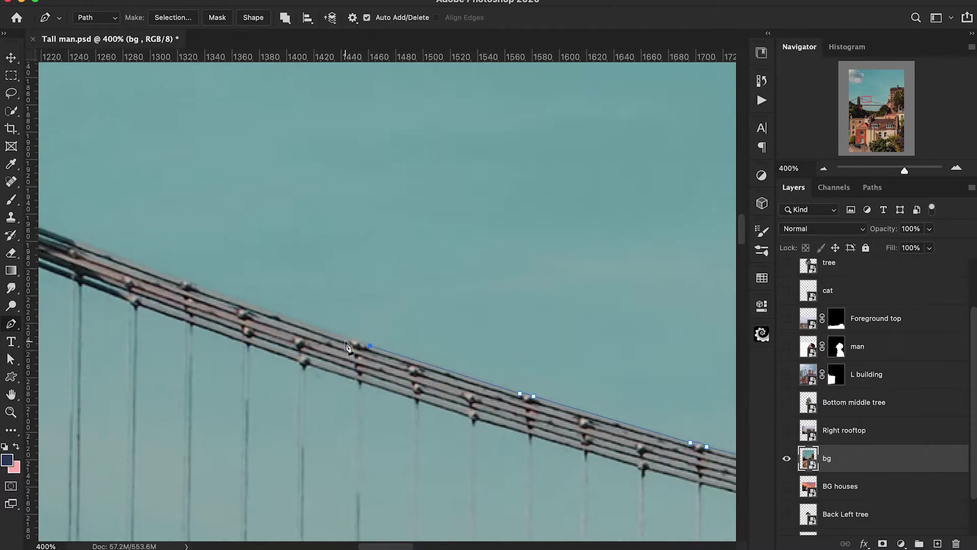
{"action": "left_click", "coordinate": [355, 347]}
{"action": "scroll", "coordinate": [355, 348], "scroll_direction": "left", "scroll_amount": 6}
{"action": "left_click_drag", "start_coordinate": [351, 304], "coordinate": [352, 299]}
Step: Trace the Pen path around the top of the bridge tower and along the cable on its left side
{"action": "left_click", "coordinate": [266, 237]}
{"action": "scroll", "coordinate": [253, 196], "scroll_direction": "left", "scroll_amount": 5}
{"action": "left_click", "coordinate": [213, 203]}
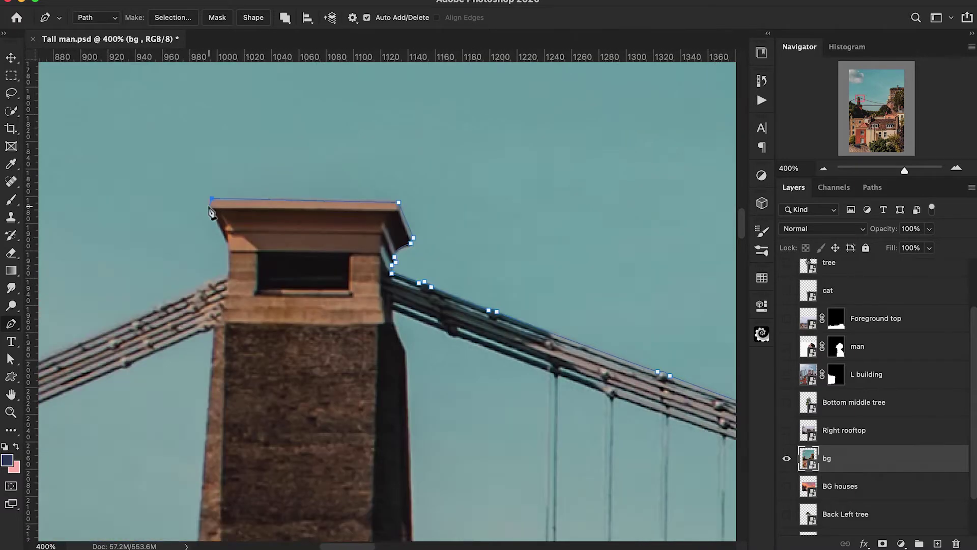
{"action": "scroll", "coordinate": [230, 279], "scroll_direction": "left", "scroll_amount": 10}
{"action": "left_click", "coordinate": [257, 261]}
Step: Close the Pen path around the bg image's lower part, enclosing the bridge, trees and houses
{"action": "scroll", "coordinate": [182, 261], "scroll_direction": "down", "scroll_amount": 10}
{"action": "key", "text": "super+minus"}
{"action": "key", "text": "super+minus"}
{"action": "key", "text": "super+minus"}
{"action": "key", "text": "super+minus"}
{"action": "key", "text": "super+minus"}
{"action": "key", "text": "super+minus"}
{"action": "left_click", "coordinate": [286, 421]}
{"action": "left_click", "coordinate": [621, 420]}
{"action": "left_click", "coordinate": [618, 112]}
Step: Convert the closed path to a selection and mask the bg layer to remove the sky above the skyline
{"action": "right_click", "coordinate": [537, 213]}
{"action": "left_click", "coordinate": [570, 278]}
{"action": "left_click", "coordinate": [583, 192]}
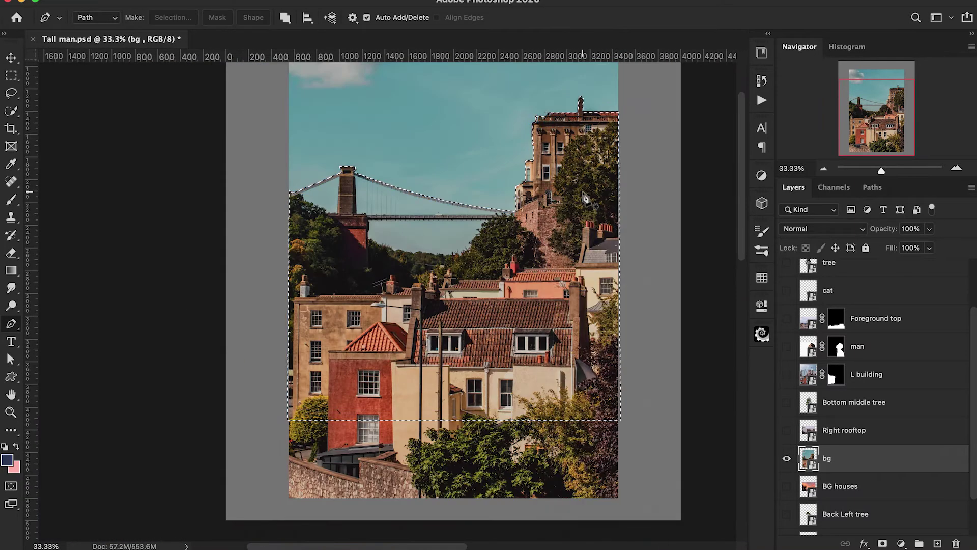
{"action": "left_click", "coordinate": [884, 543]}
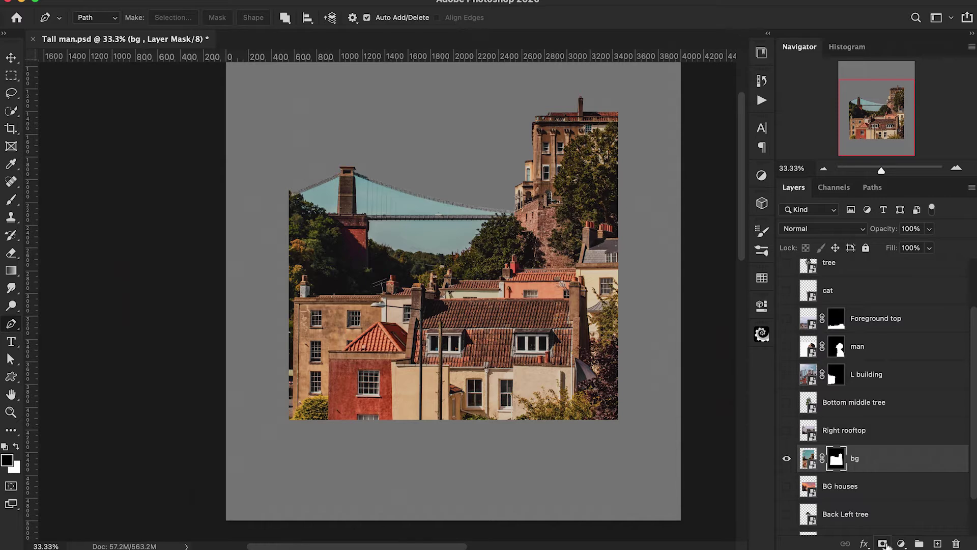
Step: Select the teal sky left around the bridge on the bg layer using Color Range with Sampled Colors and fuzziness 105
{"action": "left_click", "coordinate": [809, 458]}
{"action": "key", "text": "super+1"}
{"action": "left_click", "coordinate": [277, 0]}
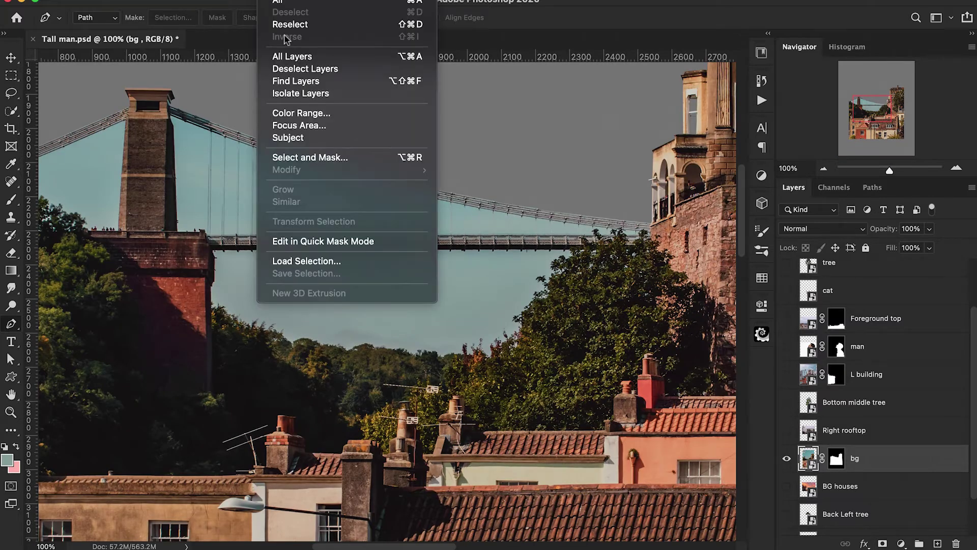
{"action": "left_click", "coordinate": [290, 113]}
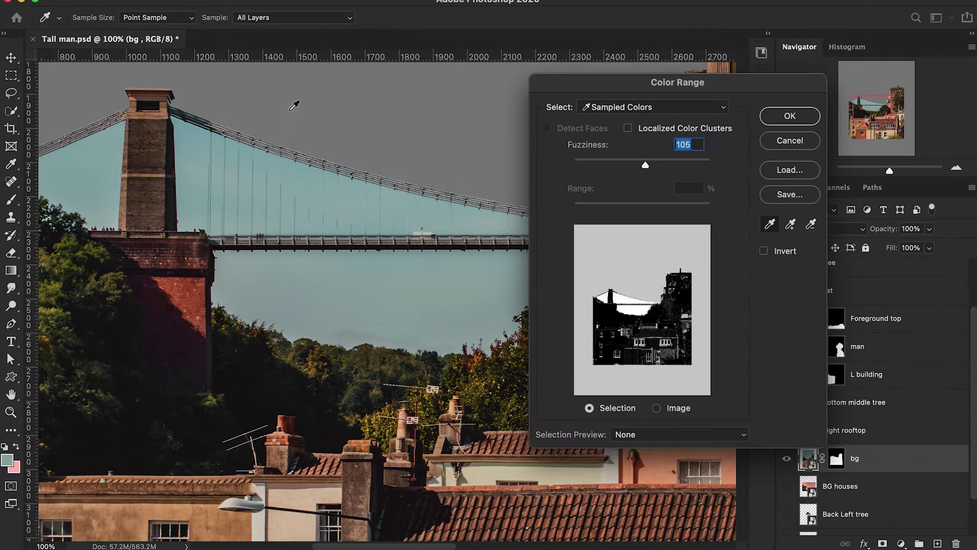
{"action": "left_click", "coordinate": [790, 116]}
{"action": "key", "text": "p"}
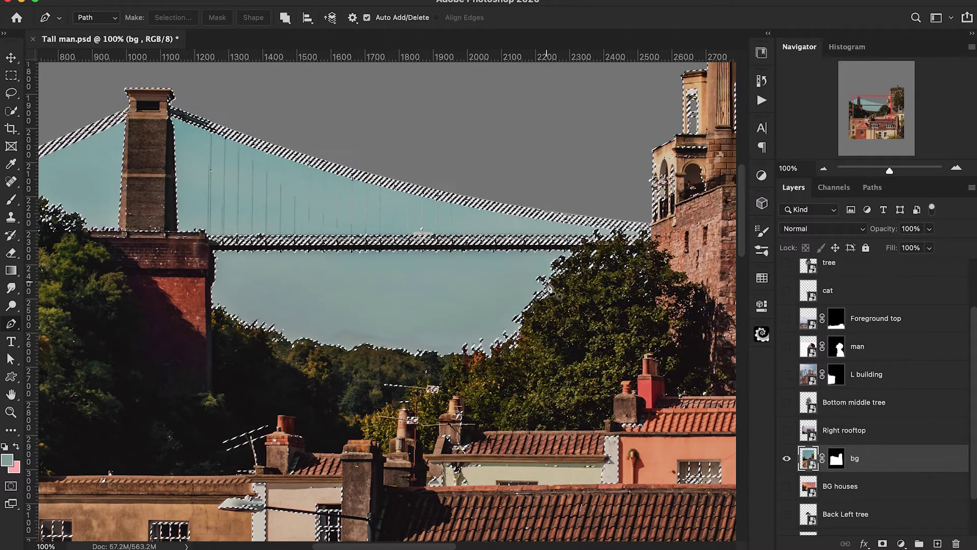
Step: Paint black on the bg layer mask with a brush enlarged to 800 to hide the sky above and below the bridge deck
{"action": "left_click", "coordinate": [836, 458]}
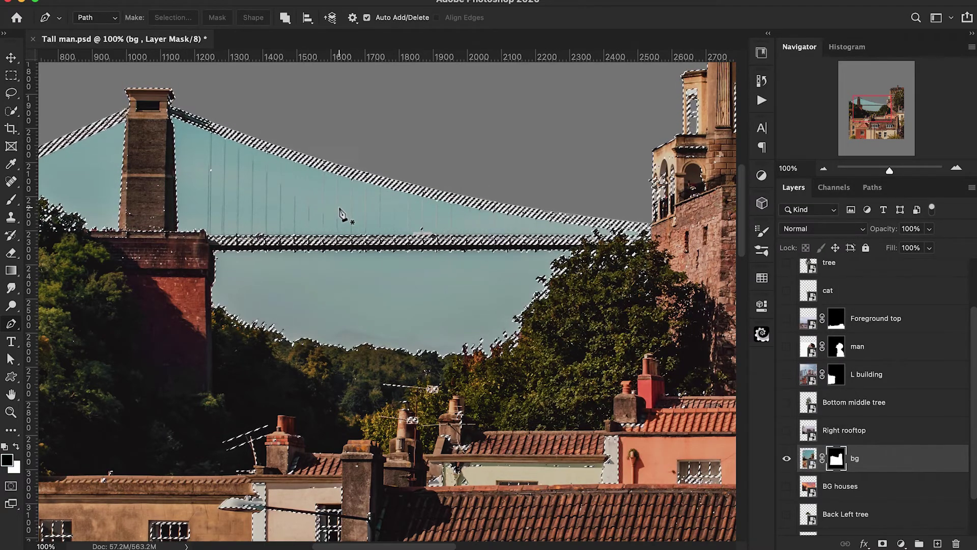
{"action": "key", "text": "b"}
{"action": "key", "text": "]"}
{"action": "key", "text": "]"}
{"action": "key", "text": "]"}
{"action": "key", "text": "]"}
{"action": "key", "text": "]"}
{"action": "key", "text": "]"}
{"action": "key", "text": "]"}
{"action": "key", "text": "]"}
{"action": "key", "text": "]"}
{"action": "key", "text": "]"}
{"action": "key", "text": "]"}
{"action": "key", "text": "]"}
{"action": "key", "text": "]"}
{"action": "key", "text": "]"}
{"action": "key", "text": "]"}
{"action": "key", "text": "]"}
{"action": "key", "text": "]"}
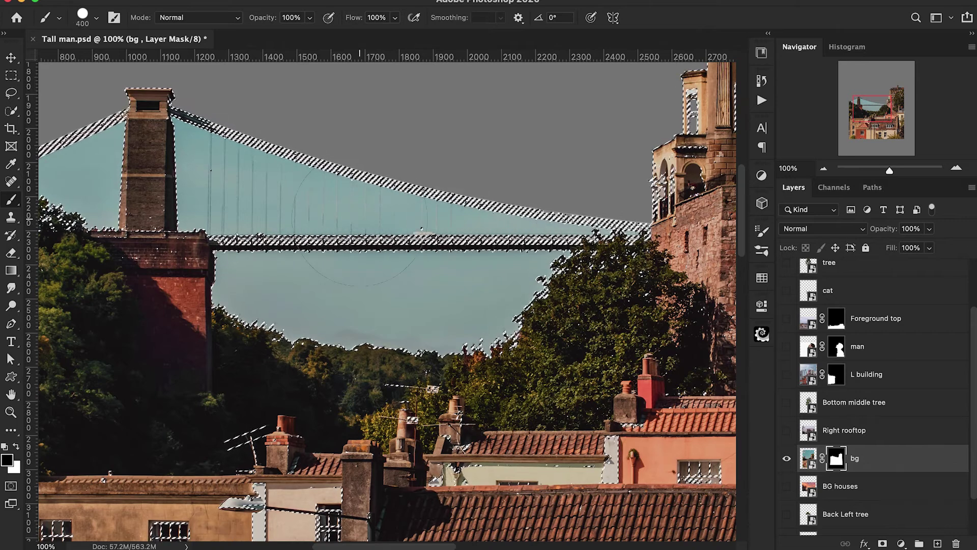
{"action": "mouse_move", "coordinate": [504, 227]}
{"action": "left_mouse_down"}
{"action": "mouse_move", "coordinate": [391, 228]}
{"action": "mouse_move", "coordinate": [300, 229]}
{"action": "left_mouse_up"}
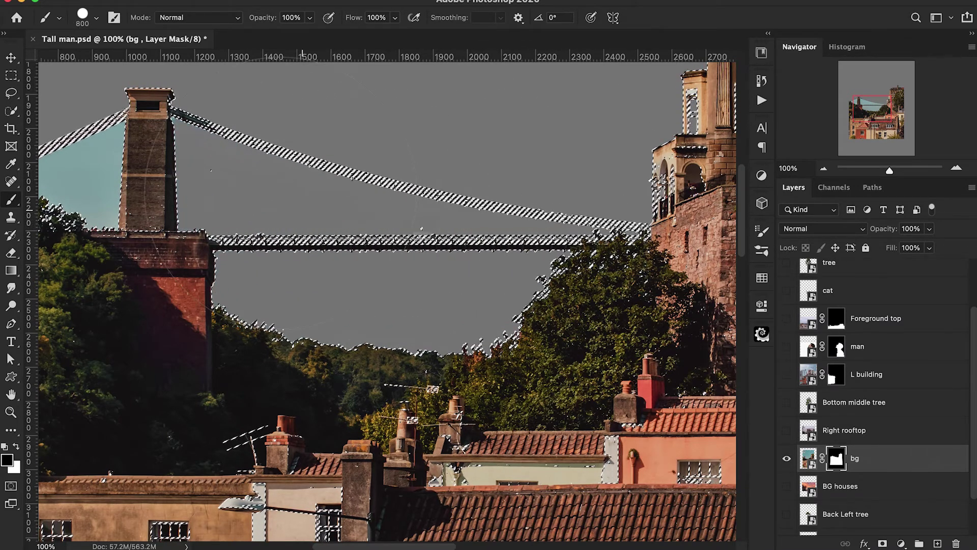
Step: Fill the selection with black on the bg mask to hide the sky left of the bridge tower, and deselect
{"action": "scroll", "coordinate": [234, 183], "scroll_direction": "up", "scroll_amount": 3}
{"action": "scroll", "coordinate": [234, 183], "scroll_direction": "left", "scroll_amount": 5}
{"action": "key", "text": "alt+BackSpace"}
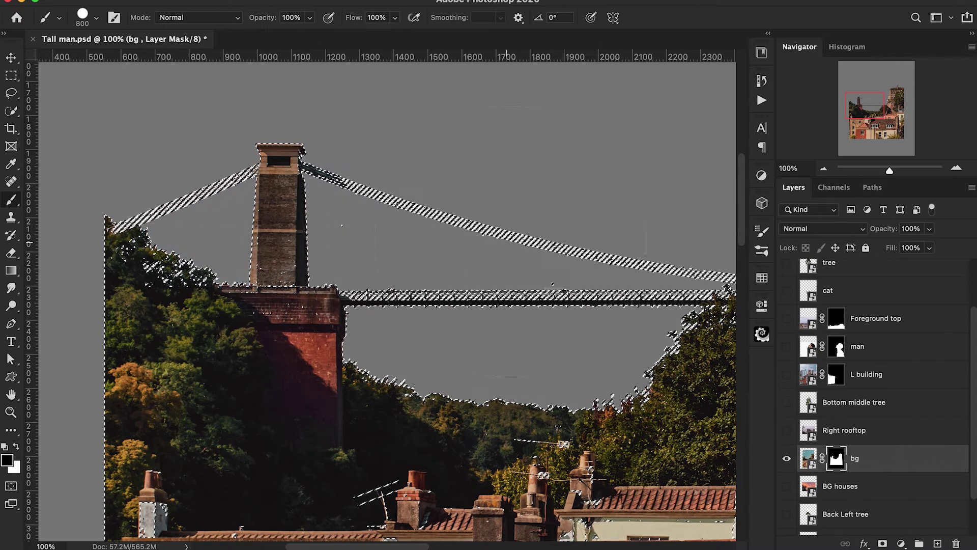
{"action": "key", "text": "super+d"}
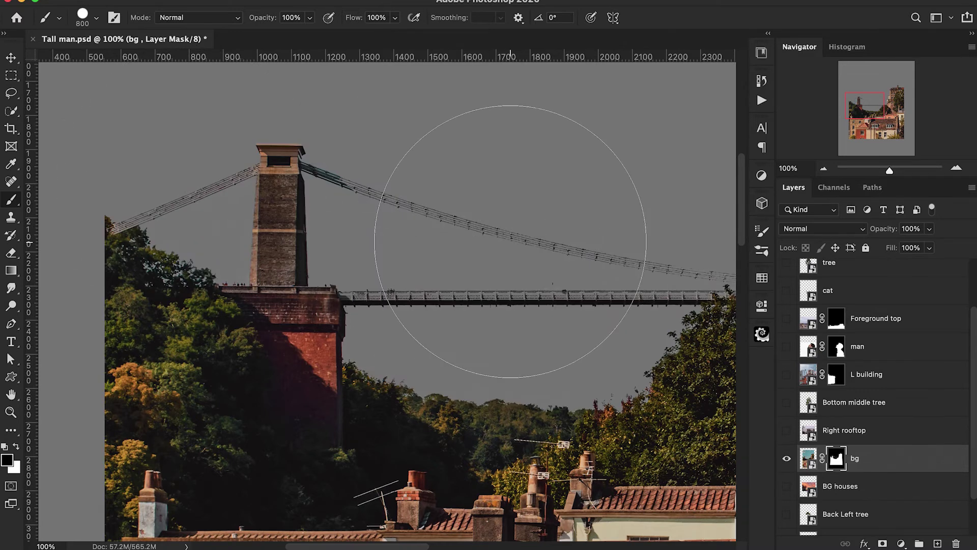
Step: Show the Foreground top, man and L building layers again together with the bg layer
{"action": "key", "text": "super+0"}
{"action": "left_click", "coordinate": [787, 318]}
{"action": "left_click", "coordinate": [787, 346]}
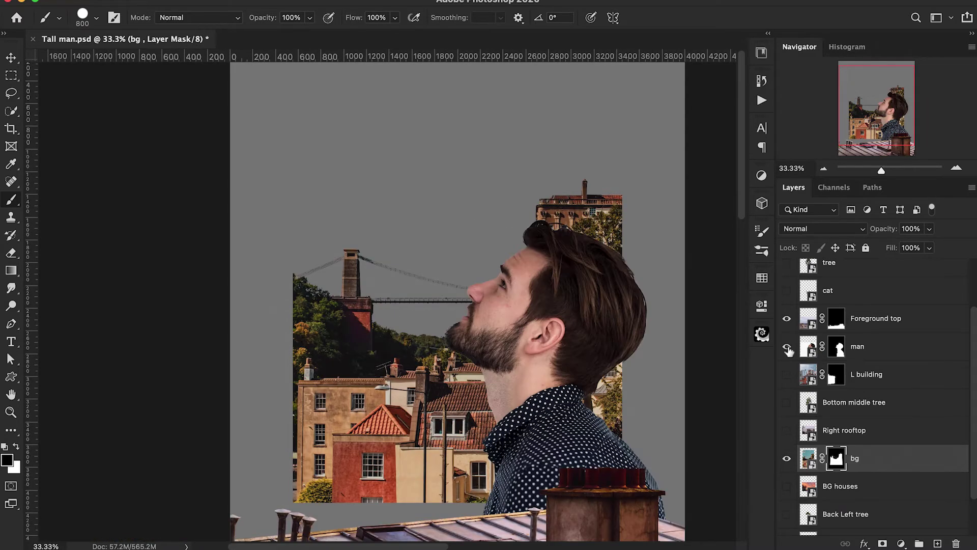
{"action": "left_click", "coordinate": [787, 375]}
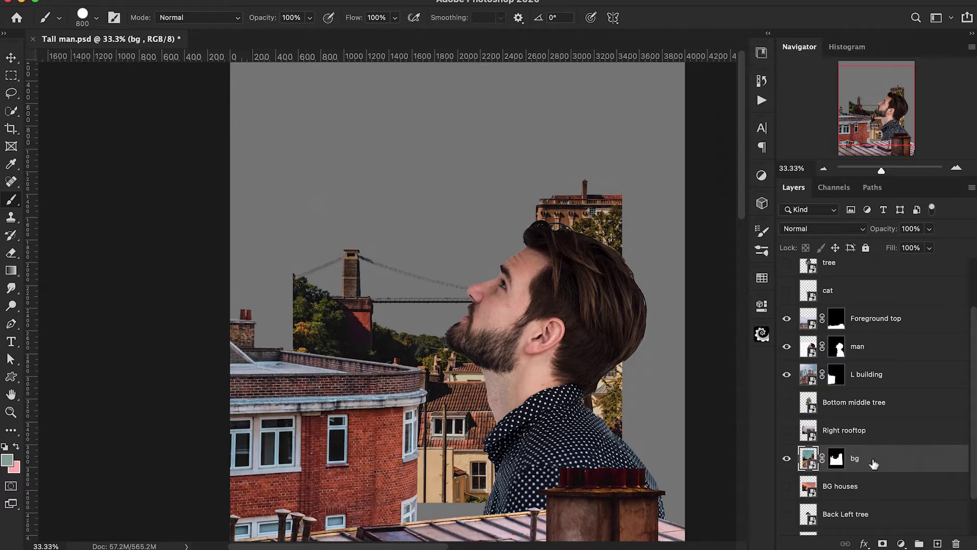
Step: Scale the bg layer to about 144% to span the canvas width and move it slightly up
{"action": "key", "text": "super+t"}
{"action": "left_click_drag", "start_coordinate": [622, 334], "coordinate": [694, 333]}
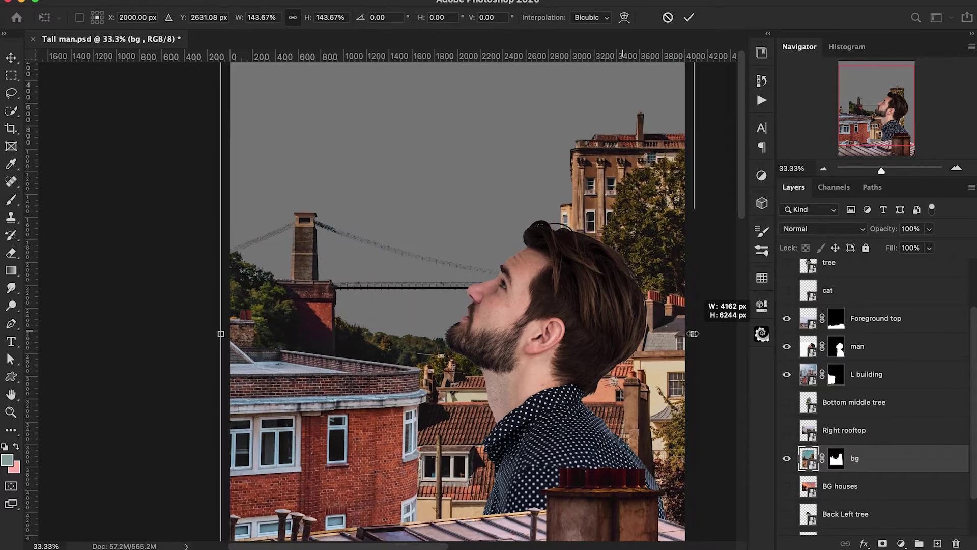
{"action": "left_click_drag", "start_coordinate": [527, 307], "coordinate": [529, 292]}
{"action": "key", "text": "Return"}
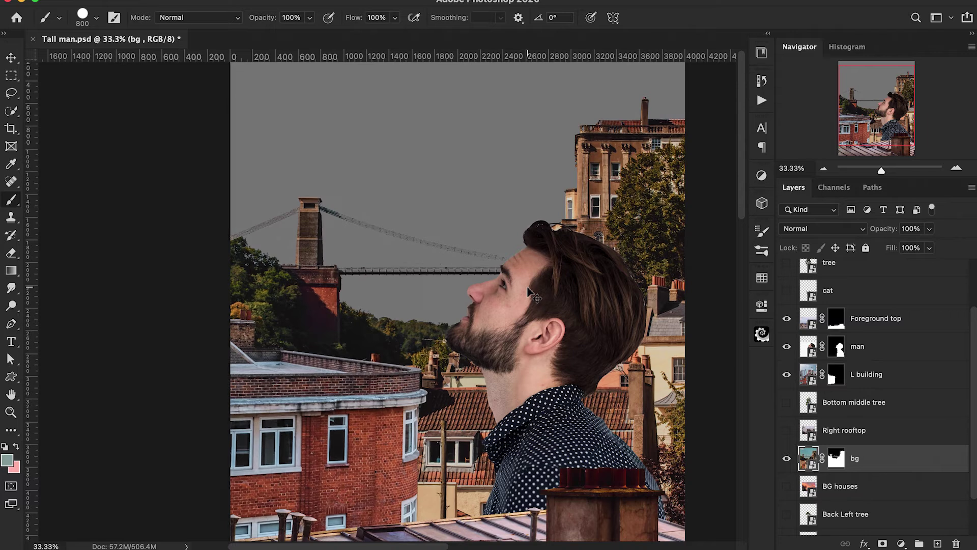
{"action": "key", "text": "super+minus"}
{"action": "scroll", "coordinate": [419, 288], "scroll_direction": "right", "scroll_amount": 5}
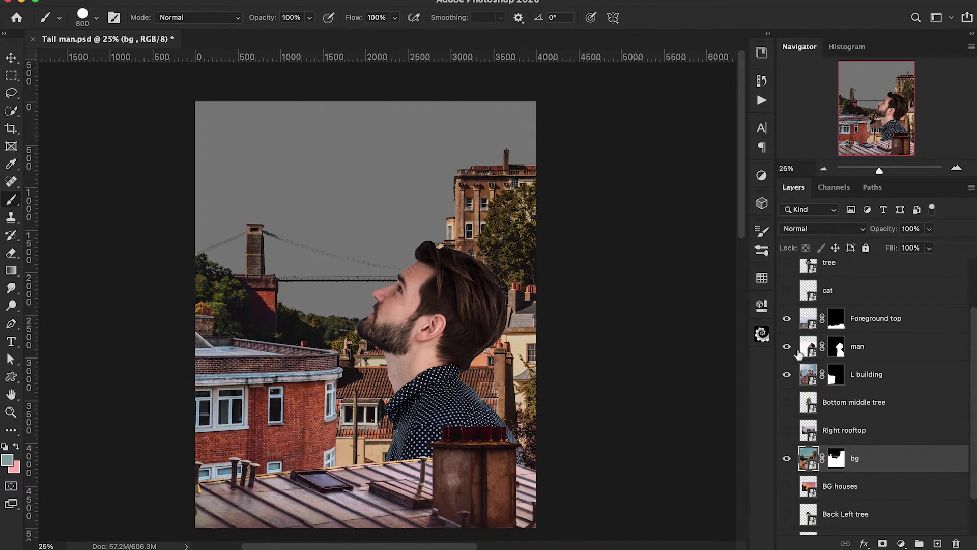
Step: Move the L building layer down to about Y 2774.50 px so its roof sits lower behind the foreground rooftop
{"action": "left_click", "coordinate": [809, 379]}
{"action": "key", "text": "ctrl+t"}
{"action": "left_click_drag", "start_coordinate": [315, 378], "coordinate": [312, 408]}
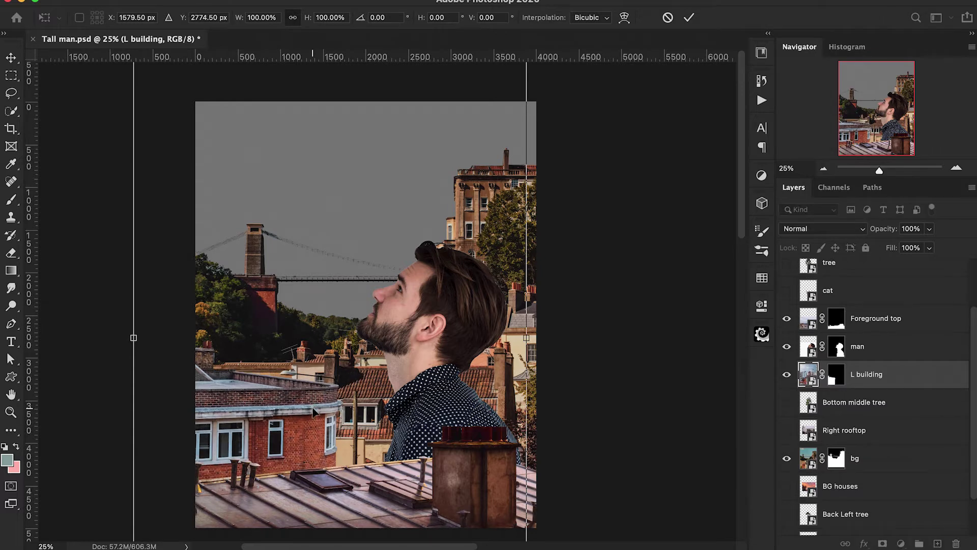
Step: Move the bg layer down and slightly left so the bridge and houses sit lower behind the man
{"action": "left_click", "coordinate": [808, 458]}
{"action": "key", "text": "ctrl+t"}
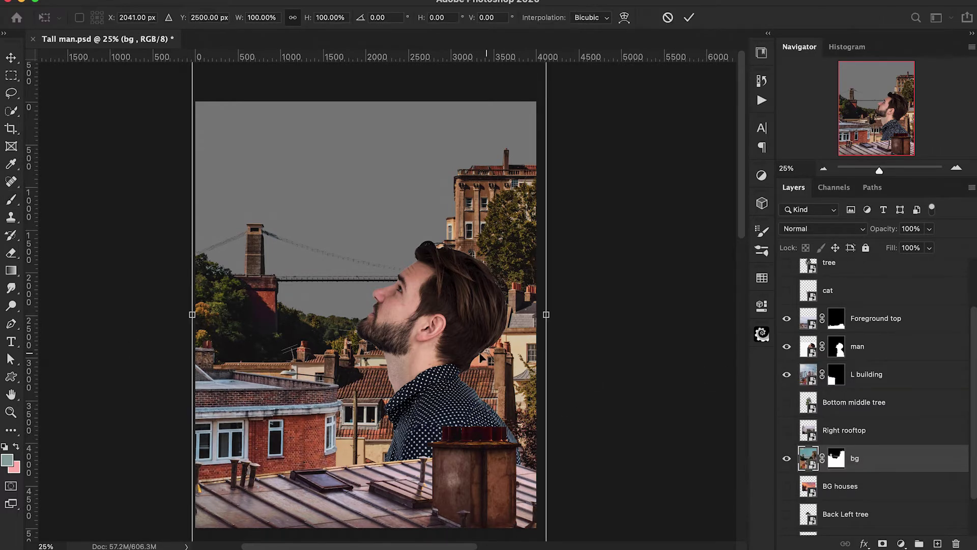
{"action": "left_click_drag", "start_coordinate": [455, 353], "coordinate": [446, 385]}
{"action": "key", "text": "Return"}
Step: Show the Sky layer, scale it to about 19.5% and position it to cover the canvas from its upper edge
{"action": "left_click", "coordinate": [787, 492]}
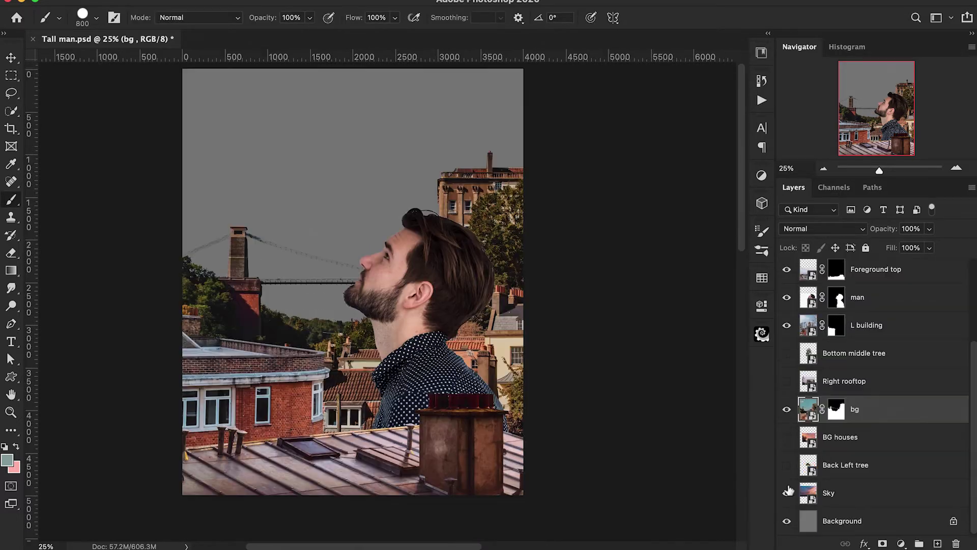
{"action": "left_click", "coordinate": [829, 492]}
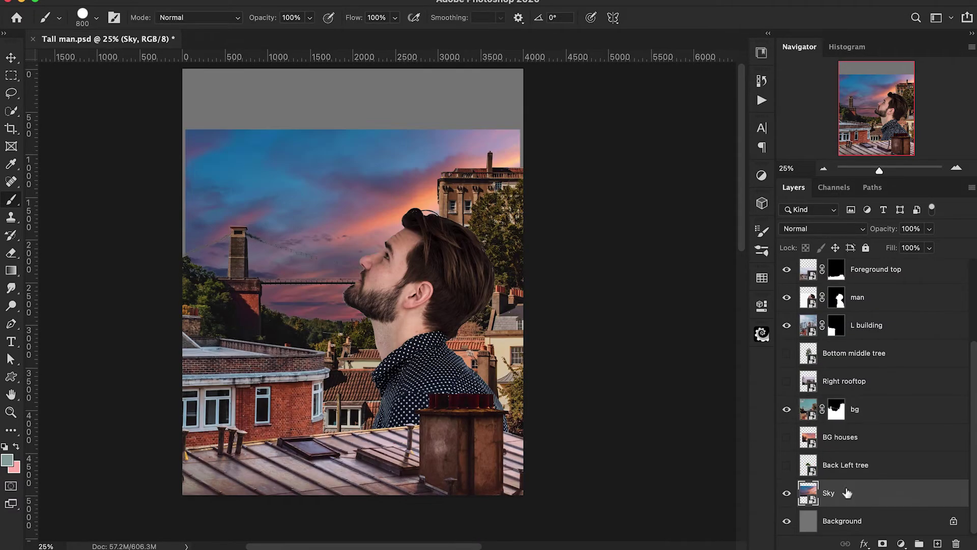
{"action": "key", "text": "ctrl+t"}
{"action": "left_click_drag", "start_coordinate": [519, 357], "coordinate": [478, 313]}
{"action": "scroll", "coordinate": [392, 266], "scroll_direction": "up", "scroll_amount": 3}
{"action": "left_click_drag", "start_coordinate": [533, 402], "coordinate": [550, 407]}
{"action": "mouse_move", "coordinate": [490, 385]}
{"action": "left_mouse_down"}
{"action": "mouse_move", "coordinate": [500, 375]}
{"action": "mouse_move", "coordinate": [467, 355]}
{"action": "left_mouse_up"}
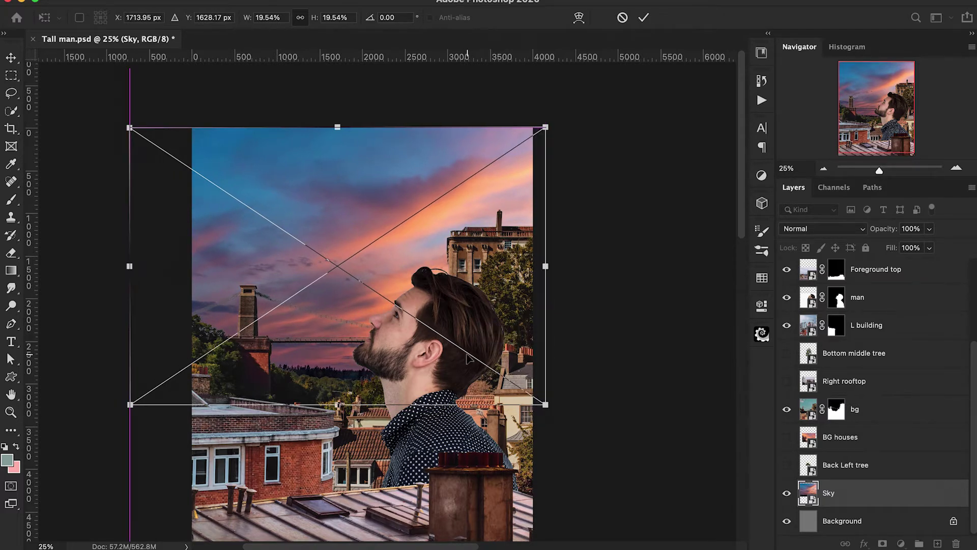
{"action": "key", "text": "Return"}
{"action": "key", "text": "b"}
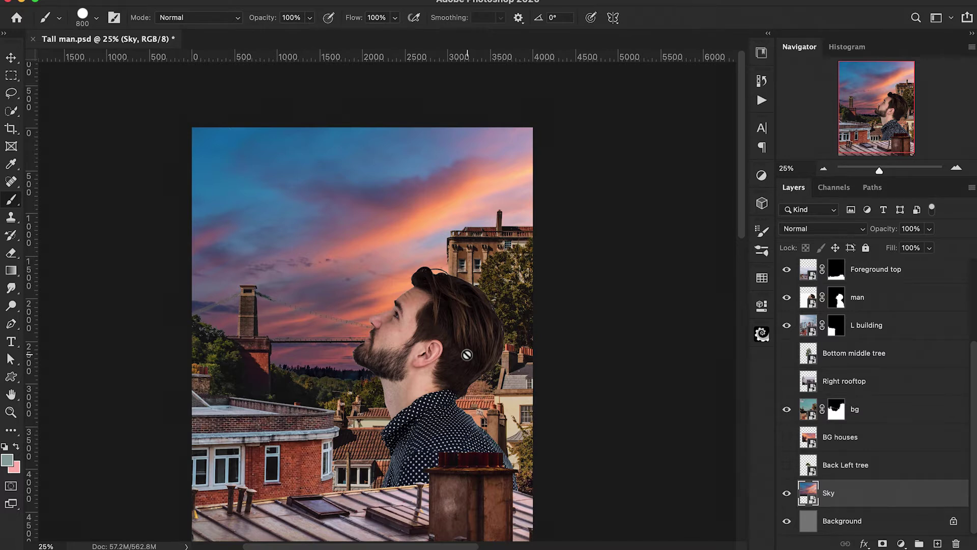
Step: Scale the Foreground top layer to about 134% and reposition it so the rooftop chimney sits at the canvas's right edge
{"action": "scroll", "coordinate": [467, 355], "scroll_direction": "down", "scroll_amount": 2}
{"action": "left_click", "coordinate": [808, 270]}
{"action": "key", "text": "ctrl+t"}
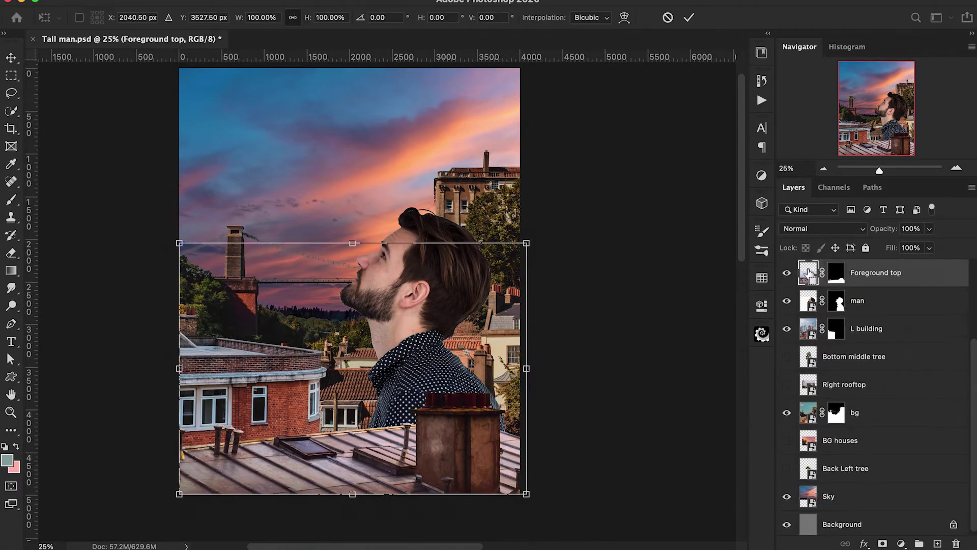
{"action": "left_click_drag", "start_coordinate": [530, 241], "coordinate": [586, 196]}
{"action": "left_click_drag", "start_coordinate": [499, 402], "coordinate": [507, 376]}
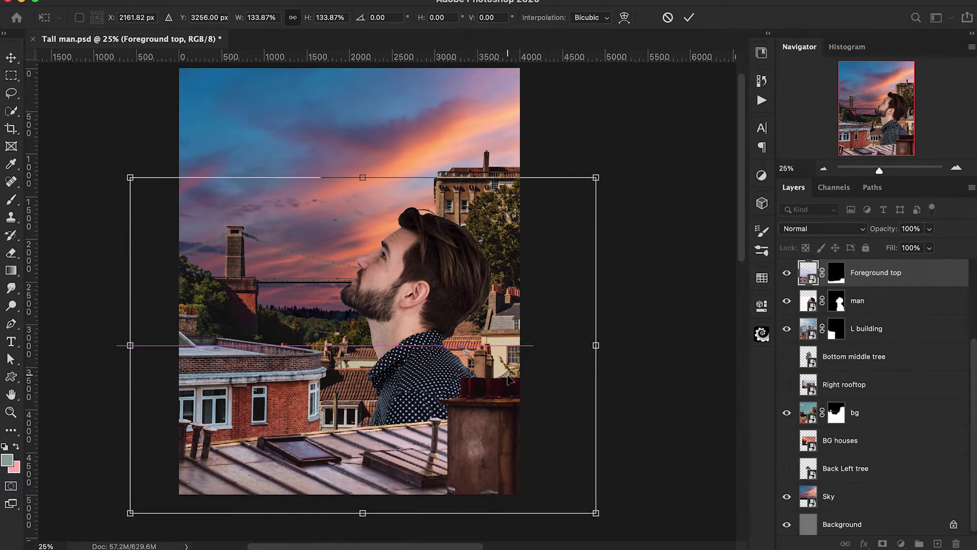
{"action": "key", "text": "Return"}
Step: Show the cat layer, scale it to about 82% and place the cat on the rooftop's lower left corner
{"action": "scroll", "coordinate": [872, 384], "scroll_direction": "up", "scroll_amount": 3}
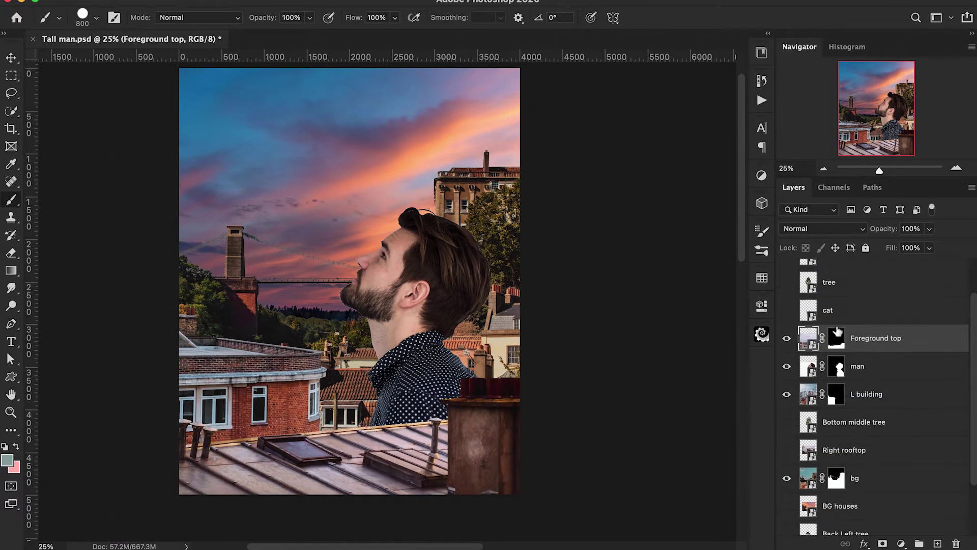
{"action": "left_click", "coordinate": [788, 311]}
{"action": "left_click", "coordinate": [835, 310]}
{"action": "key", "text": "ctrl+t"}
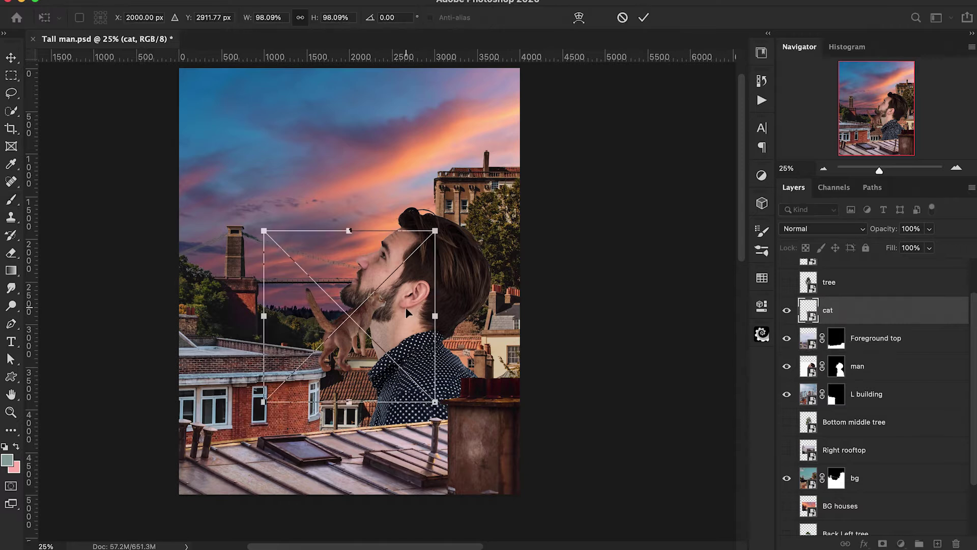
{"action": "left_click_drag", "start_coordinate": [435, 231], "coordinate": [406, 259]}
{"action": "mouse_move", "coordinate": [360, 353]}
{"action": "left_mouse_down"}
{"action": "mouse_move", "coordinate": [356, 374]}
{"action": "mouse_move", "coordinate": [227, 486]}
{"action": "mouse_move", "coordinate": [214, 481]}
{"action": "mouse_move", "coordinate": [222, 481]}
{"action": "left_mouse_up"}
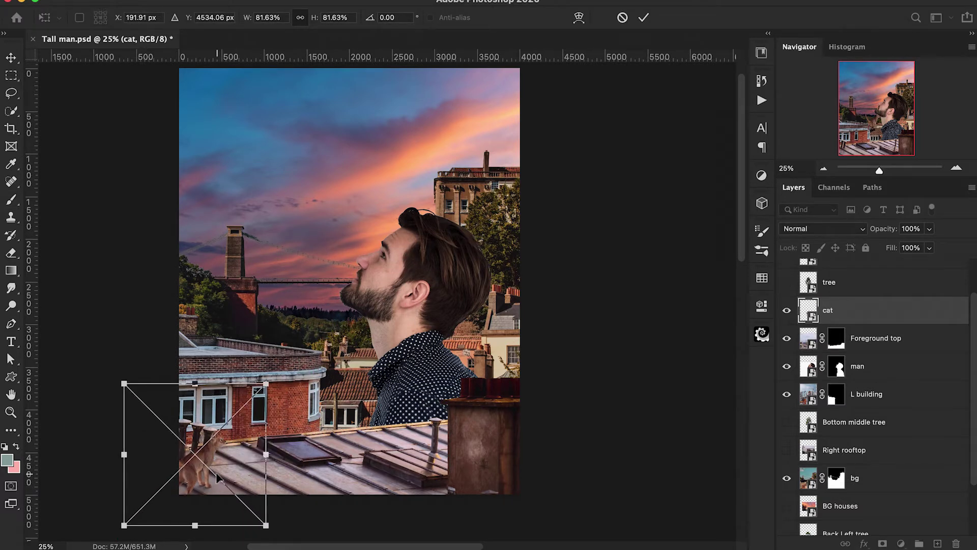
{"action": "key", "text": "Return"}
Step: Show and select the Right rooftop layer, and isolate it by hiding all the other layers
{"action": "scroll", "coordinate": [788, 422], "scroll_direction": "down", "scroll_amount": 1}
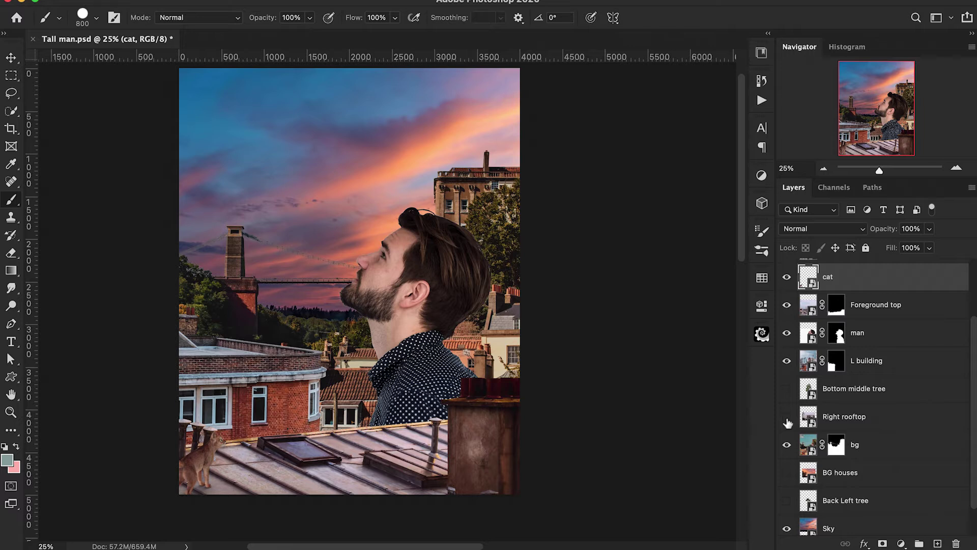
{"action": "left_click", "coordinate": [787, 417]}
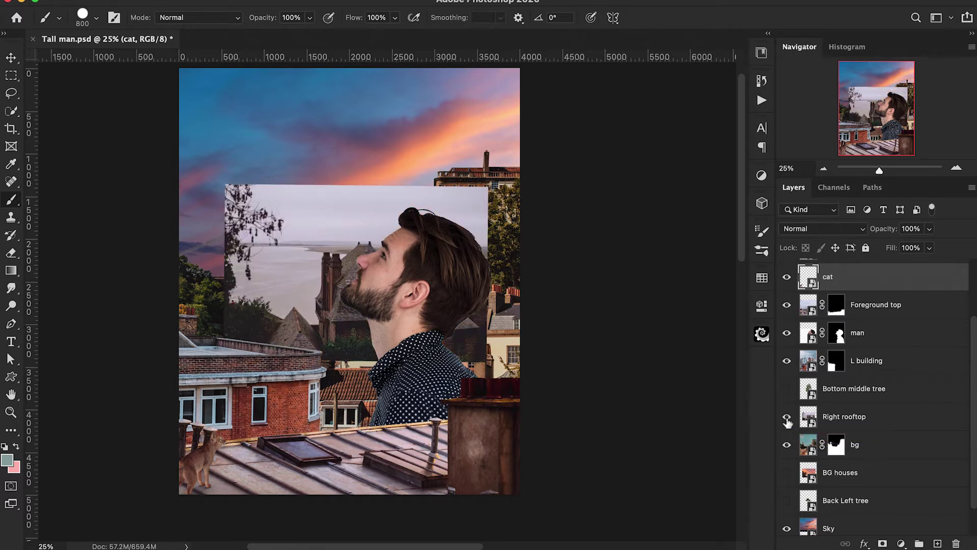
{"action": "scroll", "coordinate": [794, 407], "scroll_direction": "down", "scroll_amount": 1}
{"action": "left_click", "coordinate": [808, 391]}
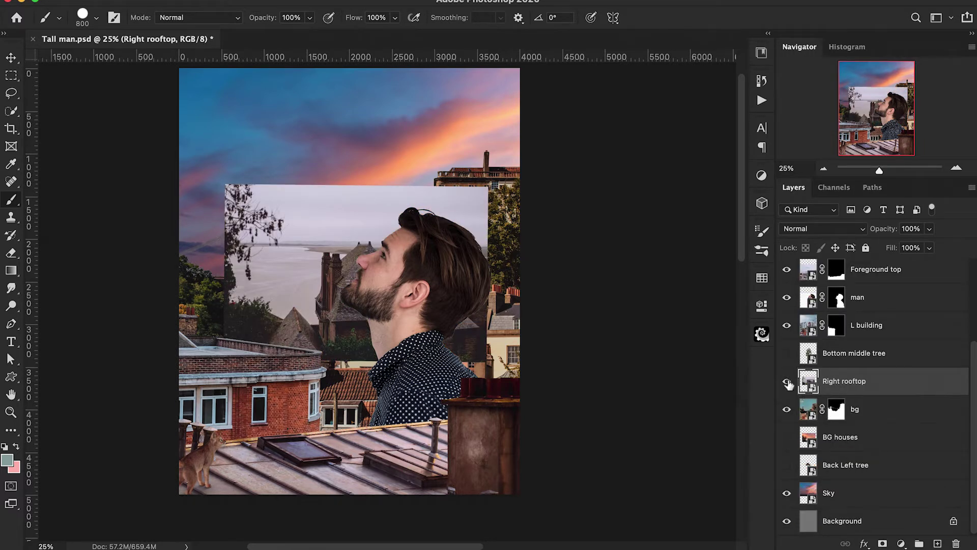
{"action": "left_click", "coordinate": [787, 382], "text": "alt"}
Step: Trace the Right rooftop's roofs, chimneys and balcony with the Pen tool, mask out the sky and sea, and restore the other layers' visibility
{"action": "key", "text": "p"}
{"action": "key", "text": "super+plus"}
{"action": "key", "text": "super+plus"}
{"action": "key", "text": "super+plus"}
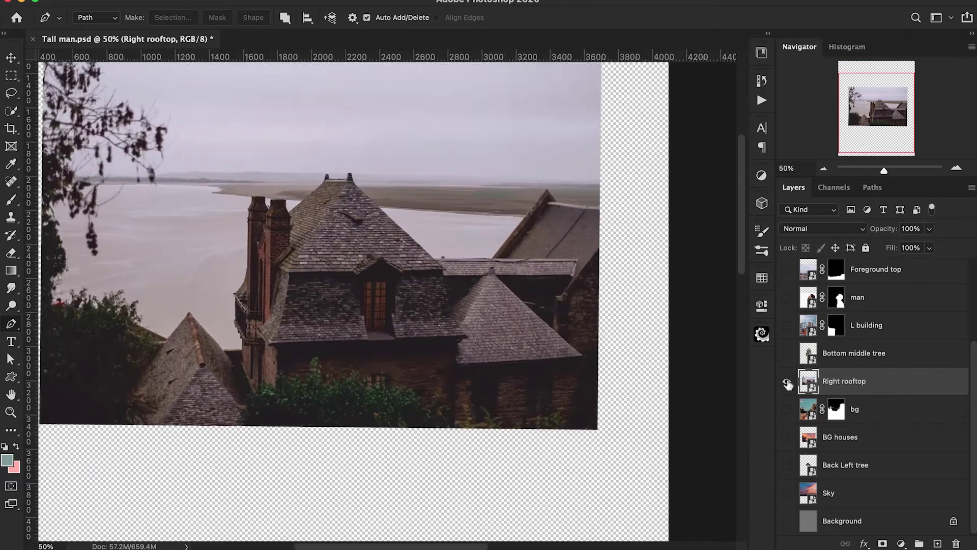
{"action": "scroll", "coordinate": [406, 249], "scroll_direction": "right", "scroll_amount": 10}
{"action": "scroll", "coordinate": [406, 248], "scroll_direction": "up", "scroll_amount": 4}
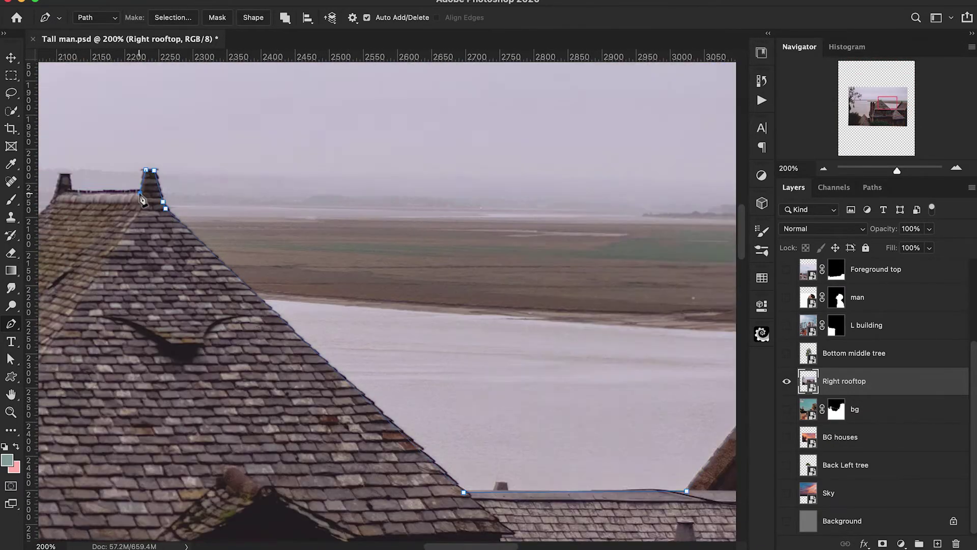
{"action": "scroll", "coordinate": [387, 295], "scroll_direction": "left", "scroll_amount": 6}
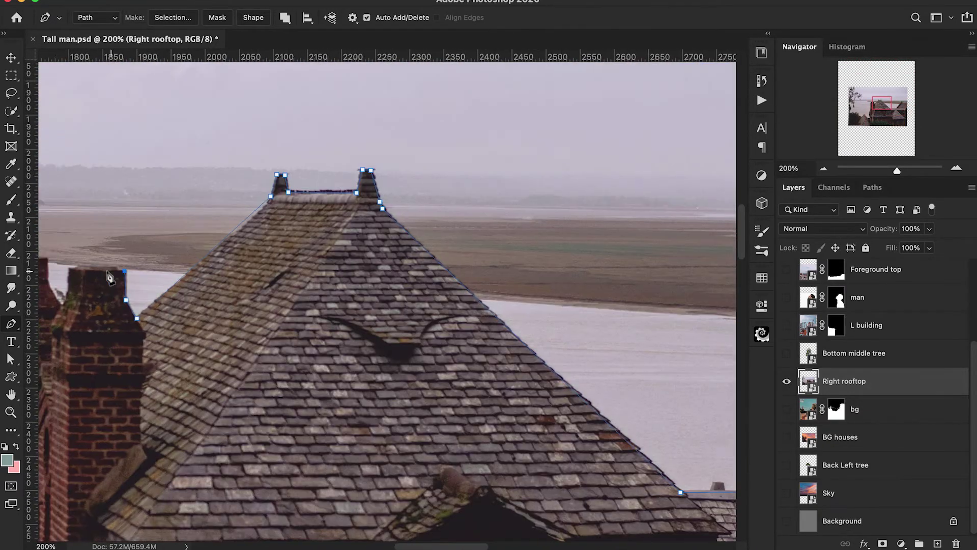
{"action": "left_click", "coordinate": [159, 278]}
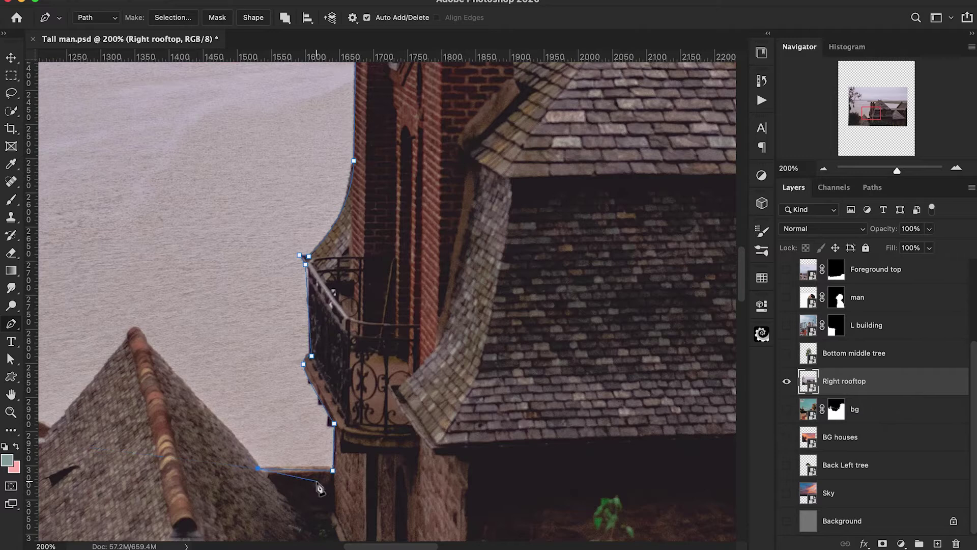
{"action": "left_click", "coordinate": [258, 467]}
{"action": "left_click", "coordinate": [136, 331]}
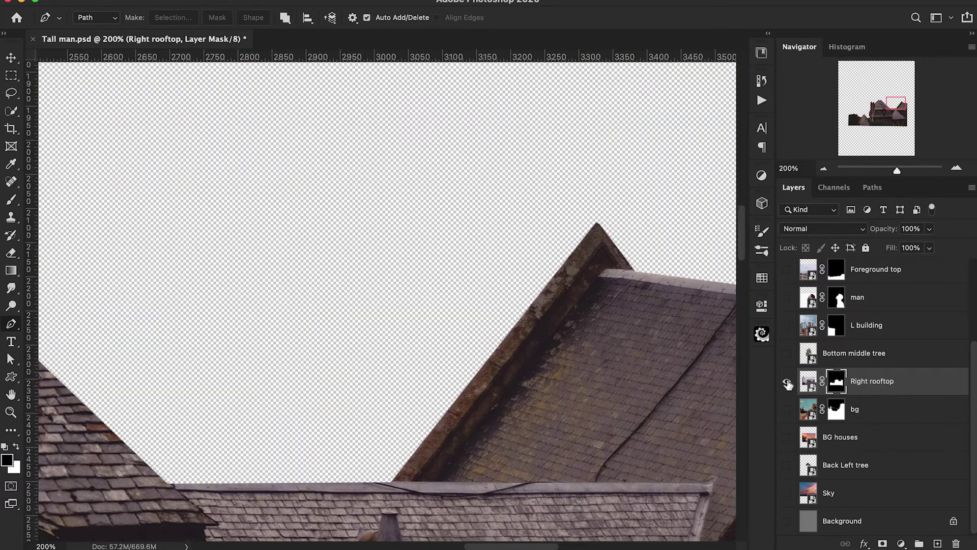
{"action": "left_click", "coordinate": [787, 383], "text": "alt"}
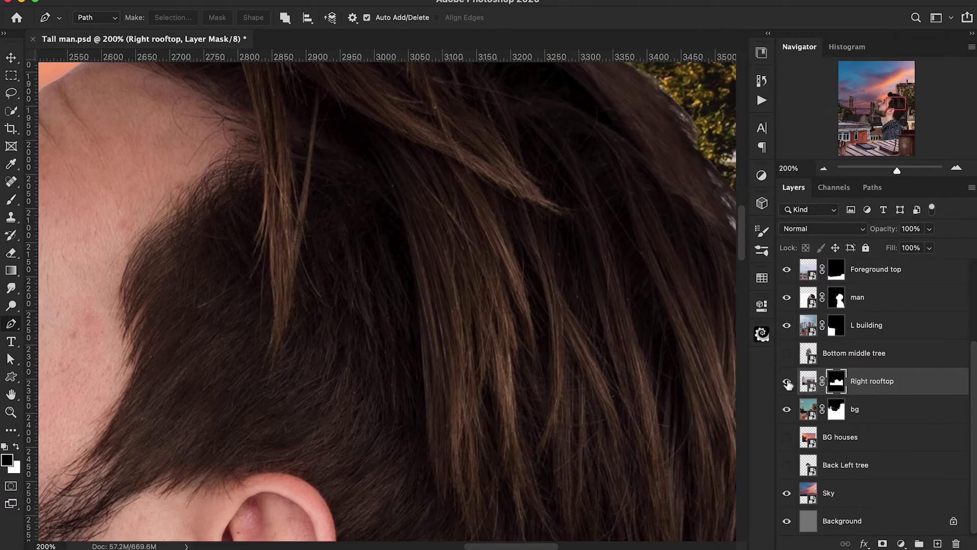
{"action": "key", "text": "super+minus"}
{"action": "key", "text": "super+minus"}
{"action": "key", "text": "super+minus"}
{"action": "key", "text": "super+minus"}
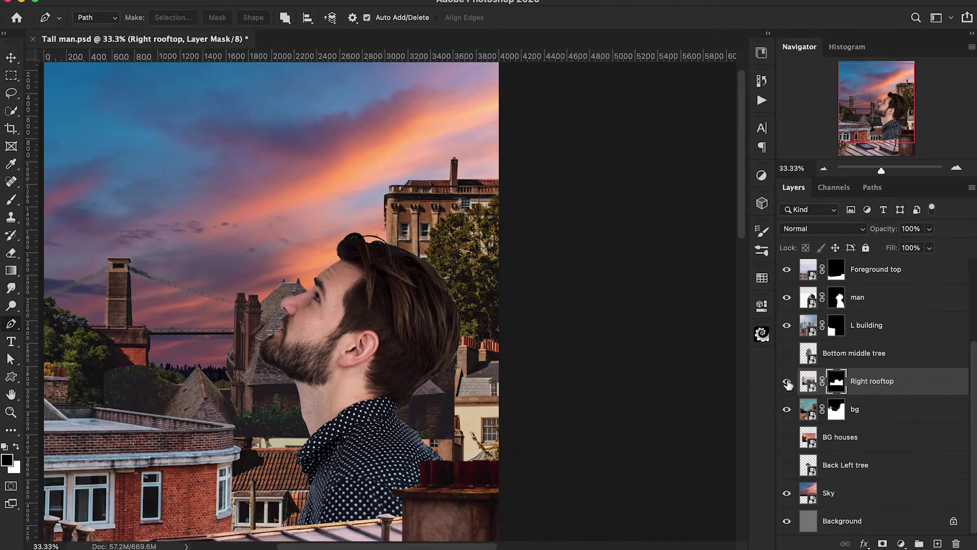
Step: Transform the Right rooftop layer so its slate roofs sit behind the man's shoulder at the canvas's right edge
{"action": "left_click", "coordinate": [806, 381]}
{"action": "key", "text": "super+t"}
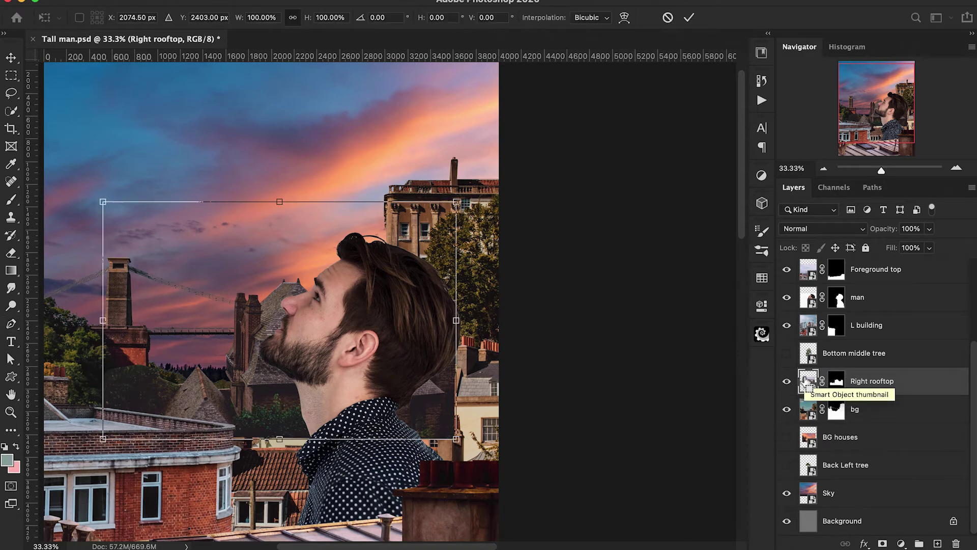
{"action": "left_click_drag", "start_coordinate": [299, 368], "coordinate": [490, 499]}
{"action": "key", "text": "super+minus"}
{"action": "left_click_drag", "start_coordinate": [479, 439], "coordinate": [392, 422]}
{"action": "left_click_drag", "start_coordinate": [519, 452], "coordinate": [528, 443]}
{"action": "left_click_drag", "start_coordinate": [436, 441], "coordinate": [427, 433]}
{"action": "key", "text": "Return"}
{"action": "key", "text": "p"}
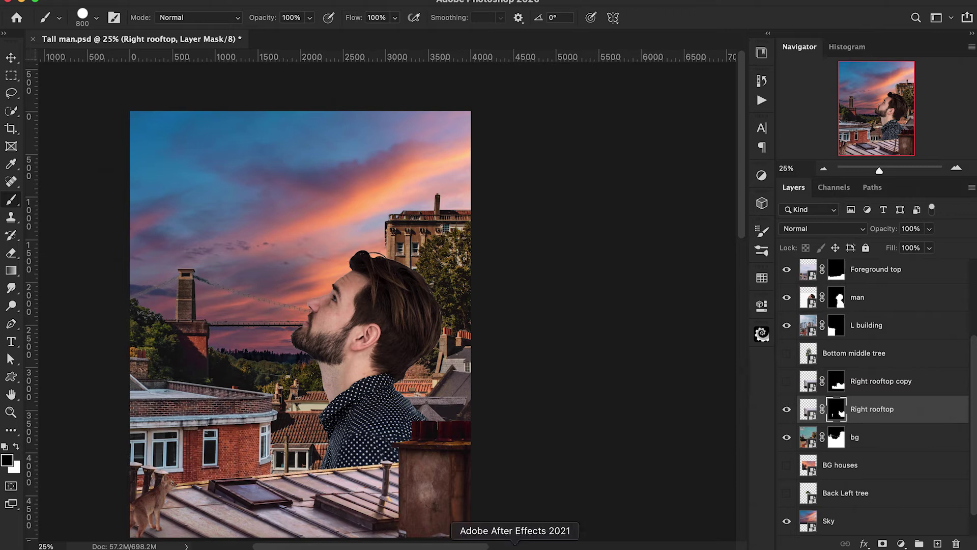
Step: Delete the hidden Right rooftop copy layer
{"action": "scroll", "coordinate": [517, 395], "scroll_direction": "left", "scroll_amount": 2}
{"action": "scroll", "coordinate": [518, 395], "scroll_direction": "down", "scroll_amount": 2}
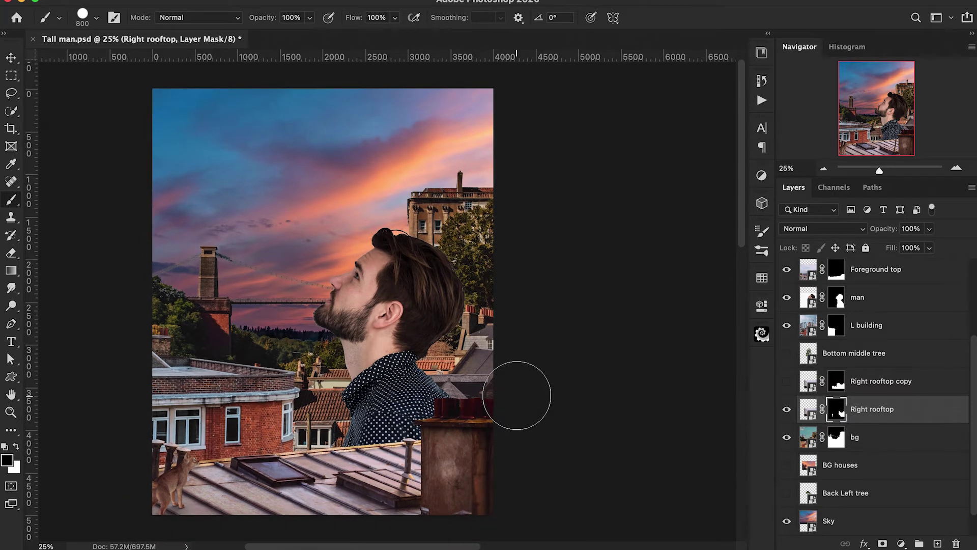
{"action": "left_click", "coordinate": [866, 385]}
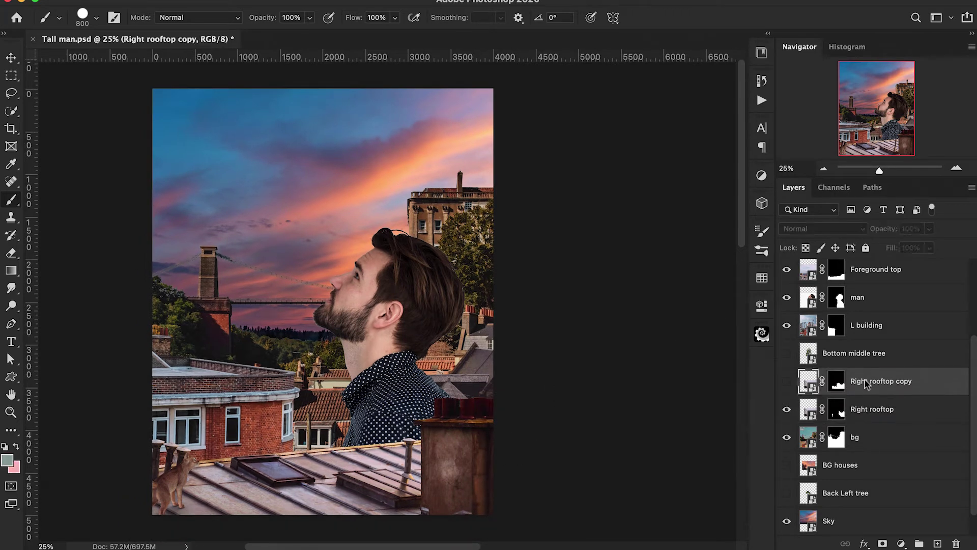
{"action": "key", "text": "Delete"}
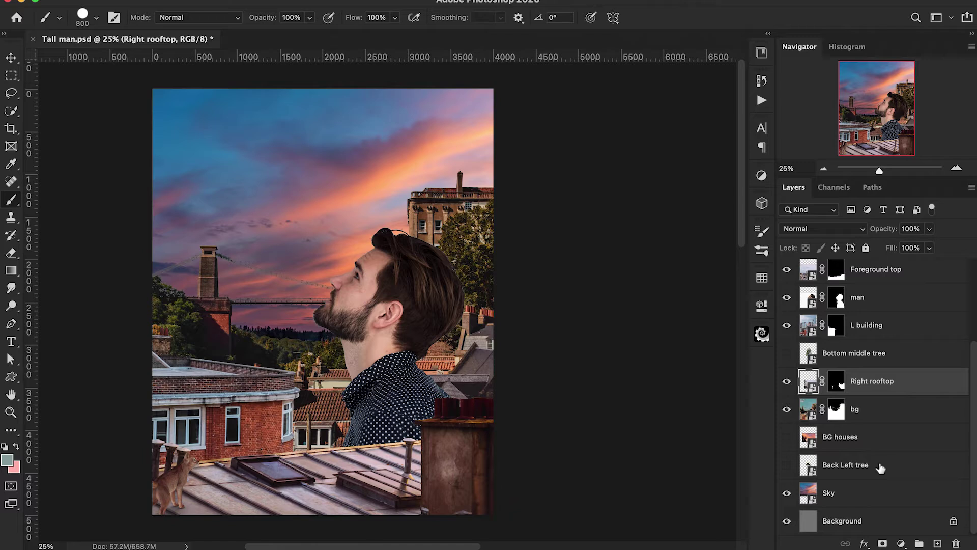
Step: Show the BG houses layer, cut out its houses and treeline with a Pen path mask, and restore the other layers' visibility
{"action": "left_click", "coordinate": [788, 439]}
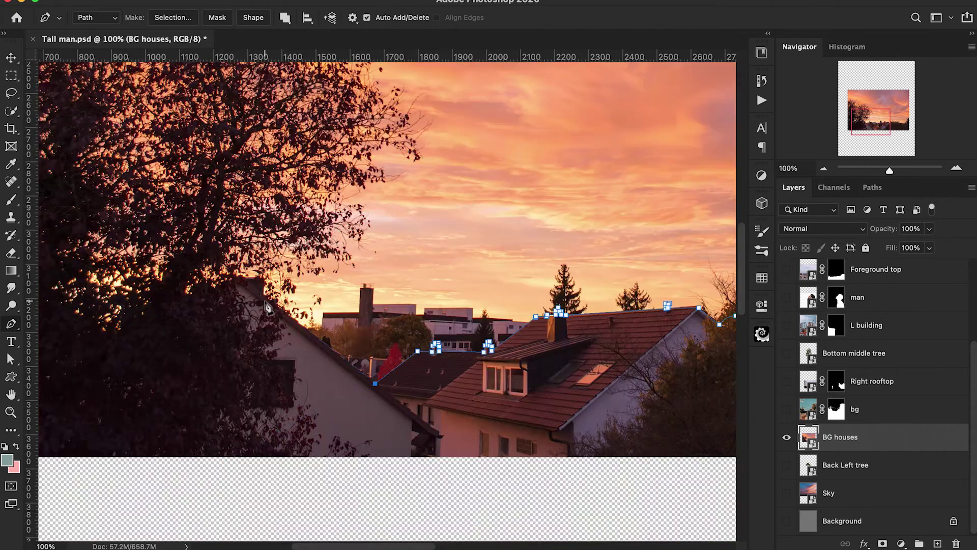
{"action": "right_click", "coordinate": [276, 331]}
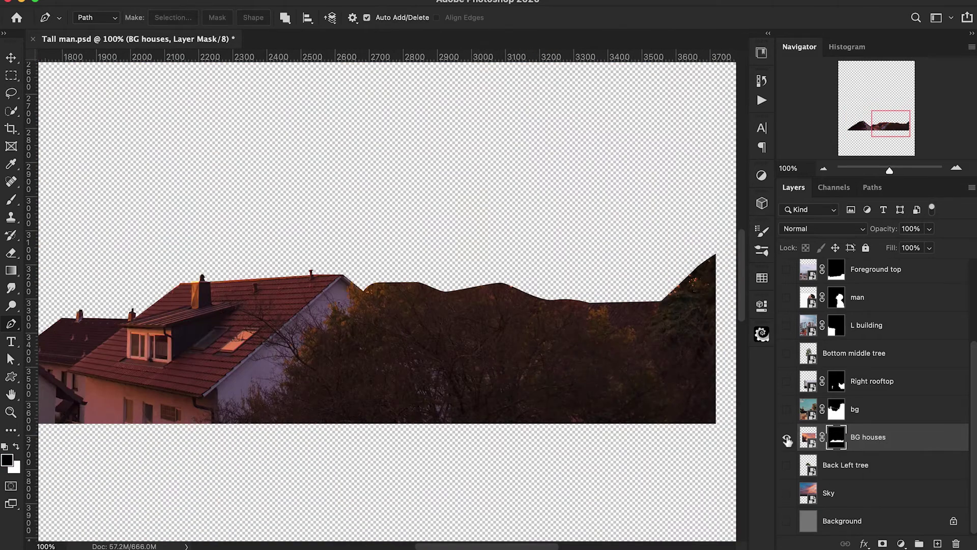
{"action": "left_click", "coordinate": [787, 439], "text": "alt"}
Step: Resize and position the BG houses layer so its roofs sit on the horizon beneath the bridge
{"action": "left_click", "coordinate": [803, 440]}
{"action": "key", "text": "super+minus"}
{"action": "key", "text": "super+minus"}
{"action": "key", "text": "super+minus"}
{"action": "key", "text": "super+minus"}
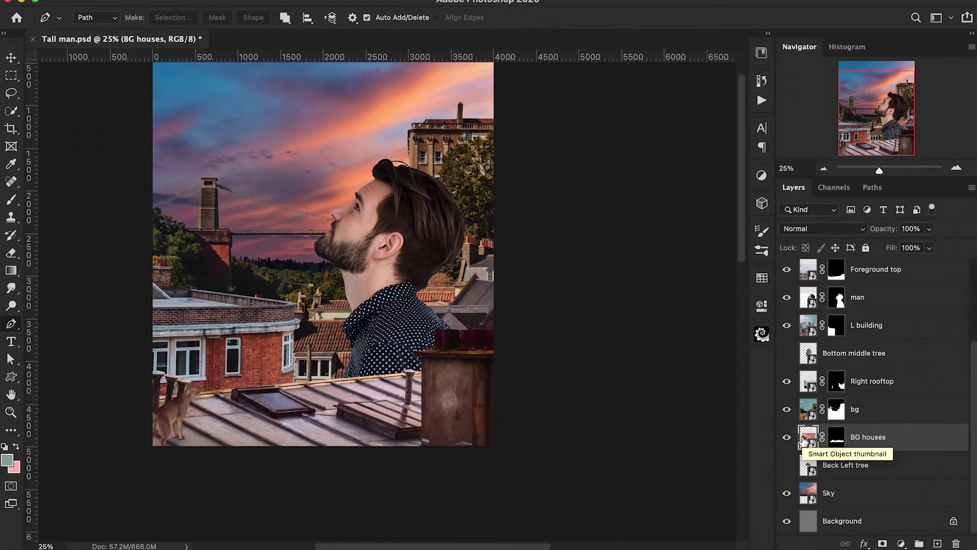
{"action": "key", "text": "super+t"}
{"action": "left_click_drag", "start_coordinate": [406, 257], "coordinate": [319, 225]}
{"action": "left_click_drag", "start_coordinate": [435, 253], "coordinate": [424, 235]}
{"action": "mouse_move", "coordinate": [344, 246]}
{"action": "left_mouse_down"}
{"action": "mouse_move", "coordinate": [364, 234]}
{"action": "mouse_move", "coordinate": [350, 243]}
{"action": "left_mouse_up"}
{"action": "left_click_drag", "start_coordinate": [411, 226], "coordinate": [412, 227]}
{"action": "key", "text": "Return"}
{"action": "key", "text": "p"}
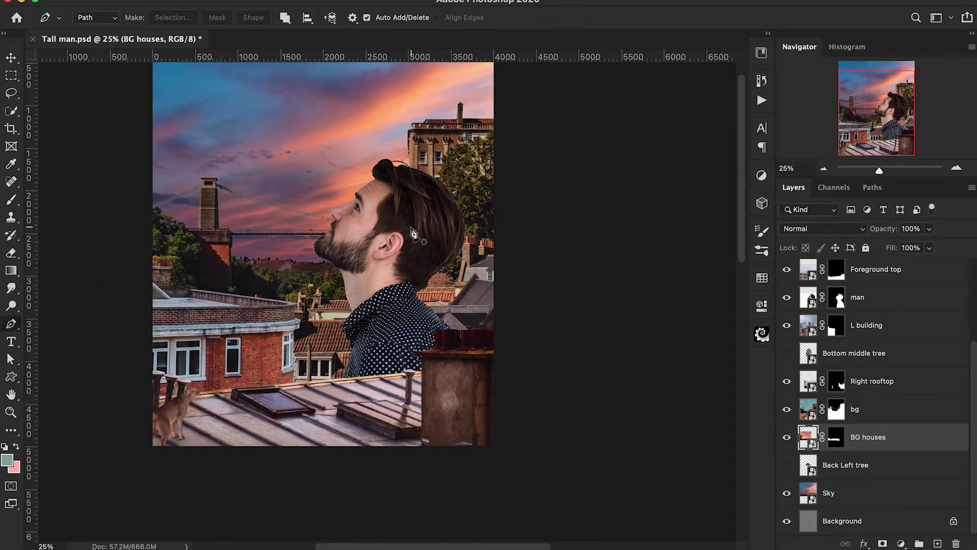
Step: Show the Back Left tree layer and place the tree at the canvas's left edge behind the bridge tower
{"action": "left_click", "coordinate": [787, 465]}
{"action": "left_click", "coordinate": [823, 467]}
{"action": "key", "text": "super+t"}
{"action": "left_click_drag", "start_coordinate": [367, 294], "coordinate": [319, 305]}
{"action": "key", "text": "Return"}
Step: Show the Bottom middle tree layer, enlarge it and lower it so its crown fills the gap between the brick building and the man
{"action": "scroll", "coordinate": [319, 307], "scroll_direction": "right", "scroll_amount": 3}
{"action": "left_click", "coordinate": [787, 353]}
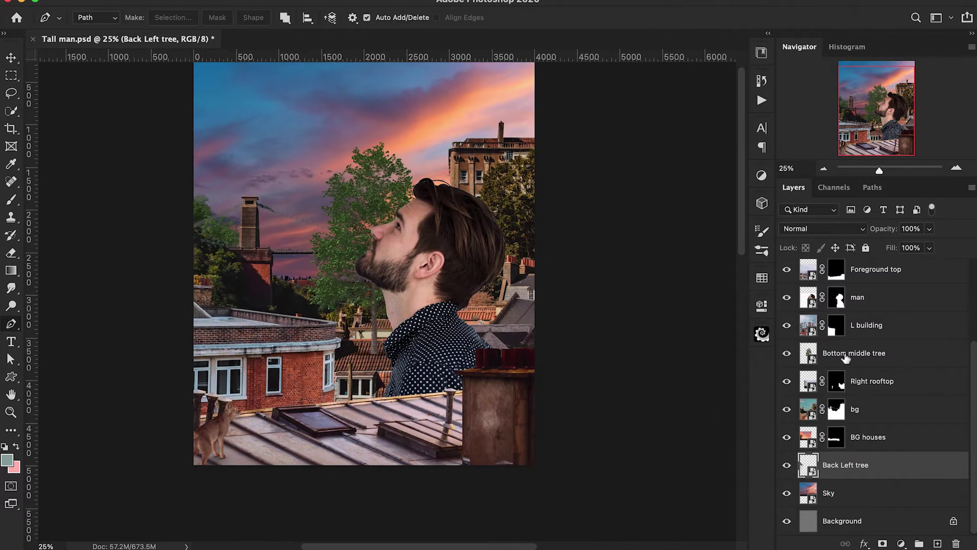
{"action": "left_click", "coordinate": [846, 358]}
{"action": "key", "text": "super+t"}
{"action": "left_click_drag", "start_coordinate": [528, 399], "coordinate": [609, 482]}
{"action": "left_click_drag", "start_coordinate": [449, 224], "coordinate": [382, 464]}
{"action": "key", "text": "Return"}
{"action": "key", "text": "p"}
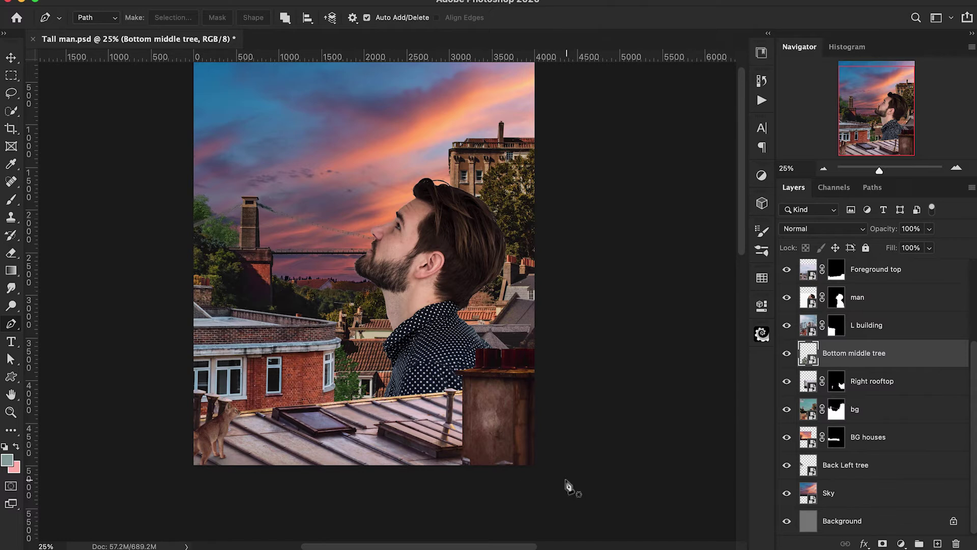
Step: Show the tree layer and scale it to about 473%, placed over the lower part of the canvas
{"action": "scroll", "coordinate": [865, 382], "scroll_direction": "up", "scroll_amount": 3}
{"action": "left_click", "coordinate": [787, 328]}
{"action": "left_click", "coordinate": [845, 330]}
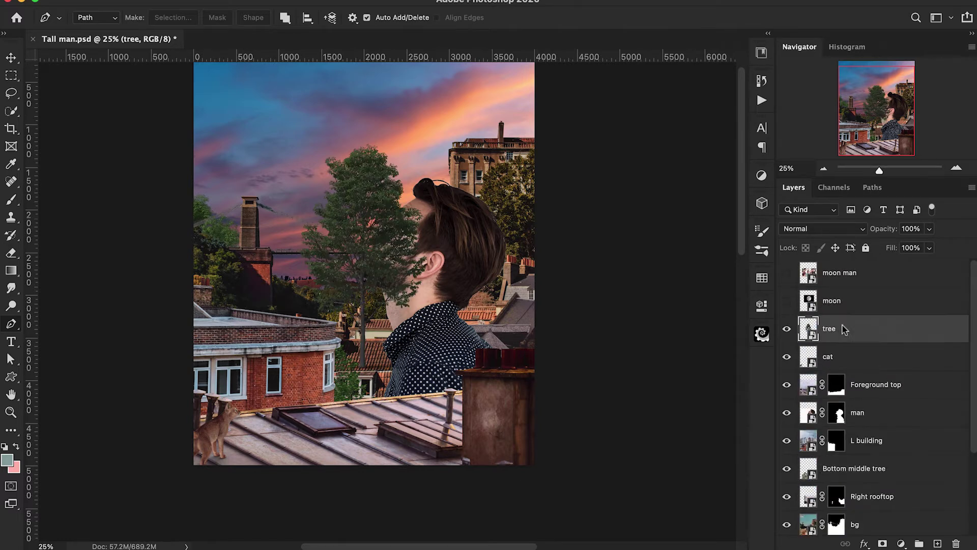
{"action": "key", "text": "super+minus"}
{"action": "key", "text": "super+t"}
{"action": "left_click_drag", "start_coordinate": [478, 373], "coordinate": [708, 474]}
{"action": "left_click_drag", "start_coordinate": [510, 388], "coordinate": [532, 356]}
{"action": "left_click_drag", "start_coordinate": [421, 232], "coordinate": [426, 319]}
Step: Try flipping the enlarged tree and lower its crown over the foreground rooftop
{"action": "right_click", "coordinate": [425, 315]}
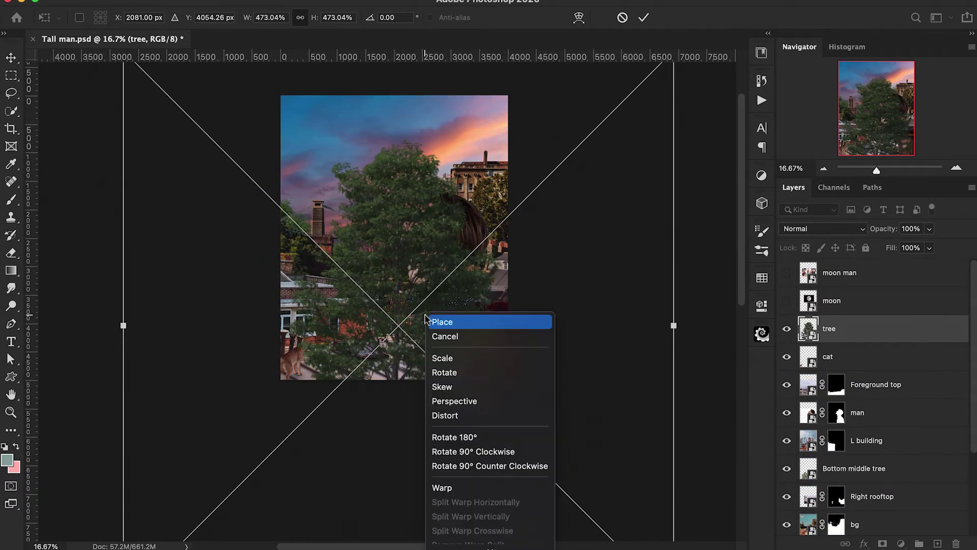
{"action": "left_click", "coordinate": [490, 530]}
{"action": "left_click_drag", "start_coordinate": [431, 423], "coordinate": [457, 369]}
{"action": "right_click", "coordinate": [457, 369]}
{"action": "left_click", "coordinate": [489, 532]}
{"action": "left_click_drag", "start_coordinate": [419, 338], "coordinate": [460, 434]}
{"action": "key", "text": "super+plus"}
{"action": "left_click_drag", "start_coordinate": [367, 378], "coordinate": [370, 405]}
{"action": "key", "text": "Return"}
Step: Scale the tree down and position its crown in the canvas's lower right corner, in front of the rusty chimney
{"action": "key", "text": "super+minus"}
{"action": "key", "text": "super+t"}
{"action": "left_click_drag", "start_coordinate": [707, 319], "coordinate": [675, 351]}
{"action": "left_click_drag", "start_coordinate": [592, 481], "coordinate": [611, 463]}
{"action": "left_click_drag", "start_coordinate": [678, 261], "coordinate": [611, 222]}
{"action": "left_click_drag", "start_coordinate": [640, 403], "coordinate": [638, 403]}
{"action": "key", "text": "Return"}
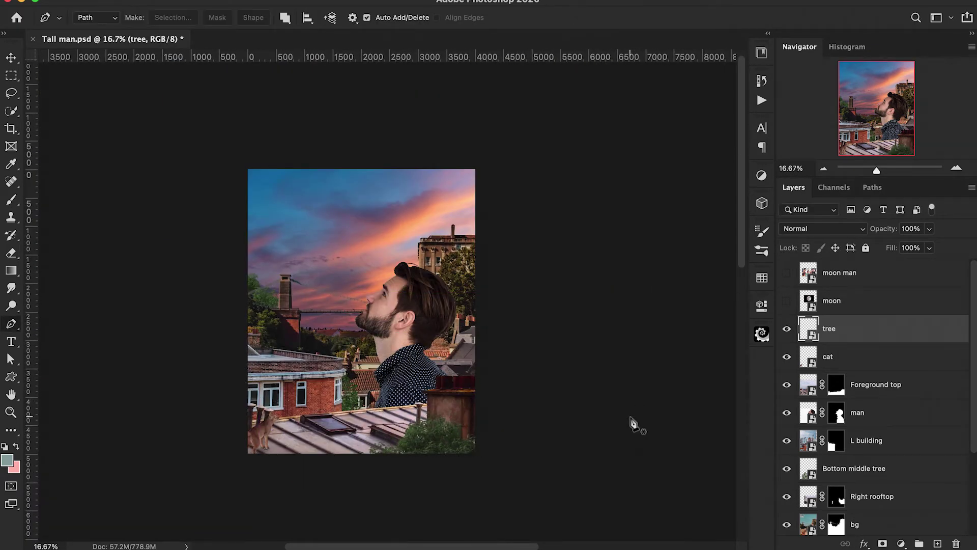
Step: Show the moon layer, isolate it, mask out its black background with Select Subject and restore the other layers' visibility
{"action": "left_click", "coordinate": [786, 301]}
{"action": "left_click", "coordinate": [837, 303]}
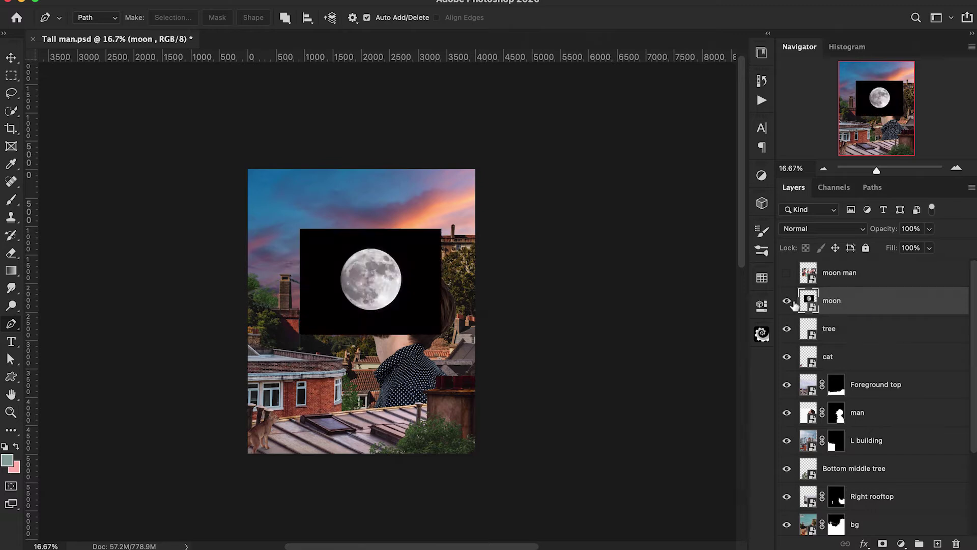
{"action": "left_click", "coordinate": [787, 302], "text": "alt"}
{"action": "left_click", "coordinate": [11, 113]}
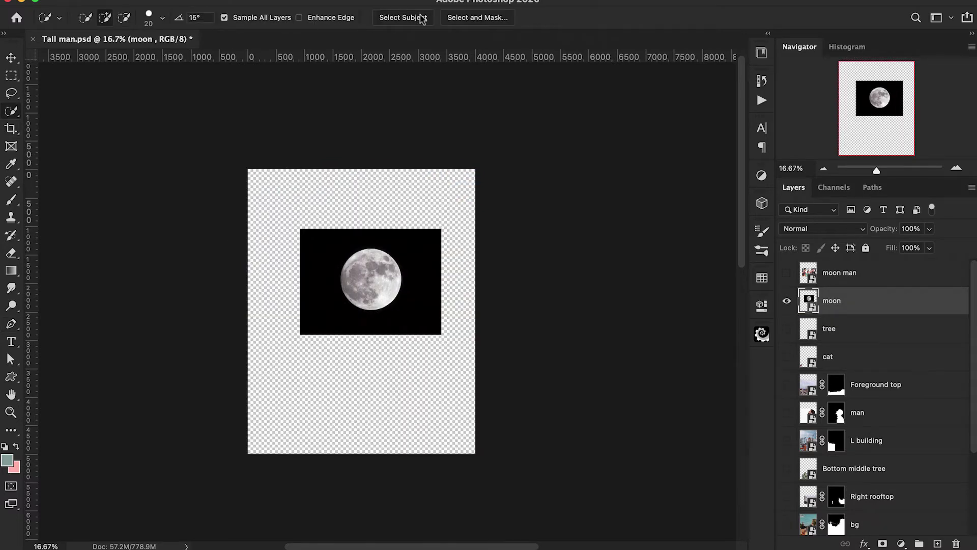
{"action": "left_click", "coordinate": [403, 18]}
{"action": "left_click", "coordinate": [882, 543]}
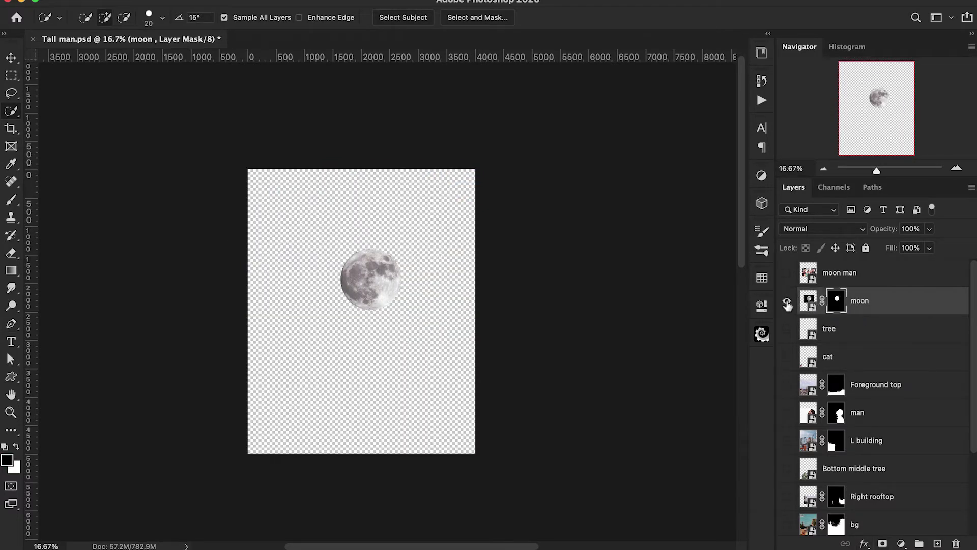
{"action": "left_click", "coordinate": [788, 302], "text": "alt"}
Step: Flip the moon layer horizontally, rotate it and move it to the upper left of the sky
{"action": "key", "text": "super+plus"}
{"action": "key", "text": "super+plus"}
{"action": "scroll", "coordinate": [617, 261], "scroll_direction": "left", "scroll_amount": 2}
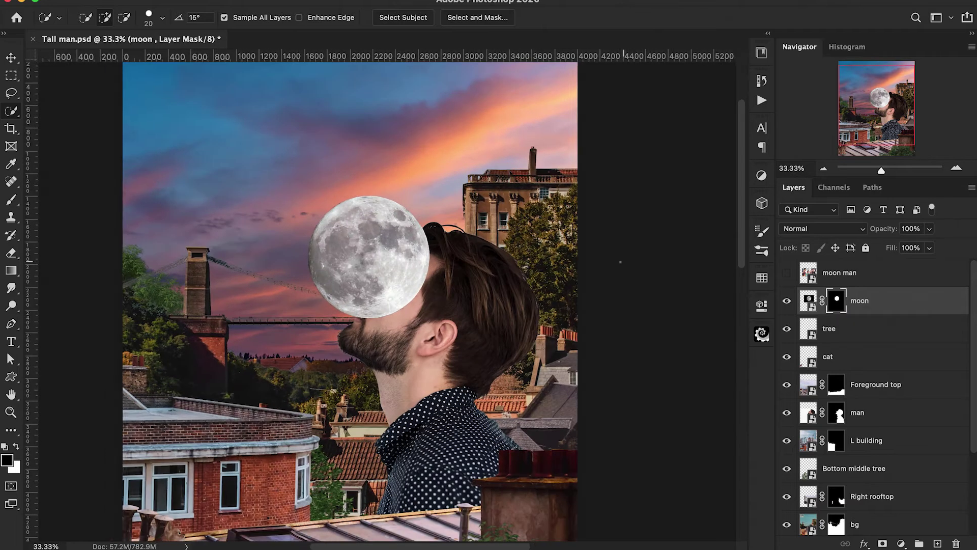
{"action": "left_click", "coordinate": [810, 306]}
{"action": "key", "text": "super+t"}
{"action": "scroll", "coordinate": [482, 297], "scroll_direction": "left", "scroll_amount": 3}
{"action": "scroll", "coordinate": [482, 297], "scroll_direction": "left", "scroll_amount": 1}
{"action": "right_click", "coordinate": [456, 287]}
{"action": "left_click", "coordinate": [488, 531]}
{"action": "left_click_drag", "start_coordinate": [437, 301], "coordinate": [278, 166]}
{"action": "left_click_drag", "start_coordinate": [508, 200], "coordinate": [487, 296]}
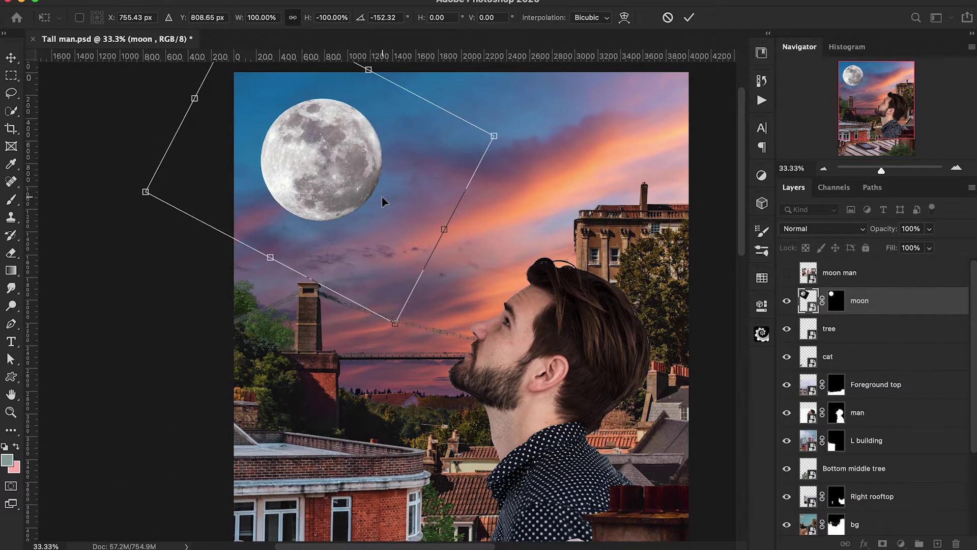
{"action": "left_click_drag", "start_coordinate": [524, 206], "coordinate": [503, 122]}
Step: Flip the moon again, refine its rotation and reposition it at about X 857 px, Y 705 px
{"action": "right_click", "coordinate": [326, 140]}
{"action": "left_click", "coordinate": [357, 446]}
{"action": "left_click_drag", "start_coordinate": [514, 193], "coordinate": [492, 177]}
{"action": "scroll", "coordinate": [407, 224], "scroll_direction": "up", "scroll_amount": 3}
{"action": "mouse_move", "coordinate": [352, 262]}
{"action": "left_mouse_down"}
{"action": "mouse_move", "coordinate": [351, 246]}
{"action": "mouse_move", "coordinate": [389, 252]}
{"action": "left_mouse_up"}
{"action": "key", "text": "Return"}
{"action": "key", "text": "ctrl+t"}
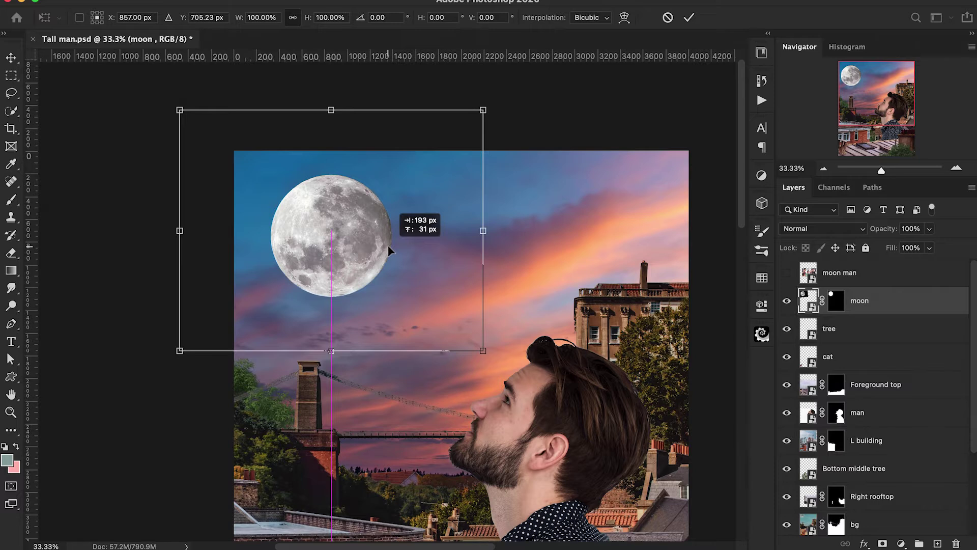
{"action": "key", "text": "Return"}
{"action": "key", "text": "w"}
{"action": "key", "text": "ctrl+minus"}
{"action": "scroll", "coordinate": [389, 246], "scroll_direction": "down", "scroll_amount": 5}
{"action": "scroll", "coordinate": [388, 246], "scroll_direction": "right", "scroll_amount": 4}
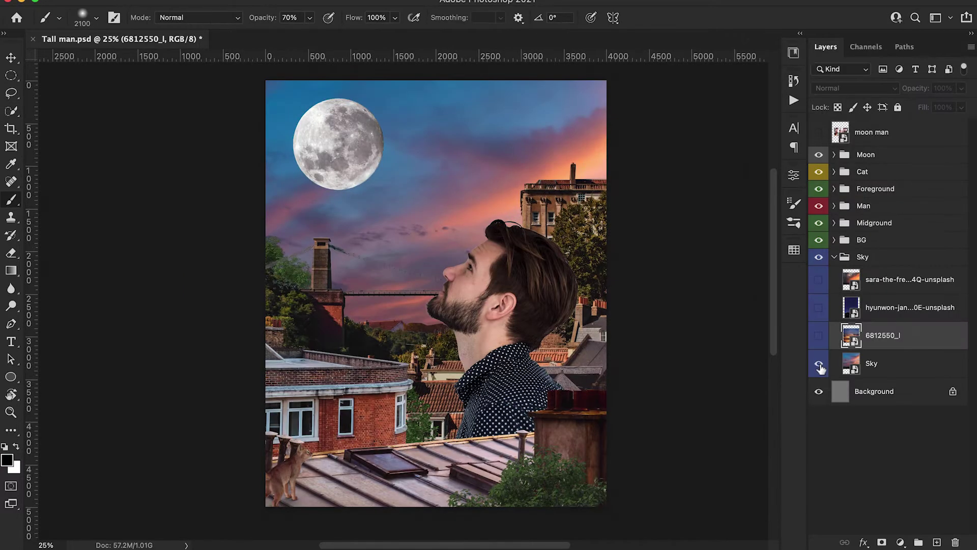
Step: Hide the Sky layer and show the starry night sky layer in its place, moved directly below layer 6812550_l
{"action": "left_click", "coordinate": [819, 363]}
{"action": "left_click_drag", "start_coordinate": [889, 309], "coordinate": [890, 362]}
{"action": "left_click", "coordinate": [819, 340]}
Step: Scale the starry night sky layer to about 22.45% and move it down so it covers the whole sky area
{"action": "key", "text": "ctrl+t"}
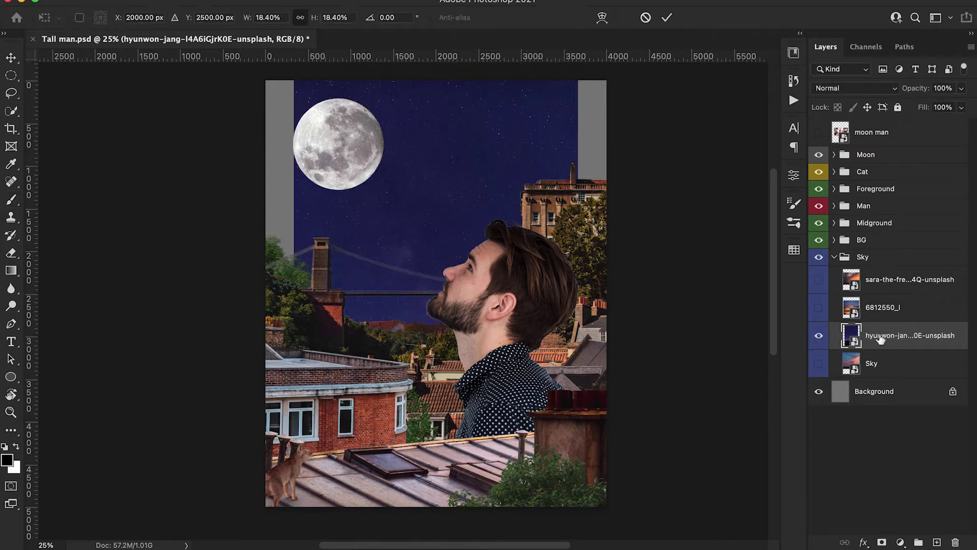
{"action": "left_click_drag", "start_coordinate": [579, 505], "coordinate": [633, 535]}
{"action": "left_click_drag", "start_coordinate": [452, 250], "coordinate": [454, 290]}
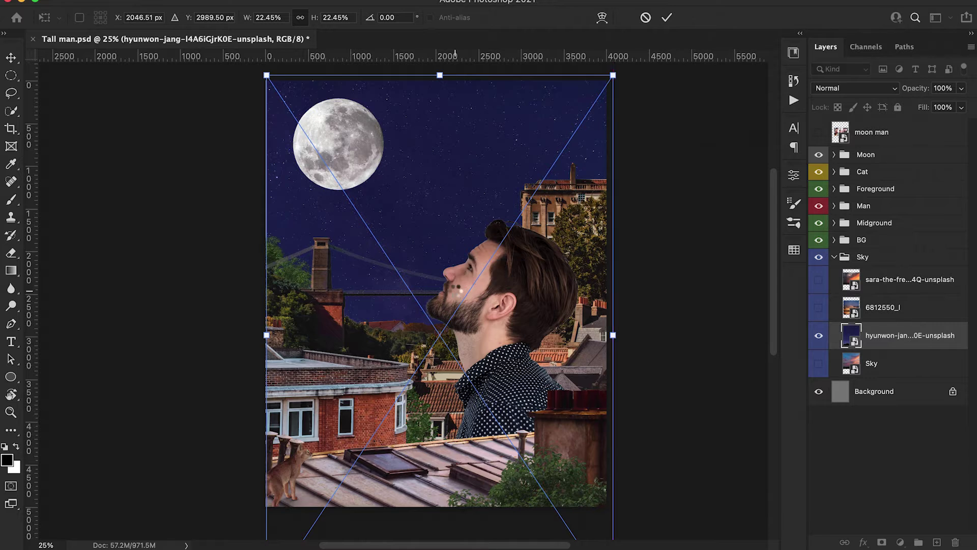
{"action": "key", "text": "Return"}
{"action": "key", "text": "b"}
{"action": "key", "text": "ctrl+t"}
{"action": "left_click_drag", "start_coordinate": [516, 271], "coordinate": [511, 270]}
{"action": "key", "text": "Escape"}
Step: Add a Levels adjustment layer above the starry night sky and clip it to that layer
{"action": "left_click", "coordinate": [901, 542]}
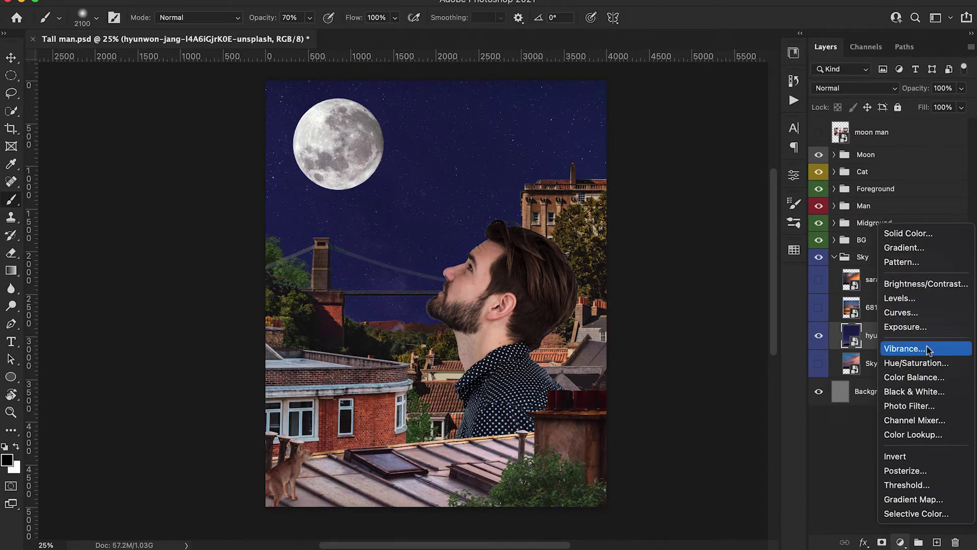
{"action": "left_click", "coordinate": [899, 298]}
{"action": "left_click", "coordinate": [851, 344], "text": "alt"}
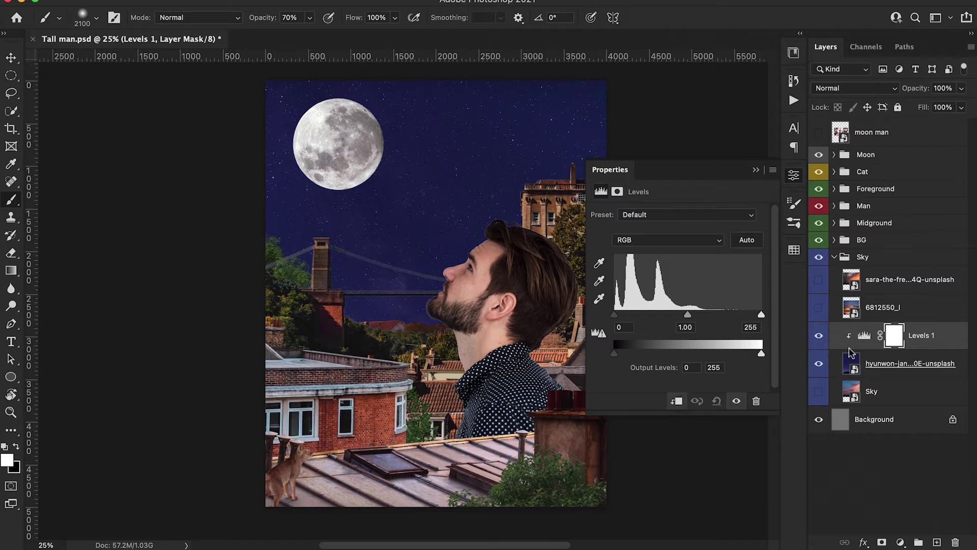
Step: Darken the starry sky with its Levels adjustment, setting the shadow input to 13 and the midtones to 0.94
{"action": "left_click_drag", "start_coordinate": [616, 320], "coordinate": [625, 321]}
{"action": "left_click_drag", "start_coordinate": [622, 316], "coordinate": [627, 316]}
{"action": "left_click", "coordinate": [757, 171]}
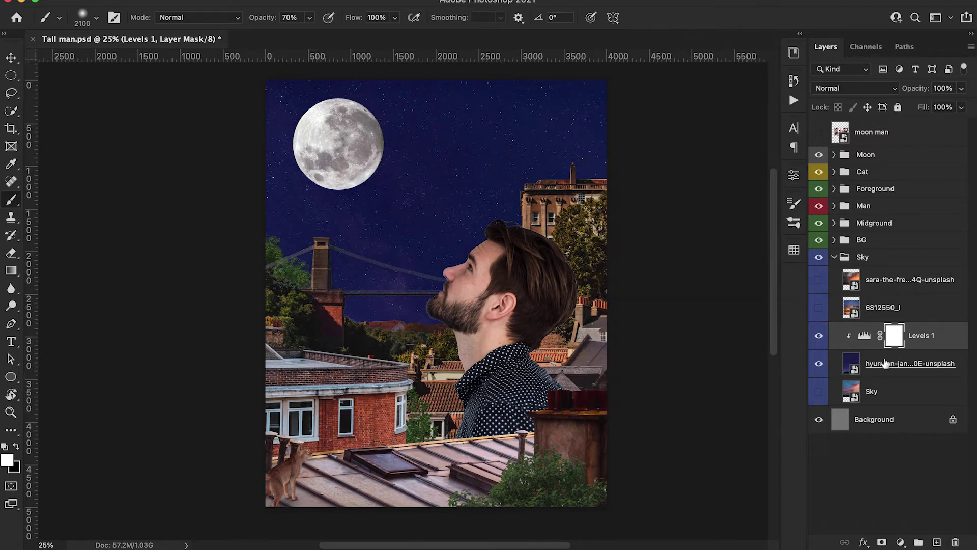
Step: Add a Hue/Saturation adjustment clipped to the starry sky, reduce saturation to about -69, and review the Levels settings
{"action": "left_click", "coordinate": [901, 542]}
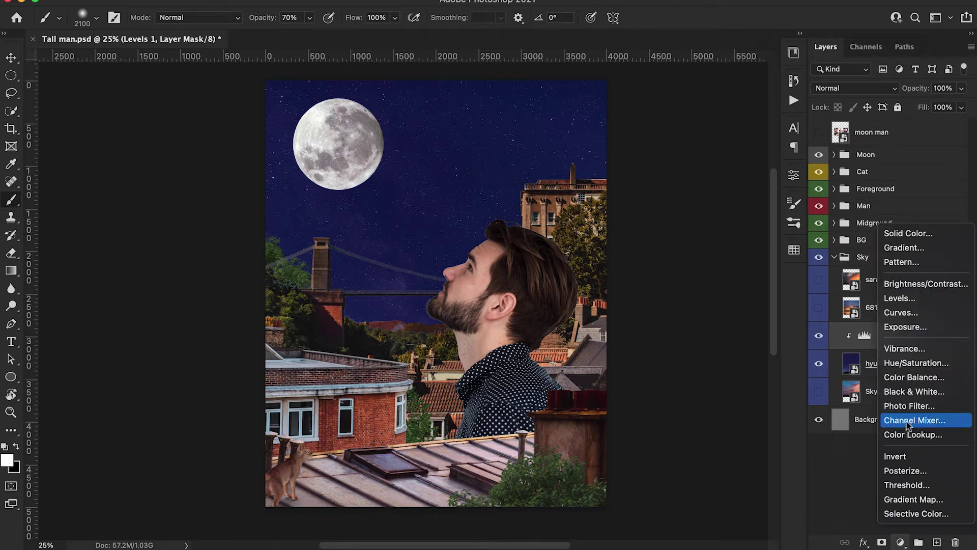
{"action": "left_click", "coordinate": [909, 363]}
{"action": "left_click_drag", "start_coordinate": [678, 292], "coordinate": [623, 291]}
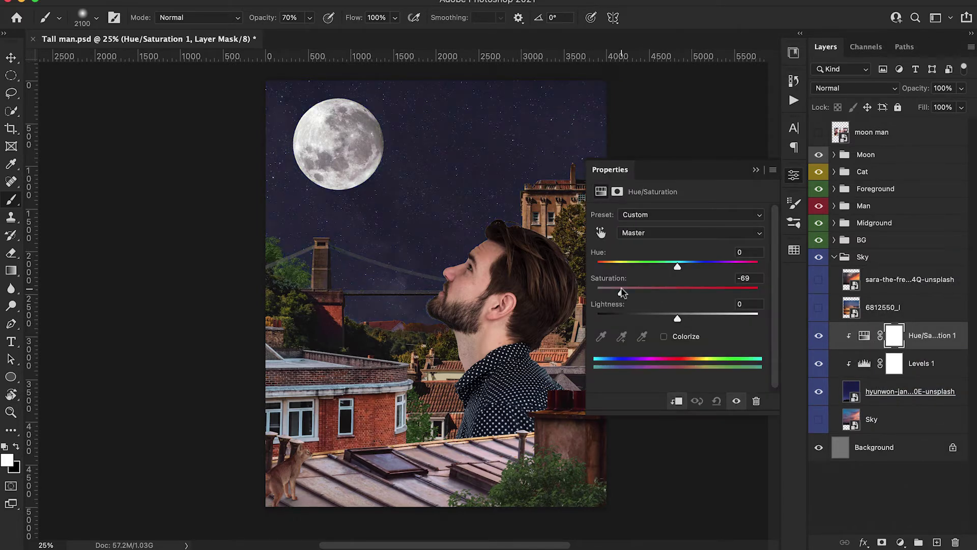
{"action": "left_click", "coordinate": [756, 171]}
{"action": "double_click", "coordinate": [865, 363]}
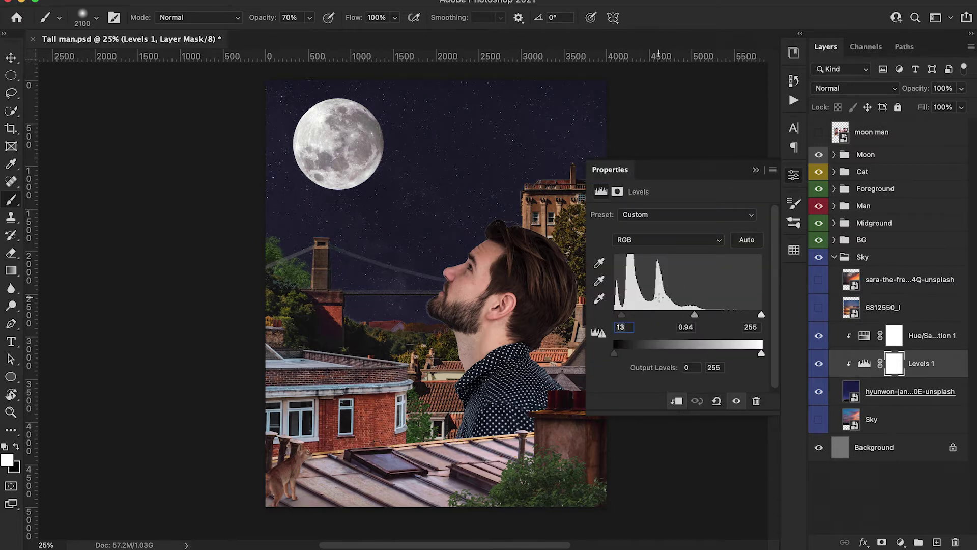
{"action": "left_click", "coordinate": [757, 170]}
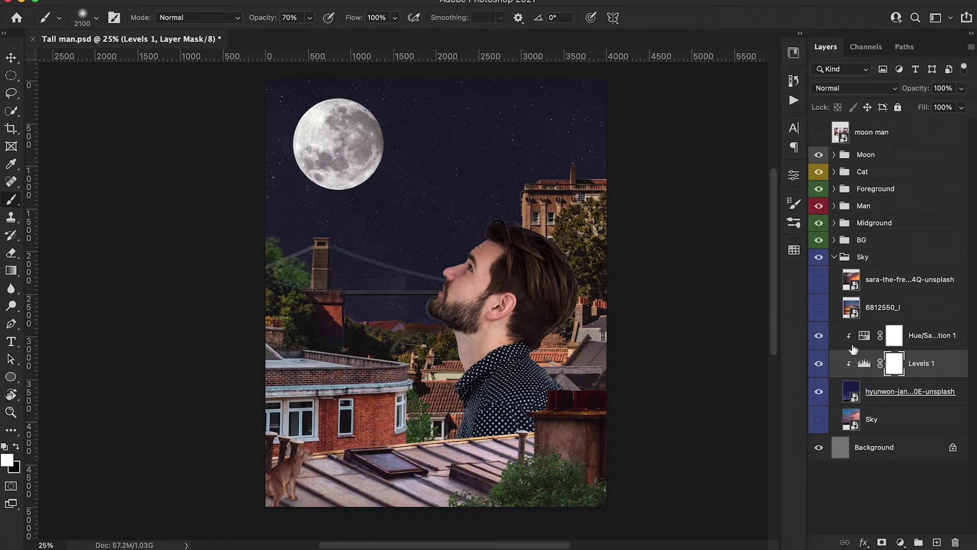
Step: Show the sara-the-freak sunset cloud layer, scale it to 36% and position it at about X 1642 px, Y 1534 px
{"action": "left_click", "coordinate": [819, 281]}
{"action": "left_click", "coordinate": [867, 279]}
{"action": "key", "text": "ctrl+t"}
{"action": "key", "text": "ctrl+minus"}
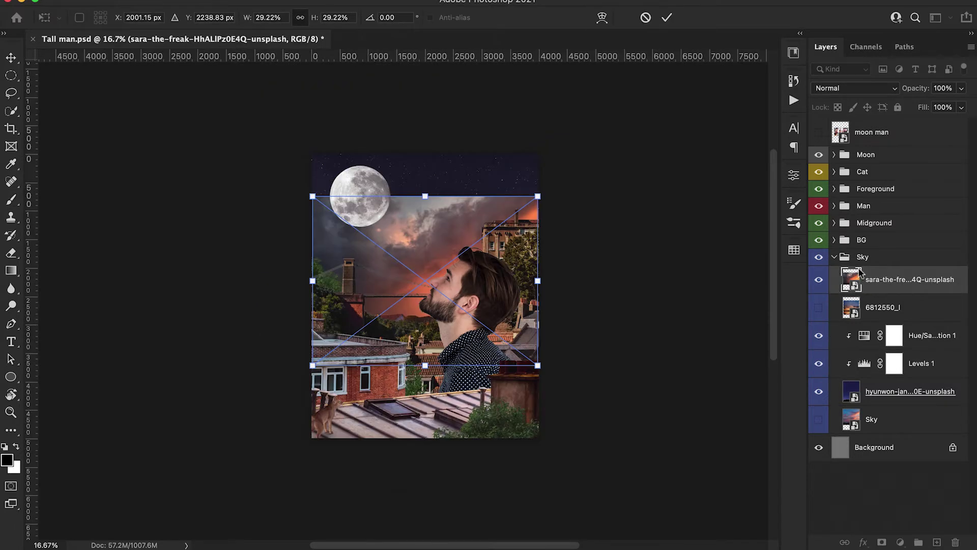
{"action": "left_click_drag", "start_coordinate": [538, 193], "coordinate": [592, 155]}
{"action": "left_click_drag", "start_coordinate": [539, 258], "coordinate": [515, 204]}
{"action": "left_click_drag", "start_coordinate": [233, 101], "coordinate": [302, 111]}
{"action": "left_click_drag", "start_coordinate": [435, 237], "coordinate": [411, 246]}
{"action": "mouse_move", "coordinate": [264, 128]}
{"action": "left_mouse_down"}
{"action": "mouse_move", "coordinate": [291, 143]}
{"action": "mouse_move", "coordinate": [264, 142]}
{"action": "left_mouse_up"}
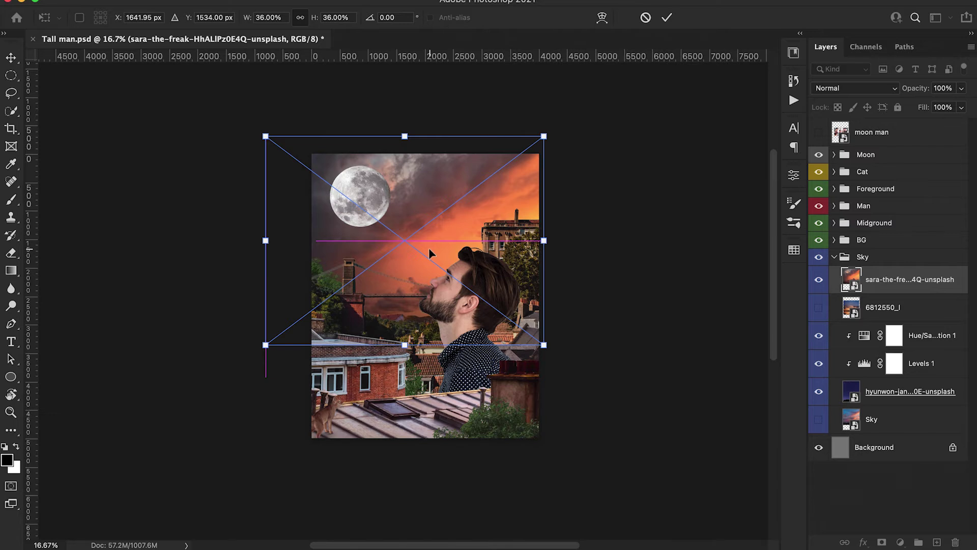
{"action": "key", "text": "Return"}
{"action": "key", "text": "b"}
{"action": "key", "text": "super+equal"}
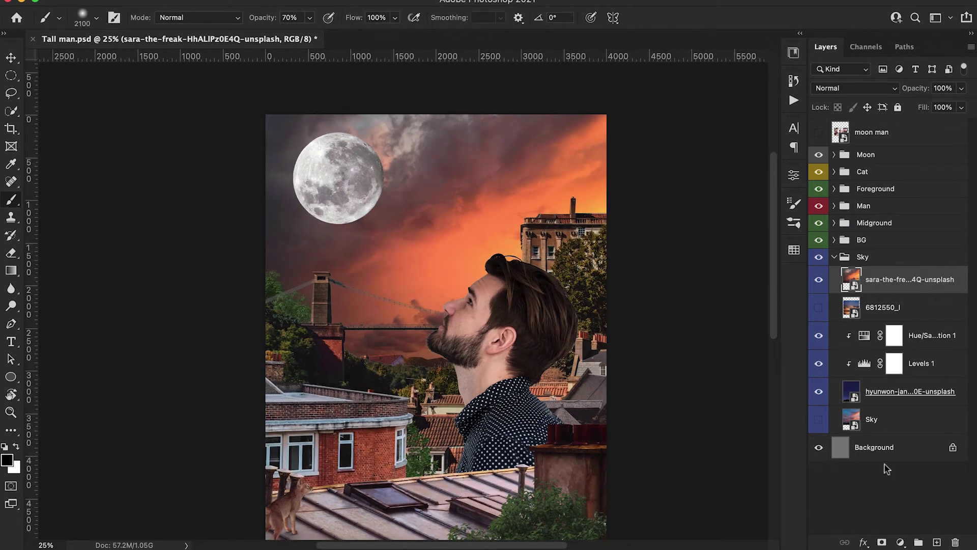
Step: Move the sunset cloud layer directly below 6812550_l and add a layer mask to it
{"action": "left_click_drag", "start_coordinate": [894, 287], "coordinate": [895, 321]}
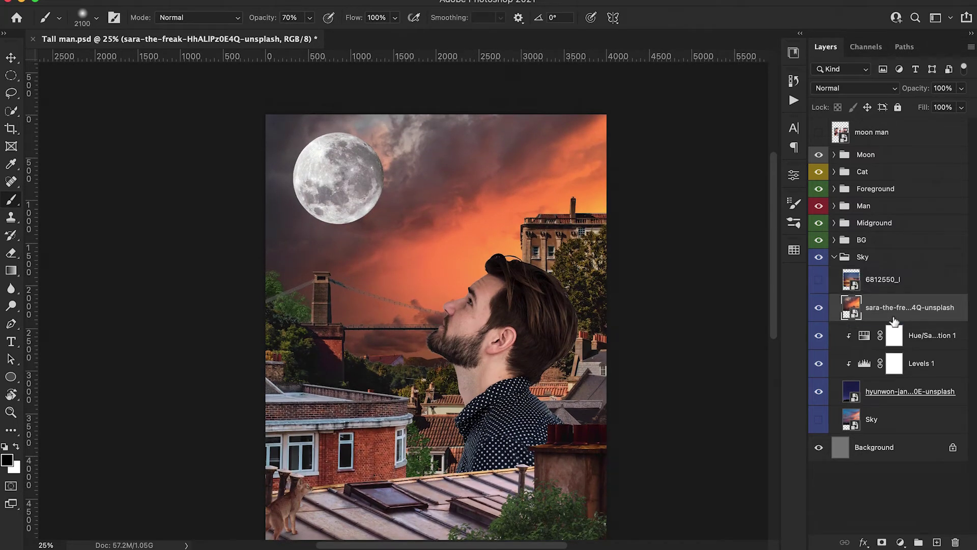
{"action": "left_click", "coordinate": [881, 542]}
{"action": "scroll", "coordinate": [509, 285], "scroll_direction": "up", "scroll_amount": 2}
Step: Paint black on the sunset cloud mask at 30% brush opacity, reducing the brush to 1500 px, to reveal stars around the moon and upper sky
{"action": "key", "text": "x"}
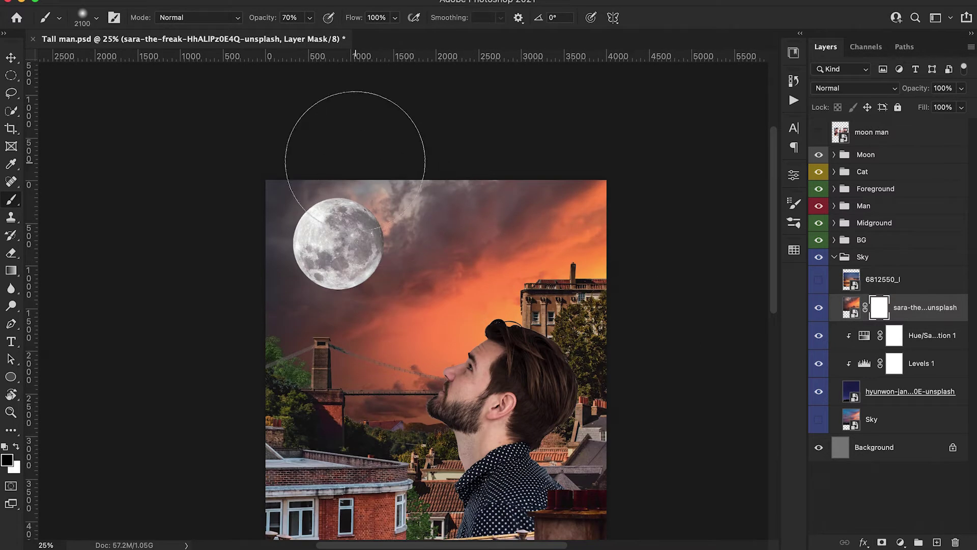
{"action": "key", "text": "3"}
{"action": "mouse_move", "coordinate": [332, 164]}
{"action": "left_mouse_down"}
{"action": "mouse_move", "coordinate": [384, 179]}
{"action": "mouse_move", "coordinate": [278, 175]}
{"action": "left_mouse_up"}
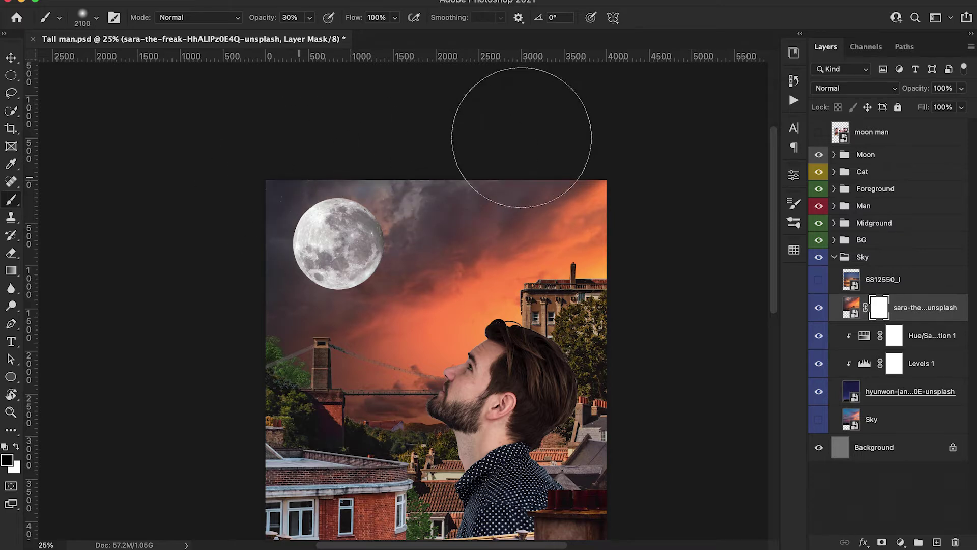
{"action": "key", "text": "bracketleft"}
{"action": "key", "text": "bracketleft"}
{"action": "key", "text": "bracketleft"}
{"action": "key", "text": "bracketleft"}
{"action": "key", "text": "bracketleft"}
{"action": "key", "text": "bracketleft"}
{"action": "left_click_drag", "start_coordinate": [437, 170], "coordinate": [301, 202]}
{"action": "mouse_move", "coordinate": [482, 174]}
{"action": "left_mouse_down"}
{"action": "mouse_move", "coordinate": [360, 209]}
{"action": "mouse_move", "coordinate": [357, 199]}
{"action": "mouse_move", "coordinate": [419, 165]}
{"action": "left_mouse_up"}
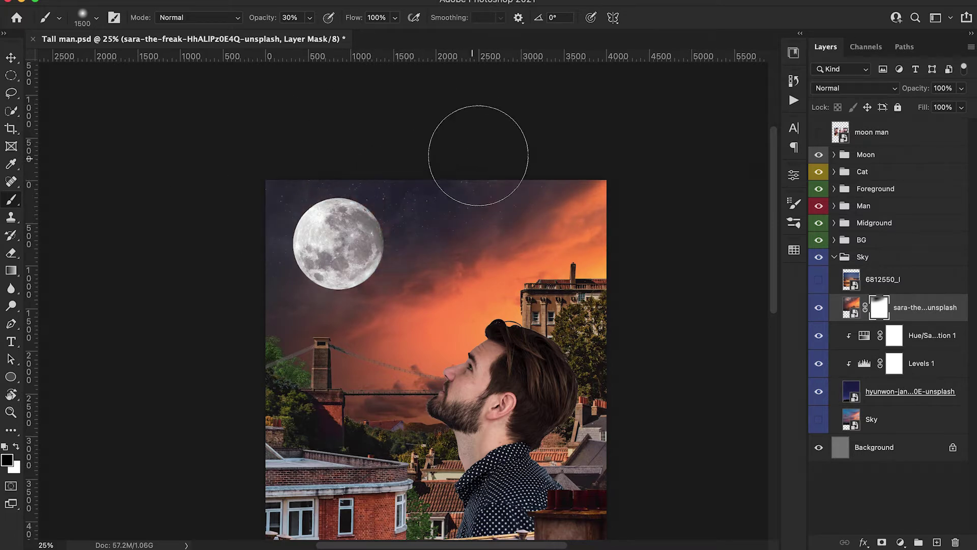
{"action": "mouse_move", "coordinate": [273, 262]}
{"action": "left_mouse_down"}
{"action": "mouse_move", "coordinate": [316, 316]}
{"action": "mouse_move", "coordinate": [403, 305]}
{"action": "mouse_move", "coordinate": [492, 354]}
{"action": "left_mouse_up"}
{"action": "left_click", "coordinate": [495, 251]}
{"action": "left_click", "coordinate": [556, 176]}
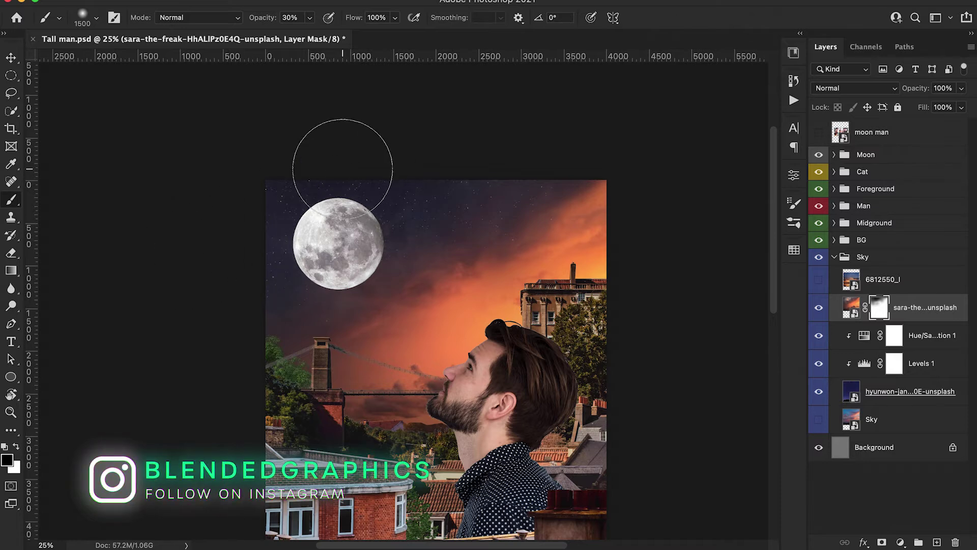
Step: Show the 6812550_l sky layer, scale it to 191.10% and position it at about X 1649 px, Y 2102 px
{"action": "scroll", "coordinate": [239, 255], "scroll_direction": "down", "scroll_amount": 3}
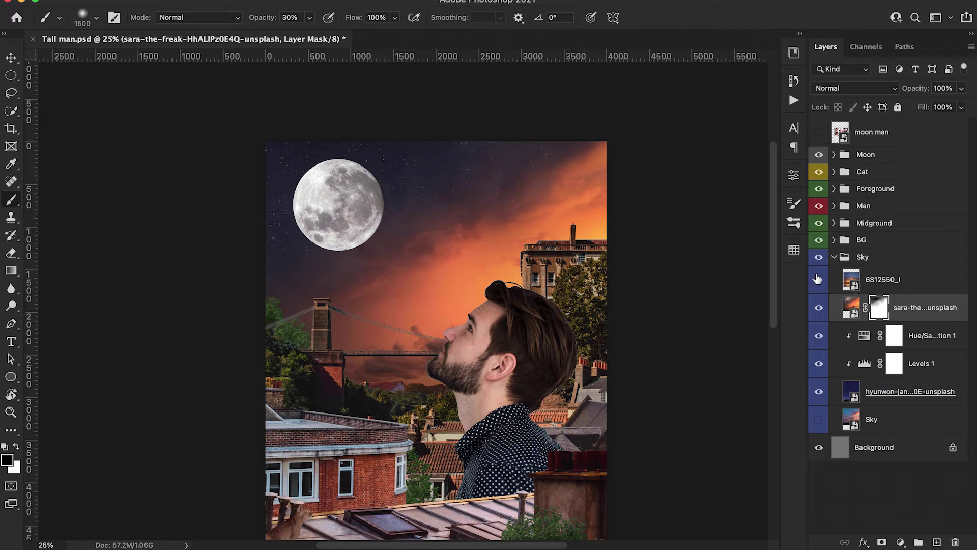
{"action": "left_click", "coordinate": [818, 279]}
{"action": "left_click", "coordinate": [888, 288]}
{"action": "key", "text": "super+t"}
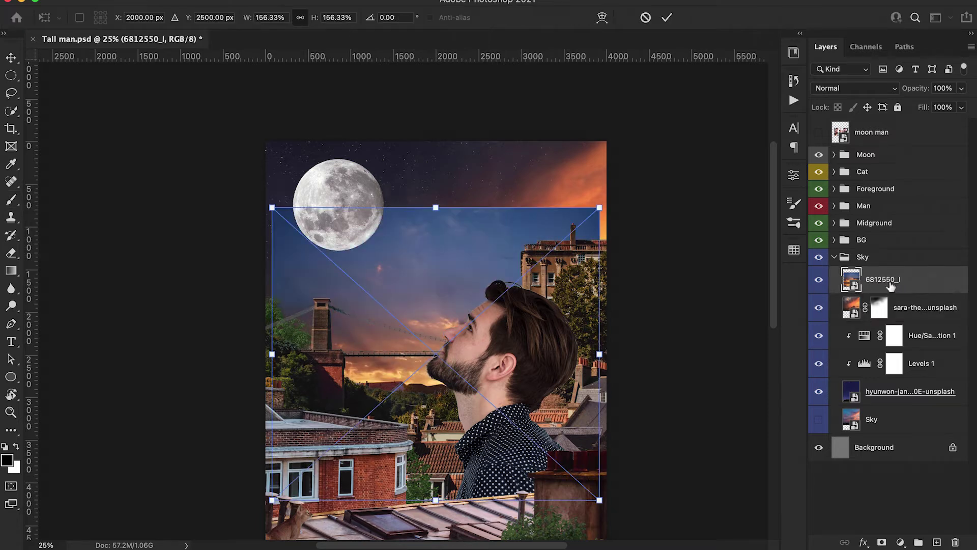
{"action": "left_click_drag", "start_coordinate": [600, 207], "coordinate": [635, 175]}
{"action": "mouse_move", "coordinate": [488, 395]}
{"action": "left_mouse_down"}
{"action": "mouse_move", "coordinate": [473, 338]}
{"action": "mouse_move", "coordinate": [453, 340]}
{"action": "mouse_move", "coordinate": [458, 353]}
{"action": "left_mouse_up"}
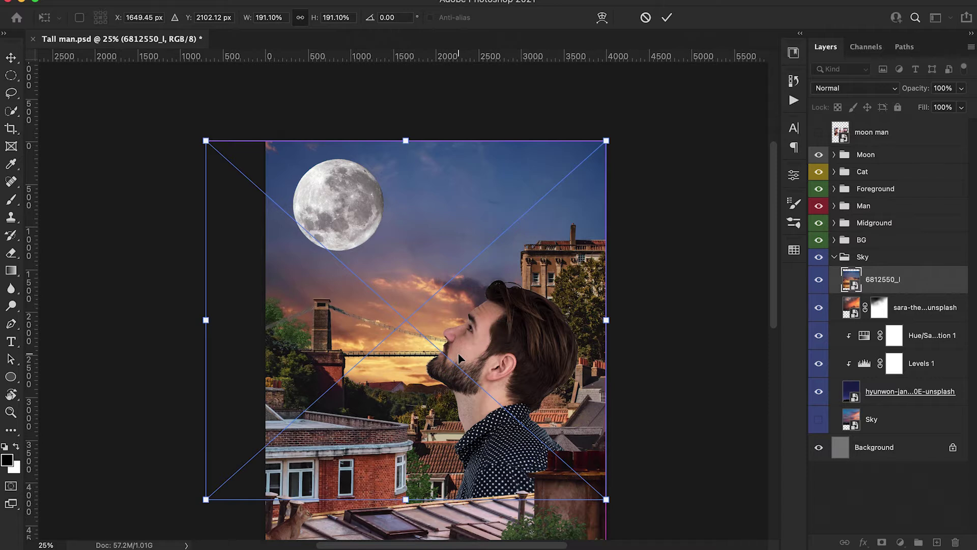
{"action": "key", "text": "Return"}
Step: Add a mask to 6812550_l and paint out its upper sky in black with a 1500 px brush at 30% and 60% opacity
{"action": "key", "text": "b"}
{"action": "left_click", "coordinate": [882, 542]}
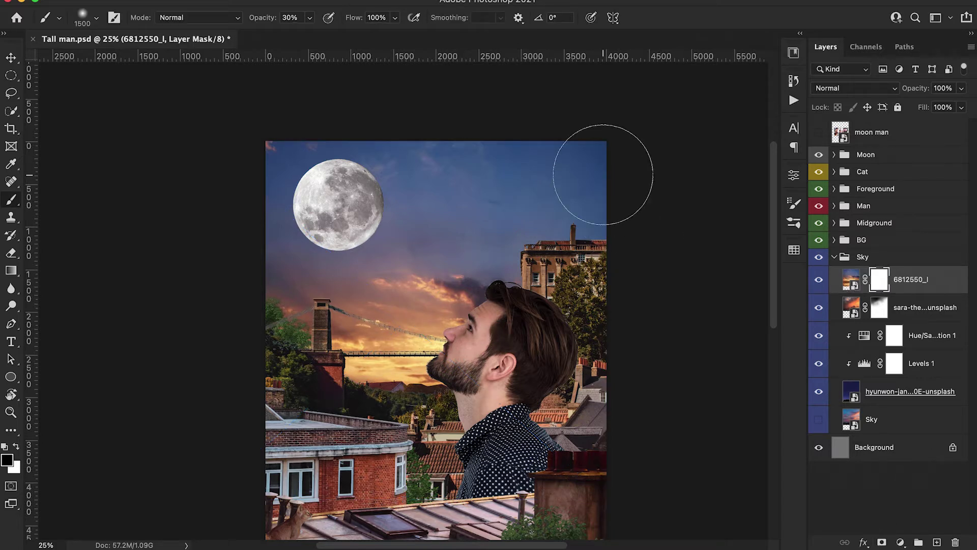
{"action": "mouse_move", "coordinate": [603, 175]}
{"action": "left_mouse_down"}
{"action": "mouse_move", "coordinate": [491, 164]}
{"action": "mouse_move", "coordinate": [499, 175]}
{"action": "mouse_move", "coordinate": [438, 185]}
{"action": "mouse_move", "coordinate": [571, 172]}
{"action": "mouse_move", "coordinate": [465, 275]}
{"action": "mouse_move", "coordinate": [481, 275]}
{"action": "mouse_move", "coordinate": [617, 152]}
{"action": "mouse_move", "coordinate": [423, 157]}
{"action": "mouse_move", "coordinate": [258, 192]}
{"action": "mouse_move", "coordinate": [415, 192]}
{"action": "mouse_move", "coordinate": [244, 225]}
{"action": "mouse_move", "coordinate": [357, 116]}
{"action": "left_mouse_up"}
{"action": "key", "text": "6"}
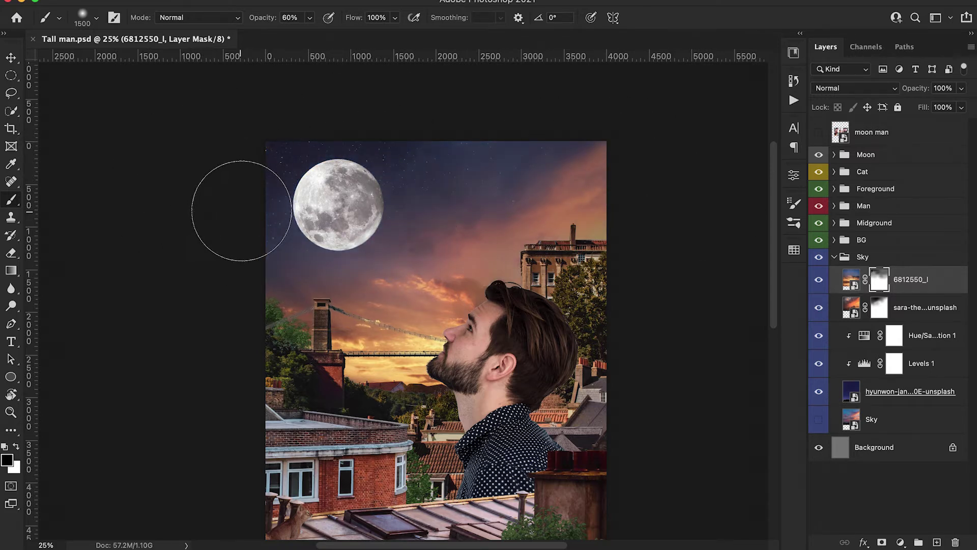
{"action": "key", "text": "3"}
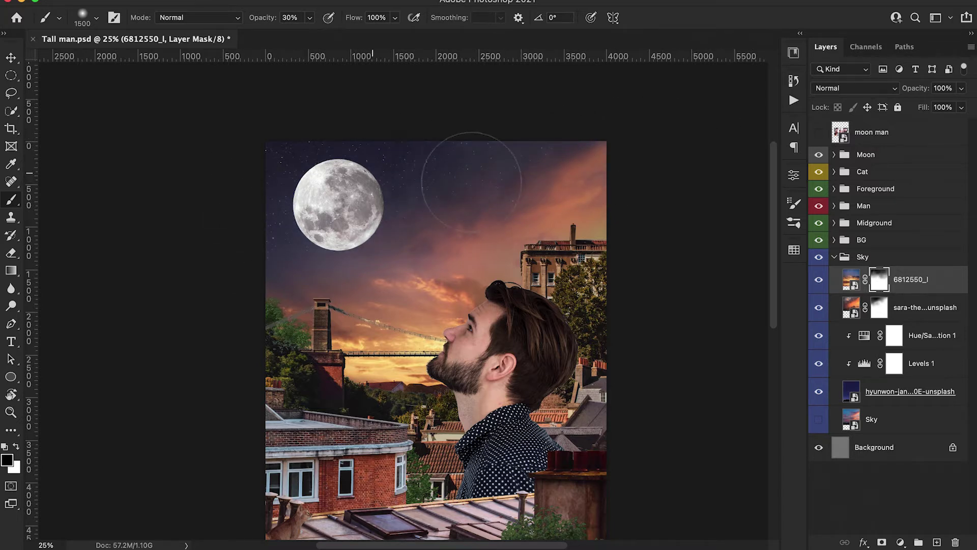
{"action": "scroll", "coordinate": [471, 182], "scroll_direction": "left", "scroll_amount": 1}
{"action": "scroll", "coordinate": [471, 182], "scroll_direction": "down", "scroll_amount": 1}
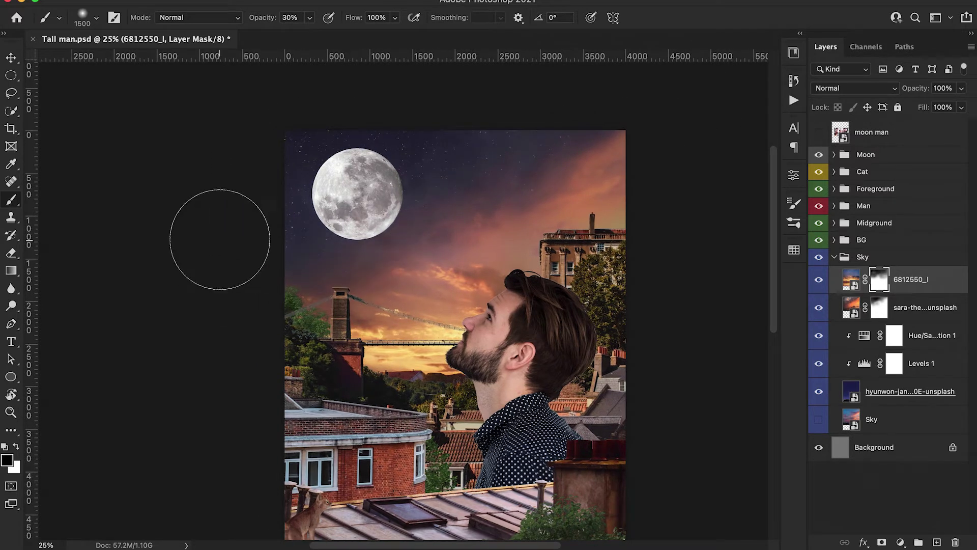
{"action": "scroll", "coordinate": [218, 176], "scroll_direction": "right", "scroll_amount": 2}
{"action": "scroll", "coordinate": [218, 176], "scroll_direction": "up", "scroll_amount": 1}
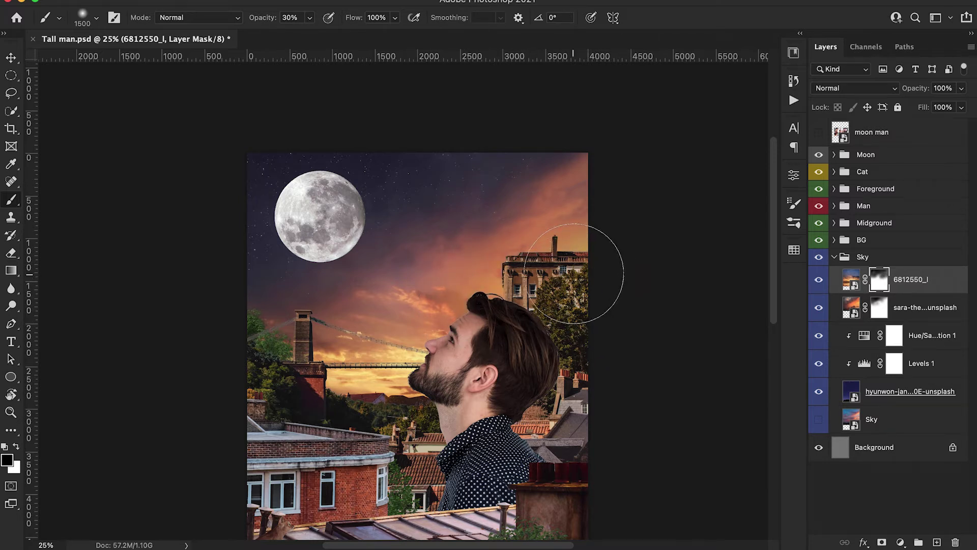
Step: Duplicate the hidden sara-the-freak sunset layer and show the copy directly above 6812550_l
{"action": "scroll", "coordinate": [703, 262], "scroll_direction": "up", "scroll_amount": 1}
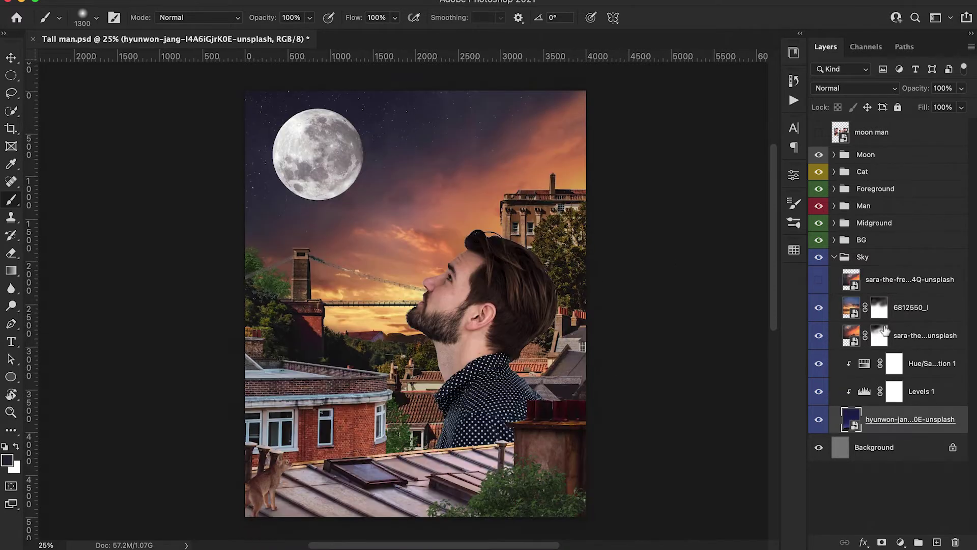
{"action": "left_click", "coordinate": [881, 281]}
{"action": "key", "text": "super+j"}
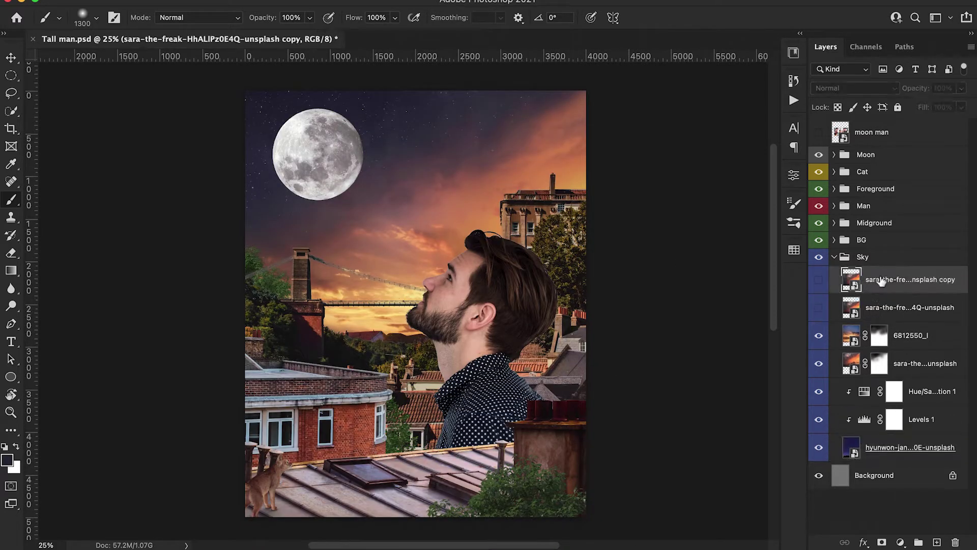
{"action": "key", "text": "super+j"}
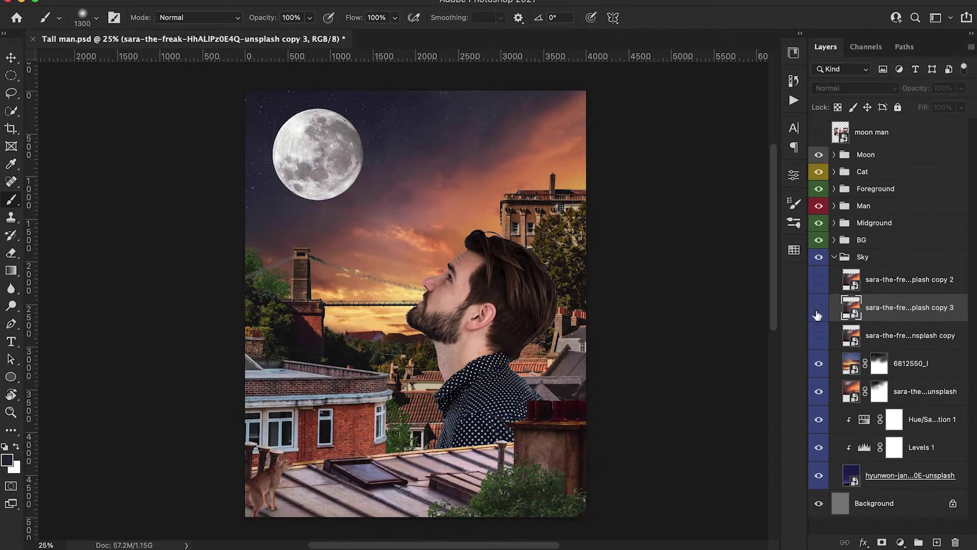
{"action": "left_click", "coordinate": [818, 336]}
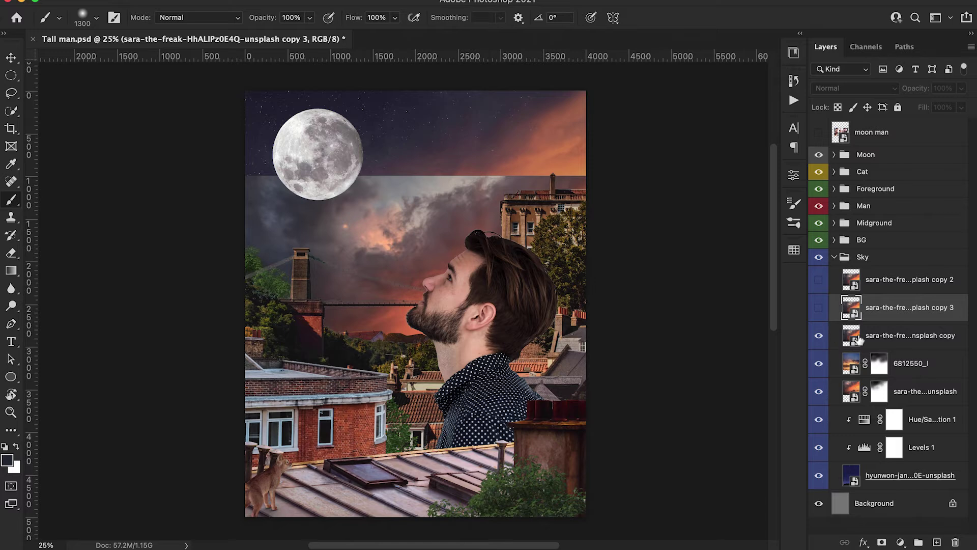
Step: Enlarge, rotate and reposition the visible sunset copy so its tilted clouds cover the sky behind the man
{"action": "left_click", "coordinate": [879, 338]}
{"action": "key", "text": "super+t"}
{"action": "left_click_drag", "start_coordinate": [461, 271], "coordinate": [357, 181]}
{"action": "left_click_drag", "start_coordinate": [490, 349], "coordinate": [615, 441]}
{"action": "left_click_drag", "start_coordinate": [668, 270], "coordinate": [630, 386]}
{"action": "left_click_drag", "start_coordinate": [455, 299], "coordinate": [386, 372]}
{"action": "left_click_drag", "start_coordinate": [646, 325], "coordinate": [642, 383]}
{"action": "left_click_drag", "start_coordinate": [374, 334], "coordinate": [347, 312]}
{"action": "left_click_drag", "start_coordinate": [602, 301], "coordinate": [601, 221]}
{"action": "left_click_drag", "start_coordinate": [237, 283], "coordinate": [255, 290]}
Step: Warp the sunset copy using a custom grid, reshaping its clouds near the moon and its upper-right corner
{"action": "right_click", "coordinate": [275, 278]}
{"action": "left_click", "coordinate": [296, 345]}
{"action": "left_click", "coordinate": [250, 18]}
{"action": "left_click", "coordinate": [250, 1]}
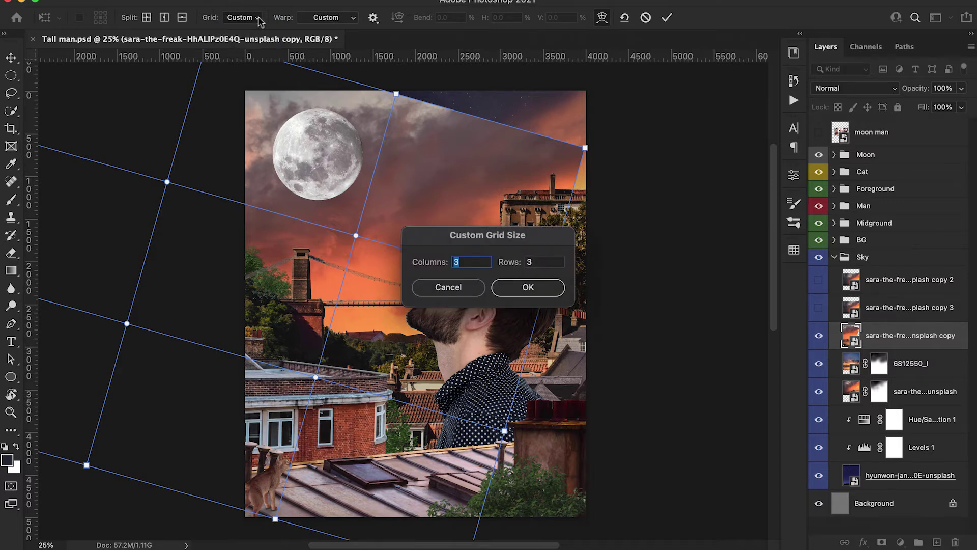
{"action": "type", "text": "1"}
{"action": "key", "text": "Tab"}
{"action": "left_click", "coordinate": [528, 287]}
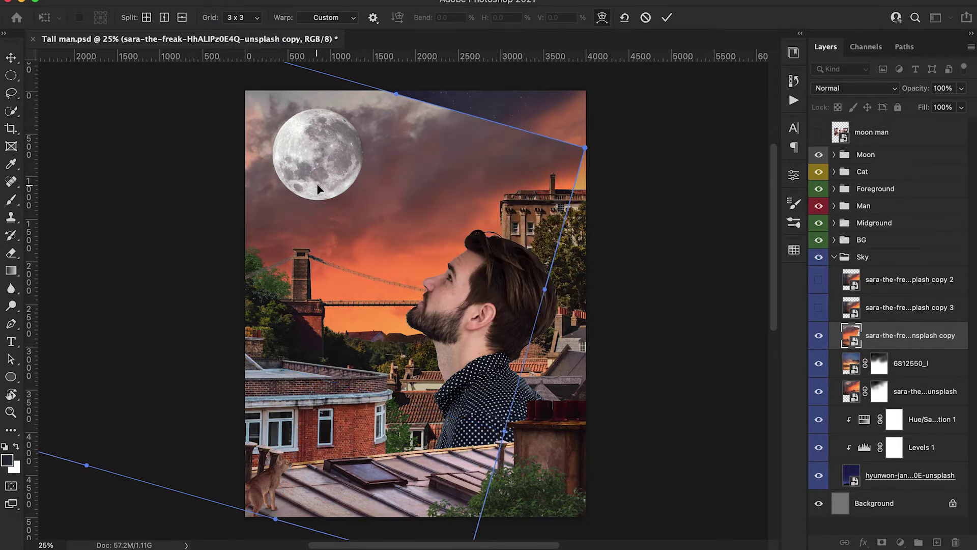
{"action": "left_click_drag", "start_coordinate": [347, 191], "coordinate": [362, 209]}
{"action": "mouse_move", "coordinate": [571, 162]}
{"action": "left_mouse_down"}
{"action": "mouse_move", "coordinate": [542, 113]}
{"action": "mouse_move", "coordinate": [495, 107]}
{"action": "mouse_move", "coordinate": [410, 180]}
{"action": "mouse_move", "coordinate": [246, 135]}
{"action": "mouse_move", "coordinate": [606, 124]}
{"action": "left_mouse_up"}
{"action": "left_click", "coordinate": [672, 19]}
Step: Add a mask to the warped sunset copy and blend it into the sky with a 1300 px black brush, lowering opacity to 30%
{"action": "left_click", "coordinate": [882, 542]}
{"action": "scroll", "coordinate": [621, 305], "scroll_direction": "left", "scroll_amount": 1}
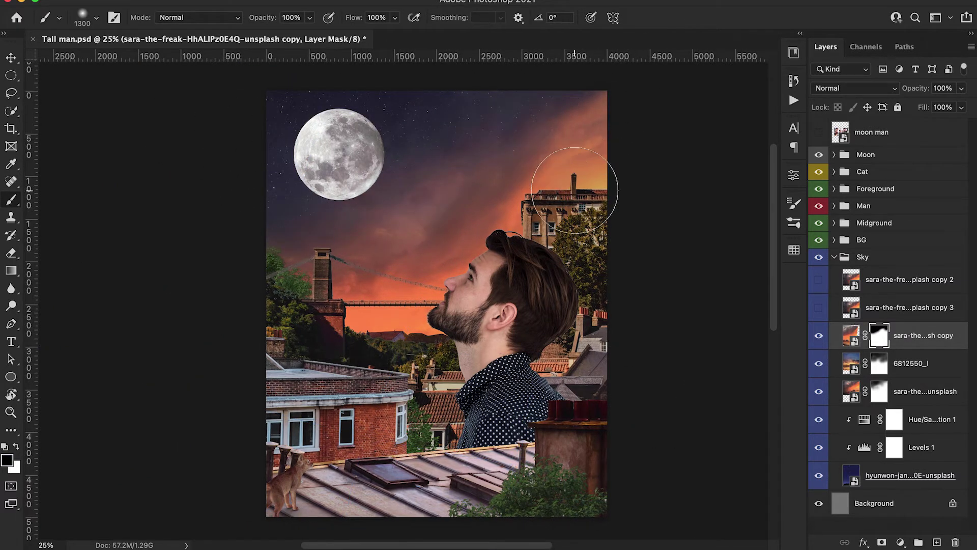
{"action": "key", "text": "3"}
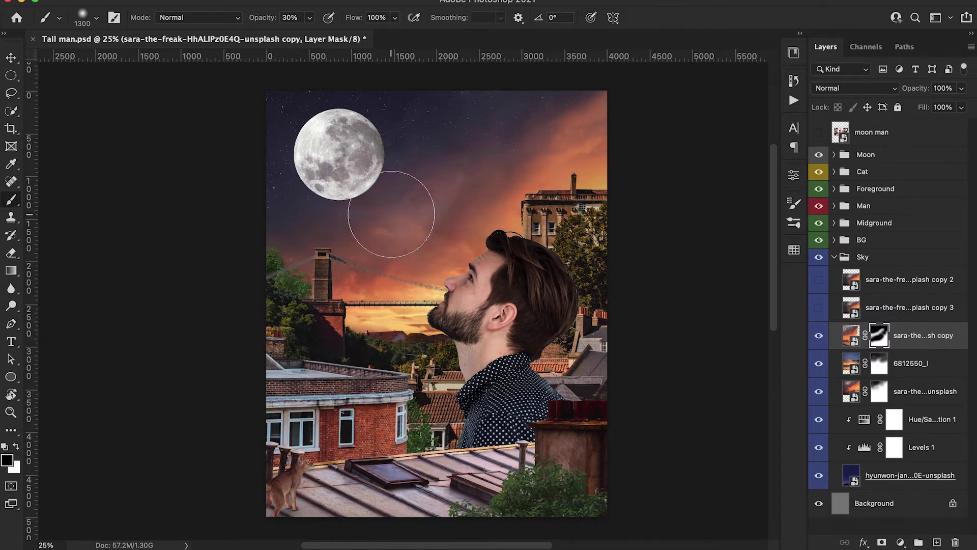
Step: Compare the sky with and without the 6812550_l layer and select that layer's mask
{"action": "left_click", "coordinate": [817, 364]}
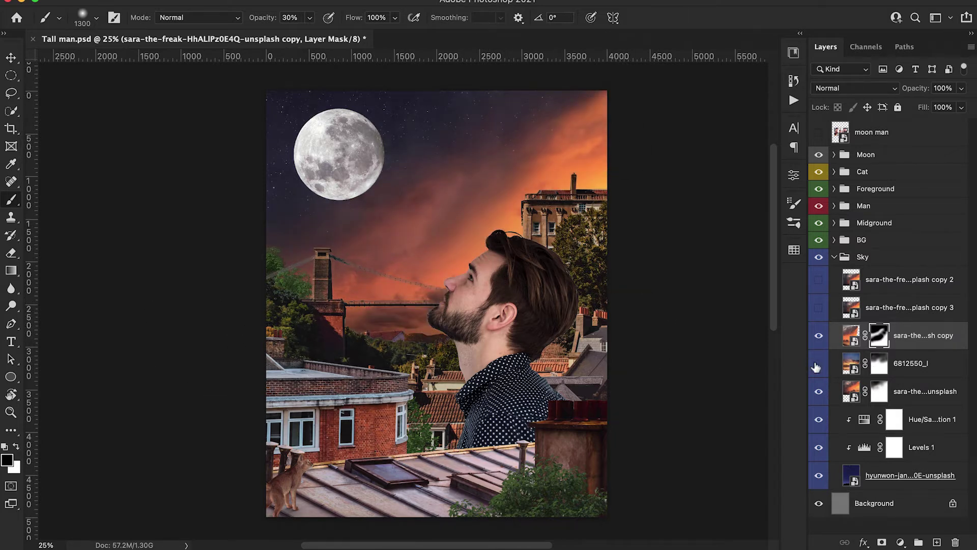
{"action": "left_click", "coordinate": [818, 364]}
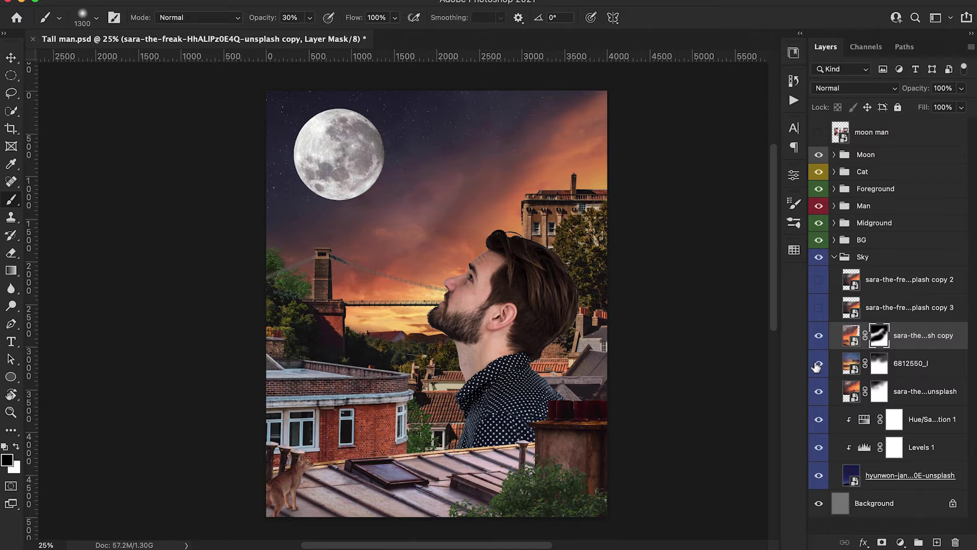
{"action": "left_click", "coordinate": [817, 364]}
{"action": "left_click", "coordinate": [818, 364]}
{"action": "left_click", "coordinate": [882, 365]}
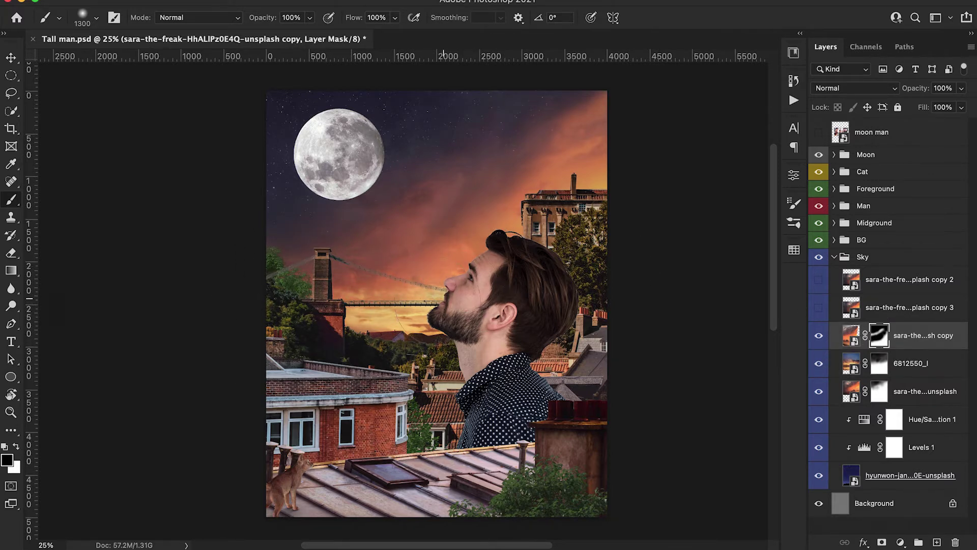
Step: Compare the sunset copy on and off, and paint its mask black at 100% opacity above the man's face, reducing the brush to 500 px
{"action": "left_click", "coordinate": [818, 336]}
{"action": "left_click", "coordinate": [819, 336]}
{"action": "left_click", "coordinate": [819, 336]}
{"action": "left_click", "coordinate": [819, 336]}
{"action": "mouse_move", "coordinate": [523, 243]}
{"action": "left_mouse_down"}
{"action": "mouse_move", "coordinate": [460, 225]}
{"action": "mouse_move", "coordinate": [493, 200]}
{"action": "left_mouse_up"}
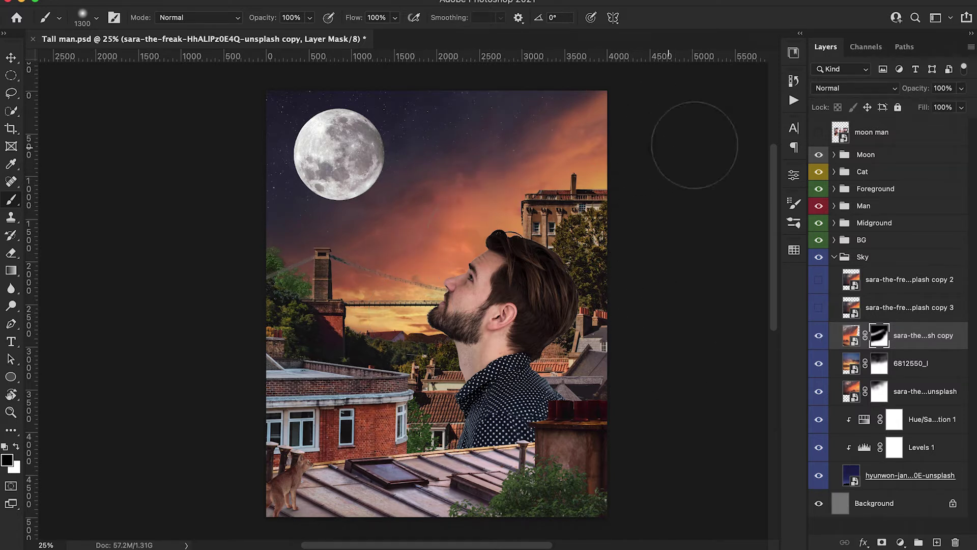
{"action": "key", "text": "bracketleft"}
{"action": "key", "text": "bracketleft"}
{"action": "key", "text": "bracketleft"}
{"action": "key", "text": "bracketleft"}
{"action": "left_click_drag", "start_coordinate": [436, 233], "coordinate": [427, 240]}
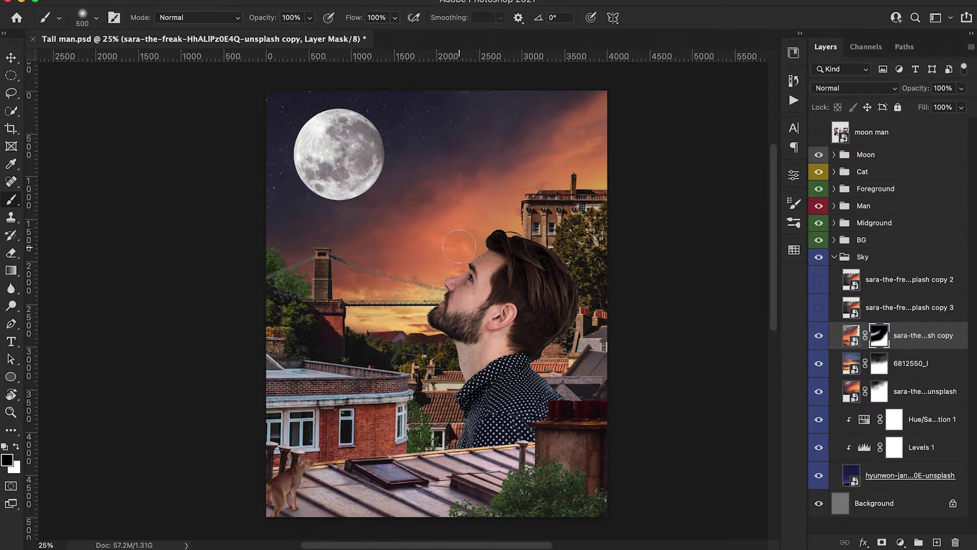
Step: Refine the 6812550_l layer's mask around the bridge and the man's face with a smaller brush, lowering its opacity to 10%
{"action": "left_click", "coordinate": [879, 363]}
{"action": "key", "text": "x"}
{"action": "key", "text": "2"}
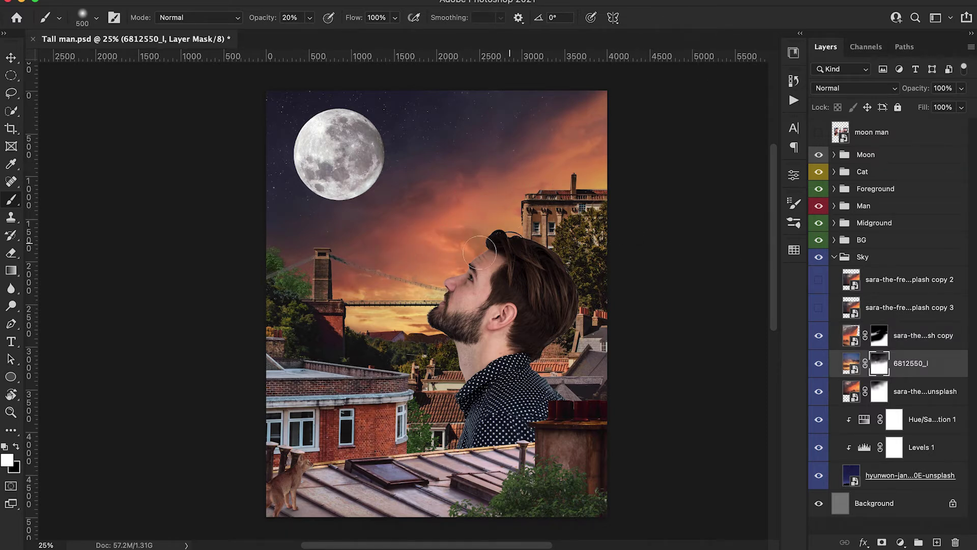
{"action": "key", "text": "4"}
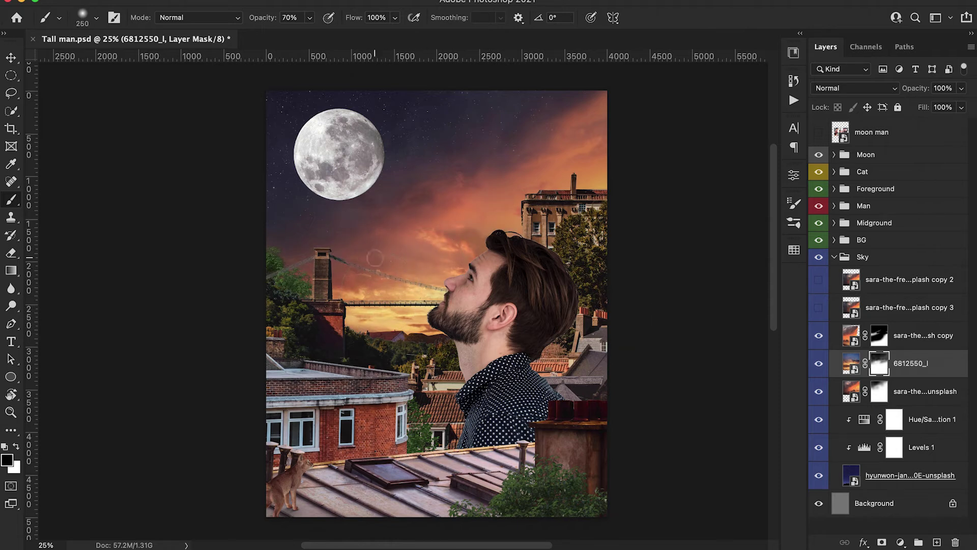
{"action": "key", "text": "x"}
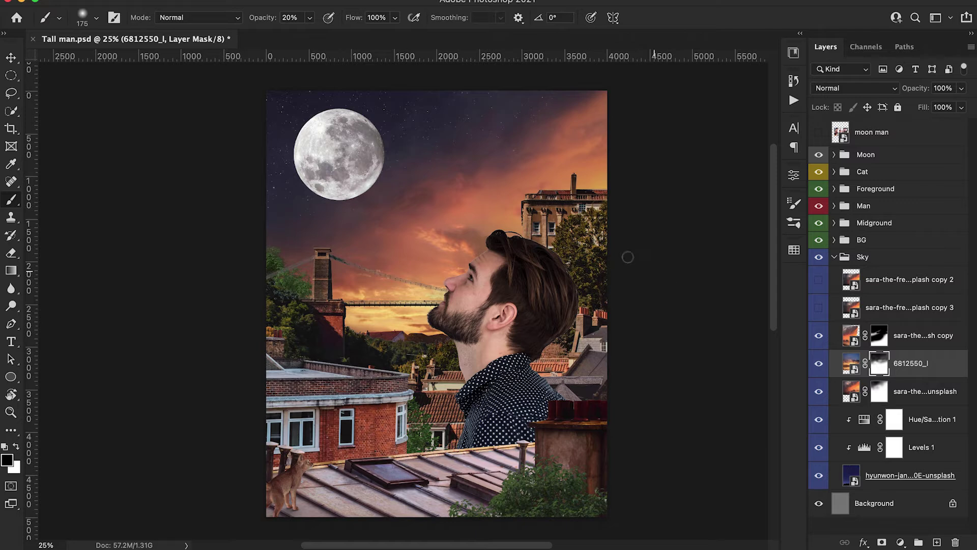
{"action": "key", "text": "super+equal"}
{"action": "key", "text": "1"}
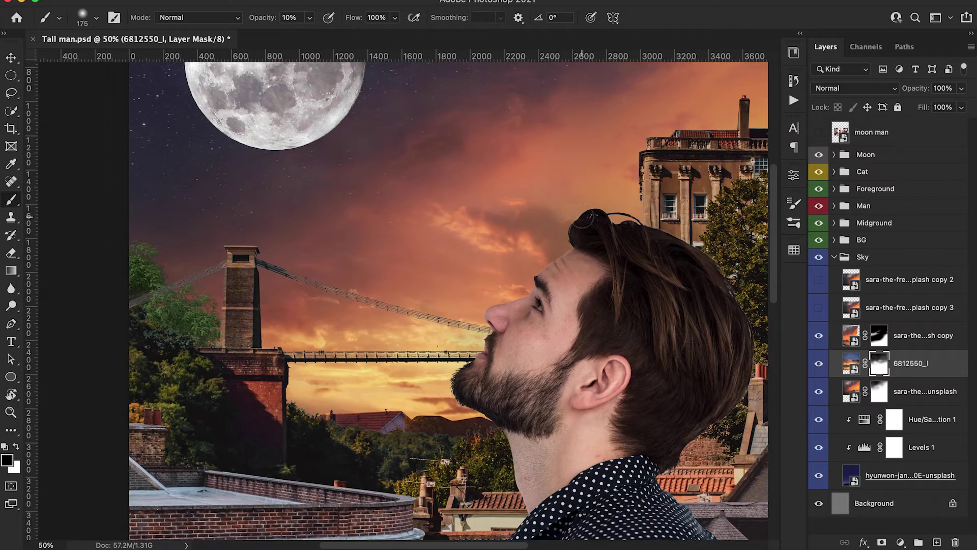
{"action": "key", "text": "super+minus"}
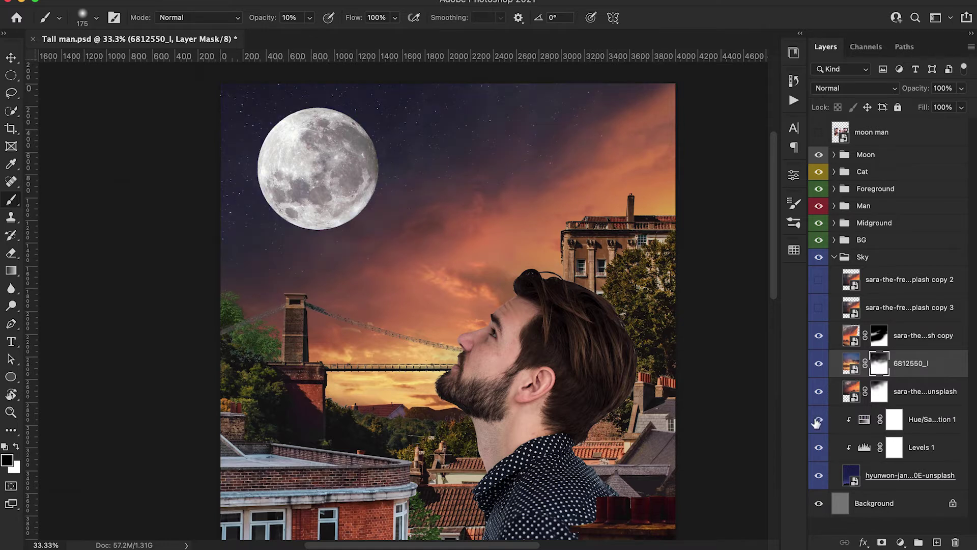
Step: Add a new layer above the Hue/Saturation 1 adjustment and use dark navy 252a38 as the foreground colour
{"action": "left_click", "coordinate": [914, 423]}
{"action": "left_click", "coordinate": [937, 542]}
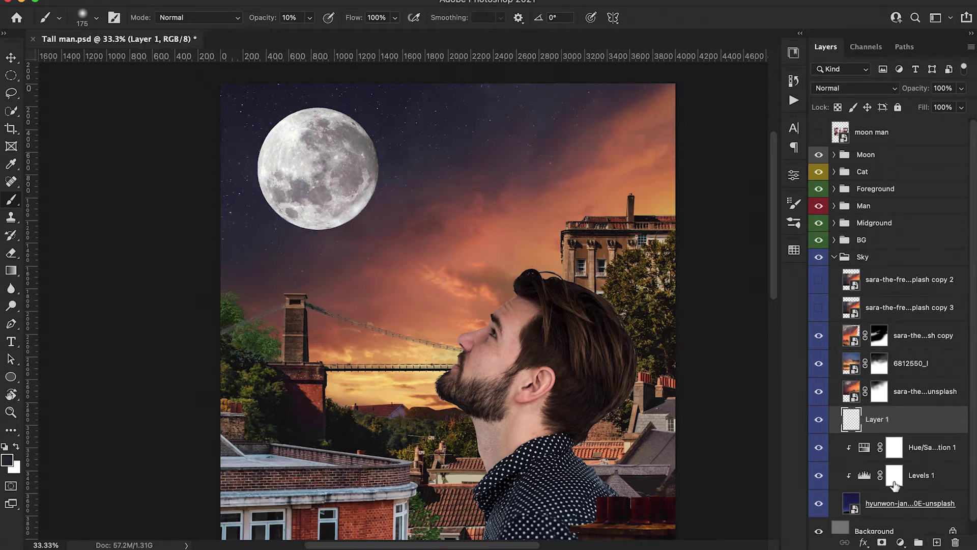
{"action": "left_click", "coordinate": [8, 464]}
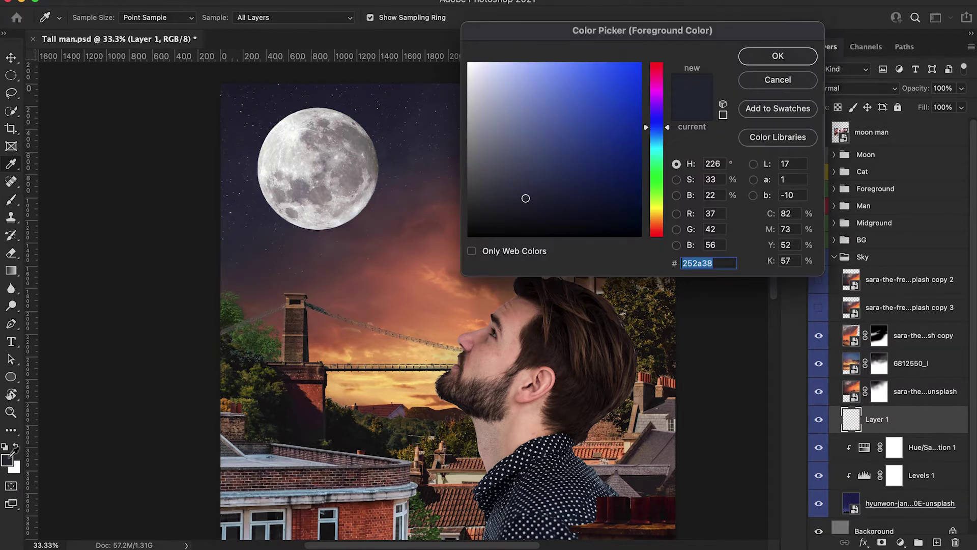
{"action": "key", "text": "Return"}
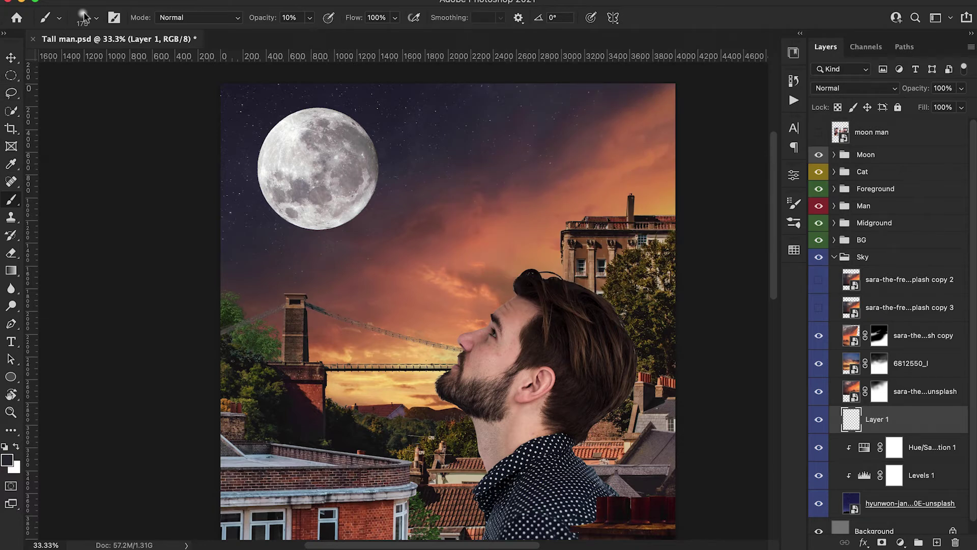
Step: Darken the upper sky on the new layer with an 1800 px navy brush at 40% opacity, reducing the opacity to 20%
{"action": "key", "text": "bracketright"}
{"action": "key", "text": "bracketright"}
{"action": "key", "text": "bracketright"}
{"action": "key", "text": "bracketright"}
{"action": "key", "text": "bracketright"}
{"action": "key", "text": "bracketright"}
{"action": "key", "text": "bracketright"}
{"action": "key", "text": "bracketright"}
{"action": "key", "text": "bracketright"}
{"action": "key", "text": "bracketright"}
{"action": "scroll", "coordinate": [533, 183], "scroll_direction": "up", "scroll_amount": 3}
{"action": "left_click", "coordinate": [532, 161]}
{"action": "left_click", "coordinate": [428, 178]}
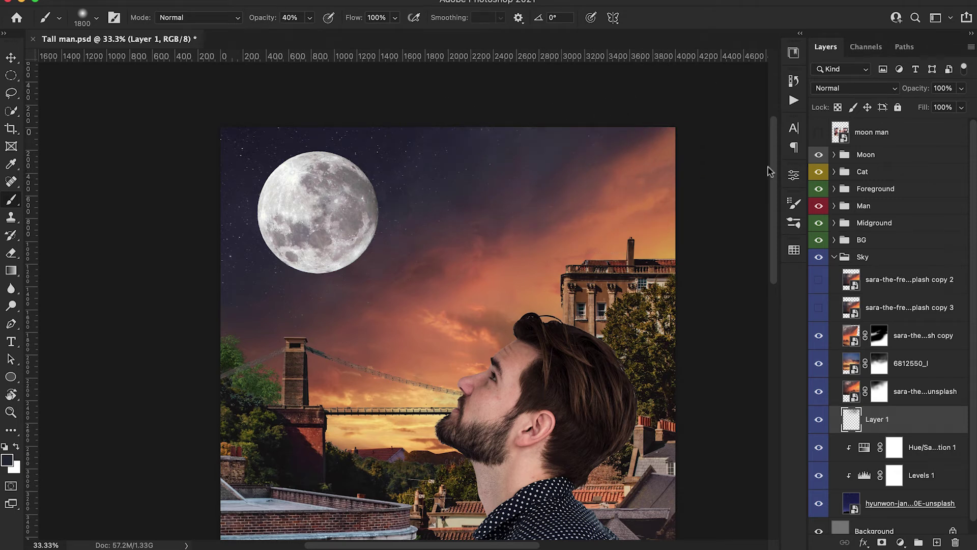
{"action": "mouse_move", "coordinate": [314, 328]}
{"action": "left_mouse_down"}
{"action": "mouse_move", "coordinate": [254, 330]}
{"action": "mouse_move", "coordinate": [212, 310]}
{"action": "mouse_move", "coordinate": [140, 304]}
{"action": "left_mouse_up"}
{"action": "scroll", "coordinate": [416, 195], "scroll_direction": "down", "scroll_amount": 2}
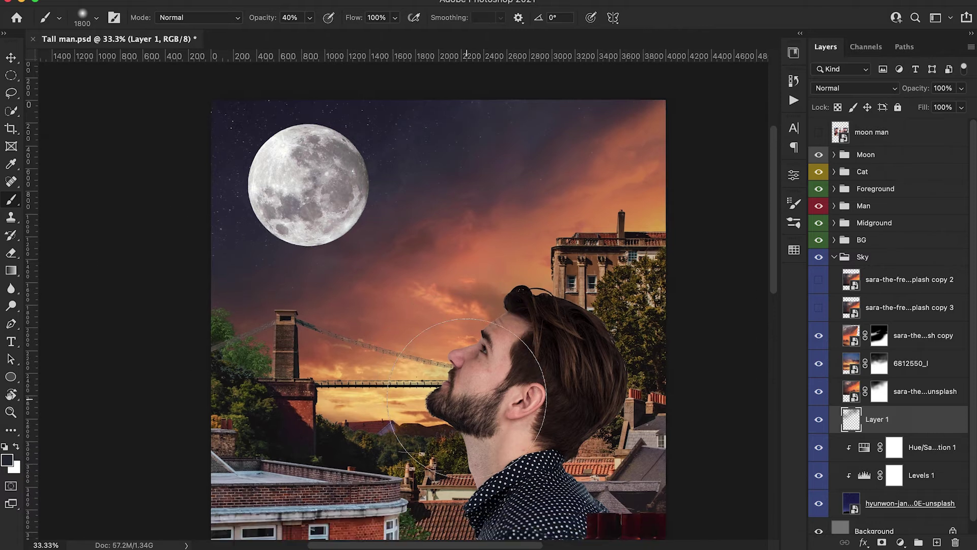
{"action": "scroll", "coordinate": [416, 196], "scroll_direction": "up", "scroll_amount": 2}
{"action": "key", "text": "2"}
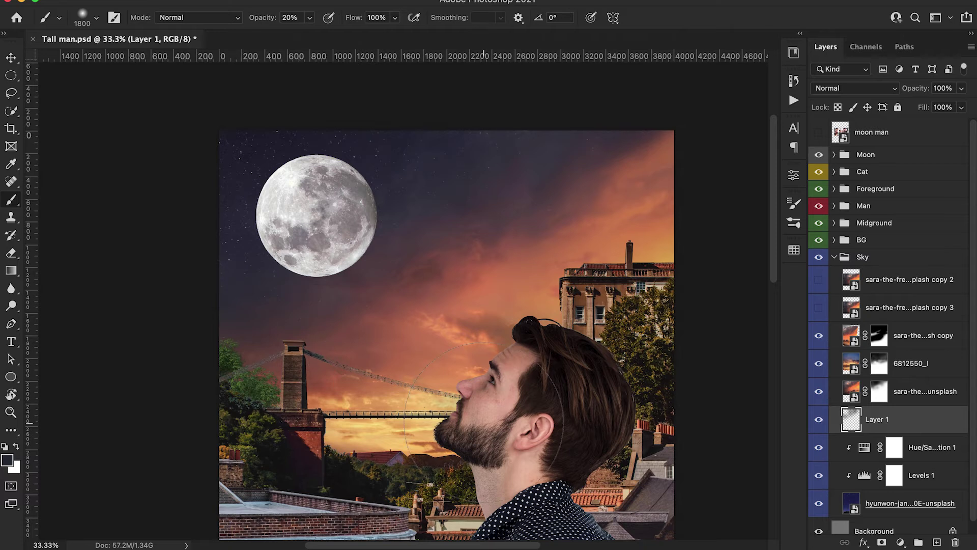
{"action": "scroll", "coordinate": [484, 422], "scroll_direction": "down", "scroll_amount": 2}
{"action": "scroll", "coordinate": [483, 422], "scroll_direction": "right", "scroll_amount": 1}
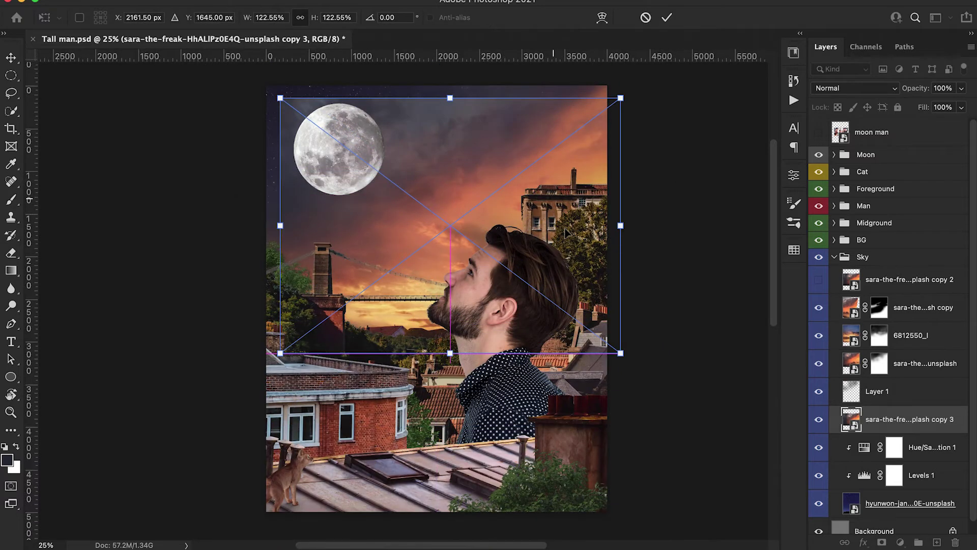
Step: Rotate sunset copy 3 counterclockwise beneath Layer 1 so its clouds cover the sky beside the moon, and return to the Brush tool
{"action": "mouse_move", "coordinate": [652, 84]}
{"action": "left_mouse_down"}
{"action": "mouse_move", "coordinate": [656, 193]}
{"action": "mouse_move", "coordinate": [544, 163]}
{"action": "mouse_move", "coordinate": [579, 203]}
{"action": "mouse_move", "coordinate": [594, 200]}
{"action": "mouse_move", "coordinate": [550, 198]}
{"action": "left_mouse_up"}
{"action": "key", "text": "Return"}
{"action": "key", "text": "b"}
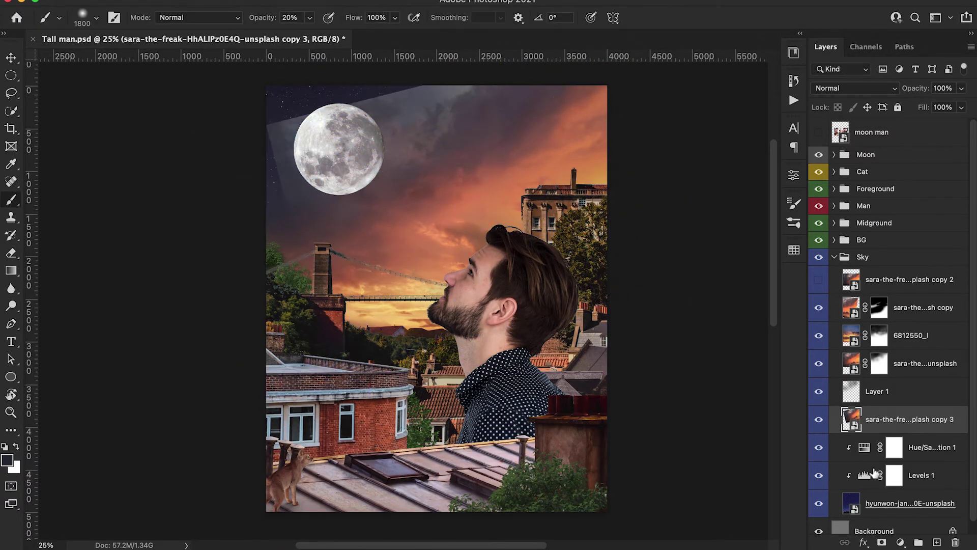
Step: Add a Levels adjustment clipped to sunset copy 3 and raise its shadow input level to 89
{"action": "left_click", "coordinate": [900, 542]}
{"action": "left_click", "coordinate": [896, 297]}
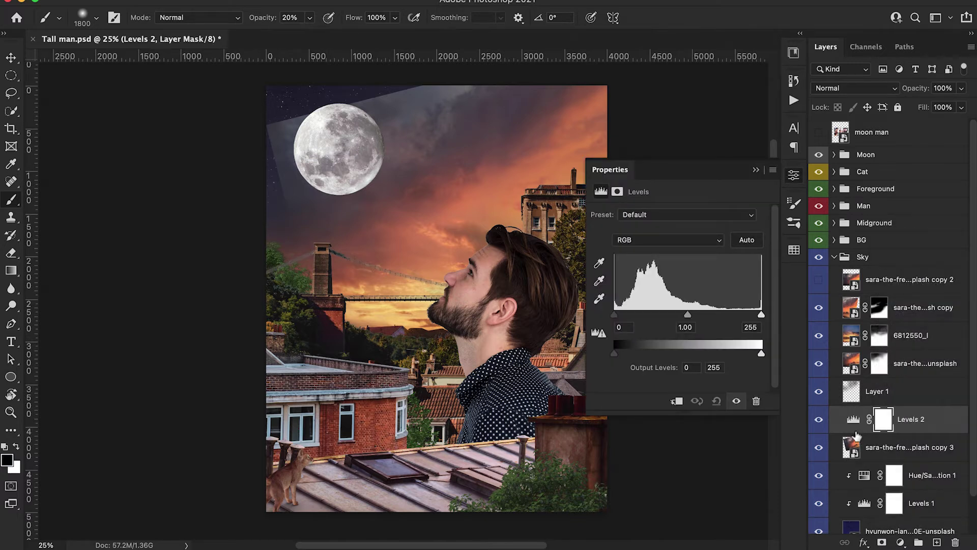
{"action": "left_click", "coordinate": [855, 429], "text": "alt"}
{"action": "left_click_drag", "start_coordinate": [616, 319], "coordinate": [658, 318]}
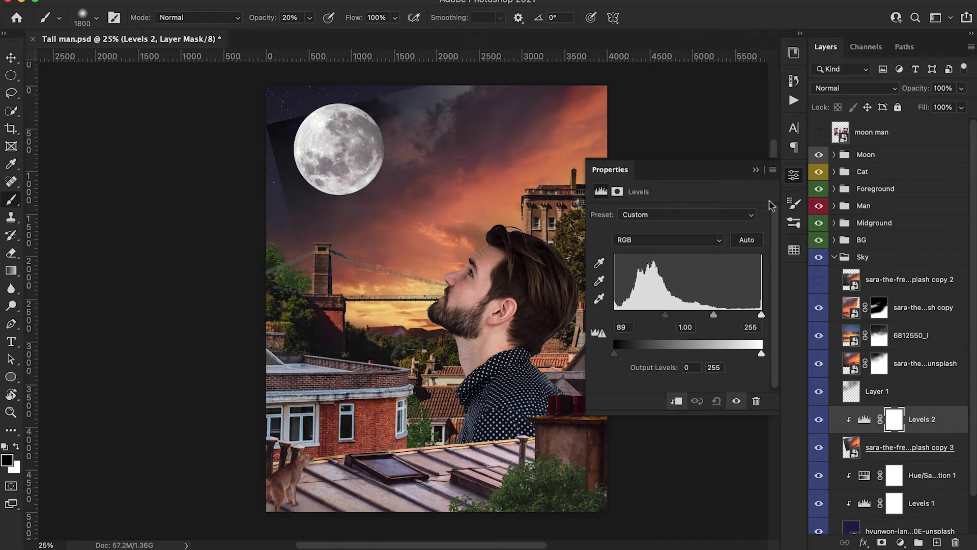
{"action": "left_click", "coordinate": [756, 169]}
Step: Add a mask to sunset copy 3 and hide its hard edges around the moon with an 1800 px black brush at 100% opacity
{"action": "left_click", "coordinate": [902, 451]}
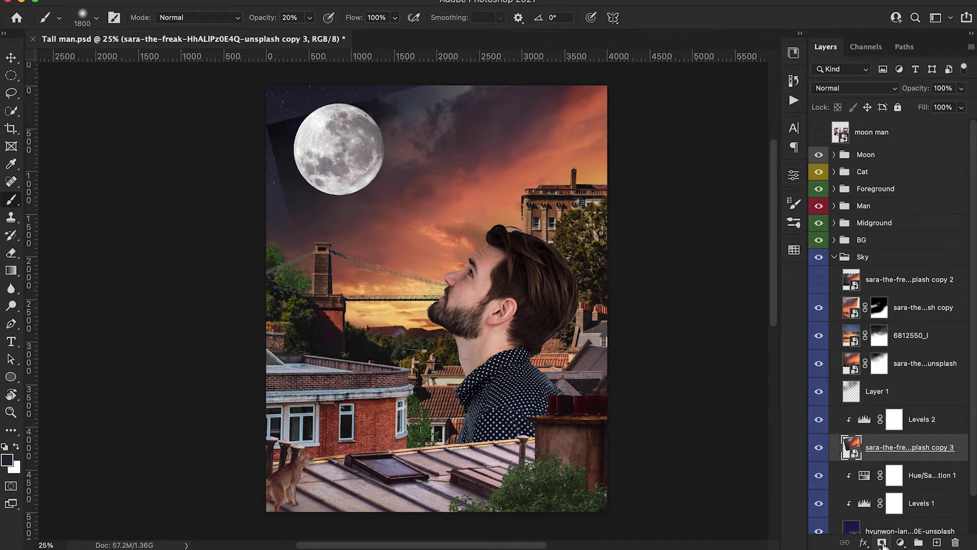
{"action": "left_click", "coordinate": [882, 543]}
{"action": "key", "text": "0"}
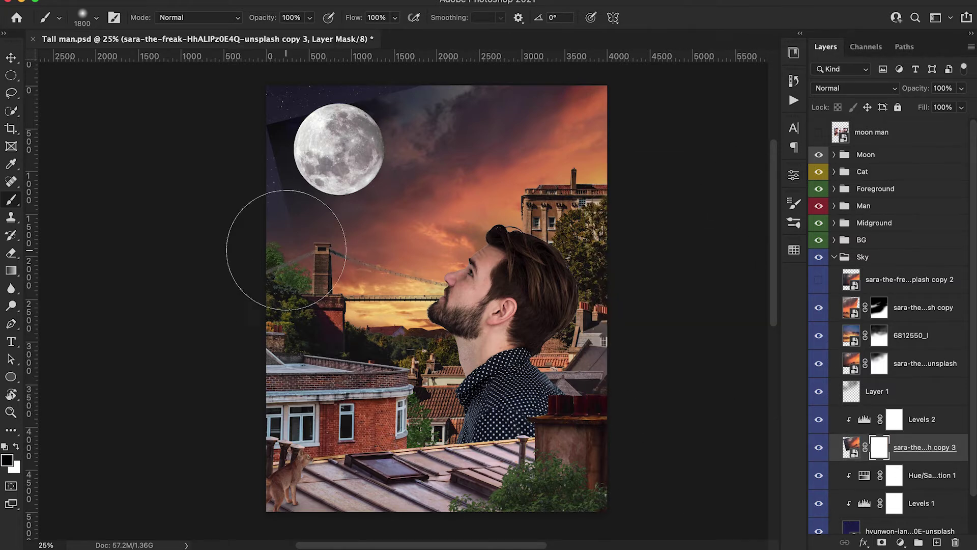
{"action": "mouse_move", "coordinate": [286, 251]}
{"action": "left_mouse_down"}
{"action": "mouse_move", "coordinate": [284, 176]}
{"action": "mouse_move", "coordinate": [248, 238]}
{"action": "left_mouse_up"}
{"action": "mouse_move", "coordinate": [249, 163]}
{"action": "left_mouse_down"}
{"action": "mouse_move", "coordinate": [271, 133]}
{"action": "mouse_move", "coordinate": [353, 88]}
{"action": "left_mouse_up"}
{"action": "scroll", "coordinate": [315, 137], "scroll_direction": "up", "scroll_amount": 5}
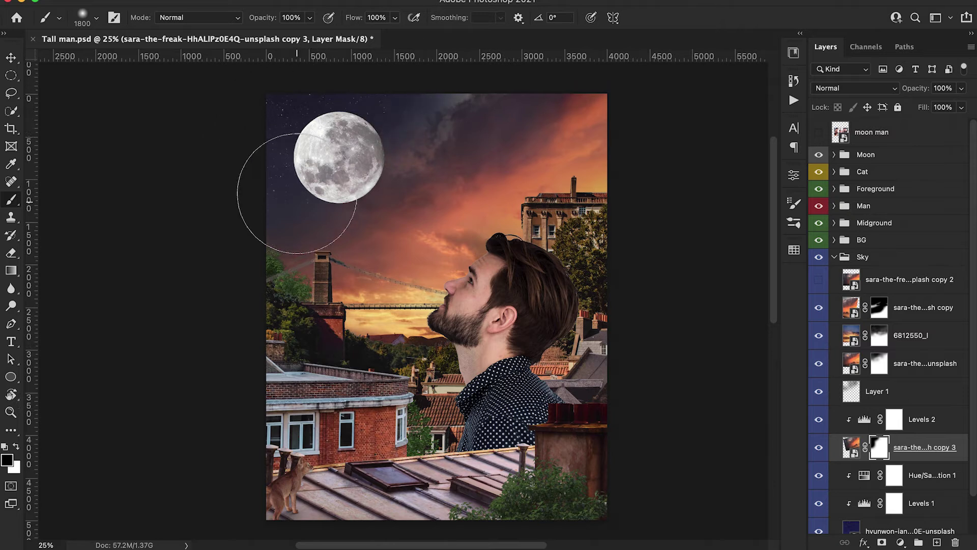
Step: Choose another brush preset, enlarge and rotate its tip, and paint sunset copy 3's mask at 40% opacity in the sky beside the moon
{"action": "left_click", "coordinate": [84, 19]}
{"action": "scroll", "coordinate": [88, 244], "scroll_direction": "down", "scroll_amount": 5}
{"action": "double_click", "coordinate": [88, 244]}
{"action": "key", "text": "4"}
{"action": "key", "text": "shift+Left"}
{"action": "key", "text": "shift+Left"}
{"action": "key", "text": "bracketright"}
{"action": "key", "text": "bracketright"}
{"action": "key", "text": "bracketright"}
{"action": "key", "text": "bracketright"}
{"action": "key", "text": "bracketright"}
{"action": "left_click", "coordinate": [442, 162]}
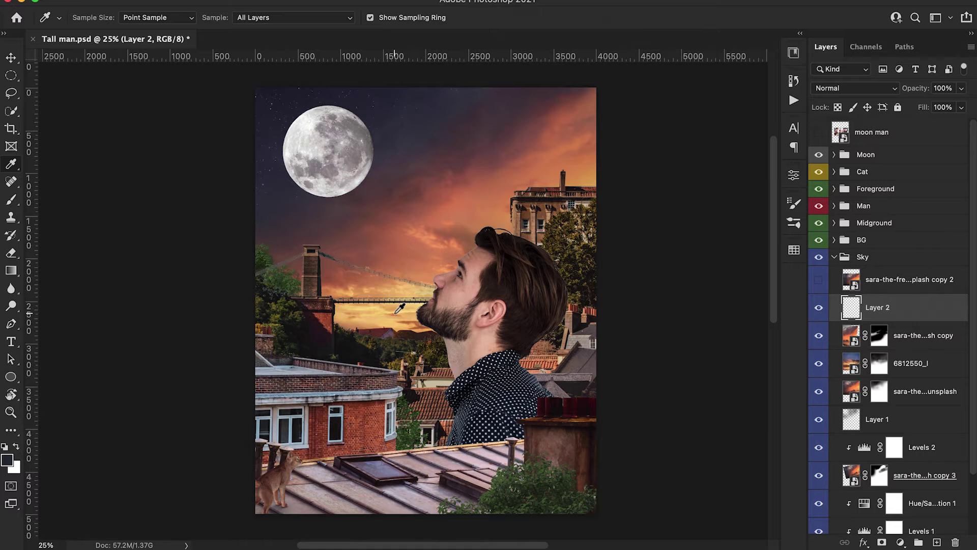
Step: Sample the yellow from the horizon beside the man's beard and lighten it to a pale yellow foreground colour for Layer 2
{"action": "left_click", "coordinate": [396, 313]}
{"action": "key", "text": "b"}
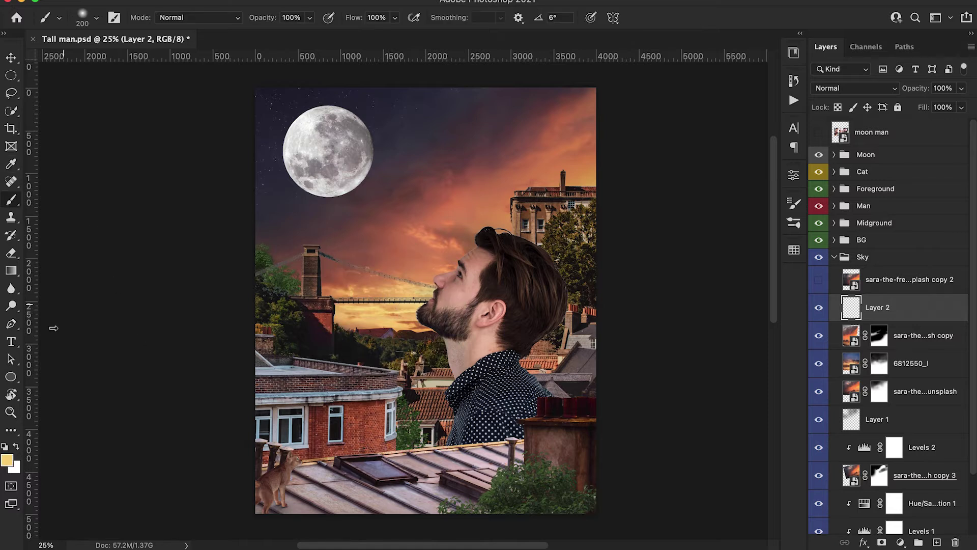
{"action": "left_click", "coordinate": [7, 461]}
{"action": "left_click", "coordinate": [541, 75]}
{"action": "left_click", "coordinate": [764, 56]}
Step: Paint a pale yellow glow on Layer 2 along the horizon and around the man's face with an 1100 px brush at 10% opacity
{"action": "key", "text": "bracketright"}
{"action": "key", "text": "bracketright"}
{"action": "key", "text": "bracketright"}
{"action": "key", "text": "bracketright"}
{"action": "key", "text": "bracketright"}
{"action": "key", "text": "bracketright"}
{"action": "key", "text": "bracketright"}
{"action": "key", "text": "bracketright"}
{"action": "key", "text": "bracketright"}
{"action": "key", "text": "bracketright"}
{"action": "mouse_move", "coordinate": [320, 348]}
{"action": "left_mouse_down"}
{"action": "mouse_move", "coordinate": [476, 322]}
{"action": "mouse_move", "coordinate": [481, 275]}
{"action": "mouse_move", "coordinate": [470, 261]}
{"action": "left_mouse_up"}
{"action": "mouse_move", "coordinate": [510, 299]}
{"action": "left_mouse_down"}
{"action": "mouse_move", "coordinate": [411, 308]}
{"action": "mouse_move", "coordinate": [477, 305]}
{"action": "mouse_move", "coordinate": [427, 339]}
{"action": "left_mouse_up"}
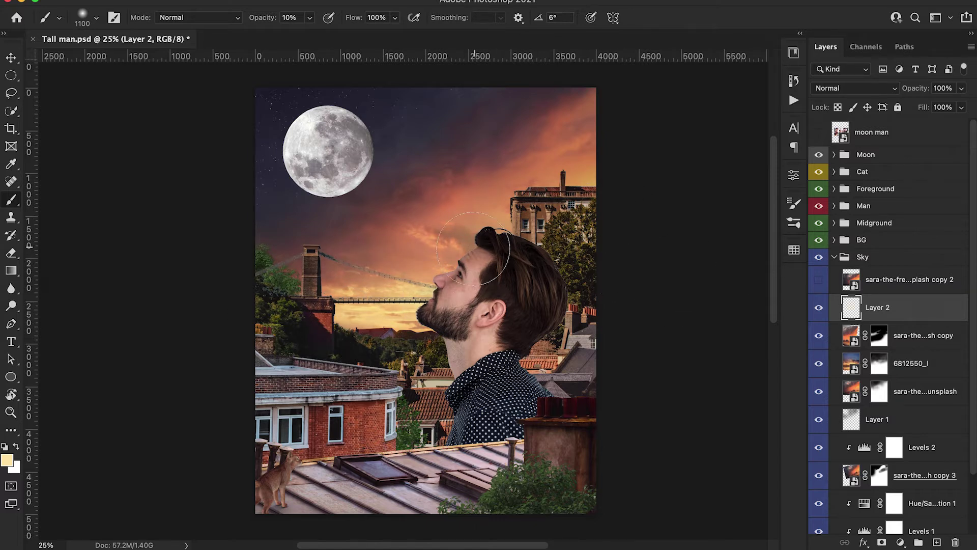
Step: Compare the Layer 2 glow on and off, and soften its lower part with an 1800 px eraser at 60% opacity
{"action": "left_click", "coordinate": [820, 309]}
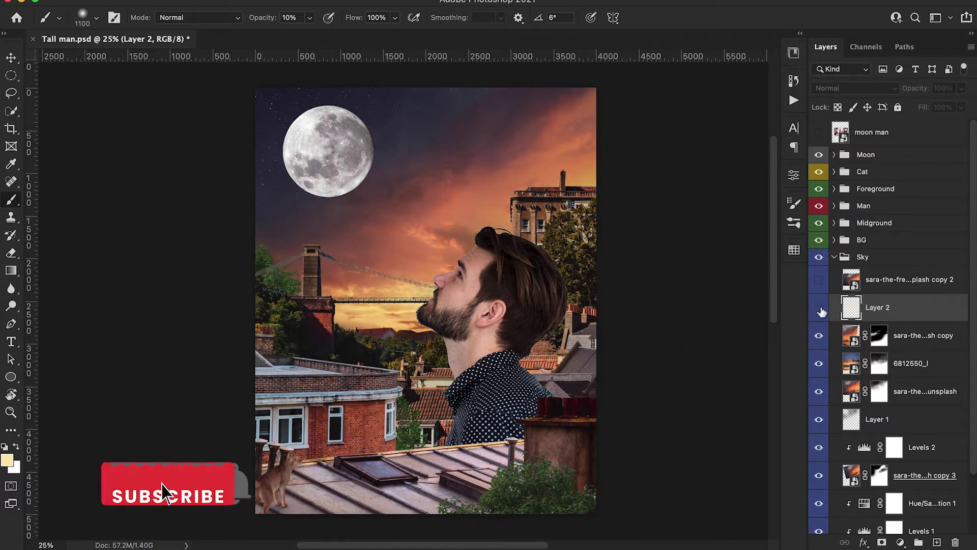
{"action": "left_click", "coordinate": [820, 309]}
{"action": "key", "text": "e"}
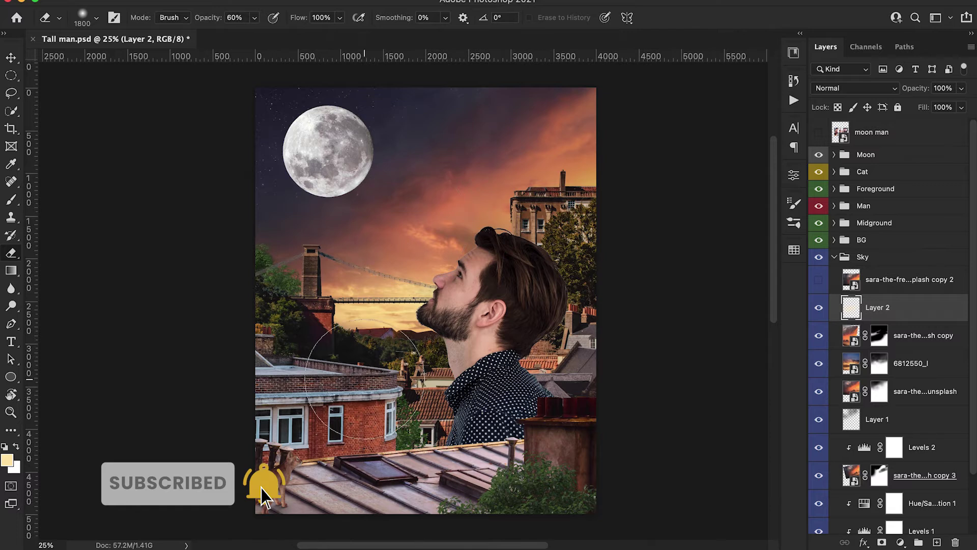
{"action": "scroll", "coordinate": [509, 219], "scroll_direction": "down", "scroll_amount": 1}
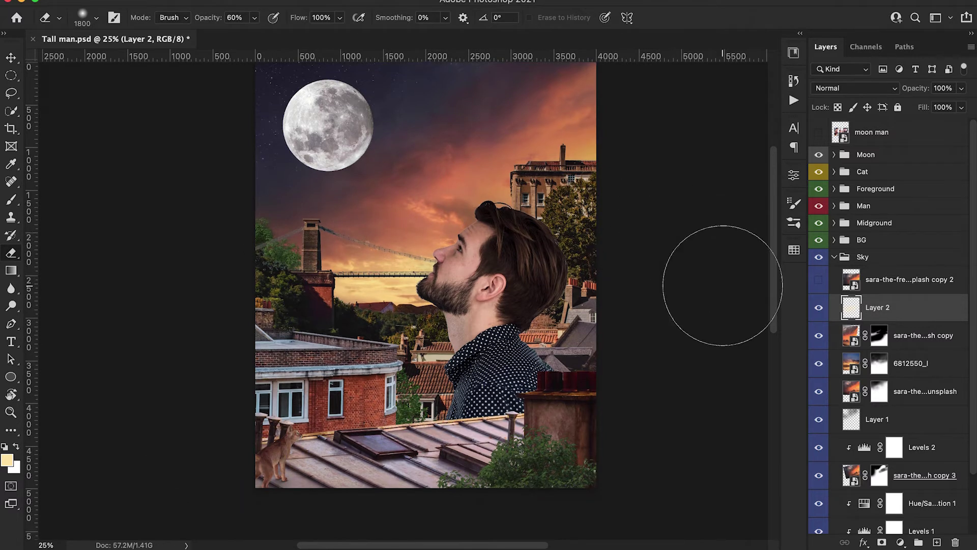
{"action": "scroll", "coordinate": [696, 354], "scroll_direction": "up", "scroll_amount": 1}
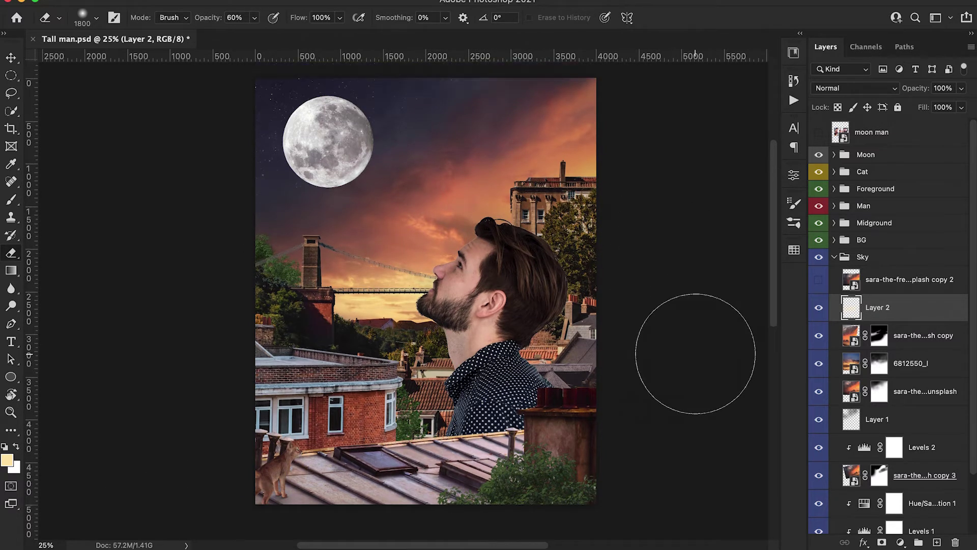
Step: Add a Levels adjustment clipped to BG houses in the BG group, with shadows at 15 and midtones at 1.10
{"action": "left_click", "coordinate": [834, 240]}
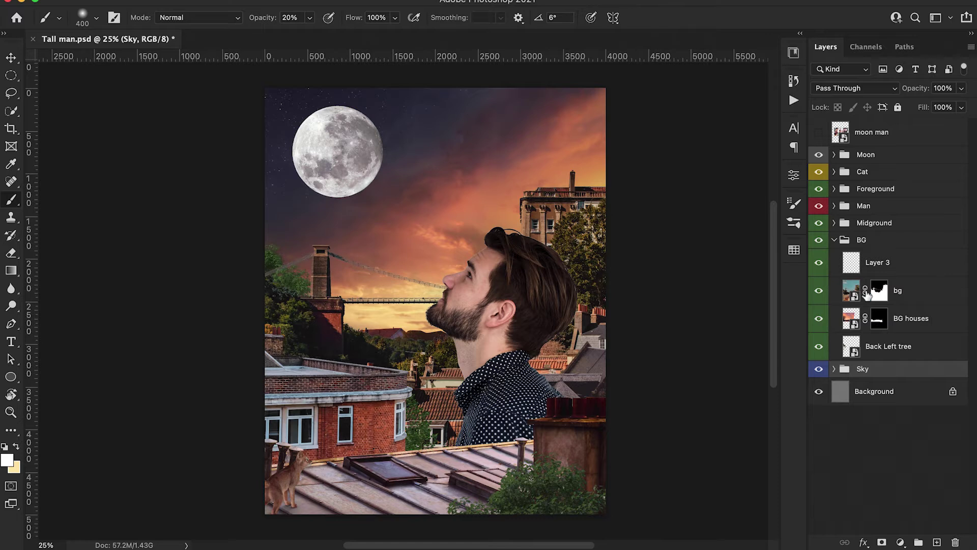
{"action": "left_click", "coordinate": [903, 321]}
{"action": "left_click", "coordinate": [901, 542]}
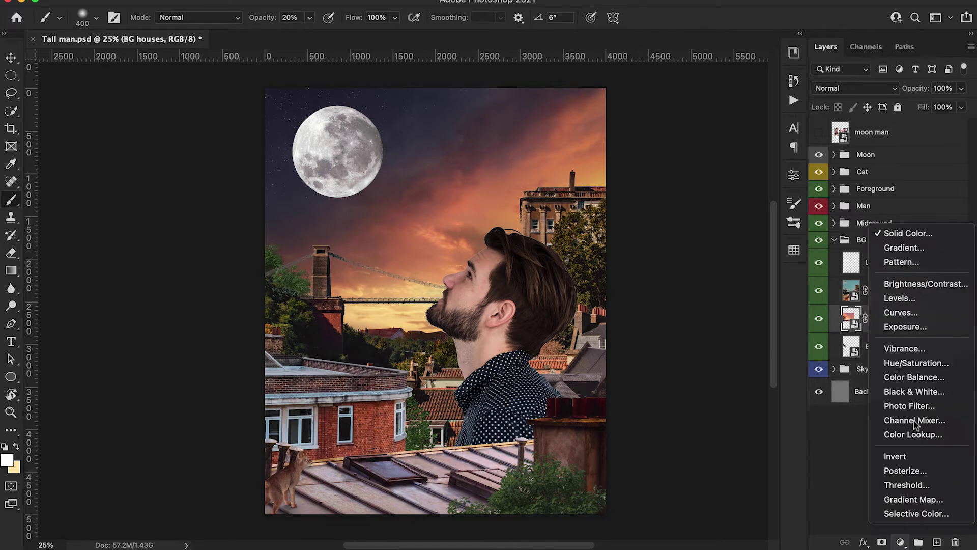
{"action": "left_click", "coordinate": [900, 299]}
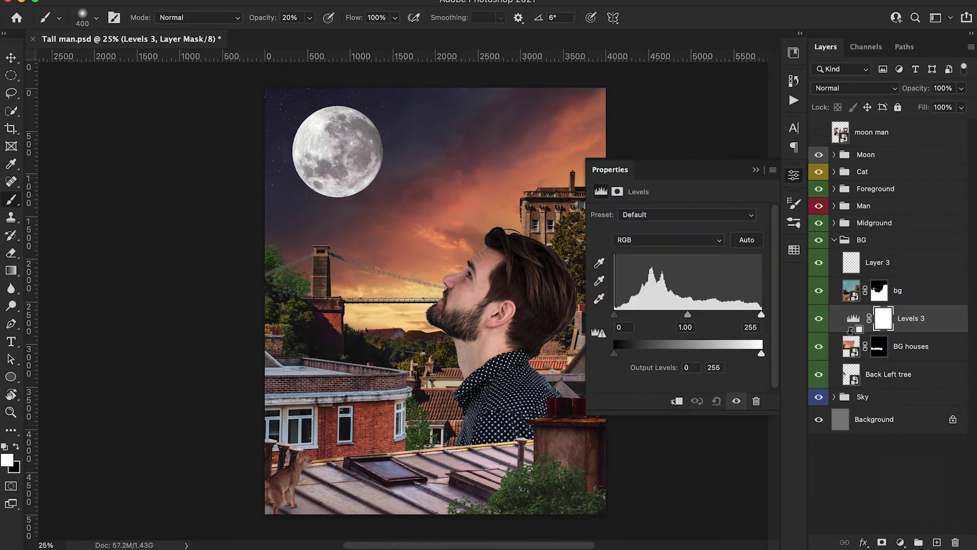
{"action": "left_click_drag", "start_coordinate": [615, 316], "coordinate": [622, 317]}
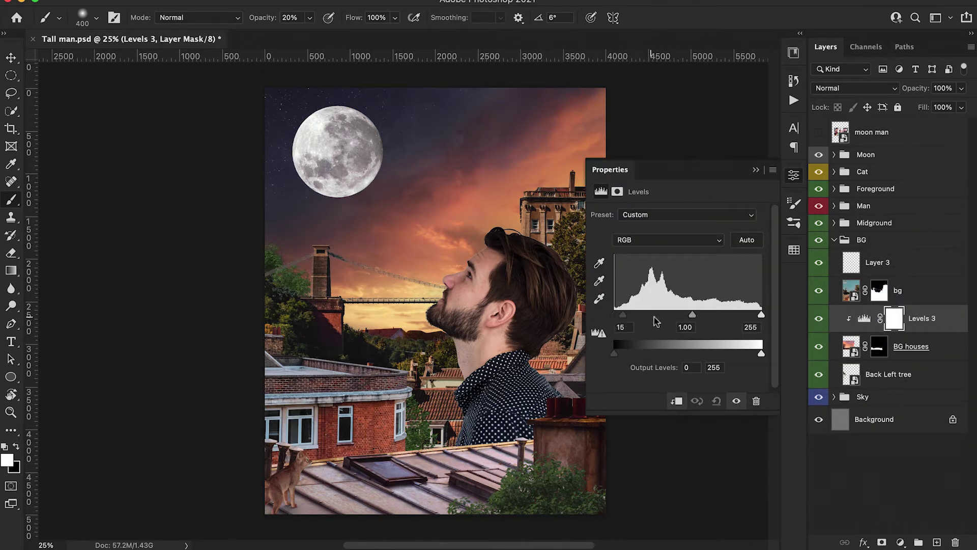
{"action": "left_click_drag", "start_coordinate": [691, 316], "coordinate": [688, 316]}
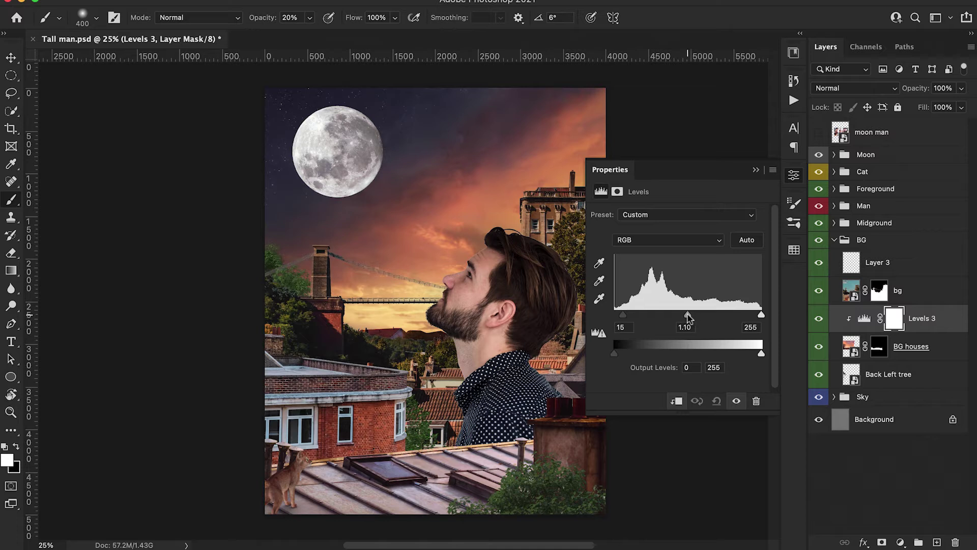
{"action": "left_click", "coordinate": [756, 170]}
Step: Paint pale yellow light over the distant houses on a new layer clipped to BG houses, using a 700 px brush at 20% opacity, and compare it
{"action": "left_click", "coordinate": [939, 541]}
{"action": "key", "text": "x"}
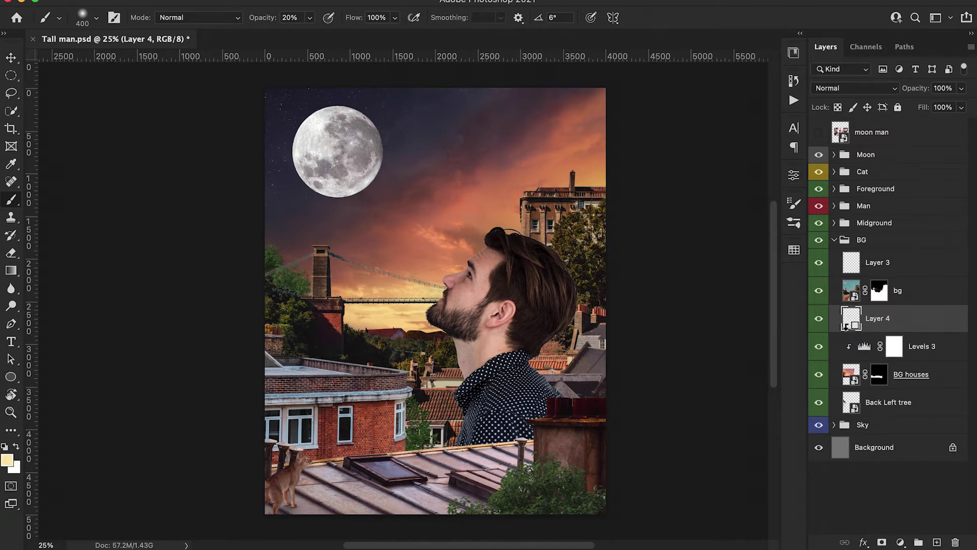
{"action": "left_click", "coordinate": [853, 332], "text": "alt"}
{"action": "key", "text": "bracketright"}
{"action": "key", "text": "bracketright"}
{"action": "key", "text": "bracketright"}
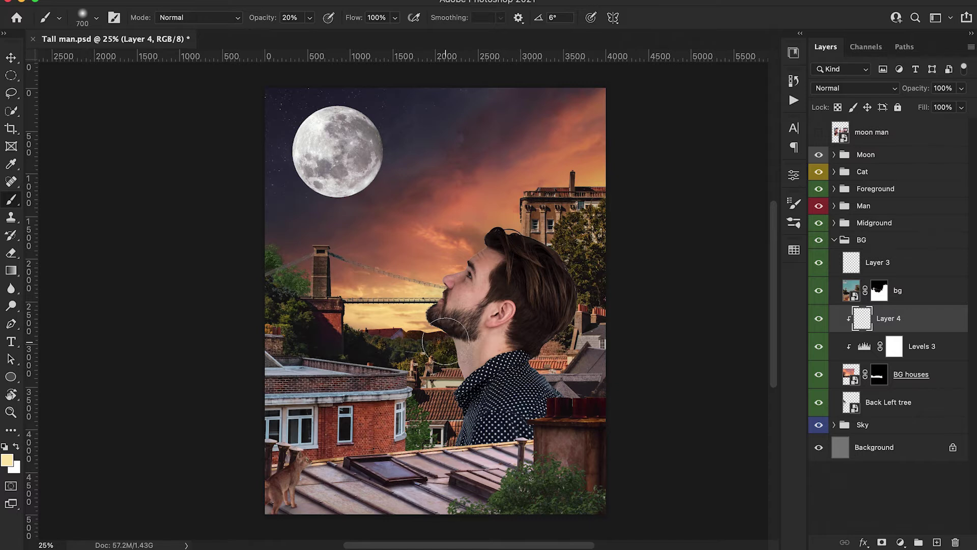
{"action": "left_click_drag", "start_coordinate": [449, 339], "coordinate": [362, 332]}
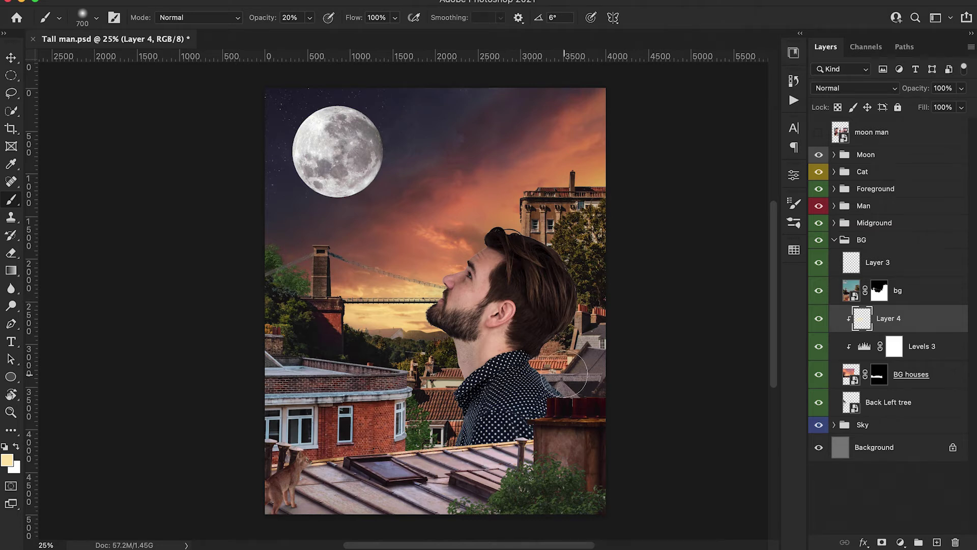
{"action": "left_click", "coordinate": [821, 376]}
{"action": "left_click", "coordinate": [820, 375]}
{"action": "left_click", "coordinate": [818, 320]}
{"action": "left_click", "coordinate": [818, 321]}
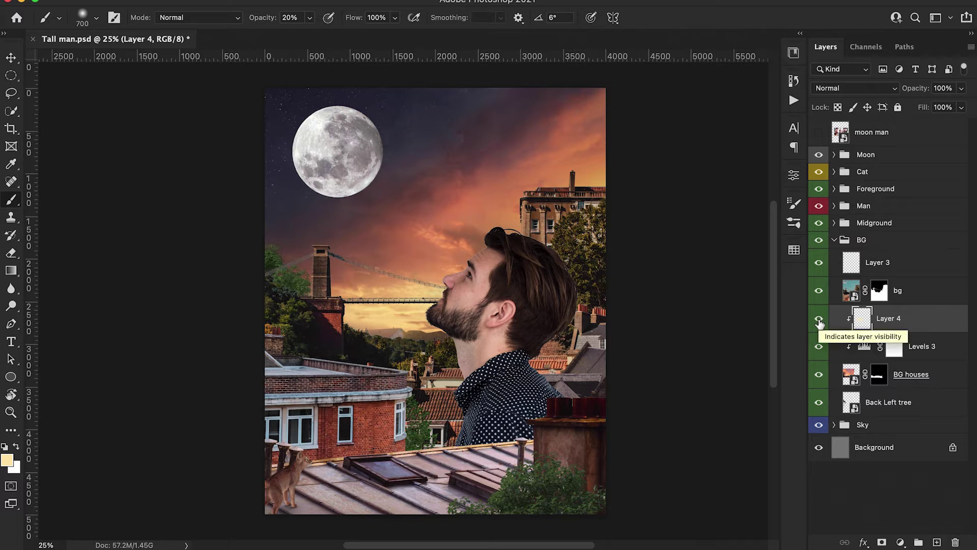
Step: Collapse the BG group, expand the Sky group and add a new layer above Layer 2
{"action": "left_click", "coordinate": [834, 240]}
{"action": "left_click", "coordinate": [834, 257]}
{"action": "left_click", "coordinate": [914, 287]}
{"action": "left_click", "coordinate": [937, 543]}
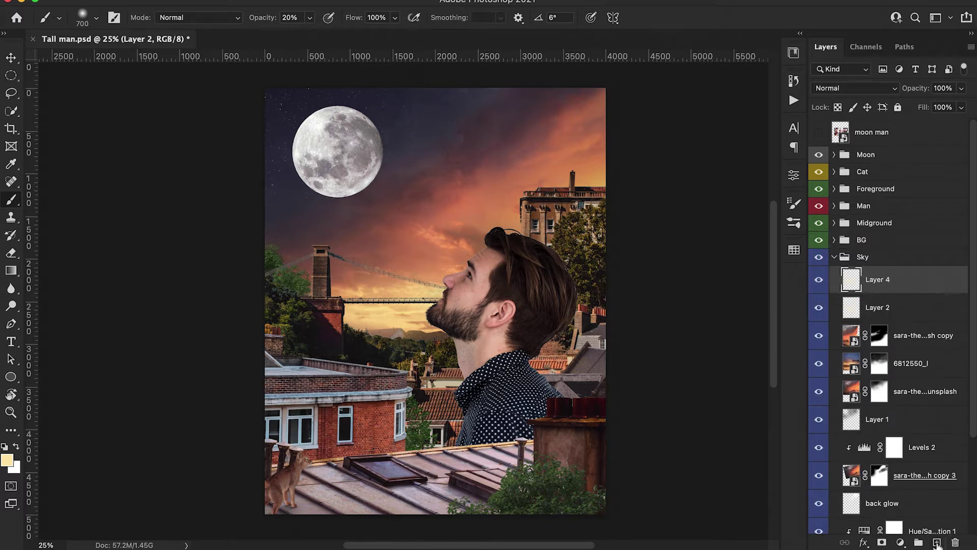
Step: Undo the new layer, and add a pale yellow #ffeaa7 Solid Color fill above Layer 2 in Overlay mode
{"action": "key", "text": "super+z"}
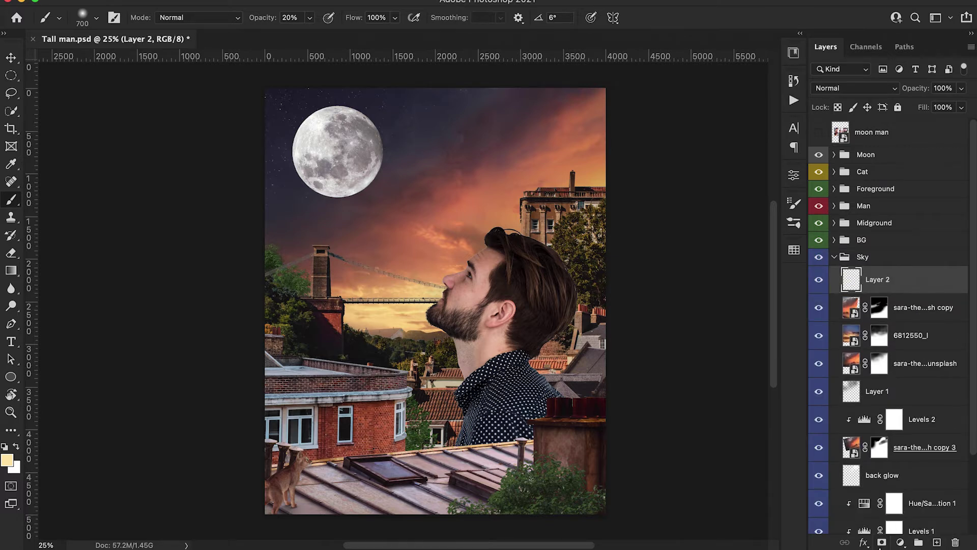
{"action": "left_click", "coordinate": [901, 543]}
{"action": "left_click", "coordinate": [898, 235]}
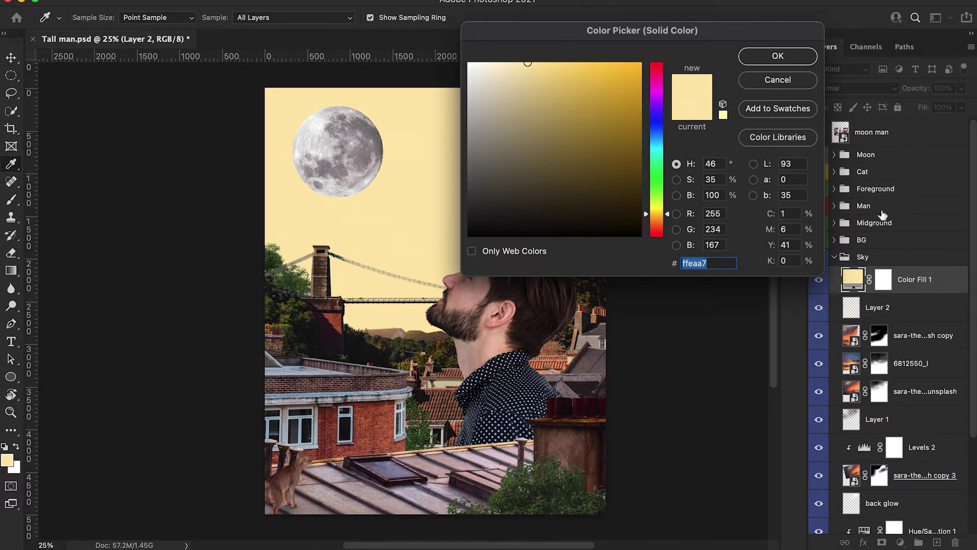
{"action": "left_click", "coordinate": [790, 55]}
{"action": "left_click", "coordinate": [841, 89]}
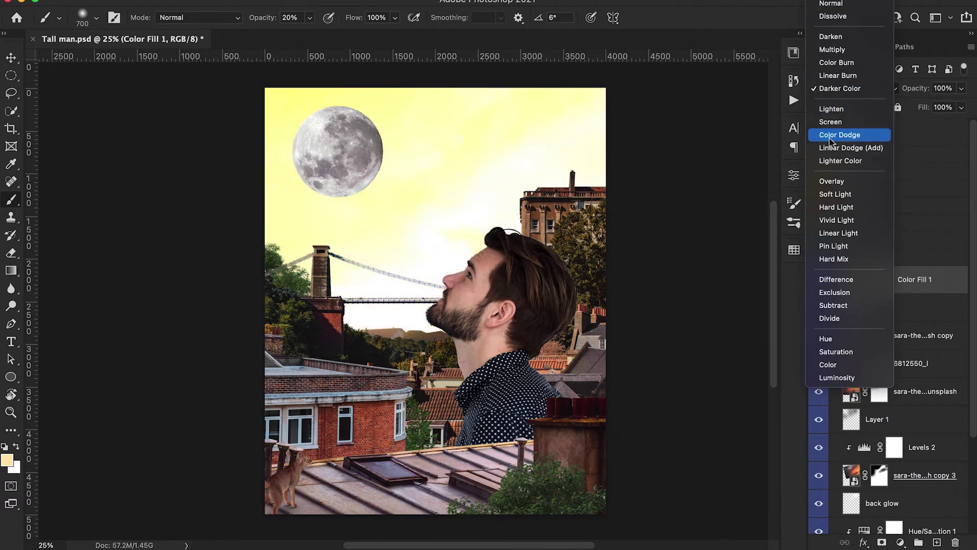
{"action": "left_click", "coordinate": [838, 186]}
Step: Invert the Color Fill mask and paint a white glow around the horizon with a 700 px brush at 20% opacity, undoing the last stroke
{"action": "left_click", "coordinate": [885, 281]}
{"action": "key", "text": "d"}
{"action": "key", "text": "ctrl+i"}
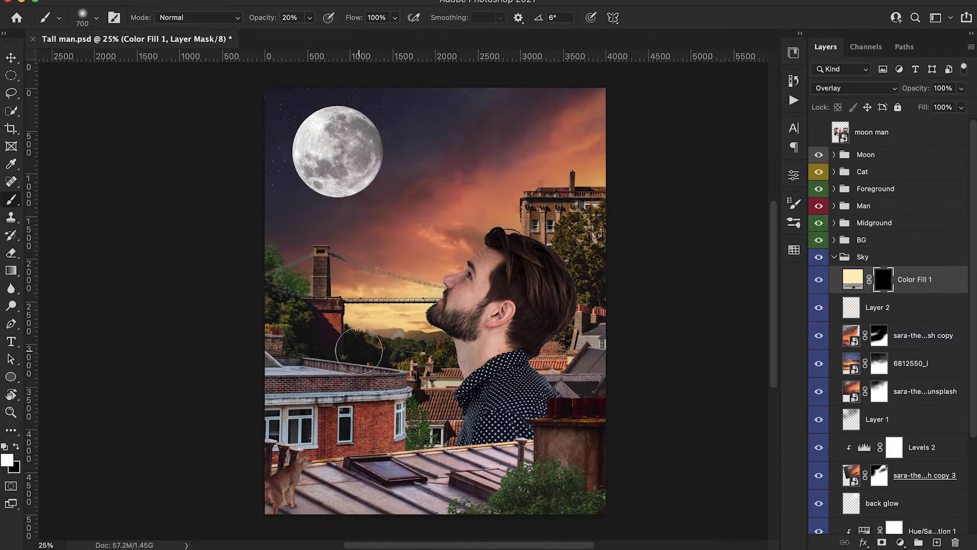
{"action": "mouse_move", "coordinate": [337, 336]}
{"action": "left_mouse_down"}
{"action": "mouse_move", "coordinate": [356, 340]}
{"action": "mouse_move", "coordinate": [351, 326]}
{"action": "mouse_move", "coordinate": [363, 319]}
{"action": "mouse_move", "coordinate": [371, 326]}
{"action": "left_mouse_up"}
{"action": "left_click", "coordinate": [426, 327]}
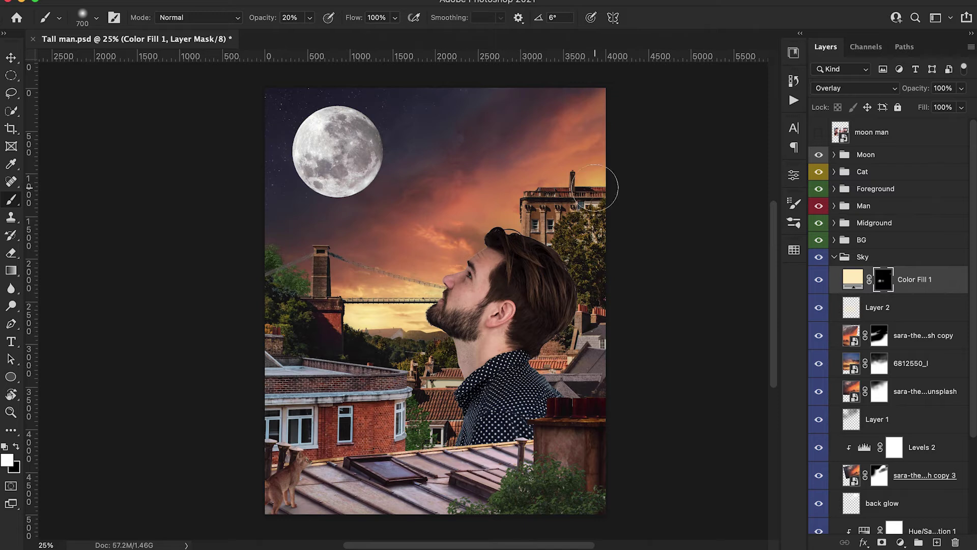
{"action": "left_click", "coordinate": [413, 273]}
{"action": "left_click", "coordinate": [376, 281]}
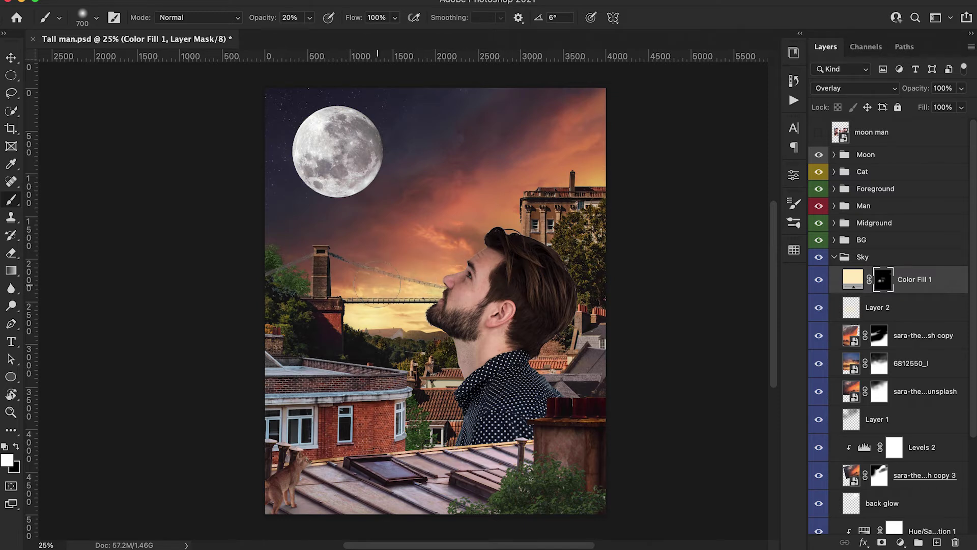
{"action": "key", "text": "super+z"}
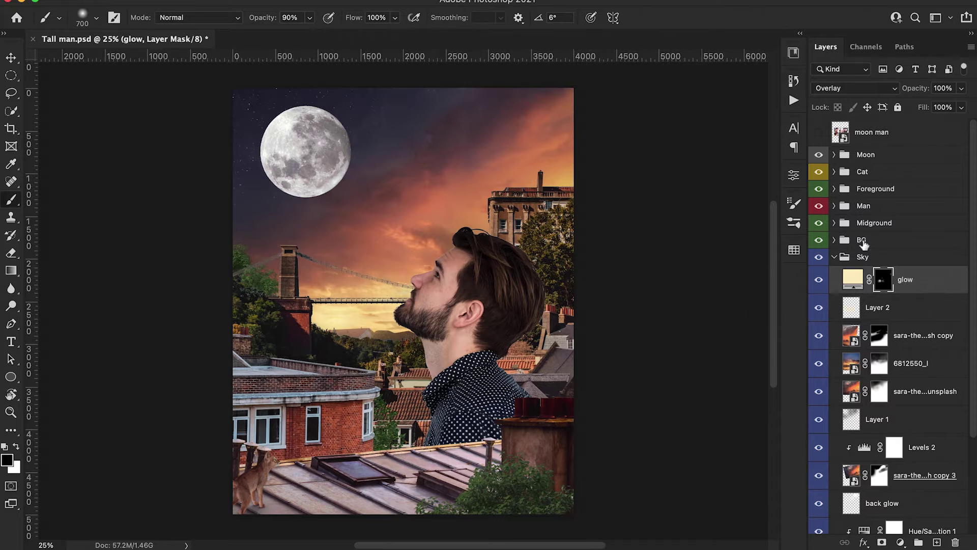
Step: Collapse the Sky group, expand the BG group and compare the image with Back Left tree hidden and shown
{"action": "left_click", "coordinate": [834, 258]}
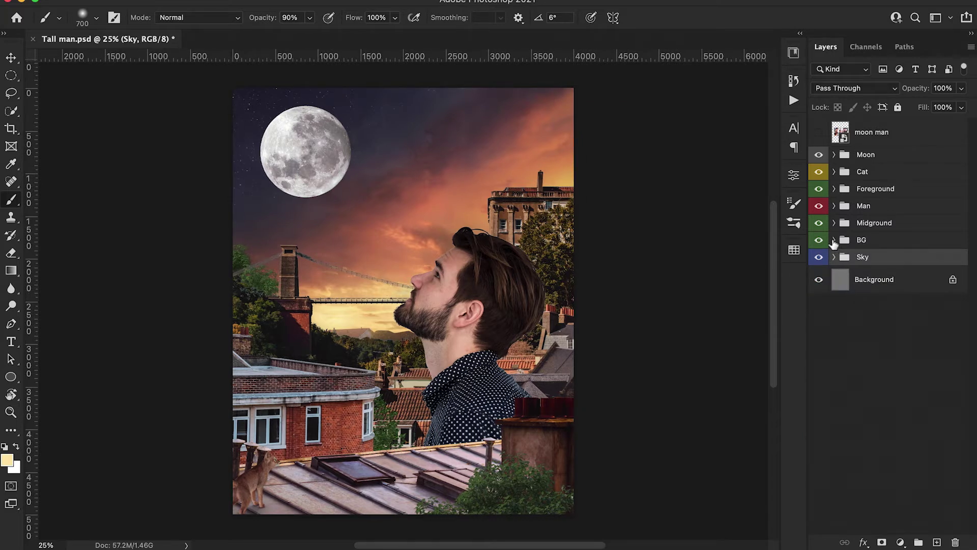
{"action": "left_click", "coordinate": [834, 240]}
{"action": "left_click", "coordinate": [819, 405]}
{"action": "left_click", "coordinate": [819, 406]}
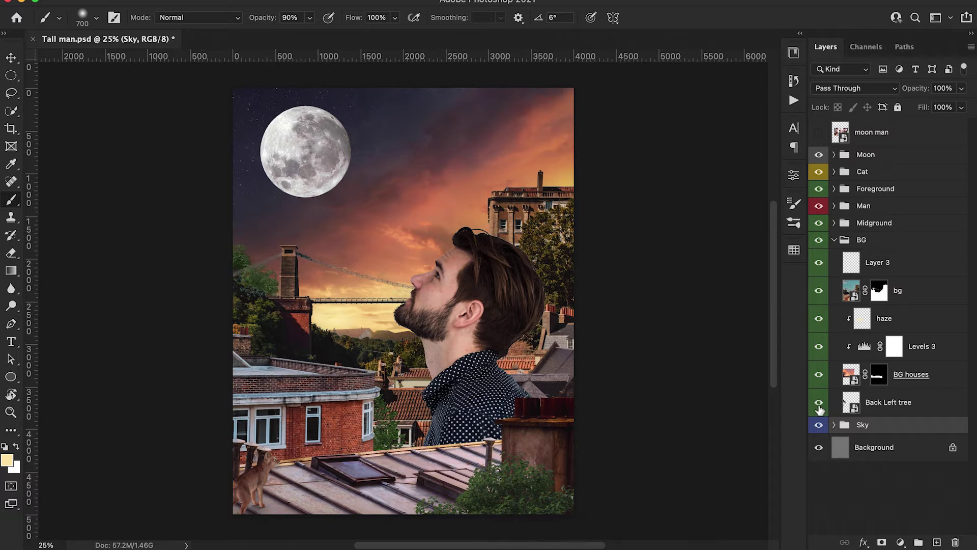
Step: Add an Exposure adjustment clipped to Back Left tree, with the exposure at -3.47
{"action": "left_click", "coordinate": [920, 411]}
{"action": "left_click", "coordinate": [901, 542]}
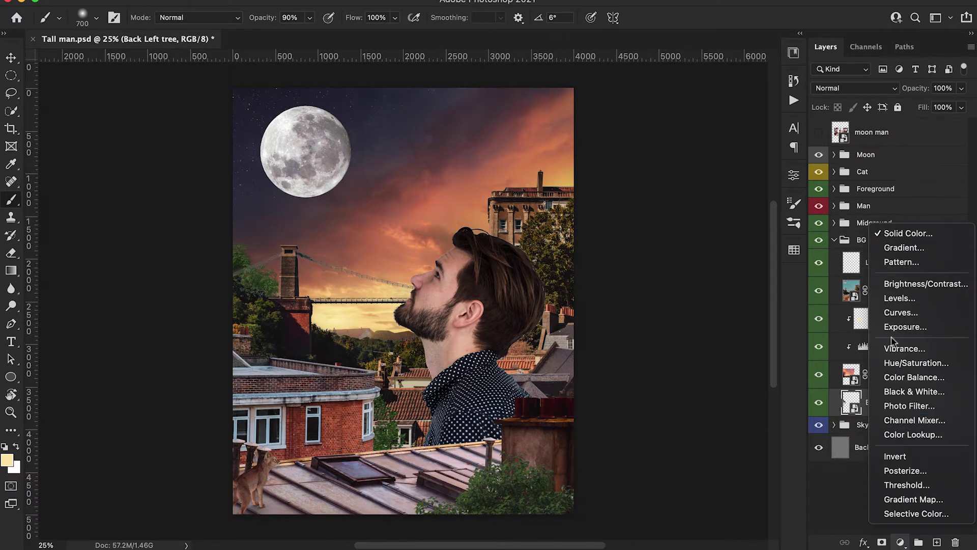
{"action": "left_click", "coordinate": [896, 327]}
{"action": "key", "text": "super+alt+g"}
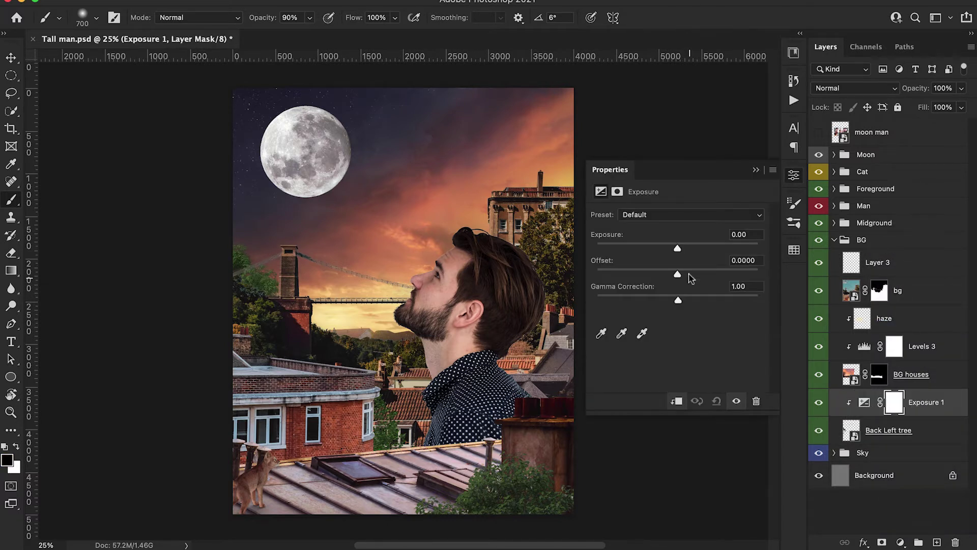
{"action": "left_click_drag", "start_coordinate": [678, 250], "coordinate": [637, 255]}
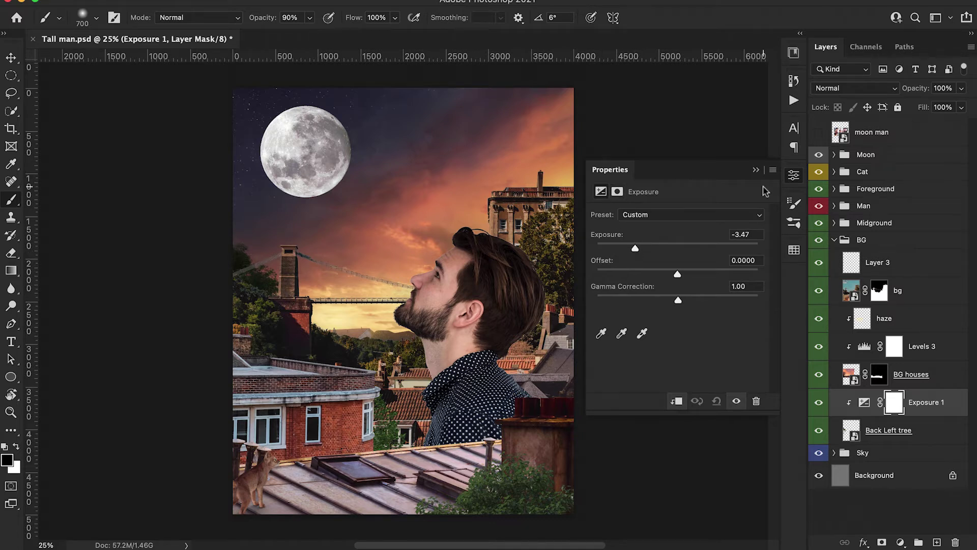
{"action": "left_click", "coordinate": [756, 169]}
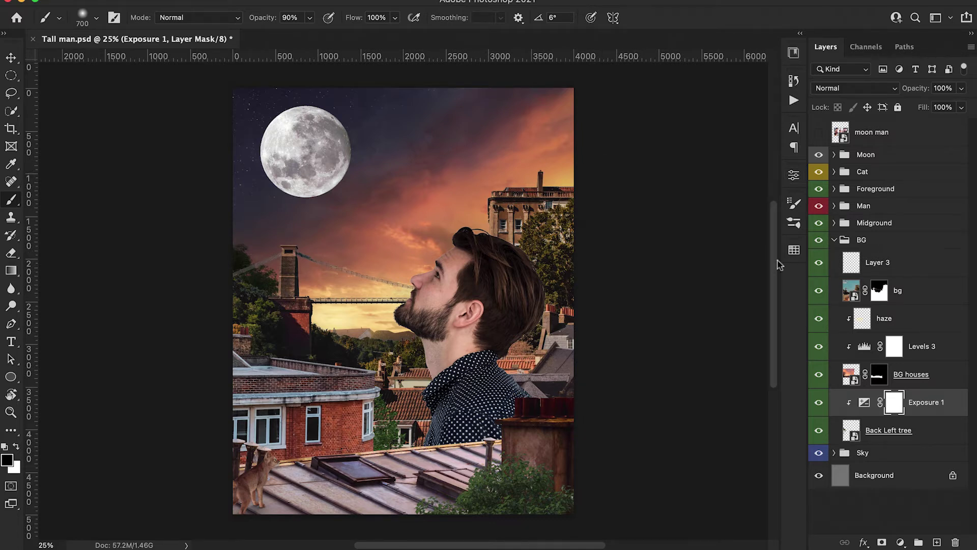
Step: Add a new layer below Back Left tree and set the brush to 20% opacity for painting on it
{"action": "left_click", "coordinate": [899, 441]}
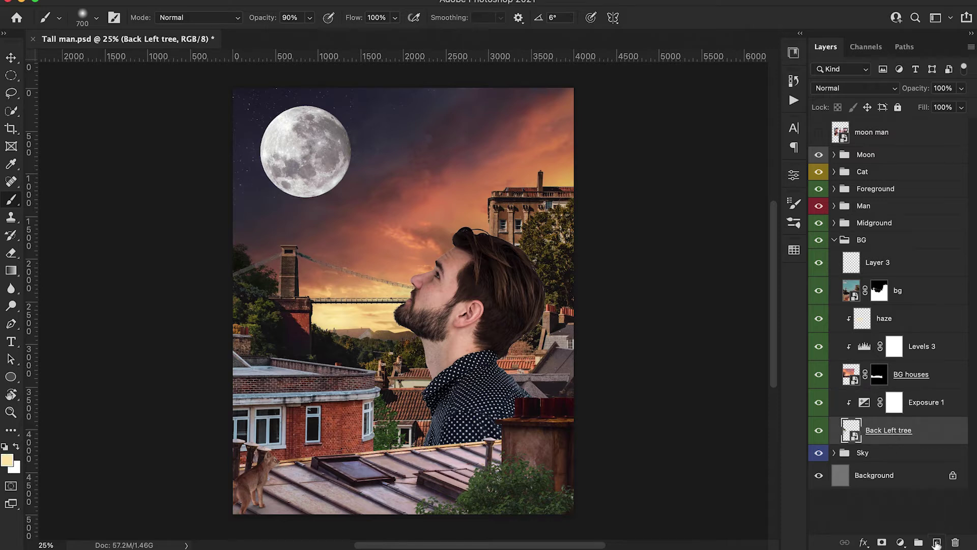
{"action": "left_click", "coordinate": [936, 542], "text": "ctrl"}
{"action": "key", "text": "2"}
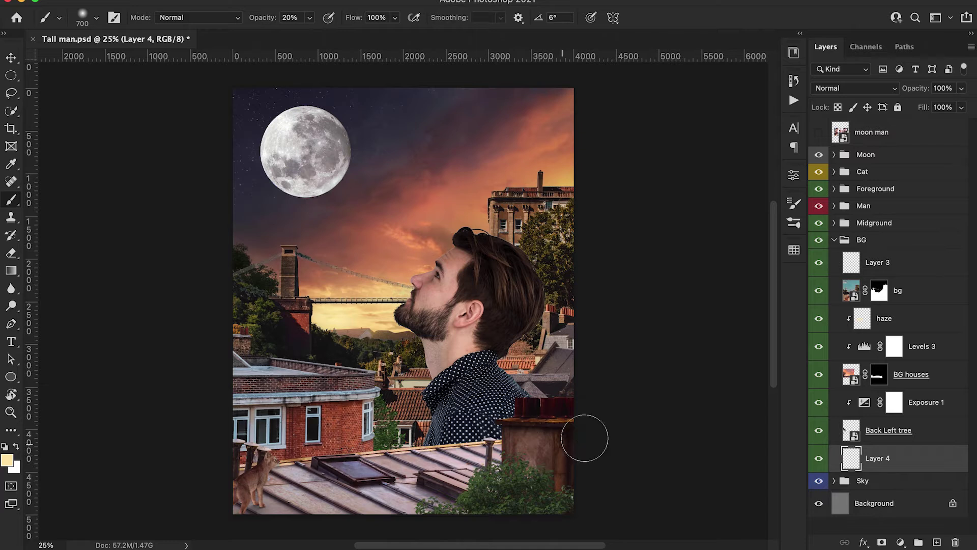
Step: Set up a soft eraser at 150 px and 50% opacity for touching up Layer 4 around the bridge
{"action": "key", "text": "e"}
{"action": "key", "text": "ctrl+plus"}
{"action": "scroll", "coordinate": [607, 434], "scroll_direction": "left", "scroll_amount": 10}
{"action": "scroll", "coordinate": [607, 434], "scroll_direction": "up", "scroll_amount": 4}
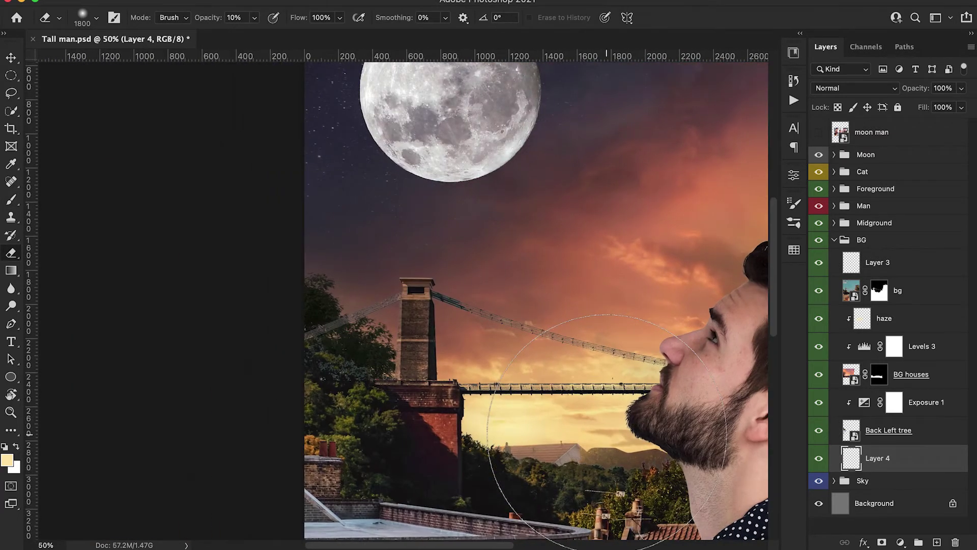
{"action": "key", "text": "bracketleft"}
{"action": "key", "text": "bracketleft"}
{"action": "key", "text": "bracketleft"}
{"action": "key", "text": "bracketleft"}
{"action": "key", "text": "bracketleft"}
{"action": "key", "text": "bracketleft"}
{"action": "key", "text": "bracketleft"}
{"action": "key", "text": "bracketleft"}
{"action": "key", "text": "bracketleft"}
{"action": "key", "text": "bracketleft"}
{"action": "key", "text": "bracketleft"}
{"action": "key", "text": "bracketleft"}
{"action": "key", "text": "bracketleft"}
{"action": "key", "text": "bracketleft"}
{"action": "key", "text": "bracketleft"}
{"action": "key", "text": "bracketleft"}
{"action": "key", "text": "bracketleft"}
{"action": "key", "text": "bracketleft"}
{"action": "key", "text": "bracketleft"}
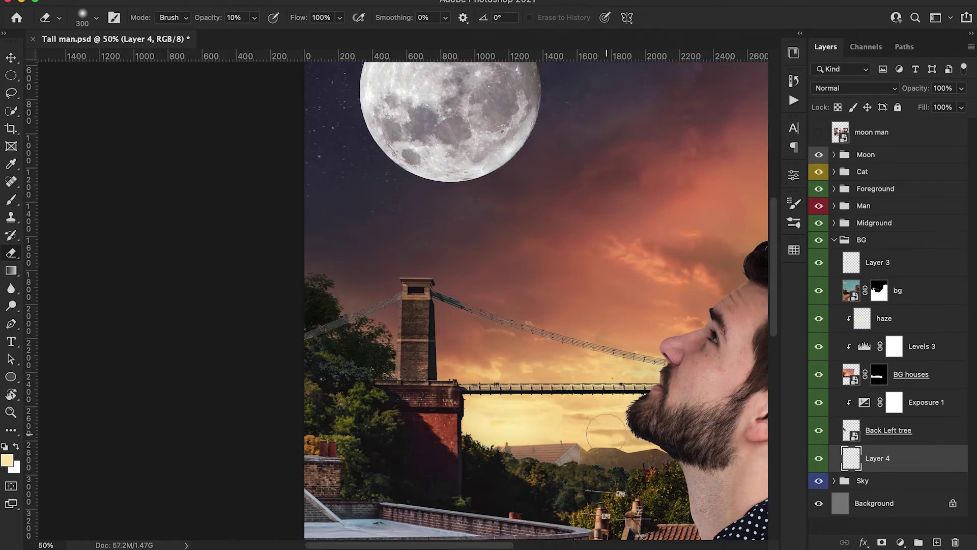
{"action": "key", "text": "5"}
{"action": "key", "text": "super+minus"}
{"action": "key", "text": "super+minus"}
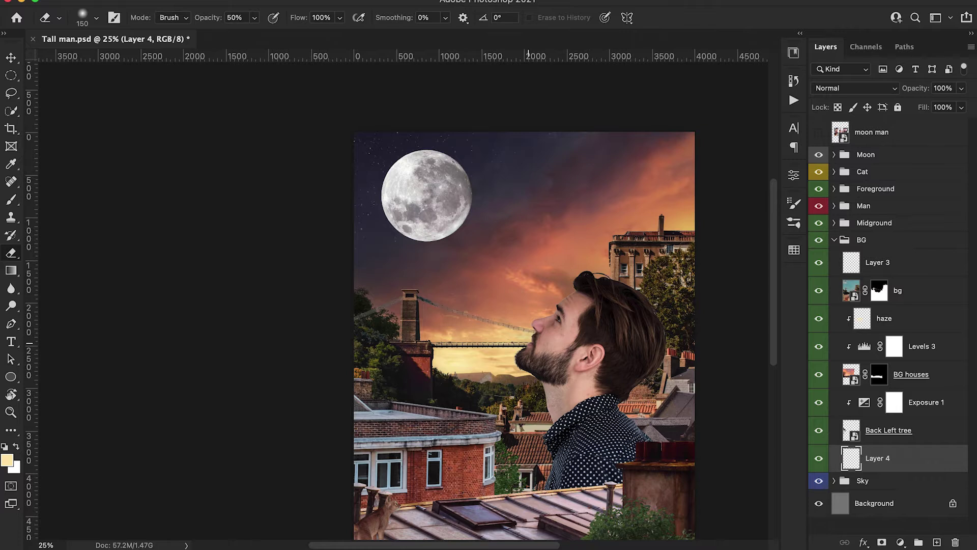
{"action": "scroll", "coordinate": [590, 397], "scroll_direction": "down", "scroll_amount": 2}
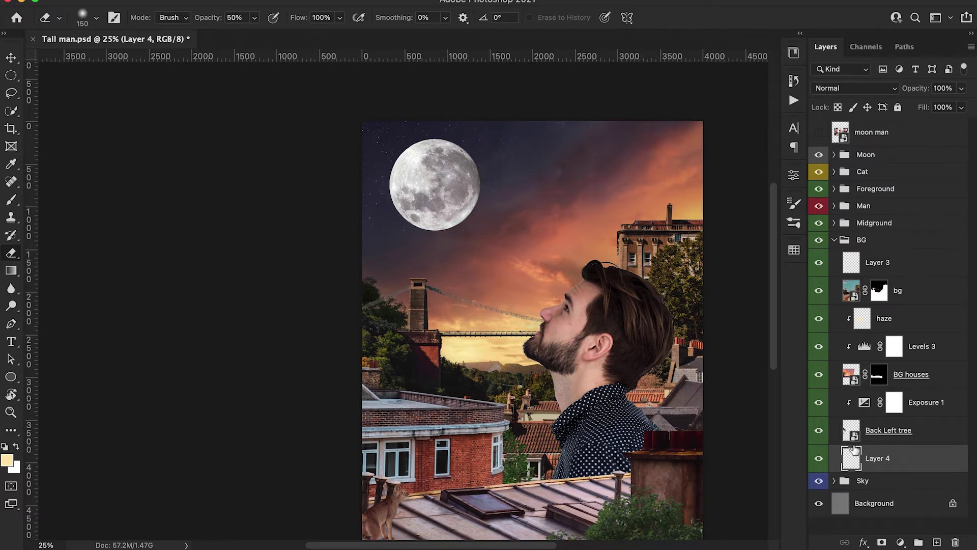
Step: Add a Color Balance adjustment clipped to Back Left tree above Exposure 1, shifting the midtones slightly towards red and yellow
{"action": "left_click", "coordinate": [926, 414]}
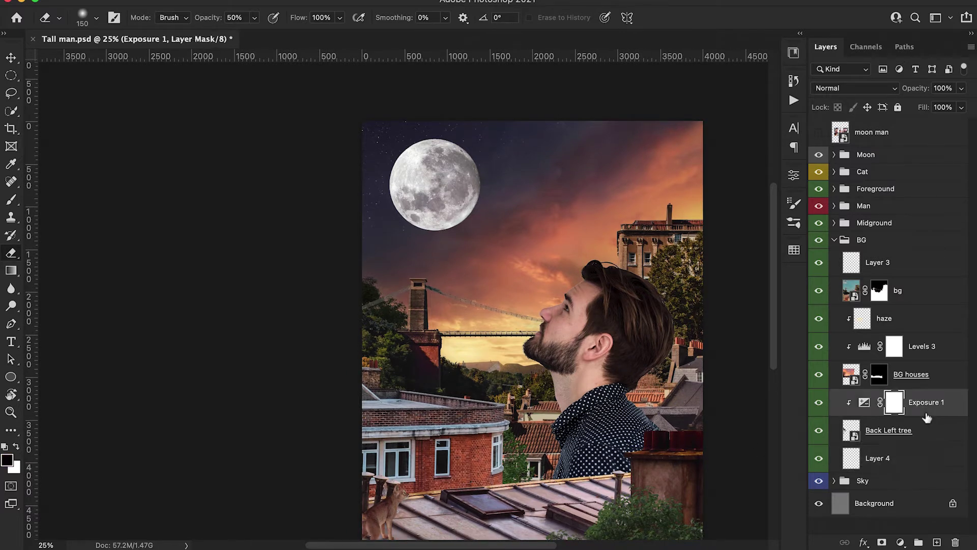
{"action": "left_click", "coordinate": [900, 543]}
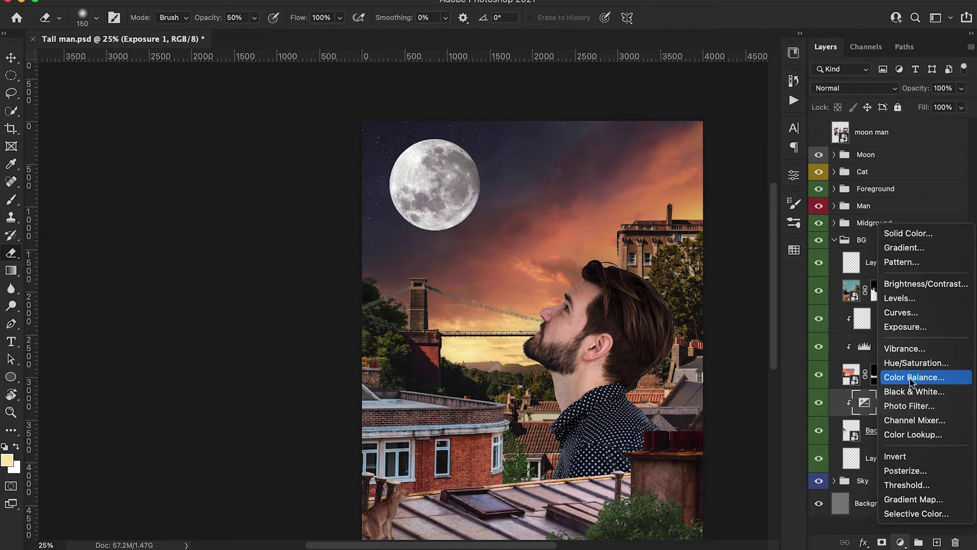
{"action": "left_click", "coordinate": [903, 363]}
{"action": "left_click", "coordinate": [849, 422], "text": "alt"}
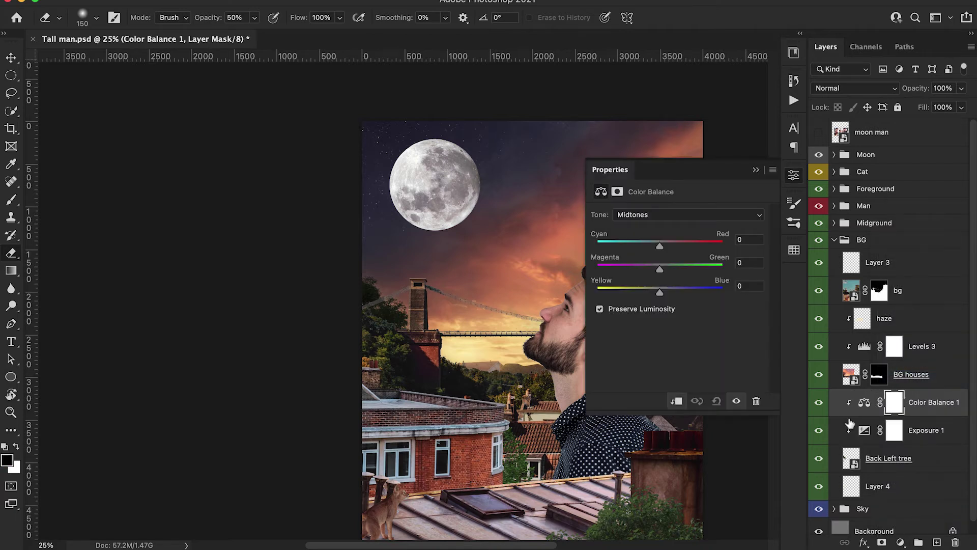
{"action": "key", "text": "super+plus"}
{"action": "left_click_drag", "start_coordinate": [660, 248], "coordinate": [669, 248]}
{"action": "left_click_drag", "start_coordinate": [661, 294], "coordinate": [656, 294]}
Step: Set the Color Balance shadows to +6 red, -8 magenta and -9 yellow, and compare the adjustment on and off
{"action": "left_click", "coordinate": [676, 215]}
{"action": "left_click", "coordinate": [674, 199]}
{"action": "left_click_drag", "start_coordinate": [660, 246], "coordinate": [667, 248]}
{"action": "left_click_drag", "start_coordinate": [660, 291], "coordinate": [655, 268]}
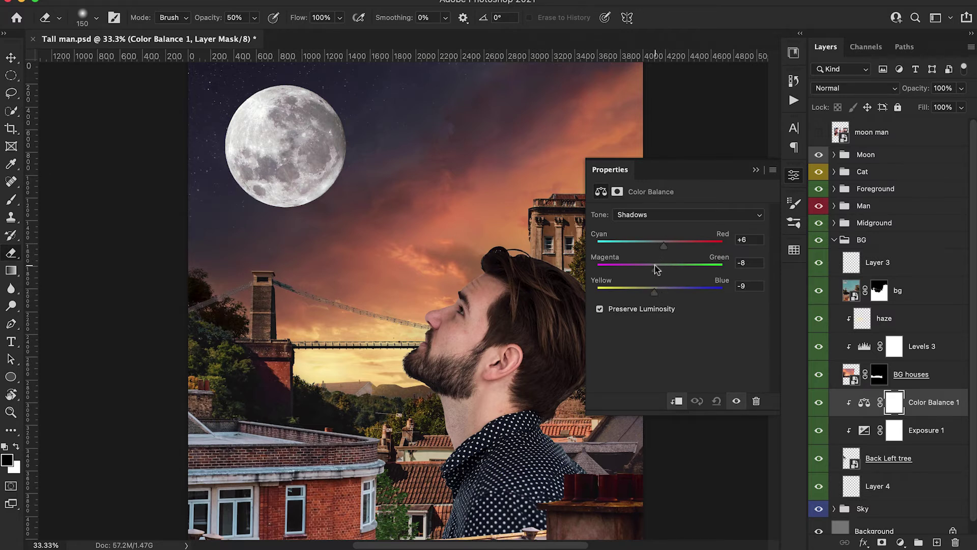
{"action": "left_click", "coordinate": [679, 215]}
{"action": "left_click", "coordinate": [756, 171]}
{"action": "left_click", "coordinate": [756, 170]}
{"action": "left_click", "coordinate": [819, 403]}
{"action": "left_click", "coordinate": [819, 403]}
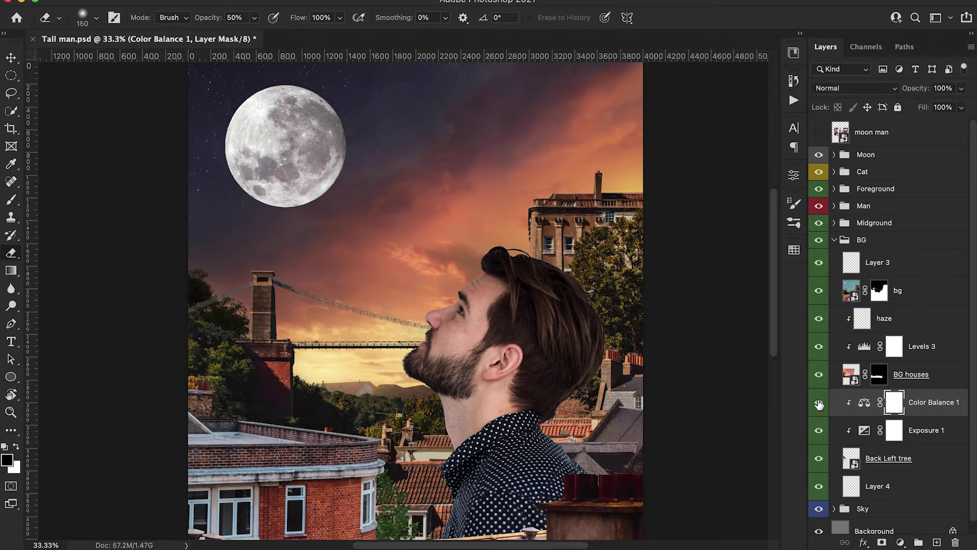
{"action": "left_click_drag", "start_coordinate": [904, 92], "coordinate": [884, 102]}
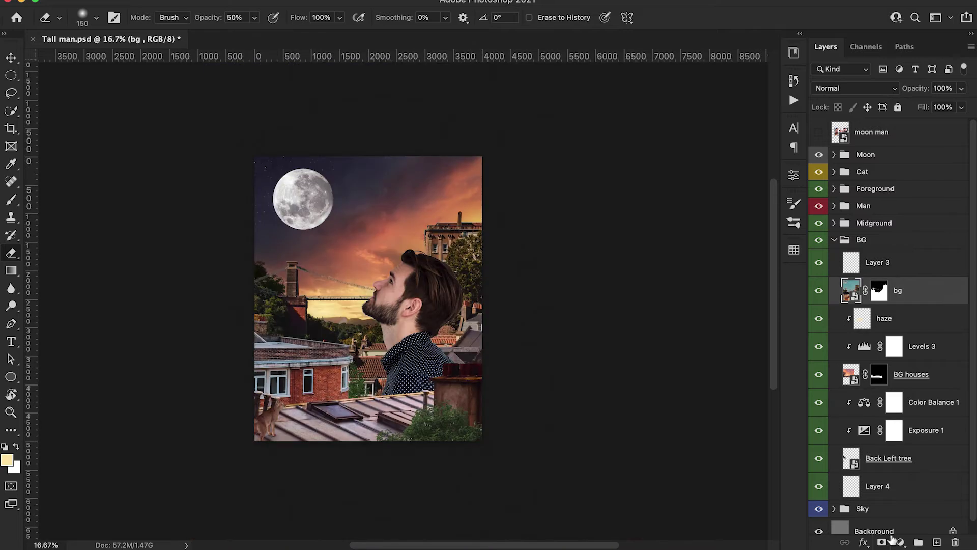
Step: Add a Levels adjustment clipped to the bg layer, with input shadows at 11 and output white at 94
{"action": "left_click", "coordinate": [900, 542]}
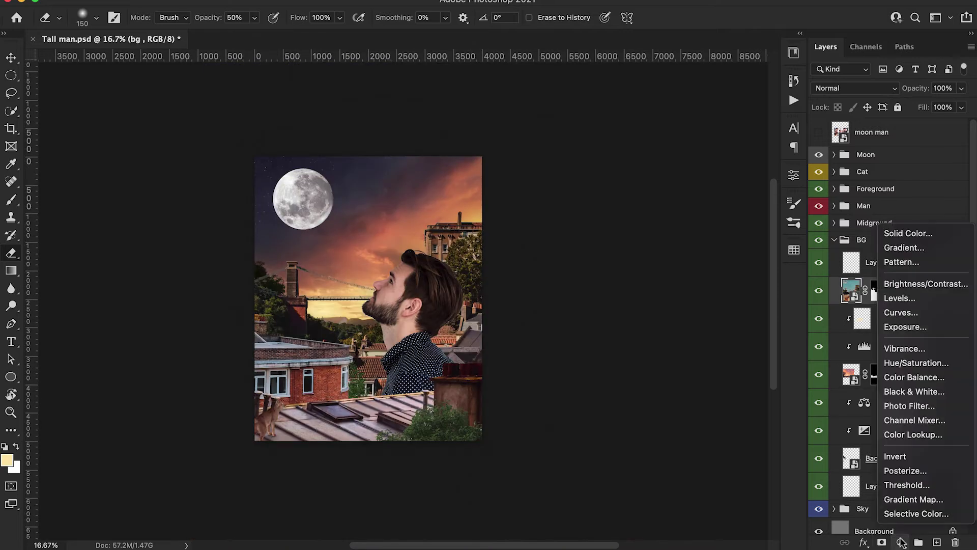
{"action": "left_click", "coordinate": [899, 298]}
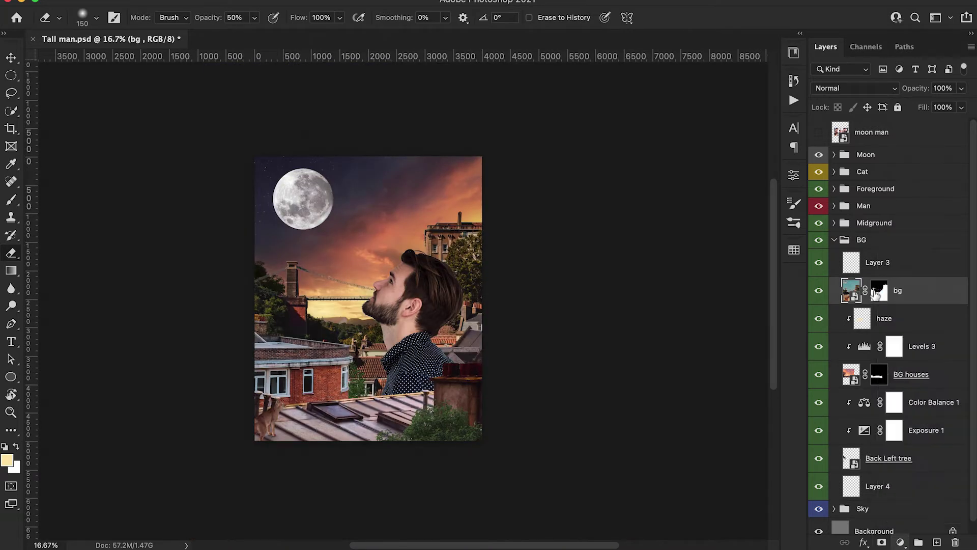
{"action": "left_click", "coordinate": [848, 304], "text": "alt"}
{"action": "scroll", "coordinate": [523, 349], "scroll_direction": "right", "scroll_amount": 2}
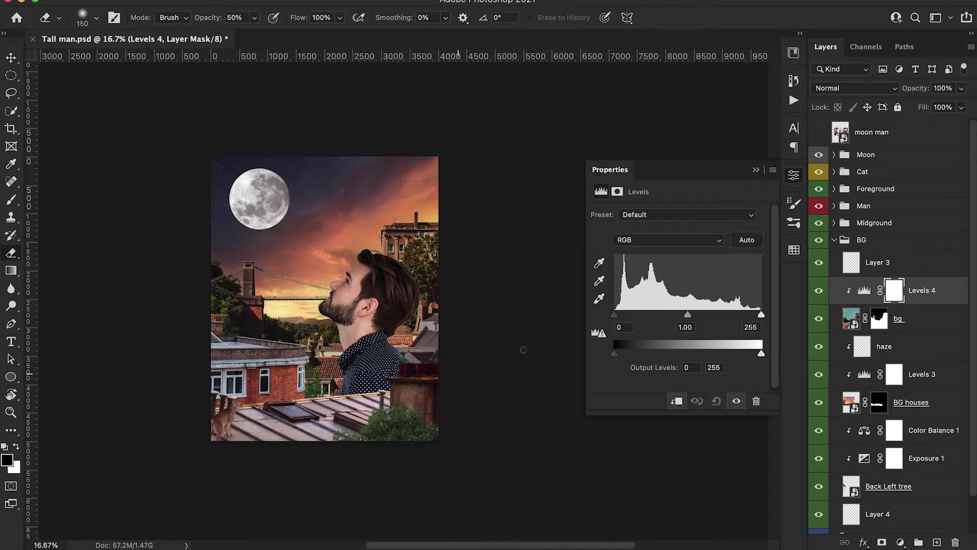
{"action": "left_click_drag", "start_coordinate": [615, 316], "coordinate": [619, 317]}
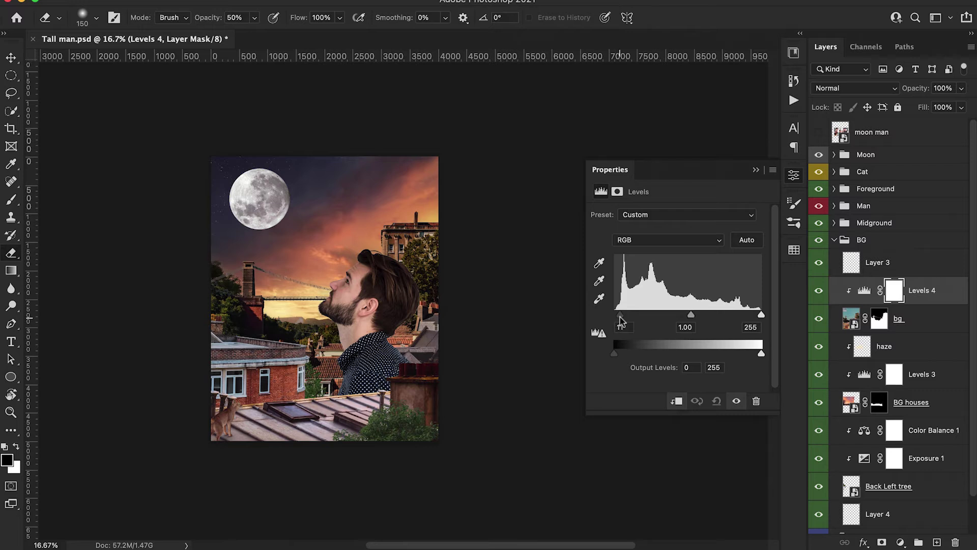
{"action": "left_click_drag", "start_coordinate": [761, 356], "coordinate": [670, 366]}
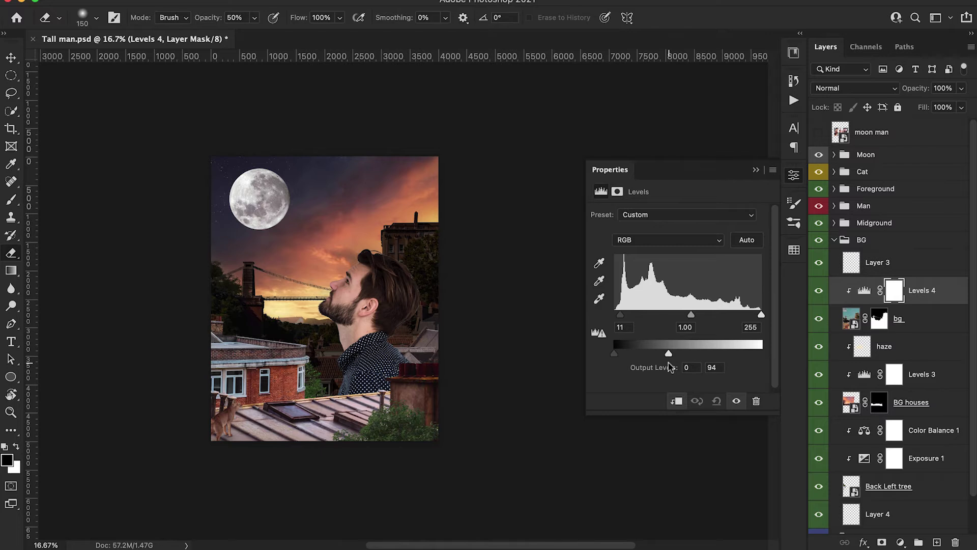
{"action": "left_click", "coordinate": [757, 169]}
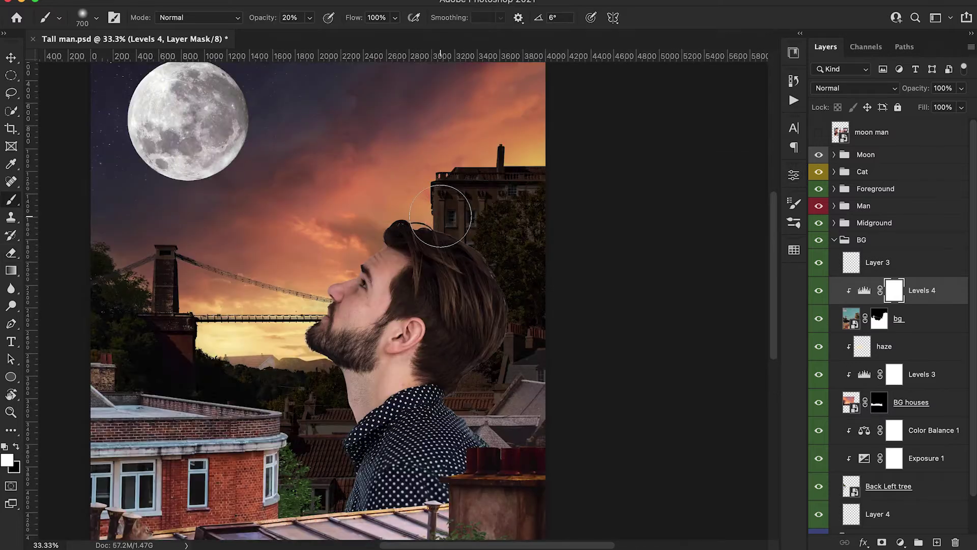
Step: Paint black on the Levels 4 mask over the stone building and bridge area, using a 700 px brush at 30% opacity
{"action": "key", "text": "x"}
{"action": "mouse_move", "coordinate": [441, 209]}
{"action": "left_mouse_down"}
{"action": "mouse_move", "coordinate": [425, 159]}
{"action": "mouse_move", "coordinate": [509, 176]}
{"action": "mouse_move", "coordinate": [443, 199]}
{"action": "mouse_move", "coordinate": [438, 224]}
{"action": "left_mouse_up"}
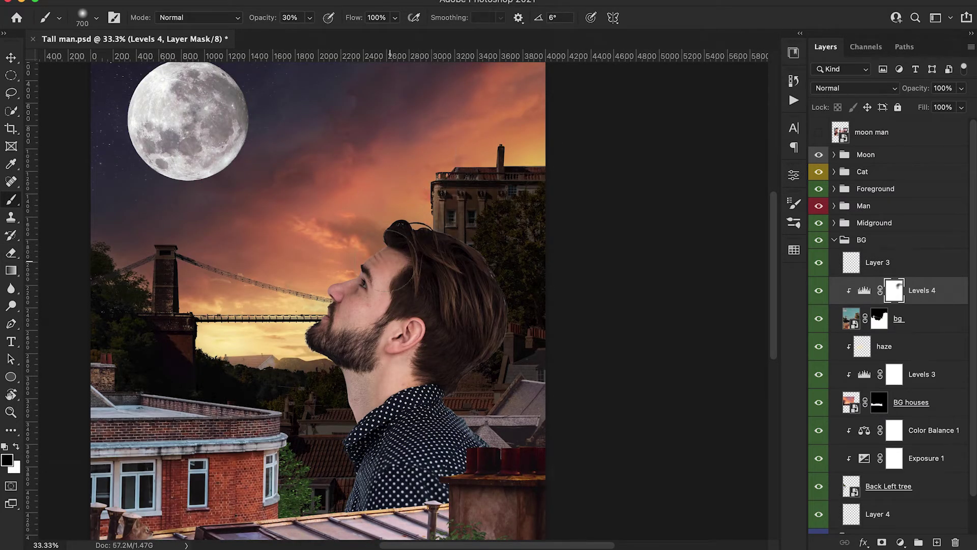
{"action": "mouse_move", "coordinate": [201, 269]}
{"action": "left_mouse_down"}
{"action": "mouse_move", "coordinate": [201, 341]}
{"action": "mouse_move", "coordinate": [270, 375]}
{"action": "mouse_move", "coordinate": [408, 331]}
{"action": "left_mouse_up"}
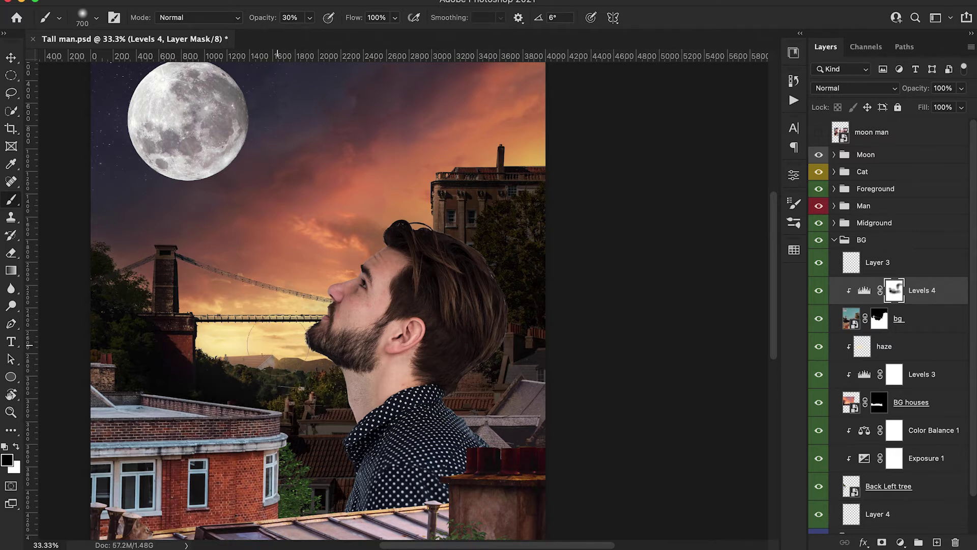
Step: Reveal light on the bridge tower and the roofs behind the man by painting black on the Levels 4 mask at 250 px
{"action": "key", "text": "bracketleft"}
{"action": "key", "text": "bracketleft"}
{"action": "key", "text": "bracketleft"}
{"action": "key", "text": "bracketleft"}
{"action": "key", "text": "bracketleft"}
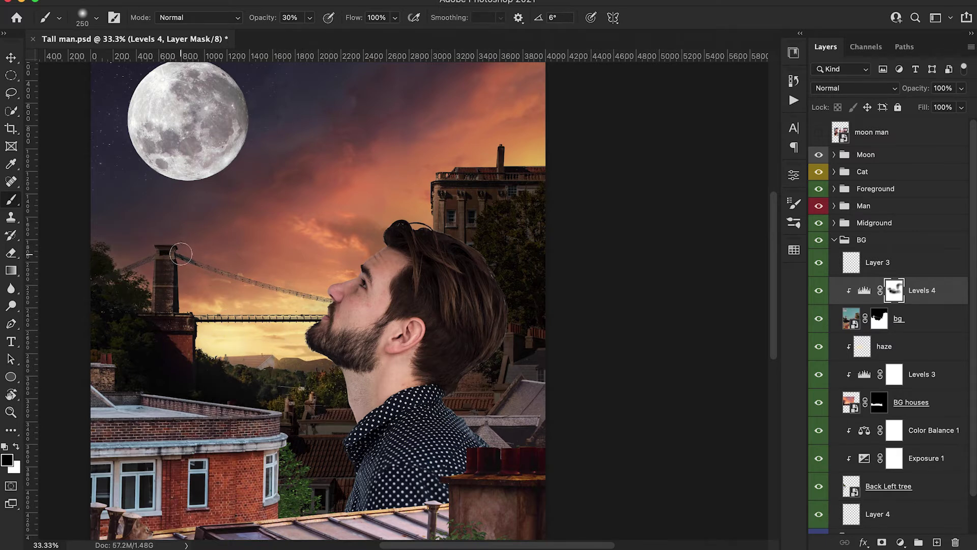
{"action": "mouse_move", "coordinate": [437, 388]}
{"action": "left_mouse_down"}
{"action": "mouse_move", "coordinate": [546, 342]}
{"action": "mouse_move", "coordinate": [503, 397]}
{"action": "mouse_move", "coordinate": [448, 399]}
{"action": "left_mouse_up"}
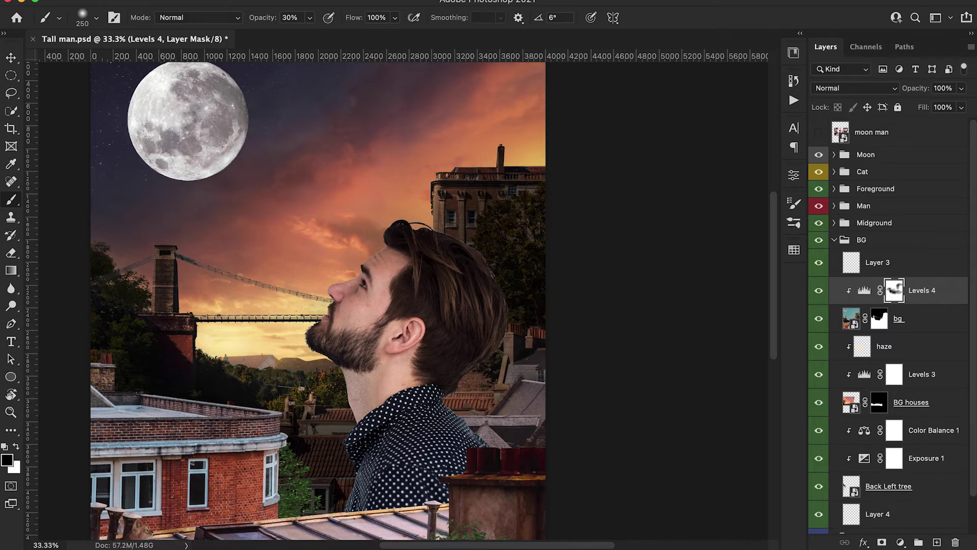
Step: Hide the Man group to expose the background behind it and enlarge the mask brush to 600 px
{"action": "left_click", "coordinate": [818, 206]}
{"action": "key", "text": "bracketright"}
{"action": "key", "text": "bracketright"}
{"action": "key", "text": "bracketright"}
{"action": "key", "text": "bracketright"}
{"action": "key", "text": "bracketright"}
{"action": "key", "text": "bracketright"}
{"action": "key", "text": "bracketright"}
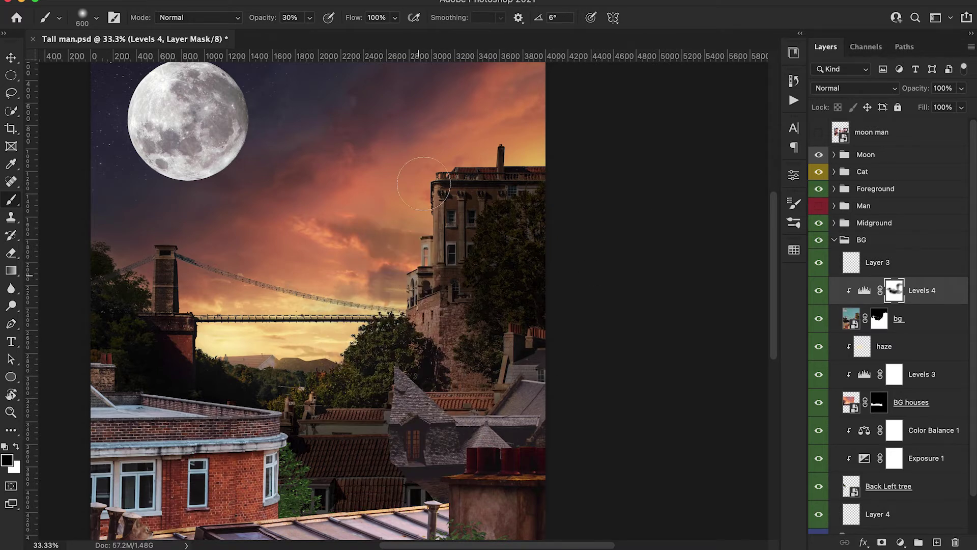
{"action": "scroll", "coordinate": [382, 369], "scroll_direction": "left", "scroll_amount": 5}
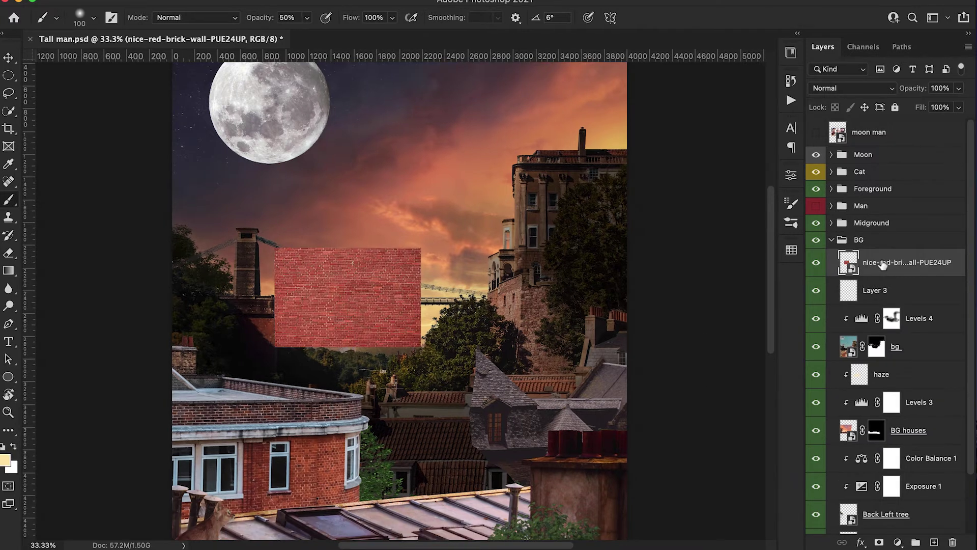
Step: Move the placed red brick wall texture down to just below the suspension bridge deck
{"action": "key", "text": "ctrl+t"}
{"action": "mouse_move", "coordinate": [370, 316]}
{"action": "left_mouse_down"}
{"action": "mouse_move", "coordinate": [408, 339]}
{"action": "mouse_move", "coordinate": [378, 365]}
{"action": "left_mouse_up"}
{"action": "key", "text": "Return"}
Step: Add a Hue/Saturation adjustment clipped to the brick wall, shift its hue slightly towards orange, and compare it on and off
{"action": "key", "text": "b"}
{"action": "key", "text": "super+plus"}
{"action": "key", "text": "super+plus"}
{"action": "key", "text": "super+plus"}
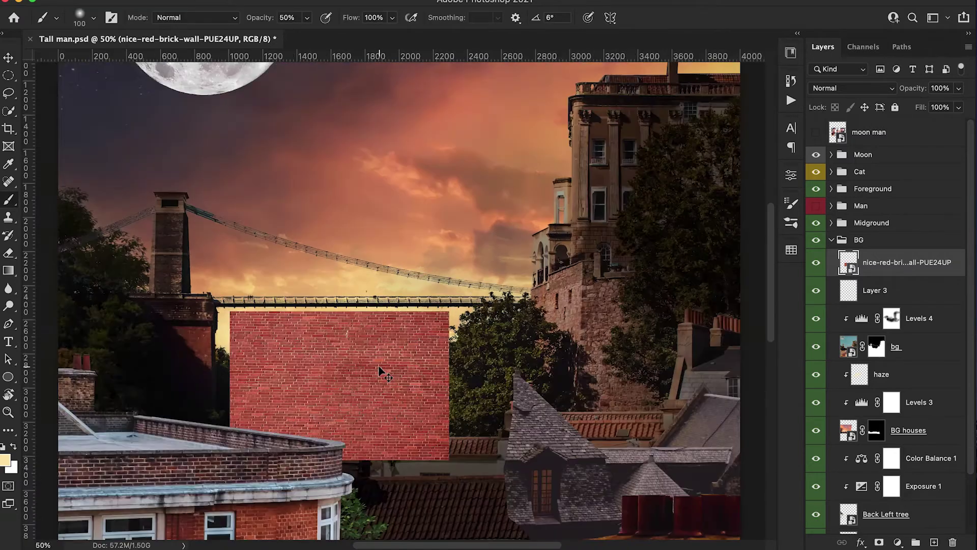
{"action": "scroll", "coordinate": [379, 367], "scroll_direction": "left", "scroll_amount": 5}
{"action": "scroll", "coordinate": [379, 367], "scroll_direction": "down", "scroll_amount": 2}
{"action": "scroll", "coordinate": [378, 367], "scroll_direction": "right", "scroll_amount": 1}
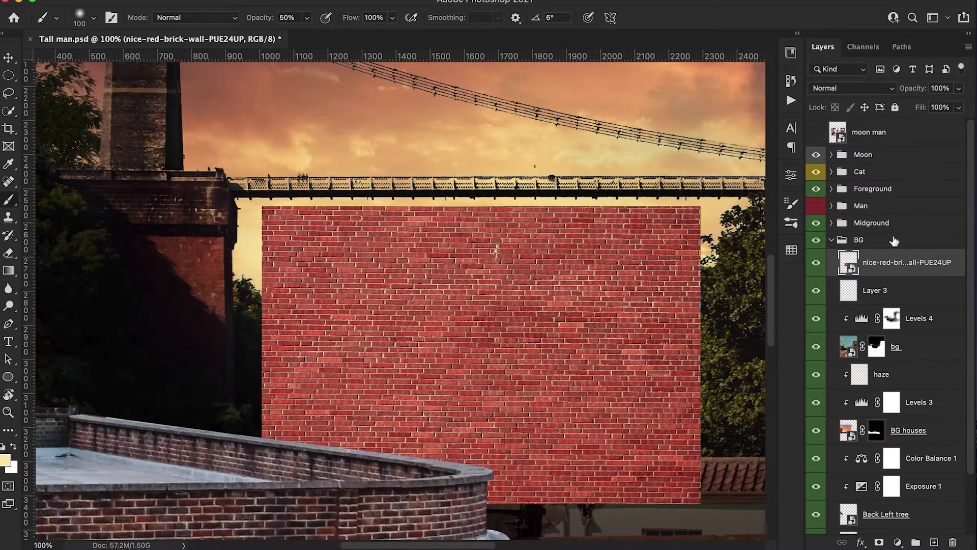
{"action": "left_click", "coordinate": [899, 542]}
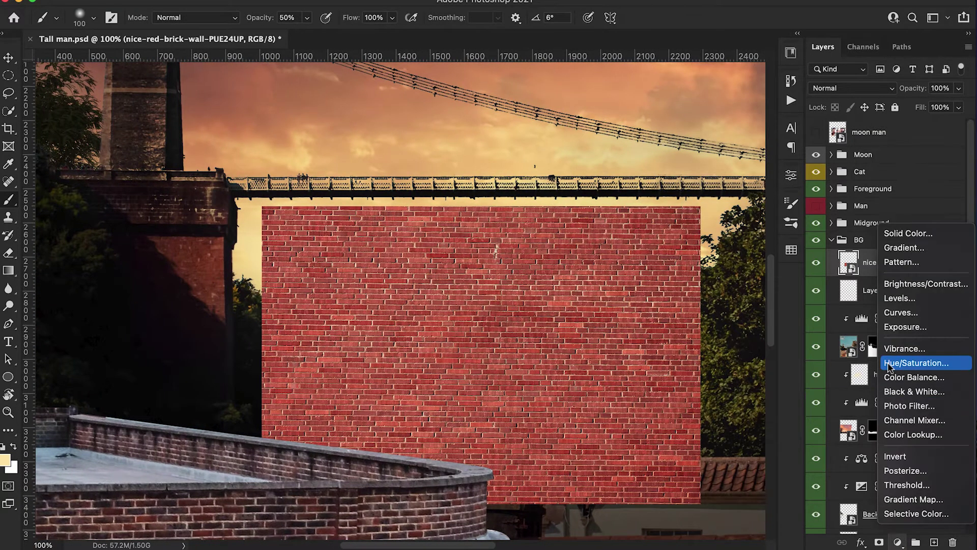
{"action": "left_click", "coordinate": [888, 363]}
{"action": "left_click", "coordinate": [846, 279], "text": "alt"}
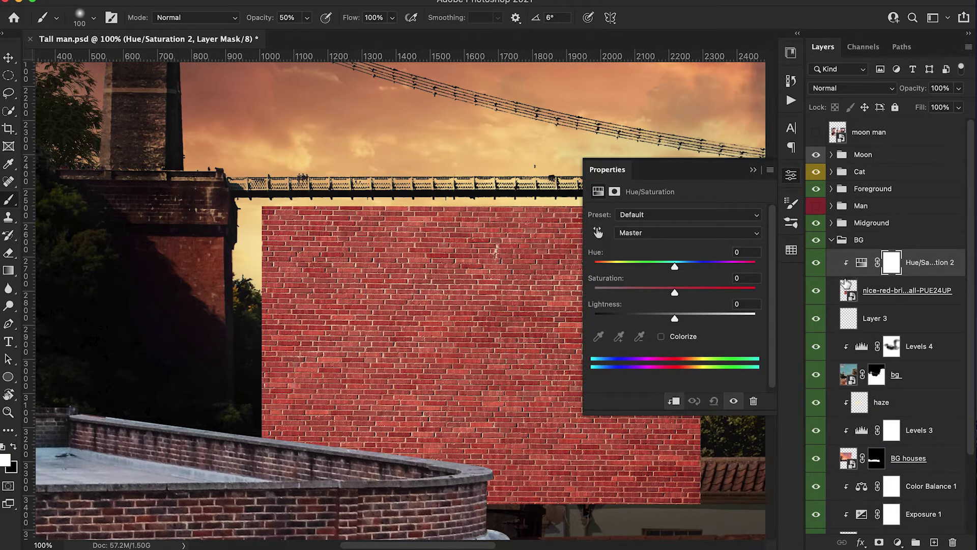
{"action": "left_click_drag", "start_coordinate": [675, 267], "coordinate": [678, 267]}
{"action": "left_click", "coordinate": [753, 170]}
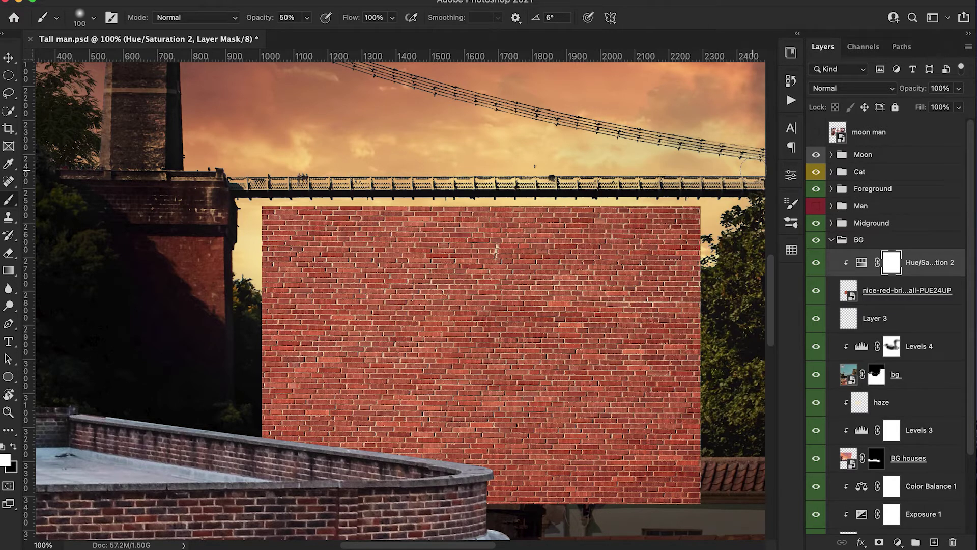
{"action": "left_click", "coordinate": [816, 263]}
{"action": "left_click", "coordinate": [816, 263]}
Step: Merge the Hue/Saturation adjustment with the brick wall layer and convert the result to a smart object
{"action": "left_click", "coordinate": [854, 290]}
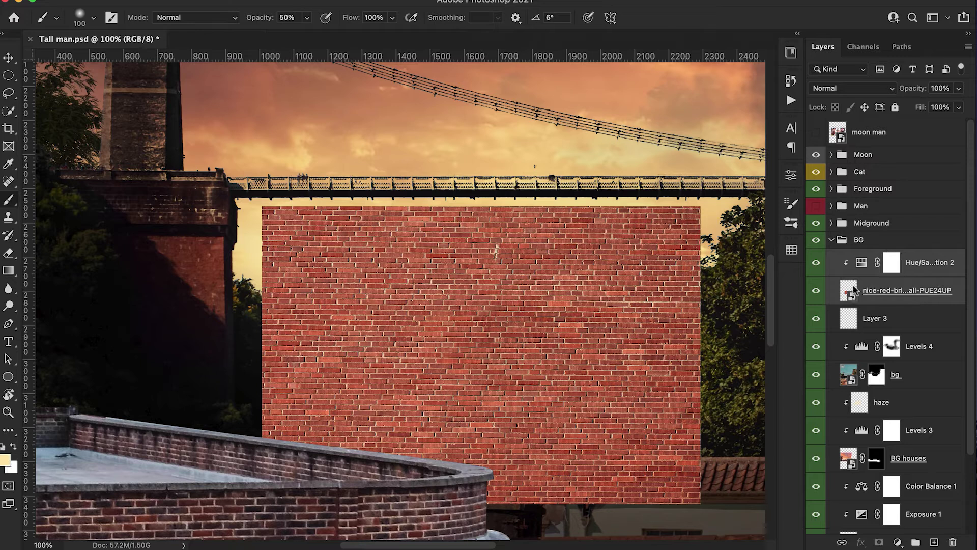
{"action": "key", "text": "ctrl+e"}
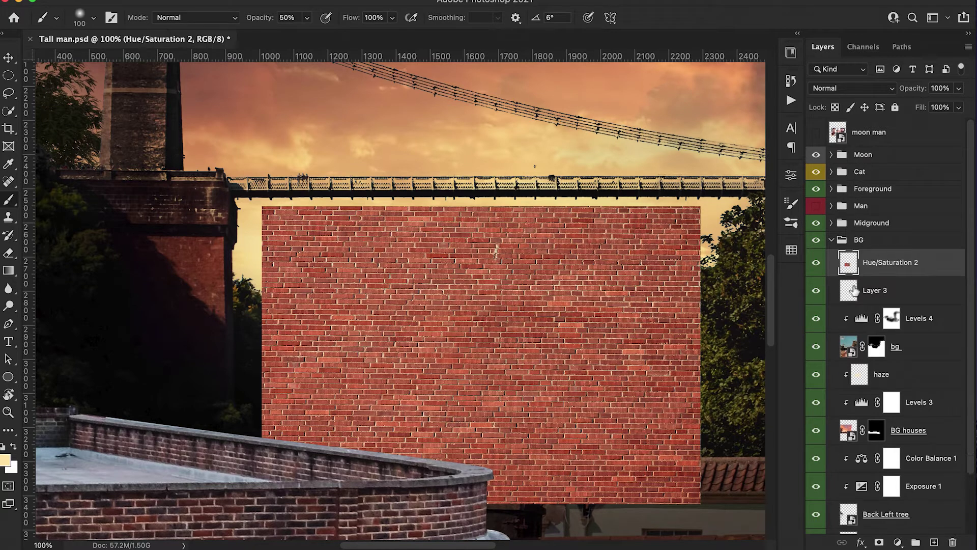
{"action": "right_click", "coordinate": [880, 273]}
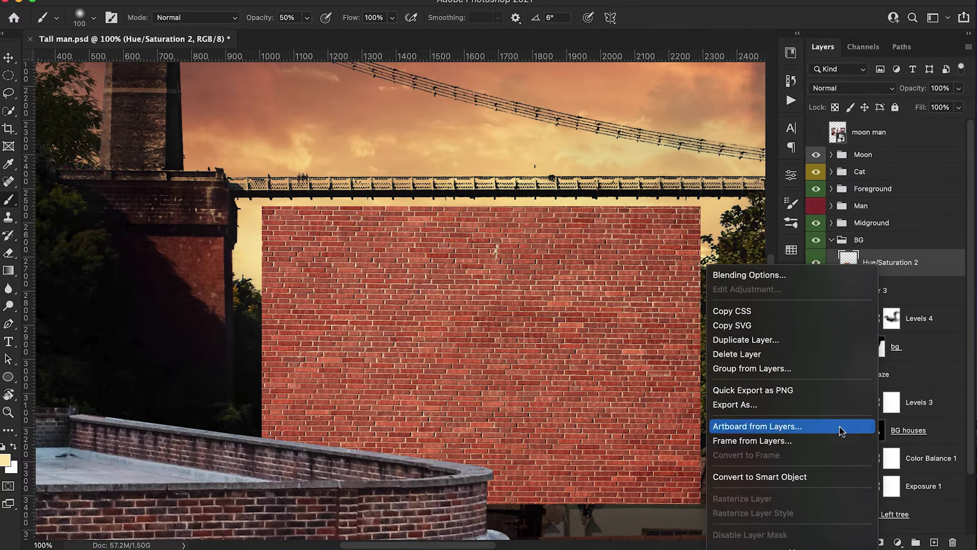
{"action": "left_click", "coordinate": [845, 475]}
Step: Rename the merged brick wall layer "bricks"
{"action": "double_click", "coordinate": [876, 261]}
{"action": "type", "text": "bricks"}
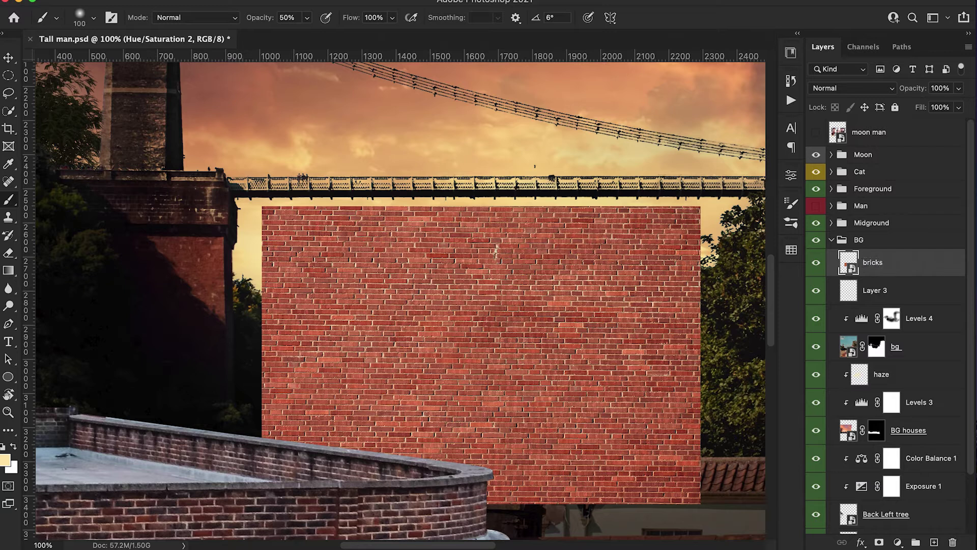
{"action": "key", "text": "Return"}
Step: Lower the bricks layer's opacity to 29% and move it onto the wall beneath the bridge tower
{"action": "key", "text": "ctrl+t"}
{"action": "left_click_drag", "start_coordinate": [911, 89], "coordinate": [875, 90]}
{"action": "left_click_drag", "start_coordinate": [614, 329], "coordinate": [131, 359]}
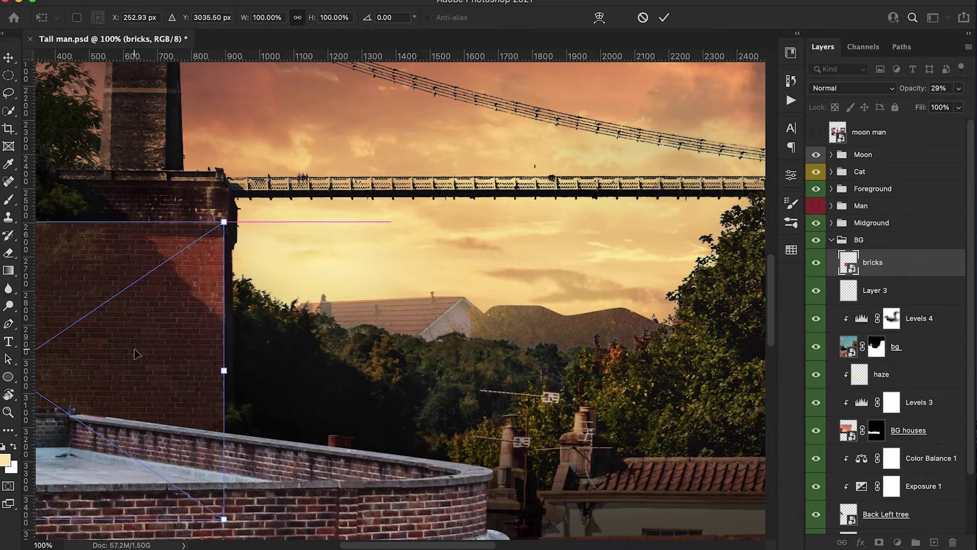
{"action": "left_click_drag", "start_coordinate": [219, 237], "coordinate": [225, 234]}
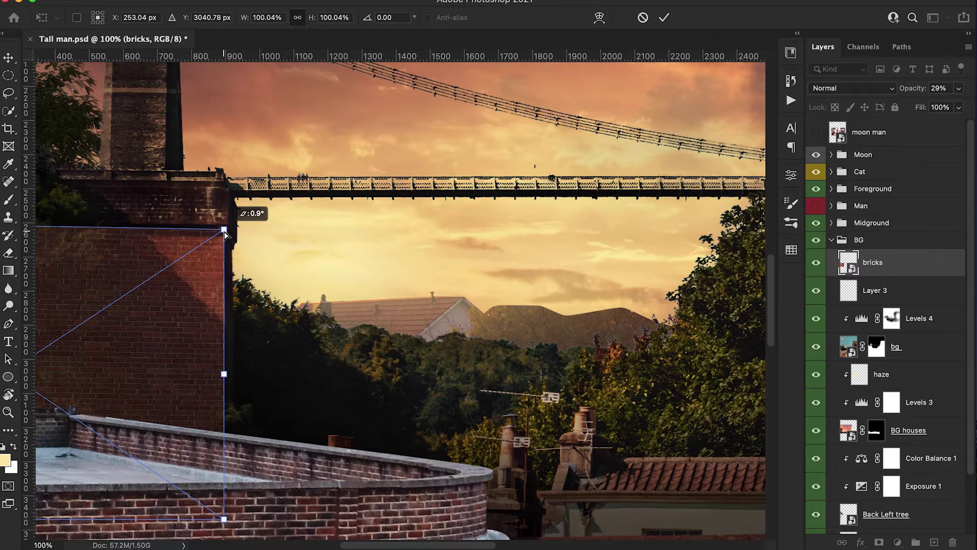
Step: Distort the bricks' corners to match the perspective of the bridge tower's base, at about 60% width and 66% height
{"action": "scroll", "coordinate": [225, 234], "scroll_direction": "left", "scroll_amount": 6}
{"action": "left_click_drag", "start_coordinate": [96, 213], "coordinate": [201, 220]}
{"action": "left_click_drag", "start_coordinate": [95, 508], "coordinate": [197, 468]}
{"action": "left_click_drag", "start_coordinate": [535, 509], "coordinate": [537, 454]}
{"action": "left_click_drag", "start_coordinate": [196, 466], "coordinate": [219, 448]}
{"action": "left_click_drag", "start_coordinate": [198, 219], "coordinate": [241, 216]}
{"action": "left_click_drag", "start_coordinate": [221, 449], "coordinate": [240, 427]}
{"action": "left_click_drag", "start_coordinate": [537, 455], "coordinate": [538, 417]}
{"action": "left_click_drag", "start_coordinate": [240, 427], "coordinate": [257, 408]}
{"action": "left_click_drag", "start_coordinate": [240, 217], "coordinate": [279, 216]}
{"action": "left_click_drag", "start_coordinate": [257, 409], "coordinate": [275, 394]}
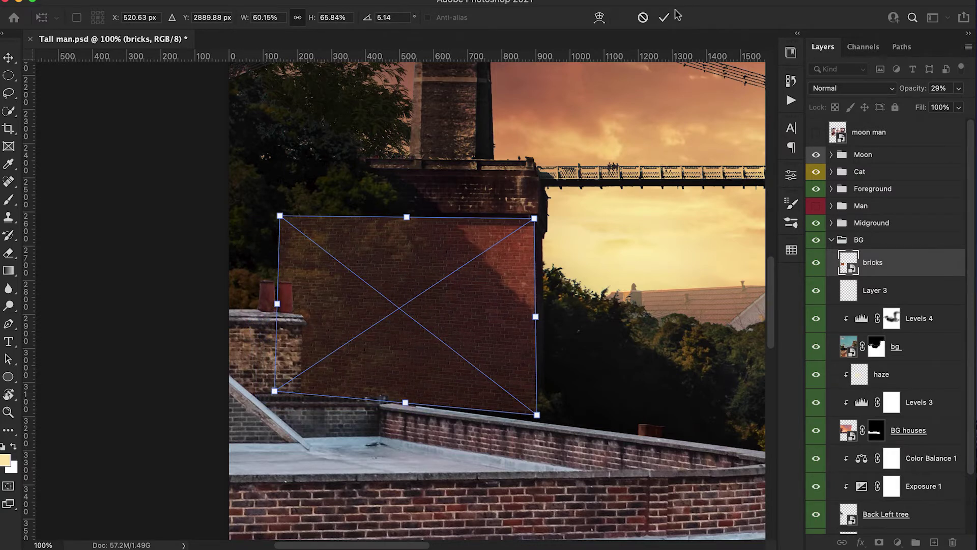
{"action": "left_click", "coordinate": [665, 17]}
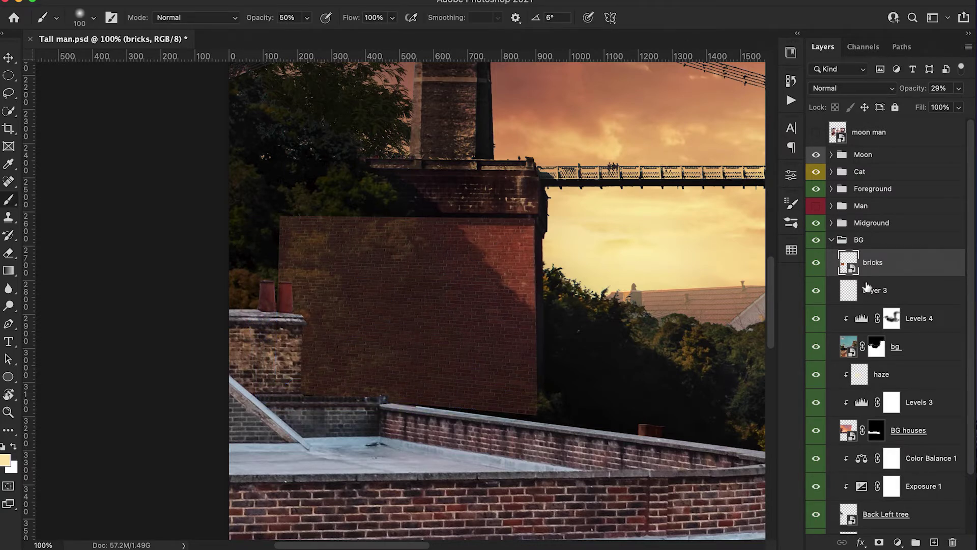
Step: Set the bricks layer's opacity to 100% and add a layer mask to it
{"action": "left_click_drag", "start_coordinate": [912, 92], "coordinate": [951, 92]}
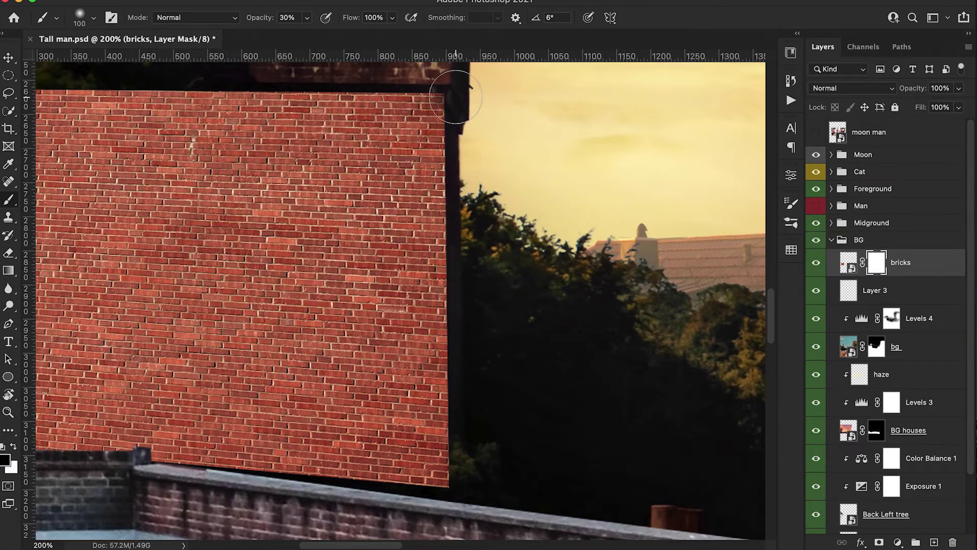
{"action": "scroll", "coordinate": [484, 365], "scroll_direction": "down", "scroll_amount": 3}
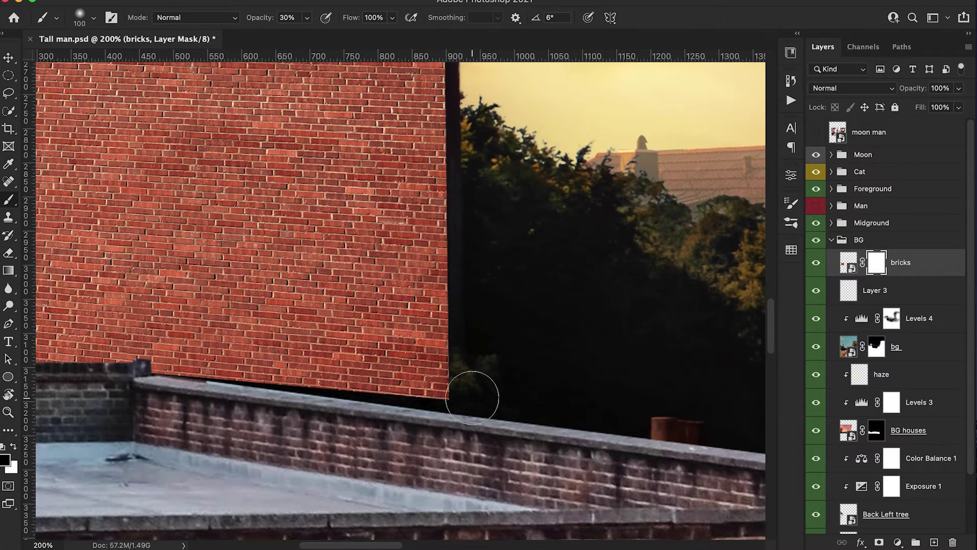
Step: Soften the right and bottom edges of the bricks by painting black on the mask with a 40 px brush at 30% opacity
{"action": "key", "text": "bracketleft"}
{"action": "key", "text": "bracketleft"}
{"action": "key", "text": "bracketleft"}
{"action": "key", "text": "bracketleft"}
{"action": "key", "text": "bracketleft"}
{"action": "key", "text": "bracketleft"}
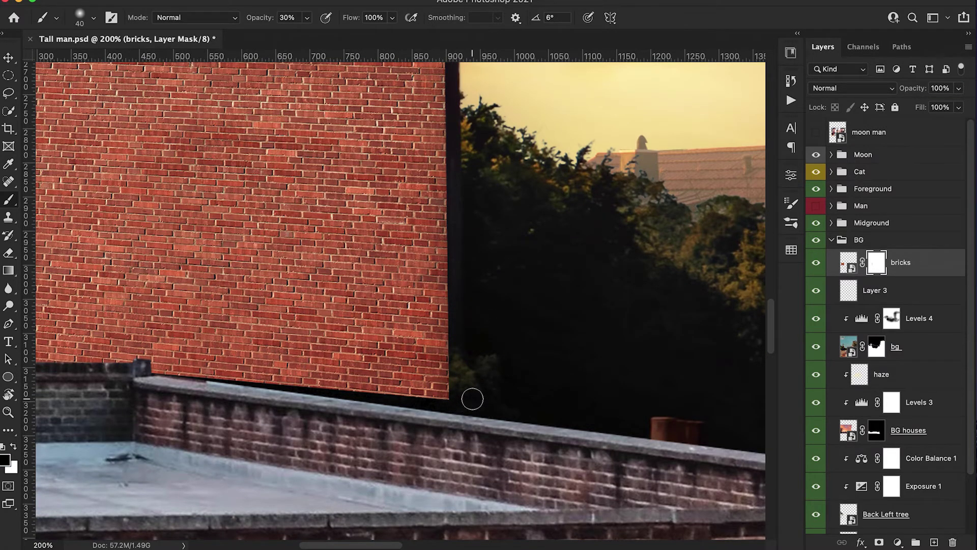
{"action": "scroll", "coordinate": [457, 357], "scroll_direction": "up", "scroll_amount": 5}
{"action": "left_click", "coordinate": [454, 165], "text": "shift"}
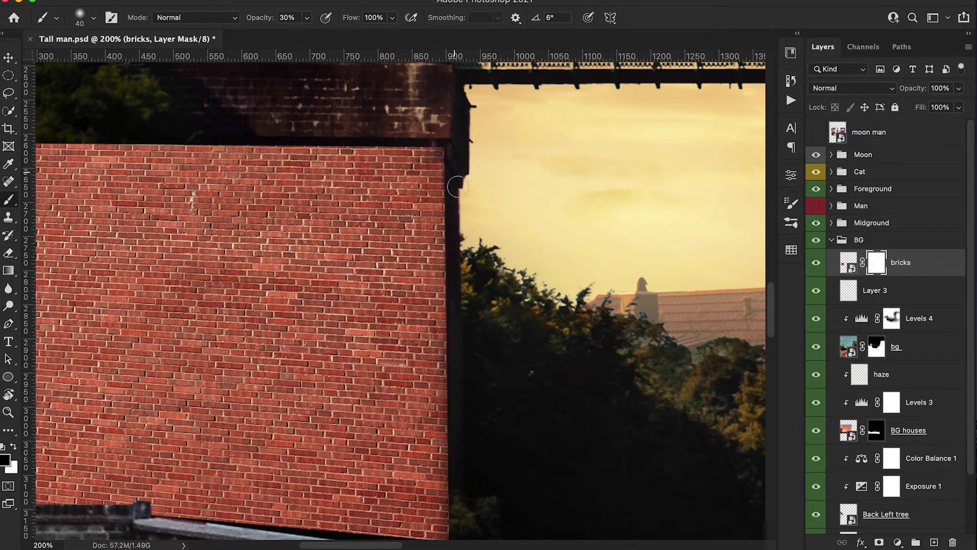
{"action": "left_click", "coordinate": [453, 400], "text": "shift"}
{"action": "scroll", "coordinate": [452, 407], "scroll_direction": "down", "scroll_amount": 4}
{"action": "left_click", "coordinate": [449, 425], "text": "shift"}
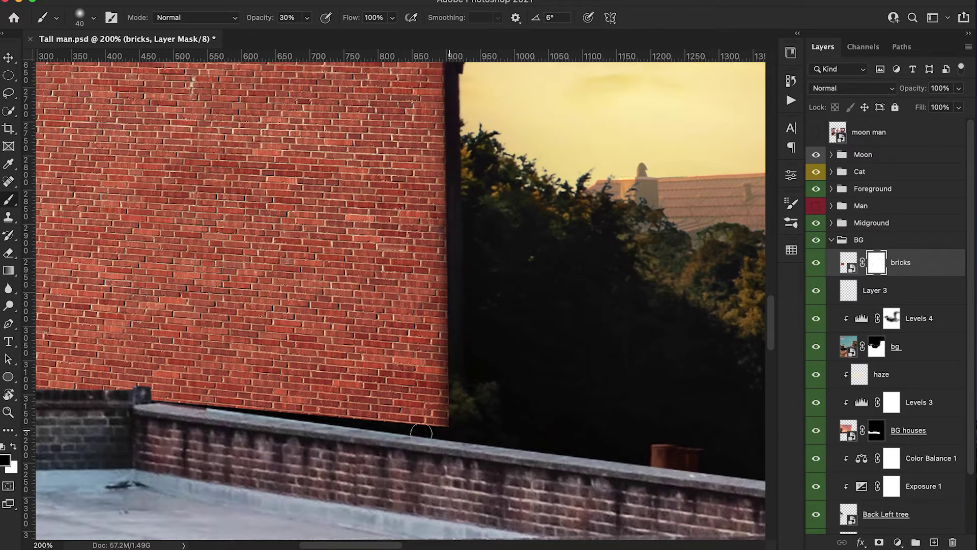
{"action": "left_click", "coordinate": [140, 407], "text": "shift"}
{"action": "left_click", "coordinate": [454, 429], "text": "shift"}
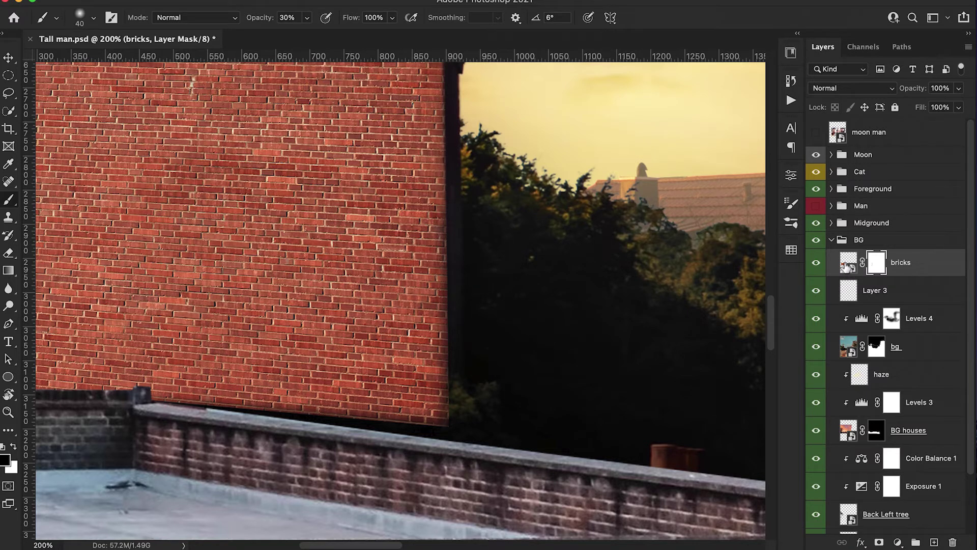
Step: Stretch the bricks downward to about 107% height with a slight skew so they reach the rooftop parapet
{"action": "left_click", "coordinate": [847, 265]}
{"action": "key", "text": "super+t"}
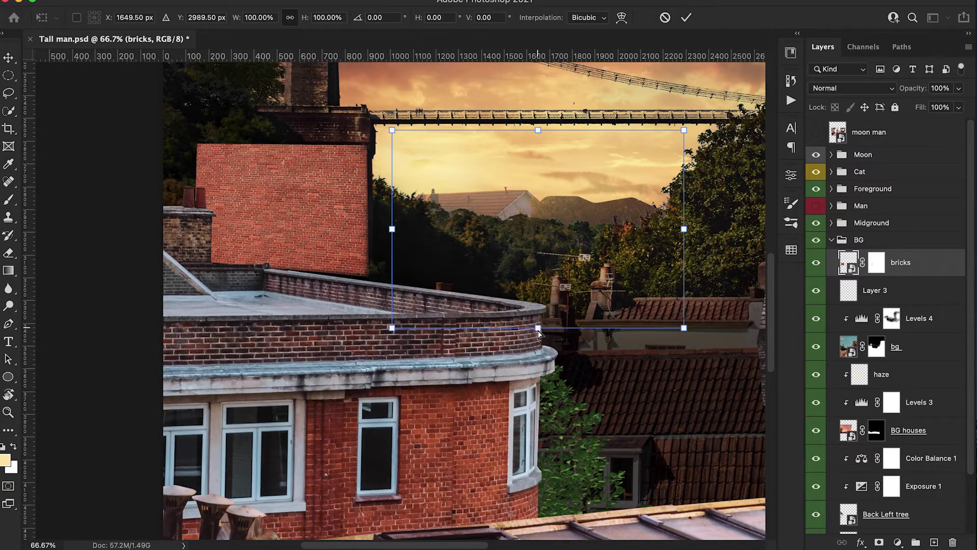
{"action": "left_click_drag", "start_coordinate": [540, 331], "coordinate": [537, 344]}
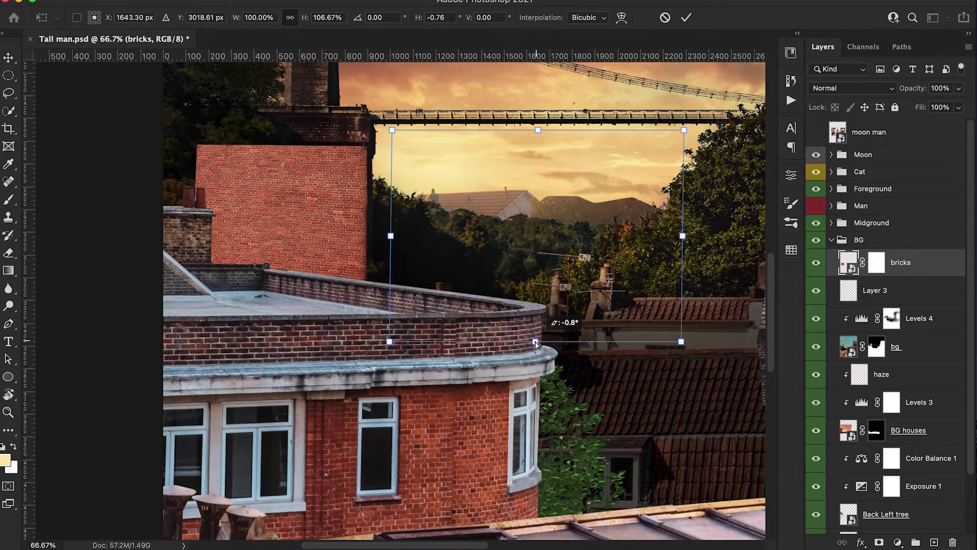
{"action": "key", "text": "Return"}
{"action": "key", "text": "b"}
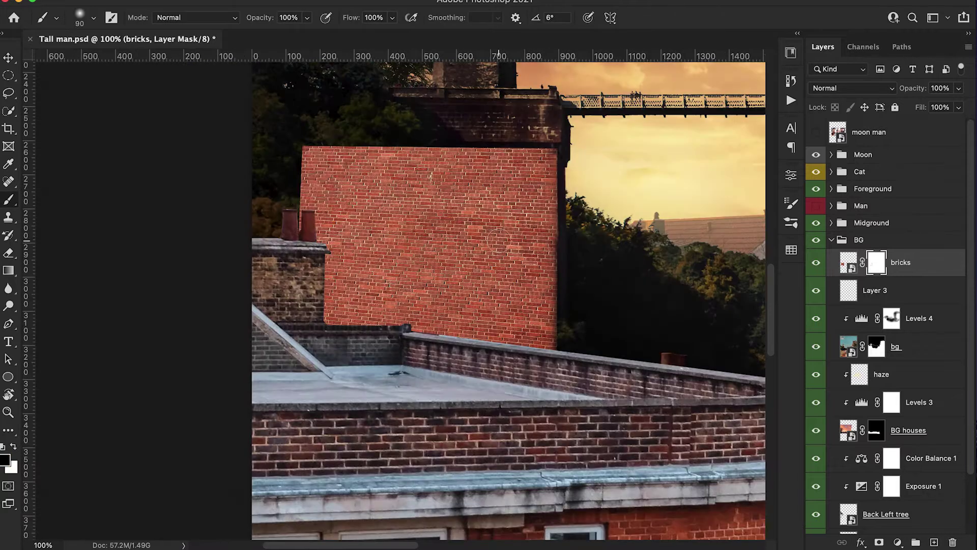
Step: Mask out the left side of the bricks along the dark trees with a 90 px black brush at 100% opacity
{"action": "mouse_move", "coordinate": [328, 140]}
{"action": "left_mouse_down"}
{"action": "mouse_move", "coordinate": [290, 190]}
{"action": "mouse_move", "coordinate": [368, 122]}
{"action": "mouse_move", "coordinate": [318, 267]}
{"action": "mouse_move", "coordinate": [338, 340]}
{"action": "left_mouse_up"}
{"action": "mouse_move", "coordinate": [374, 163]}
{"action": "left_mouse_down"}
{"action": "mouse_move", "coordinate": [350, 213]}
{"action": "mouse_move", "coordinate": [348, 344]}
{"action": "left_mouse_up"}
{"action": "scroll", "coordinate": [233, 259], "scroll_direction": "right", "scroll_amount": 7}
{"action": "scroll", "coordinate": [233, 260], "scroll_direction": "up", "scroll_amount": 3}
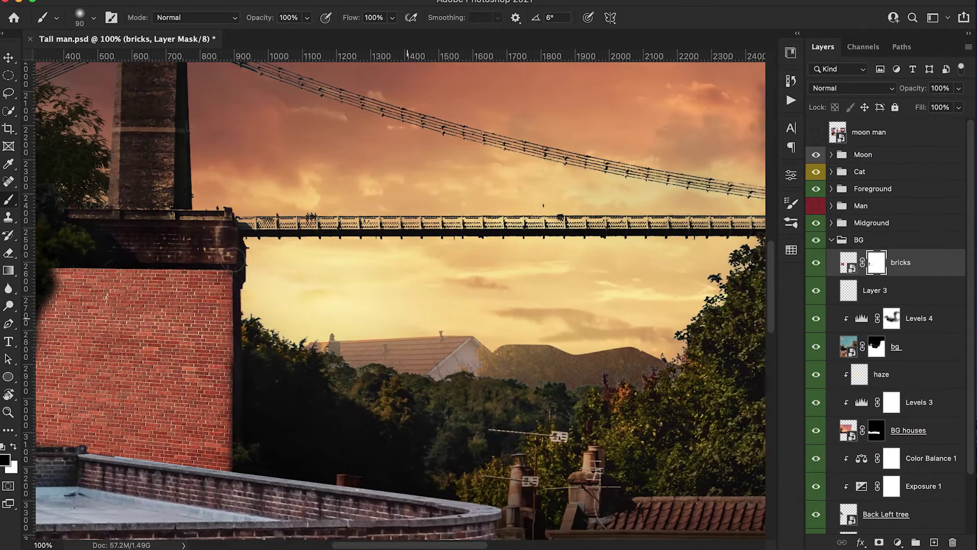
{"action": "scroll", "coordinate": [544, 366], "scroll_direction": "left", "scroll_amount": 5}
{"action": "scroll", "coordinate": [544, 366], "scroll_direction": "down", "scroll_amount": 1}
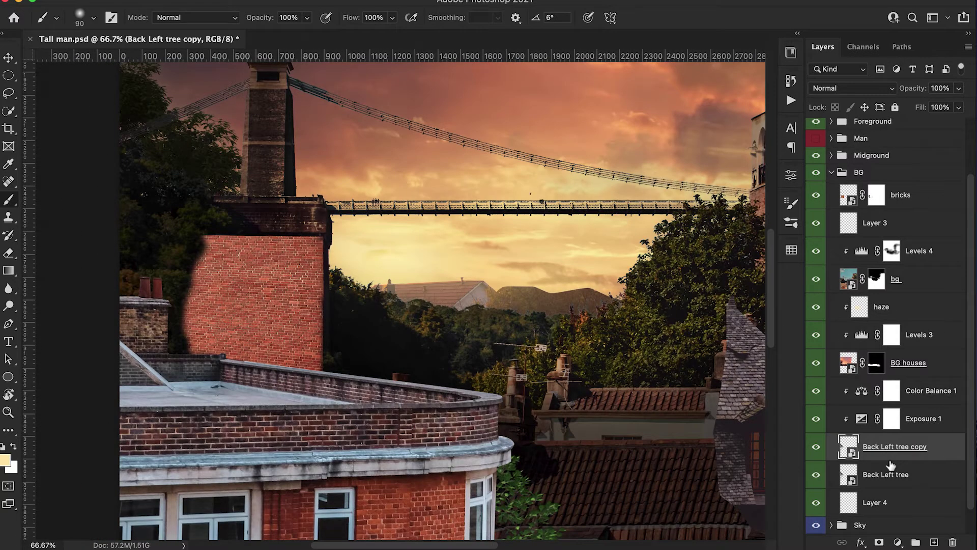
Step: Place the unclipped Back Left tree layer directly above Levels 4 and toggle its visibility to identify it
{"action": "left_click_drag", "start_coordinate": [875, 448], "coordinate": [872, 249]}
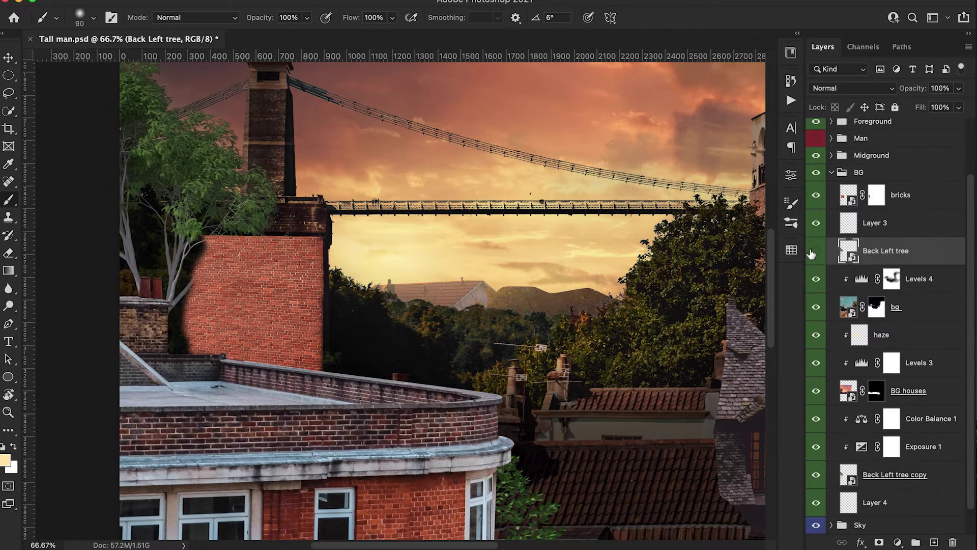
{"action": "left_click", "coordinate": [812, 254]}
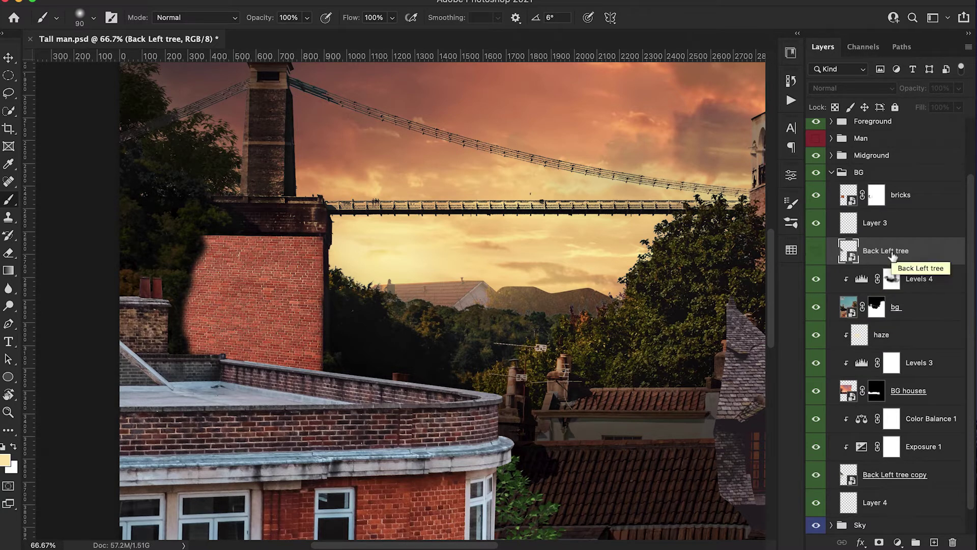
{"action": "left_click", "coordinate": [818, 255]}
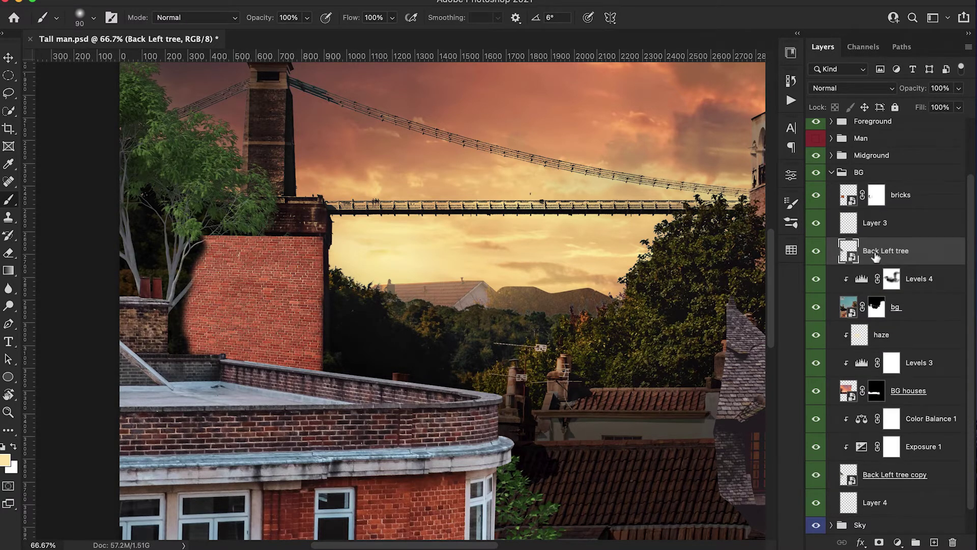
Step: Reposition the Back Left tree lower in the scene, behind the flat rooftop
{"action": "key", "text": "super+t"}
{"action": "scroll", "coordinate": [579, 241], "scroll_direction": "left", "scroll_amount": 4}
{"action": "left_click_drag", "start_coordinate": [522, 257], "coordinate": [456, 256]}
{"action": "left_click_drag", "start_coordinate": [333, 281], "coordinate": [417, 444]}
{"action": "key", "text": "Return"}
{"action": "key", "text": "b"}
Step: Place the Back Left tree layer above bricks and fit it over the wall's lower left, at about 98% scale and 2.6° rotation
{"action": "mouse_move", "coordinate": [896, 257]}
{"action": "left_mouse_down"}
{"action": "mouse_move", "coordinate": [902, 193]}
{"action": "mouse_move", "coordinate": [885, 197]}
{"action": "left_mouse_up"}
{"action": "key", "text": "super+t"}
{"action": "left_click_drag", "start_coordinate": [602, 367], "coordinate": [603, 392]}
{"action": "left_click_drag", "start_coordinate": [386, 451], "coordinate": [353, 467]}
{"action": "left_click_drag", "start_coordinate": [564, 358], "coordinate": [562, 348]}
{"action": "key", "text": "Return"}
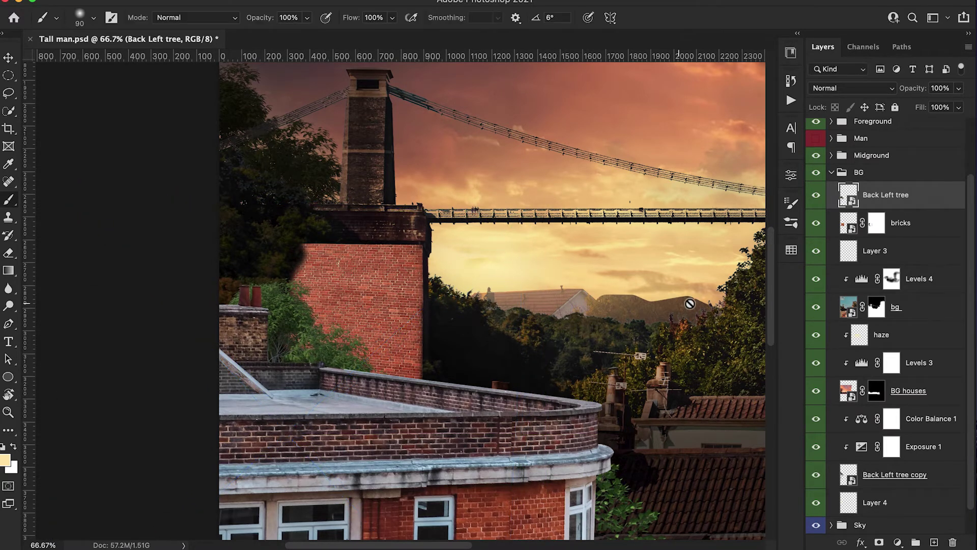
Step: Duplicate the Back Left tree layer and try shifting the copy up and to the left
{"action": "key", "text": "ctrl+j"}
{"action": "key", "text": "ctrl+t"}
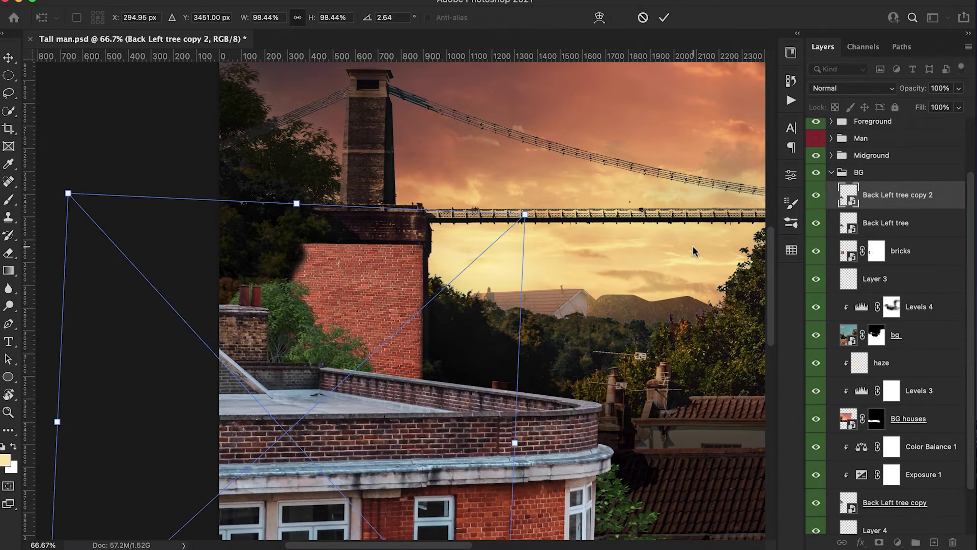
{"action": "left_click_drag", "start_coordinate": [301, 321], "coordinate": [288, 296]}
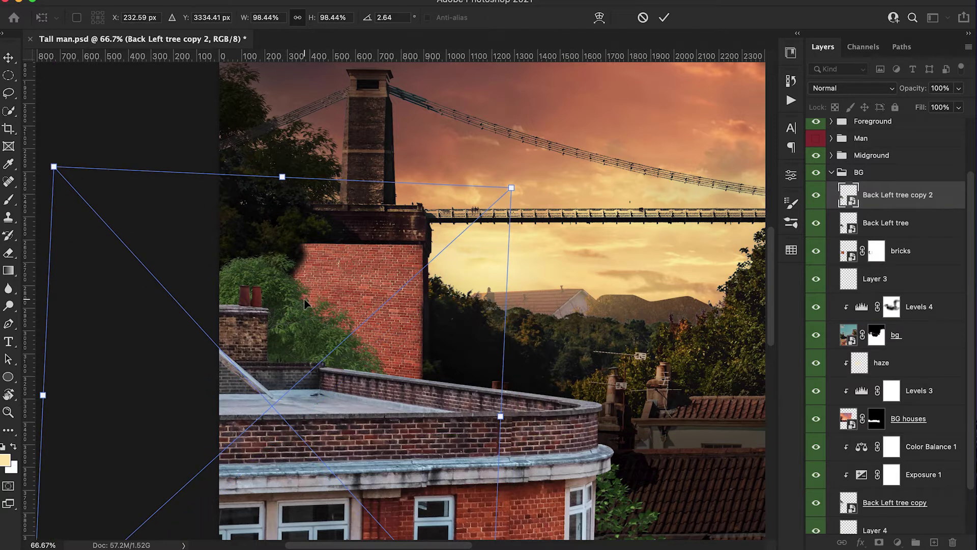
{"action": "left_click", "coordinate": [643, 17]}
Step: Flip the Back Left tree layer horizontally and reposition it up and to the left beside the brick wall
{"action": "left_click", "coordinate": [894, 226]}
{"action": "key", "text": "ctrl+t"}
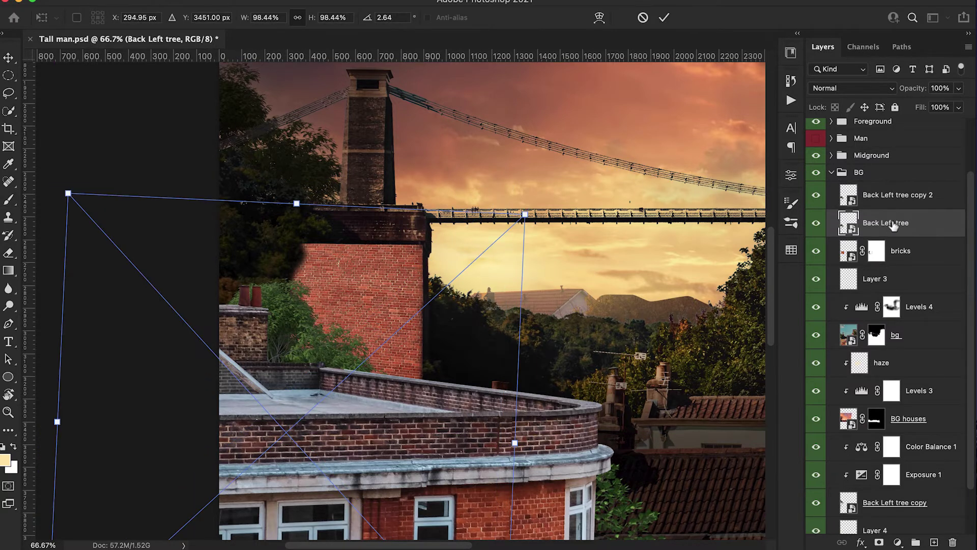
{"action": "right_click", "coordinate": [285, 315]}
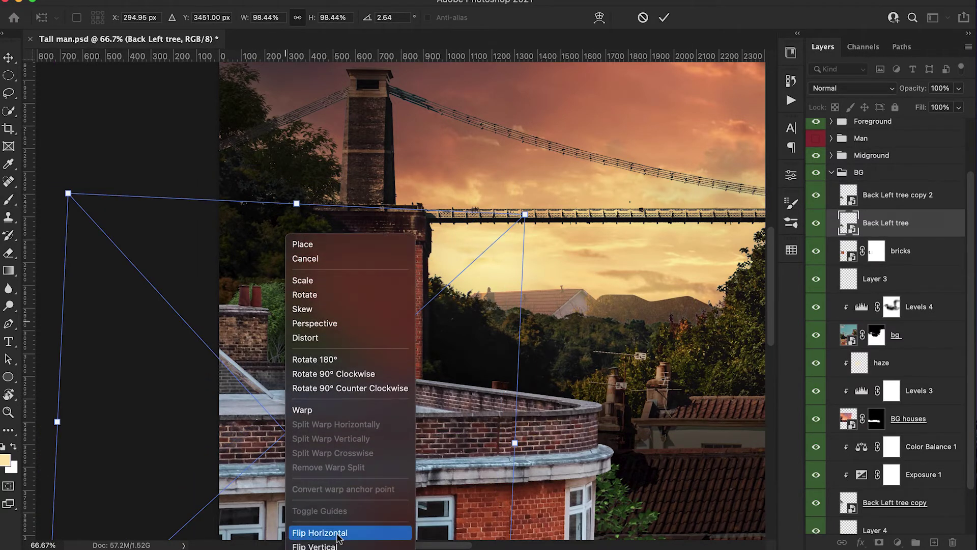
{"action": "left_click", "coordinate": [315, 530]}
{"action": "left_click_drag", "start_coordinate": [339, 371], "coordinate": [267, 300]}
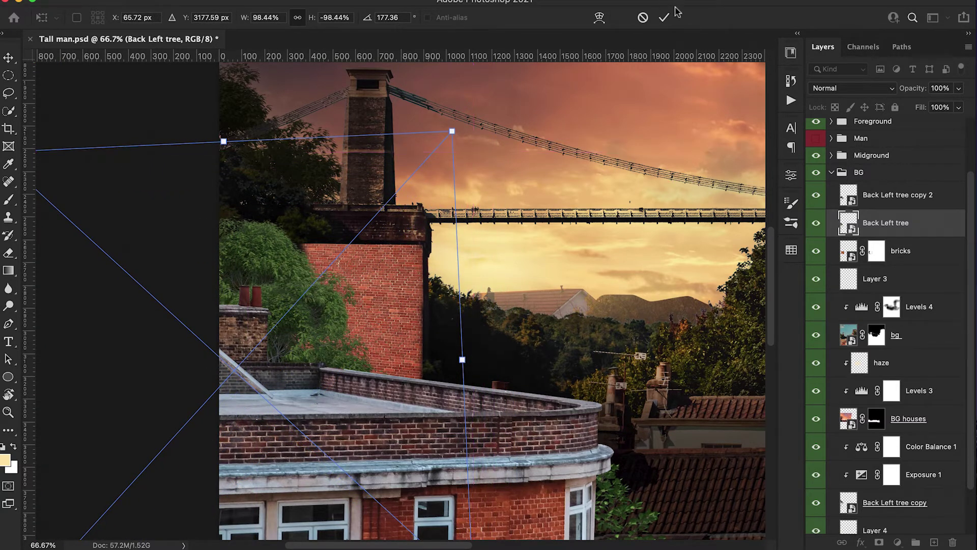
{"action": "left_click", "coordinate": [664, 18]}
{"action": "key", "text": "b"}
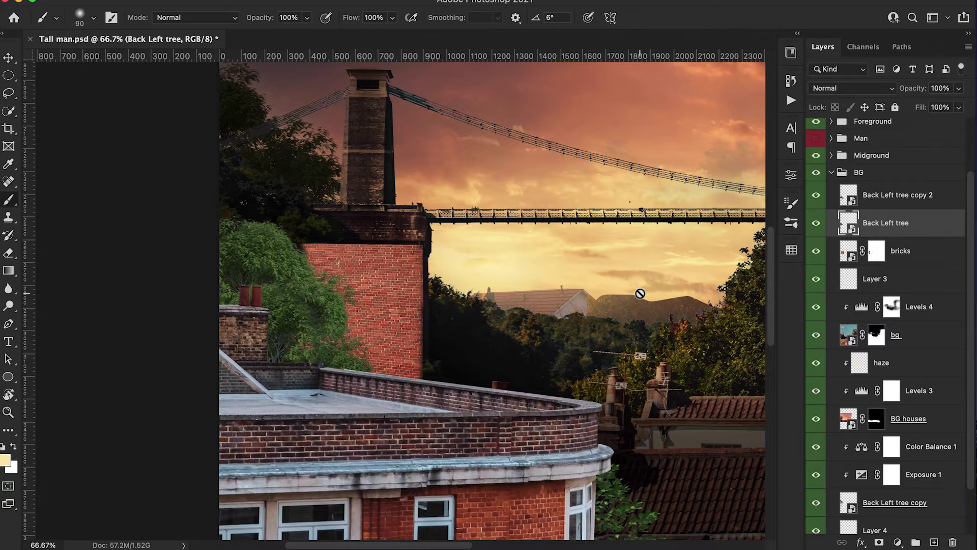
Step: Group the Back Left tree and Back Left tree copy 2 layers into a group named Left trees
{"action": "left_click", "coordinate": [935, 199], "text": "shift"}
{"action": "key", "text": "super+g"}
{"action": "double_click", "coordinate": [886, 191]}
{"action": "type", "text": "Left trees"}
{"action": "key", "text": "Return"}
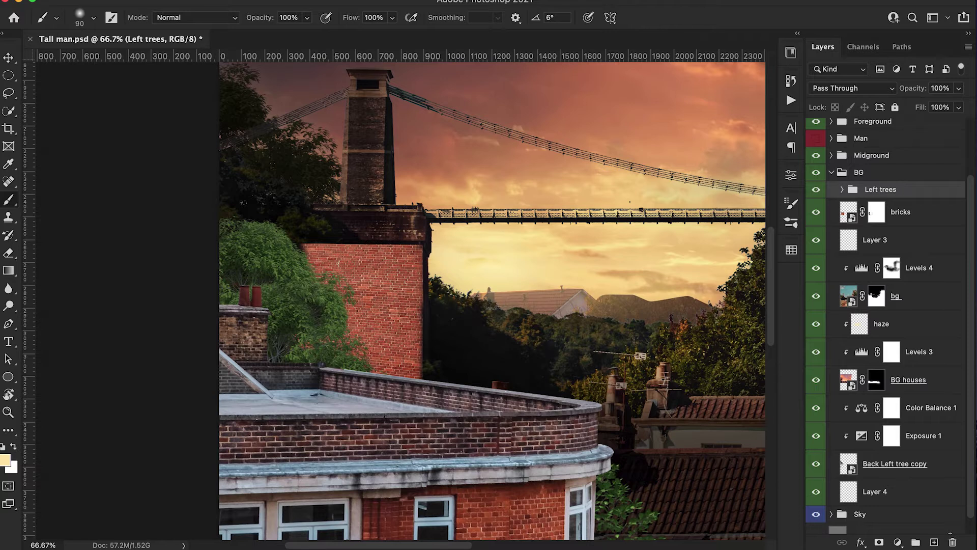
Step: Add an Exposure adjustment clipped to the bricks layer and lower its exposure to darken the wall
{"action": "scroll", "coordinate": [727, 292], "scroll_direction": "down", "scroll_amount": 1}
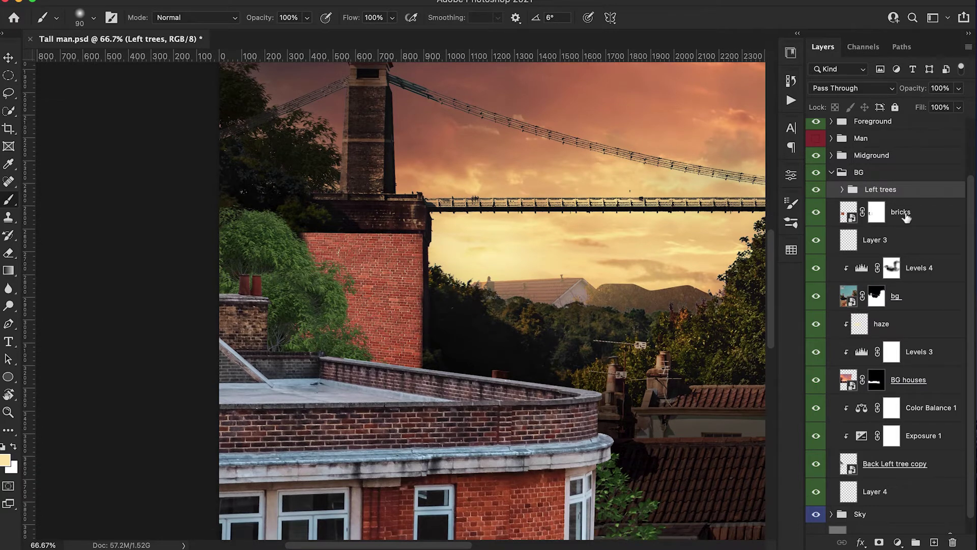
{"action": "left_click", "coordinate": [906, 217]}
{"action": "left_click", "coordinate": [898, 542]}
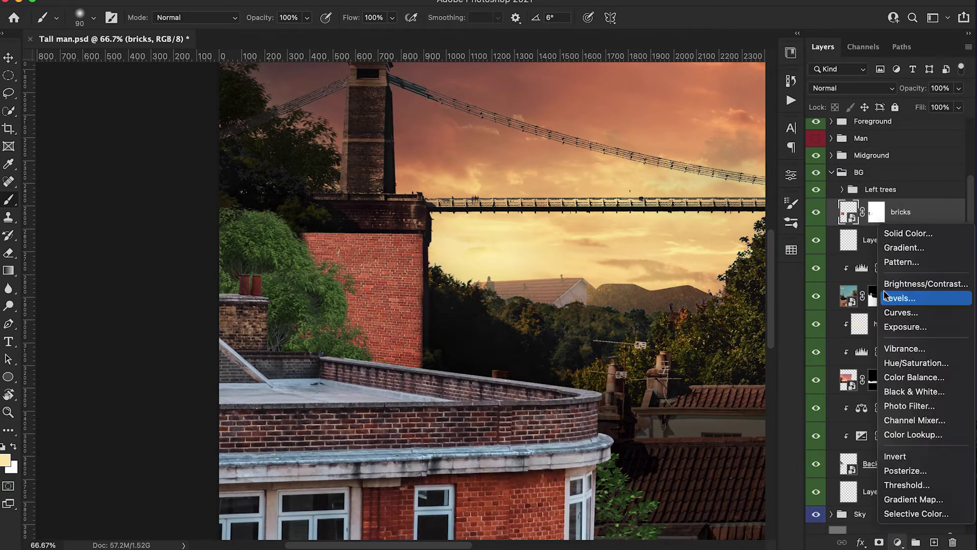
{"action": "left_click", "coordinate": [885, 325]}
{"action": "left_click", "coordinate": [852, 225], "text": "alt"}
{"action": "scroll", "coordinate": [351, 364], "scroll_direction": "right", "scroll_amount": 4}
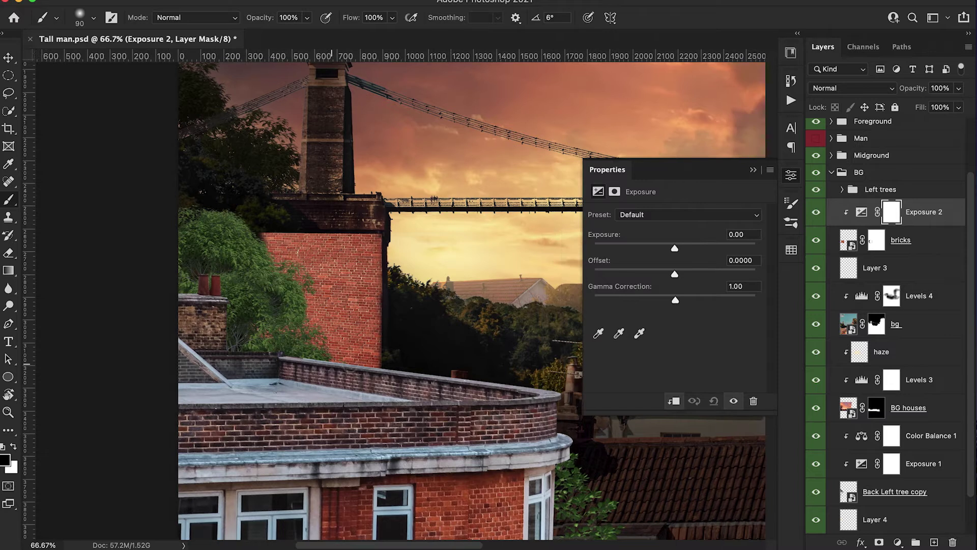
{"action": "left_click_drag", "start_coordinate": [675, 249], "coordinate": [634, 248]}
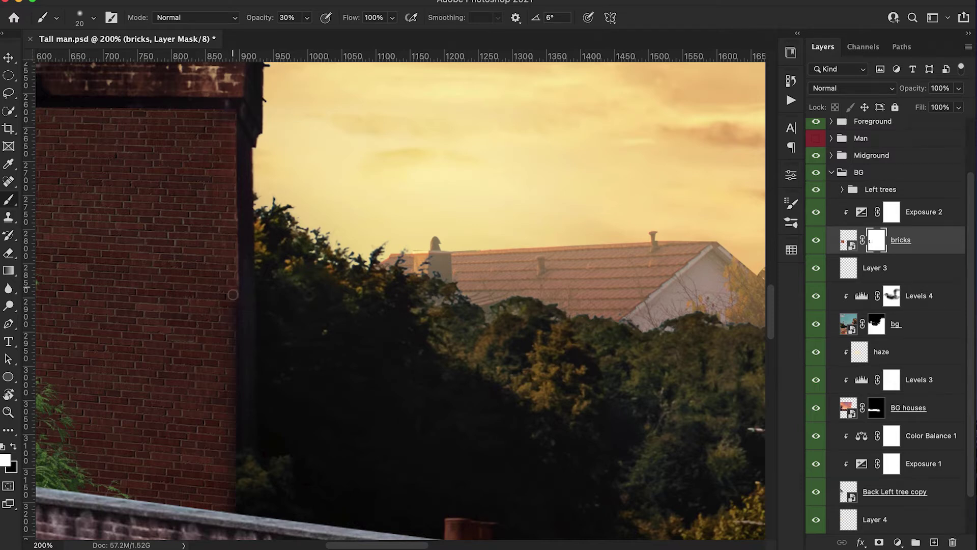
Step: Expand the Left trees group and duplicate the Back Left tree copy 2 layer
{"action": "key", "text": "ctrl+minus"}
{"action": "key", "text": "ctrl+minus"}
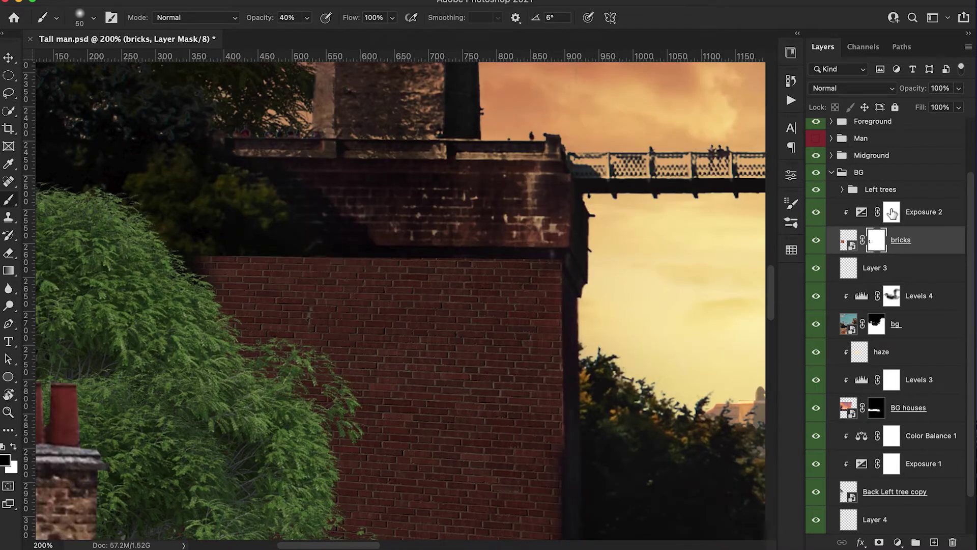
{"action": "left_click", "coordinate": [841, 190]}
{"action": "left_click", "coordinate": [884, 213]}
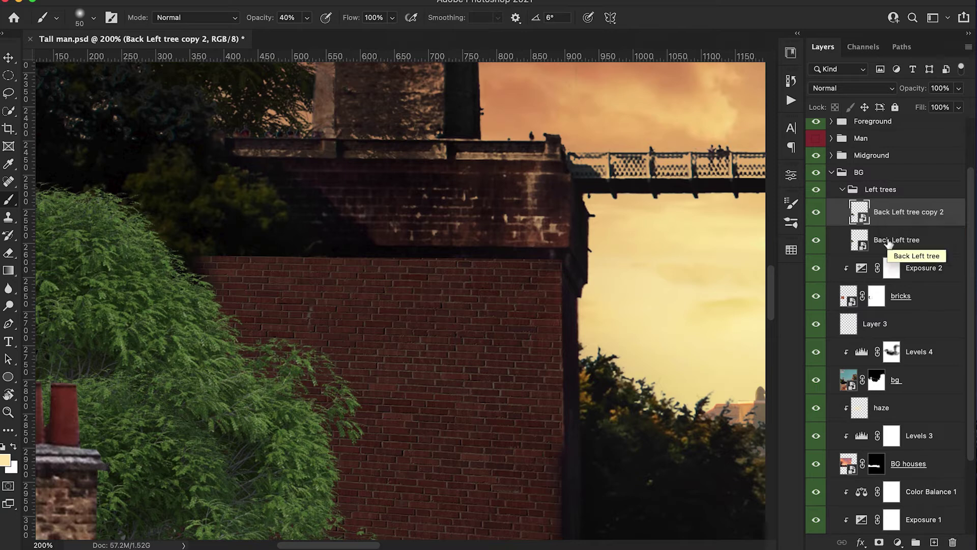
{"action": "left_click", "coordinate": [888, 241]}
{"action": "left_click", "coordinate": [897, 213]}
{"action": "key", "text": "ctrl+j"}
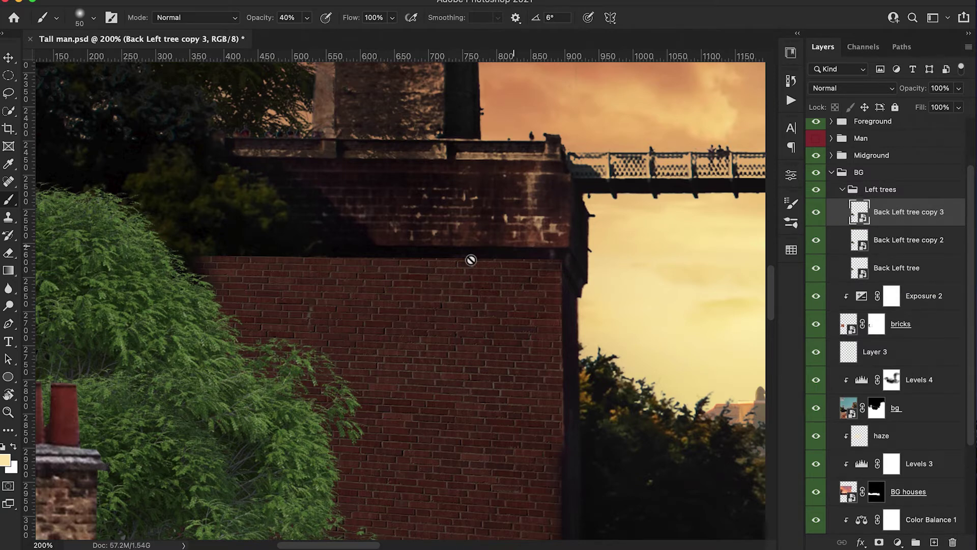
Step: Scale the duplicated tree to about 72%, fit it over the wall's upper left, and place its layer directly below Back Left tree
{"action": "scroll", "coordinate": [468, 257], "scroll_direction": "left", "scroll_amount": 3}
{"action": "key", "text": "ctrl+t"}
{"action": "left_click_drag", "start_coordinate": [409, 315], "coordinate": [288, 44]}
{"action": "key", "text": "ctrl+minus"}
{"action": "left_click_drag", "start_coordinate": [644, 75], "coordinate": [548, 153]}
{"action": "left_click_drag", "start_coordinate": [366, 355], "coordinate": [389, 340]}
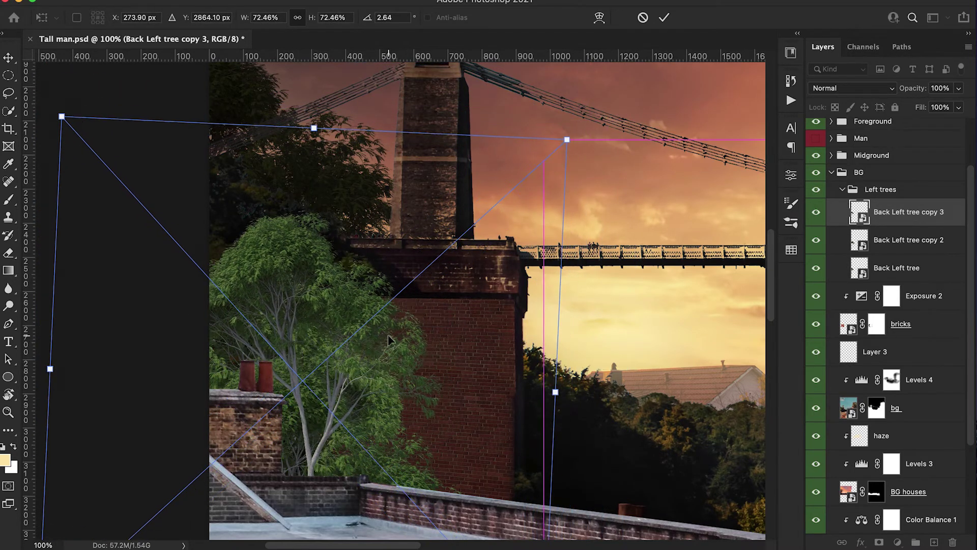
{"action": "key", "text": "Return"}
{"action": "left_click_drag", "start_coordinate": [909, 217], "coordinate": [904, 280]}
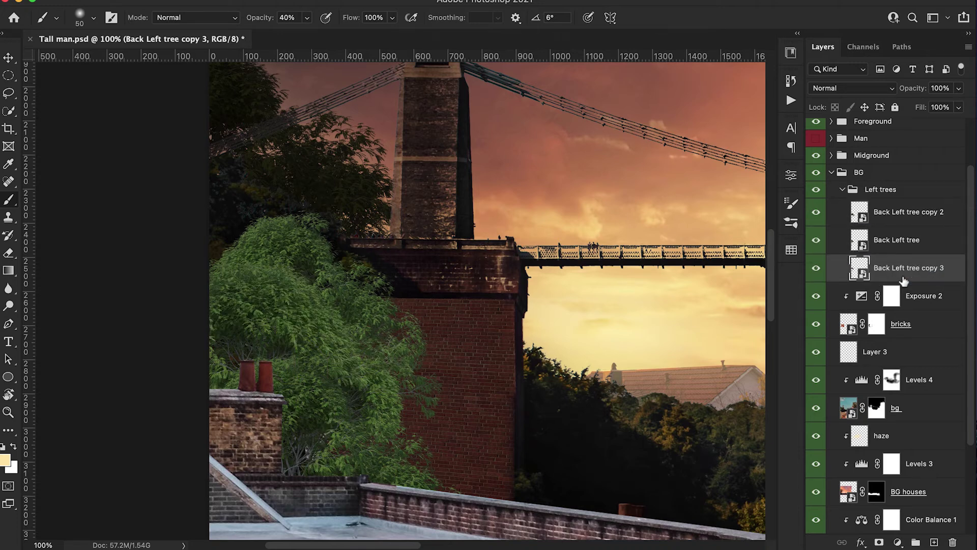
Step: Add a layer mask to Back Left tree copy 3, invert it to black, and make white the painting colour
{"action": "left_click", "coordinate": [880, 542]}
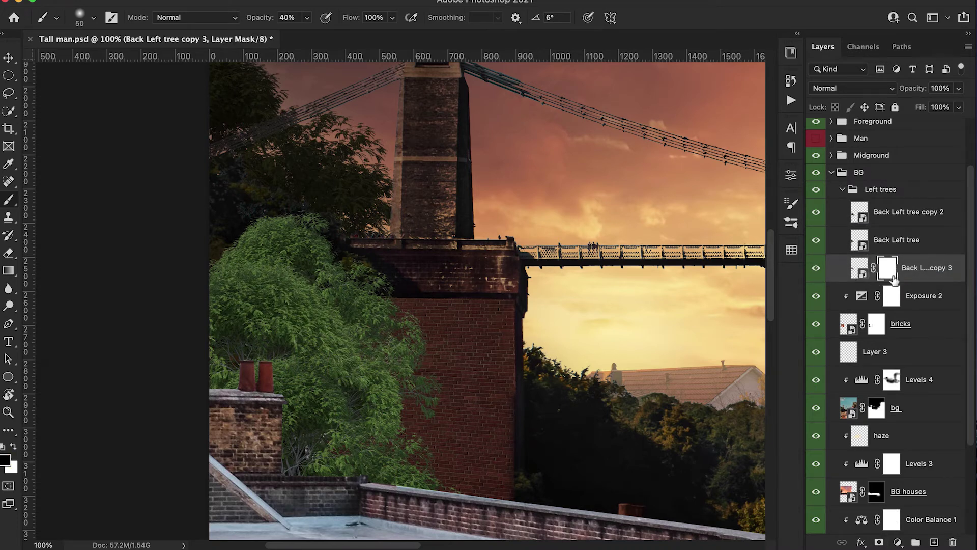
{"action": "key", "text": "ctrl+i"}
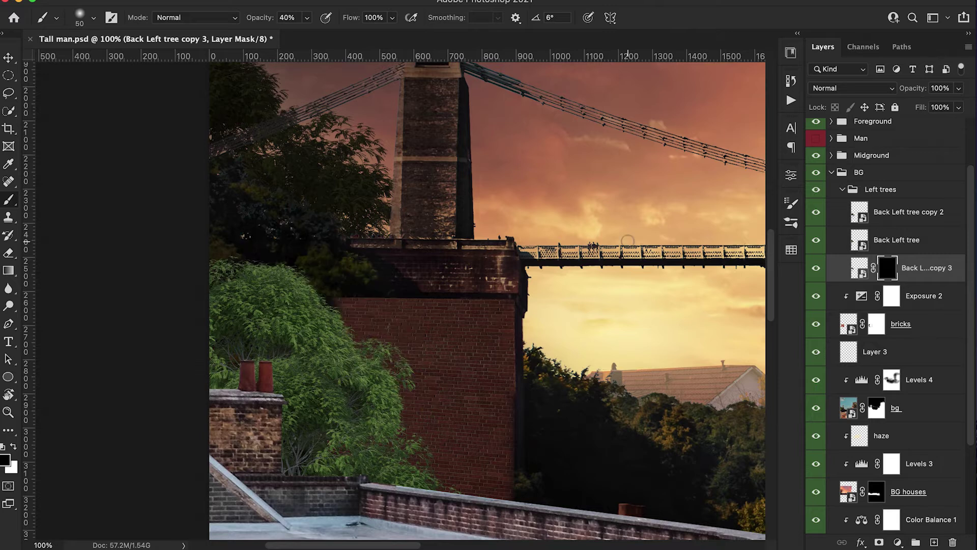
{"action": "key", "text": "x"}
Step: Paint white on the copy 3 mask with a 125 px Hard Round brush at 100% opacity to reveal foliage along the wall's upper left
{"action": "left_click", "coordinate": [80, 19]}
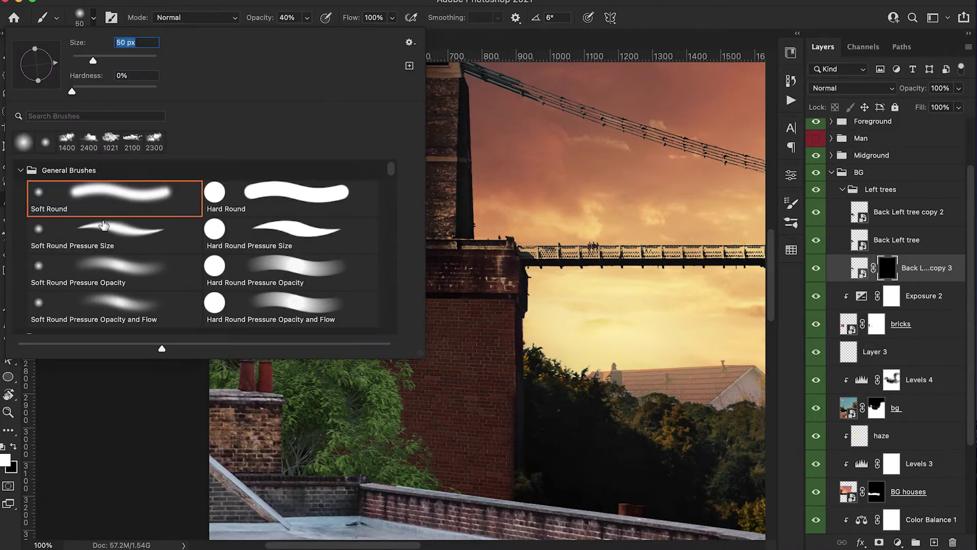
{"action": "double_click", "coordinate": [251, 193]}
{"action": "key", "text": "0"}
{"action": "key", "text": "bracketright"}
{"action": "key", "text": "bracketright"}
{"action": "key", "text": "bracketright"}
{"action": "key", "text": "bracketright"}
{"action": "mouse_move", "coordinate": [295, 293]}
{"action": "left_mouse_down"}
{"action": "mouse_move", "coordinate": [360, 299]}
{"action": "mouse_move", "coordinate": [354, 322]}
{"action": "mouse_move", "coordinate": [376, 315]}
{"action": "mouse_move", "coordinate": [360, 338]}
{"action": "left_mouse_up"}
{"action": "mouse_move", "coordinate": [303, 286]}
{"action": "left_mouse_down"}
{"action": "mouse_move", "coordinate": [249, 380]}
{"action": "mouse_move", "coordinate": [381, 290]}
{"action": "mouse_move", "coordinate": [270, 293]}
{"action": "mouse_move", "coordinate": [367, 262]}
{"action": "left_mouse_up"}
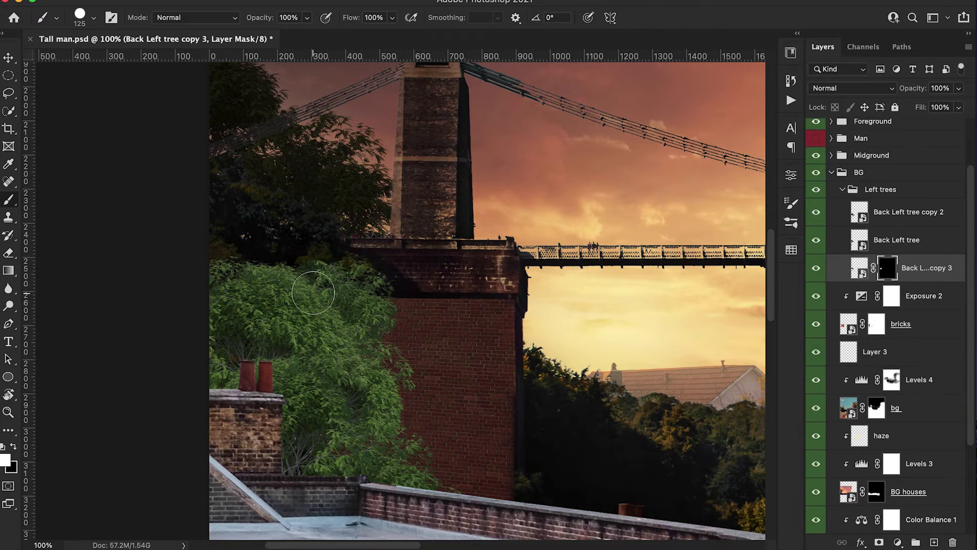
{"action": "left_click", "coordinate": [341, 264]}
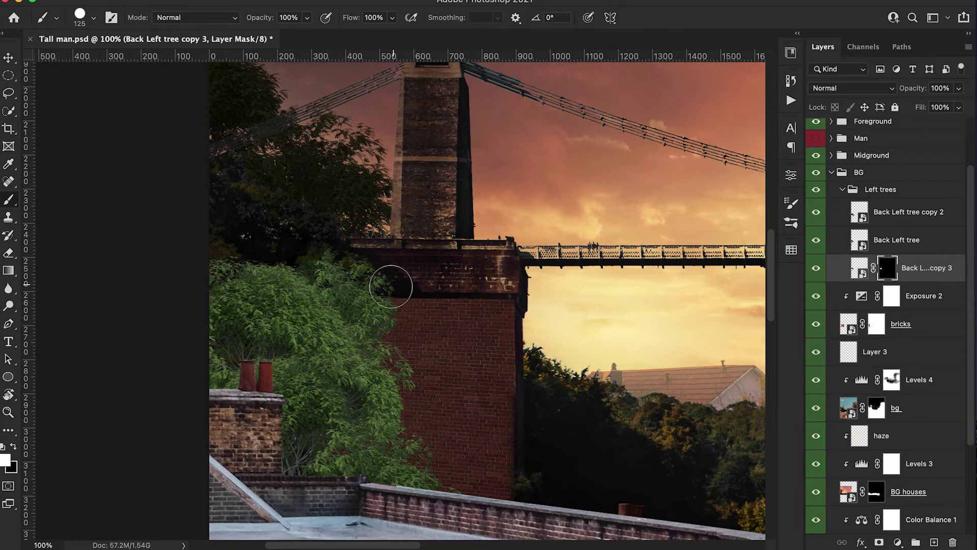
{"action": "left_click", "coordinate": [314, 267]}
{"action": "left_click", "coordinate": [294, 278]}
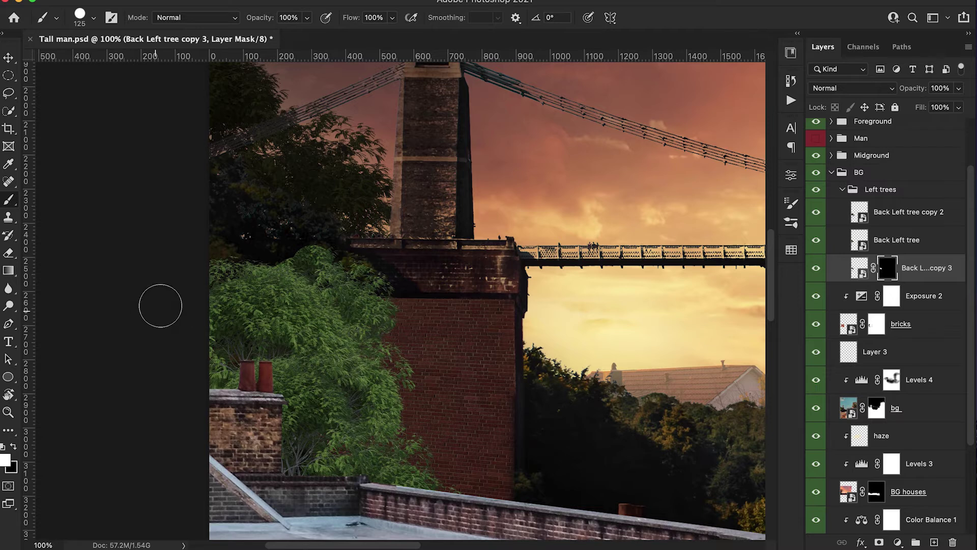
Step: Use the Branch 2 brush at 250 px, rotated to -105°, to break up the revealed foliage's rounded edges in black on the mask
{"action": "right_click", "coordinate": [160, 305]}
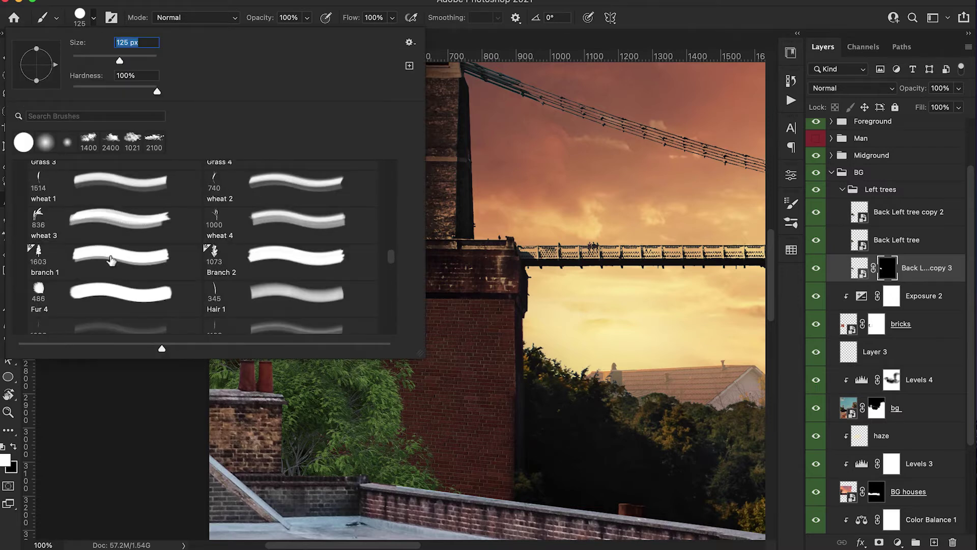
{"action": "left_click", "coordinate": [225, 253]}
{"action": "type", "text": "500"}
{"action": "key", "text": "Return"}
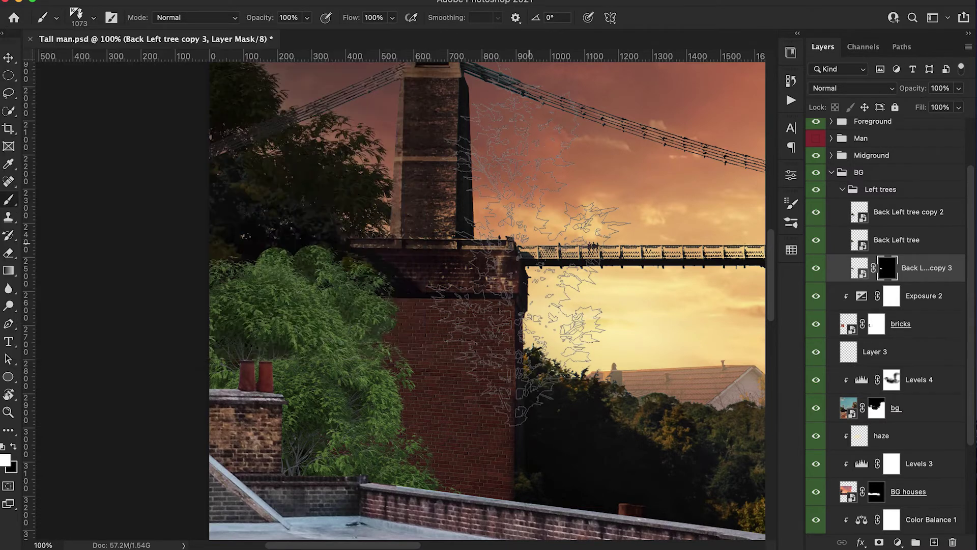
{"action": "key", "text": "bracketleft"}
{"action": "key", "text": "bracketleft"}
{"action": "key", "text": "bracketleft"}
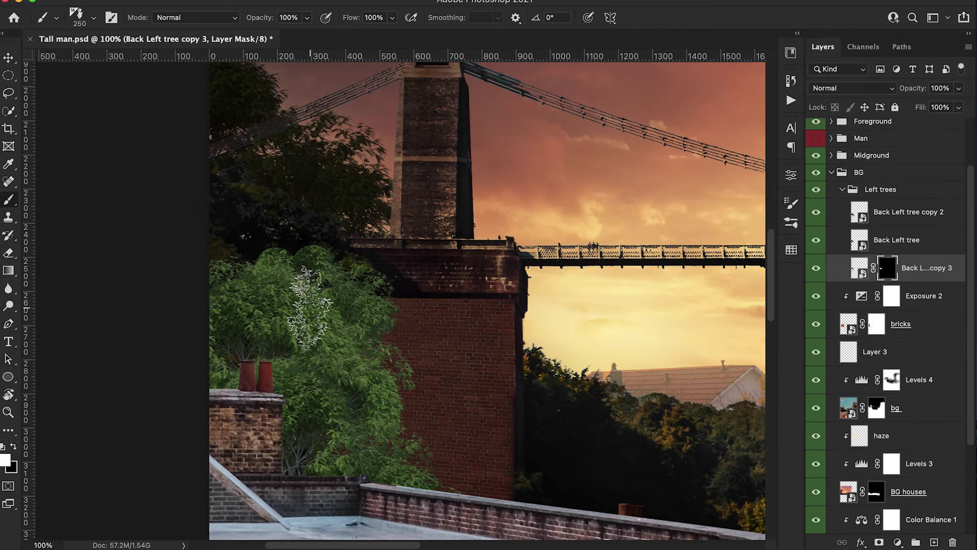
{"action": "key", "text": "x"}
{"action": "key", "text": "shift+Right"}
{"action": "key", "text": "shift+Right"}
{"action": "key", "text": "shift+Right"}
{"action": "key", "text": "shift+Right"}
{"action": "key", "text": "shift+Right"}
{"action": "key", "text": "shift+Right"}
{"action": "key", "text": "shift+Right"}
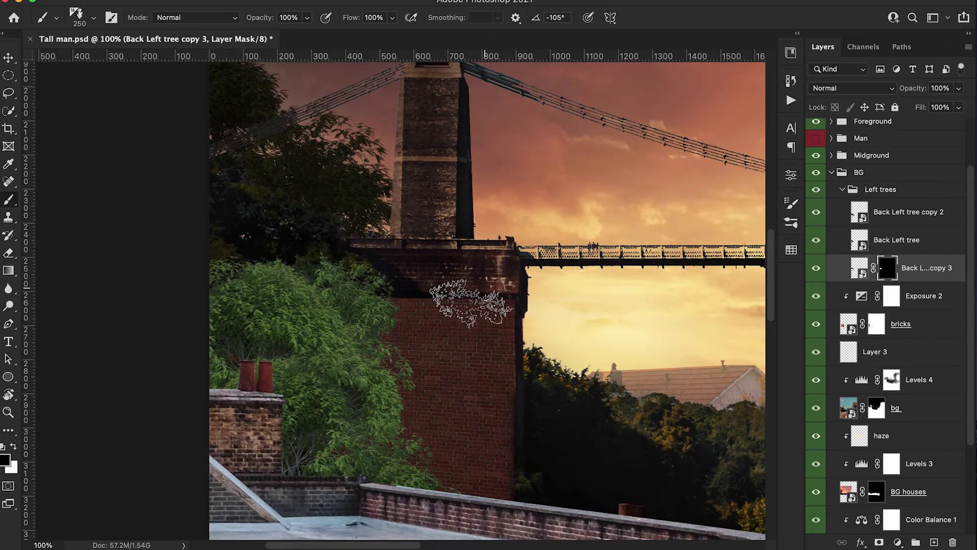
Step: Add a second Exposure adjustment clipped over the bricks, with exposure set to -3.87
{"action": "left_click", "coordinate": [898, 542]}
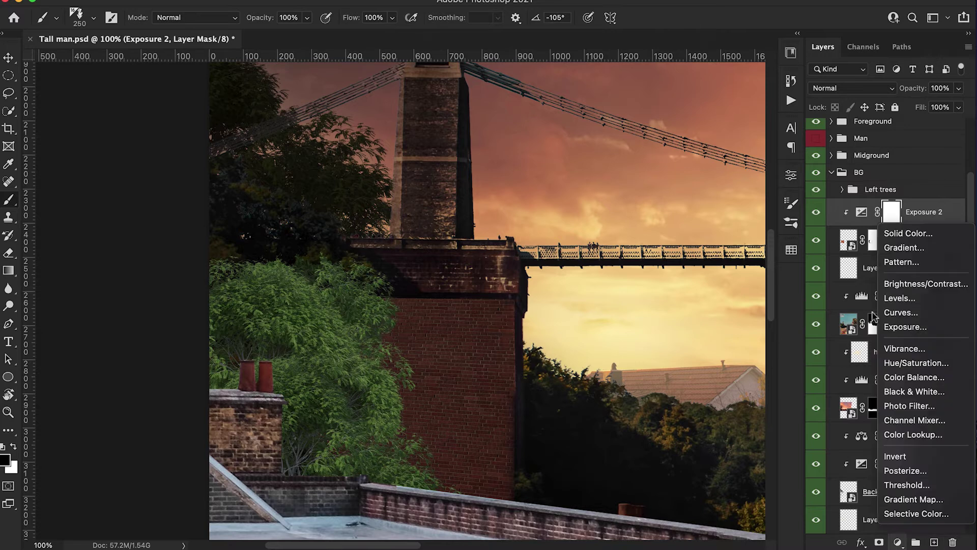
{"action": "left_click", "coordinate": [906, 327]}
{"action": "left_click", "coordinate": [852, 227], "text": "alt"}
{"action": "left_click_drag", "start_coordinate": [676, 249], "coordinate": [630, 256]}
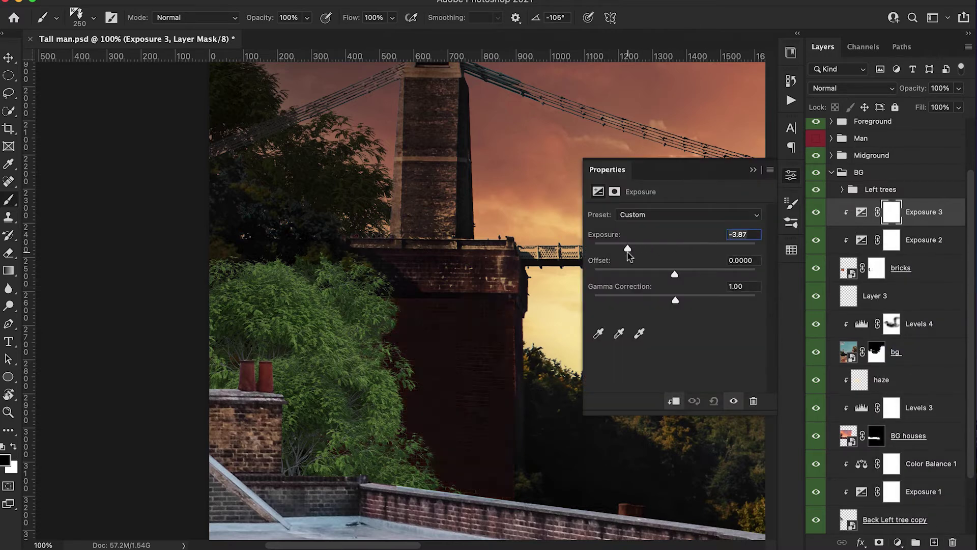
{"action": "left_click", "coordinate": [753, 170]}
Step: Invert the Exposure 3 mask and paint white with a 250 px soft brush to shade the wall beneath the stone ledge
{"action": "key", "text": "super+i"}
{"action": "left_click", "coordinate": [94, 18]}
{"action": "double_click", "coordinate": [69, 145]}
{"action": "key", "text": "x"}
{"action": "left_click_drag", "start_coordinate": [507, 270], "coordinate": [376, 272]}
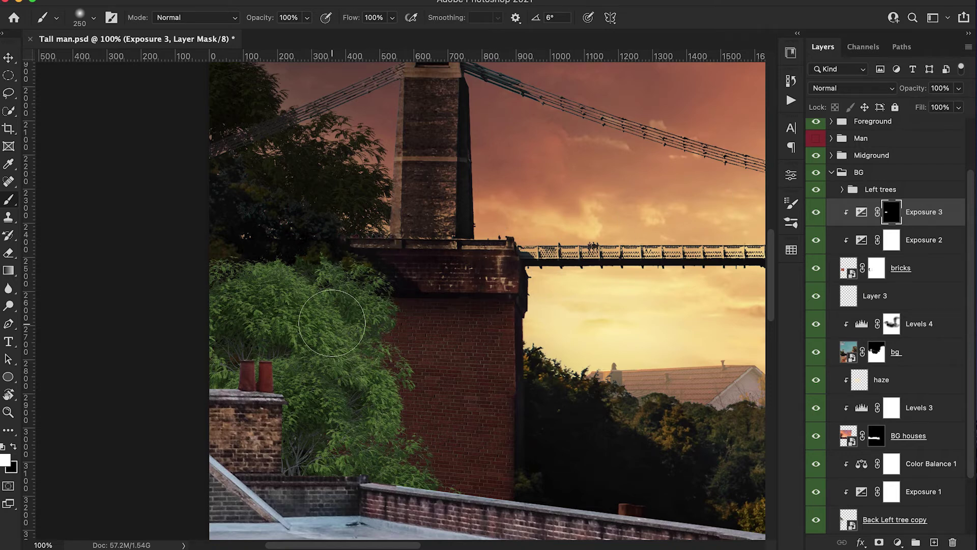
Step: Paint white on the Exposure 3 mask with a 500 px brush at 20% opacity to darken the wall's base and foliage side
{"action": "scroll", "coordinate": [336, 346], "scroll_direction": "down", "scroll_amount": 1}
{"action": "key", "text": "bracketright"}
{"action": "key", "text": "bracketright"}
{"action": "key", "text": "bracketright"}
{"action": "key", "text": "2"}
{"action": "left_click_drag", "start_coordinate": [387, 476], "coordinate": [488, 489]}
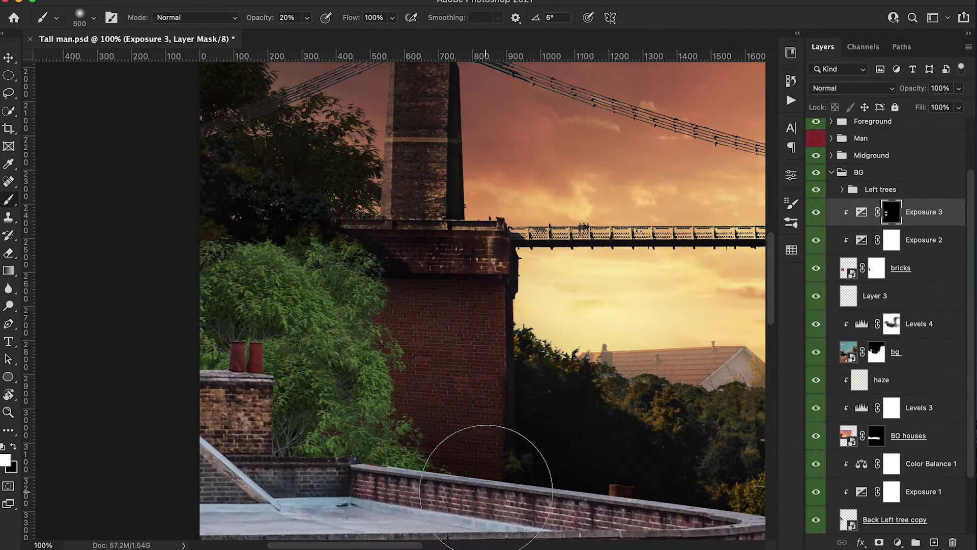
{"action": "mouse_move", "coordinate": [354, 435]}
{"action": "left_mouse_down"}
{"action": "mouse_move", "coordinate": [358, 407]}
{"action": "mouse_move", "coordinate": [340, 343]}
{"action": "left_mouse_up"}
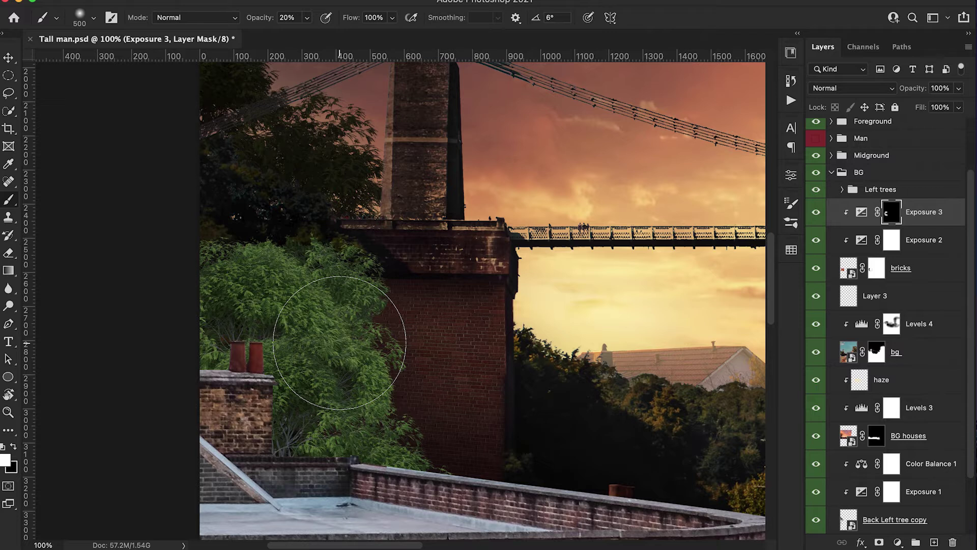
Step: Deepen the wall shadow beside the foliage with a 175 px brush on the Exposure 3 mask, and reduce the brush to 45 px
{"action": "key", "text": "bracketleft"}
{"action": "key", "text": "bracketleft"}
{"action": "key", "text": "bracketleft"}
{"action": "key", "text": "bracketleft"}
{"action": "key", "text": "bracketleft"}
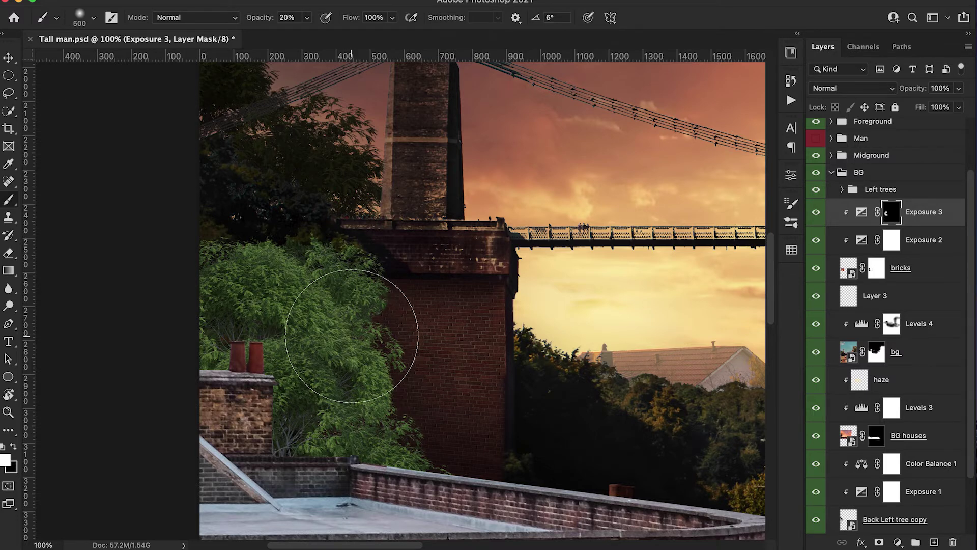
{"action": "mouse_move", "coordinate": [384, 311]}
{"action": "left_mouse_down"}
{"action": "mouse_move", "coordinate": [427, 441]}
{"action": "mouse_move", "coordinate": [387, 298]}
{"action": "mouse_move", "coordinate": [425, 347]}
{"action": "mouse_move", "coordinate": [393, 360]}
{"action": "mouse_move", "coordinate": [394, 294]}
{"action": "mouse_move", "coordinate": [400, 333]}
{"action": "left_mouse_up"}
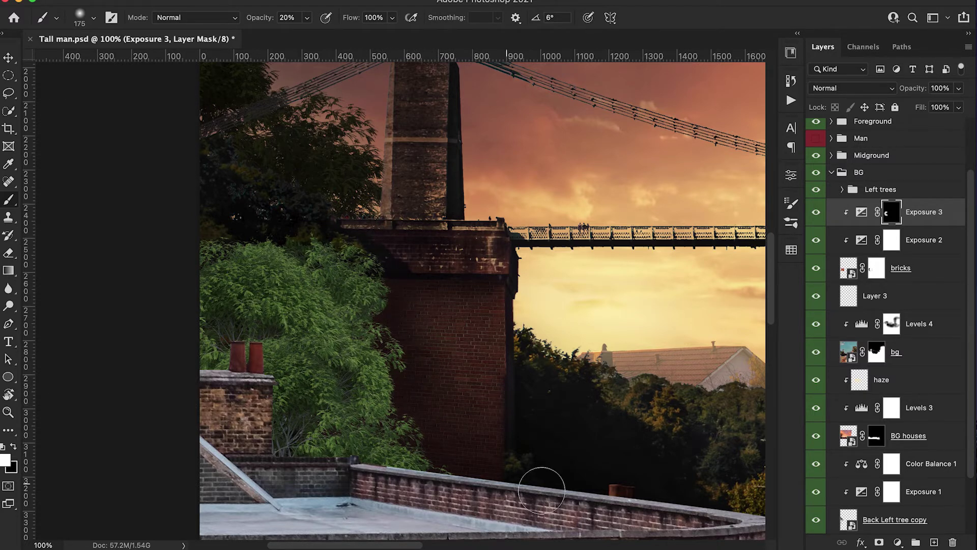
{"action": "key", "text": "bracketleft"}
{"action": "key", "text": "bracketleft"}
{"action": "key", "text": "bracketleft"}
{"action": "key", "text": "bracketleft"}
{"action": "key", "text": "bracketleft"}
{"action": "key", "text": "bracketleft"}
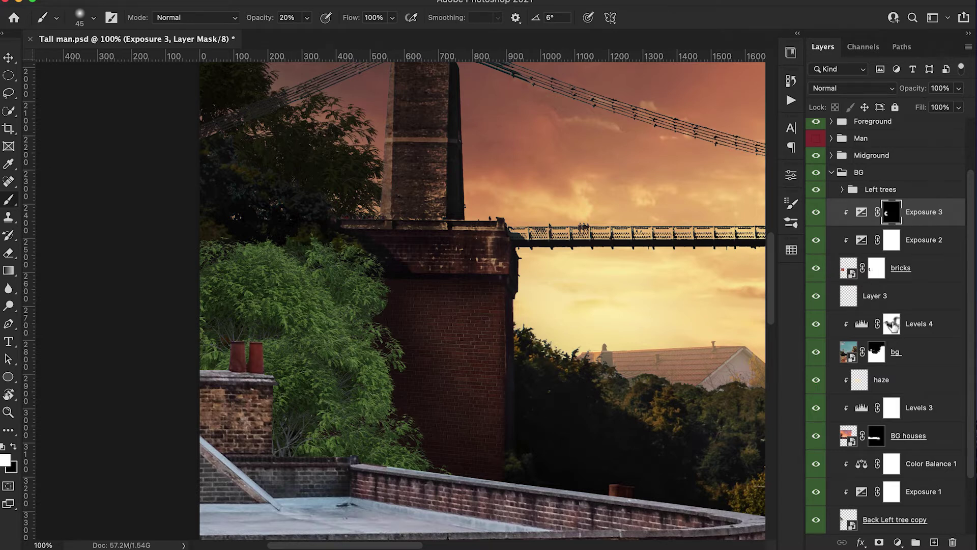
Step: Toggle the Levels 4 mask to check it, make it active for painting, and set the brush opacity to 60%
{"action": "left_click", "coordinate": [894, 324], "text": "shift"}
{"action": "left_click", "coordinate": [893, 324]}
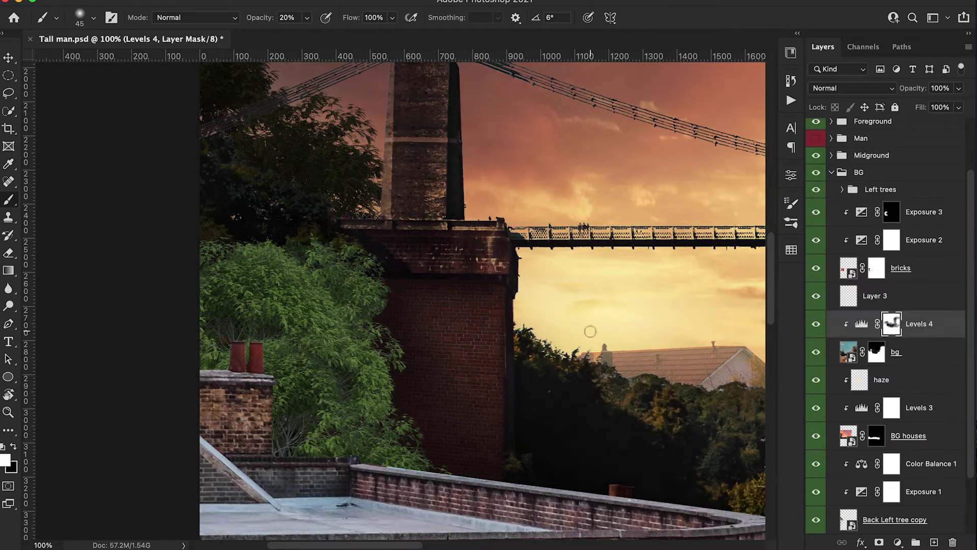
{"action": "key", "text": "6"}
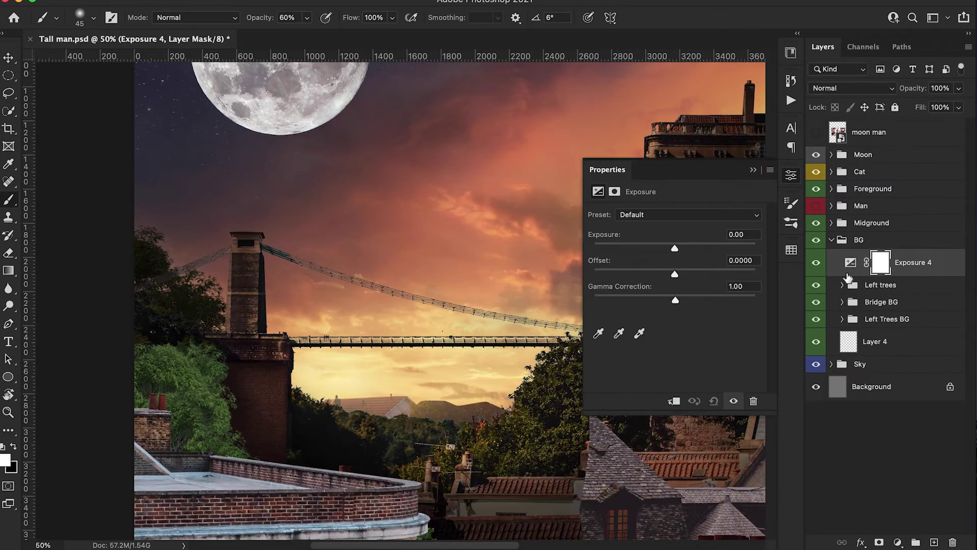
Step: Clip the Exposure 4 adjustment to the Left trees group and set its exposure to -3.70
{"action": "left_click", "coordinate": [848, 278], "text": "alt"}
{"action": "scroll", "coordinate": [601, 206], "scroll_direction": "right", "scroll_amount": 2}
{"action": "left_click_drag", "start_coordinate": [675, 249], "coordinate": [630, 249]}
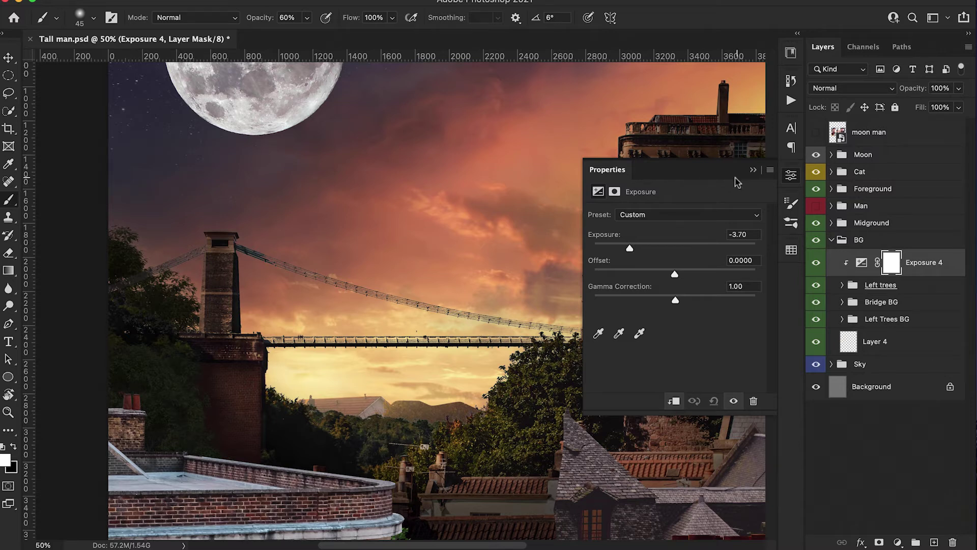
Step: Paint black on the Exposure 4 mask over the far-left foliage with a 300 px brush at 20% opacity to lighten its edge
{"action": "left_click", "coordinate": [753, 170]}
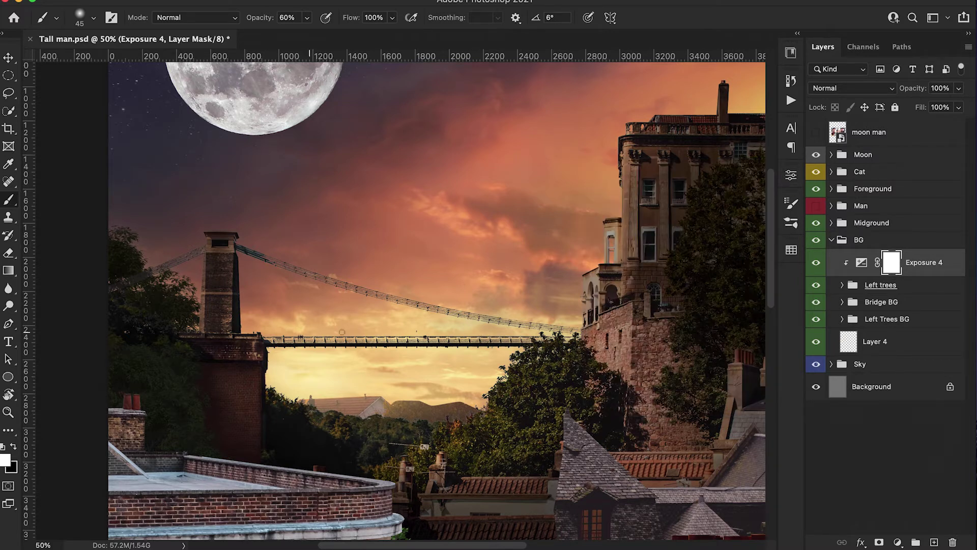
{"action": "key", "text": "2"}
{"action": "key", "text": "bracketright"}
{"action": "key", "text": "bracketright"}
{"action": "key", "text": "bracketright"}
{"action": "key", "text": "bracketright"}
{"action": "key", "text": "x"}
{"action": "mouse_move", "coordinate": [115, 325]}
{"action": "left_mouse_down"}
{"action": "mouse_move", "coordinate": [154, 354]}
{"action": "mouse_move", "coordinate": [170, 349]}
{"action": "mouse_move", "coordinate": [190, 381]}
{"action": "mouse_move", "coordinate": [171, 367]}
{"action": "mouse_move", "coordinate": [198, 379]}
{"action": "mouse_move", "coordinate": [135, 337]}
{"action": "mouse_move", "coordinate": [100, 334]}
{"action": "left_mouse_up"}
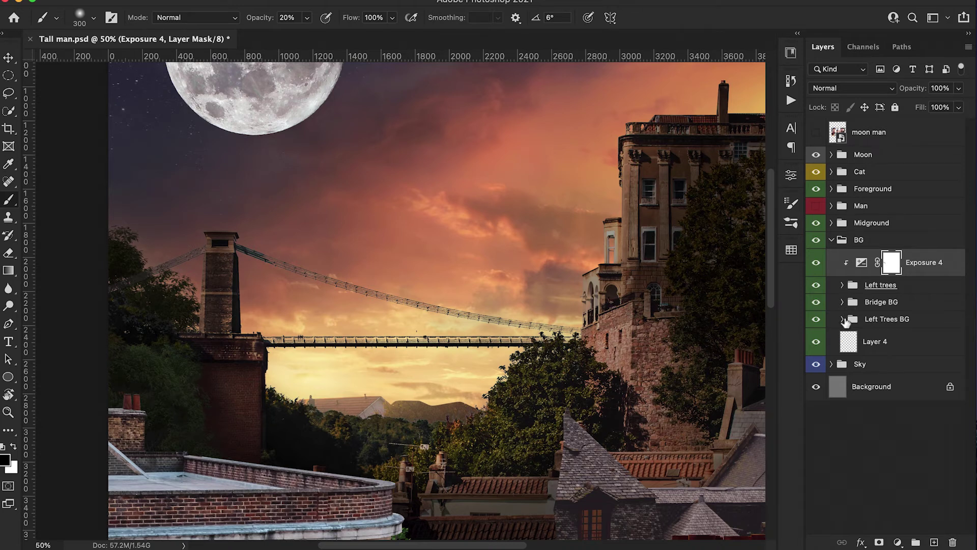
Step: Paint black on the Exposure 1 mask in the Left Trees BG group, along the foliage around the bridge tower
{"action": "left_click", "coordinate": [843, 320]}
{"action": "left_click", "coordinate": [902, 386]}
{"action": "mouse_move", "coordinate": [125, 228]}
{"action": "left_mouse_down"}
{"action": "mouse_move", "coordinate": [194, 310]}
{"action": "mouse_move", "coordinate": [168, 239]}
{"action": "mouse_move", "coordinate": [151, 252]}
{"action": "mouse_move", "coordinate": [125, 228]}
{"action": "mouse_move", "coordinate": [170, 238]}
{"action": "mouse_move", "coordinate": [241, 315]}
{"action": "mouse_move", "coordinate": [196, 322]}
{"action": "mouse_move", "coordinate": [279, 359]}
{"action": "left_mouse_up"}
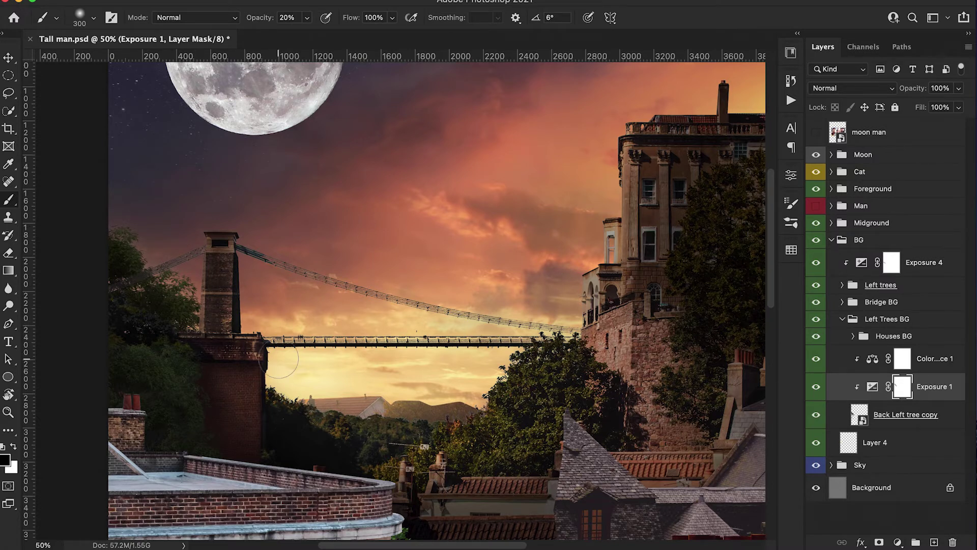
Step: Clip a Hue/Saturation adjustment above Exposure 4 and colorize the left trees with hue about 92 and saturation about 15
{"action": "left_click", "coordinate": [898, 542]}
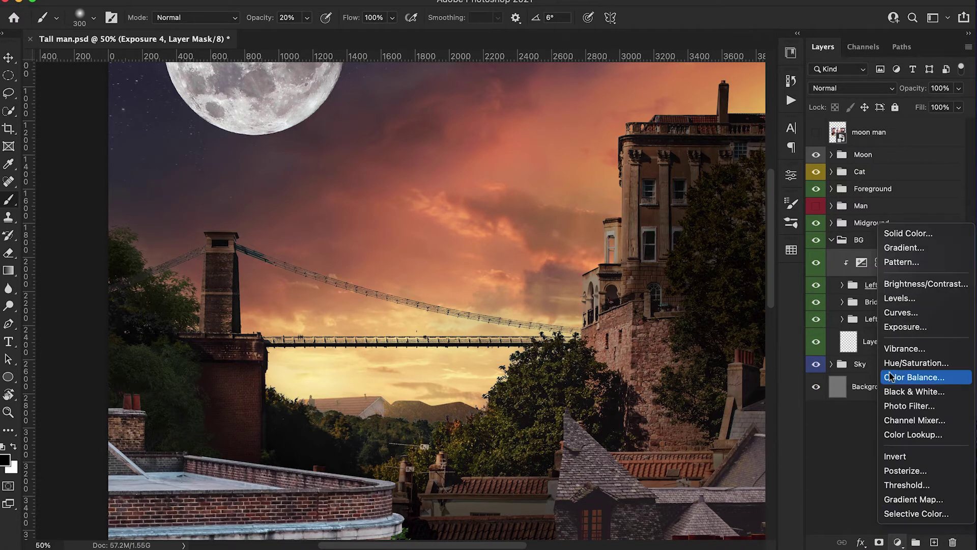
{"action": "left_click", "coordinate": [907, 363]}
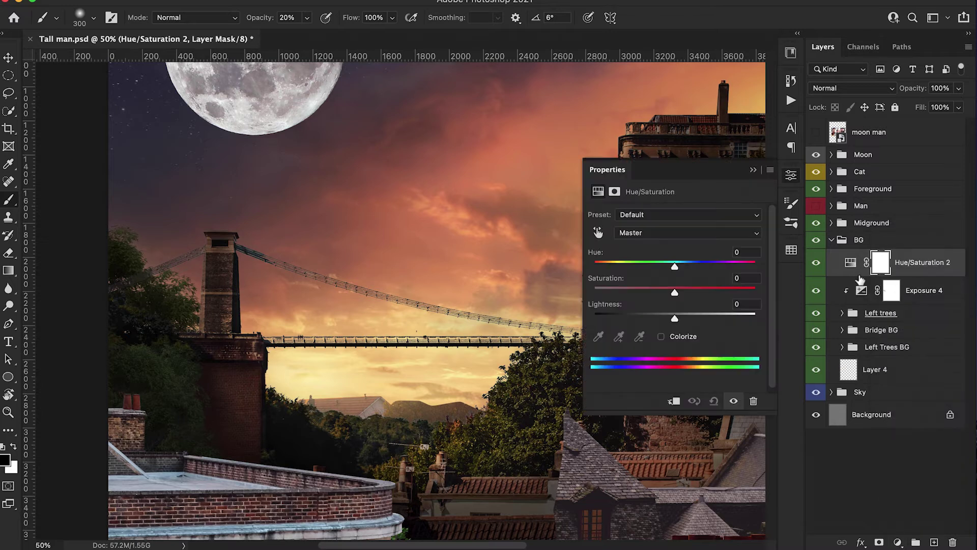
{"action": "left_click", "coordinate": [661, 337]}
{"action": "left_click_drag", "start_coordinate": [595, 269], "coordinate": [622, 297]}
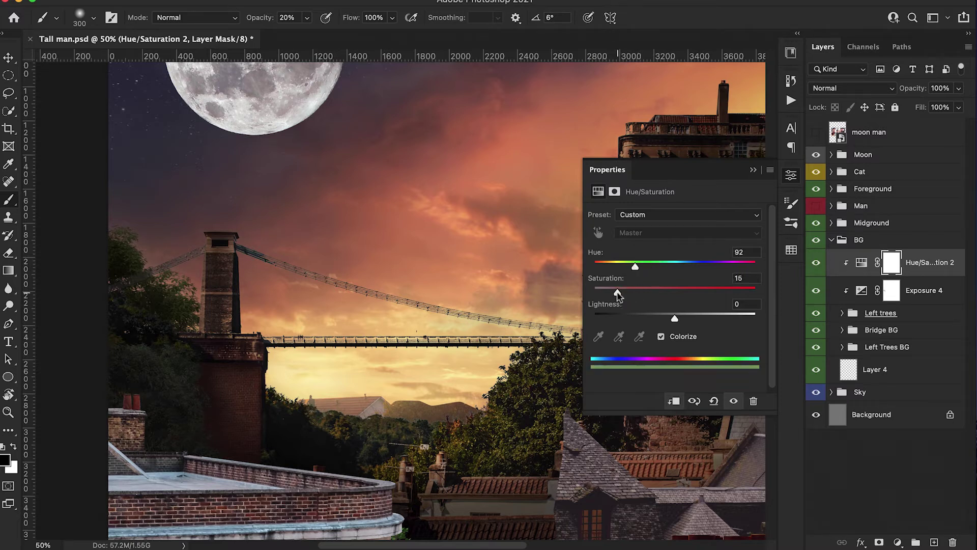
{"action": "left_click_drag", "start_coordinate": [618, 295], "coordinate": [632, 271]}
{"action": "left_click", "coordinate": [754, 170]}
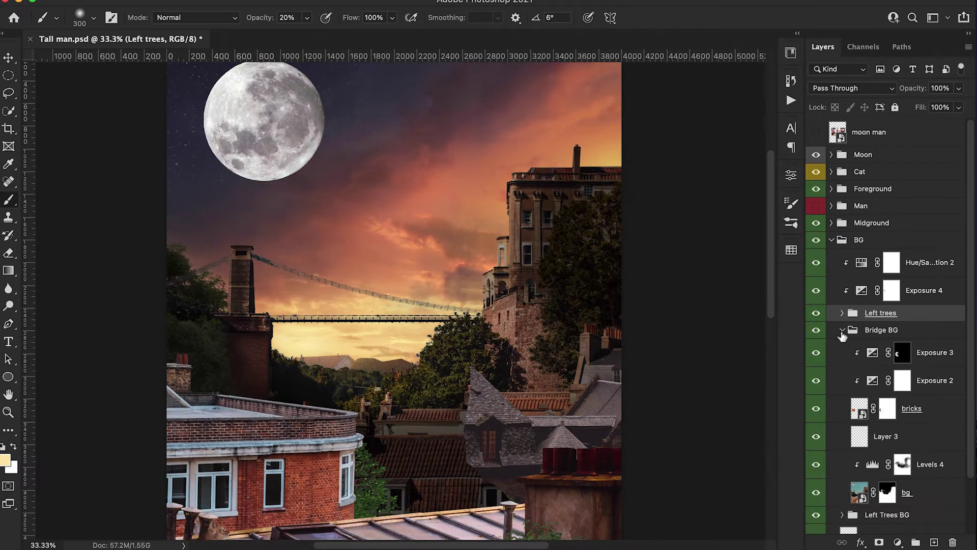
Step: Add a new layer above Exposure 3 in the Bridge BG group and sample the pale yellow of the horizon sky
{"action": "left_click", "coordinate": [911, 356]}
{"action": "left_click", "coordinate": [935, 542]}
{"action": "left_click", "coordinate": [412, 331], "text": "alt"}
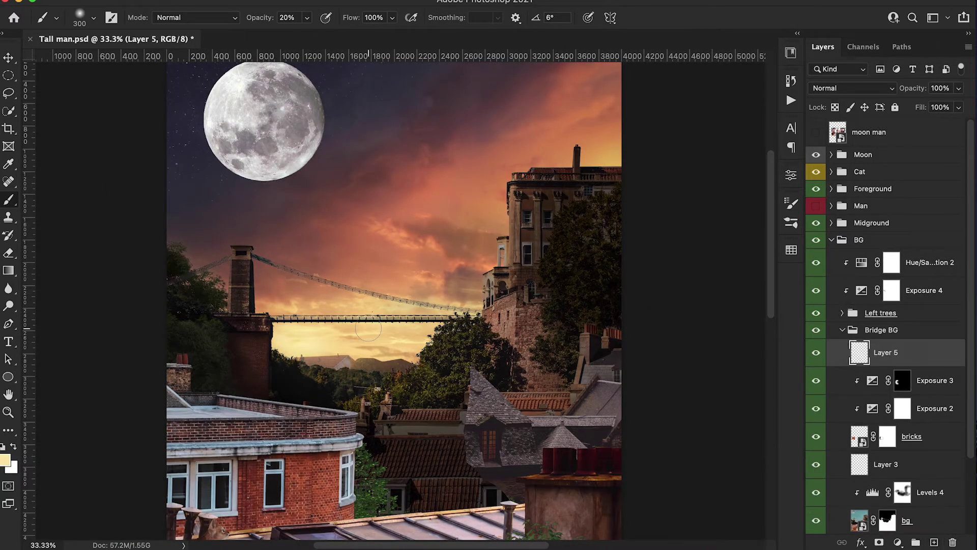
Step: Paint a soft yellow glow over the distant hills and treetops with a large brush at 10% opacity, and reduce the brush to 400 px
{"action": "key", "text": "1"}
{"action": "key", "text": "bracketright"}
{"action": "key", "text": "bracketright"}
{"action": "key", "text": "bracketright"}
{"action": "key", "text": "bracketright"}
{"action": "key", "text": "bracketright"}
{"action": "key", "text": "bracketright"}
{"action": "mouse_move", "coordinate": [354, 352]}
{"action": "left_mouse_down"}
{"action": "mouse_move", "coordinate": [310, 359]}
{"action": "mouse_move", "coordinate": [293, 348]}
{"action": "mouse_move", "coordinate": [347, 388]}
{"action": "mouse_move", "coordinate": [397, 372]}
{"action": "left_mouse_up"}
{"action": "left_click", "coordinate": [426, 356]}
{"action": "key", "text": "bracketleft"}
{"action": "key", "text": "bracketleft"}
{"action": "key", "text": "bracketleft"}
{"action": "key", "text": "bracketleft"}
{"action": "key", "text": "bracketleft"}
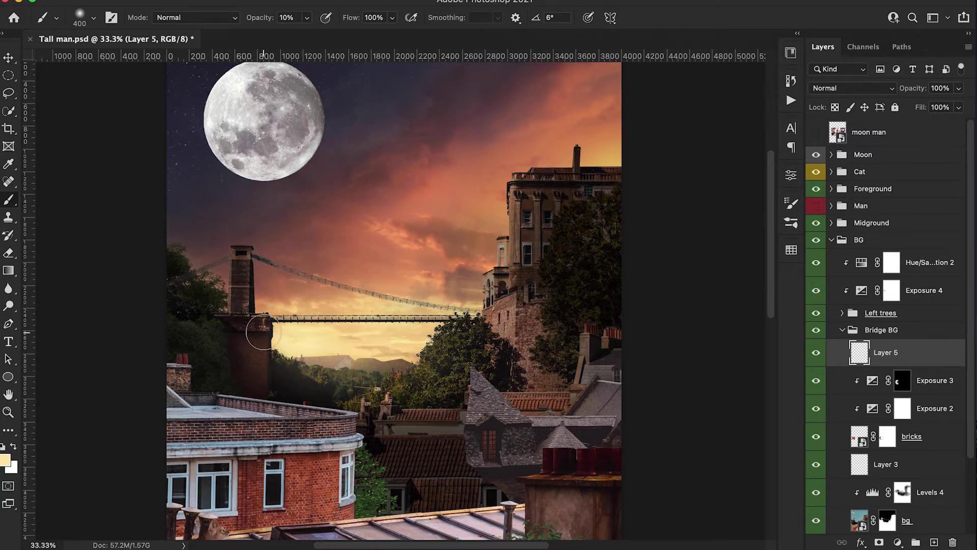
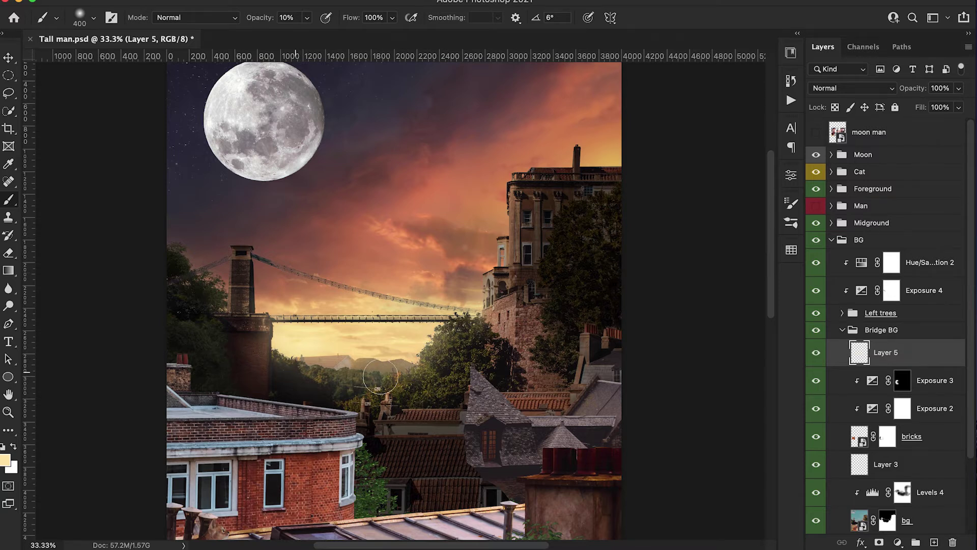
Step: Compare the whole composite with and without the Layer 5 glow
{"action": "key", "text": "ctrl+minus"}
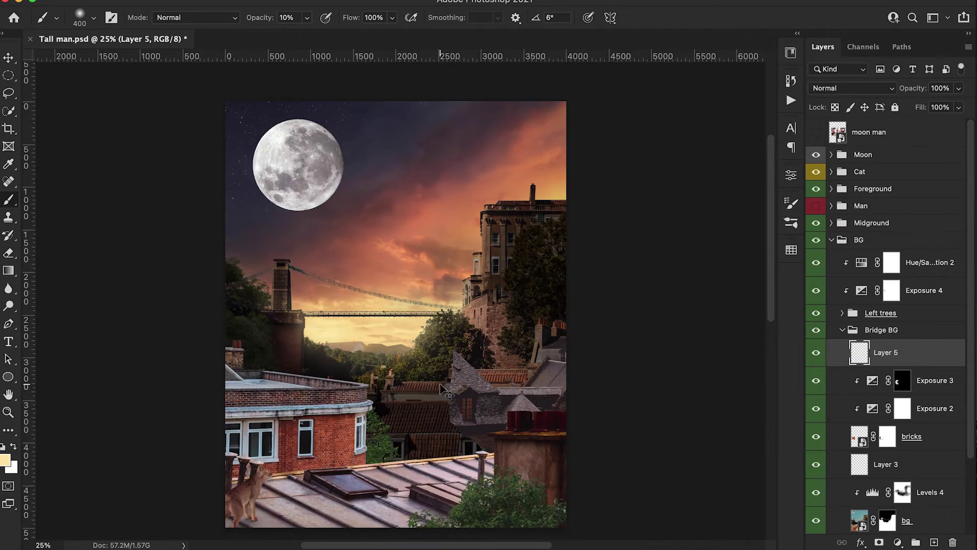
{"action": "left_click", "coordinate": [816, 354]}
{"action": "left_click", "coordinate": [816, 353]}
{"action": "left_click", "coordinate": [816, 355]}
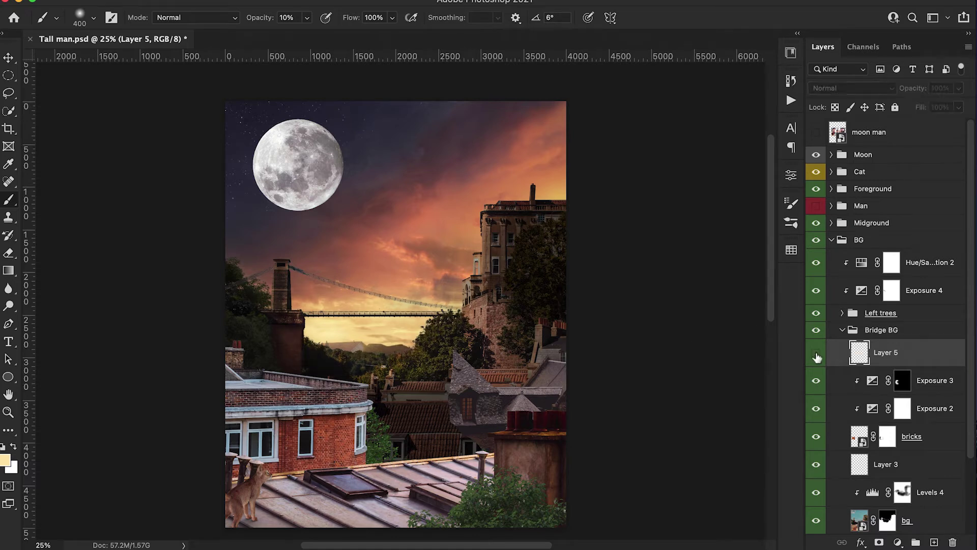
{"action": "left_click", "coordinate": [817, 355]}
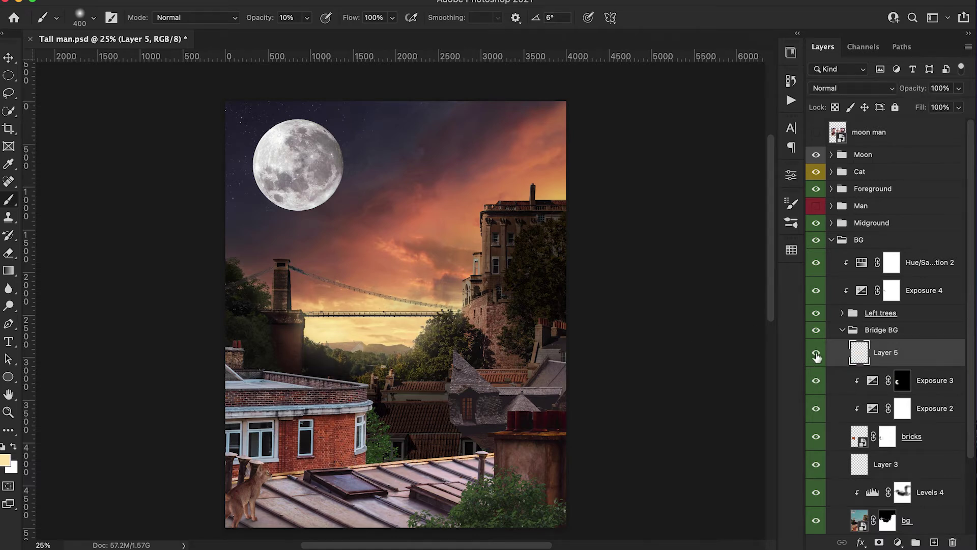
Step: Paint white on the Levels 4 mask over the tree below the castle with a 600 px brush at 70% opacity
{"action": "scroll", "coordinate": [816, 356], "scroll_direction": "down", "scroll_amount": 3}
{"action": "left_click", "coordinate": [902, 401]}
{"action": "key", "text": "d"}
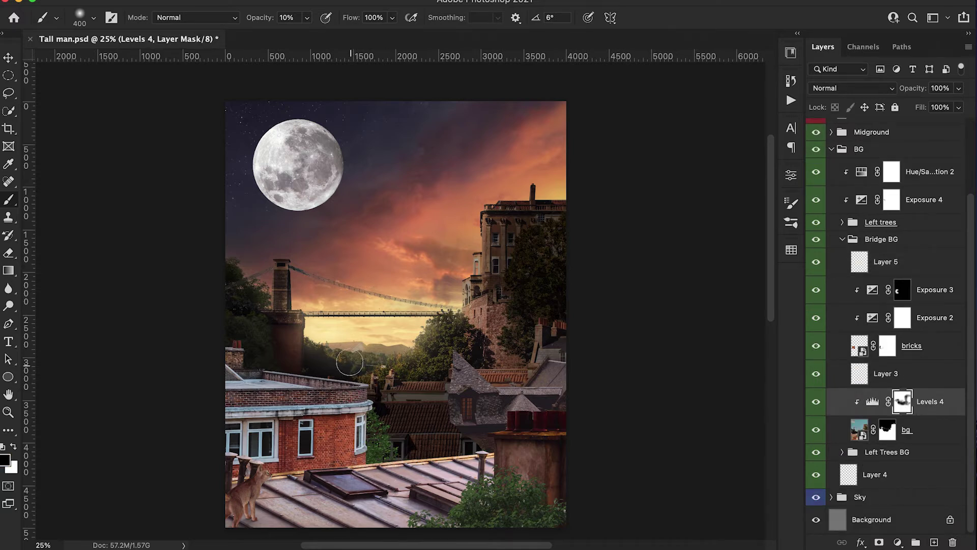
{"action": "key", "text": "2"}
{"action": "key", "text": "x"}
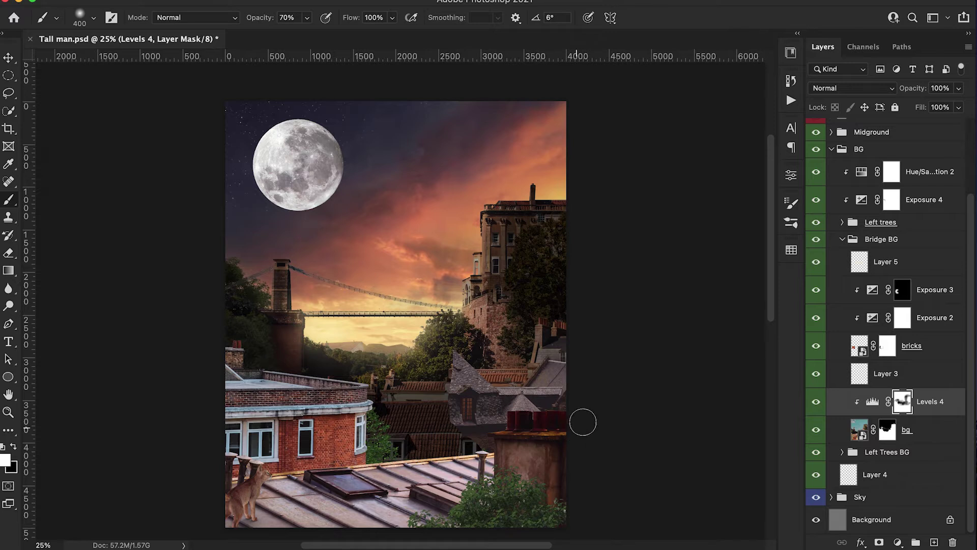
{"action": "key", "text": "bracketright"}
{"action": "key", "text": "bracketright"}
{"action": "left_click", "coordinate": [451, 341]}
{"action": "left_click", "coordinate": [432, 360]}
{"action": "key", "text": "2"}
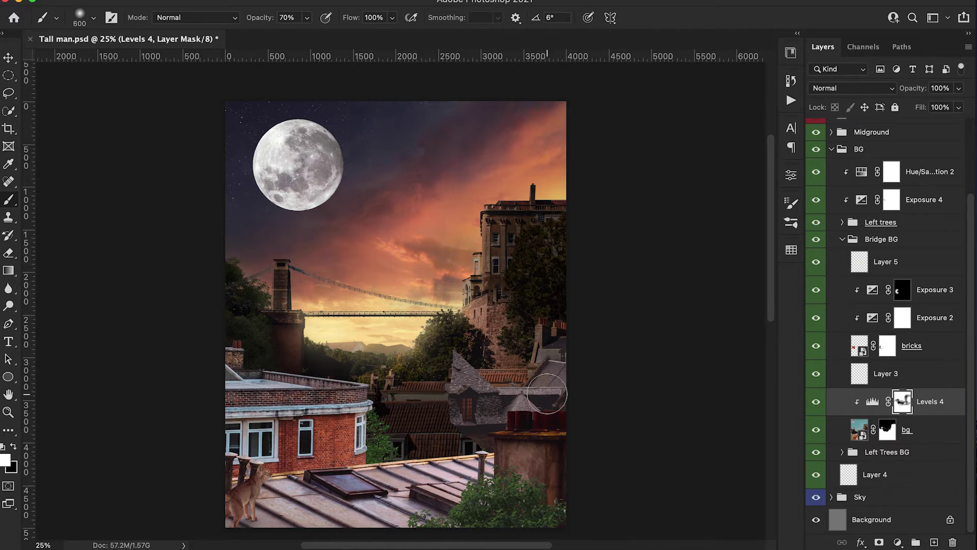
Step: Refine the Levels 4 mask between the tree and the castle's rock wall with white at 50% opacity
{"action": "key", "text": "5"}
{"action": "left_click", "coordinate": [496, 351]}
{"action": "mouse_move", "coordinate": [507, 354]}
{"action": "left_mouse_down"}
{"action": "mouse_move", "coordinate": [471, 359]}
{"action": "mouse_move", "coordinate": [481, 358]}
{"action": "mouse_move", "coordinate": [475, 335]}
{"action": "mouse_move", "coordinate": [454, 334]}
{"action": "mouse_move", "coordinate": [471, 331]}
{"action": "left_mouse_up"}
Step: Clip a Color Balance adjustment above Levels 4 and set its midtones to red +26 and yellow -60
{"action": "left_click", "coordinate": [898, 542]}
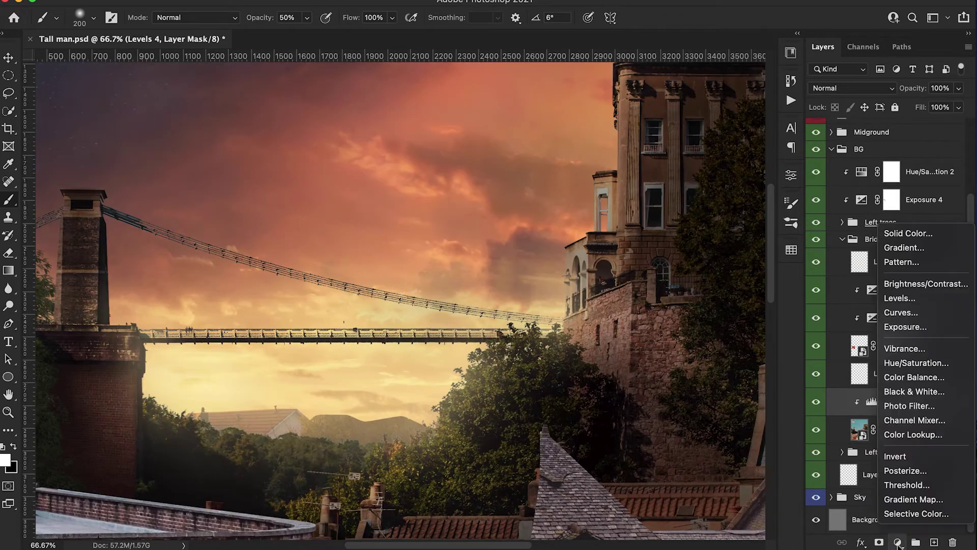
{"action": "left_click", "coordinate": [886, 375]}
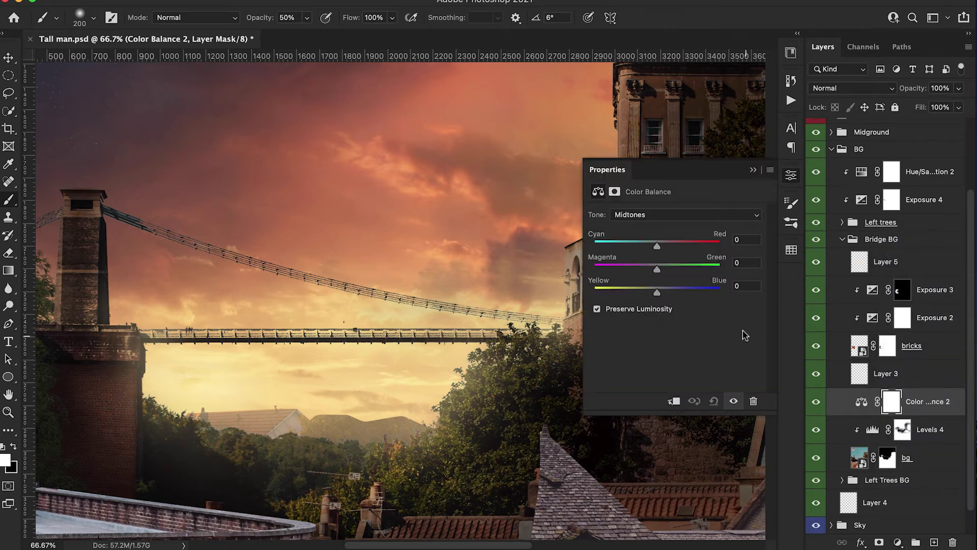
{"action": "left_click", "coordinate": [854, 418], "text": "alt"}
{"action": "left_click_drag", "start_coordinate": [657, 293], "coordinate": [616, 291]}
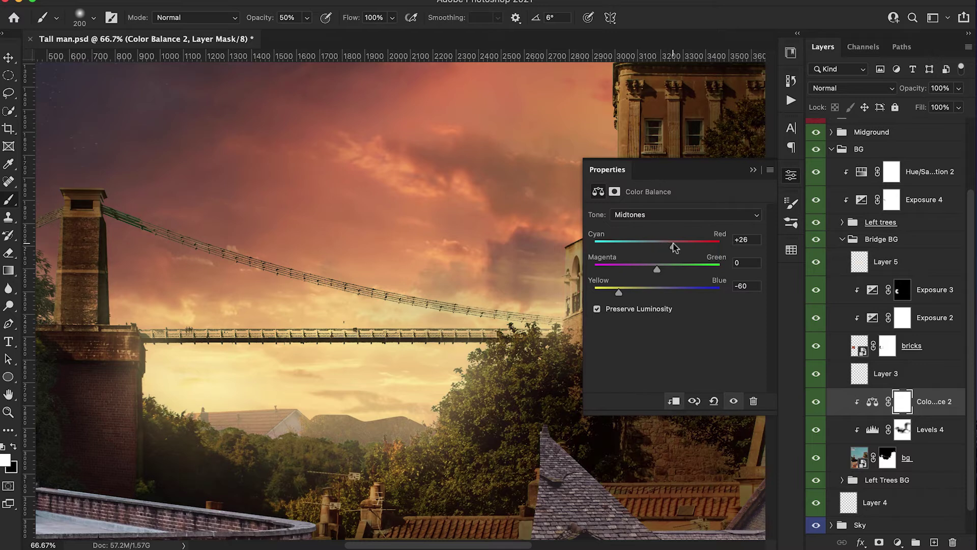
{"action": "left_click", "coordinate": [755, 171]}
Step: Set the Color Balance 2 highlights to -23 toward yellow and nudge their cyan-red balance
{"action": "double_click", "coordinate": [874, 407]}
{"action": "left_click", "coordinate": [682, 214]}
{"action": "left_click", "coordinate": [632, 224]}
{"action": "left_click_drag", "start_coordinate": [658, 294], "coordinate": [644, 294]}
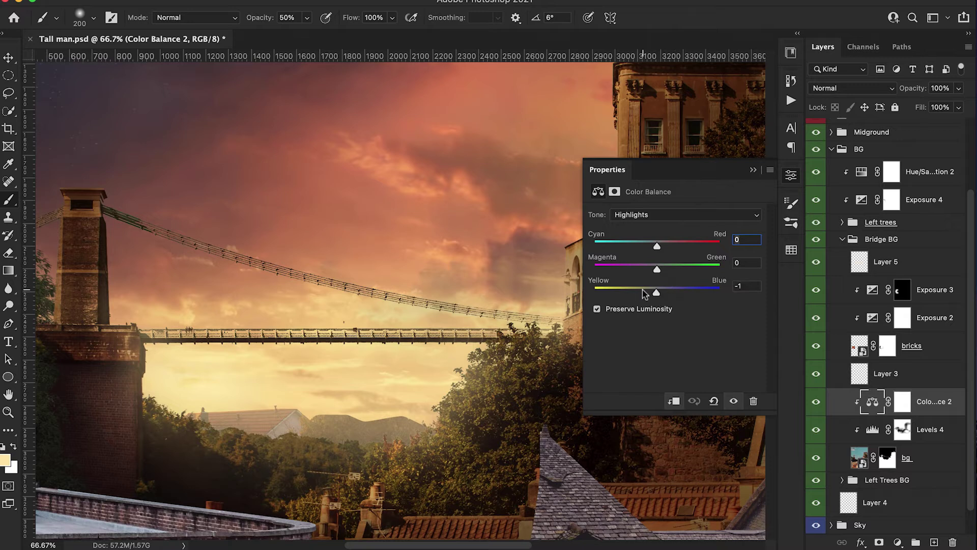
{"action": "left_click_drag", "start_coordinate": [657, 248], "coordinate": [656, 248]}
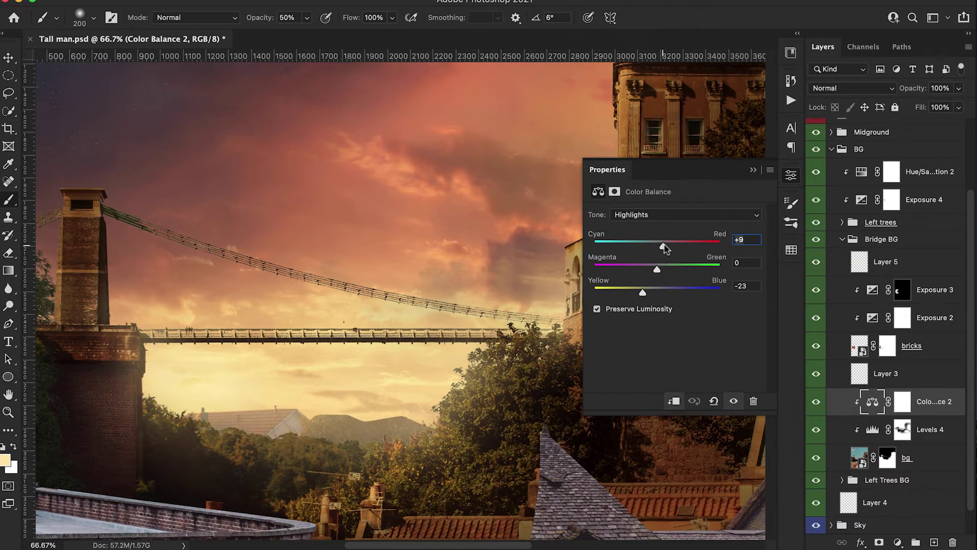
{"action": "left_click", "coordinate": [753, 169]}
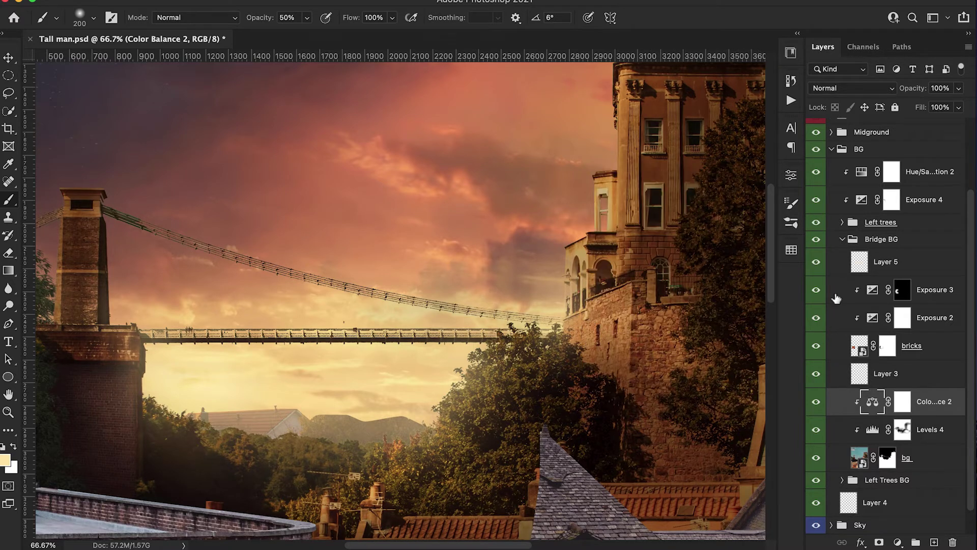
Step: Invert the Color Balance 2 mask to black and paint white along the treetops at 50% opacity to warm only them
{"action": "left_click", "coordinate": [902, 401]}
{"action": "key", "text": "d"}
{"action": "key", "text": "super+i"}
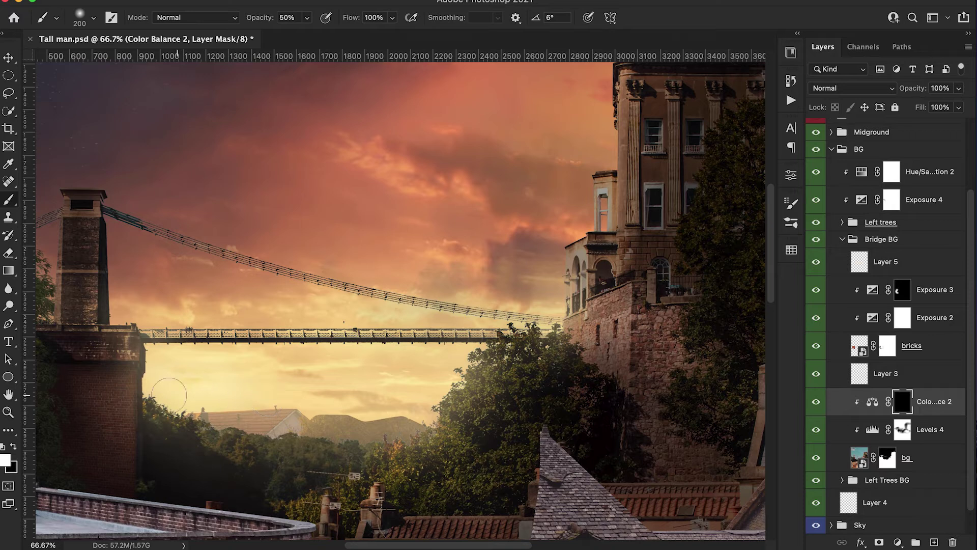
{"action": "mouse_move", "coordinate": [262, 422]}
{"action": "left_mouse_down"}
{"action": "mouse_move", "coordinate": [296, 425]}
{"action": "mouse_move", "coordinate": [385, 397]}
{"action": "left_mouse_up"}
Step: Sample the pale yellow sky colour and add a new layer clipped above Color Balance 2
{"action": "left_click", "coordinate": [266, 400], "text": "alt"}
{"action": "key", "text": "ctrl+minus"}
{"action": "key", "text": "ctrl+minus"}
{"action": "key", "text": "ctrl+alt+shift+n"}
{"action": "left_click", "coordinate": [857, 418], "text": "alt"}
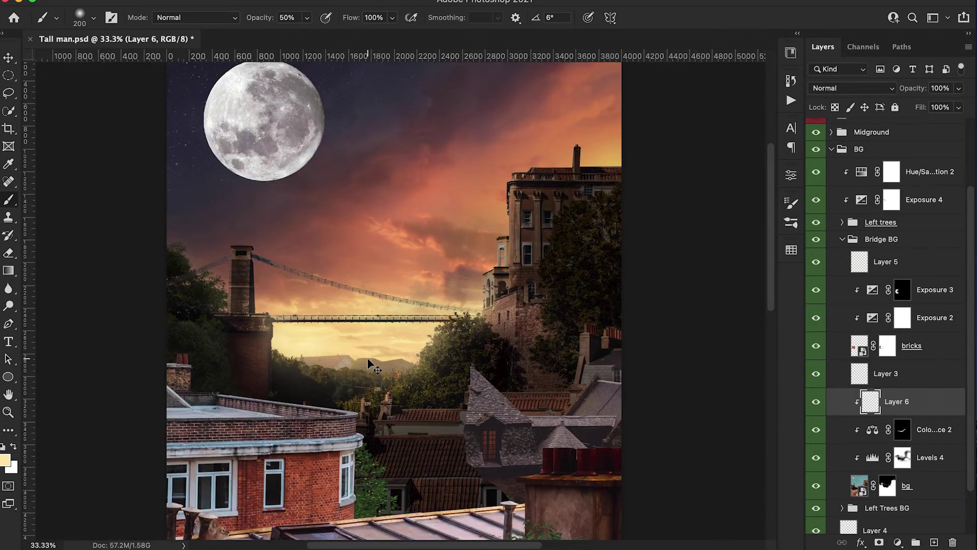
Step: Brush the yellow glow along the treetops beside the bridge tower on Layer 6 with a 200 px brush at 100% opacity
{"action": "key", "text": "ctrl+plus"}
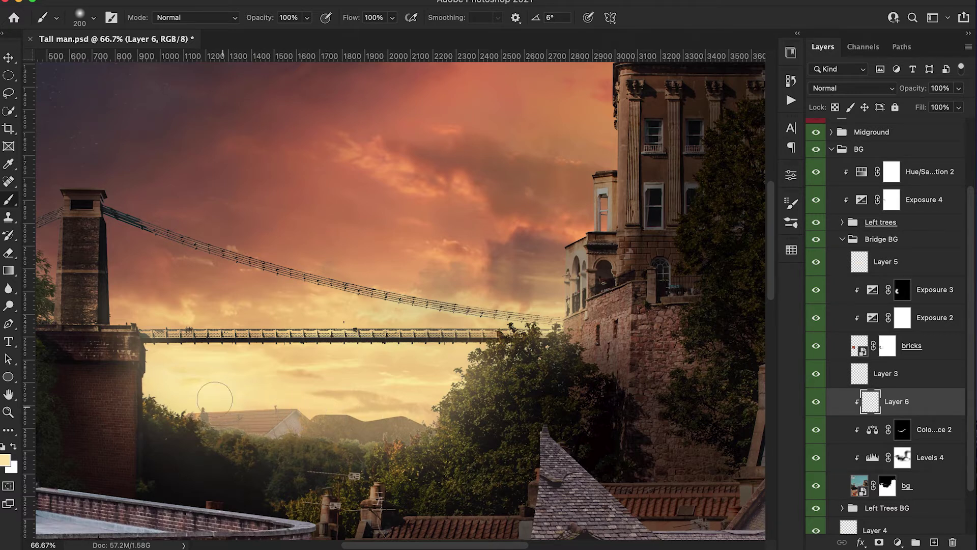
{"action": "left_click_drag", "start_coordinate": [156, 388], "coordinate": [257, 418]}
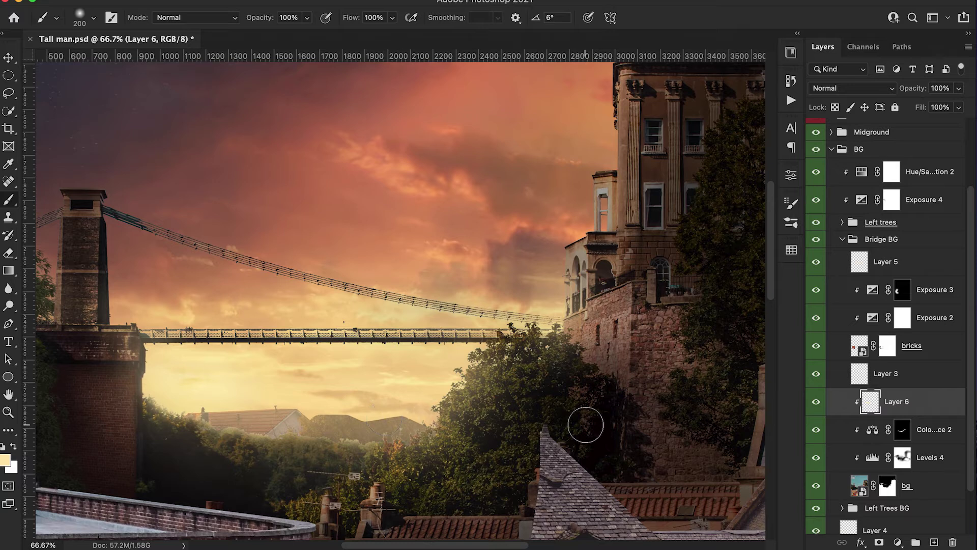
{"action": "key", "text": "super+minus"}
{"action": "key", "text": "super+minus"}
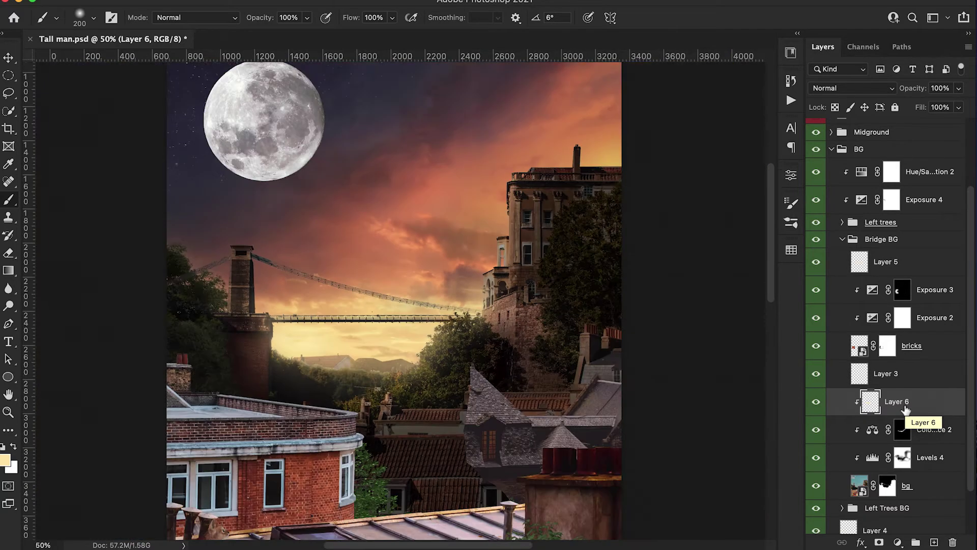
Step: Split Layer 6's Blend If black slider for the underlying layer to 0 / 69 so the glow fades in the shadows
{"action": "double_click", "coordinate": [922, 405]}
{"action": "left_click_drag", "start_coordinate": [586, 273], "coordinate": [587, 273], "text": "alt"}
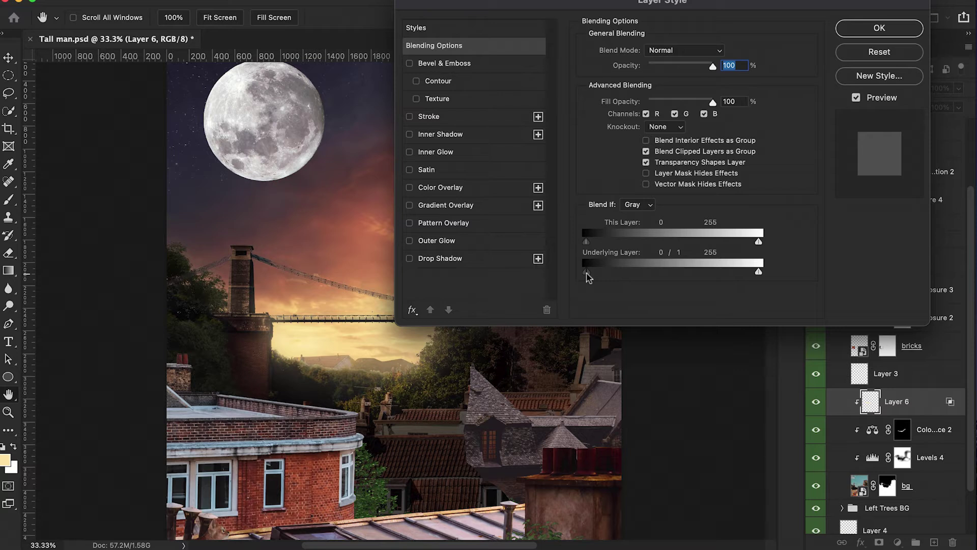
{"action": "left_click_drag", "start_coordinate": [610, 271], "coordinate": [632, 271]}
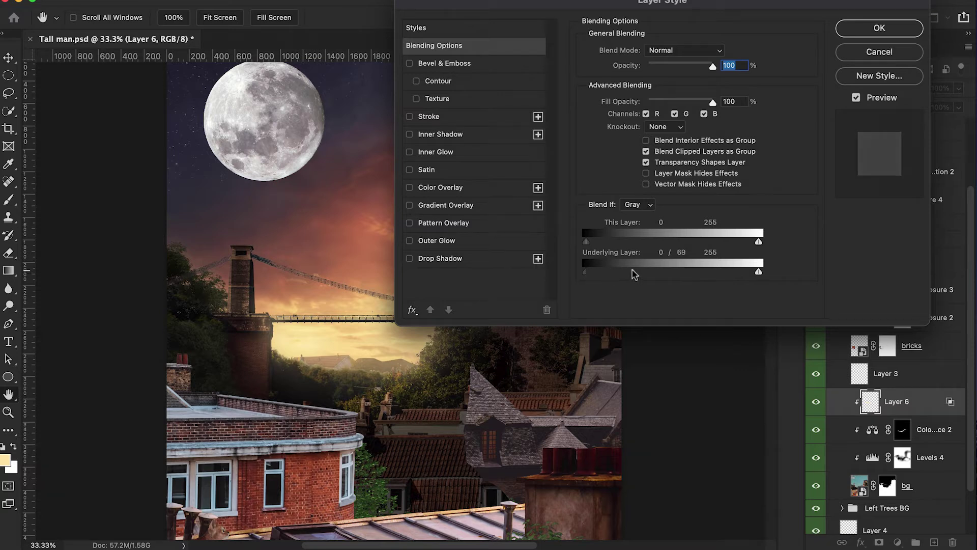
{"action": "left_click", "coordinate": [860, 28]}
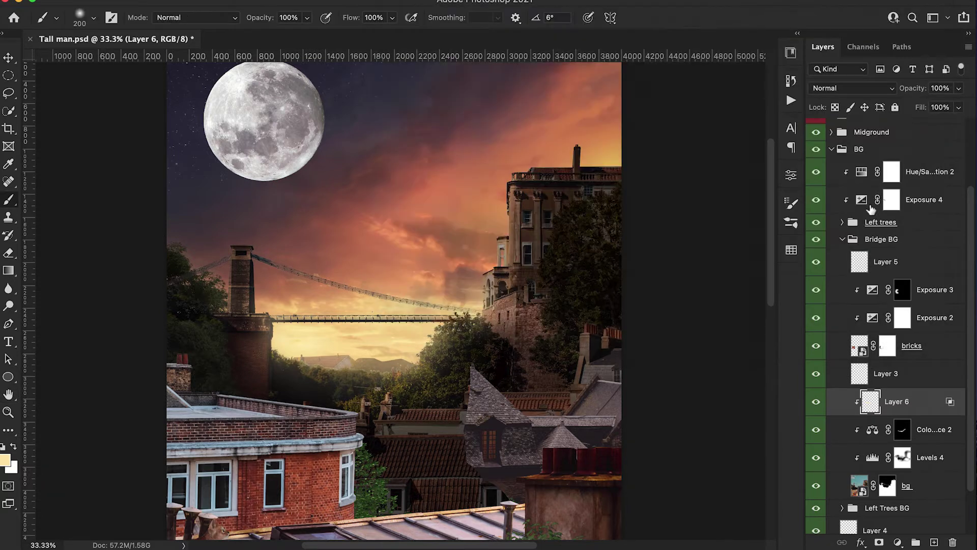
Step: Check Layer 6's glow by toggling it, and rename the layer tree glow
{"action": "left_click", "coordinate": [818, 406]}
{"action": "double_click", "coordinate": [898, 402]}
{"action": "type", "text": "tree"}
{"action": "key", "text": "Return"}
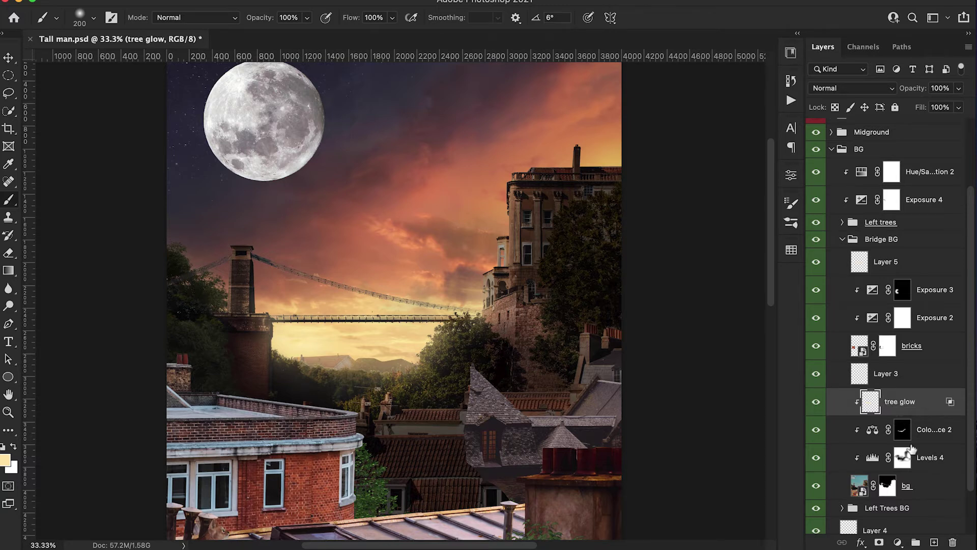
Step: Add a new layer directly beneath the bg layer in the Bridge BG group
{"action": "scroll", "coordinate": [911, 458], "scroll_direction": "down", "scroll_amount": 2}
{"action": "left_click", "coordinate": [930, 444]}
{"action": "left_click", "coordinate": [934, 542]}
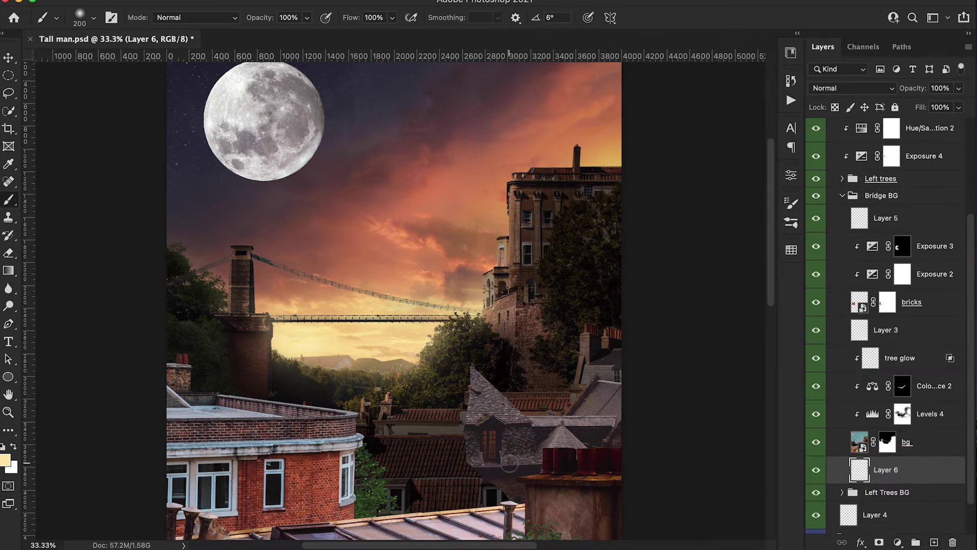
Step: Paint a glow behind the trees with a 400 px brush at 20% opacity, and name the layer back tree glow at 78% opacity
{"action": "scroll", "coordinate": [427, 429], "scroll_direction": "up", "scroll_amount": 2}
{"action": "key", "text": "bracketright"}
{"action": "key", "text": "bracketright"}
{"action": "key", "text": "bracketright"}
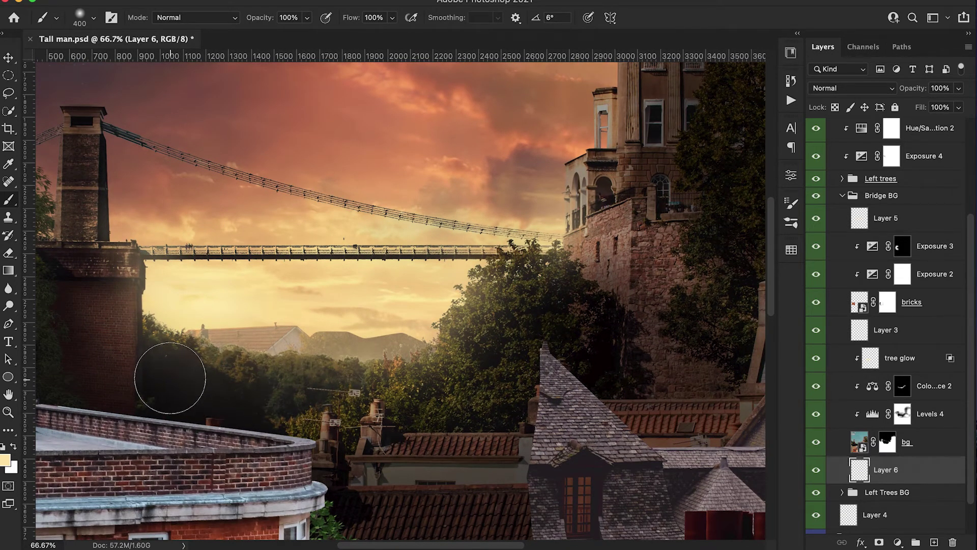
{"action": "key", "text": "2"}
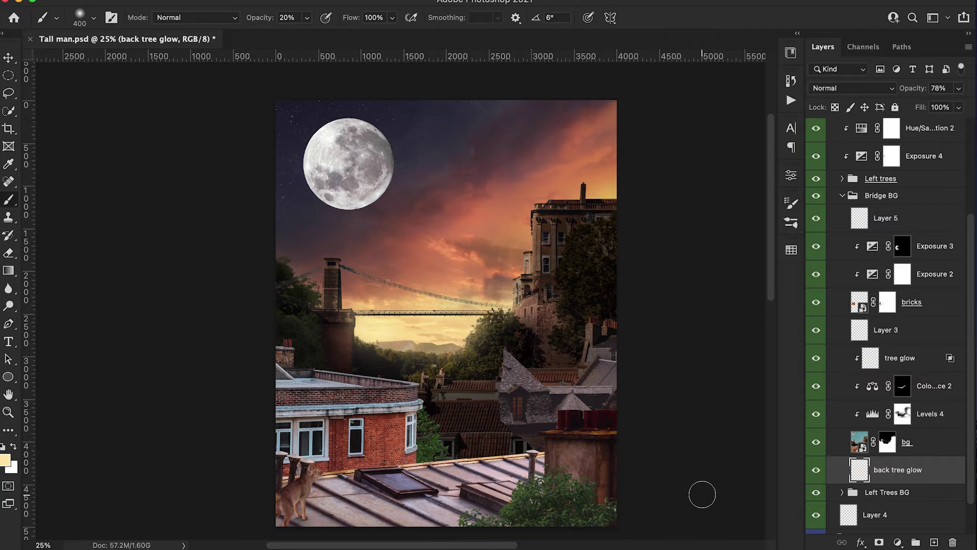
{"action": "scroll", "coordinate": [855, 448], "scroll_direction": "up", "scroll_amount": 5}
{"action": "scroll", "coordinate": [928, 437], "scroll_direction": "down", "scroll_amount": 6}
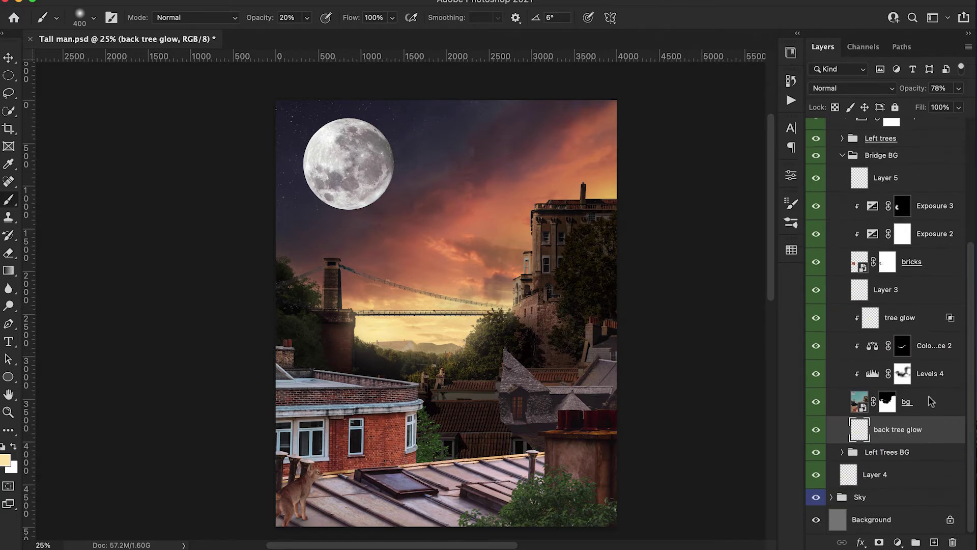
Step: Clip an Exposure adjustment of -3.81 to the bg layer and invert its mask to black
{"action": "left_click", "coordinate": [931, 402]}
{"action": "left_click", "coordinate": [898, 543]}
{"action": "left_click", "coordinate": [901, 330]}
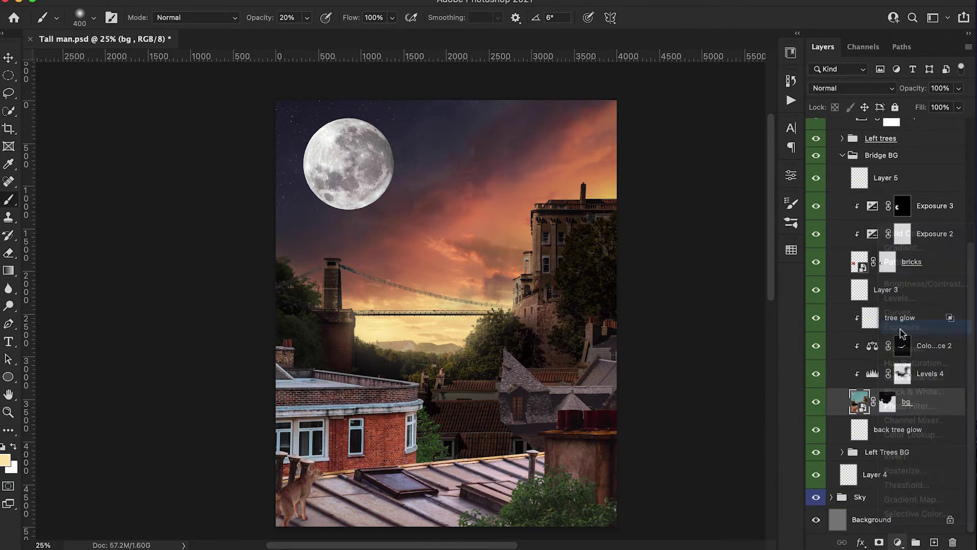
{"action": "left_click_drag", "start_coordinate": [674, 246], "coordinate": [629, 245]}
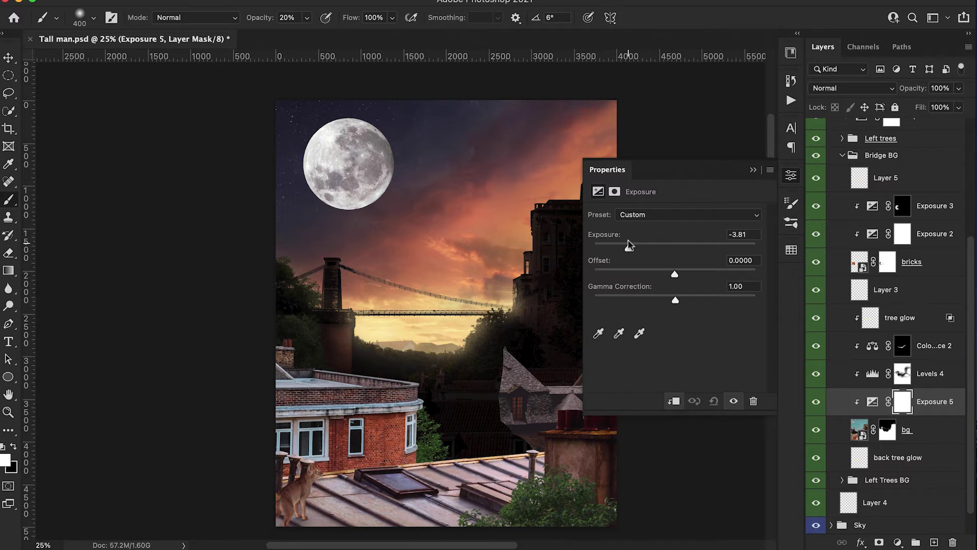
{"action": "left_click", "coordinate": [748, 169]}
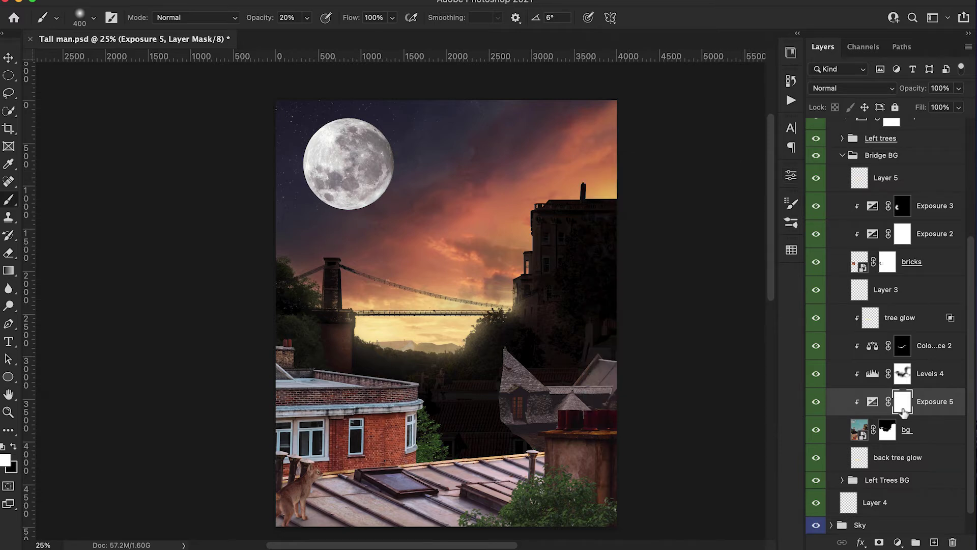
{"action": "key", "text": "super+i"}
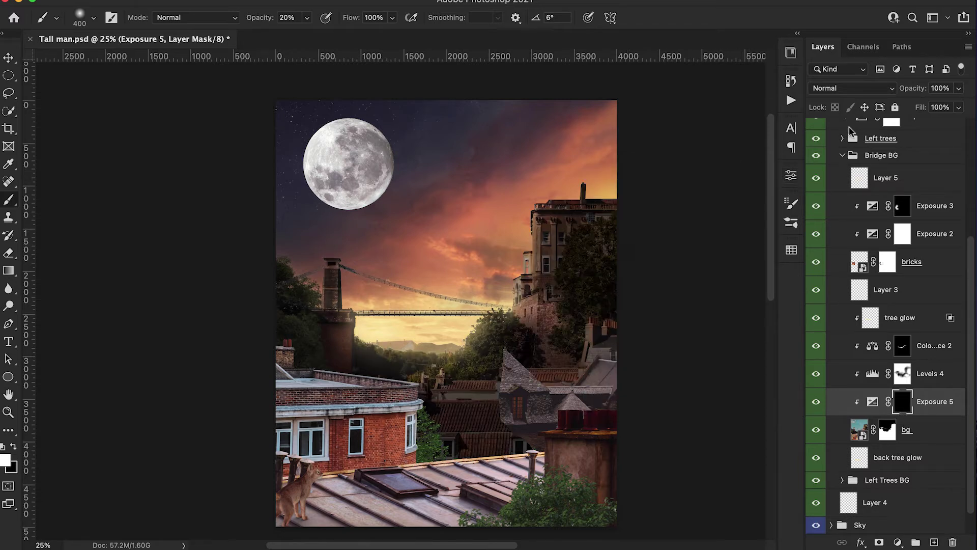
Step: Show the Man group and rename the Exposure 2 adjustment layer S
{"action": "scroll", "coordinate": [865, 204], "scroll_direction": "up", "scroll_amount": 5}
{"action": "left_click", "coordinate": [816, 206]}
{"action": "scroll", "coordinate": [580, 275], "scroll_direction": "right", "scroll_amount": 2}
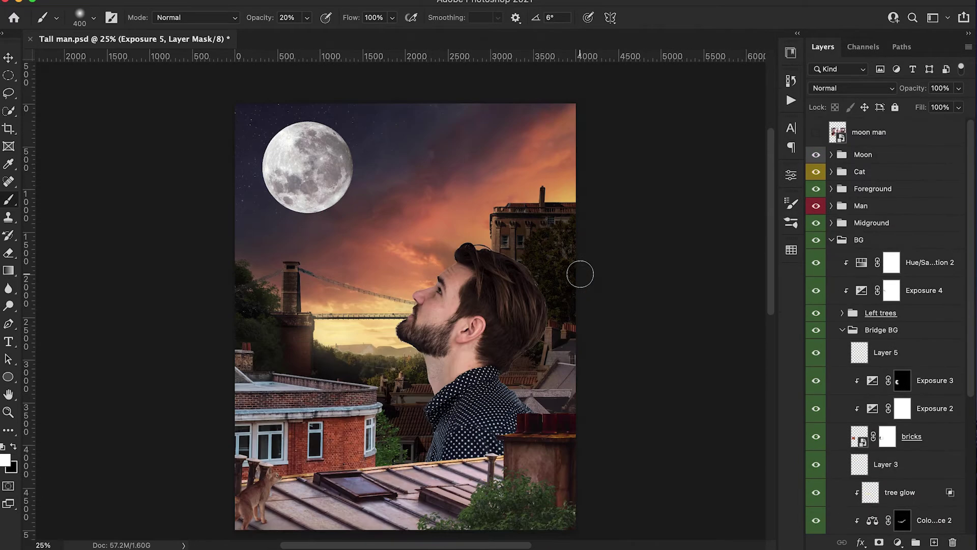
{"action": "key", "text": "super+plus"}
{"action": "key", "text": "super+plus"}
{"action": "scroll", "coordinate": [579, 274], "scroll_direction": "down", "scroll_amount": 4}
{"action": "scroll", "coordinate": [579, 273], "scroll_direction": "right", "scroll_amount": 2}
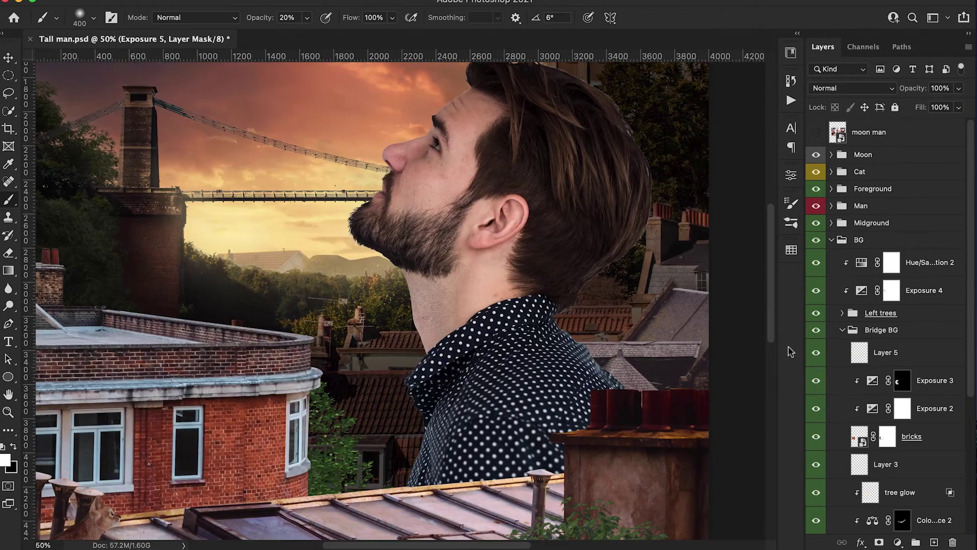
{"action": "double_click", "coordinate": [931, 408]}
{"action": "type", "text": "S"}
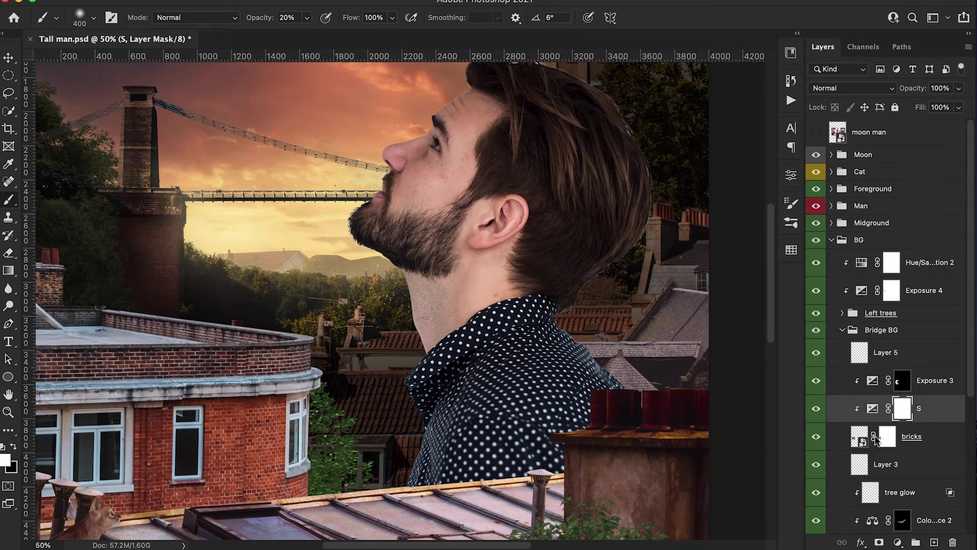
Step: Outline the pale wall strip between the tiled roofs beside the man's collar with a closed Pen path, and convert it to a selection
{"action": "type", "text": "p"}
{"action": "key", "text": "super+plus"}
{"action": "key", "text": "super+plus"}
{"action": "key", "text": "super+plus"}
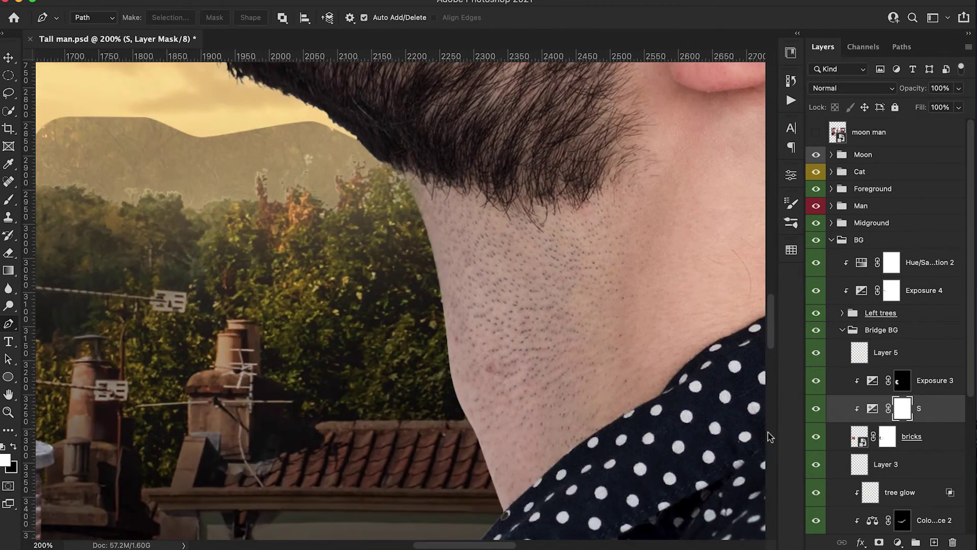
{"action": "scroll", "coordinate": [326, 320], "scroll_direction": "down", "scroll_amount": 5}
{"action": "left_click", "coordinate": [216, 271]}
{"action": "left_click", "coordinate": [539, 266]}
{"action": "left_click", "coordinate": [615, 206]}
{"action": "left_click", "coordinate": [569, 203]}
{"action": "left_click", "coordinate": [213, 202]}
{"action": "left_click", "coordinate": [216, 270]}
{"action": "right_click", "coordinate": [261, 249]}
{"action": "left_click", "coordinate": [295, 315]}
Step: Brush the selected wall strip into the Exposure 5 mask, set the brush to 175 px at 30% opacity, and clear the selection
{"action": "key", "text": "b"}
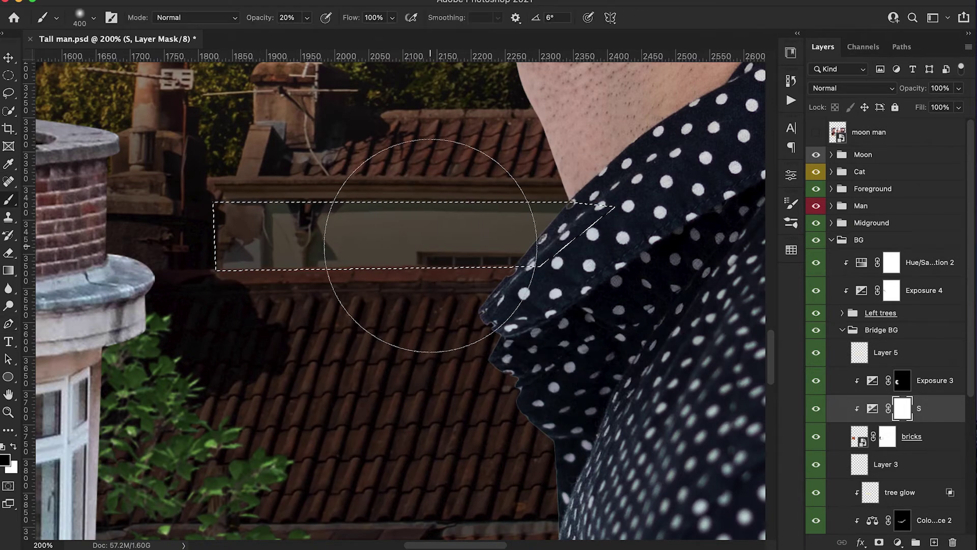
{"action": "scroll", "coordinate": [861, 395], "scroll_direction": "down", "scroll_amount": 5}
{"action": "left_click", "coordinate": [862, 394]}
{"action": "mouse_move", "coordinate": [550, 265]}
{"action": "left_mouse_down"}
{"action": "mouse_move", "coordinate": [324, 243]}
{"action": "mouse_move", "coordinate": [497, 131]}
{"action": "mouse_move", "coordinate": [318, 136]}
{"action": "mouse_move", "coordinate": [418, 151]}
{"action": "mouse_move", "coordinate": [545, 130]}
{"action": "mouse_move", "coordinate": [497, 118]}
{"action": "left_mouse_up"}
{"action": "key", "text": "x"}
{"action": "key", "text": "bracketleft"}
{"action": "key", "text": "bracketleft"}
{"action": "key", "text": "bracketleft"}
{"action": "key", "text": "bracketleft"}
{"action": "key", "text": "super+d"}
{"action": "key", "text": "super+minus"}
{"action": "key", "text": "super+minus"}
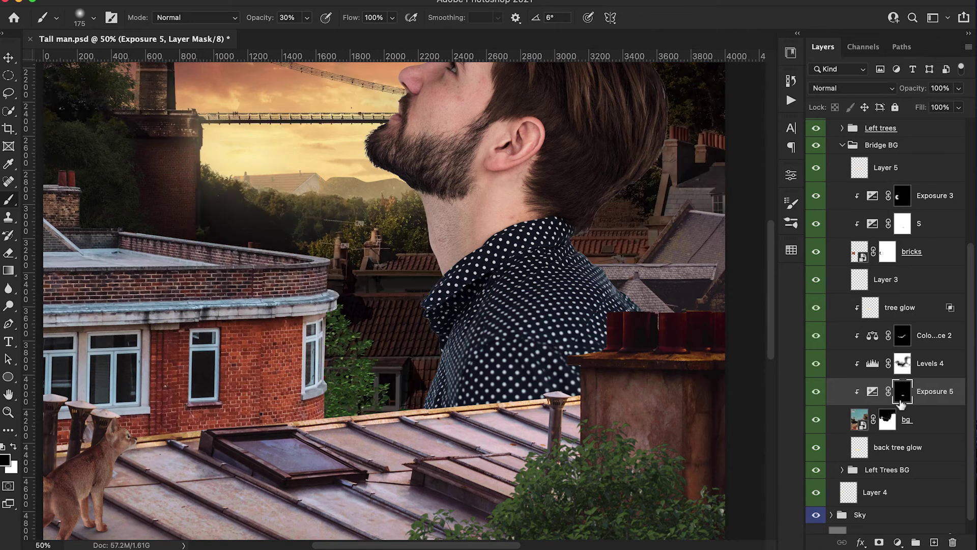
Step: Paint white on the Exposure 5 mask at 30% and 50% opacity to darken the background roofs on both sides of the man
{"action": "key", "text": "super+plus"}
{"action": "key", "text": "super+plus"}
{"action": "scroll", "coordinate": [525, 396], "scroll_direction": "down", "scroll_amount": 5}
{"action": "key", "text": "x"}
{"action": "mouse_move", "coordinate": [497, 345]}
{"action": "left_mouse_down"}
{"action": "mouse_move", "coordinate": [475, 393]}
{"action": "mouse_move", "coordinate": [419, 461]}
{"action": "mouse_move", "coordinate": [204, 478]}
{"action": "left_mouse_up"}
{"action": "key", "text": "5"}
{"action": "mouse_move", "coordinate": [547, 310]}
{"action": "left_mouse_down"}
{"action": "mouse_move", "coordinate": [463, 331]}
{"action": "mouse_move", "coordinate": [458, 370]}
{"action": "left_mouse_up"}
{"action": "key", "text": "super+minus"}
{"action": "key", "text": "super+minus"}
{"action": "key", "text": "super+plus"}
{"action": "mouse_move", "coordinate": [678, 232]}
{"action": "left_mouse_down"}
{"action": "mouse_move", "coordinate": [701, 356]}
{"action": "mouse_move", "coordinate": [509, 381]}
{"action": "left_mouse_up"}
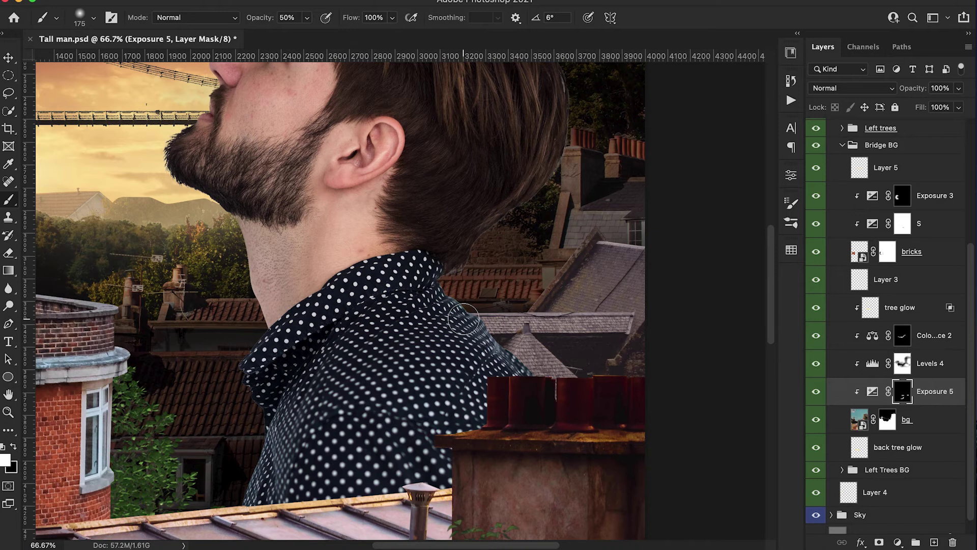
Step: Set the brush to 45 px at 40% opacity for detailed Exposure 5 mask painting on the roofs behind the man's shoulder
{"action": "key", "text": "super+plus"}
{"action": "key", "text": "super+plus"}
{"action": "key", "text": "super+plus"}
{"action": "key", "text": "bracketleft"}
{"action": "key", "text": "bracketleft"}
{"action": "key", "text": "bracketleft"}
{"action": "key", "text": "bracketleft"}
{"action": "key", "text": "bracketleft"}
{"action": "key", "text": "bracketleft"}
{"action": "key", "text": "bracketleft"}
{"action": "key", "text": "bracketleft"}
{"action": "key", "text": "bracketleft"}
{"action": "key", "text": "4"}
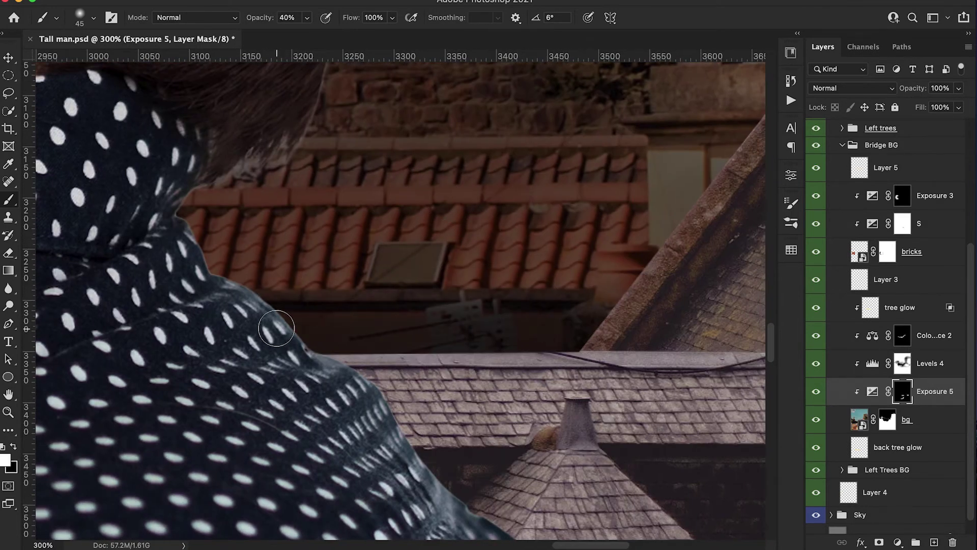
Step: Paint on the Exposure 5 mask with a 100 px brush at 40% opacity to darken the roof below the chimney pots behind the man
{"action": "key", "text": "bracketleft"}
{"action": "key", "text": "super+minus"}
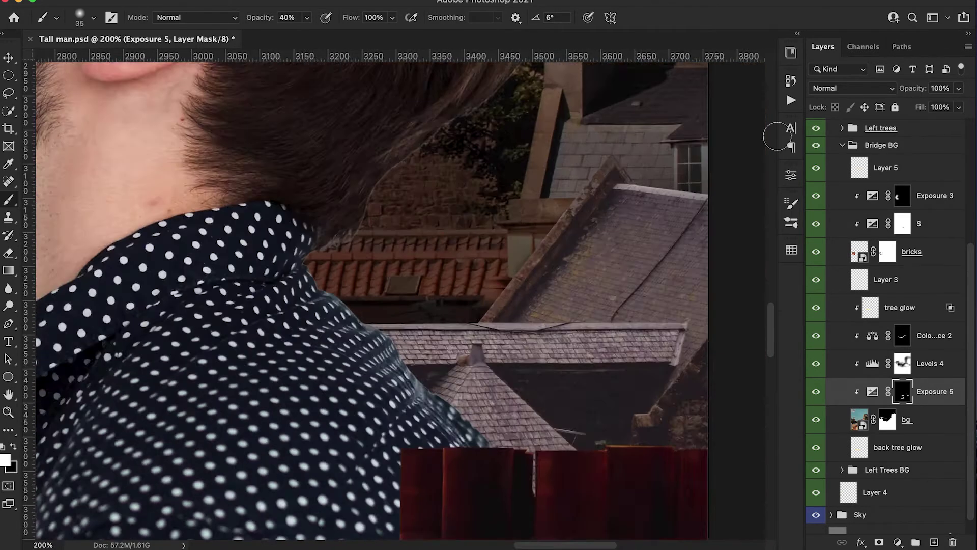
{"action": "key", "text": "super+minus"}
{"action": "scroll", "coordinate": [579, 340], "scroll_direction": "up", "scroll_amount": 2}
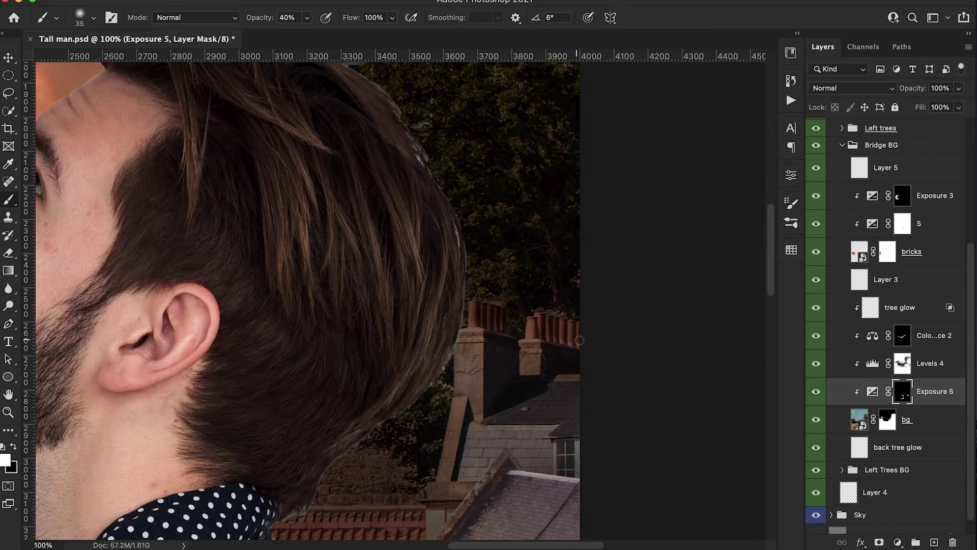
{"action": "key", "text": "bracketright"}
{"action": "key", "text": "bracketright"}
{"action": "key", "text": "bracketright"}
{"action": "key", "text": "bracketright"}
{"action": "key", "text": "bracketright"}
{"action": "key", "text": "bracketright"}
{"action": "key", "text": "bracketright"}
{"action": "key", "text": "bracketright"}
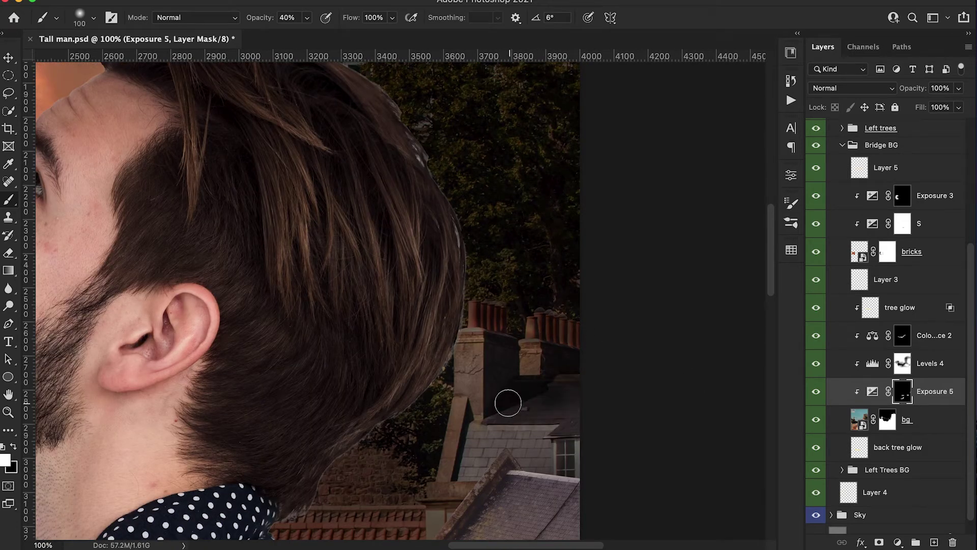
{"action": "left_click_drag", "start_coordinate": [575, 416], "coordinate": [499, 418]}
Step: Trace the slate wall between the chimney and the window with a closed pen path and turn it into a selection
{"action": "key", "text": "super+minus"}
{"action": "key", "text": "super+minus"}
{"action": "key", "text": "super+minus"}
{"action": "key", "text": "super+minus"}
{"action": "key", "text": "super+plus"}
{"action": "key", "text": "super+plus"}
{"action": "key", "text": "super+plus"}
{"action": "key", "text": "super+plus"}
{"action": "key", "text": "super+plus"}
{"action": "scroll", "coordinate": [628, 415], "scroll_direction": "down", "scroll_amount": 4}
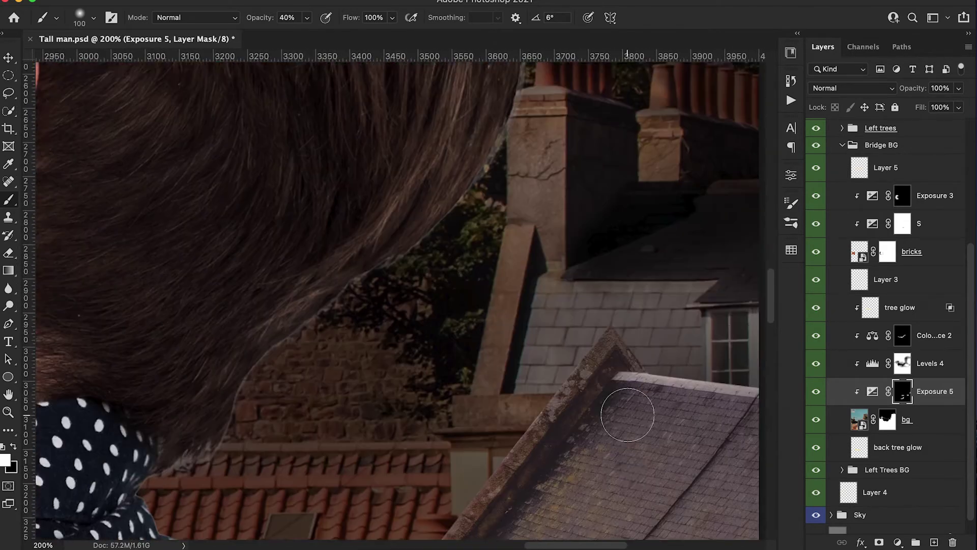
{"action": "key", "text": "p"}
{"action": "left_click", "coordinate": [708, 268]}
{"action": "left_click", "coordinate": [675, 298]}
{"action": "left_click", "coordinate": [689, 297]}
{"action": "left_click", "coordinate": [691, 306]}
{"action": "left_click", "coordinate": [695, 308]}
{"action": "left_click", "coordinate": [695, 376]}
{"action": "left_click", "coordinate": [488, 390]}
{"action": "left_click", "coordinate": [519, 241]}
{"action": "left_click", "coordinate": [535, 247]}
{"action": "left_click", "coordinate": [554, 249]}
{"action": "left_click", "coordinate": [550, 268]}
{"action": "left_click", "coordinate": [707, 268]}
{"action": "key", "text": "super+Return"}
Step: Darken the selected slate area on the Exposure 5 mask with a soft brush at 20% opacity, and clear the selection
{"action": "key", "text": "b"}
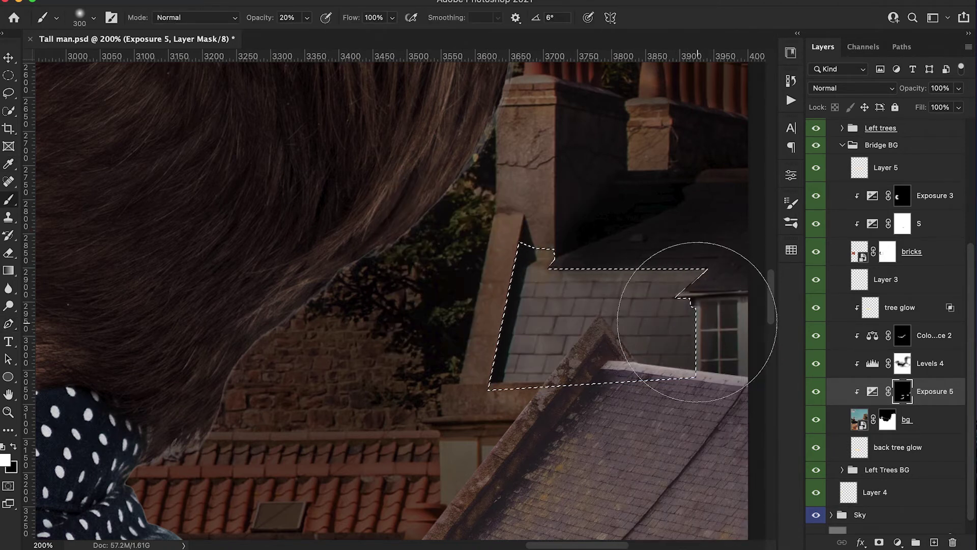
{"action": "key", "text": "bracketleft"}
{"action": "key", "text": "bracketleft"}
{"action": "key", "text": "bracketleft"}
{"action": "key", "text": "bracketleft"}
{"action": "key", "text": "bracketleft"}
{"action": "mouse_move", "coordinate": [496, 316]}
{"action": "left_mouse_down"}
{"action": "mouse_move", "coordinate": [523, 259]}
{"action": "mouse_move", "coordinate": [506, 288]}
{"action": "mouse_move", "coordinate": [498, 386]}
{"action": "left_mouse_up"}
{"action": "key", "text": "bracketleft"}
{"action": "key", "text": "bracketleft"}
{"action": "key", "text": "bracketleft"}
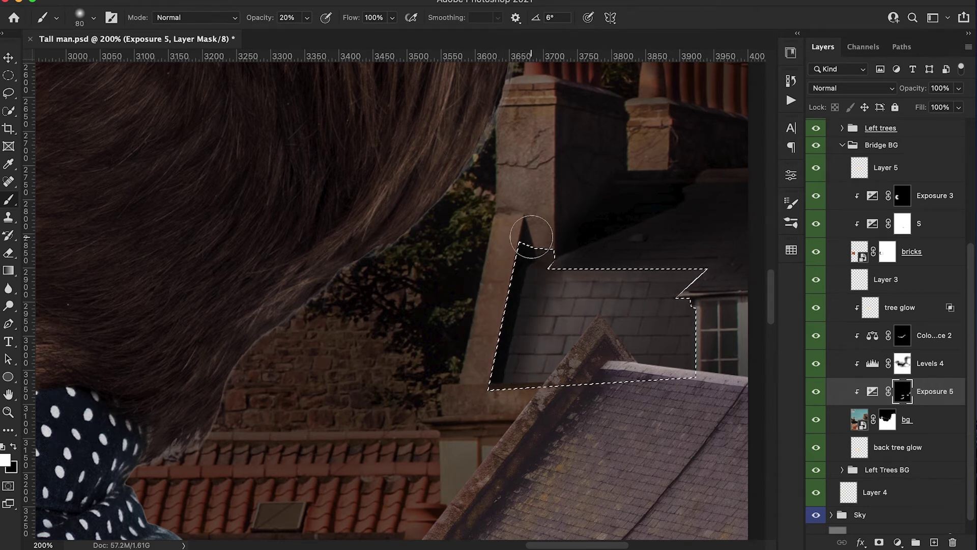
{"action": "key", "text": "bracketright"}
{"action": "key", "text": "bracketright"}
{"action": "key", "text": "bracketright"}
{"action": "key", "text": "bracketright"}
{"action": "key", "text": "super+minus"}
{"action": "key", "text": "super+minus"}
{"action": "key", "text": "super+d"}
{"action": "left_click_drag", "start_coordinate": [317, 347], "coordinate": [430, 433]}
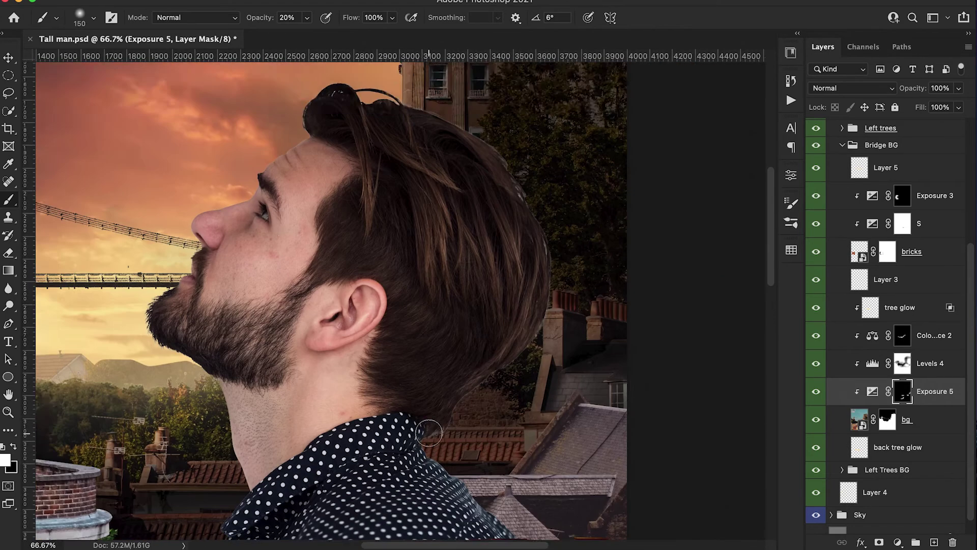
{"action": "key", "text": "super+minus"}
{"action": "key", "text": "super+minus"}
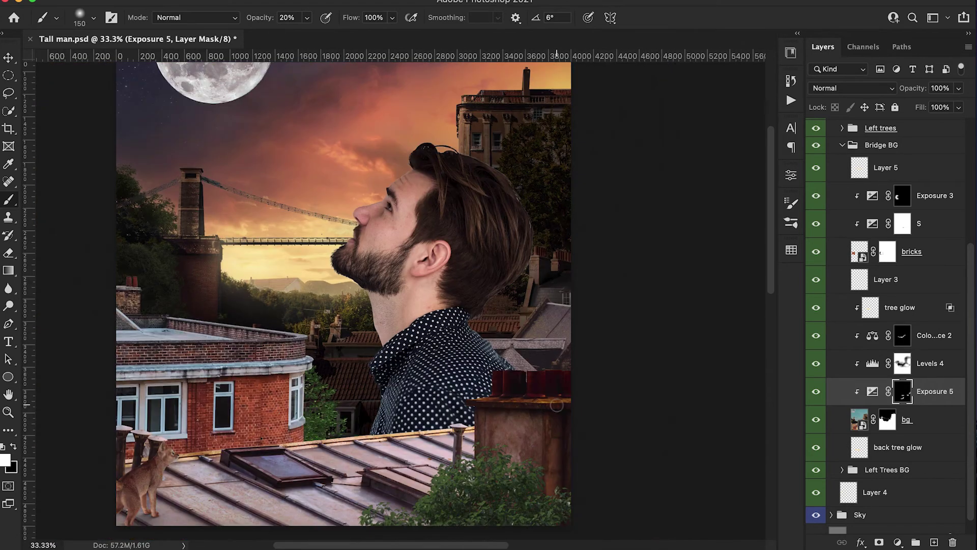
Step: Add a clipped Color Balance adjustment above Color Balance 2, shift its midtones toward red, and compare the image with and without it
{"action": "left_click", "coordinate": [934, 346]}
{"action": "left_click", "coordinate": [897, 542]}
{"action": "left_click", "coordinate": [896, 378]}
{"action": "left_click_drag", "start_coordinate": [657, 245], "coordinate": [668, 245]}
{"action": "mouse_move", "coordinate": [657, 295]}
{"action": "left_mouse_down"}
{"action": "mouse_move", "coordinate": [671, 295]}
{"action": "mouse_move", "coordinate": [653, 295]}
{"action": "mouse_move", "coordinate": [664, 250]}
{"action": "mouse_move", "coordinate": [646, 247]}
{"action": "mouse_move", "coordinate": [663, 246]}
{"action": "mouse_move", "coordinate": [658, 294]}
{"action": "left_mouse_up"}
{"action": "left_click", "coordinate": [685, 215]}
{"action": "left_click", "coordinate": [631, 202]}
{"action": "left_click", "coordinate": [654, 214]}
{"action": "left_click", "coordinate": [651, 241]}
{"action": "left_click", "coordinate": [816, 338]}
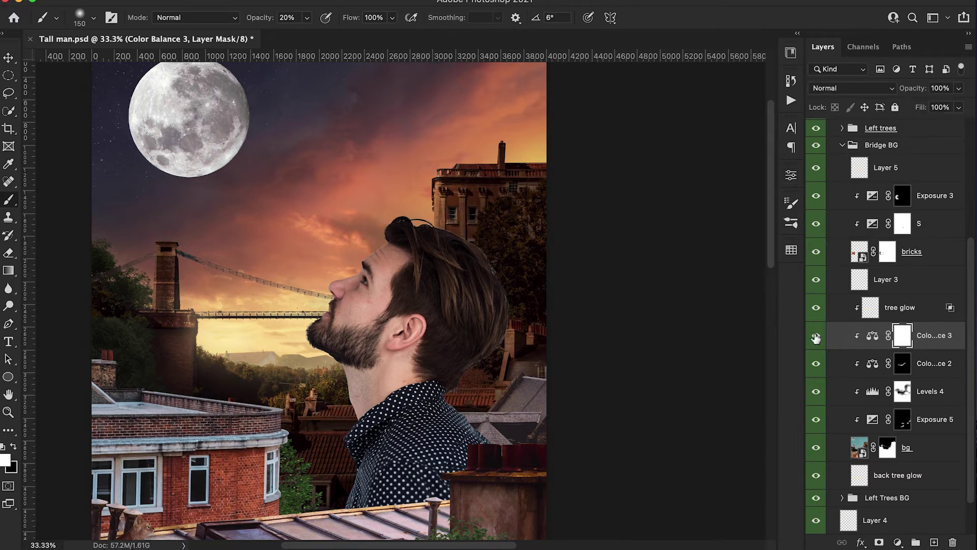
{"action": "left_click_drag", "start_coordinate": [924, 90], "coordinate": [884, 111]}
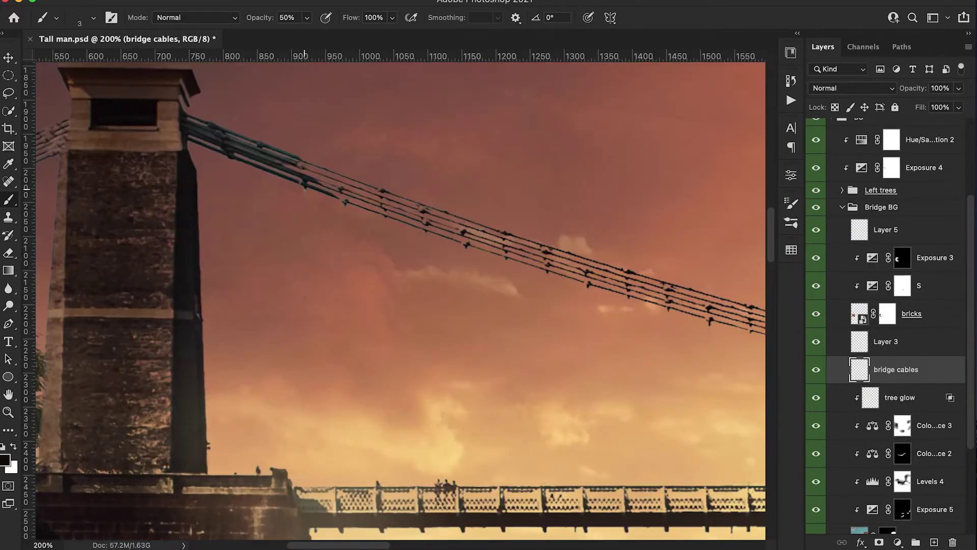
Step: Draw three pairs of thin vertical suspension cables down to the deck on the bridge cables layer with a 3 px brush at 50% opacity
{"action": "left_click", "coordinate": [304, 488], "text": "shift"}
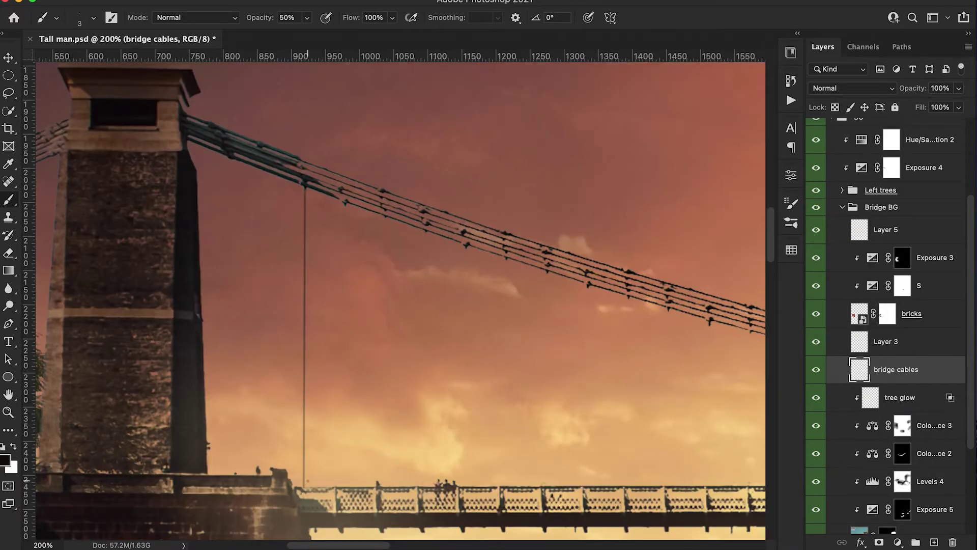
{"action": "left_click", "coordinate": [299, 487], "text": "shift"}
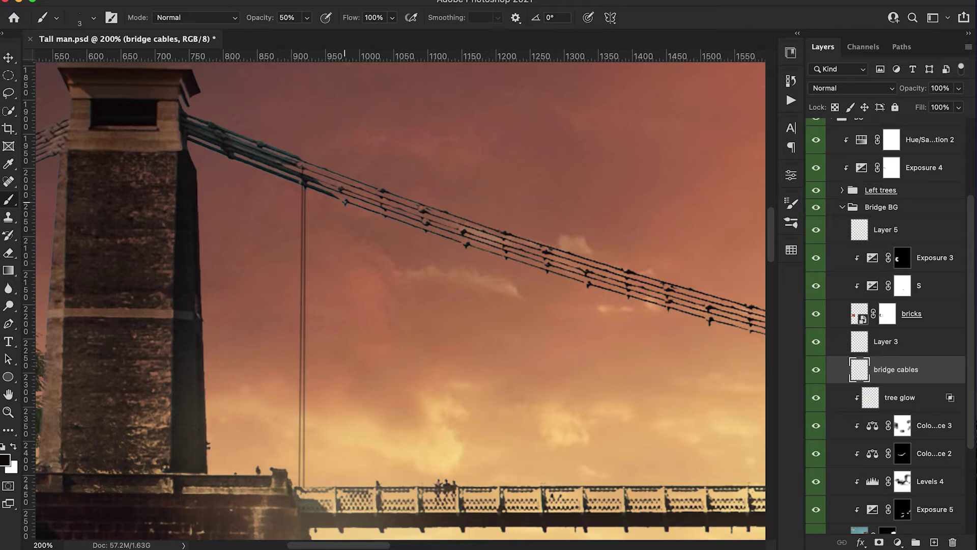
{"action": "left_click", "coordinate": [345, 203], "text": "shift"}
{"action": "key", "text": "ctrl+z"}
{"action": "left_click", "coordinate": [346, 202], "text": "shift"}
{"action": "left_click", "coordinate": [339, 487], "text": "shift"}
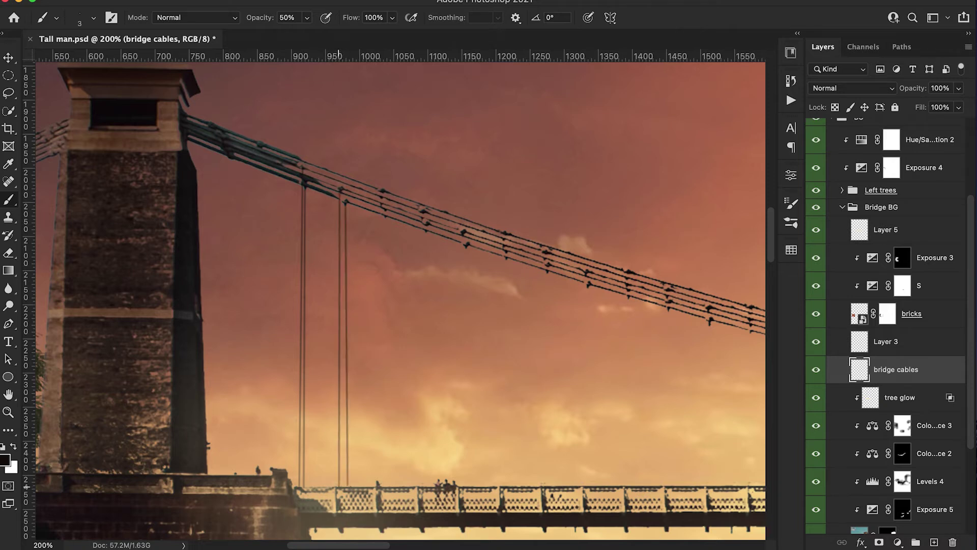
{"action": "left_click", "coordinate": [382, 487], "text": "shift"}
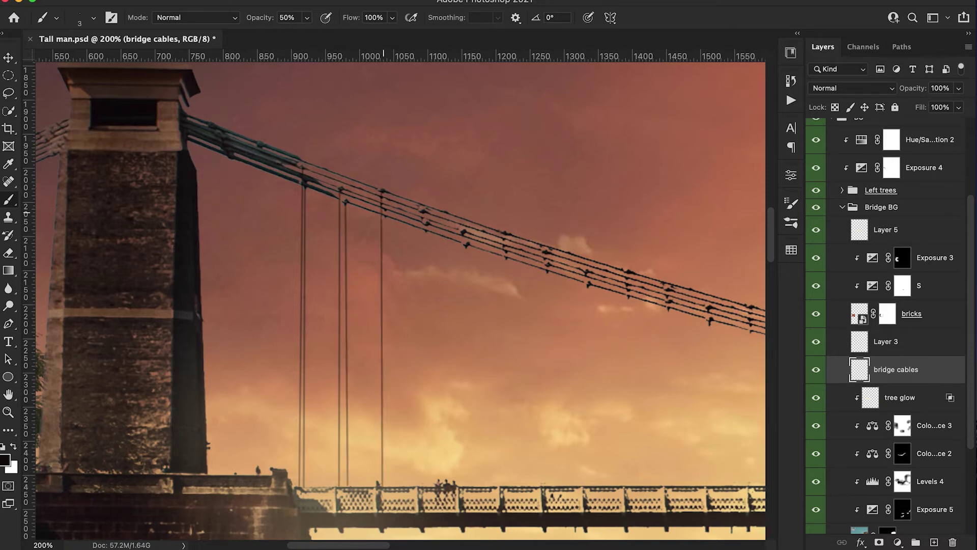
{"action": "left_click", "coordinate": [387, 486]}
{"action": "left_click", "coordinate": [387, 216], "text": "shift"}
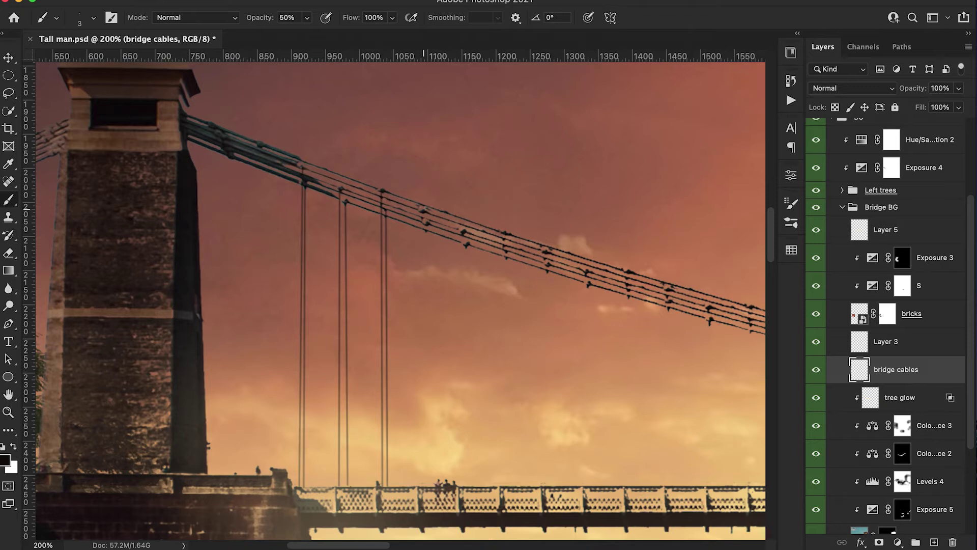
{"action": "left_click", "coordinate": [433, 486]}
{"action": "left_click", "coordinate": [422, 219], "text": "shift"}
{"action": "key", "text": "ctrl+z"}
Step: Draw a vertical cable from the fourth cable clamp to the deck along a vertical guide, and move the guide to the next clamp
{"action": "key", "text": "v"}
{"action": "mouse_move", "coordinate": [24, 265]}
{"action": "left_mouse_down"}
{"action": "mouse_move", "coordinate": [409, 267]}
{"action": "mouse_move", "coordinate": [420, 285]}
{"action": "left_mouse_up"}
{"action": "key", "text": "b"}
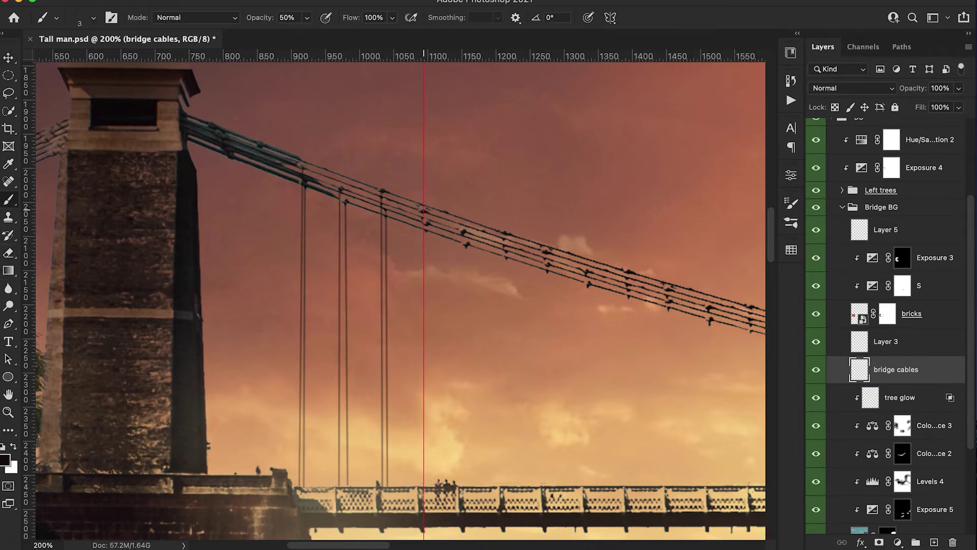
{"action": "left_click_drag", "start_coordinate": [423, 450], "coordinate": [426, 325]}
{"action": "left_click", "coordinate": [426, 487], "text": "shift"}
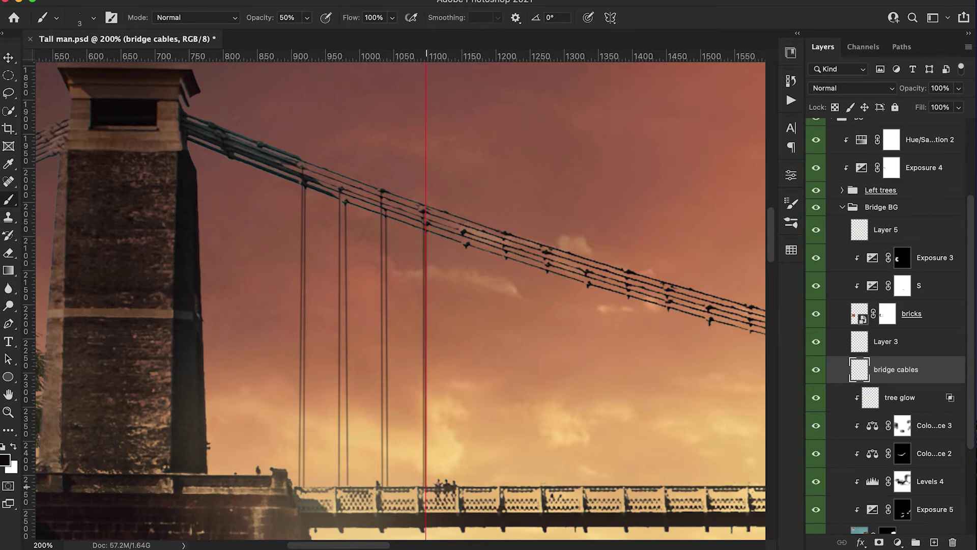
{"action": "mouse_move", "coordinate": [426, 415]}
{"action": "left_mouse_down"}
{"action": "mouse_move", "coordinate": [460, 415]}
{"action": "mouse_move", "coordinate": [462, 435]}
{"action": "left_mouse_up"}
{"action": "key", "text": "b"}
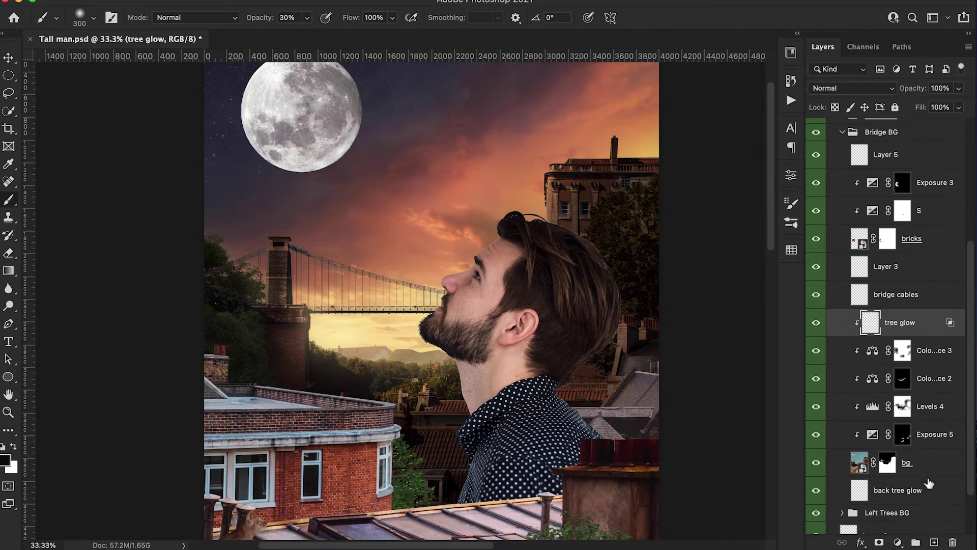
Step: Add a Solid Color fill layer in fdcc6d above the tree glow layer and clip it to the layers below
{"action": "left_click", "coordinate": [898, 543]}
{"action": "left_click", "coordinate": [902, 235]}
{"action": "left_click", "coordinate": [661, 212]}
{"action": "left_click_drag", "start_coordinate": [585, 132], "coordinate": [549, 36]}
{"action": "left_click", "coordinate": [648, 215]}
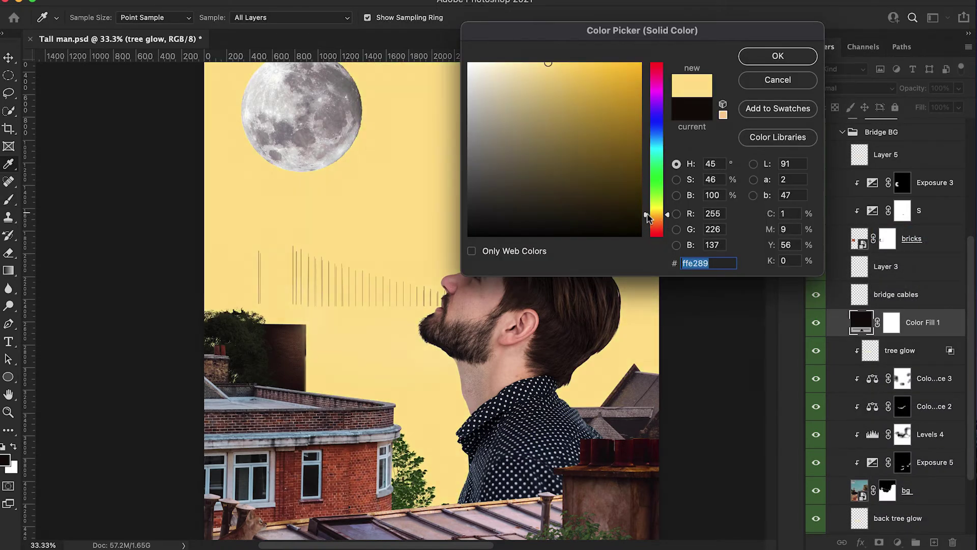
{"action": "left_click_drag", "start_coordinate": [648, 216], "coordinate": [649, 219]}
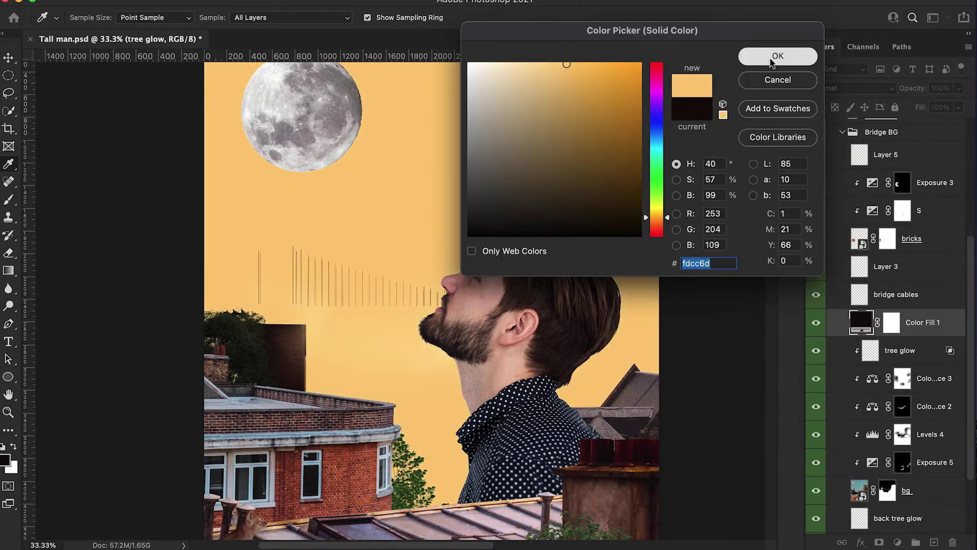
{"action": "left_click", "coordinate": [778, 56]}
{"action": "left_click", "coordinate": [857, 336], "text": "alt"}
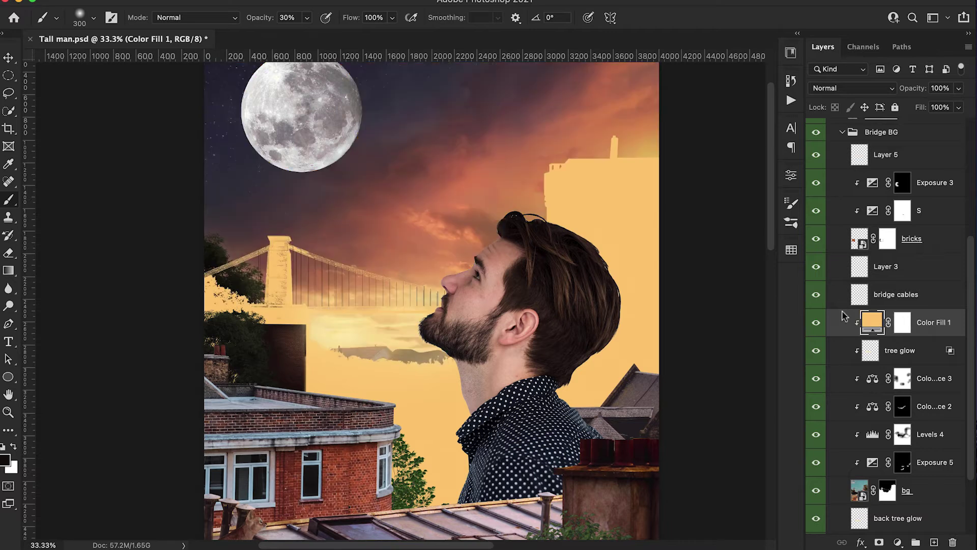
Step: Set the color fill layer's blend mode to Linear Dodge (Add) and invert its mask to black
{"action": "left_click", "coordinate": [839, 89]}
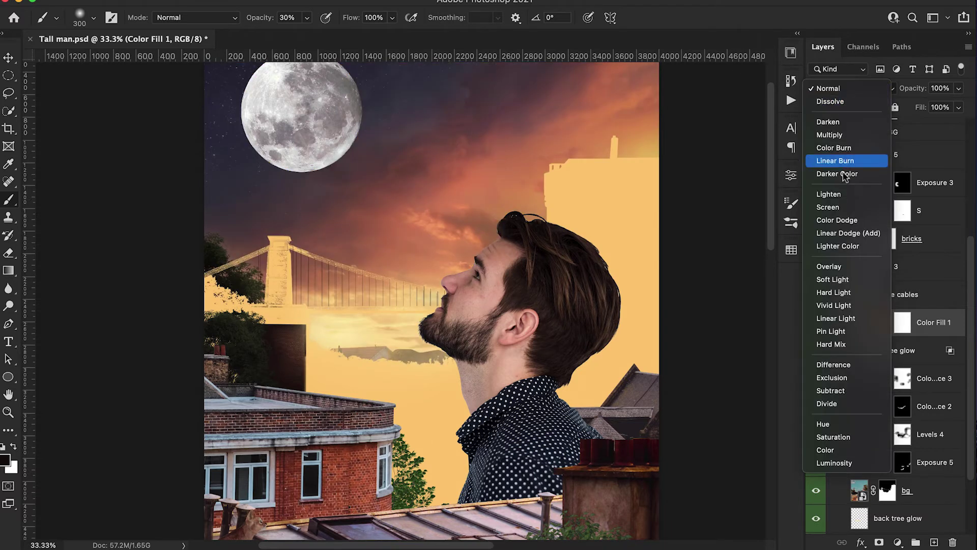
{"action": "left_click", "coordinate": [844, 234]}
{"action": "left_click", "coordinate": [902, 322]}
{"action": "key", "text": "x"}
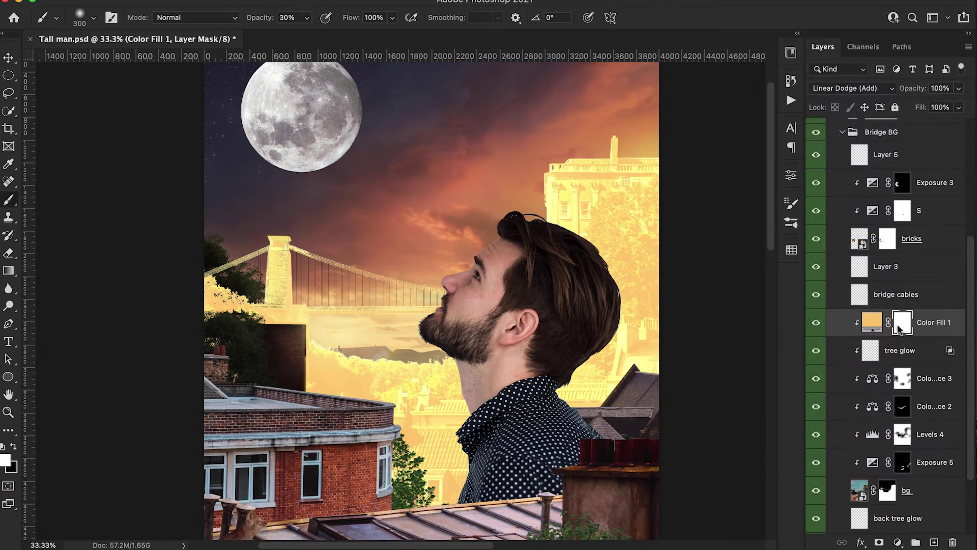
{"action": "key", "text": "super+i"}
Step: Paint a glow around the bridge tower and deck on the fill layer's mask at 30% opacity, and compare it with the layer hidden
{"action": "mouse_move", "coordinate": [298, 318]}
{"action": "left_mouse_down"}
{"action": "mouse_move", "coordinate": [335, 320]}
{"action": "mouse_move", "coordinate": [314, 327]}
{"action": "mouse_move", "coordinate": [326, 337]}
{"action": "mouse_move", "coordinate": [314, 335]}
{"action": "mouse_move", "coordinate": [311, 313]}
{"action": "left_mouse_up"}
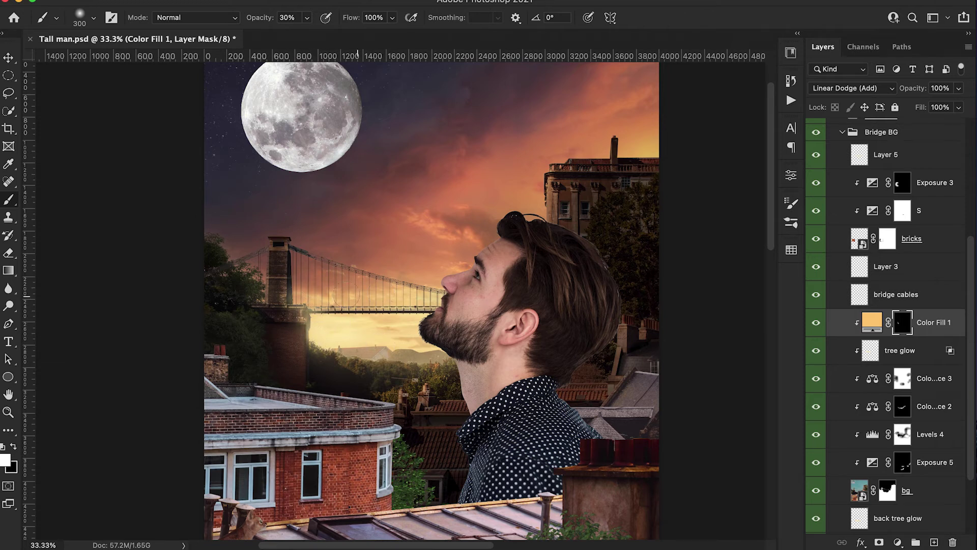
{"action": "left_click_drag", "start_coordinate": [431, 320], "coordinate": [435, 316]}
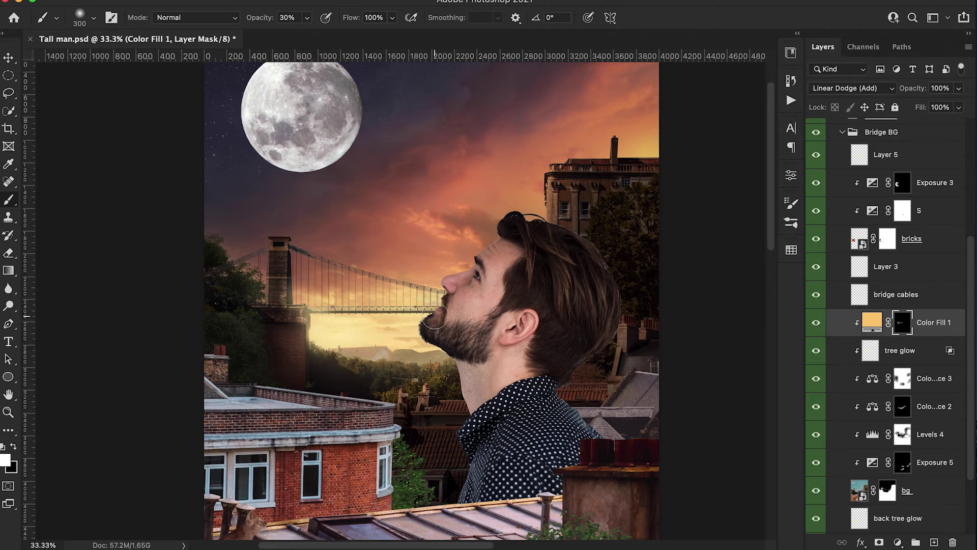
{"action": "key", "text": "bracketleft"}
{"action": "key", "text": "bracketleft"}
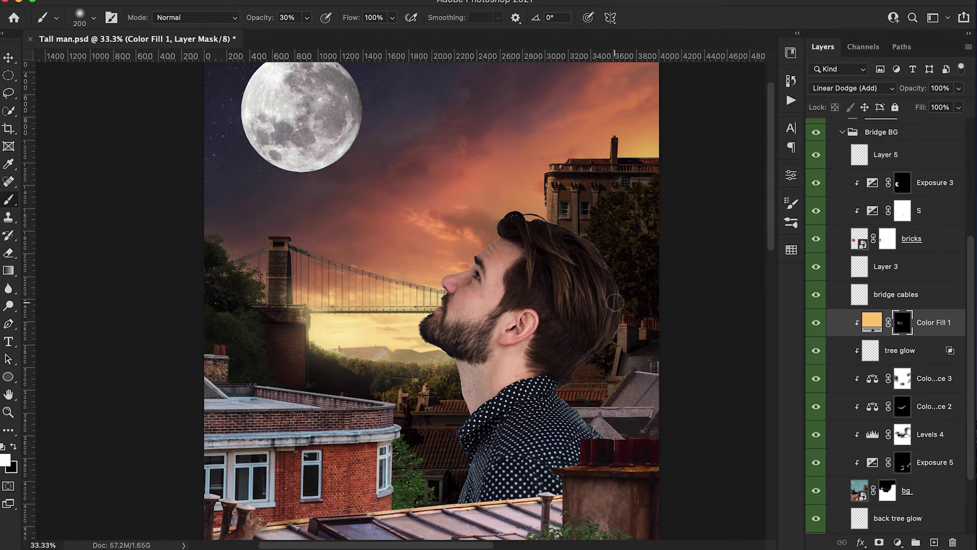
{"action": "key", "text": "super+minus"}
{"action": "left_click", "coordinate": [821, 325]}
{"action": "left_click", "coordinate": [817, 324]}
Step: Change the glow fill layer's color to the more saturated orange fda803
{"action": "double_click", "coordinate": [872, 322]}
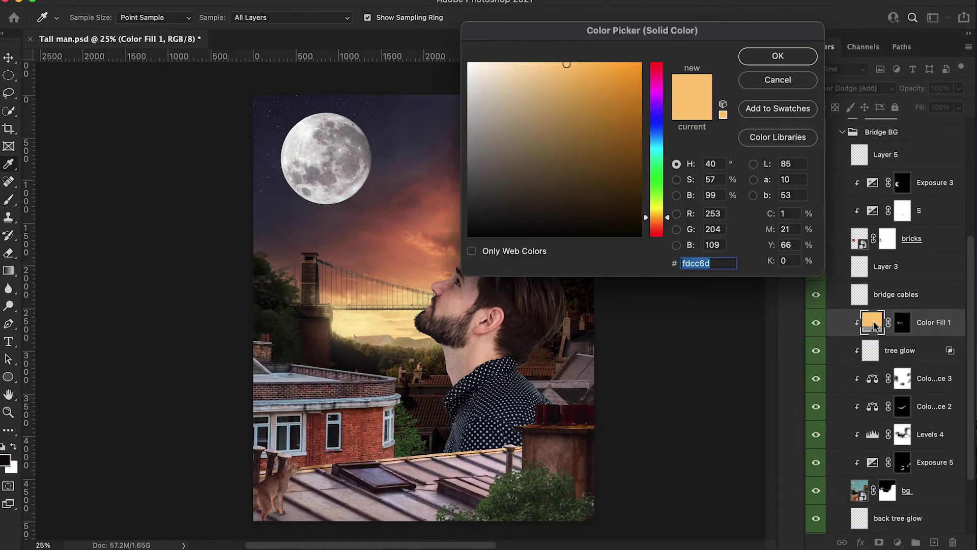
{"action": "left_click", "coordinate": [617, 64]}
{"action": "left_click_drag", "start_coordinate": [621, 64], "coordinate": [640, 64]}
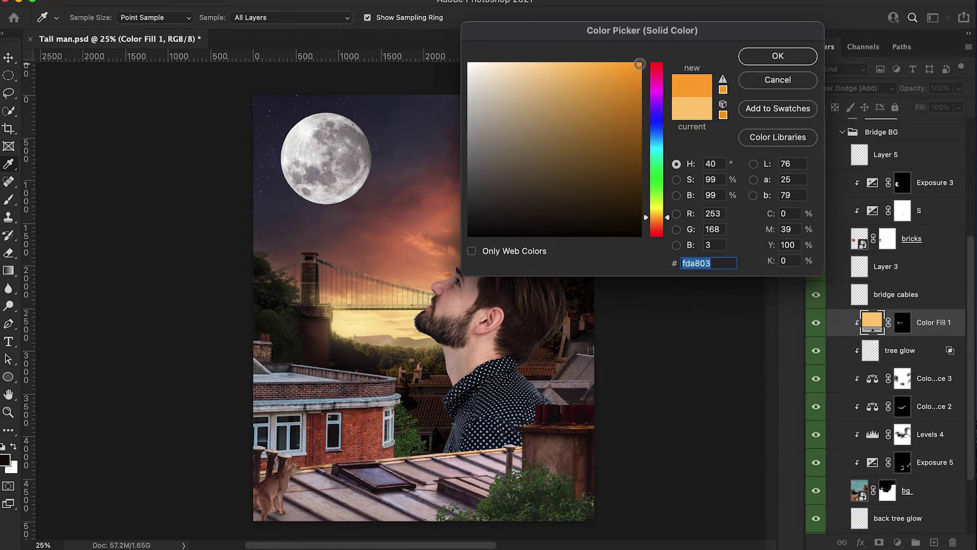
{"action": "left_click", "coordinate": [777, 56]}
Step: Adjust the Color Balance 4 layer, shifting its midtones toward cyan, and compare the image with the adjustment on and off
{"action": "scroll", "coordinate": [590, 216], "scroll_direction": "right", "scroll_amount": 3}
{"action": "scroll", "coordinate": [591, 217], "scroll_direction": "down", "scroll_amount": 2}
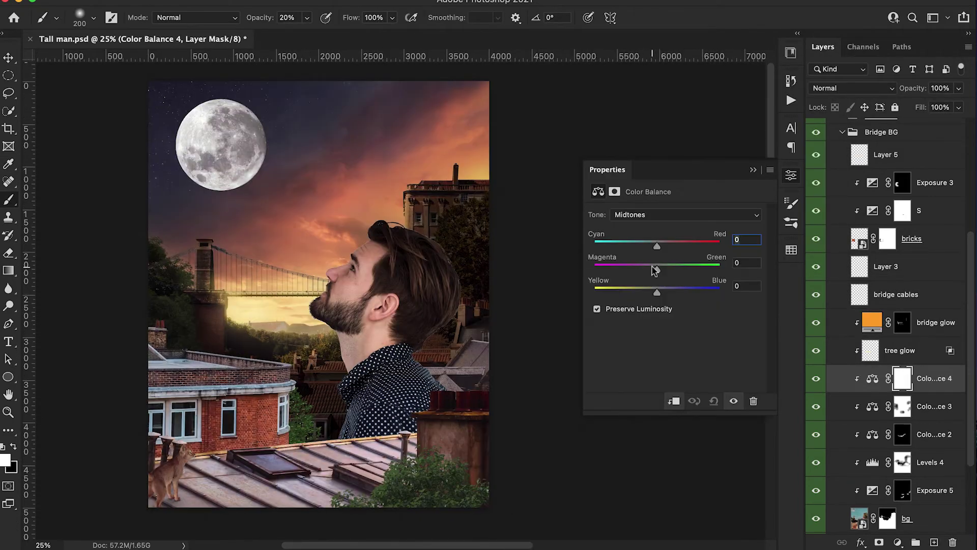
{"action": "key", "text": "ctrl+plus"}
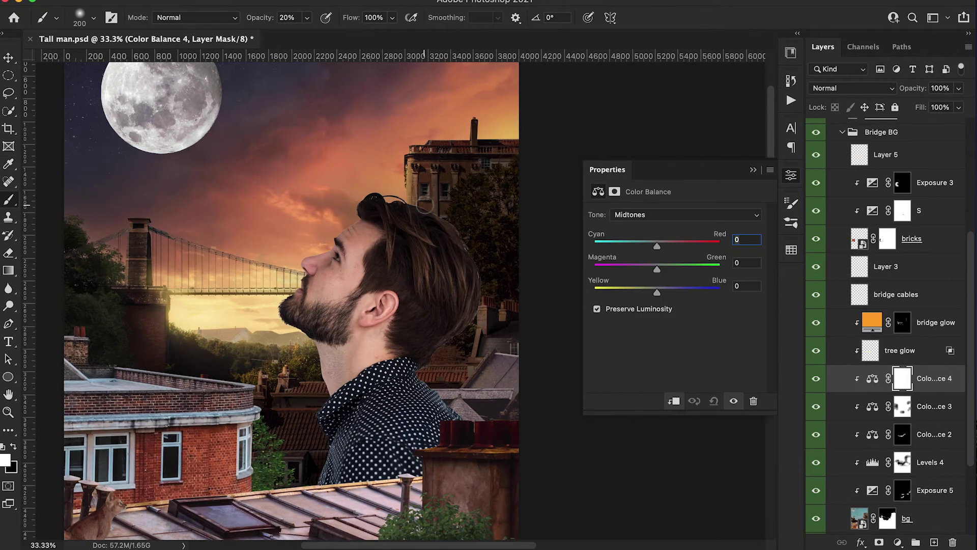
{"action": "left_click_drag", "start_coordinate": [656, 245], "coordinate": [650, 244]}
{"action": "left_click_drag", "start_coordinate": [666, 295], "coordinate": [661, 248]}
{"action": "scroll", "coordinate": [667, 294], "scroll_direction": "left", "scroll_amount": 1}
{"action": "left_click", "coordinate": [649, 216]}
{"action": "left_click", "coordinate": [637, 203]}
{"action": "left_click", "coordinate": [753, 170]}
{"action": "left_click", "coordinate": [817, 380]}
{"action": "left_click", "coordinate": [816, 381]}
{"action": "key", "text": "super+minus"}
{"action": "left_click", "coordinate": [817, 381]}
{"action": "left_click", "coordinate": [817, 382]}
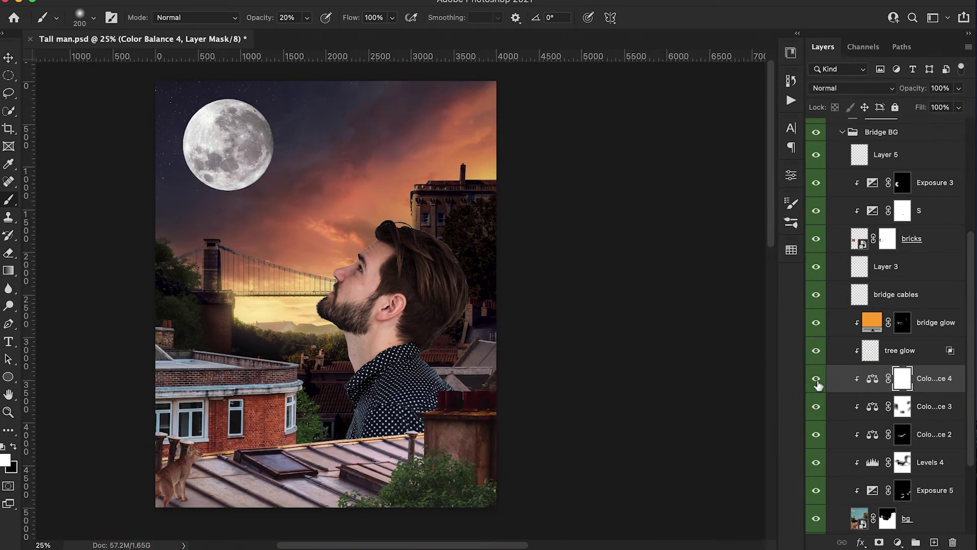
Step: Invert the Color Balance 4 mask and paint the adjustment back over the trees behind the man's head with a 700 px brush at 40% opacity
{"action": "key", "text": "super+i"}
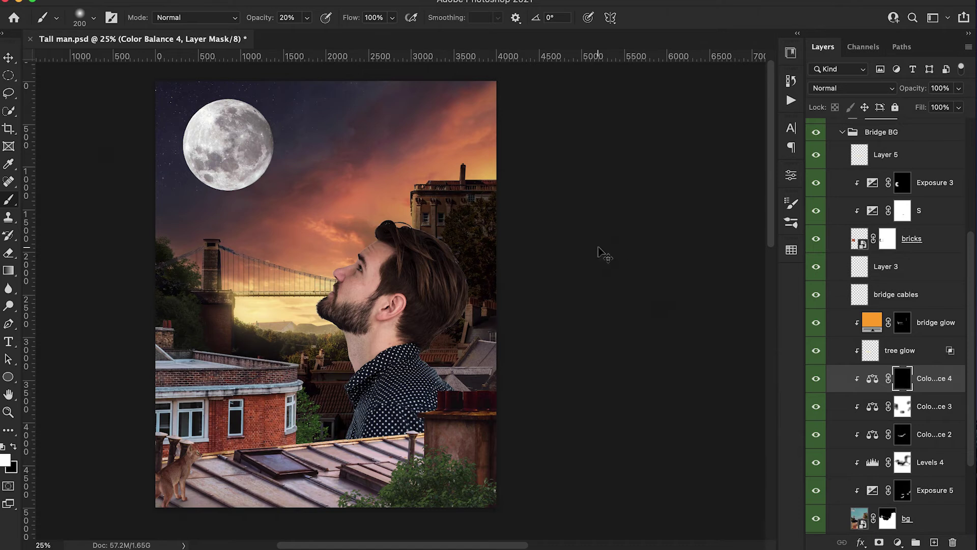
{"action": "key", "text": "super+plus"}
{"action": "key", "text": "bracketright"}
{"action": "key", "text": "bracketright"}
{"action": "key", "text": "bracketright"}
{"action": "key", "text": "bracketright"}
{"action": "key", "text": "bracketright"}
{"action": "key", "text": "bracketright"}
{"action": "key", "text": "4"}
{"action": "mouse_move", "coordinate": [581, 303]}
{"action": "left_mouse_down"}
{"action": "mouse_move", "coordinate": [478, 201]}
{"action": "mouse_move", "coordinate": [565, 179]}
{"action": "left_mouse_up"}
Step: Paint the Color Balance 4 adjustment over the rooftops beside the man's shirt and the base of the bridge pier
{"action": "scroll", "coordinate": [475, 183], "scroll_direction": "down", "scroll_amount": 5}
{"action": "scroll", "coordinate": [475, 183], "scroll_direction": "left", "scroll_amount": 5}
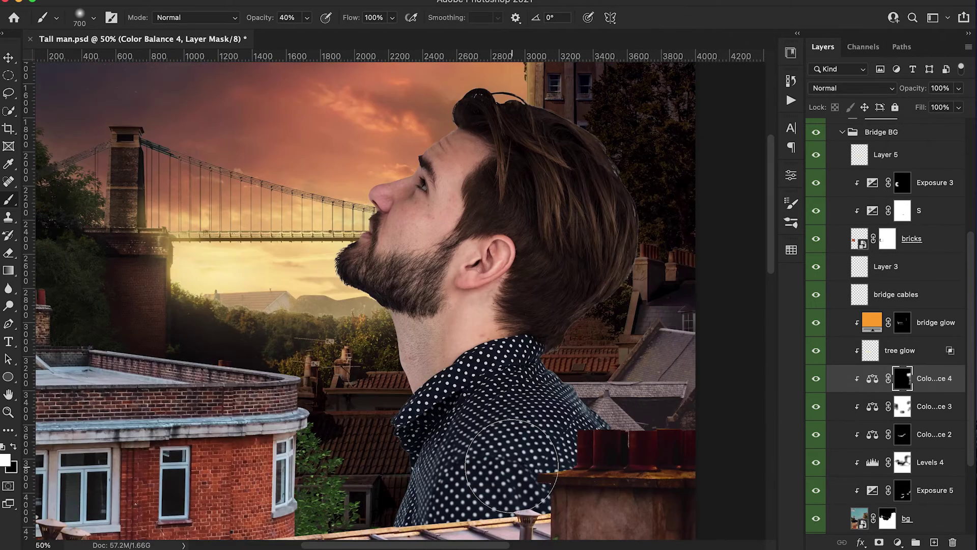
{"action": "left_click_drag", "start_coordinate": [389, 463], "coordinate": [343, 467]}
{"action": "scroll", "coordinate": [237, 376], "scroll_direction": "left", "scroll_amount": 5}
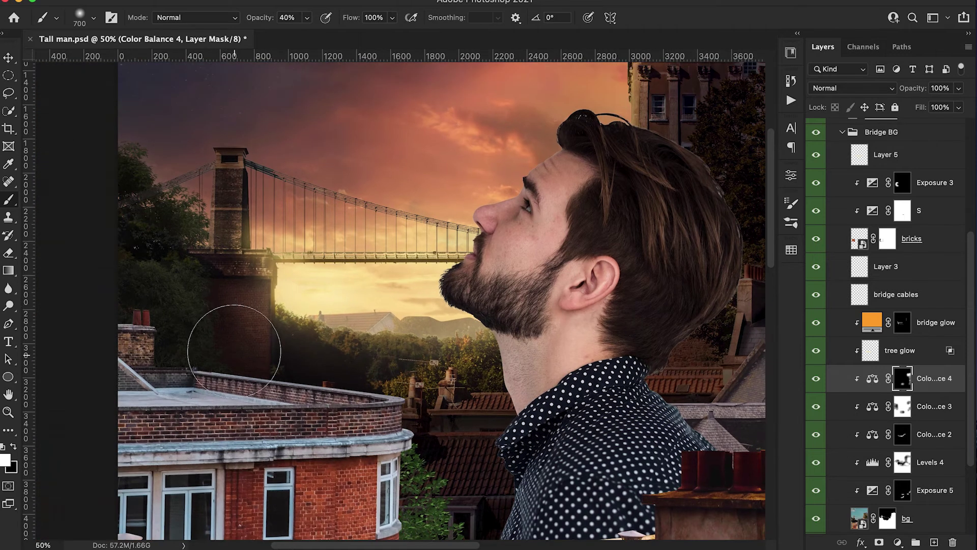
{"action": "left_click", "coordinate": [233, 353]}
Step: Paint on the Exposure 5 mask with a 125 px brush at 40% opacity to darken the area around the distant chimneys and rooftops
{"action": "left_click", "coordinate": [903, 490]}
{"action": "key", "text": "super+plus"}
{"action": "key", "text": "super+plus"}
{"action": "scroll", "coordinate": [610, 331], "scroll_direction": "right", "scroll_amount": 5}
{"action": "key", "text": "bracketleft"}
{"action": "key", "text": "bracketleft"}
{"action": "key", "text": "bracketleft"}
{"action": "key", "text": "bracketleft"}
{"action": "key", "text": "bracketleft"}
{"action": "key", "text": "bracketleft"}
{"action": "key", "text": "bracketleft"}
{"action": "key", "text": "bracketleft"}
{"action": "key", "text": "bracketleft"}
{"action": "mouse_move", "coordinate": [625, 274]}
{"action": "left_mouse_down"}
{"action": "mouse_move", "coordinate": [558, 298]}
{"action": "mouse_move", "coordinate": [627, 199]}
{"action": "mouse_move", "coordinate": [631, 143]}
{"action": "mouse_move", "coordinate": [544, 224]}
{"action": "mouse_move", "coordinate": [521, 260]}
{"action": "left_mouse_up"}
{"action": "mouse_move", "coordinate": [366, 315]}
{"action": "left_mouse_down"}
{"action": "mouse_move", "coordinate": [387, 300]}
{"action": "mouse_move", "coordinate": [414, 251]}
{"action": "mouse_move", "coordinate": [231, 316]}
{"action": "mouse_move", "coordinate": [381, 285]}
{"action": "left_mouse_up"}
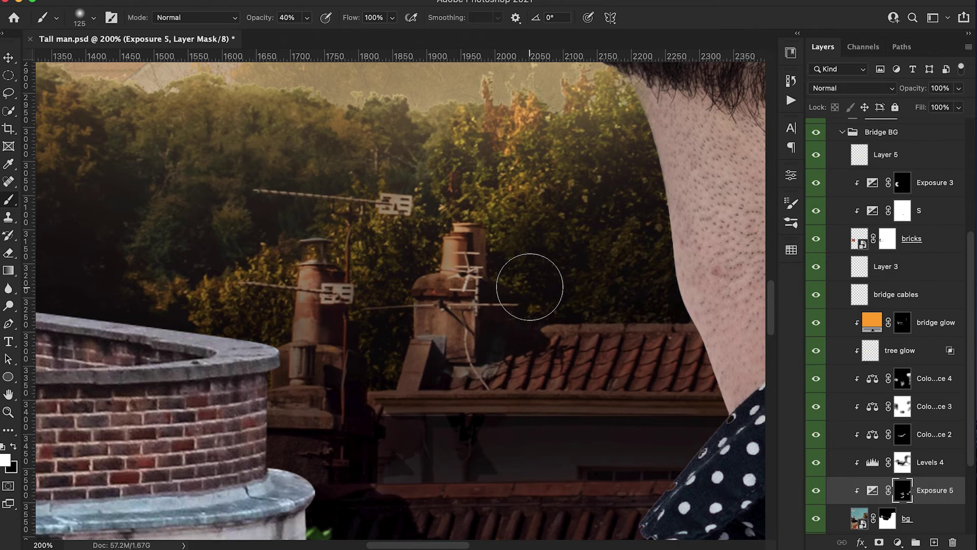
Step: Clip the new layer above bridge glow to the bridge background and name it S
{"action": "key", "text": "super+minus"}
{"action": "key", "text": "super+minus"}
{"action": "key", "text": "super+minus"}
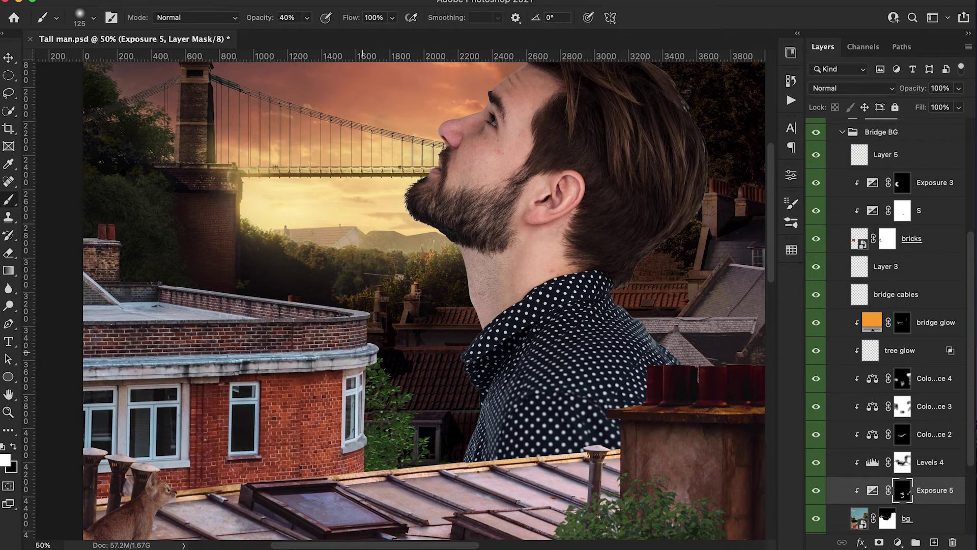
{"action": "scroll", "coordinate": [297, 313], "scroll_direction": "up", "scroll_amount": 3}
{"action": "key", "text": "1"}
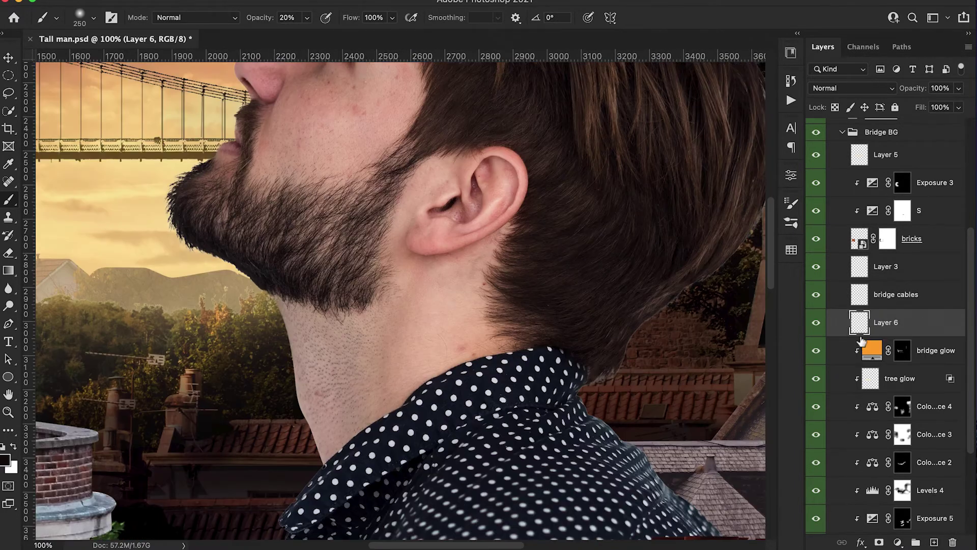
{"action": "left_click", "coordinate": [860, 336], "text": "alt"}
{"action": "double_click", "coordinate": [894, 323]}
{"action": "type", "text": "S"}
{"action": "key", "text": "Return"}
Step: Set layer S to Multiply and paint a sampled dark tone over the rooftops behind the man's neck with a 175 px brush at 10% opacity
{"action": "left_click", "coordinate": [680, 330], "text": "alt"}
{"action": "left_click_drag", "start_coordinate": [640, 331], "coordinate": [703, 325]}
{"action": "left_click", "coordinate": [835, 88]}
{"action": "left_click", "coordinate": [830, 135]}
{"action": "key", "text": "bracketleft"}
{"action": "key", "text": "bracketleft"}
{"action": "key", "text": "bracketleft"}
{"action": "key", "text": "bracketleft"}
{"action": "key", "text": "bracketleft"}
{"action": "key", "text": "bracketleft"}
{"action": "key", "text": "bracketleft"}
{"action": "key", "text": "bracketleft"}
{"action": "key", "text": "bracketleft"}
{"action": "key", "text": "bracketleft"}
{"action": "key", "text": "1"}
{"action": "key", "text": "bracketright"}
{"action": "key", "text": "bracketright"}
{"action": "key", "text": "bracketright"}
{"action": "key", "text": "bracketright"}
{"action": "key", "text": "bracketright"}
{"action": "key", "text": "bracketright"}
{"action": "key", "text": "bracketright"}
{"action": "key", "text": "bracketright"}
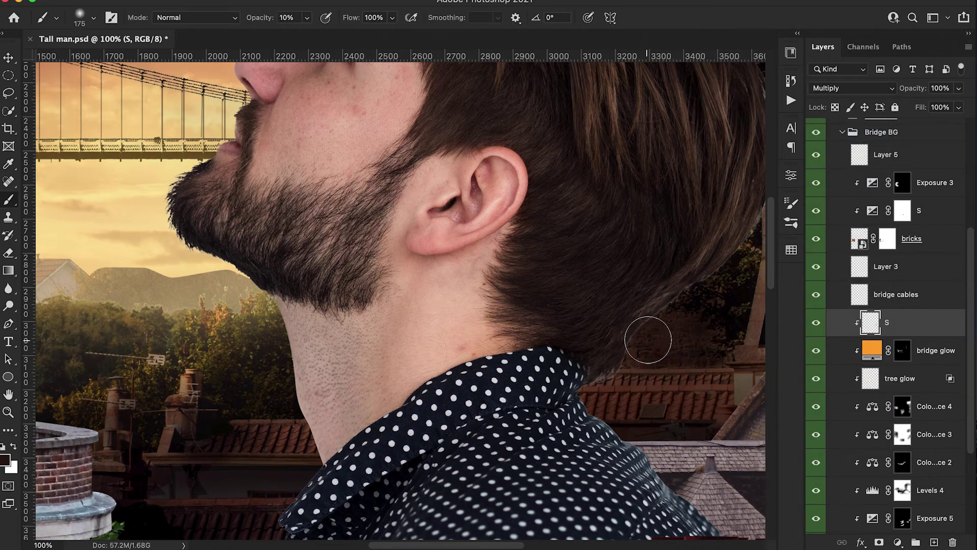
Step: Add a layer above Color Balance 4 and haze the building behind the man with sampled sky orange, using a 1200 px brush at 10% opacity
{"action": "key", "text": "super+minus"}
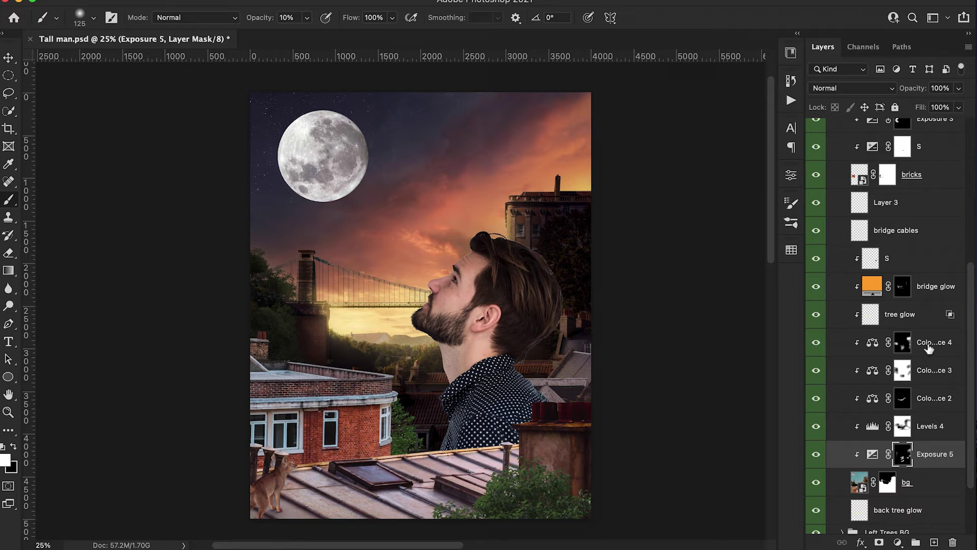
{"action": "left_click", "coordinate": [929, 348]}
{"action": "left_click", "coordinate": [934, 542]}
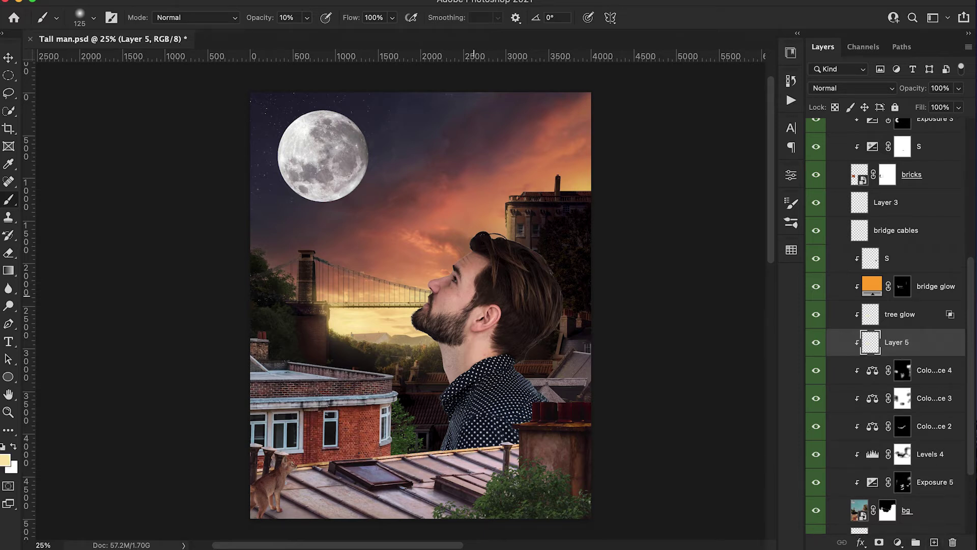
{"action": "left_click", "coordinate": [499, 216], "text": "alt"}
{"action": "key", "text": "bracketright"}
{"action": "key", "text": "bracketright"}
{"action": "key", "text": "bracketright"}
{"action": "key", "text": "bracketright"}
{"action": "key", "text": "bracketright"}
{"action": "key", "text": "bracketright"}
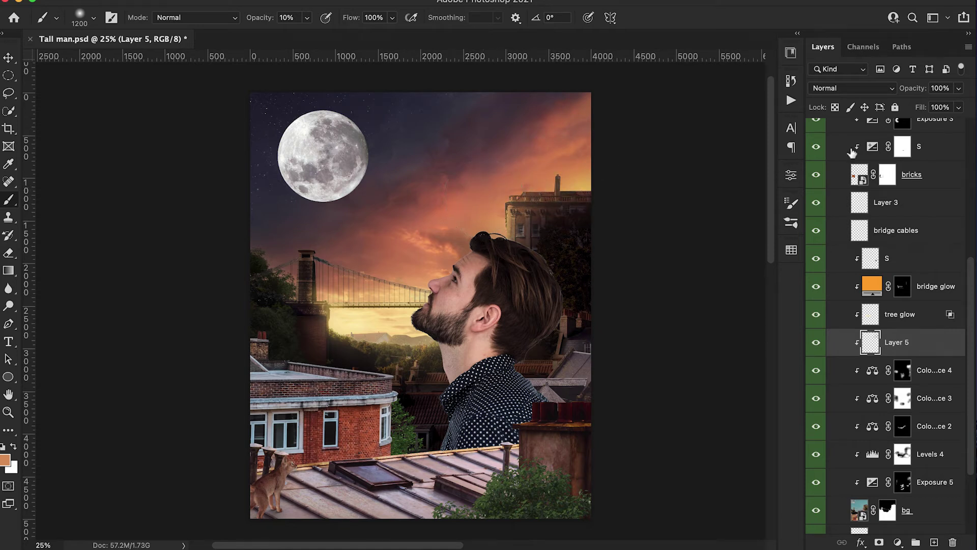
{"action": "key", "text": "e"}
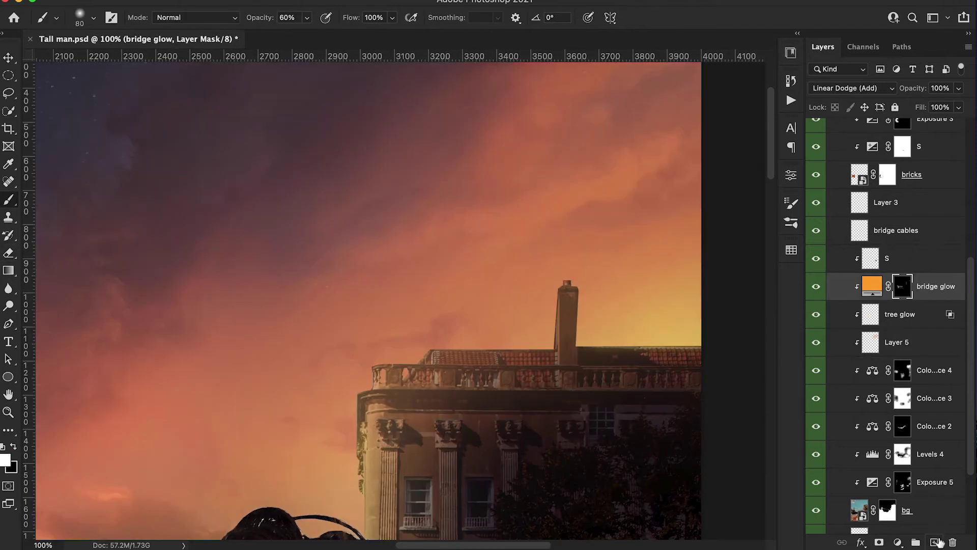
Step: Add a layer above bridge glow and paint sampled pale yellow sky light along the roofline beside the chimney at 100% brush opacity
{"action": "left_click", "coordinate": [935, 542]}
{"action": "left_click", "coordinate": [427, 374], "text": "alt"}
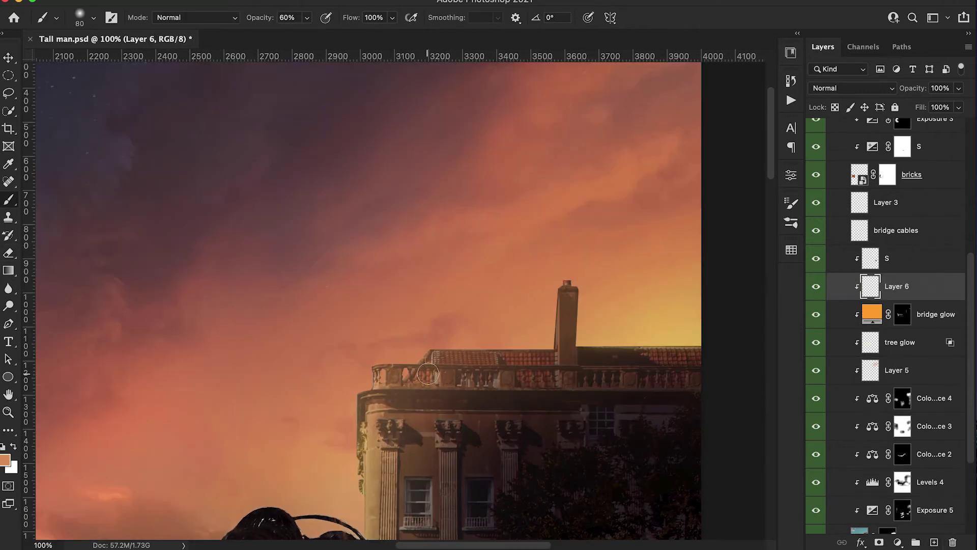
{"action": "scroll", "coordinate": [428, 375], "scroll_direction": "left", "scroll_amount": 8}
{"action": "scroll", "coordinate": [173, 404], "scroll_direction": "down", "scroll_amount": 10}
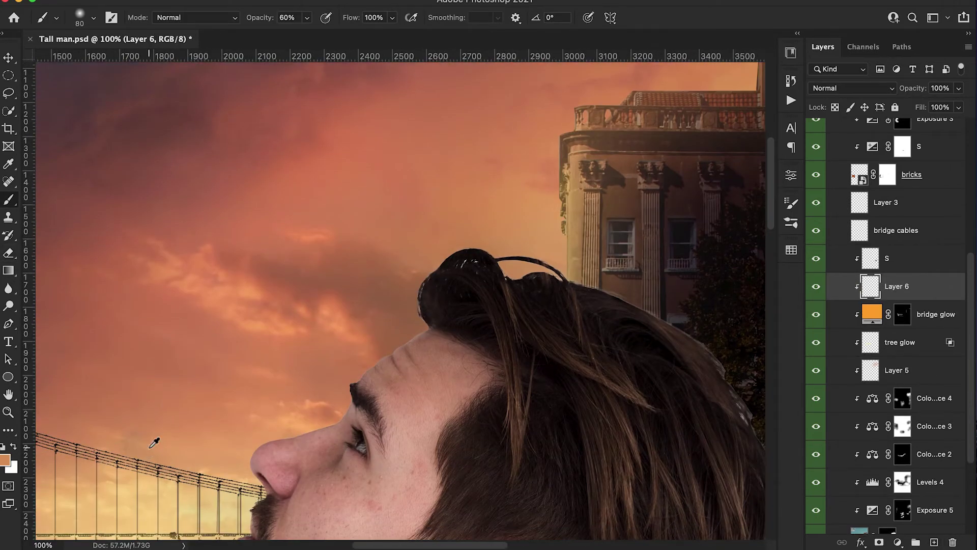
{"action": "left_click", "coordinate": [142, 484], "text": "alt"}
{"action": "scroll", "coordinate": [147, 488], "scroll_direction": "right", "scroll_amount": 8}
{"action": "scroll", "coordinate": [147, 488], "scroll_direction": "up", "scroll_amount": 5}
{"action": "key", "text": "0"}
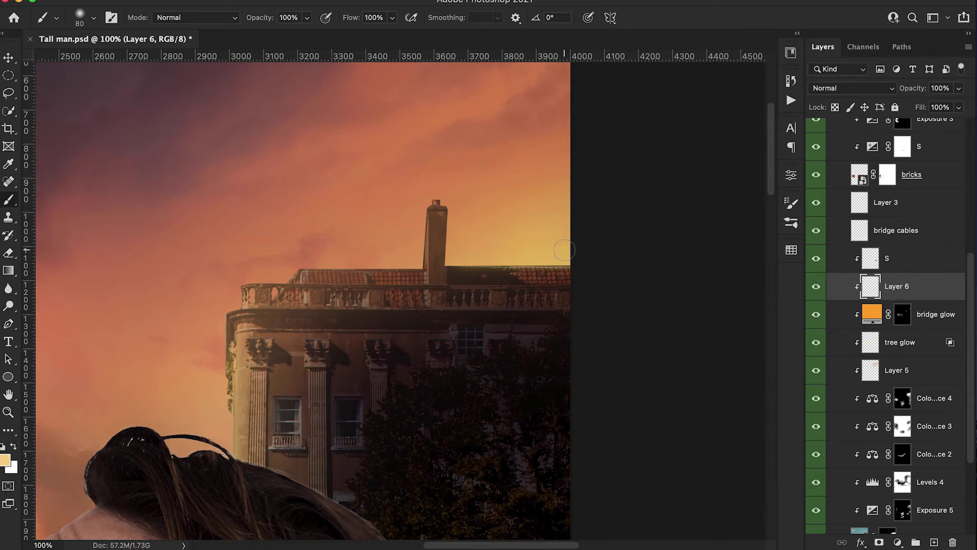
{"action": "left_click_drag", "start_coordinate": [465, 253], "coordinate": [545, 239]}
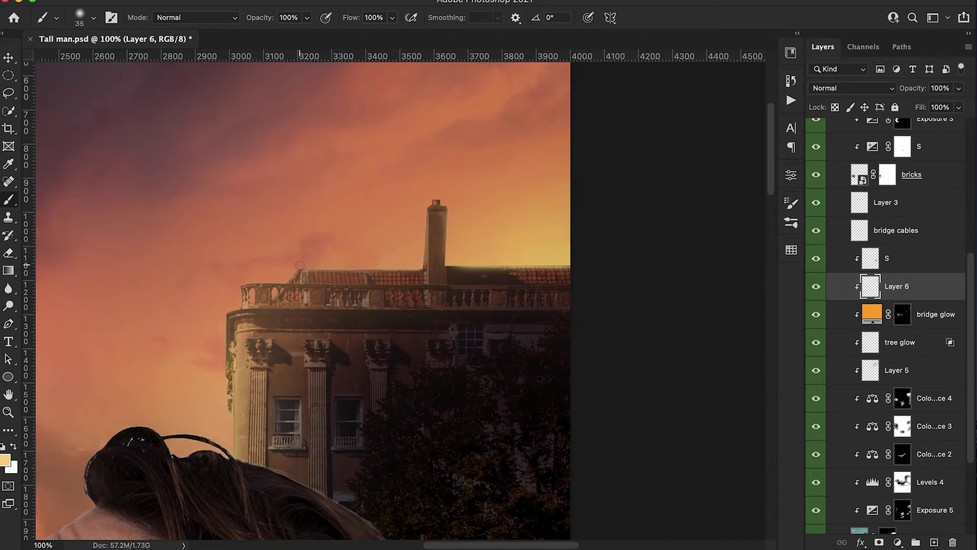
Step: Paint thin yellow highlights along the building's sunlit roof corner, side edge and columns, refining with a 7 px brush at 30% opacity
{"action": "scroll", "coordinate": [315, 263], "scroll_direction": "left", "scroll_amount": 2}
{"action": "left_click_drag", "start_coordinate": [288, 287], "coordinate": [278, 290]}
{"action": "left_click_drag", "start_coordinate": [254, 375], "coordinate": [256, 382]}
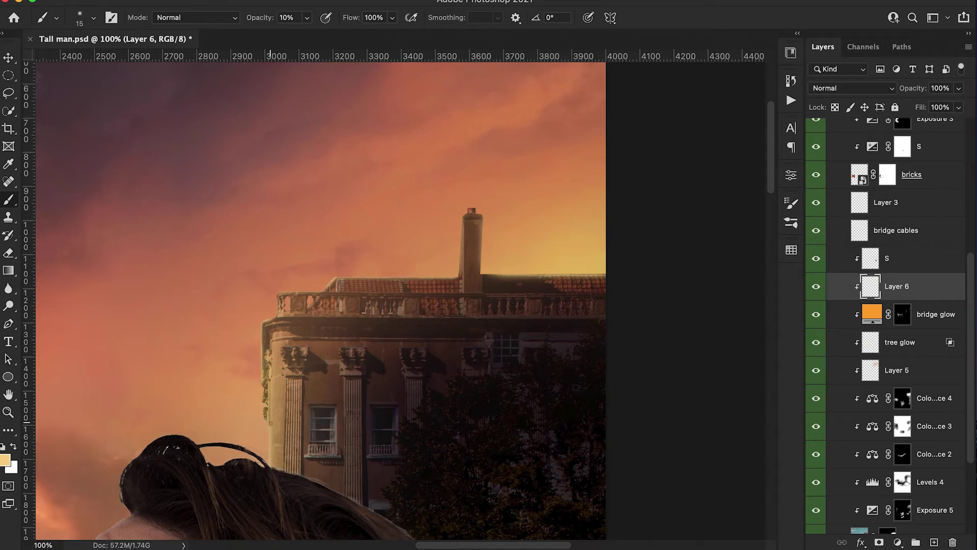
{"action": "left_click", "coordinate": [316, 478], "text": "shift"}
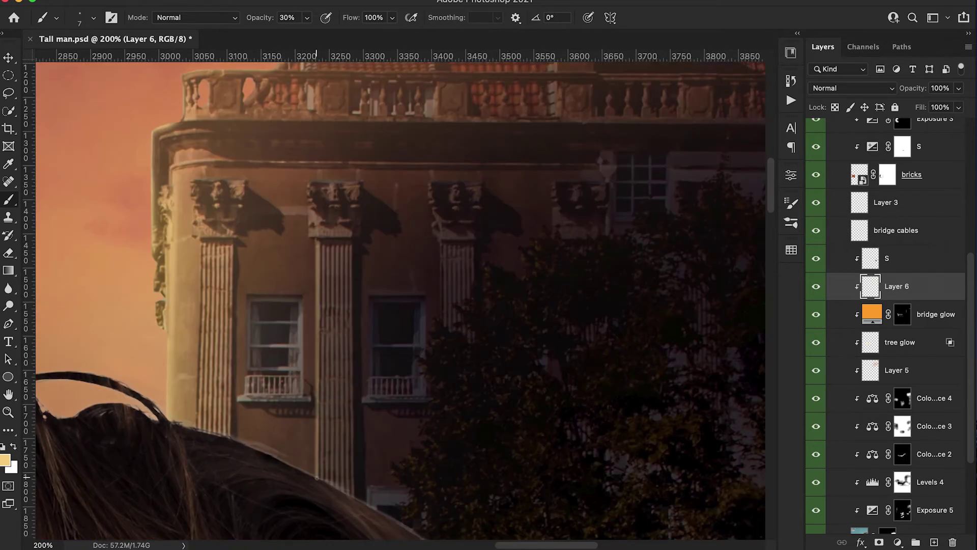
{"action": "key", "text": "super+z"}
{"action": "scroll", "coordinate": [229, 246], "scroll_direction": "left", "scroll_amount": 2}
{"action": "left_click", "coordinate": [227, 427], "text": "shift"}
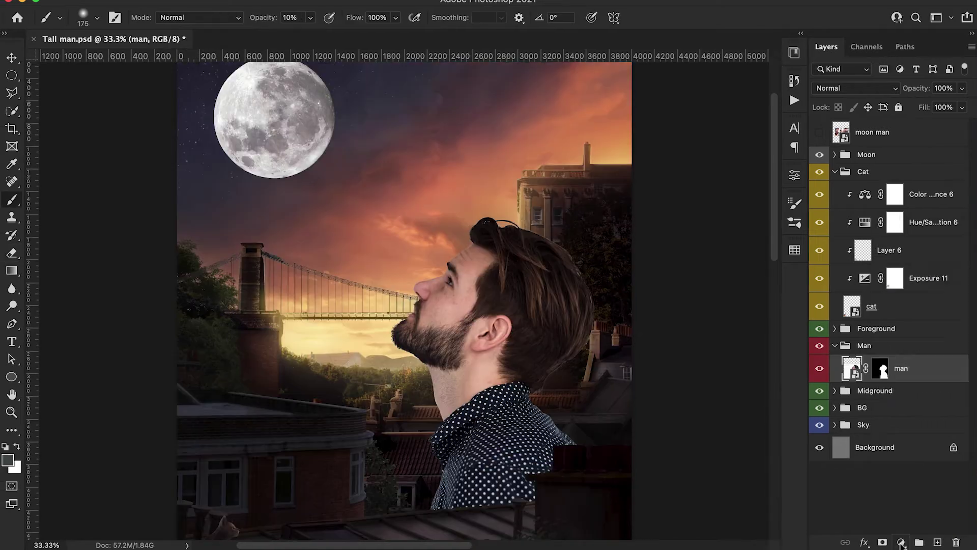
Step: Add an Exposure adjustment clipped to the man layer with exposure set to -2.02
{"action": "left_click", "coordinate": [901, 542]}
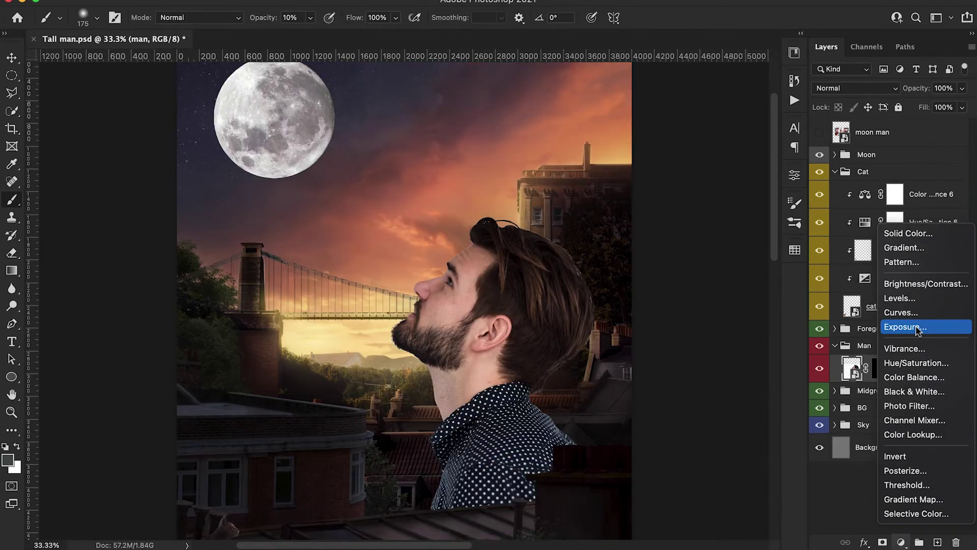
{"action": "left_click", "coordinate": [889, 327]}
{"action": "left_click_drag", "start_coordinate": [680, 250], "coordinate": [669, 249]}
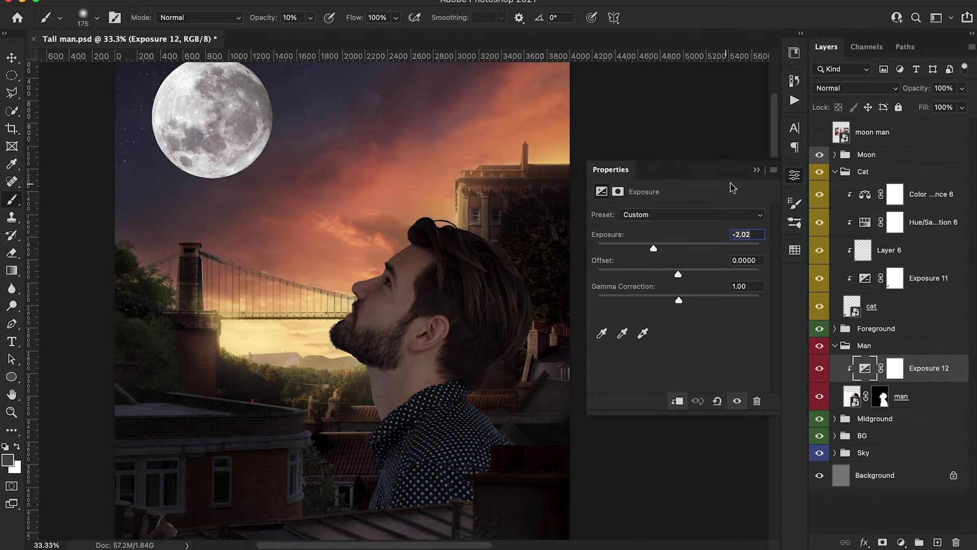
{"action": "left_click", "coordinate": [757, 169]}
Step: Mask the Exposure 12 darkening off the man's forehead, nose and cheek with a black 500 px brush at 20% opacity
{"action": "left_click", "coordinate": [895, 368]}
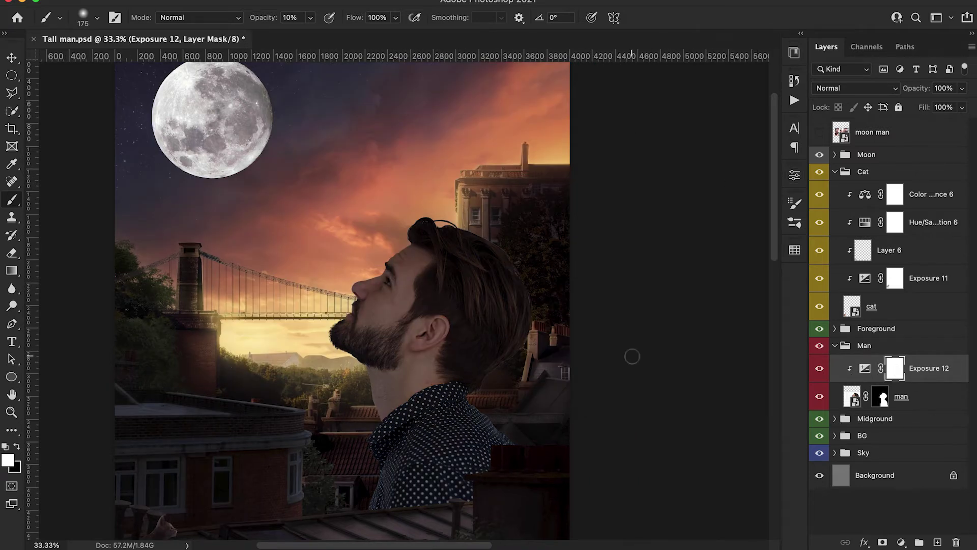
{"action": "key", "text": "super+plus"}
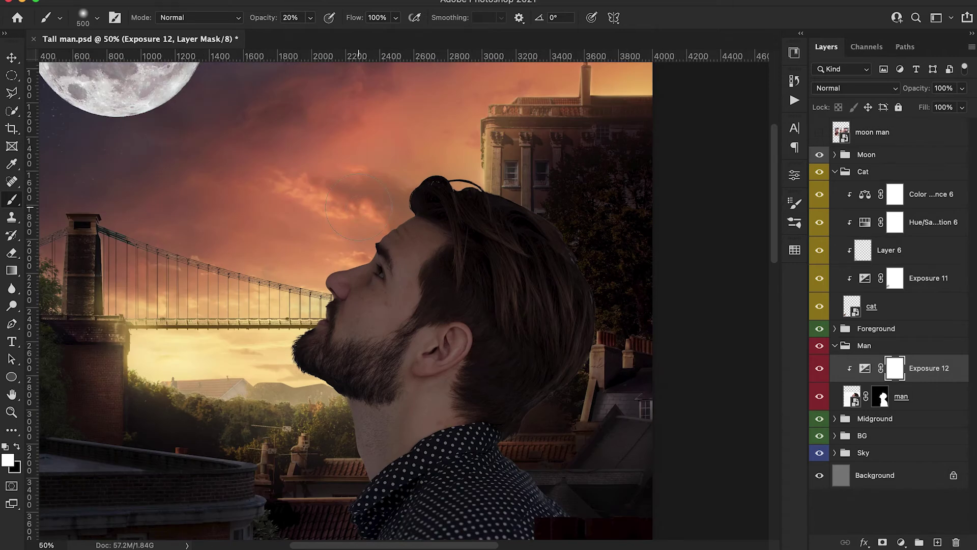
{"action": "key", "text": "x"}
{"action": "left_click", "coordinate": [391, 218]}
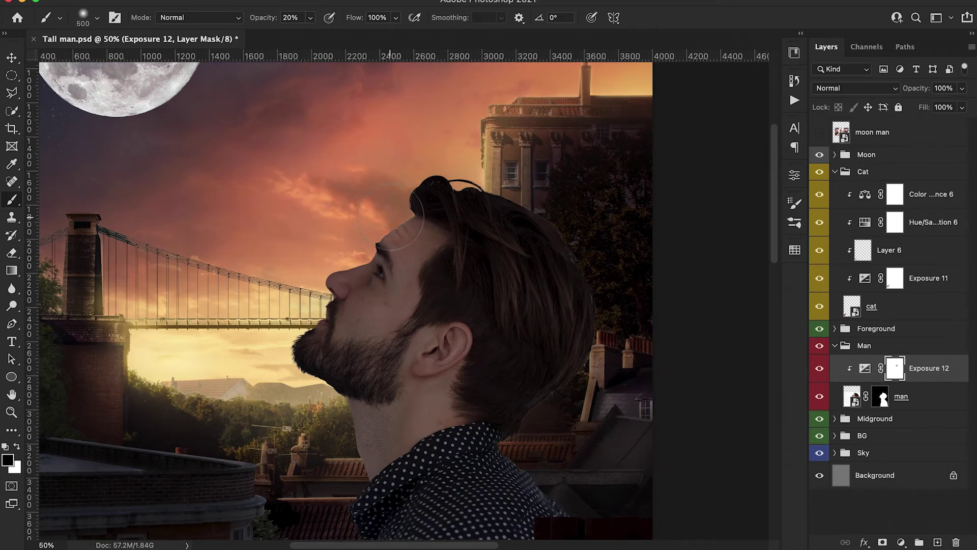
{"action": "left_click", "coordinate": [369, 274]}
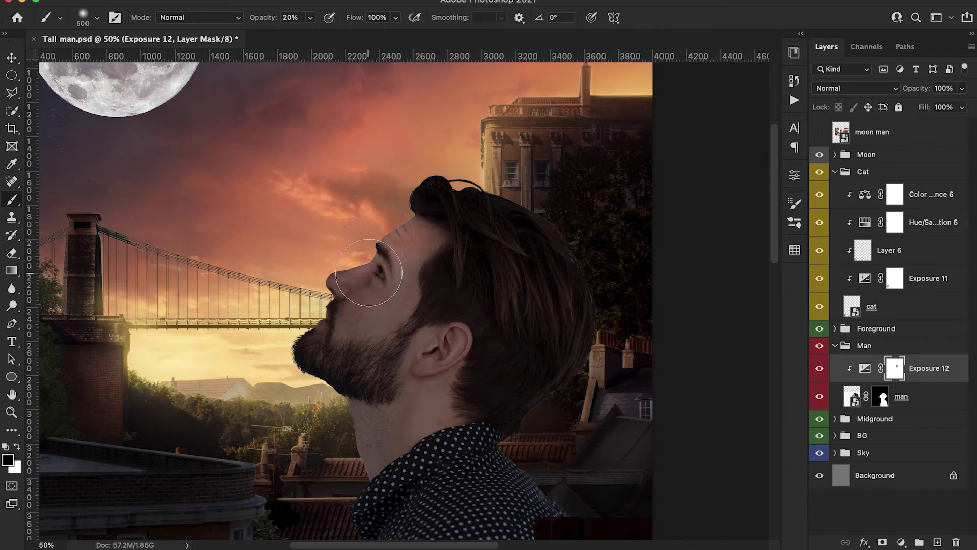
{"action": "left_click", "coordinate": [333, 269]}
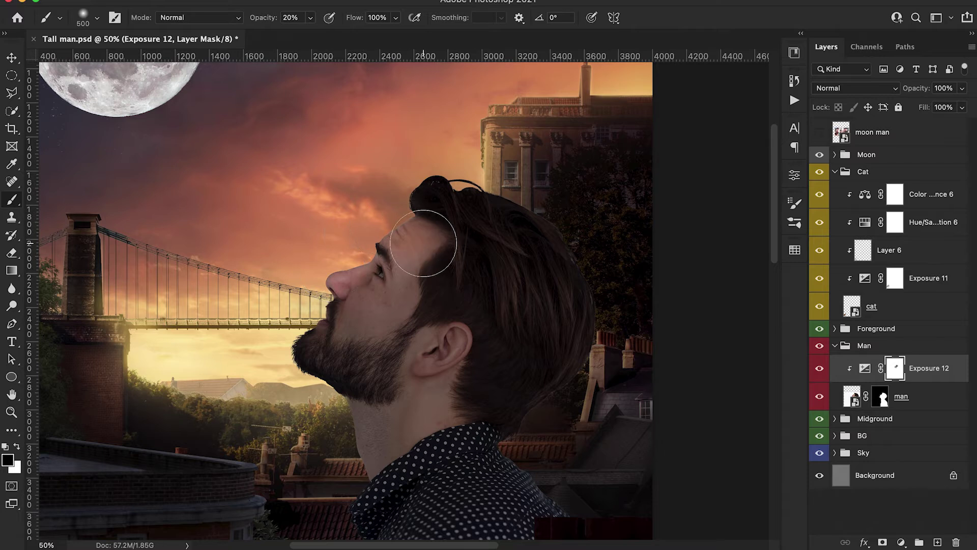
{"action": "left_click", "coordinate": [402, 281]}
{"action": "left_click", "coordinate": [357, 307]}
{"action": "key", "text": "bracketleft"}
{"action": "key", "text": "bracketleft"}
{"action": "key", "text": "bracketleft"}
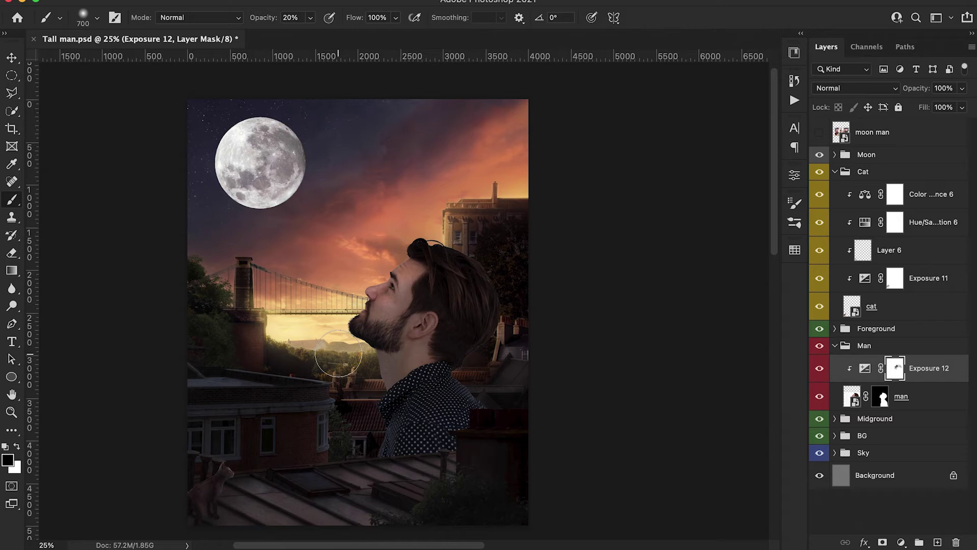
Step: Mask the Exposure 12 darkening off the man's neck with a 700 px brush, then switch to a white 400 px brush
{"action": "mouse_move", "coordinate": [338, 354]}
{"action": "left_mouse_down"}
{"action": "mouse_move", "coordinate": [376, 384]}
{"action": "mouse_move", "coordinate": [380, 408]}
{"action": "mouse_move", "coordinate": [362, 451]}
{"action": "mouse_move", "coordinate": [375, 456]}
{"action": "mouse_move", "coordinate": [359, 468]}
{"action": "mouse_move", "coordinate": [389, 425]}
{"action": "mouse_move", "coordinate": [470, 424]}
{"action": "mouse_move", "coordinate": [371, 363]}
{"action": "mouse_move", "coordinate": [350, 396]}
{"action": "mouse_move", "coordinate": [392, 361]}
{"action": "left_mouse_up"}
{"action": "key", "text": "x"}
{"action": "key", "text": "bracketleft"}
{"action": "key", "text": "bracketleft"}
{"action": "key", "text": "bracketleft"}
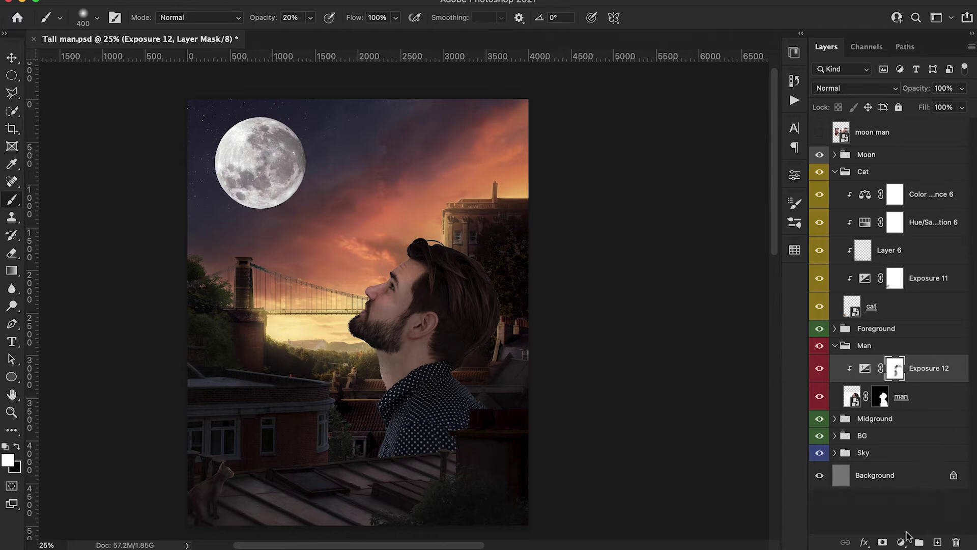
Step: Add a second Exposure adjustment directly above the man layer with exposure set to -3.98
{"action": "left_click", "coordinate": [911, 402]}
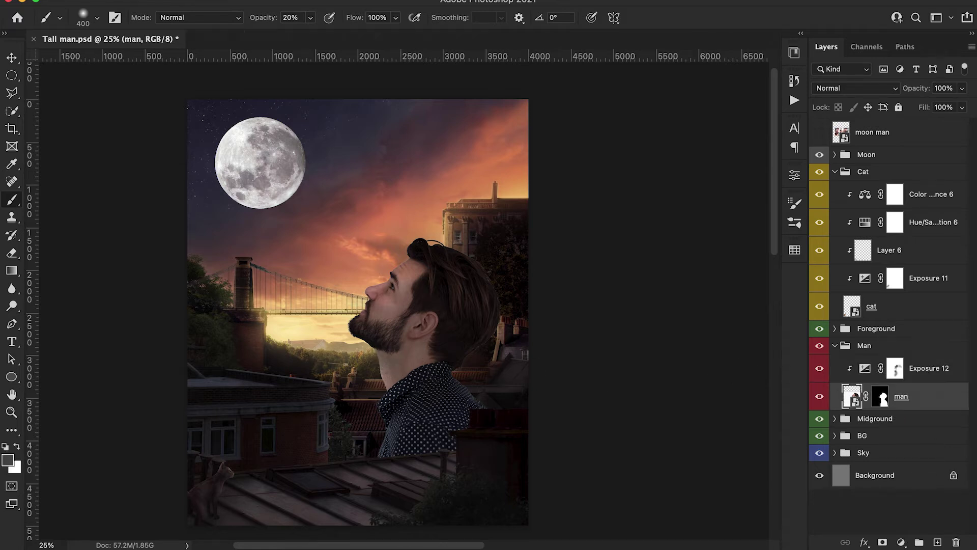
{"action": "left_click", "coordinate": [901, 543]}
{"action": "left_click", "coordinate": [913, 325]}
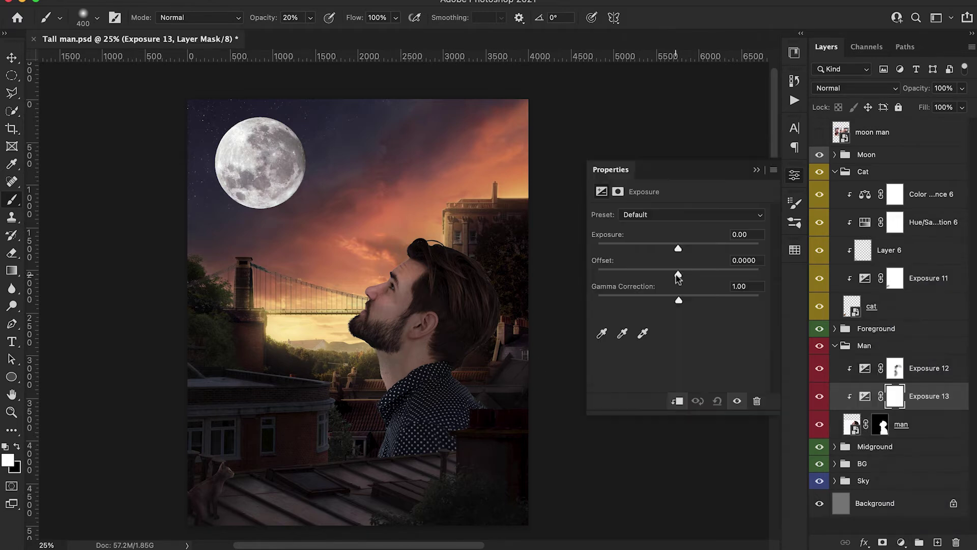
{"action": "left_click_drag", "start_coordinate": [679, 248], "coordinate": [631, 255]}
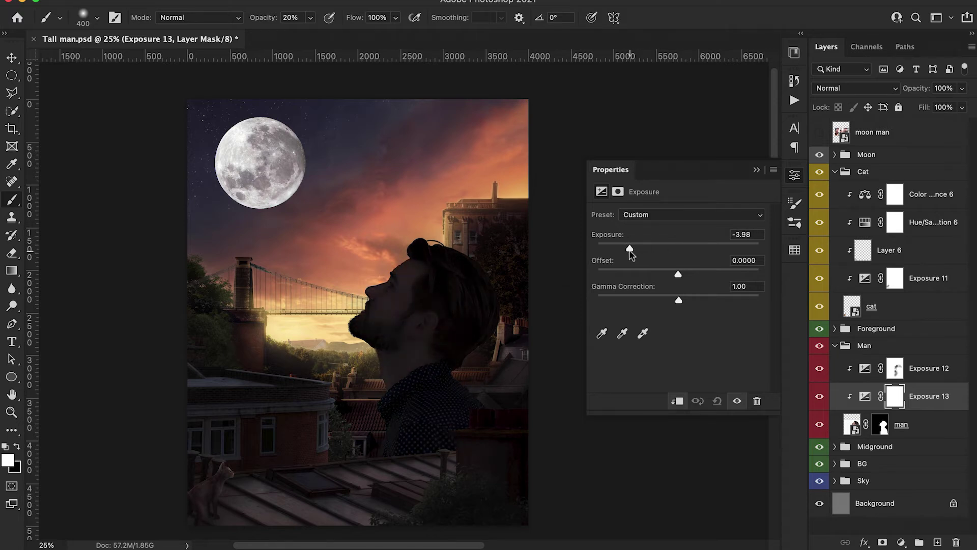
{"action": "left_click", "coordinate": [757, 170]}
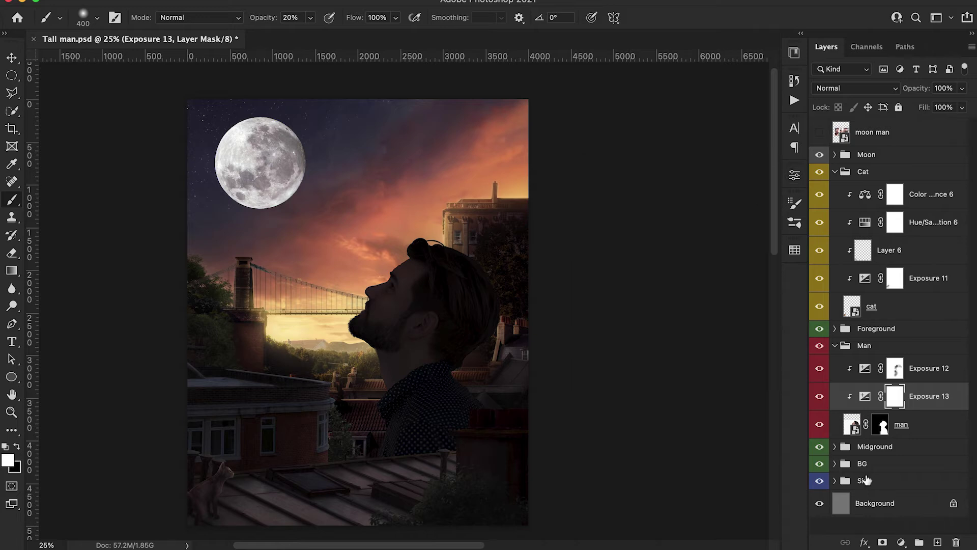
Step: Invert the Exposure 13 mask and paint the darkening onto the back of the man's head and shirt with a 1000 px brush at 70% opacity
{"action": "key", "text": "ctrl+i"}
{"action": "key", "text": "bracketright"}
{"action": "key", "text": "bracketright"}
{"action": "key", "text": "bracketright"}
{"action": "key", "text": "bracketright"}
{"action": "key", "text": "bracketright"}
{"action": "key", "text": "bracketright"}
{"action": "key", "text": "7"}
{"action": "mouse_move", "coordinate": [456, 401]}
{"action": "left_mouse_down"}
{"action": "mouse_move", "coordinate": [453, 455]}
{"action": "mouse_move", "coordinate": [460, 442]}
{"action": "mouse_move", "coordinate": [428, 449]}
{"action": "mouse_move", "coordinate": [435, 400]}
{"action": "left_mouse_up"}
{"action": "mouse_move", "coordinate": [502, 405]}
{"action": "left_mouse_down"}
{"action": "mouse_move", "coordinate": [473, 363]}
{"action": "mouse_move", "coordinate": [452, 364]}
{"action": "mouse_move", "coordinate": [497, 345]}
{"action": "mouse_move", "coordinate": [475, 318]}
{"action": "left_mouse_up"}
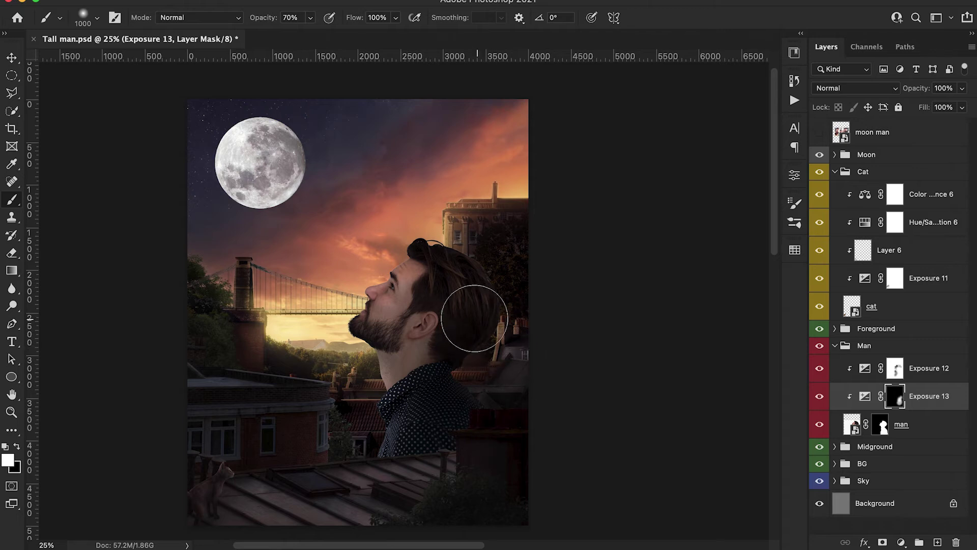
{"action": "left_click_drag", "start_coordinate": [448, 368], "coordinate": [441, 367]}
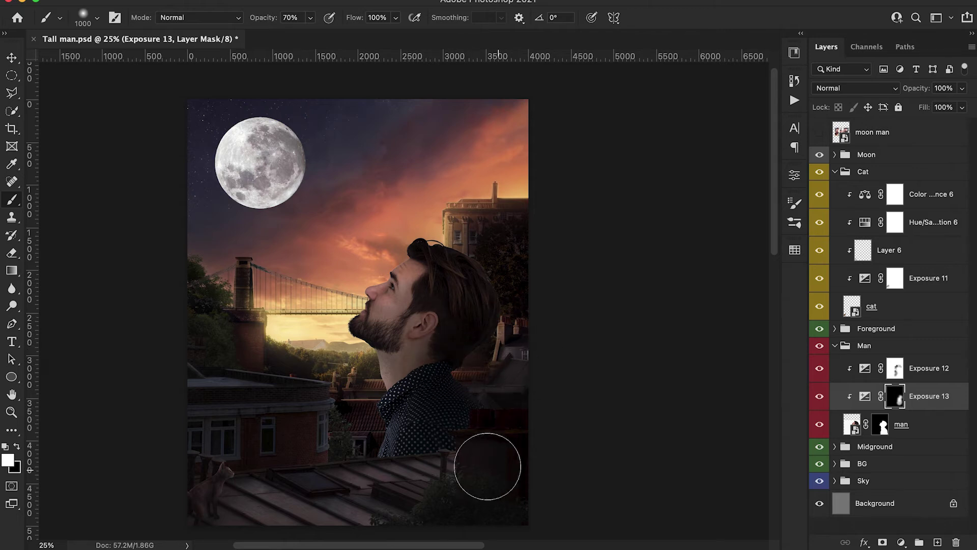
{"action": "mouse_move", "coordinate": [471, 438]}
{"action": "left_mouse_down"}
{"action": "mouse_move", "coordinate": [454, 470]}
{"action": "mouse_move", "coordinate": [489, 407]}
{"action": "mouse_move", "coordinate": [416, 484]}
{"action": "left_mouse_up"}
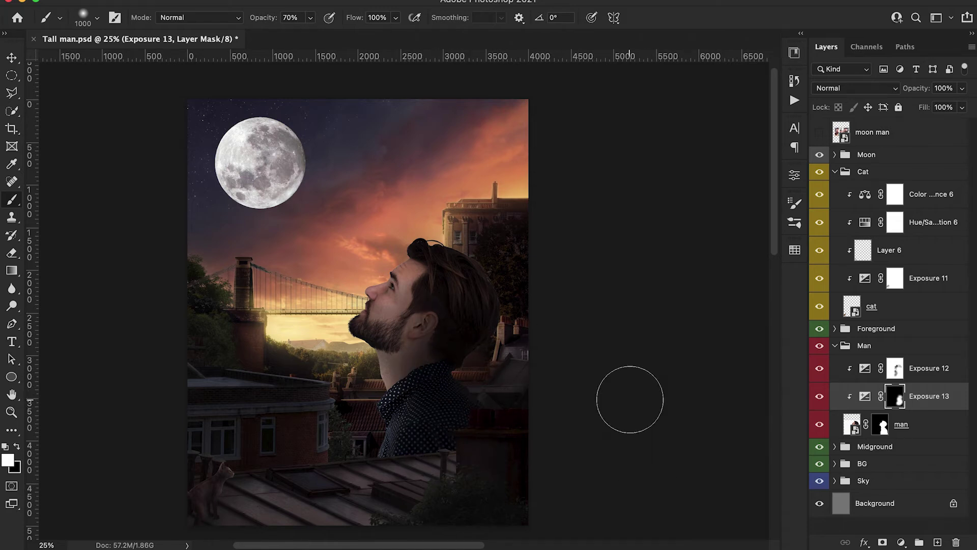
Step: Add a Color Balance adjustment clipped above Exposure 12, with midtones at +8 toward red and -6 toward yellow
{"action": "left_click", "coordinate": [901, 542]}
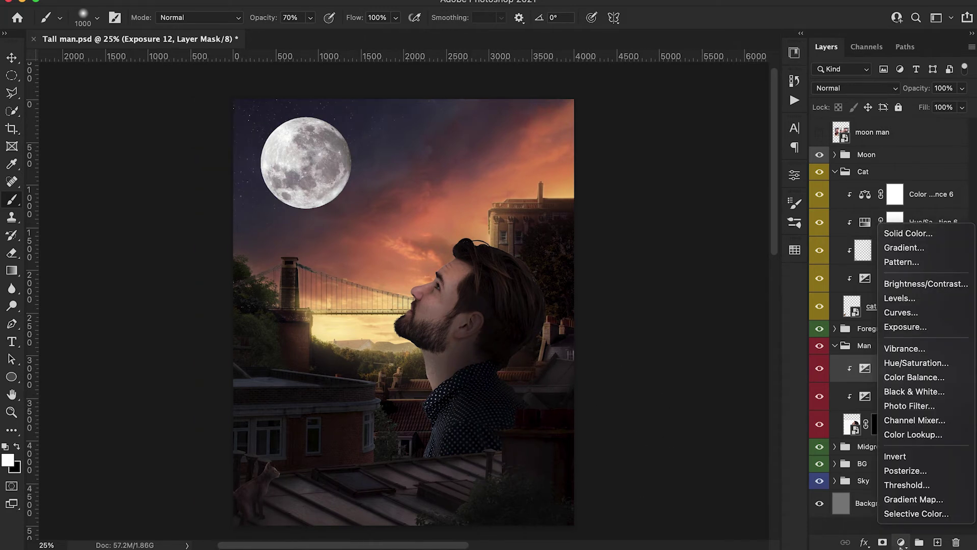
{"action": "left_click", "coordinate": [916, 378]}
{"action": "left_click", "coordinate": [849, 381], "text": "alt"}
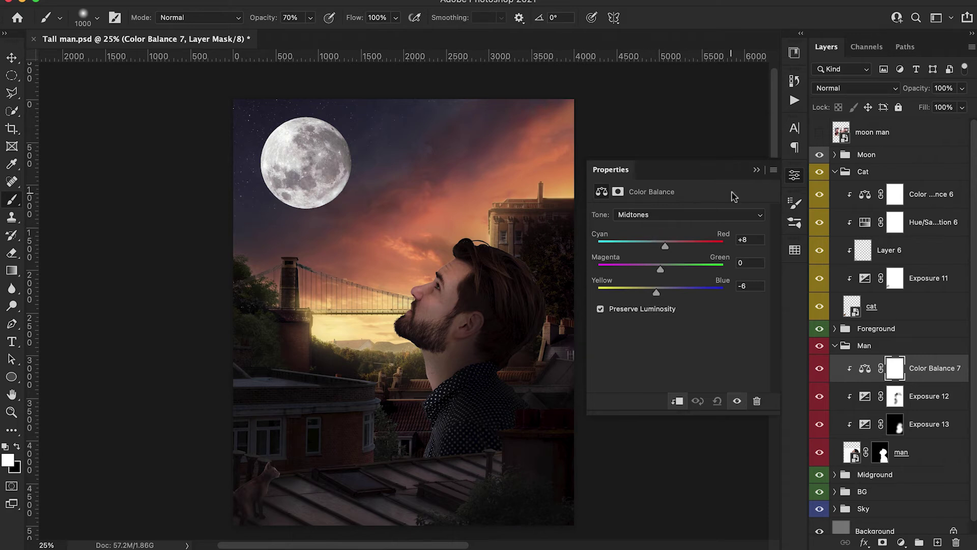
{"action": "left_click", "coordinate": [757, 173]}
Step: Add an empty layer clipped above Color Balance 7 and name it S
{"action": "key", "text": "ctrl+shift+alt+n"}
{"action": "left_click", "coordinate": [853, 385], "text": "alt"}
{"action": "type", "text": "S"}
{"action": "key", "text": "Return"}
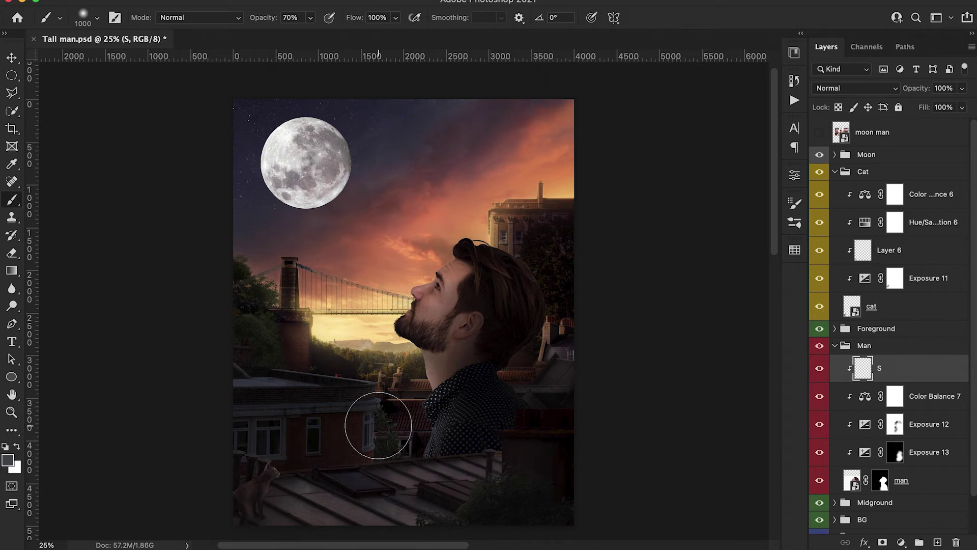
Step: Sample a brown tone from the hair at the man's forehead as the brush colour and set layer S to Multiply
{"action": "key", "text": "i"}
{"action": "left_click", "coordinate": [458, 253]}
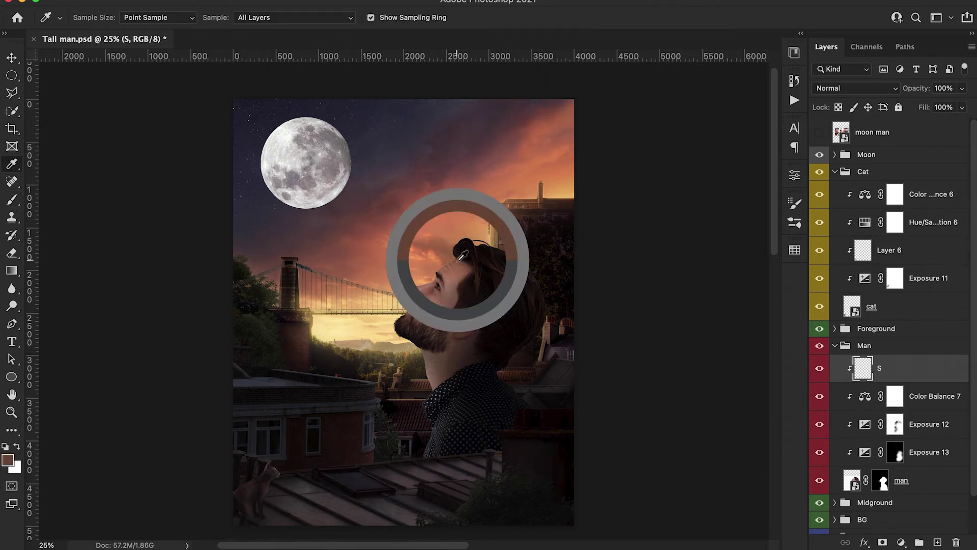
{"action": "key", "text": "b"}
{"action": "left_click", "coordinate": [850, 89]}
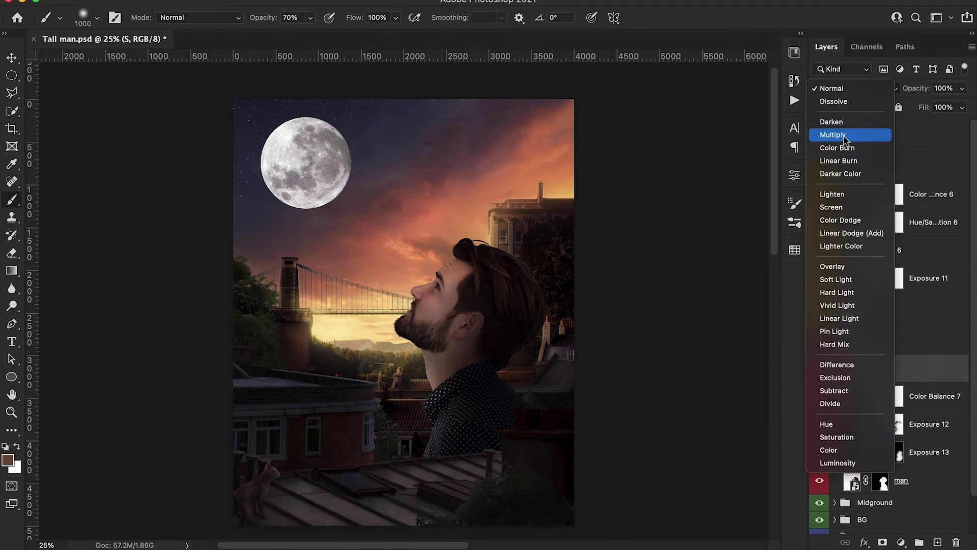
{"action": "left_click", "coordinate": [846, 136]}
Step: Shade the man's temple along the hairline on layer S with a 100 px brush at 10% opacity
{"action": "key", "text": "1"}
{"action": "key", "text": "super+plus"}
{"action": "key", "text": "super+plus"}
{"action": "key", "text": "super+plus"}
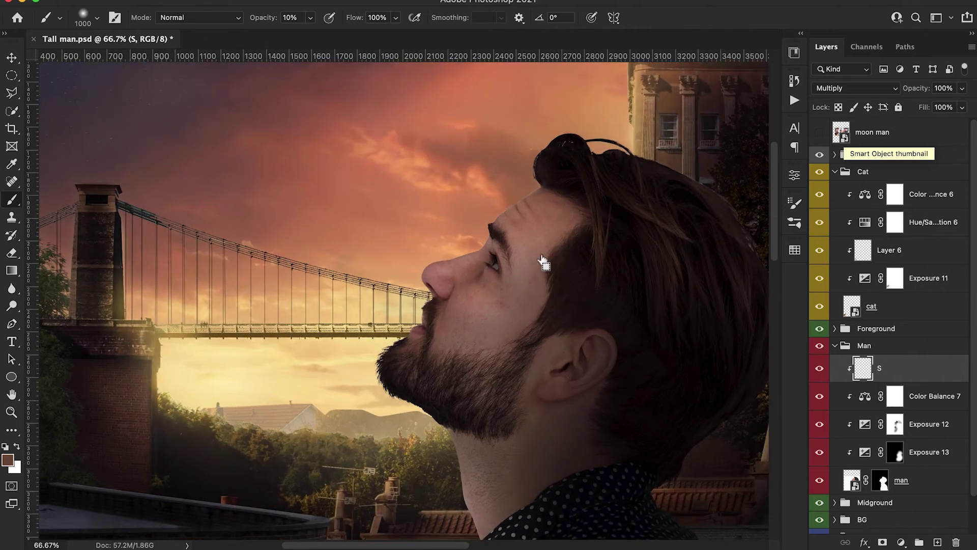
{"action": "key", "text": "bracketleft"}
{"action": "key", "text": "bracketleft"}
{"action": "key", "text": "bracketleft"}
{"action": "key", "text": "bracketleft"}
{"action": "key", "text": "bracketleft"}
{"action": "key", "text": "bracketleft"}
{"action": "key", "text": "bracketleft"}
{"action": "key", "text": "bracketleft"}
{"action": "key", "text": "bracketleft"}
{"action": "mouse_move", "coordinate": [575, 259]}
{"action": "left_mouse_down"}
{"action": "mouse_move", "coordinate": [603, 264]}
{"action": "mouse_move", "coordinate": [565, 277]}
{"action": "mouse_move", "coordinate": [604, 264]}
{"action": "mouse_move", "coordinate": [597, 303]}
{"action": "mouse_move", "coordinate": [494, 371]}
{"action": "mouse_move", "coordinate": [561, 275]}
{"action": "mouse_move", "coordinate": [579, 290]}
{"action": "mouse_move", "coordinate": [505, 359]}
{"action": "mouse_move", "coordinate": [592, 327]}
{"action": "mouse_move", "coordinate": [499, 380]}
{"action": "mouse_move", "coordinate": [532, 323]}
{"action": "mouse_move", "coordinate": [487, 314]}
{"action": "mouse_move", "coordinate": [526, 319]}
{"action": "mouse_move", "coordinate": [516, 306]}
{"action": "mouse_move", "coordinate": [499, 308]}
{"action": "mouse_move", "coordinate": [511, 319]}
{"action": "mouse_move", "coordinate": [479, 282]}
{"action": "mouse_move", "coordinate": [539, 278]}
{"action": "mouse_move", "coordinate": [528, 305]}
{"action": "mouse_move", "coordinate": [494, 274]}
{"action": "mouse_move", "coordinate": [568, 273]}
{"action": "mouse_move", "coordinate": [625, 245]}
{"action": "mouse_move", "coordinate": [543, 295]}
{"action": "mouse_move", "coordinate": [589, 281]}
{"action": "left_mouse_up"}
Step: Build up shading on the man's cheek, jaw and neck on layer S, using larger and smaller soft brushes
{"action": "key", "text": "bracketright"}
{"action": "key", "text": "bracketright"}
{"action": "key", "text": "bracketright"}
{"action": "key", "text": "bracketright"}
{"action": "key", "text": "bracketright"}
{"action": "mouse_move", "coordinate": [543, 307]}
{"action": "left_mouse_down"}
{"action": "mouse_move", "coordinate": [647, 288]}
{"action": "mouse_move", "coordinate": [511, 306]}
{"action": "left_mouse_up"}
{"action": "key", "text": "bracketleft"}
{"action": "key", "text": "bracketleft"}
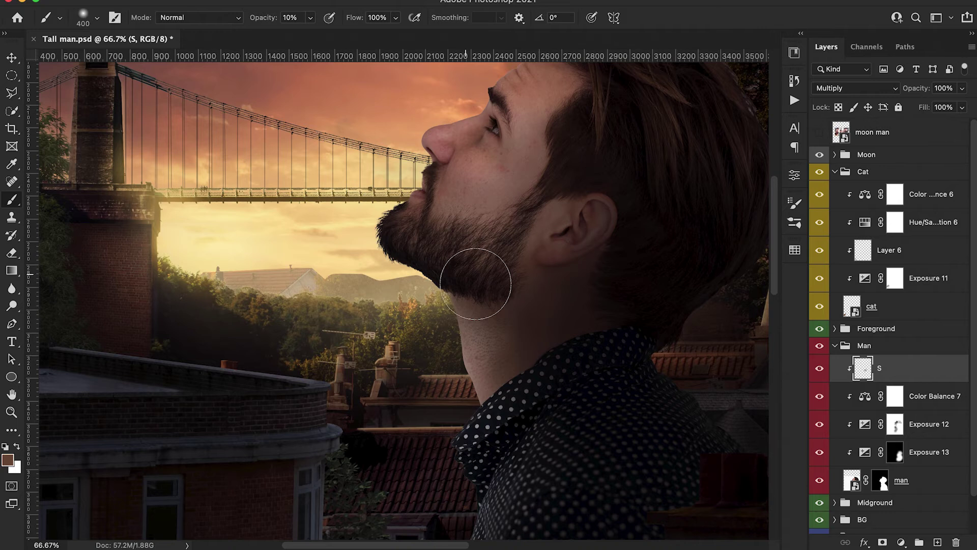
{"action": "scroll", "coordinate": [671, 306], "scroll_direction": "up", "scroll_amount": 3}
{"action": "key", "text": "bracketleft"}
{"action": "key", "text": "bracketleft"}
{"action": "key", "text": "bracketleft"}
{"action": "key", "text": "bracketleft"}
{"action": "key", "text": "bracketleft"}
{"action": "key", "text": "bracketleft"}
{"action": "key", "text": "bracketleft"}
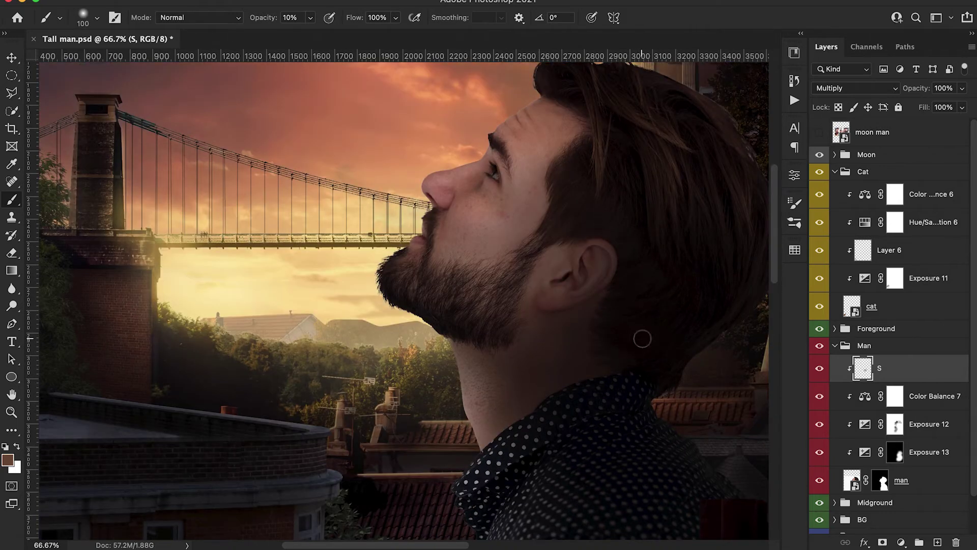
{"action": "key", "text": "bracketright"}
{"action": "key", "text": "bracketright"}
{"action": "key", "text": "3"}
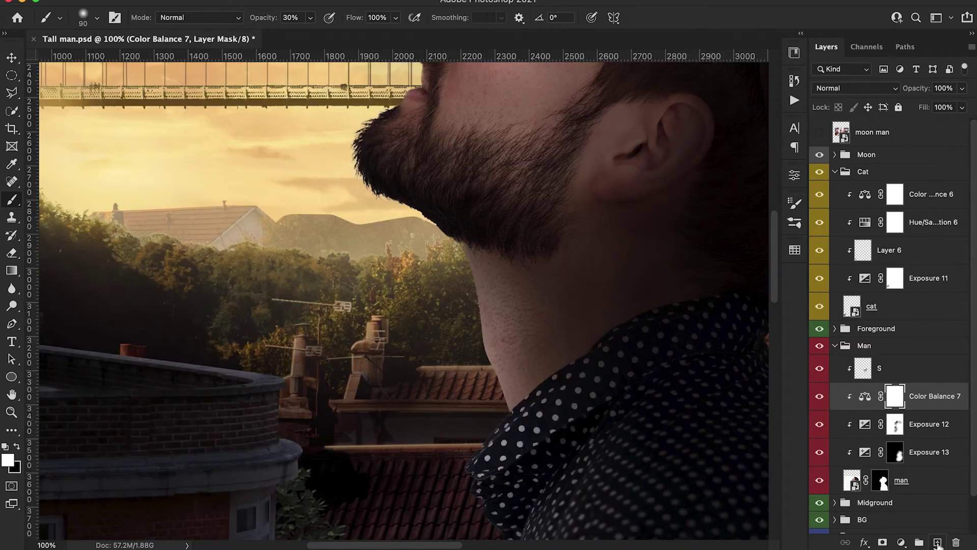
Step: Add a clipped layer above Color Balance 7 and smooth the neck with skin tone sampled from the forehead, using a 150 px brush at 20% opacity
{"action": "left_click", "coordinate": [937, 543]}
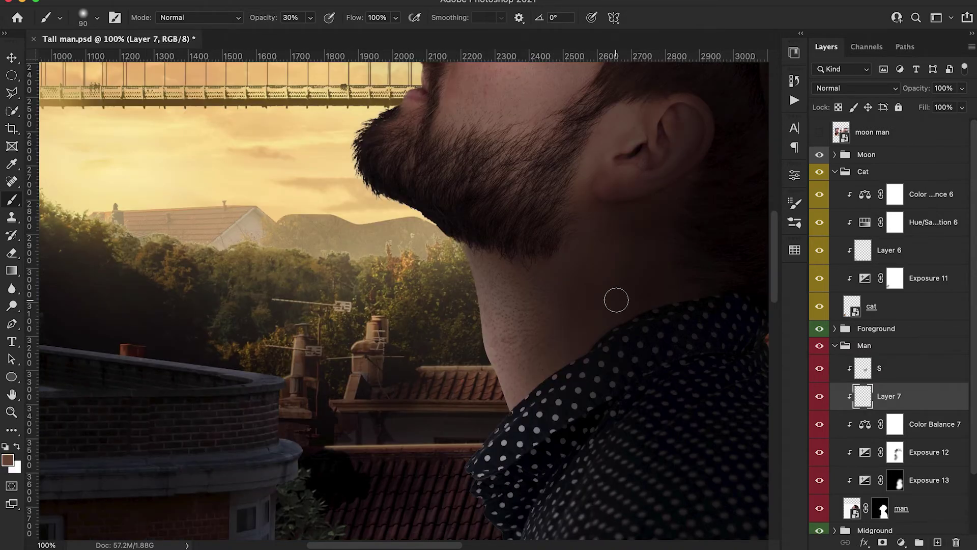
{"action": "scroll", "coordinate": [617, 300], "scroll_direction": "up", "scroll_amount": 5}
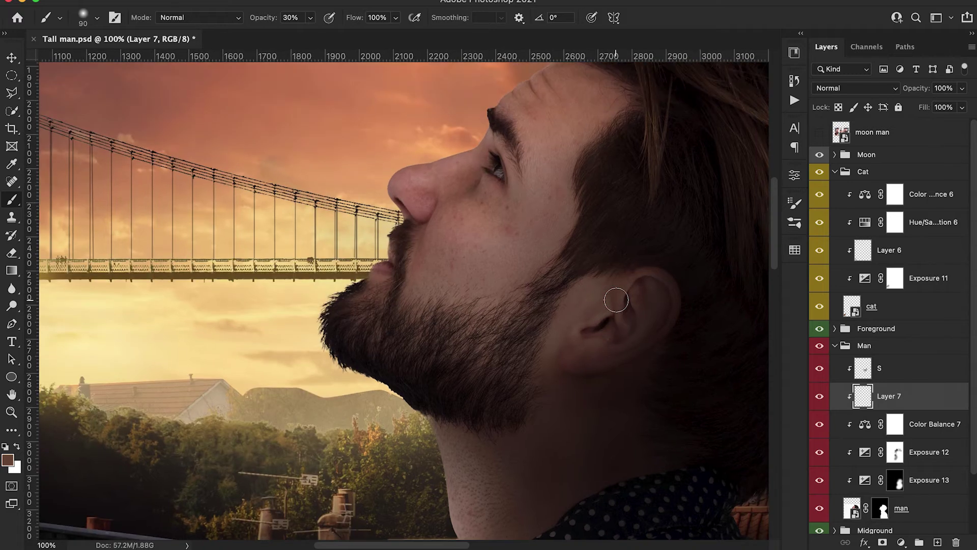
{"action": "left_click", "coordinate": [580, 109], "text": "alt"}
{"action": "scroll", "coordinate": [516, 261], "scroll_direction": "down", "scroll_amount": 5}
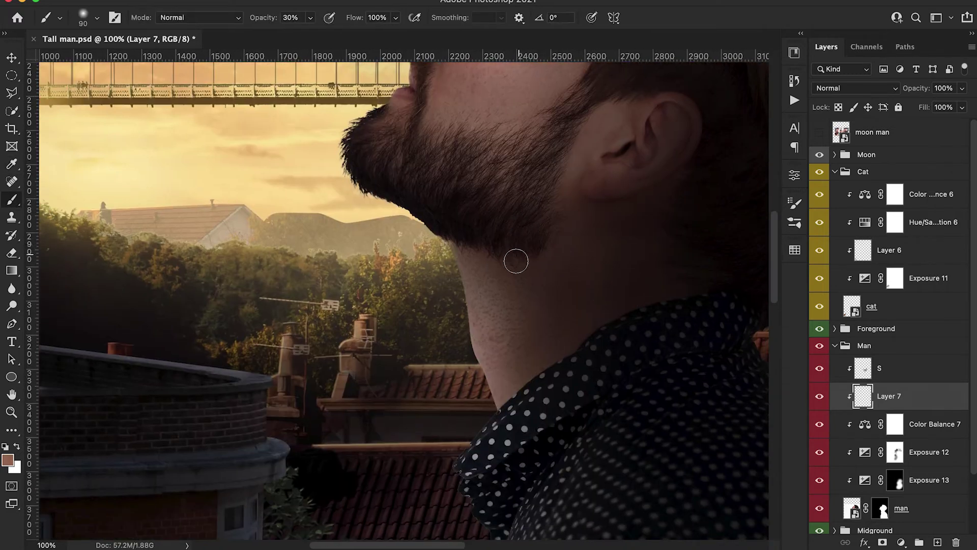
{"action": "key", "text": "bracketright"}
{"action": "key", "text": "bracketright"}
{"action": "key", "text": "bracketright"}
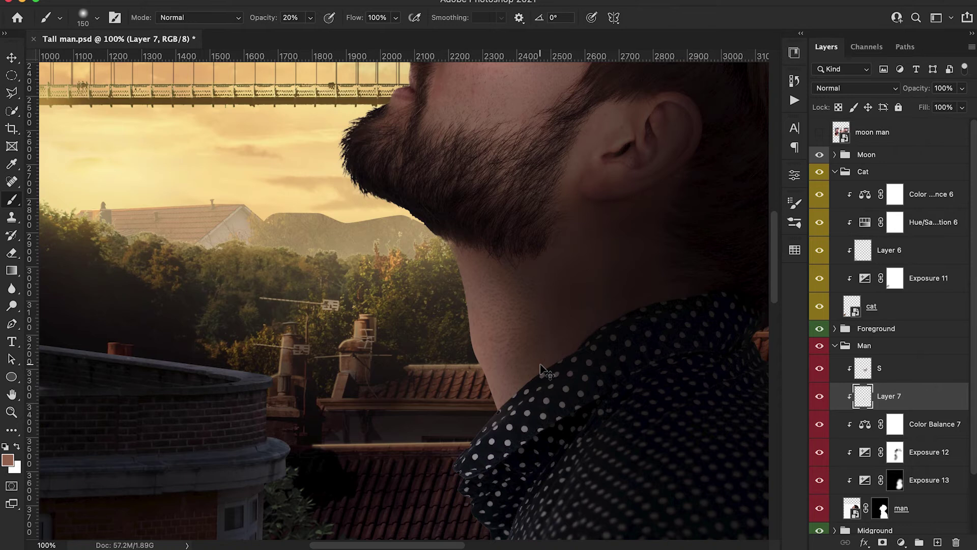
{"action": "key", "text": "ctrl+minus"}
{"action": "key", "text": "ctrl+minus"}
{"action": "key", "text": "ctrl+minus"}
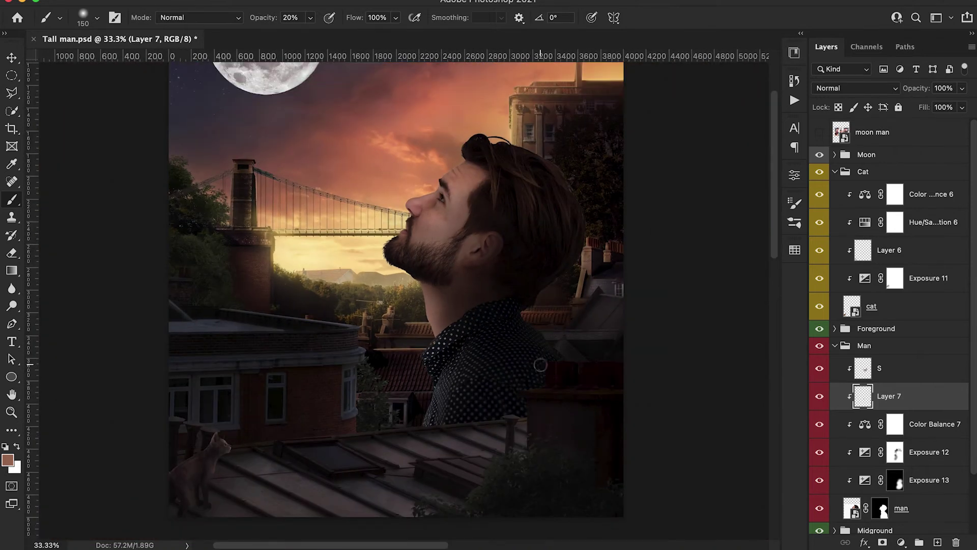
Step: Deepen the shading over the man's neck and face on layer S with a 300 px brush at 10% opacity
{"action": "left_click", "coordinate": [882, 362]}
{"action": "key", "text": "ctrl+plus"}
{"action": "key", "text": "ctrl+plus"}
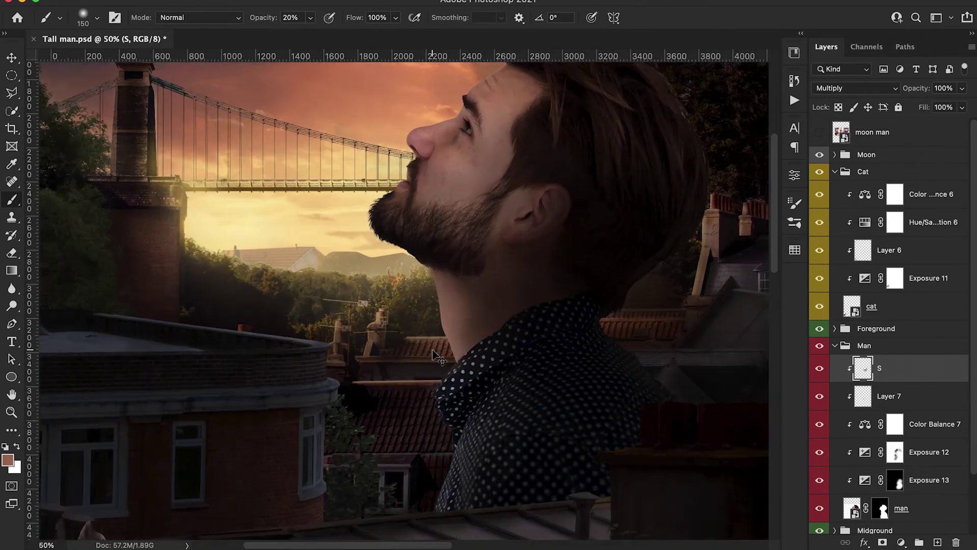
{"action": "key", "text": "1"}
{"action": "key", "text": "bracketright"}
{"action": "key", "text": "bracketright"}
{"action": "key", "text": "bracketright"}
{"action": "key", "text": "bracketright"}
{"action": "mouse_move", "coordinate": [478, 306]}
{"action": "left_mouse_down"}
{"action": "mouse_move", "coordinate": [464, 269]}
{"action": "mouse_move", "coordinate": [485, 346]}
{"action": "left_mouse_up"}
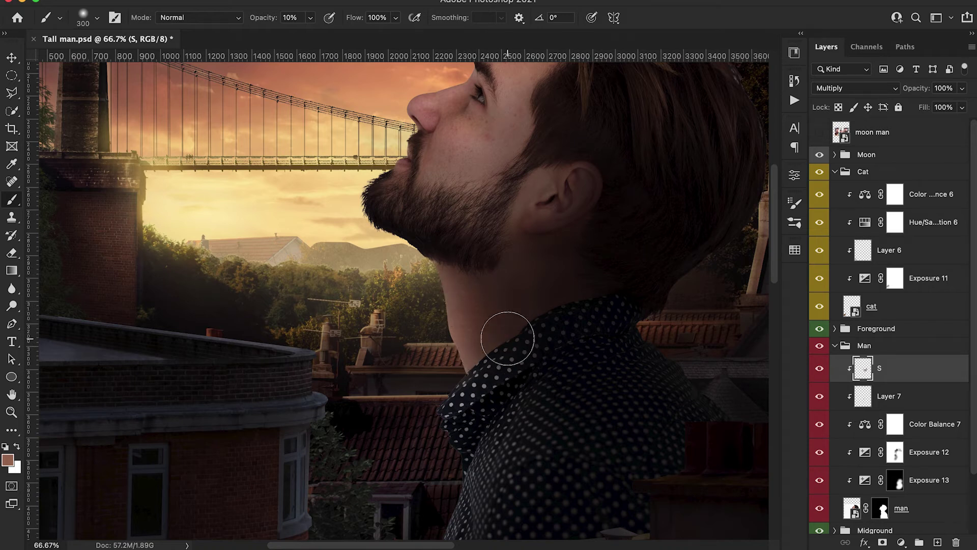
{"action": "scroll", "coordinate": [571, 351], "scroll_direction": "up", "scroll_amount": 3}
{"action": "scroll", "coordinate": [571, 350], "scroll_direction": "right", "scroll_amount": 2}
{"action": "scroll", "coordinate": [571, 351], "scroll_direction": "up", "scroll_amount": 3}
{"action": "scroll", "coordinate": [571, 350], "scroll_direction": "right", "scroll_amount": 1}
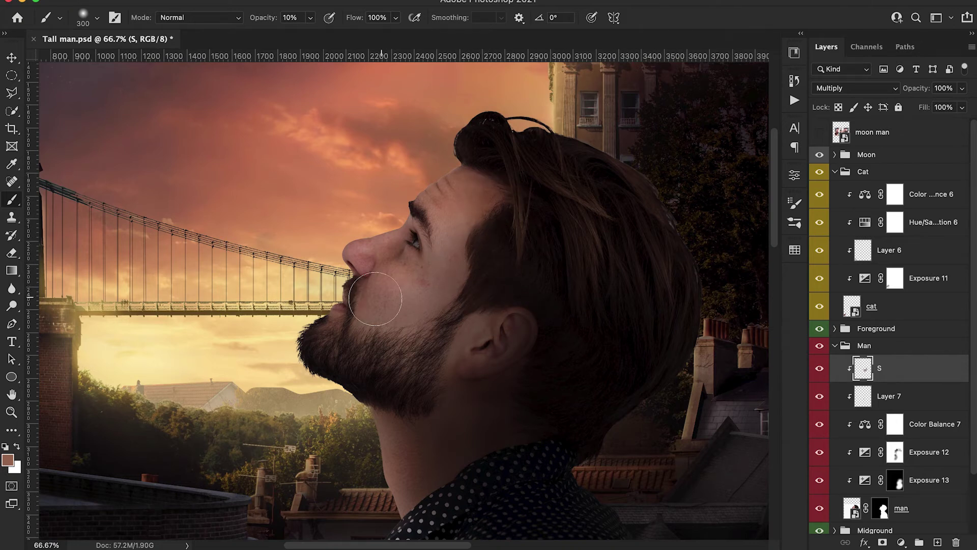
{"action": "key", "text": "ctrl+minus"}
{"action": "key", "text": "ctrl+minus"}
{"action": "key", "text": "ctrl+minus"}
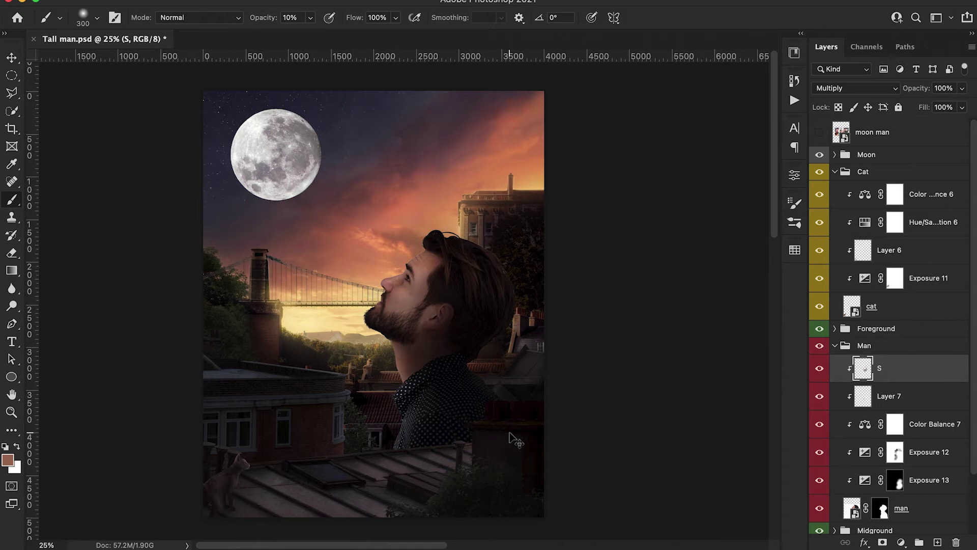
Step: Compare the man with layer S hidden and shown, and extend its shading over his lower face with a 600 px brush
{"action": "left_click", "coordinate": [820, 370]}
{"action": "left_click", "coordinate": [820, 370]}
{"action": "left_click", "coordinate": [900, 480]}
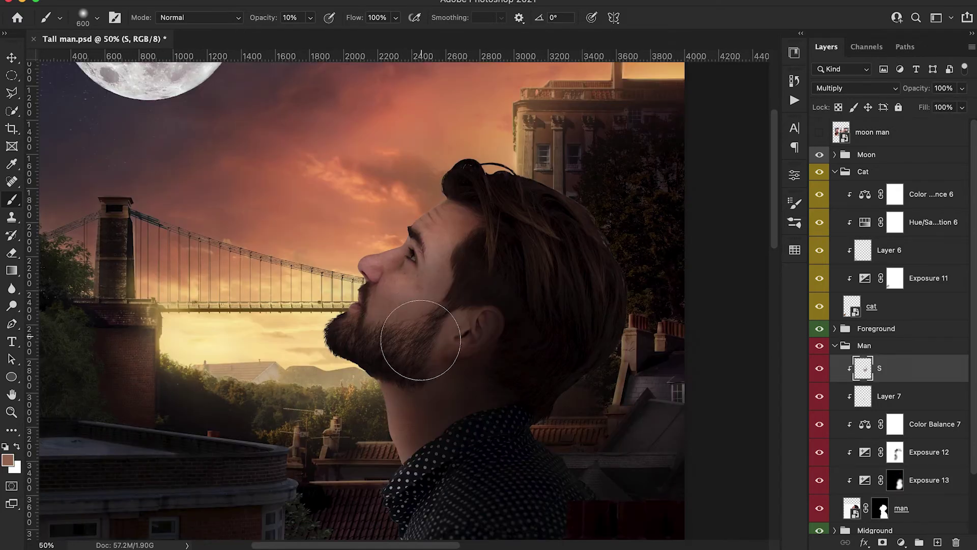
{"action": "key", "text": "super+minus"}
{"action": "key", "text": "super+minus"}
{"action": "key", "text": "super+plus"}
{"action": "key", "text": "super+plus"}
{"action": "key", "text": "super+minus"}
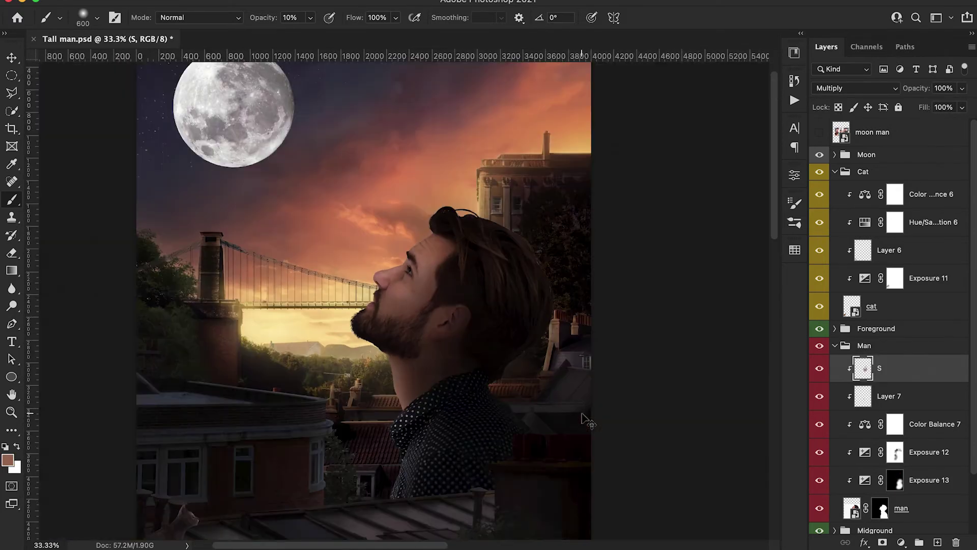
{"action": "key", "text": "super+plus"}
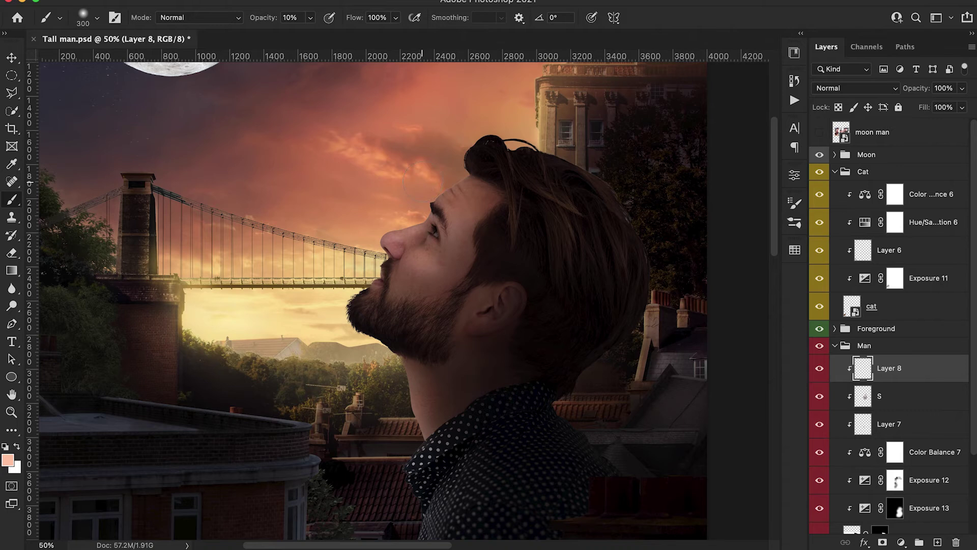
Step: Paint a fine peach highlight on the man's upper cheek on a clipped layer above S, using a 40 px brush at 10% opacity
{"action": "key", "text": "2"}
{"action": "key", "text": "bracketleft"}
{"action": "key", "text": "bracketleft"}
{"action": "key", "text": "bracketleft"}
{"action": "key", "text": "bracketleft"}
{"action": "key", "text": "bracketleft"}
{"action": "key", "text": "bracketleft"}
{"action": "key", "text": "bracketleft"}
{"action": "key", "text": "bracketleft"}
{"action": "key", "text": "bracketleft"}
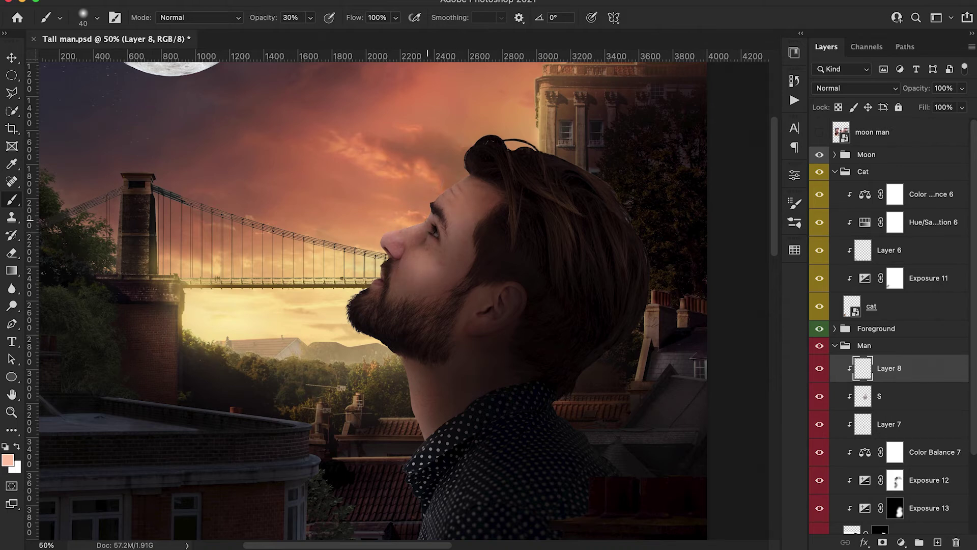
{"action": "key", "text": "super+plus"}
{"action": "key", "text": "super+plus"}
{"action": "key", "text": "1"}
{"action": "left_click_drag", "start_coordinate": [471, 201], "coordinate": [473, 238]}
Step: Add a broader peach highlight on the cheek with a 90 px brush and switch Layer 8's blend mode to Pin Light
{"action": "key", "text": "bracketright"}
{"action": "key", "text": "bracketright"}
{"action": "key", "text": "bracketright"}
{"action": "key", "text": "bracketright"}
{"action": "key", "text": "bracketright"}
{"action": "key", "text": "bracketright"}
{"action": "key", "text": "bracketright"}
{"action": "key", "text": "bracketright"}
{"action": "left_click_drag", "start_coordinate": [436, 263], "coordinate": [448, 272]}
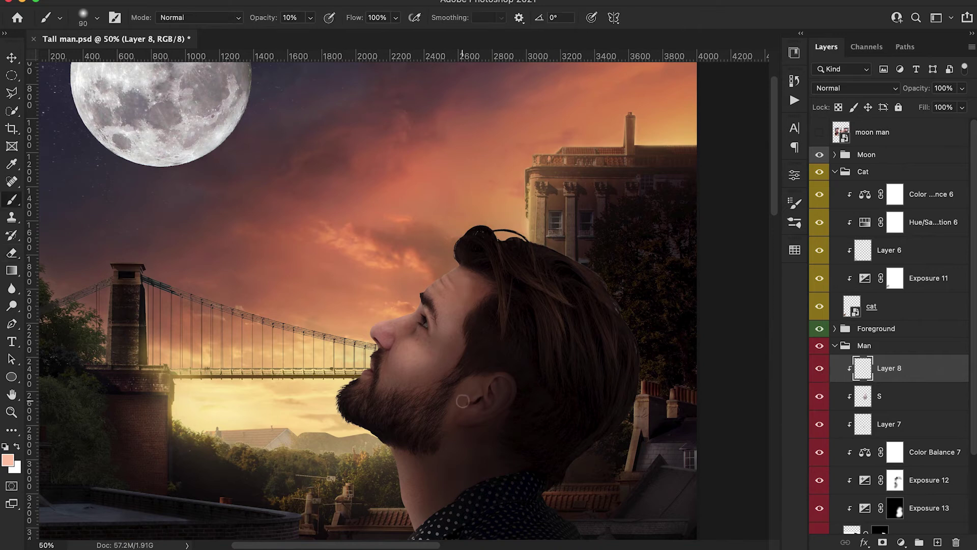
{"action": "left_click", "coordinate": [855, 88]}
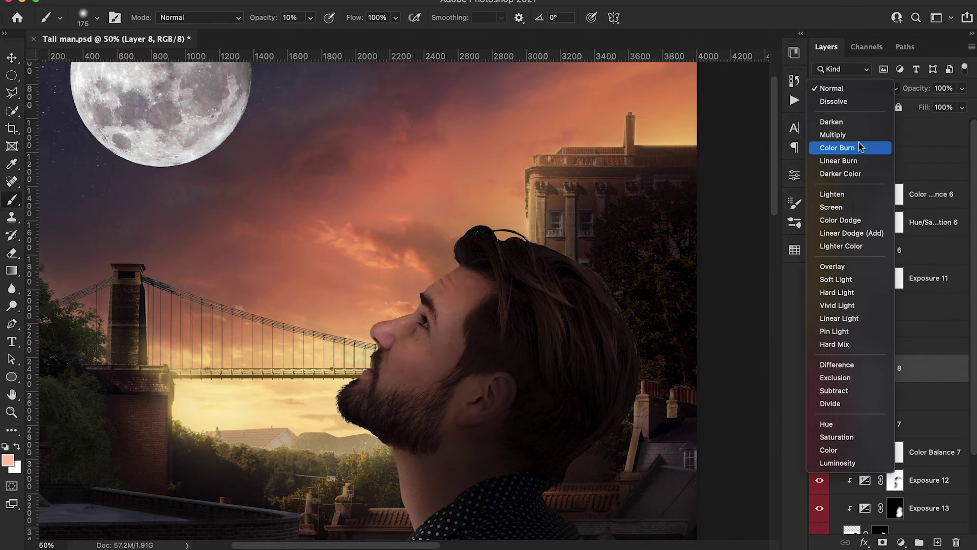
{"action": "left_click", "coordinate": [845, 331]}
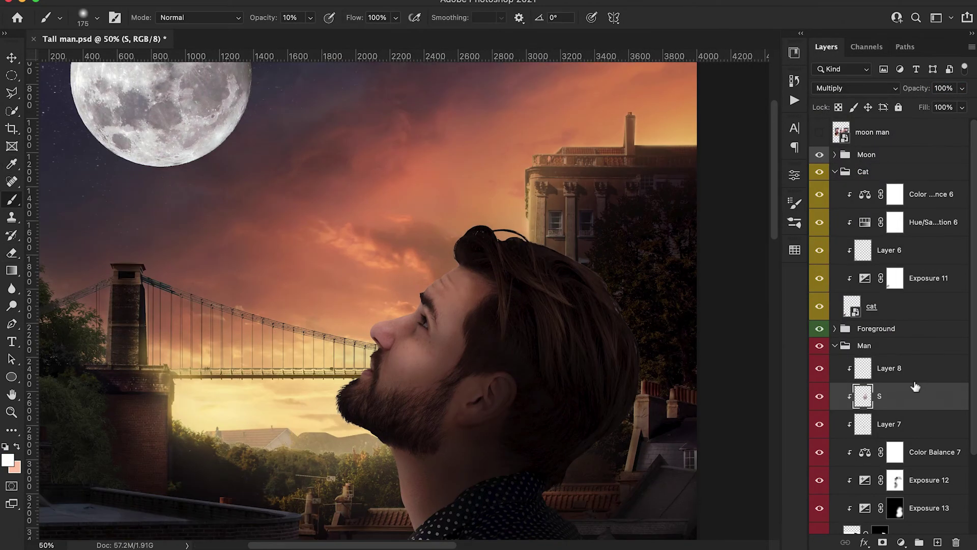
Step: Try darkening the side of the man's nose in dark brown on a new clipped layer above S, and compare it hidden and shown
{"action": "left_click", "coordinate": [876, 368]}
{"action": "key", "text": "e"}
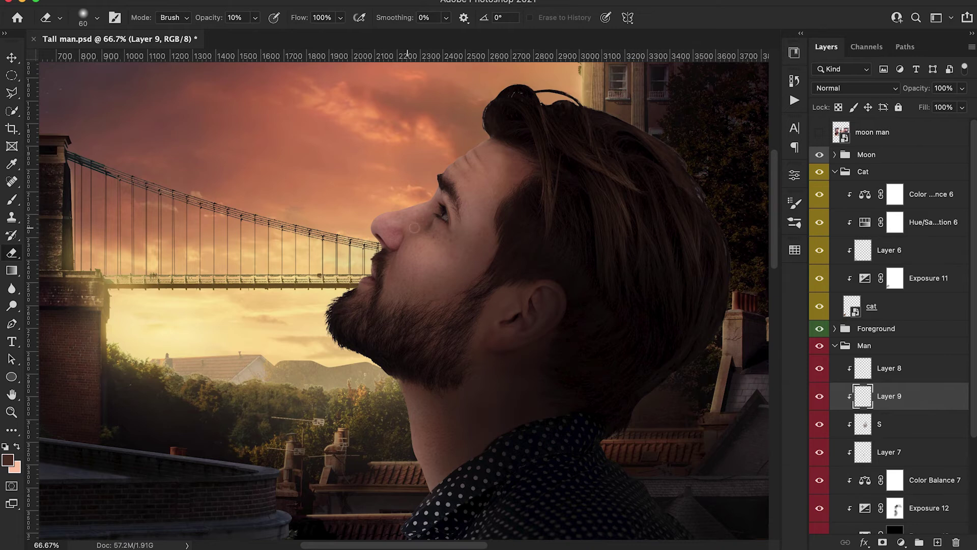
{"action": "key", "text": "b"}
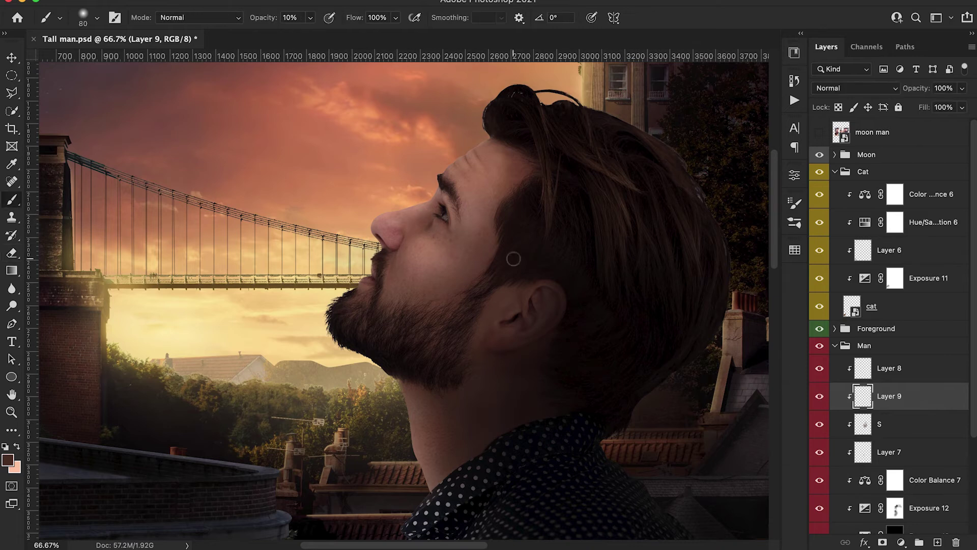
{"action": "key", "text": "3"}
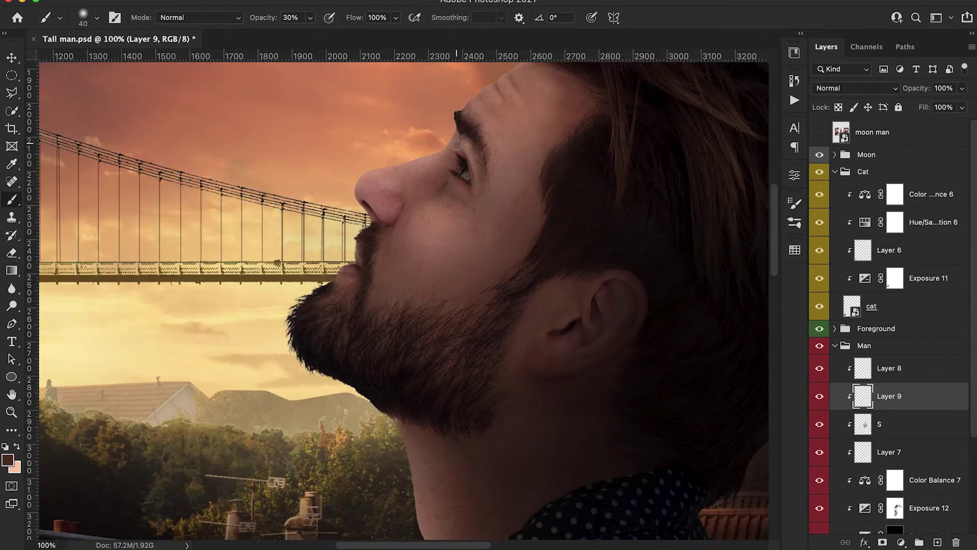
{"action": "left_click_drag", "start_coordinate": [386, 225], "coordinate": [414, 192]}
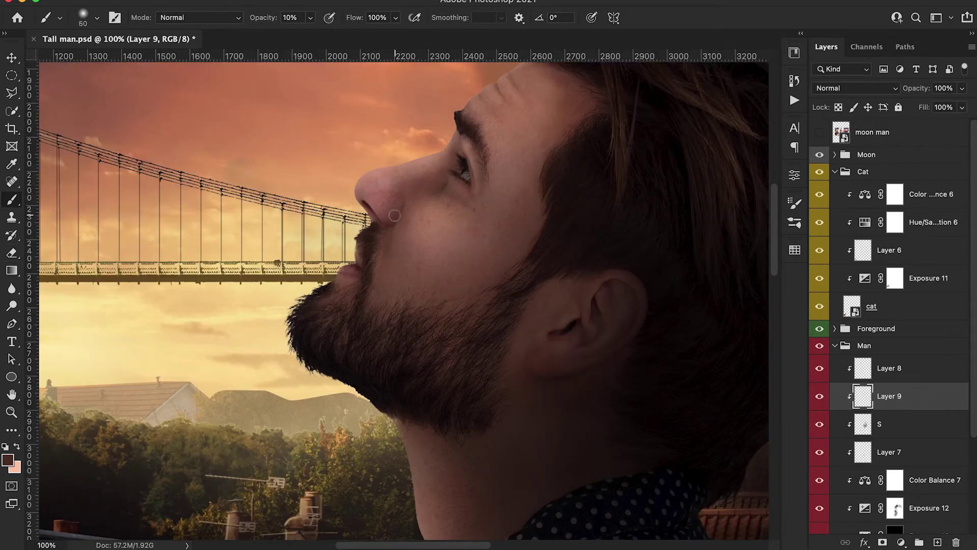
{"action": "key", "text": "bracketleft"}
{"action": "key", "text": "super+minus"}
{"action": "key", "text": "super+minus"}
{"action": "key", "text": "super+minus"}
{"action": "left_click", "coordinate": [820, 396]}
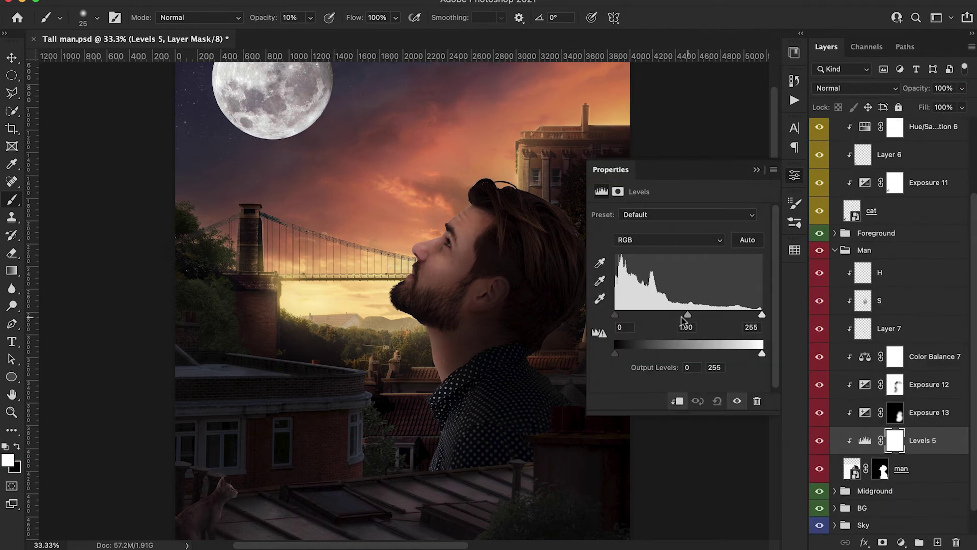
Step: Brighten the midtones of the Levels adjustment clipped directly above the man layer and invert its mask
{"action": "left_click_drag", "start_coordinate": [686, 315], "coordinate": [672, 316]}
{"action": "left_click", "coordinate": [931, 438]}
{"action": "left_click", "coordinate": [895, 440]}
{"action": "key", "text": "super+i"}
Step: Reveal the Levels brightening on the man's forehead and face through its mask with a 150 px brush at 10% opacity
{"action": "key", "text": "super+plus"}
{"action": "key", "text": "super+plus"}
{"action": "key", "text": "super+plus"}
{"action": "key", "text": "bracketright"}
{"action": "key", "text": "bracketright"}
{"action": "key", "text": "bracketright"}
{"action": "key", "text": "bracketright"}
{"action": "key", "text": "bracketright"}
{"action": "mouse_move", "coordinate": [488, 208]}
{"action": "left_mouse_down"}
{"action": "mouse_move", "coordinate": [392, 304]}
{"action": "mouse_move", "coordinate": [384, 336]}
{"action": "left_mouse_up"}
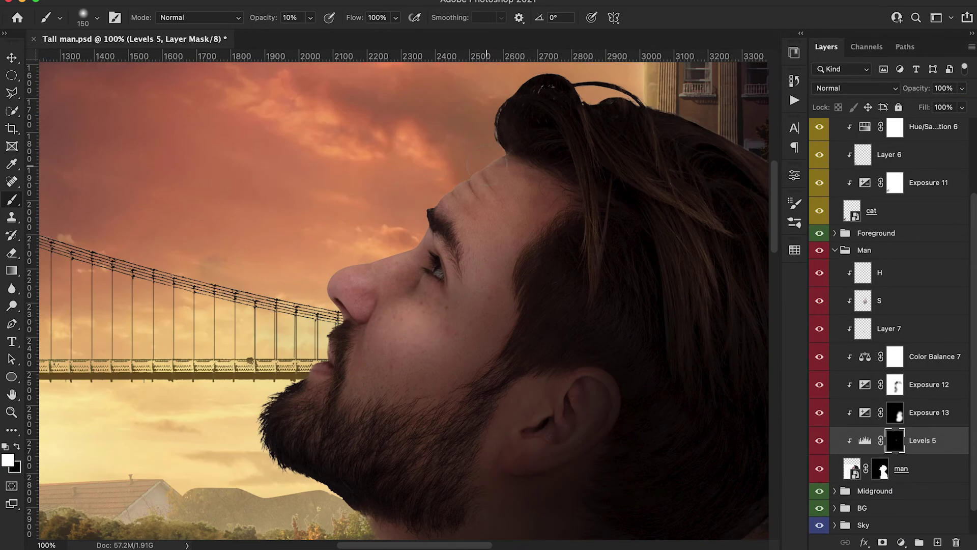
Step: Extend the Levels brightening across the man's cheek with a 250 px brush on the adjustment's mask
{"action": "key", "text": "super+minus"}
{"action": "key", "text": "super+minus"}
{"action": "key", "text": "super+minus"}
{"action": "key", "text": "super+plus"}
{"action": "key", "text": "super+plus"}
{"action": "key", "text": "bracketright"}
{"action": "key", "text": "bracketright"}
{"action": "key", "text": "bracketright"}
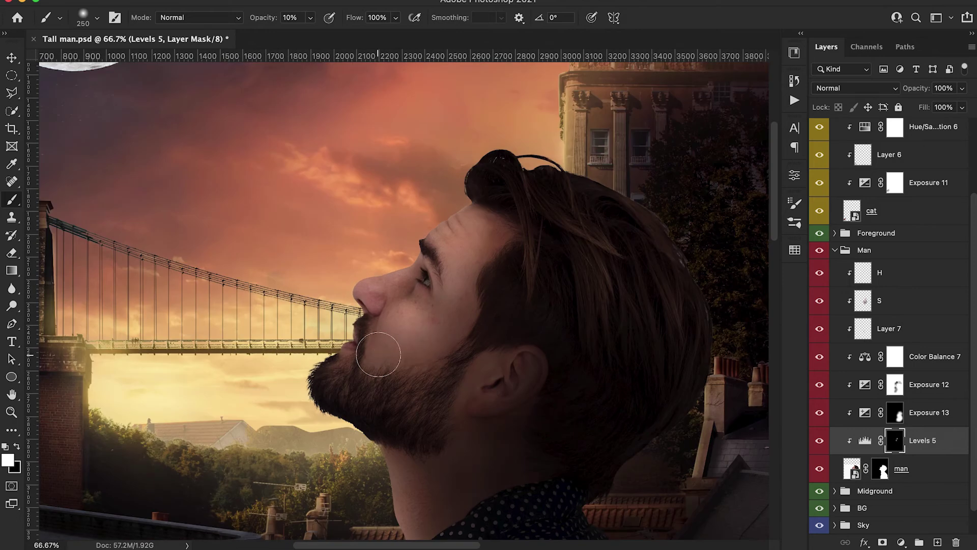
{"action": "key", "text": "super+minus"}
{"action": "key", "text": "super+minus"}
{"action": "key", "text": "super+minus"}
Step: Blend skin tone onto the man's face on a new layer clipped above S with a 150 px brush at 10% opacity
{"action": "left_click", "coordinate": [834, 385]}
{"action": "key", "text": "super+plus"}
{"action": "key", "text": "super+plus"}
{"action": "key", "text": "4"}
{"action": "key", "text": "super+minus"}
{"action": "key", "text": "bracketright"}
{"action": "key", "text": "bracketright"}
{"action": "key", "text": "bracketright"}
{"action": "key", "text": "bracketright"}
{"action": "key", "text": "bracketright"}
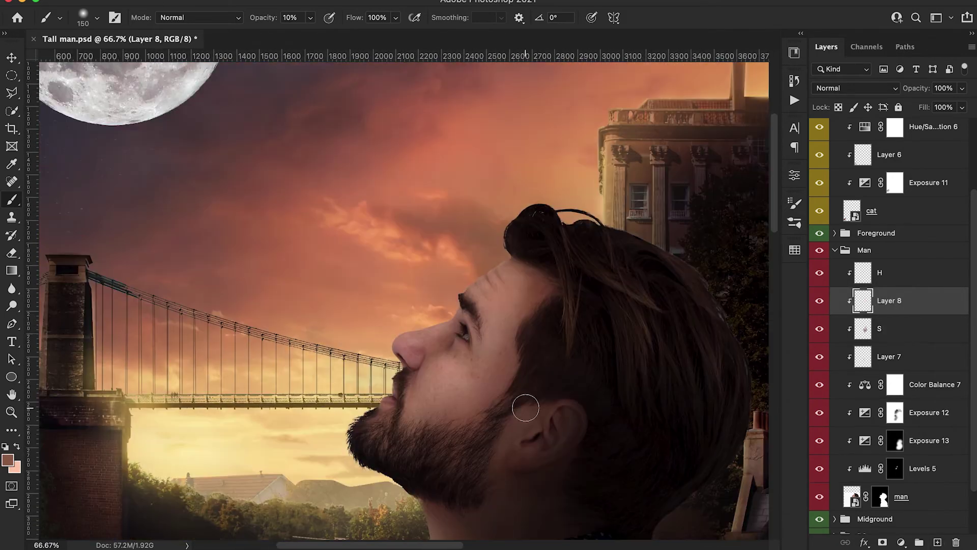
Step: Choose a reddish brush colour for the cheek and brighten it to salmon, #f08361
{"action": "left_click", "coordinate": [7, 459]}
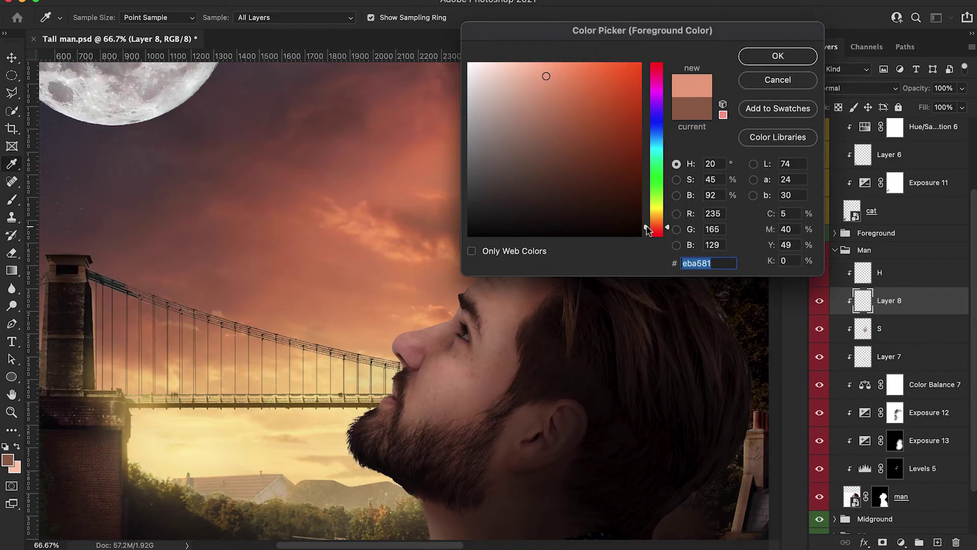
{"action": "key", "text": "Return"}
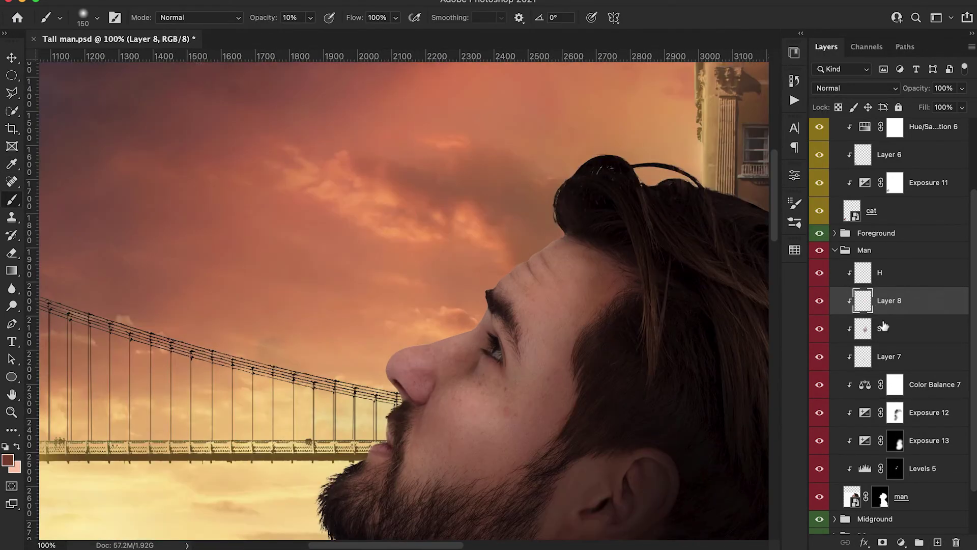
{"action": "left_click", "coordinate": [8, 460]}
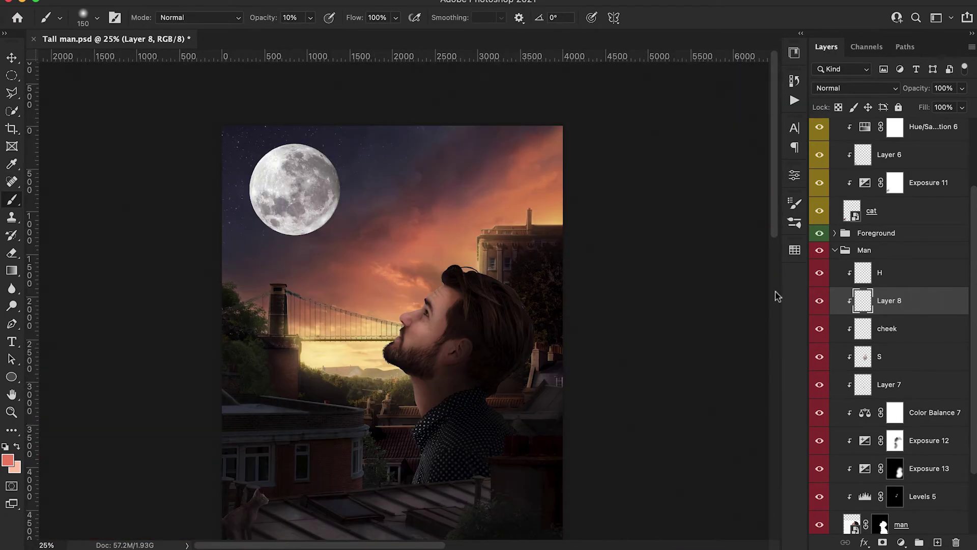
Step: Rename the layer above cheek as cheek 2 and choose a stronger, more saturated red brush colour
{"action": "double_click", "coordinate": [889, 300]}
{"action": "type", "text": "cheek 2"}
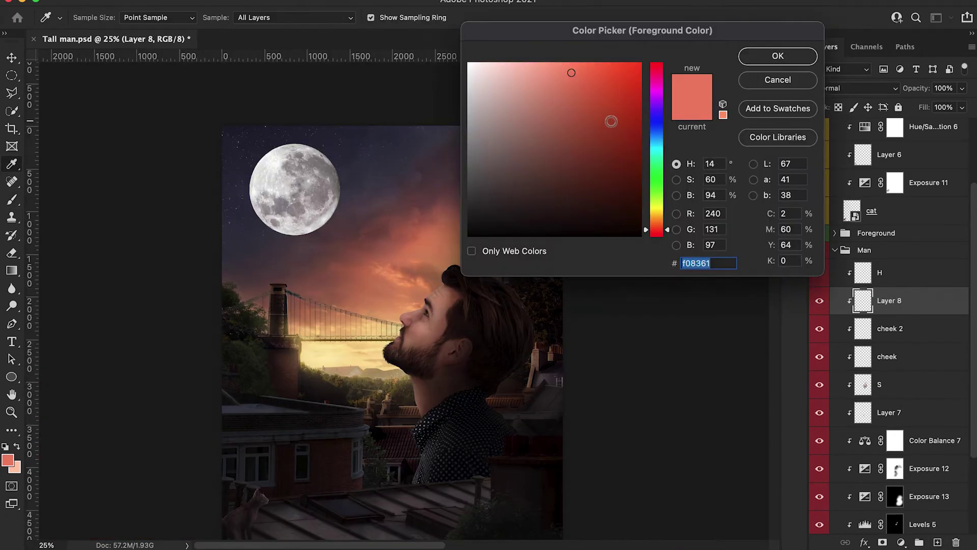
{"action": "left_click", "coordinate": [587, 122]}
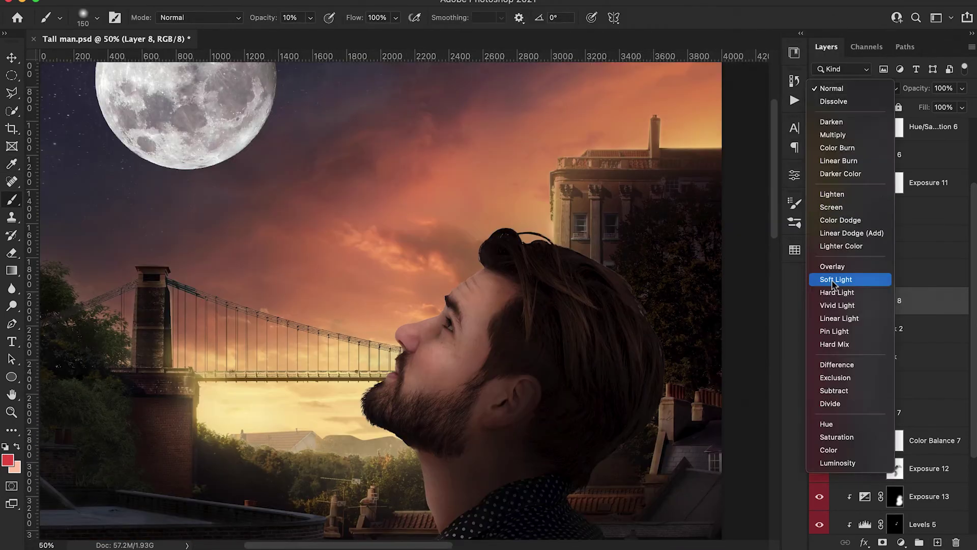
Step: Set the blend mode of the layer above cheek 2 to Soft Light
{"action": "left_click", "coordinate": [835, 279]}
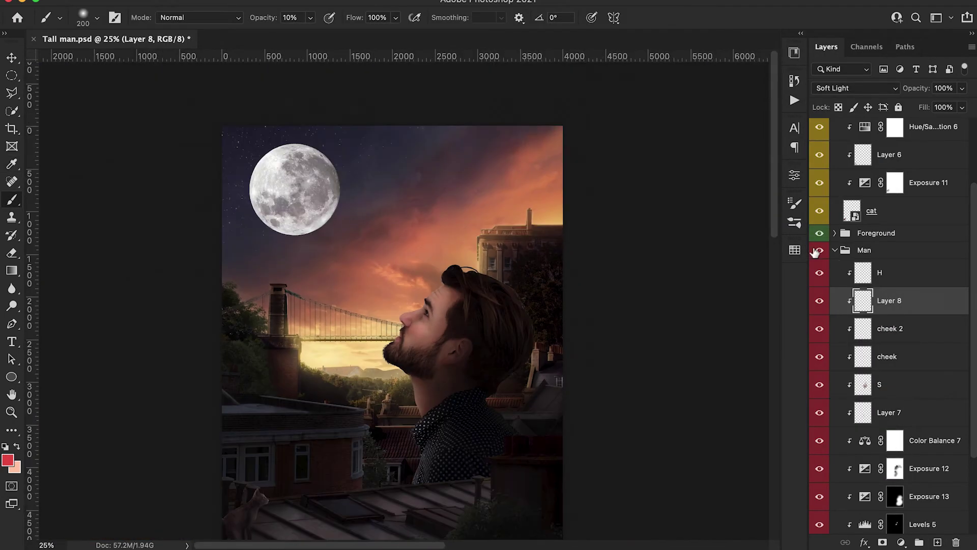
{"action": "left_click", "coordinate": [856, 88]}
{"action": "scroll", "coordinate": [850, 153], "scroll_direction": "up", "scroll_amount": 2}
{"action": "left_click", "coordinate": [824, 15]}
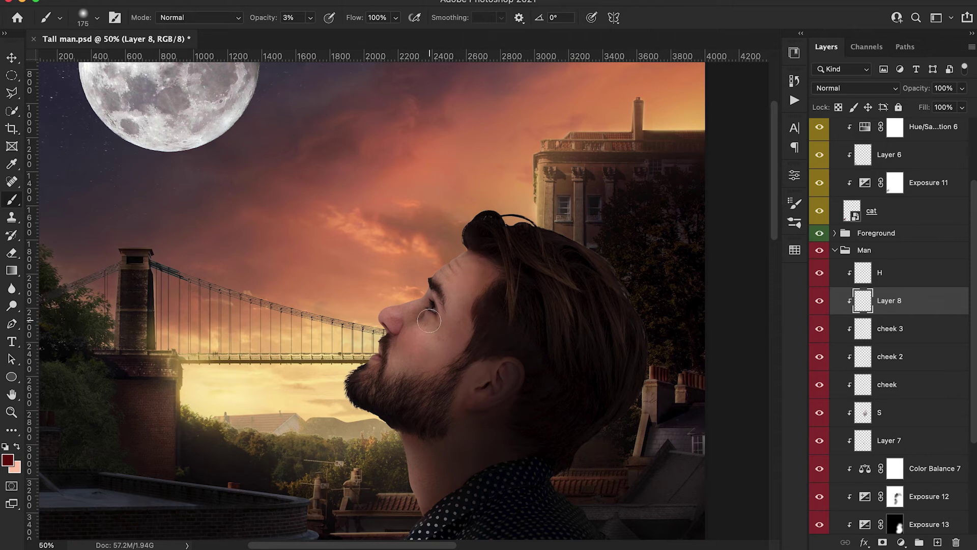
Step: Touch up the cheek on the clipped layer below H with a 3% opacity brush, and compare the face with that layer hidden
{"action": "key", "text": "super+minus"}
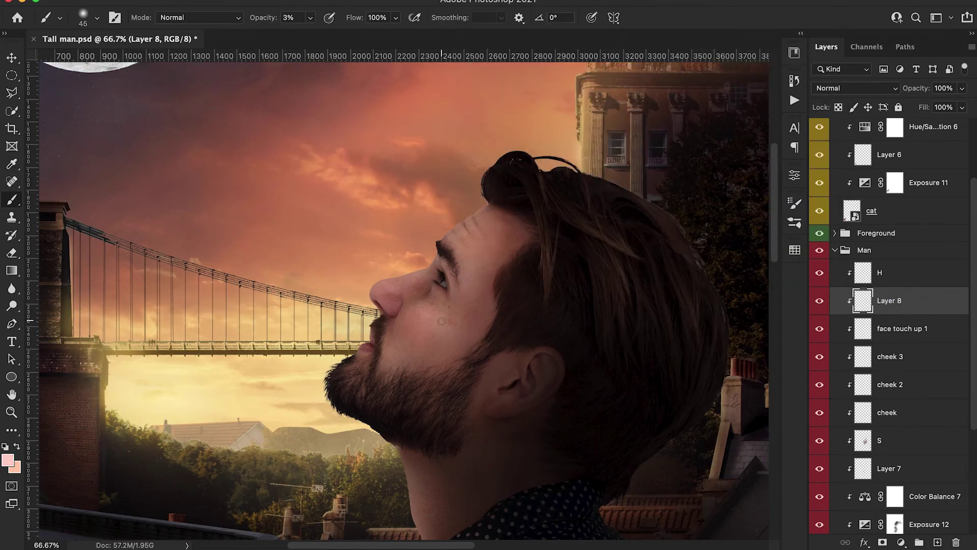
{"action": "key", "text": "super+minus"}
{"action": "key", "text": "super+minus"}
{"action": "key", "text": "super+minus"}
{"action": "scroll", "coordinate": [408, 366], "scroll_direction": "left", "scroll_amount": 2}
{"action": "left_click", "coordinate": [820, 301]}
{"action": "left_click", "coordinate": [820, 301]}
Step: Work on the man's cheek with an angled 100 px brush tip at 10% opacity in light pink
{"action": "key", "text": "super+plus"}
{"action": "key", "text": "super+plus"}
{"action": "key", "text": "super+plus"}
{"action": "key", "text": "super+plus"}
{"action": "key", "text": "e"}
{"action": "key", "text": "b"}
{"action": "left_click", "coordinate": [85, 19]}
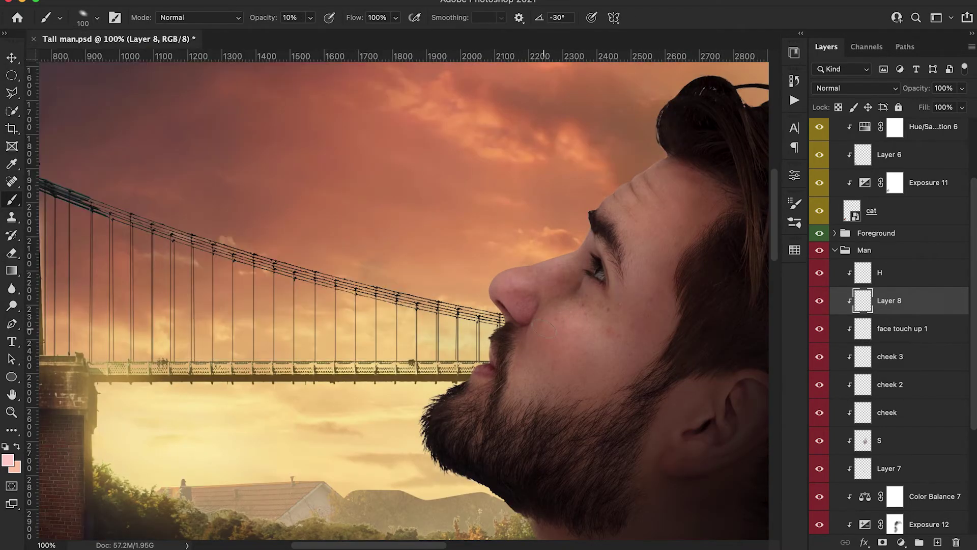
{"action": "key", "text": "super+minus"}
{"action": "key", "text": "super+minus"}
{"action": "key", "text": "super+minus"}
{"action": "key", "text": "super+plus"}
{"action": "key", "text": "super+plus"}
Step: Switch to a soft round brush and reduce it to 100 px for the pink cheek highlights
{"action": "left_click", "coordinate": [85, 20]}
{"action": "key", "text": "Return"}
{"action": "key", "text": "bracketleft"}
{"action": "key", "text": "bracketleft"}
{"action": "key", "text": "bracketleft"}
{"action": "key", "text": "bracketleft"}
{"action": "key", "text": "bracketleft"}
{"action": "key", "text": "bracketleft"}
{"action": "key", "text": "bracketleft"}
{"action": "key", "text": "bracketleft"}
{"action": "key", "text": "bracketleft"}
{"action": "key", "text": "bracketleft"}
{"action": "key", "text": "bracketleft"}
{"action": "key", "text": "bracketleft"}
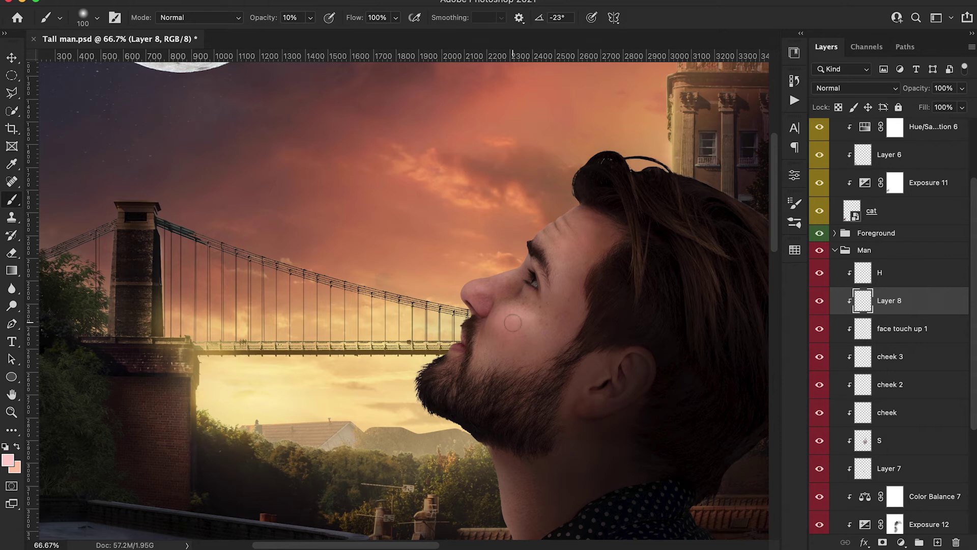
Step: Lower the pink highlight layer's opacity to 49% and soften the highlights with a 90 px eraser at 40% opacity
{"action": "key", "text": "super+minus"}
{"action": "key", "text": "super+minus"}
{"action": "key", "text": "super+minus"}
{"action": "mouse_move", "coordinate": [916, 89]}
{"action": "left_mouse_down"}
{"action": "mouse_move", "coordinate": [895, 97]}
{"action": "mouse_move", "coordinate": [911, 95]}
{"action": "left_mouse_up"}
{"action": "key", "text": "super+plus"}
{"action": "key", "text": "super+plus"}
{"action": "key", "text": "super+plus"}
{"action": "key", "text": "e"}
{"action": "key", "text": "super+minus"}
{"action": "key", "text": "super+minus"}
{"action": "key", "text": "super+minus"}
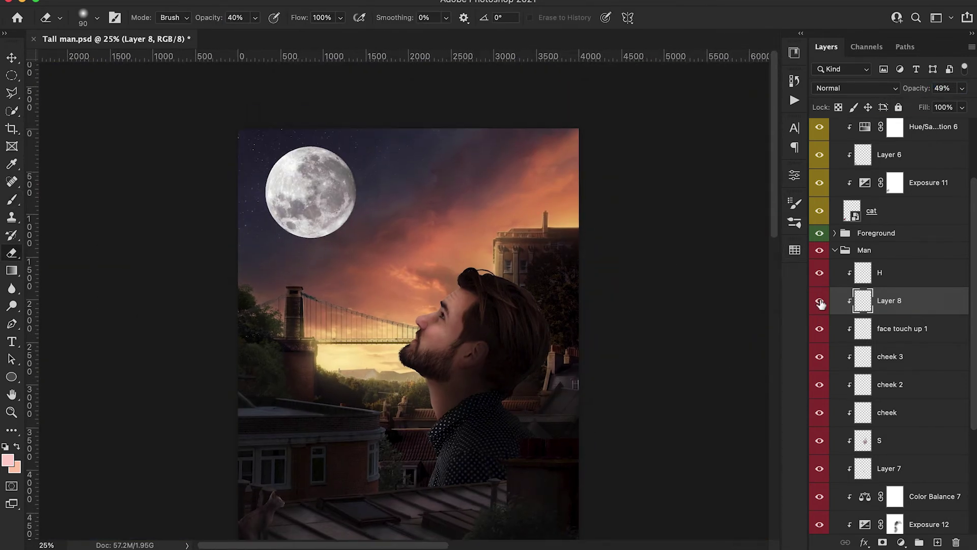
Step: Rename the highlight layer above face touch up 1 as H
{"action": "key", "text": "super+plus"}
{"action": "key", "text": "super+plus"}
{"action": "key", "text": "super+plus"}
{"action": "double_click", "coordinate": [890, 301]}
{"action": "type", "text": "H"}
{"action": "key", "text": "Return"}
Step: Add a new layer above face touch up 1 and choose a near-black brush colour
{"action": "left_click", "coordinate": [903, 329]}
{"action": "left_click", "coordinate": [938, 542]}
{"action": "left_click", "coordinate": [7, 459]}
{"action": "left_click", "coordinate": [566, 442]}
{"action": "left_click", "coordinate": [600, 175]}
{"action": "key", "text": "Return"}
Step: Paint dark shading on the man on the new layer, adjusting the brush size and setting its opacity to 30%
{"action": "key", "text": "bracketright"}
{"action": "key", "text": "bracketright"}
{"action": "key", "text": "bracketright"}
{"action": "key", "text": "bracketright"}
{"action": "key", "text": "bracketright"}
{"action": "key", "text": "bracketright"}
{"action": "key", "text": "b"}
{"action": "key", "text": "bracketright"}
{"action": "key", "text": "bracketright"}
{"action": "key", "text": "bracketright"}
{"action": "key", "text": "bracketright"}
{"action": "key", "text": "bracketleft"}
{"action": "key", "text": "bracketleft"}
{"action": "key", "text": "bracketleft"}
{"action": "key", "text": "bracketleft"}
{"action": "key", "text": "bracketleft"}
{"action": "key", "text": "bracketleft"}
{"action": "key", "text": "bracketleft"}
{"action": "key", "text": "bracketright"}
{"action": "key", "text": "bracketright"}
{"action": "key", "text": "3"}
Step: Extend the shading with a larger brush at 20% opacity, and slightly lower the shading layer's opacity
{"action": "key", "text": "ctrl+minus"}
{"action": "key", "text": "bracketright"}
{"action": "key", "text": "bracketright"}
{"action": "key", "text": "bracketright"}
{"action": "key", "text": "bracketright"}
{"action": "key", "text": "bracketright"}
{"action": "key", "text": "bracketright"}
{"action": "key", "text": "2"}
{"action": "left_click_drag", "start_coordinate": [916, 89], "coordinate": [911, 92]}
{"action": "key", "text": "ctrl+minus"}
{"action": "key", "text": "bracketleft"}
{"action": "key", "text": "bracketleft"}
{"action": "key", "text": "bracketleft"}
{"action": "key", "text": "bracketleft"}
{"action": "key", "text": "bracketleft"}
{"action": "key", "text": "bracketleft"}
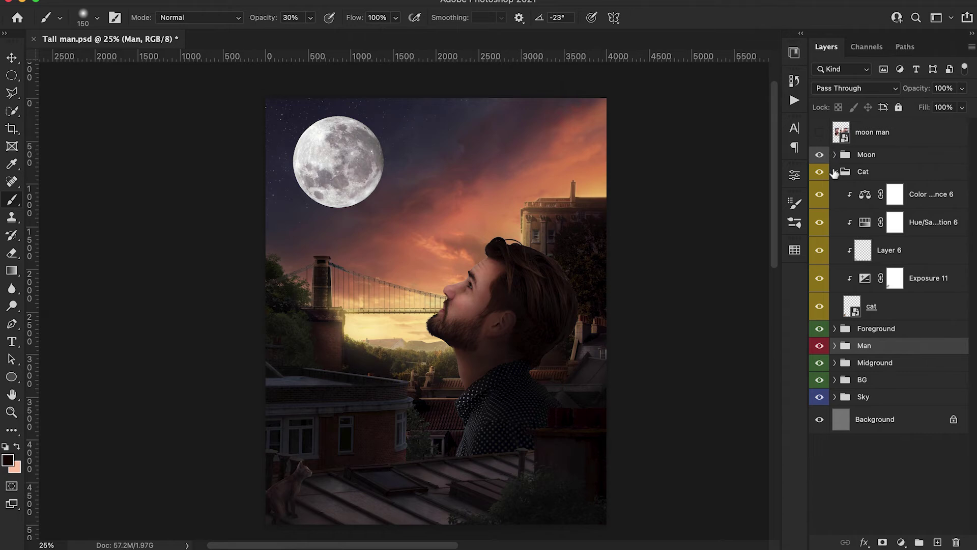
Step: Replace the original moon with the moon 2 layer, moved onto the same place in the sky
{"action": "left_click", "coordinate": [835, 172]}
{"action": "left_click", "coordinate": [835, 154]}
{"action": "left_click", "coordinate": [820, 178]}
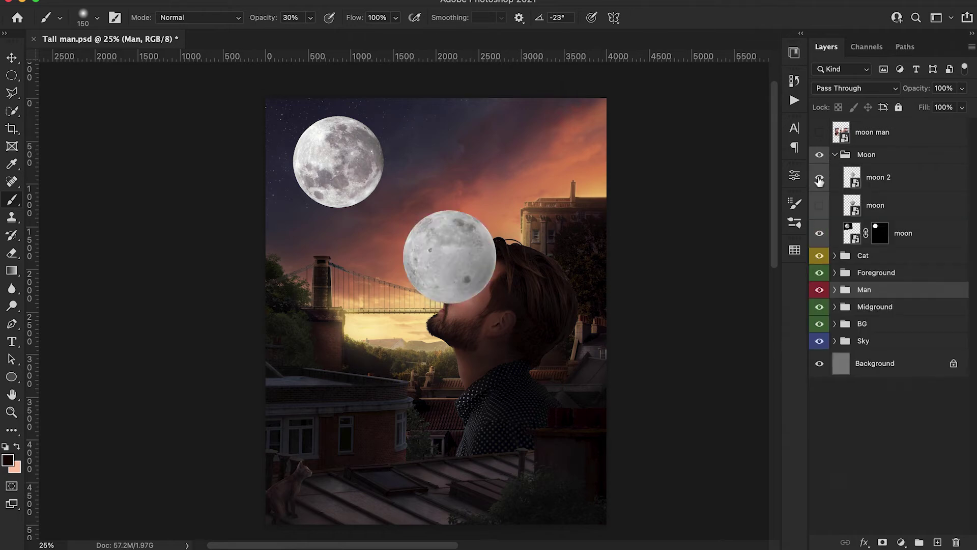
{"action": "left_click", "coordinate": [859, 177]}
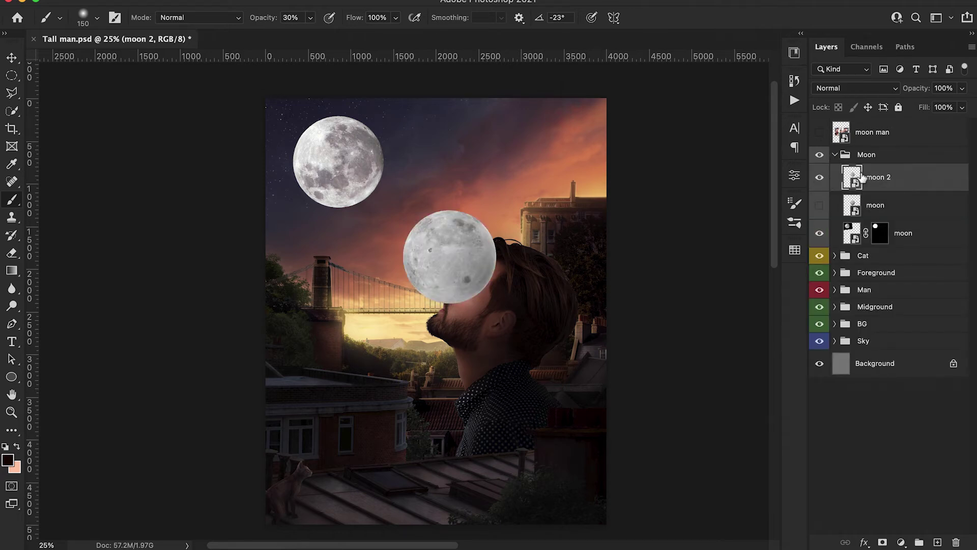
{"action": "key", "text": "ctrl+t"}
{"action": "left_click_drag", "start_coordinate": [478, 247], "coordinate": [350, 160]}
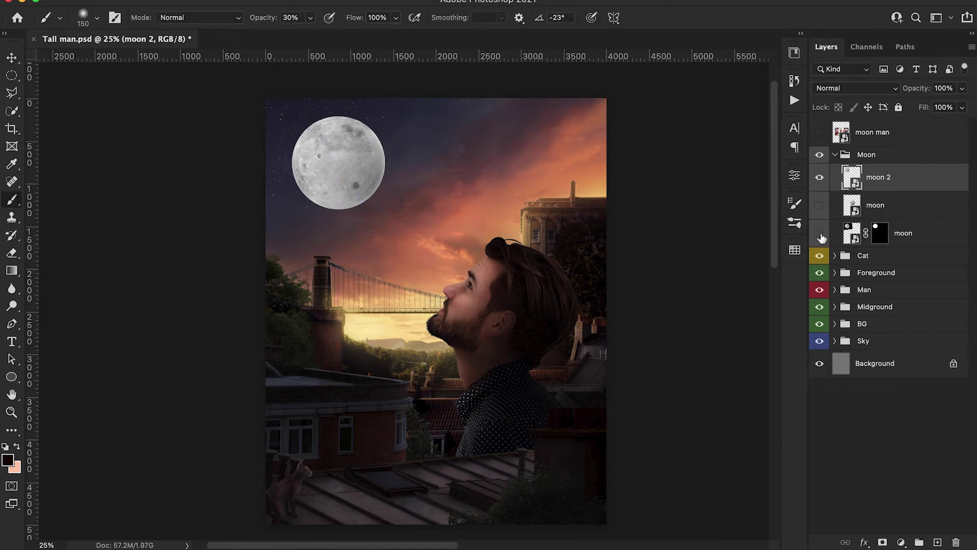
{"action": "left_click", "coordinate": [834, 155]}
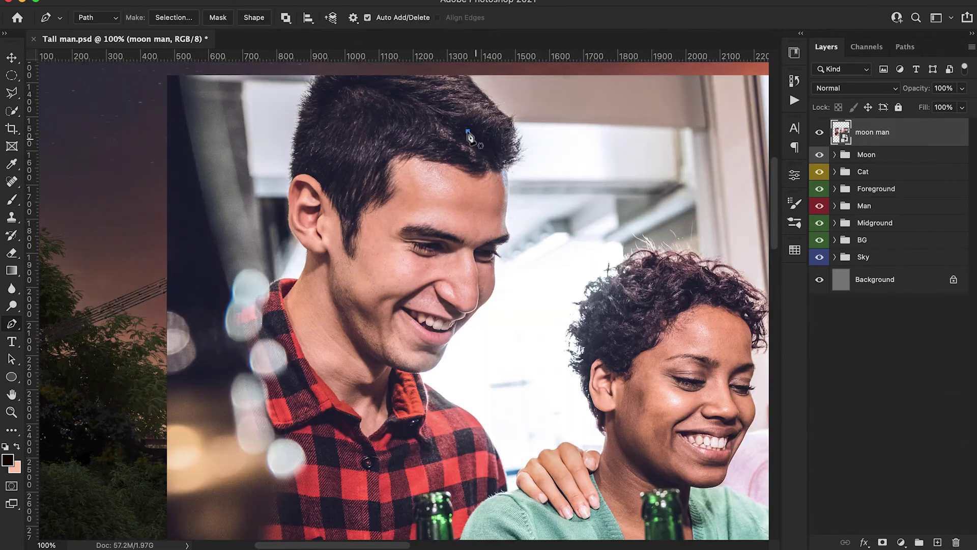
Step: Trace a pen path on the moon man photo along the smiling man's face, from the forehead down towards the chin
{"action": "left_click", "coordinate": [505, 187]}
{"action": "left_click", "coordinate": [504, 224]}
{"action": "left_click", "coordinate": [508, 238]}
{"action": "key", "text": "super+plus"}
{"action": "key", "text": "super+plus"}
{"action": "left_click_drag", "start_coordinate": [546, 178], "coordinate": [569, 204]}
{"action": "left_click", "coordinate": [541, 247]}
{"action": "left_click", "coordinate": [536, 306]}
{"action": "left_click", "coordinate": [491, 356]}
{"action": "left_click", "coordinate": [426, 424]}
{"action": "left_click", "coordinate": [413, 441]}
{"action": "left_click", "coordinate": [401, 457]}
Step: Continue the pen path around the man's chin and under his jaw onto the neck
{"action": "scroll", "coordinate": [399, 463], "scroll_direction": "down", "scroll_amount": 5}
{"action": "scroll", "coordinate": [399, 463], "scroll_direction": "left", "scroll_amount": 2}
{"action": "left_click_drag", "start_coordinate": [368, 422], "coordinate": [308, 430]}
{"action": "left_click", "coordinate": [294, 410]}
{"action": "key", "text": "super+z"}
{"action": "key", "text": "super+z"}
{"action": "left_click_drag", "start_coordinate": [371, 421], "coordinate": [310, 428]}
{"action": "left_click", "coordinate": [281, 407]}
{"action": "left_click", "coordinate": [271, 403]}
{"action": "left_click_drag", "start_coordinate": [224, 449], "coordinate": [213, 452]}
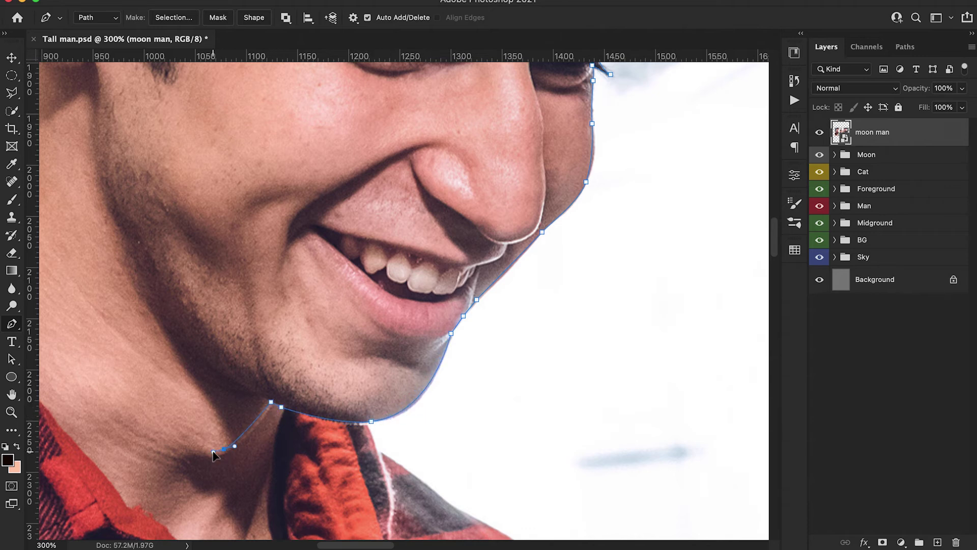
Step: Extend the pen path across the man's neck, up to the earlobe and along the ear's outer edge
{"action": "scroll", "coordinate": [172, 452], "scroll_direction": "left", "scroll_amount": 4}
{"action": "left_click_drag", "start_coordinate": [131, 360], "coordinate": [117, 328]}
{"action": "scroll", "coordinate": [116, 325], "scroll_direction": "up", "scroll_amount": 6}
{"action": "left_click", "coordinate": [54, 353]}
{"action": "left_click_drag", "start_coordinate": [102, 234], "coordinate": [106, 175]}
{"action": "scroll", "coordinate": [102, 204], "scroll_direction": "left", "scroll_amount": 10}
{"action": "left_click_drag", "start_coordinate": [340, 304], "coordinate": [314, 275]}
{"action": "left_click_drag", "start_coordinate": [309, 248], "coordinate": [309, 229]}
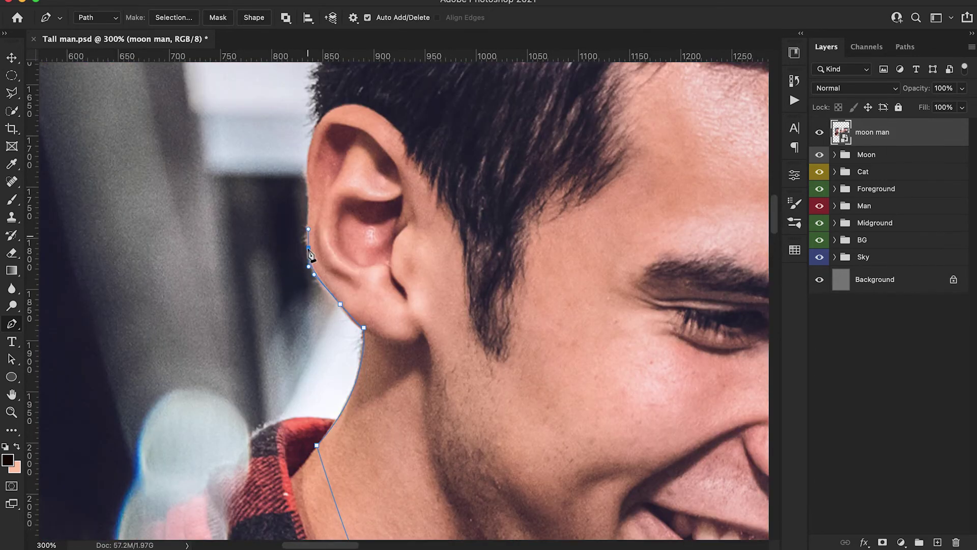
{"action": "left_click_drag", "start_coordinate": [308, 182], "coordinate": [309, 167]}
Step: Curve the pen path over the man's hair and close it at the forehead
{"action": "scroll", "coordinate": [309, 168], "scroll_direction": "up", "scroll_amount": 4}
{"action": "left_click_drag", "start_coordinate": [267, 233], "coordinate": [326, 117]}
{"action": "key", "text": "super+minus"}
{"action": "key", "text": "super+minus"}
{"action": "left_click_drag", "start_coordinate": [443, 211], "coordinate": [557, 248]}
{"action": "left_click", "coordinate": [562, 340]}
Step: Convert the head path to a selection and mask the moon man layer with it
{"action": "right_click", "coordinate": [521, 286]}
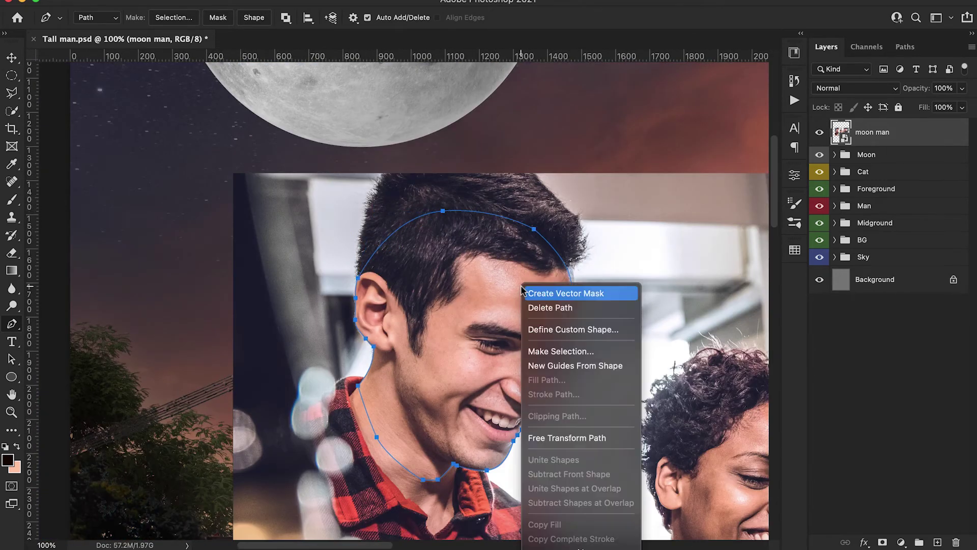
{"action": "left_click", "coordinate": [548, 352]}
{"action": "left_click", "coordinate": [562, 209]}
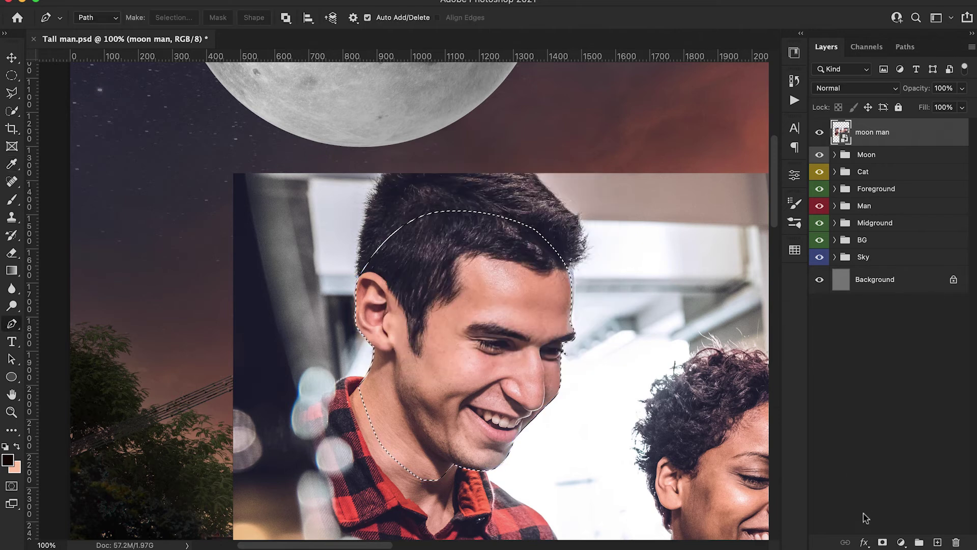
{"action": "left_click", "coordinate": [882, 543]}
{"action": "key", "text": "super+minus"}
{"action": "key", "text": "super+minus"}
{"action": "key", "text": "super+minus"}
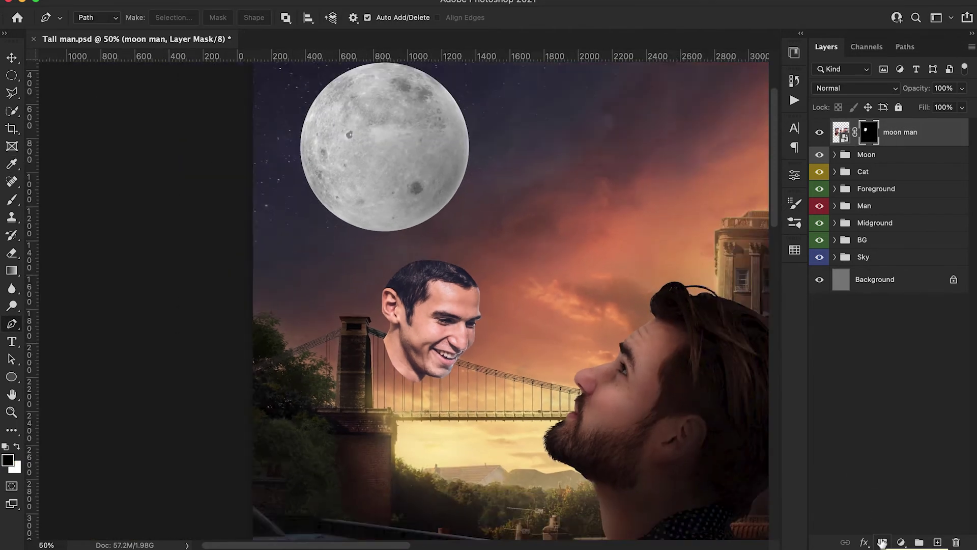
Step: Lower the moon man layer's opacity to 68% and move the cut-out face onto the moon
{"action": "left_click", "coordinate": [840, 133]}
{"action": "left_click_drag", "start_coordinate": [926, 90], "coordinate": [906, 98]}
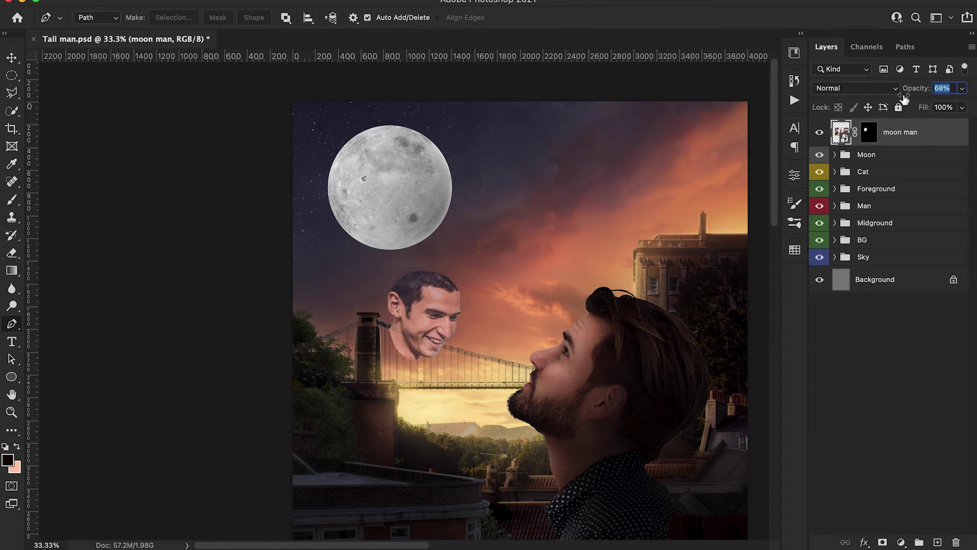
{"action": "key", "text": "super+t"}
{"action": "left_click_drag", "start_coordinate": [484, 374], "coordinate": [460, 250]}
{"action": "key", "text": "super+minus"}
{"action": "key", "text": "super+minus"}
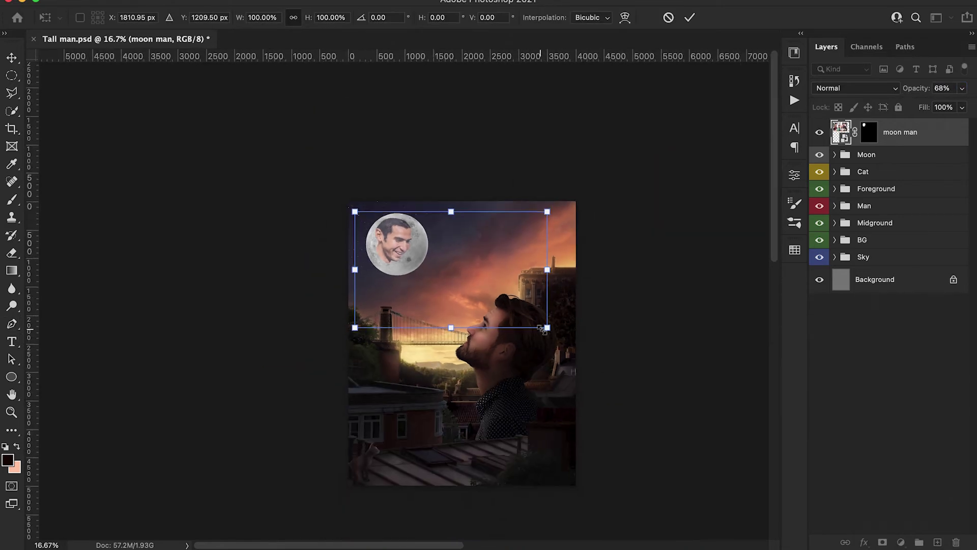
Step: Scale the face to about 143%, rotate it about 2.6° and nudge it into place over the moon
{"action": "left_click_drag", "start_coordinate": [547, 328], "coordinate": [619, 358]}
{"action": "left_click_drag", "start_coordinate": [514, 335], "coordinate": [567, 368]}
{"action": "left_click_drag", "start_coordinate": [672, 401], "coordinate": [612, 365]}
{"action": "left_click_drag", "start_coordinate": [489, 309], "coordinate": [502, 318]}
{"action": "left_click_drag", "start_coordinate": [676, 284], "coordinate": [676, 292]}
{"action": "key", "text": "super+plus"}
{"action": "key", "text": "super+plus"}
{"action": "key", "text": "shift+Left"}
{"action": "key", "text": "shift+Left"}
{"action": "key", "text": "shift+Left"}
{"action": "key", "text": "shift+Down"}
{"action": "key", "text": "shift+Down"}
{"action": "key", "text": "shift+Left"}
{"action": "key", "text": "shift+Left"}
{"action": "key", "text": "shift+Left"}
{"action": "key", "text": "shift+Left"}
{"action": "key", "text": "shift+Left"}
{"action": "key", "text": "shift+Left"}
{"action": "key", "text": "shift+Down"}
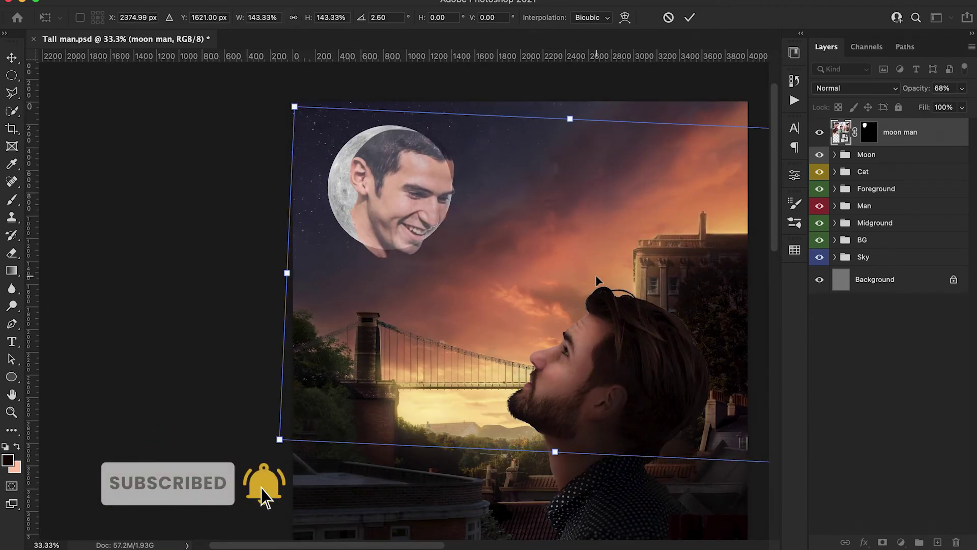
Step: Enlarge and rotate the face slightly more so it fills the moon's outline, and apply the transform
{"action": "left_click_drag", "start_coordinate": [277, 438], "coordinate": [249, 453]}
{"action": "left_click_drag", "start_coordinate": [441, 365], "coordinate": [460, 359]}
{"action": "left_click_drag", "start_coordinate": [159, 364], "coordinate": [166, 395]}
{"action": "left_click_drag", "start_coordinate": [444, 329], "coordinate": [447, 314]}
{"action": "key", "text": "super+minus"}
{"action": "key", "text": "super+minus"}
{"action": "key", "text": "super+minus"}
{"action": "left_click_drag", "start_coordinate": [639, 323], "coordinate": [639, 340]}
{"action": "left_click_drag", "start_coordinate": [561, 304], "coordinate": [558, 312]}
{"action": "key", "text": "Return"}
{"action": "key", "text": "p"}
{"action": "key", "text": "super+plus"}
{"action": "key", "text": "super+plus"}
{"action": "key", "text": "super+plus"}
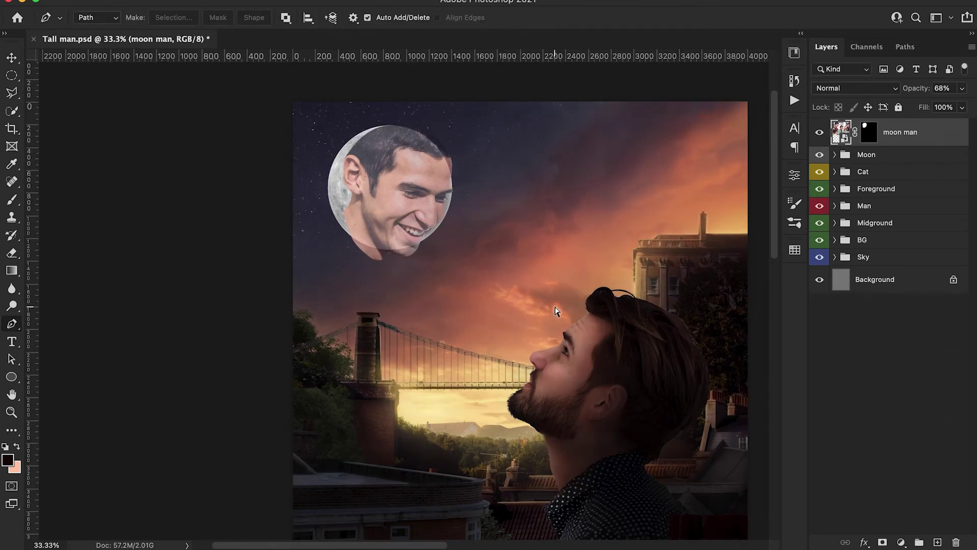
Step: Nudge the face 10 px right and 10 px down and restore the layer's opacity to 100%
{"action": "key", "text": "super+t"}
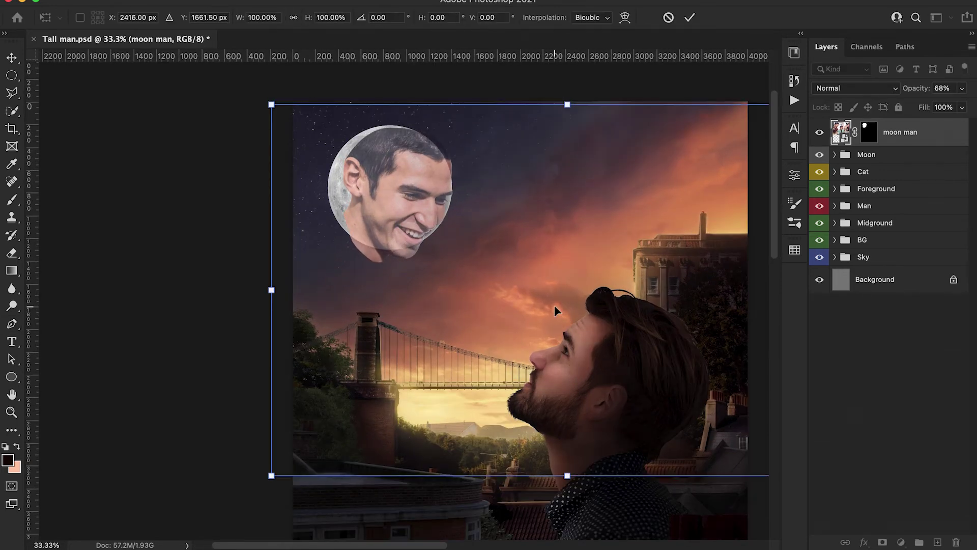
{"action": "key", "text": "Down"}
{"action": "key", "text": "Down"}
{"action": "key", "text": "Down"}
{"action": "key", "text": "Down"}
{"action": "key", "text": "Down"}
{"action": "key", "text": "Down"}
{"action": "key", "text": "Down"}
{"action": "key", "text": "Down"}
{"action": "key", "text": "Down"}
{"action": "key", "text": "Down"}
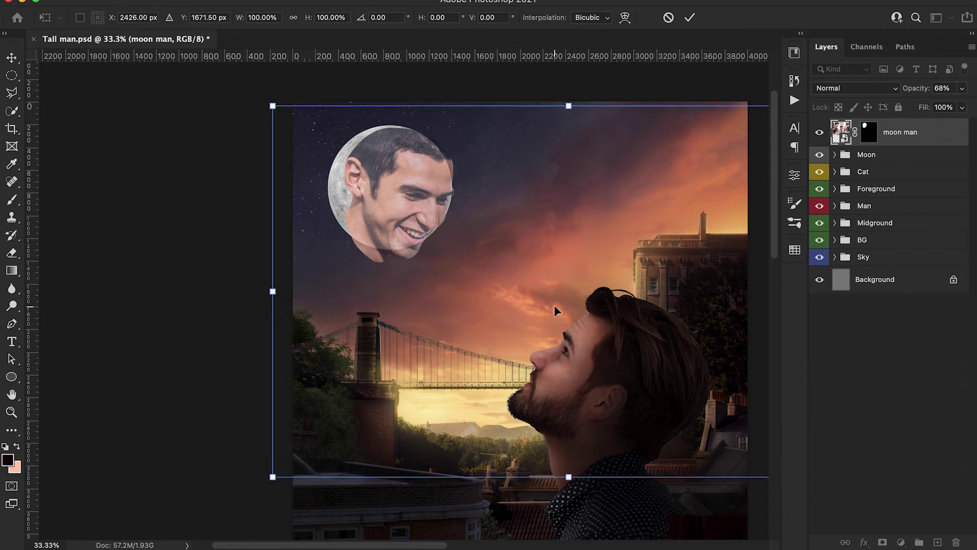
{"action": "key", "text": "Return"}
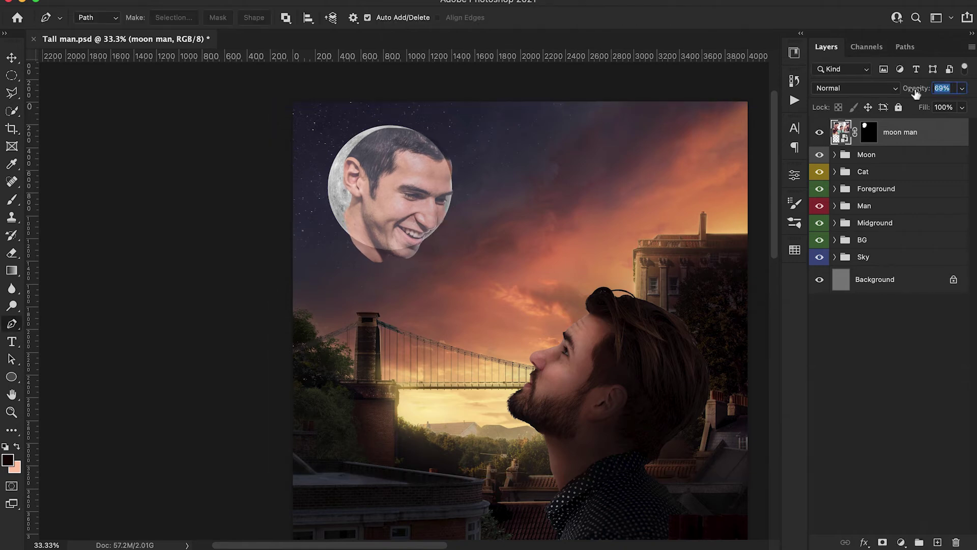
{"action": "left_click_drag", "start_coordinate": [917, 93], "coordinate": [974, 73]}
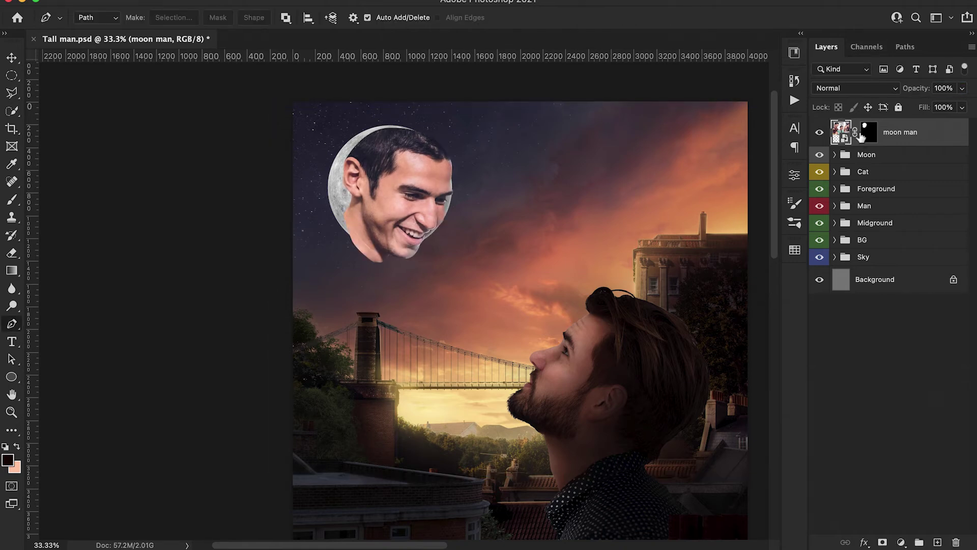
Step: Duplicate the moon man layer and convert the copy to a smart object
{"action": "key", "text": "super+j"}
{"action": "right_click", "coordinate": [900, 139]}
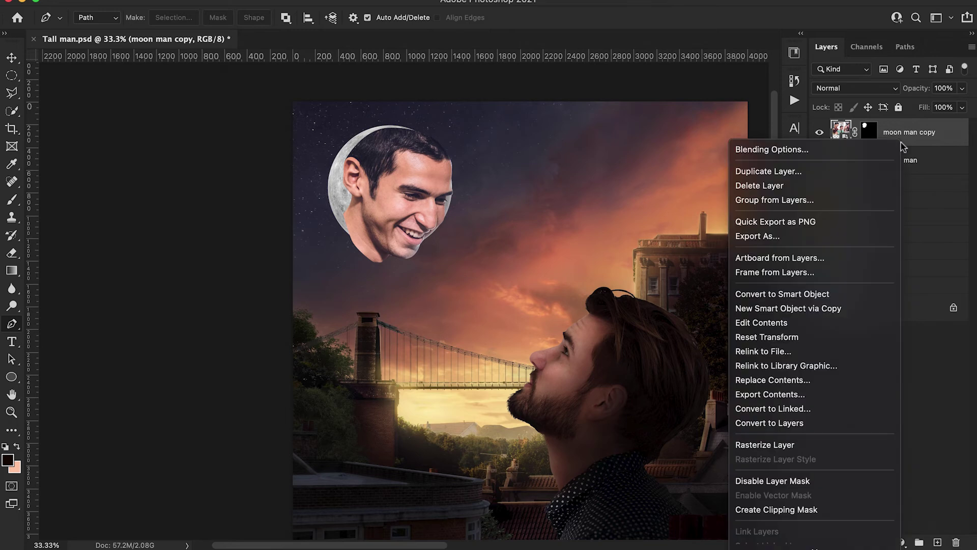
{"action": "left_click", "coordinate": [835, 290]}
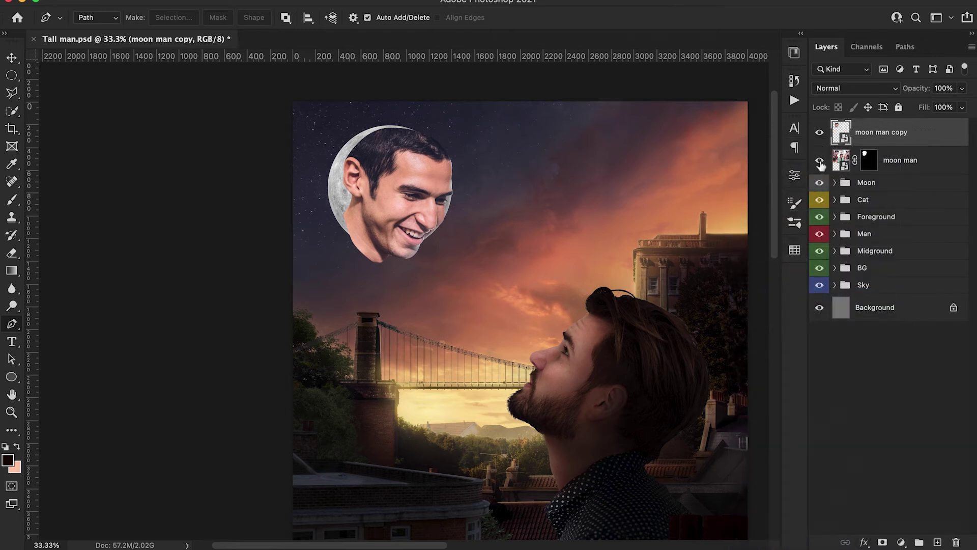
Step: Hide the original moon man layer, rename it "backup man" and move it just above the Background layer
{"action": "double_click", "coordinate": [900, 160]}
{"action": "type", "text": "back"}
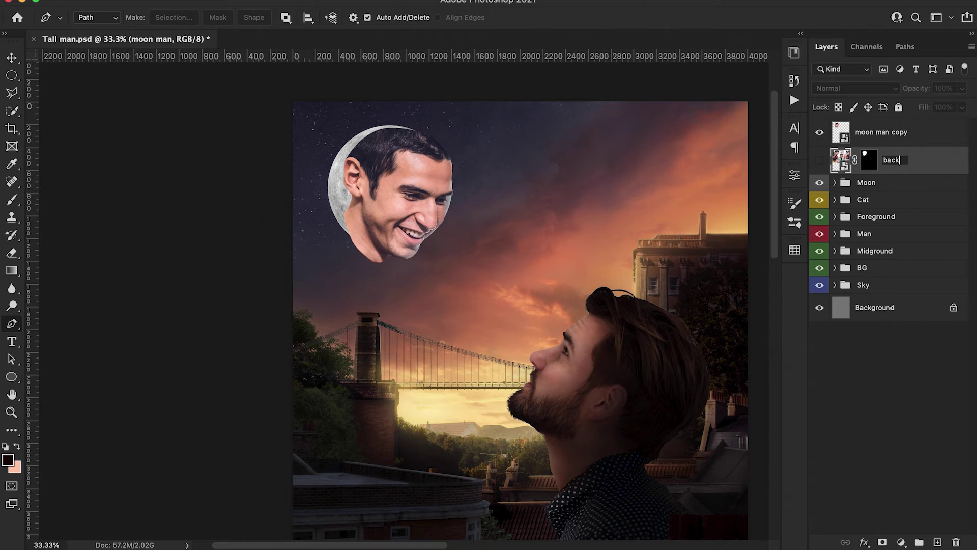
{"action": "key", "text": "Return"}
{"action": "left_click_drag", "start_coordinate": [932, 173], "coordinate": [911, 304]}
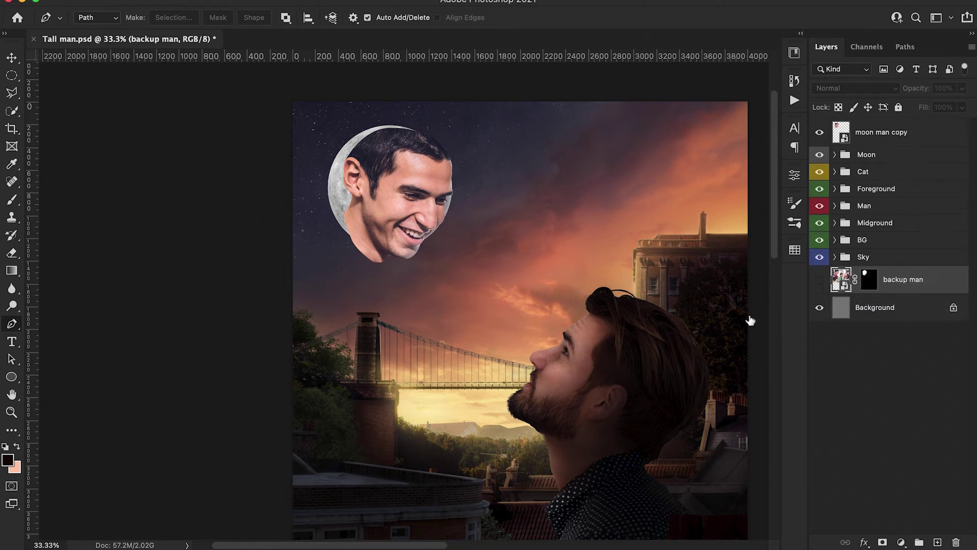
Step: Add a layer mask to the moon man copy layer and brush black over the lower neck
{"action": "left_click", "coordinate": [867, 133]}
{"action": "left_click", "coordinate": [882, 542]}
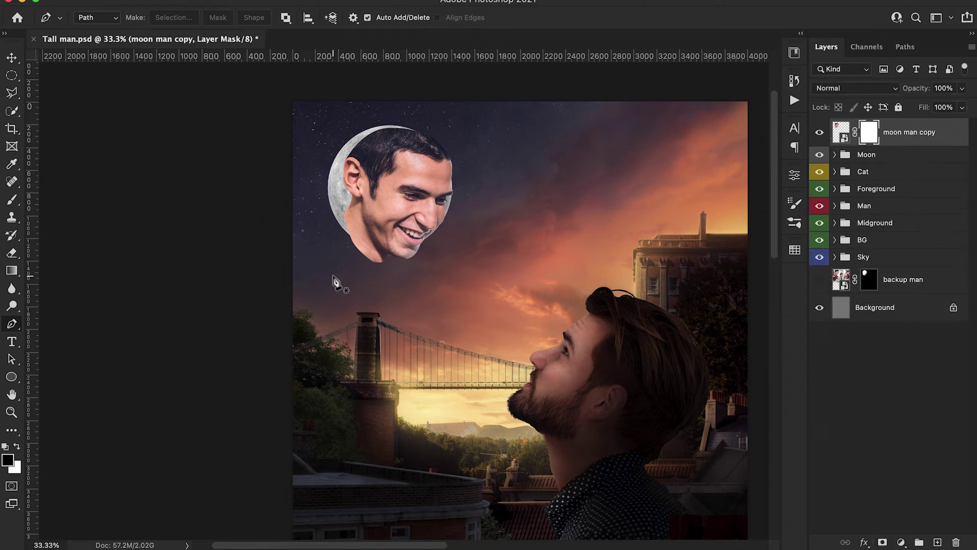
{"action": "key", "text": "b"}
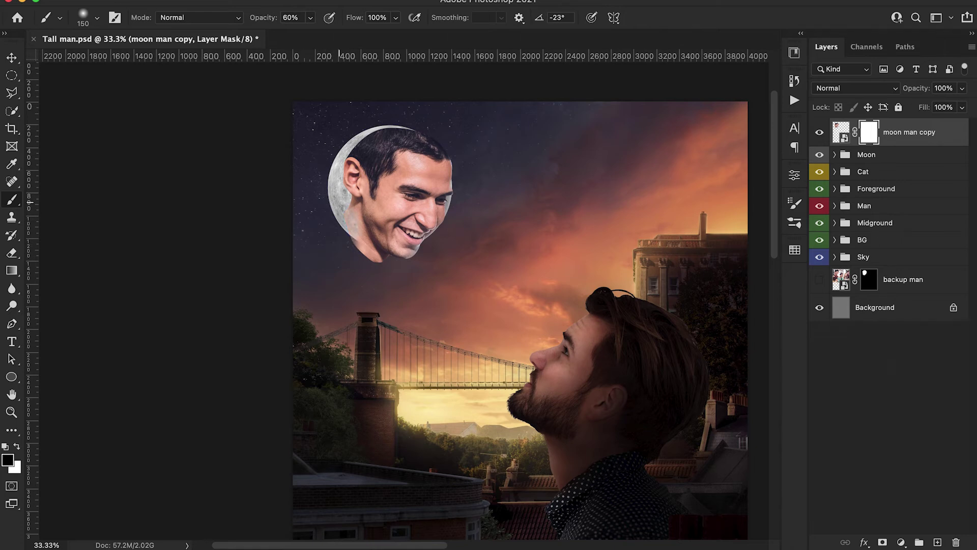
{"action": "left_click_drag", "start_coordinate": [383, 263], "coordinate": [372, 258]}
Step: Mask out the neck extending beyond the moon's lower edge with a Hard Round brush at 100% opacity
{"action": "left_click", "coordinate": [86, 20]}
{"action": "left_click", "coordinate": [257, 200]}
{"action": "key", "text": "Return"}
{"action": "key", "text": "super+plus"}
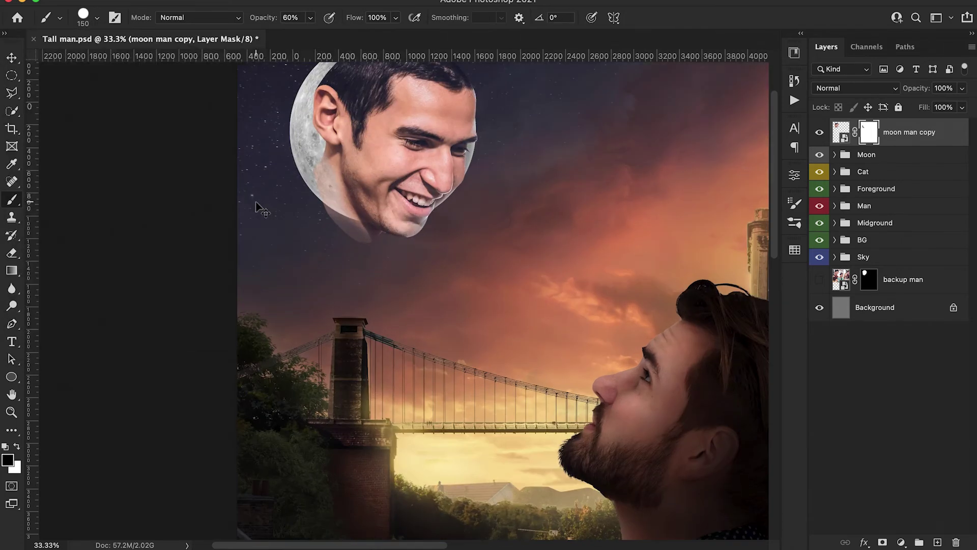
{"action": "key", "text": "super+plus"}
{"action": "key", "text": "0"}
{"action": "left_click_drag", "start_coordinate": [255, 148], "coordinate": [343, 182]}
Step: Mask out the top and back of the hair, the ear and the neck to reveal the moon
{"action": "scroll", "coordinate": [323, 220], "scroll_direction": "up", "scroll_amount": 5}
{"action": "scroll", "coordinate": [323, 220], "scroll_direction": "left", "scroll_amount": 3}
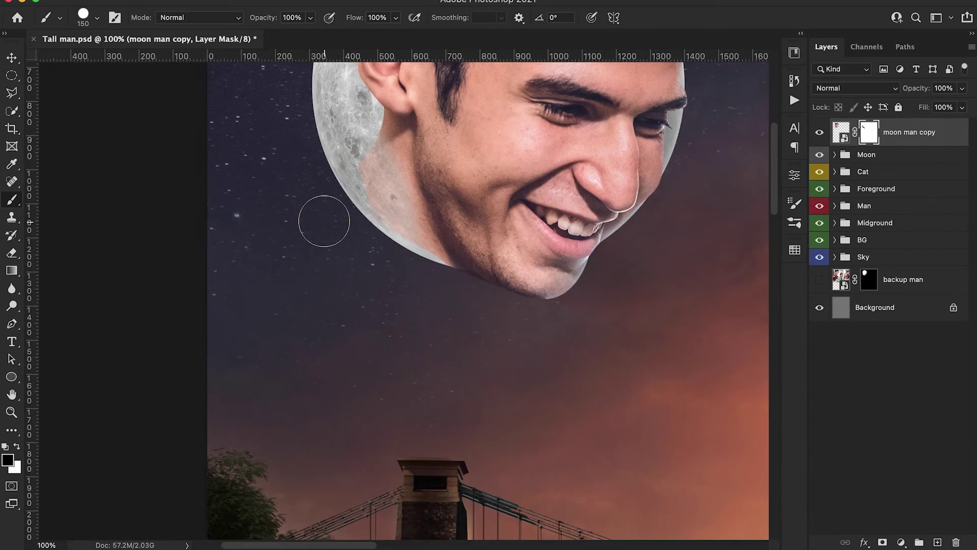
{"action": "scroll", "coordinate": [323, 221], "scroll_direction": "up", "scroll_amount": 2}
{"action": "scroll", "coordinate": [323, 220], "scroll_direction": "left", "scroll_amount": 1}
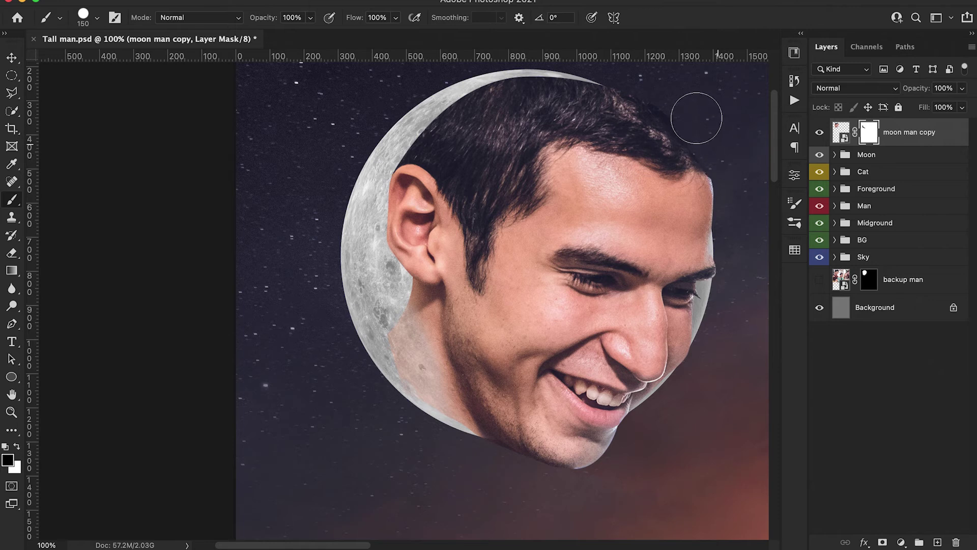
{"action": "scroll", "coordinate": [654, 96], "scroll_direction": "left", "scroll_amount": 3}
{"action": "scroll", "coordinate": [654, 97], "scroll_direction": "up", "scroll_amount": 1}
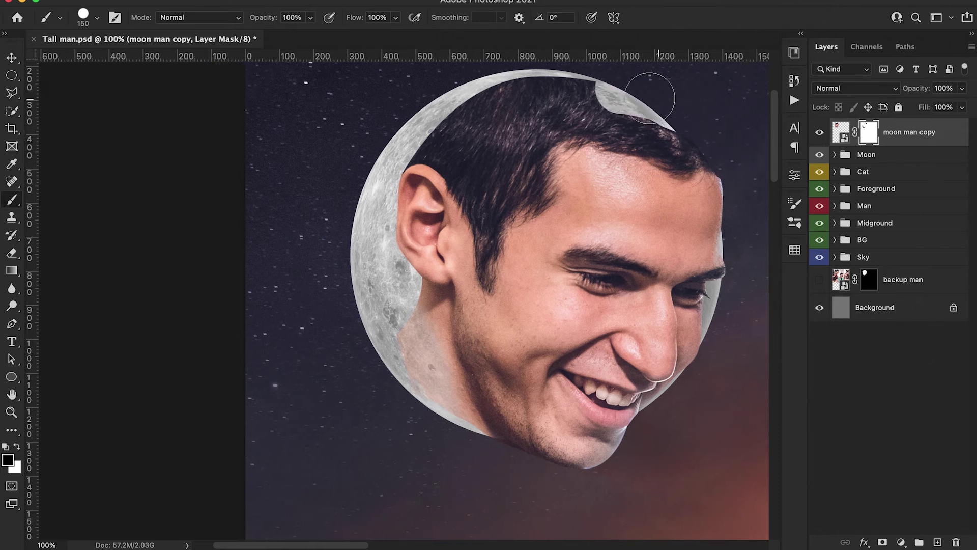
{"action": "left_click", "coordinate": [676, 119]}
{"action": "mouse_move", "coordinate": [676, 119]}
{"action": "left_mouse_down"}
{"action": "mouse_move", "coordinate": [710, 121]}
{"action": "mouse_move", "coordinate": [662, 133]}
{"action": "mouse_move", "coordinate": [549, 193]}
{"action": "mouse_move", "coordinate": [595, 126]}
{"action": "mouse_move", "coordinate": [527, 198]}
{"action": "mouse_move", "coordinate": [515, 329]}
{"action": "mouse_move", "coordinate": [553, 215]}
{"action": "mouse_move", "coordinate": [499, 210]}
{"action": "mouse_move", "coordinate": [488, 230]}
{"action": "mouse_move", "coordinate": [494, 350]}
{"action": "mouse_move", "coordinate": [511, 392]}
{"action": "mouse_move", "coordinate": [522, 357]}
{"action": "mouse_move", "coordinate": [521, 425]}
{"action": "mouse_move", "coordinate": [542, 487]}
{"action": "mouse_move", "coordinate": [517, 412]}
{"action": "left_mouse_up"}
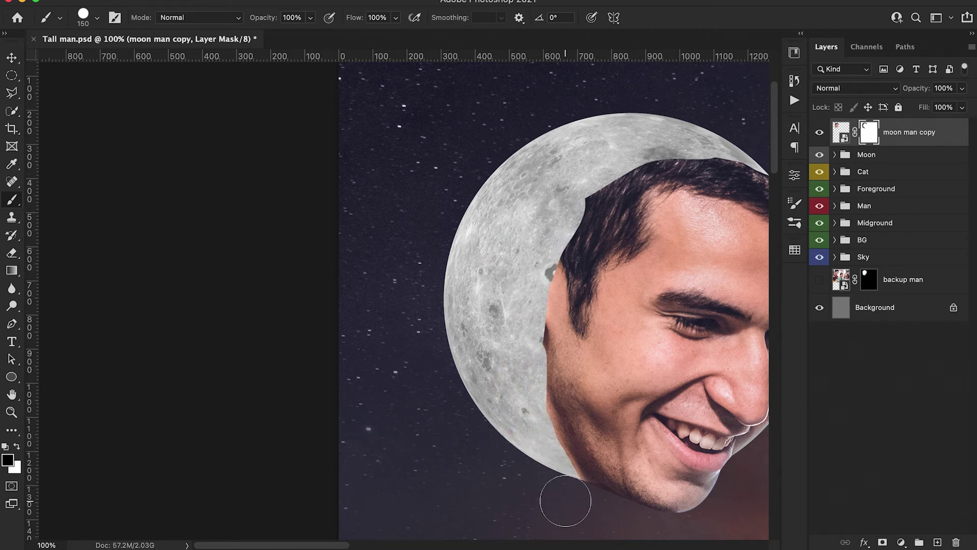
Step: Add a layer mask to the moon 2 layer and paint out the moon showing beside the face's right side
{"action": "scroll", "coordinate": [446, 363], "scroll_direction": "left", "scroll_amount": 5}
{"action": "scroll", "coordinate": [445, 364], "scroll_direction": "up", "scroll_amount": 1}
{"action": "scroll", "coordinate": [526, 385], "scroll_direction": "right", "scroll_amount": 2}
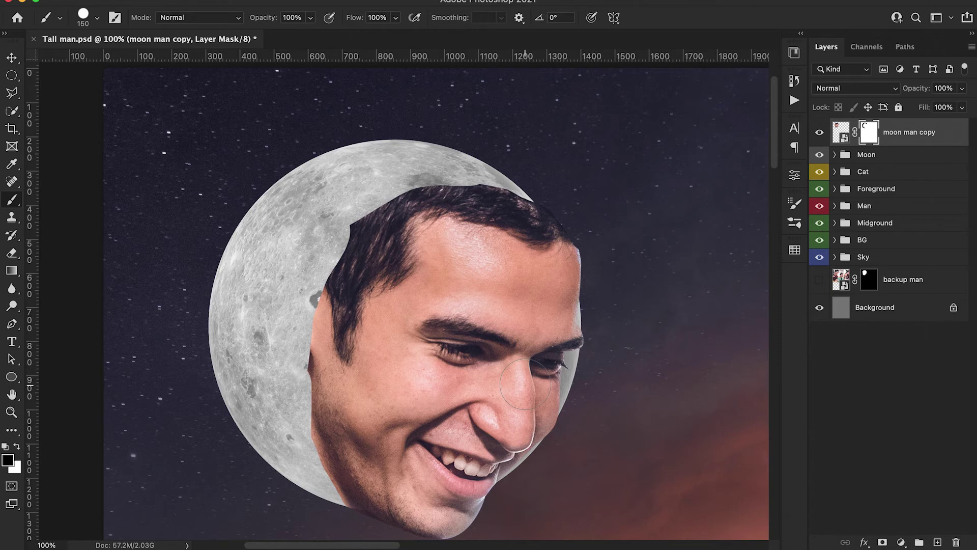
{"action": "left_click", "coordinate": [835, 154]}
{"action": "left_click", "coordinate": [891, 180]}
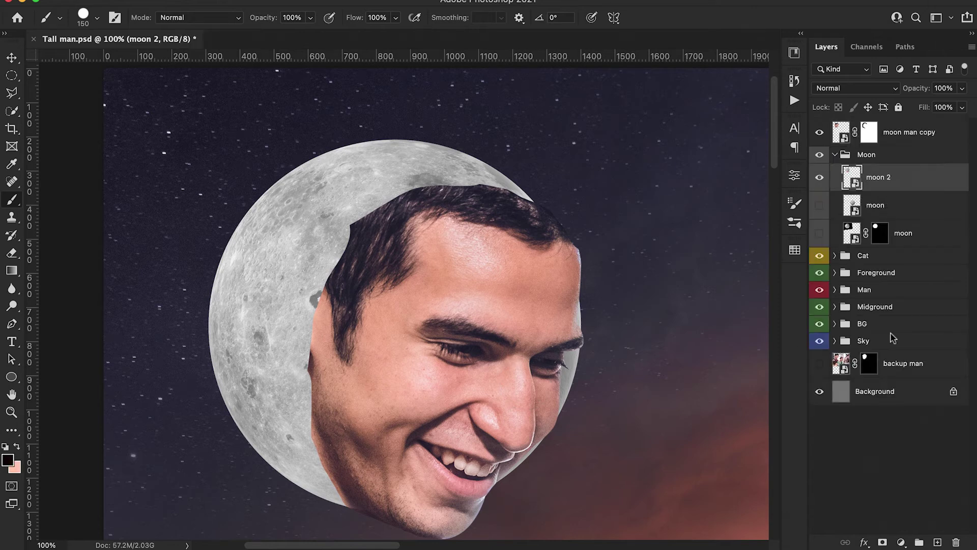
{"action": "left_click", "coordinate": [882, 543]}
{"action": "mouse_move", "coordinate": [596, 280]}
{"action": "left_mouse_down"}
{"action": "mouse_move", "coordinate": [568, 377]}
{"action": "mouse_move", "coordinate": [519, 458]}
{"action": "left_mouse_up"}
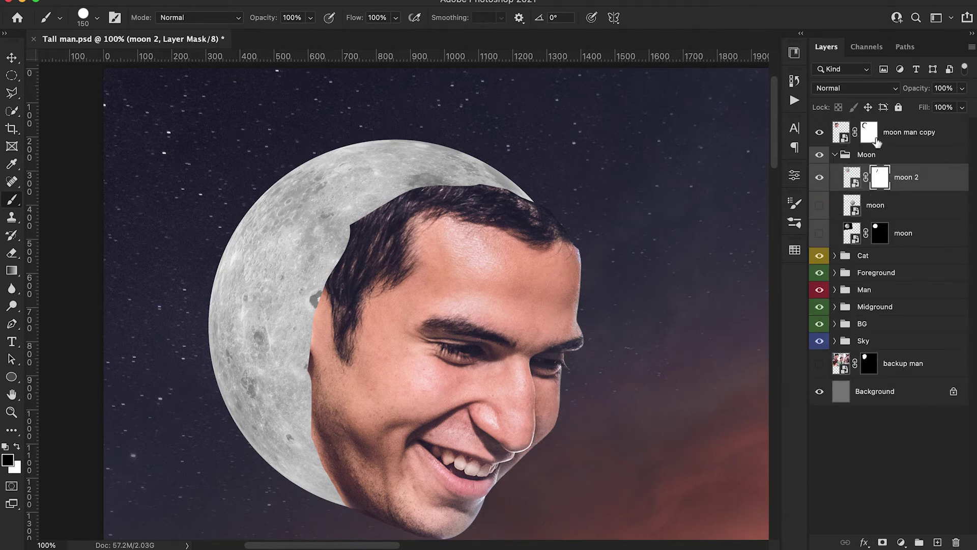
{"action": "left_click", "coordinate": [872, 135]}
{"action": "left_click", "coordinate": [83, 16]}
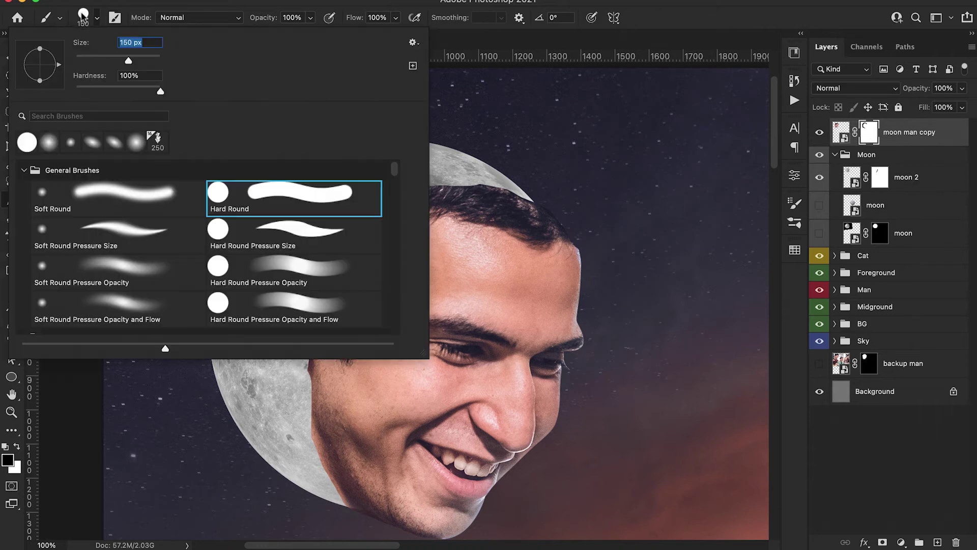
{"action": "left_click", "coordinate": [119, 206]}
{"action": "key", "text": "Return"}
{"action": "key", "text": "5"}
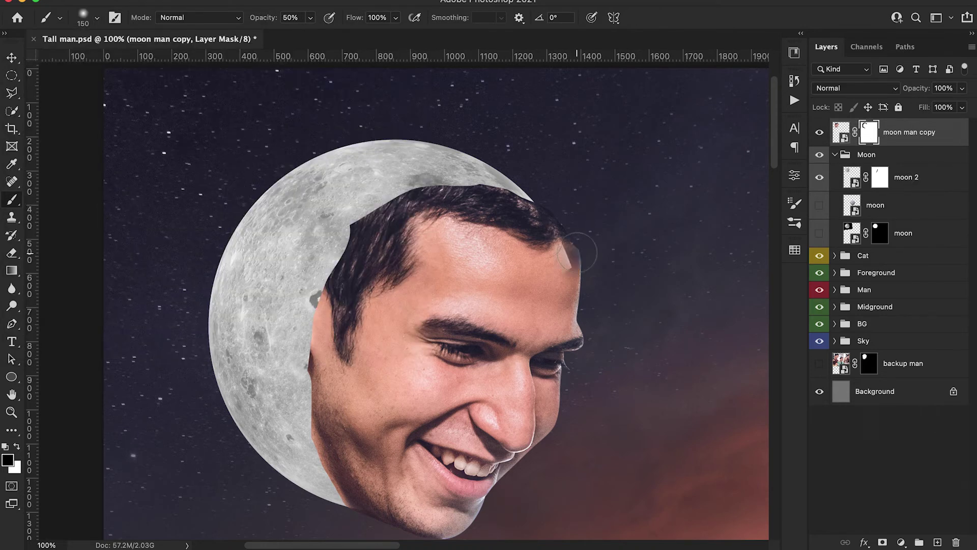
{"action": "key", "text": "super+2"}
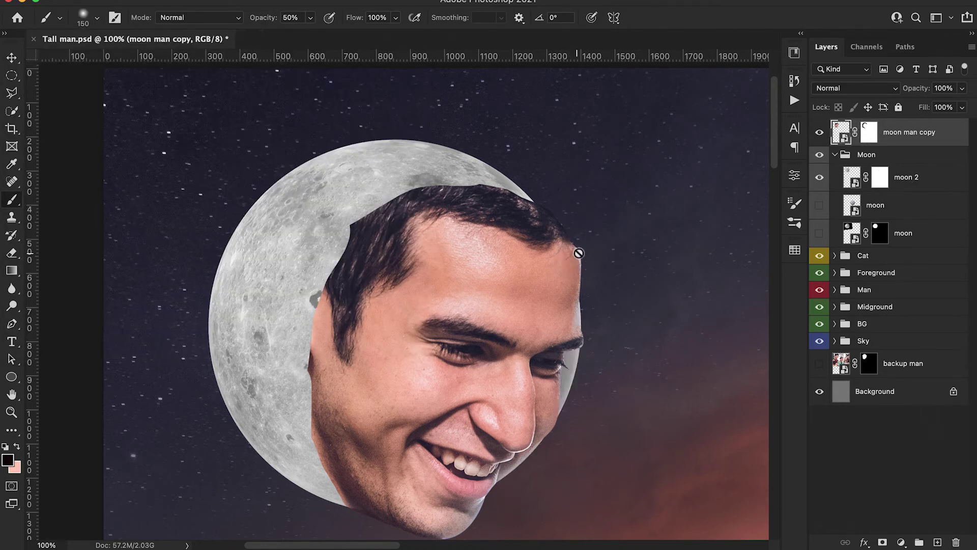
{"action": "key", "text": "super+z"}
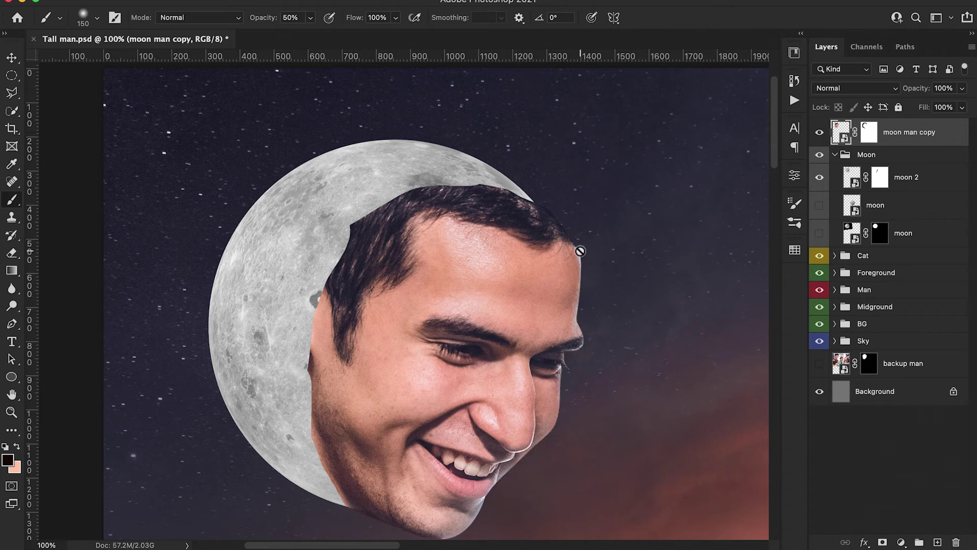
Step: Convert the moon man copy layer to a smart object and warp its forehead side inward toward the moon's curve
{"action": "right_click", "coordinate": [925, 131]}
{"action": "left_click", "coordinate": [807, 275]}
{"action": "key", "text": "super+t"}
{"action": "right_click", "coordinate": [478, 339]}
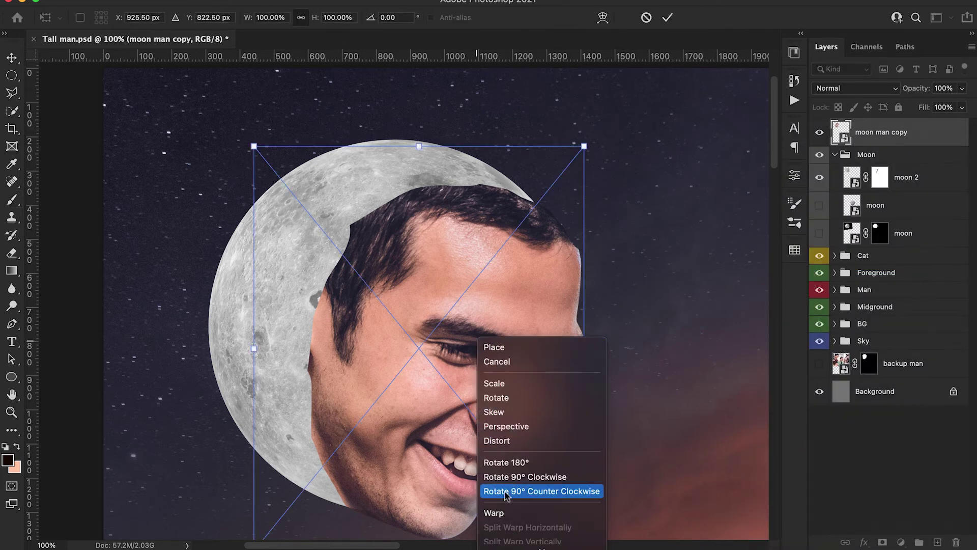
{"action": "left_click", "coordinate": [497, 513]}
{"action": "left_click_drag", "start_coordinate": [584, 146], "coordinate": [548, 128]}
{"action": "left_click", "coordinate": [668, 17]}
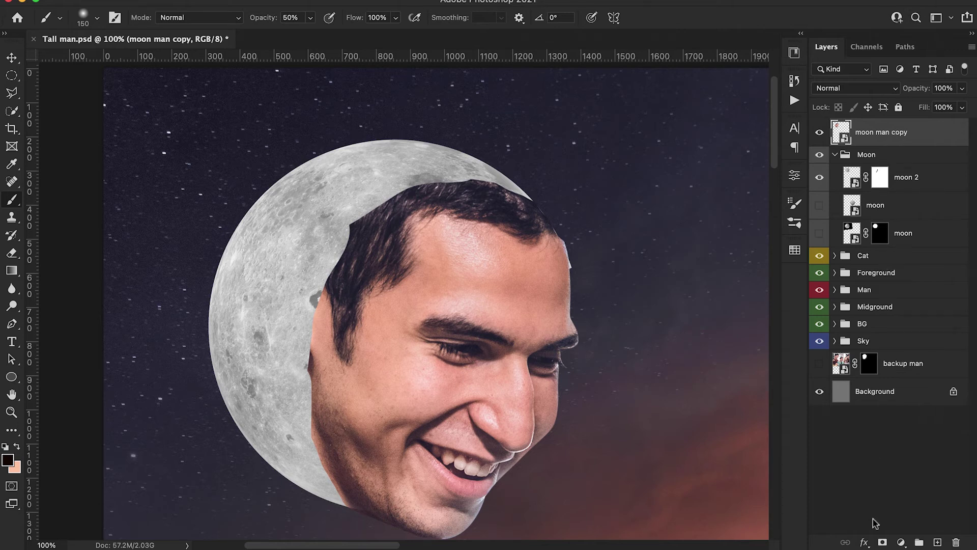
Step: Add a new mask to the moon man copy layer and paint out the moon sliver beside the forehead on moon 2's mask at 100% opacity
{"action": "left_click", "coordinate": [883, 542]}
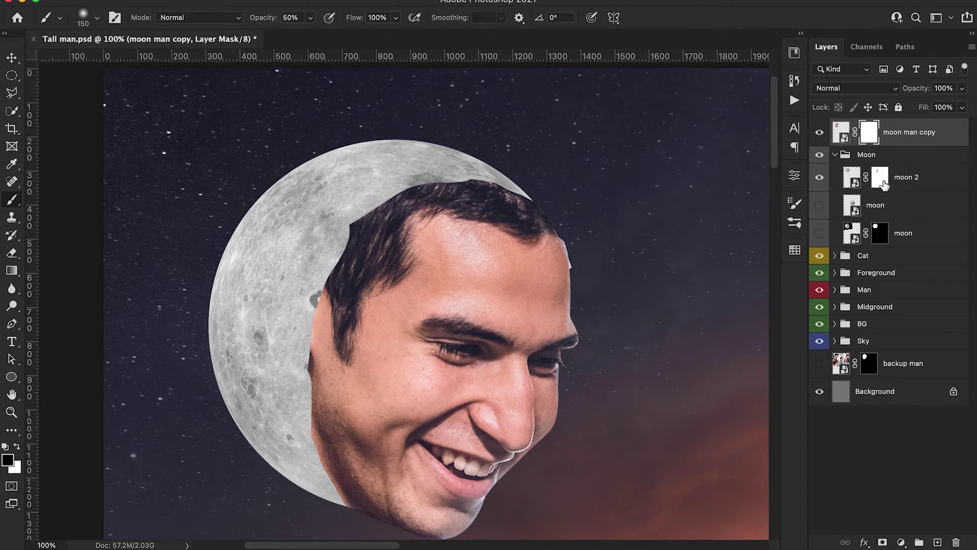
{"action": "left_click", "coordinate": [885, 186]}
{"action": "key", "text": "0"}
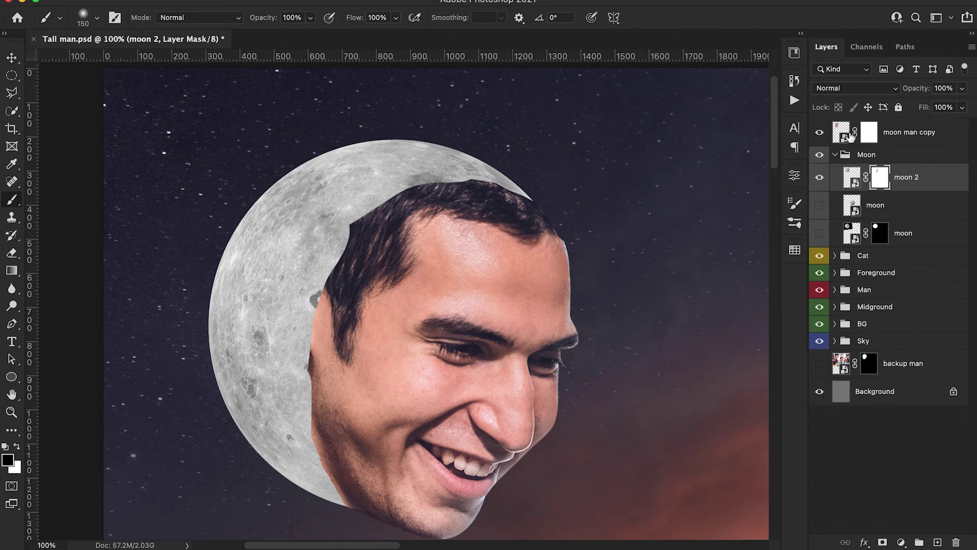
Step: Round off the forehead's outer edge on the moon man copy mask with a Hard Round brush
{"action": "left_click", "coordinate": [868, 133]}
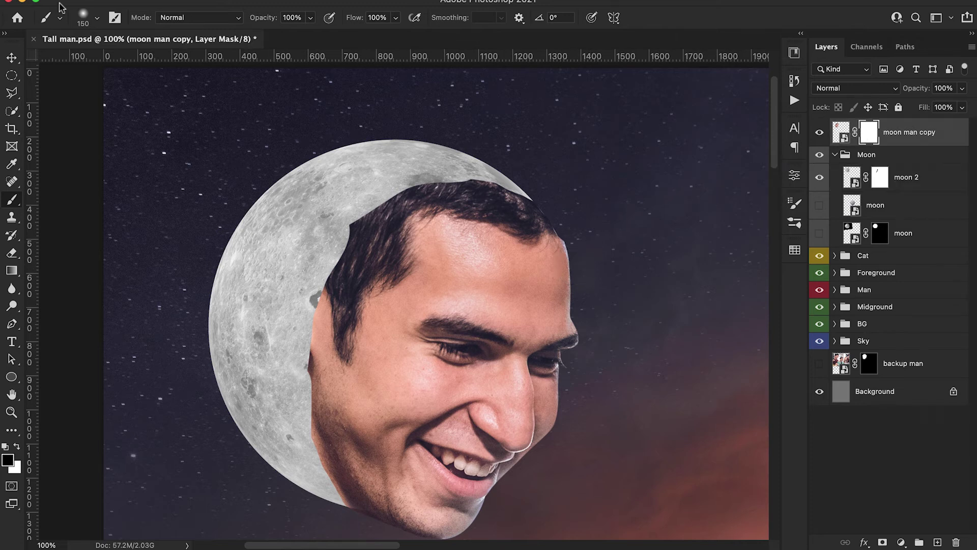
{"action": "left_click", "coordinate": [83, 17]}
{"action": "double_click", "coordinate": [257, 192]}
{"action": "left_click_drag", "start_coordinate": [584, 229], "coordinate": [601, 286]}
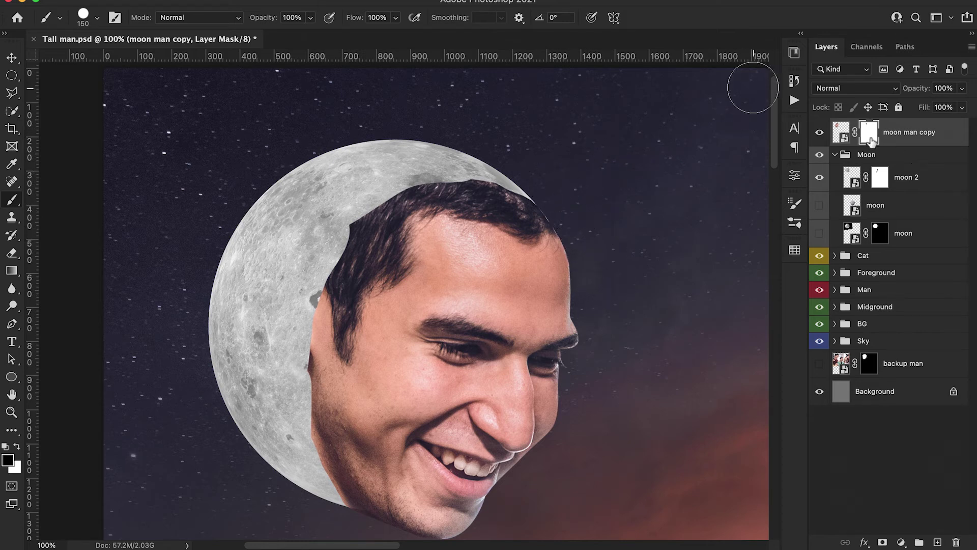
Step: Blend the hair and back of the cheek into the moon with an enlarged Soft Round brush at 60% opacity
{"action": "left_click", "coordinate": [97, 18]}
{"action": "left_click", "coordinate": [127, 202]}
{"action": "key", "text": "Return"}
{"action": "key", "text": "6"}
{"action": "key", "text": "]"}
{"action": "key", "text": "]"}
{"action": "key", "text": "]"}
{"action": "mouse_move", "coordinate": [516, 182]}
{"action": "left_mouse_down"}
{"action": "mouse_move", "coordinate": [564, 221]}
{"action": "mouse_move", "coordinate": [445, 181]}
{"action": "mouse_move", "coordinate": [356, 229]}
{"action": "mouse_move", "coordinate": [387, 255]}
{"action": "mouse_move", "coordinate": [355, 253]}
{"action": "mouse_move", "coordinate": [290, 474]}
{"action": "mouse_move", "coordinate": [311, 448]}
{"action": "left_mouse_up"}
Step: Soften the jaw and neck edge into the moon with a smaller soft brush at 70% opacity
{"action": "key", "text": "7"}
{"action": "scroll", "coordinate": [303, 382], "scroll_direction": "down", "scroll_amount": 5}
{"action": "key", "text": "bracketleft"}
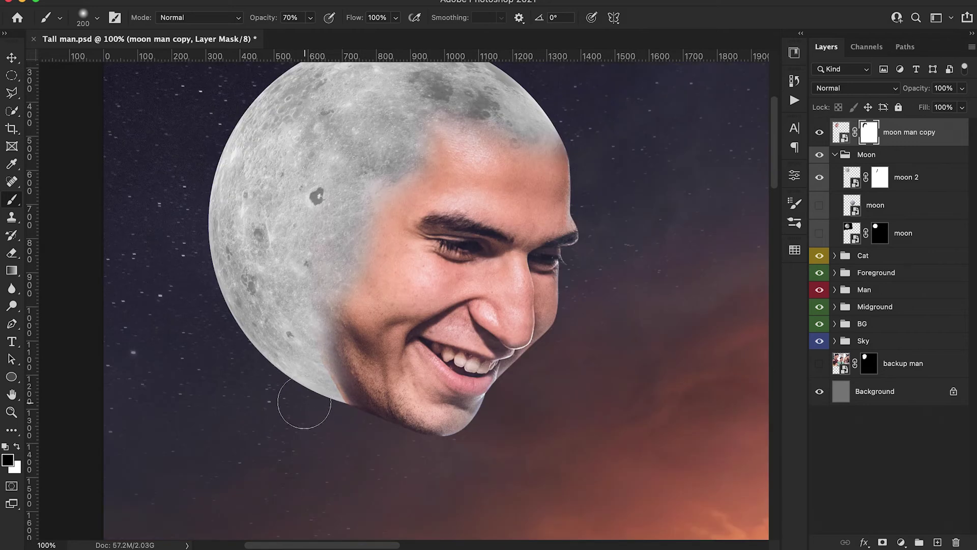
{"action": "left_click_drag", "start_coordinate": [311, 290], "coordinate": [348, 394]}
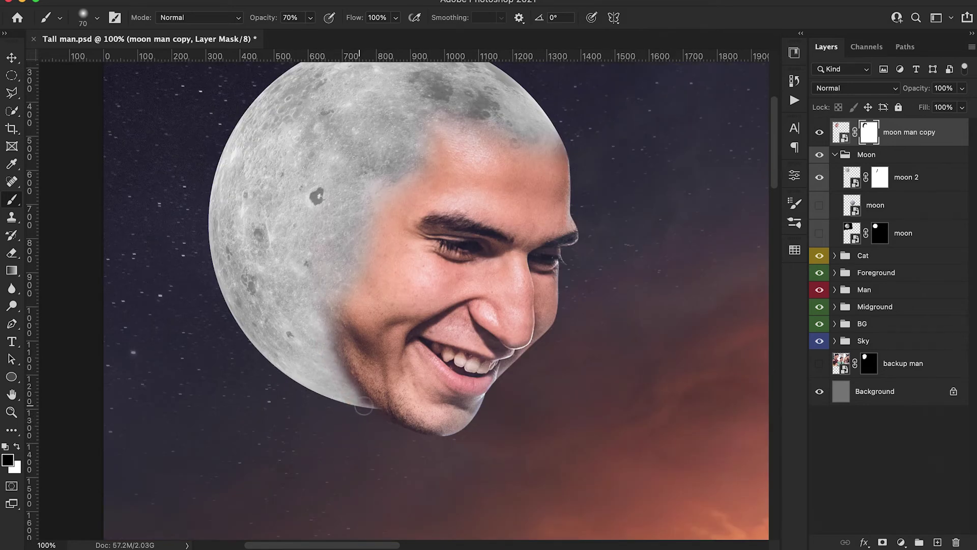
{"action": "scroll", "coordinate": [311, 348], "scroll_direction": "up", "scroll_amount": 3}
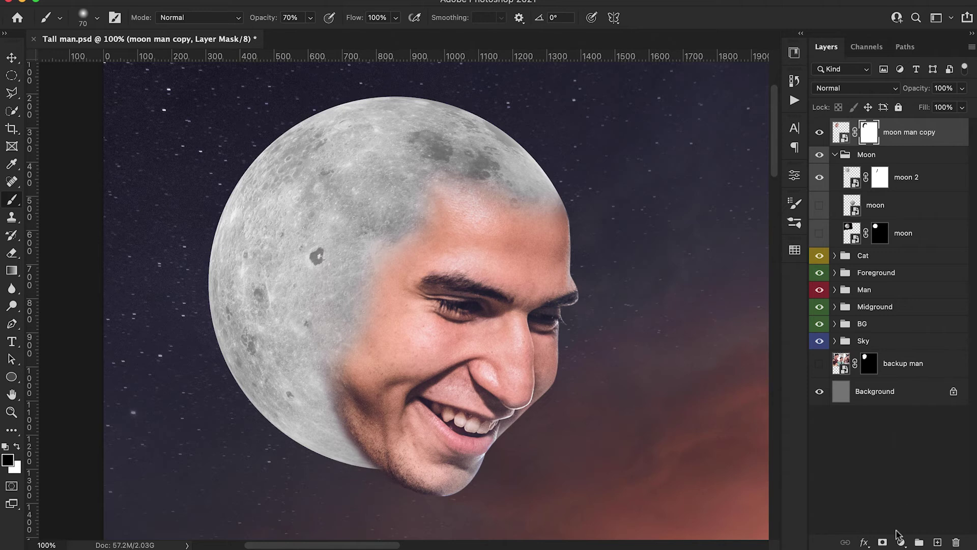
Step: Add a Hue/Saturation adjustment clipped to the moon man copy layer and set its saturation to -100
{"action": "left_click", "coordinate": [900, 541]}
{"action": "left_click", "coordinate": [901, 377]}
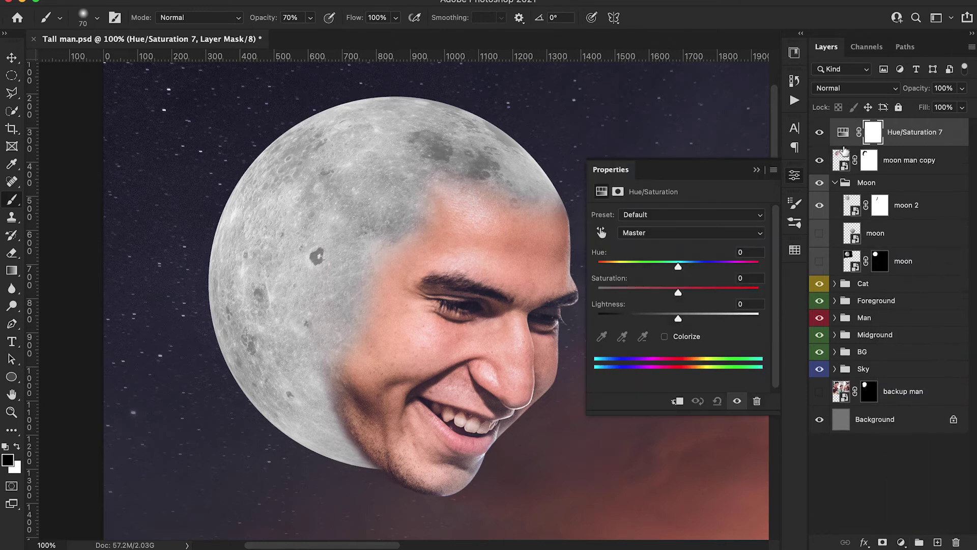
{"action": "left_click", "coordinate": [843, 146], "text": "alt"}
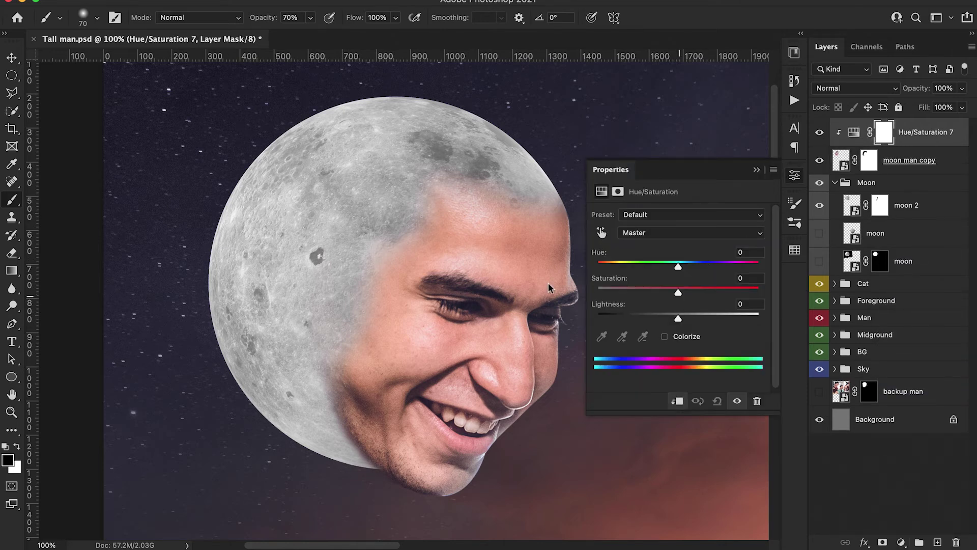
{"action": "left_click_drag", "start_coordinate": [678, 293], "coordinate": [597, 292]}
{"action": "scroll", "coordinate": [411, 338], "scroll_direction": "right", "scroll_amount": 5}
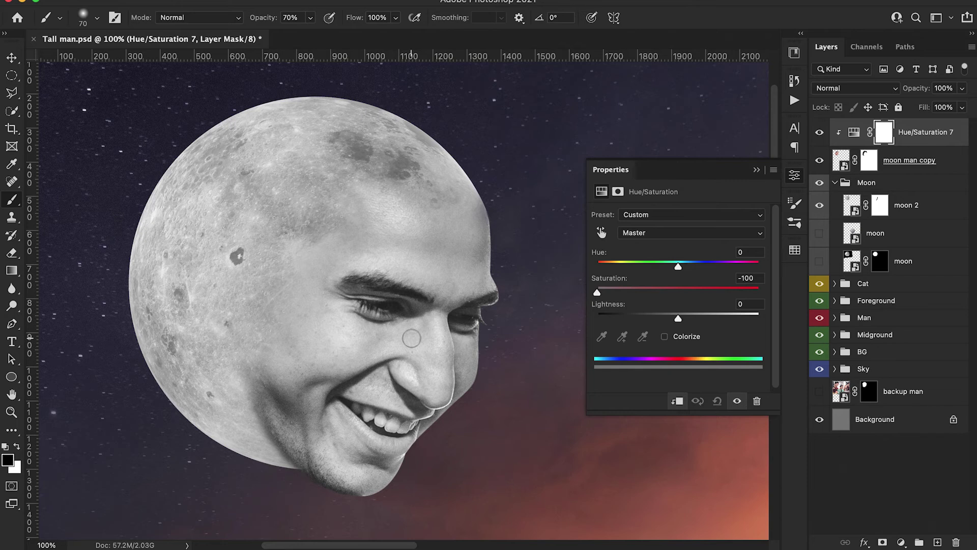
{"action": "scroll", "coordinate": [412, 338], "scroll_direction": "right", "scroll_amount": 3}
{"action": "left_click", "coordinate": [757, 171]}
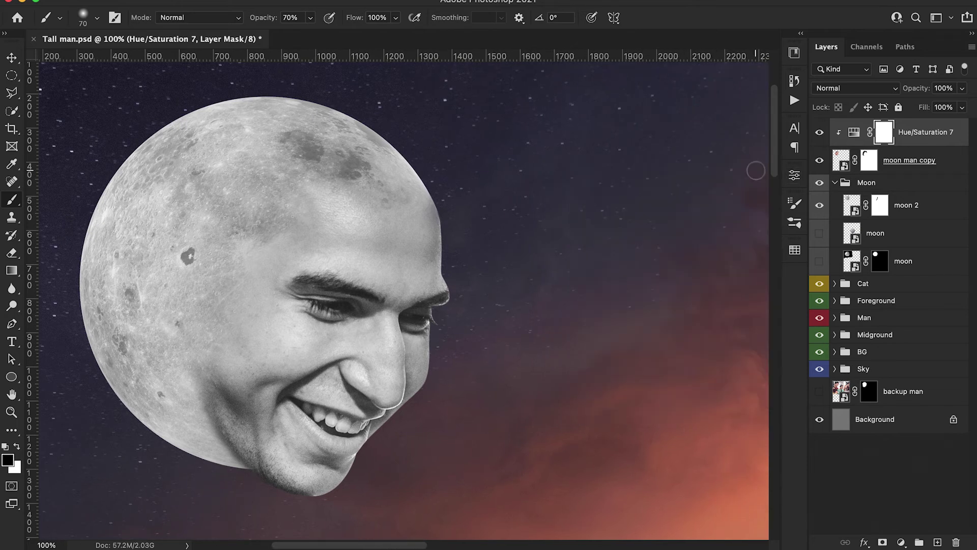
Step: Check how the desaturated face matches the moon, both in the wider composition and at 100%
{"action": "key", "text": "super+minus"}
{"action": "key", "text": "super+minus"}
{"action": "key", "text": "super+minus"}
{"action": "key", "text": "super+minus"}
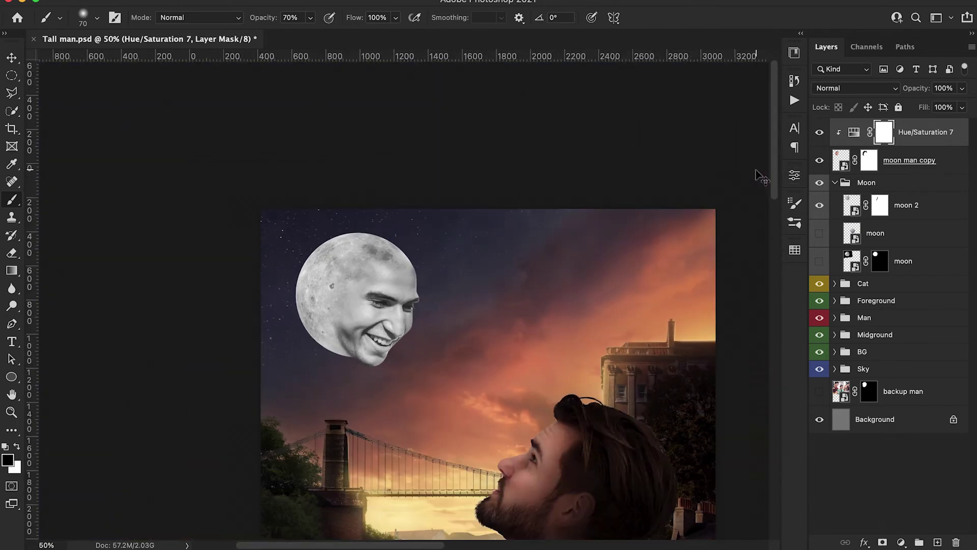
{"action": "key", "text": "super+plus"}
{"action": "key", "text": "super+plus"}
{"action": "key", "text": "super+plus"}
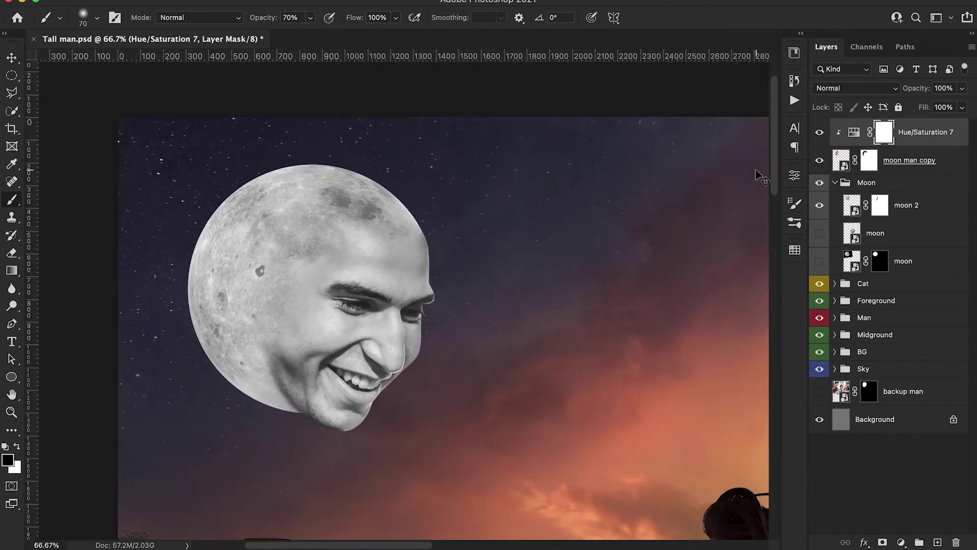
{"action": "key", "text": "super+plus"}
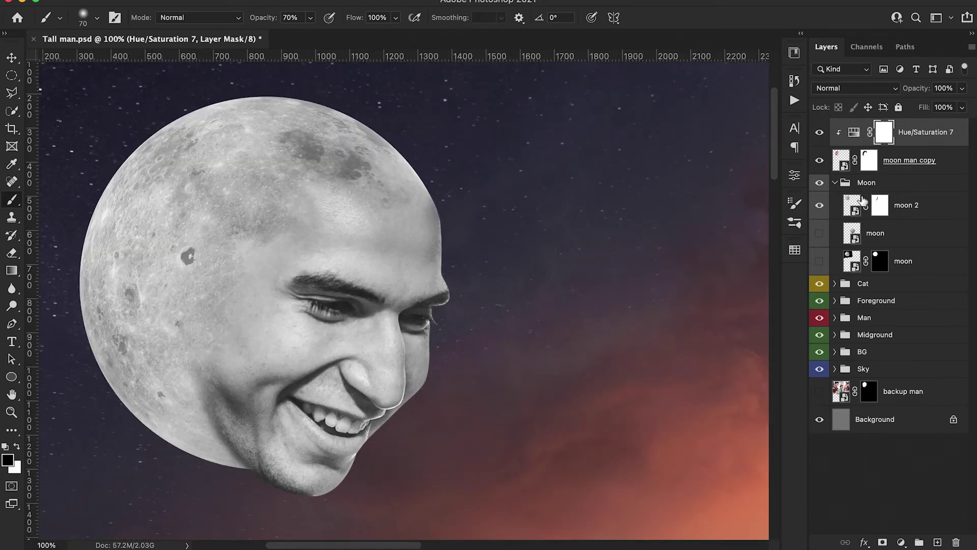
Step: Duplicate the moon 2 layer, delete the duplicate's mask, and move it above Hue/Saturation 7
{"action": "left_click", "coordinate": [921, 209]}
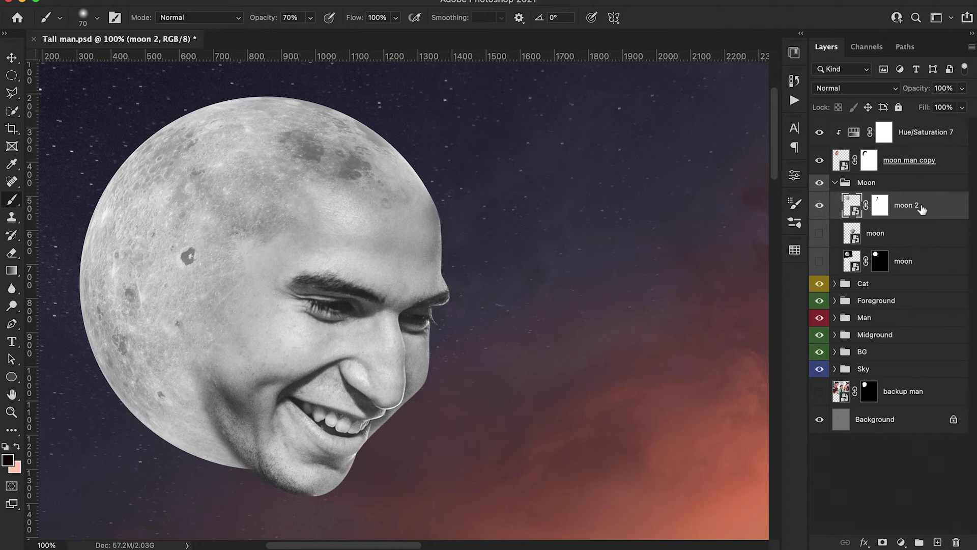
{"action": "key", "text": "super+j"}
{"action": "left_click_drag", "start_coordinate": [916, 206], "coordinate": [956, 542]}
{"action": "left_click_drag", "start_coordinate": [882, 212], "coordinate": [883, 132]}
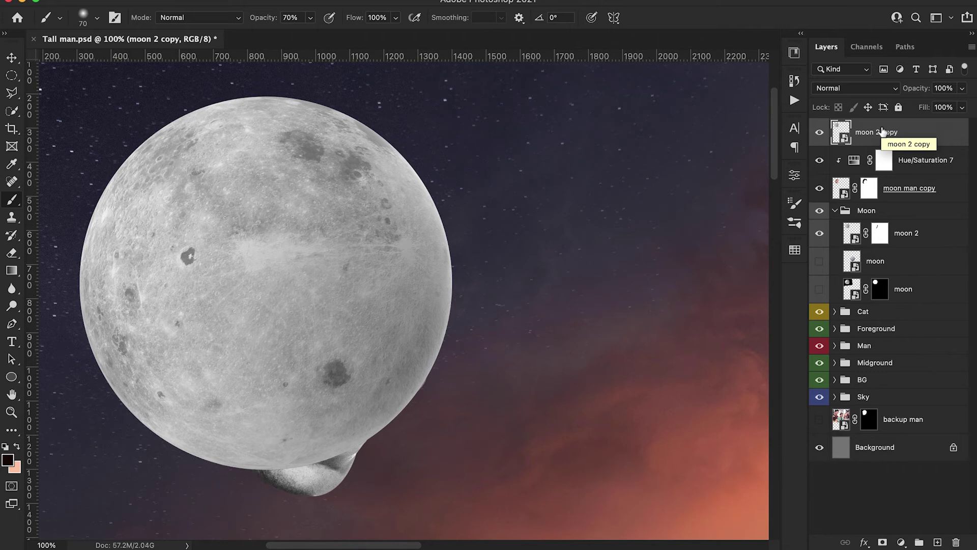
Step: Transform the moon 2 copy, shifting it diagonally down so its craters lie over the cheek
{"action": "key", "text": "ctrl+t"}
{"action": "left_click_drag", "start_coordinate": [382, 180], "coordinate": [482, 279]}
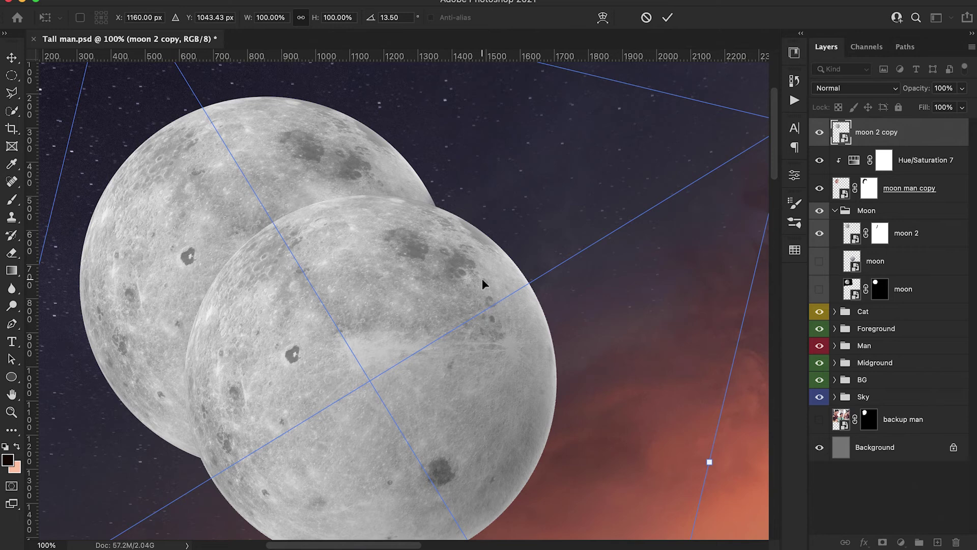
{"action": "key", "text": "Return"}
{"action": "key", "text": "b"}
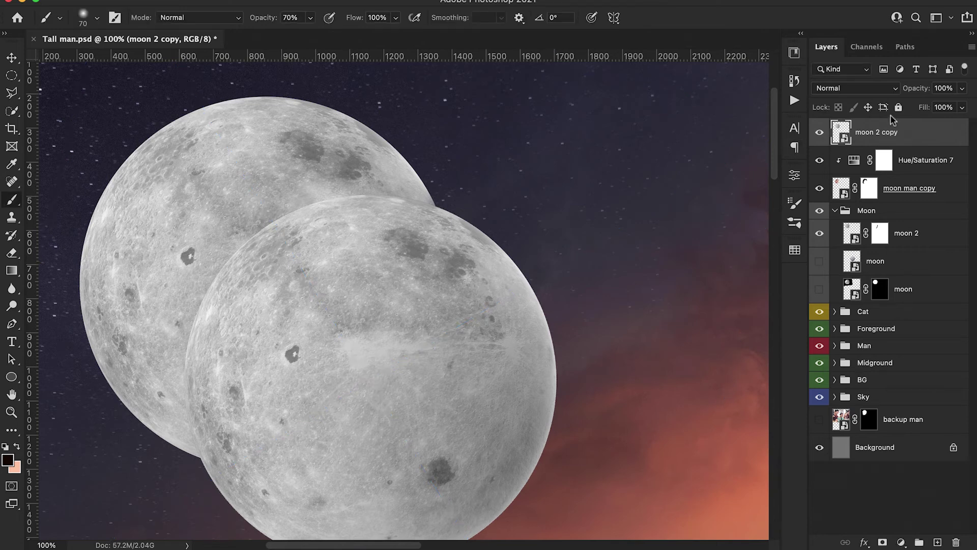
Step: Add an inverted mask to moon 2 copy and paint faint crater texture onto the cheek with a soft white brush at 40% opacity
{"action": "left_click", "coordinate": [882, 542]}
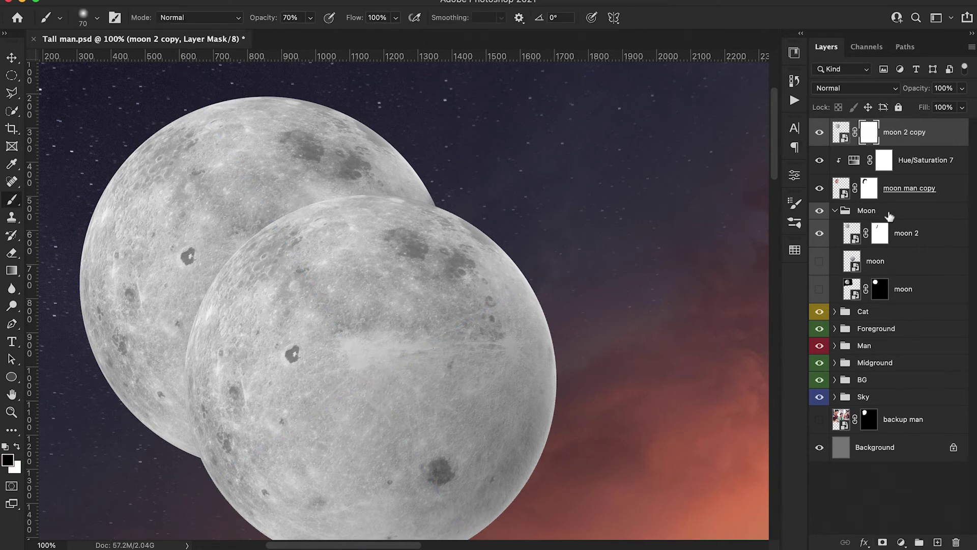
{"action": "key", "text": "super+i"}
{"action": "key", "text": "bracketright"}
{"action": "key", "text": "bracketright"}
{"action": "key", "text": "bracketright"}
{"action": "key", "text": "x"}
{"action": "key", "text": "4"}
{"action": "left_click", "coordinate": [300, 339]}
{"action": "left_click_drag", "start_coordinate": [261, 337], "coordinate": [251, 386]}
{"action": "left_click_drag", "start_coordinate": [270, 330], "coordinate": [259, 377]}
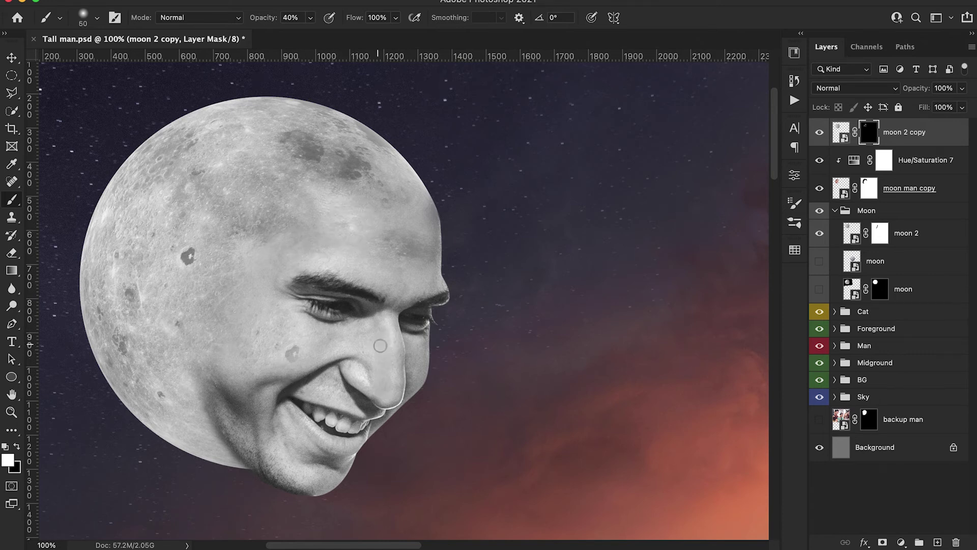
Step: Brush more moon texture onto the face through the moon 2 copy mask at 50% opacity, adjusting the brush size
{"action": "scroll", "coordinate": [392, 305], "scroll_direction": "down", "scroll_amount": 3}
{"action": "key", "text": "bracketright"}
{"action": "key", "text": "bracketright"}
{"action": "key", "text": "bracketright"}
{"action": "key", "text": "5"}
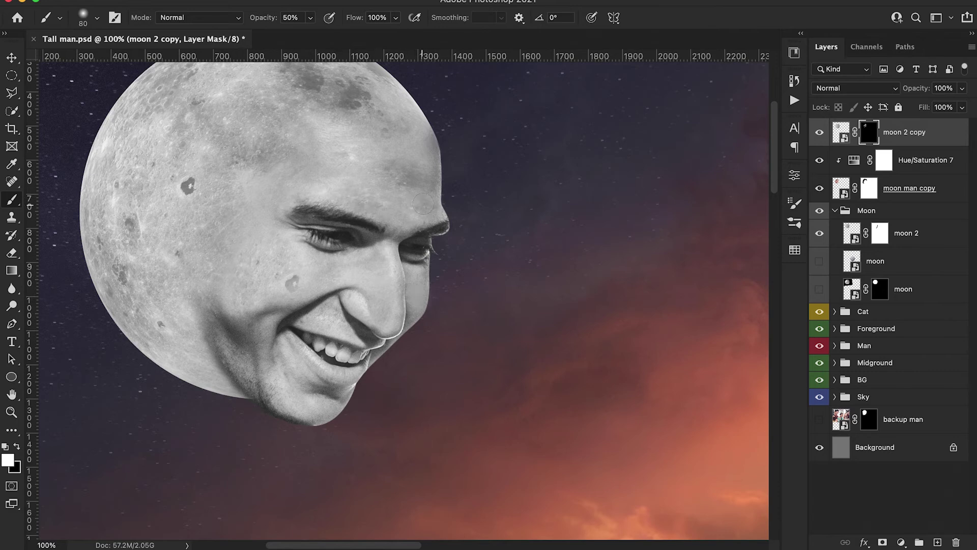
{"action": "scroll", "coordinate": [397, 265], "scroll_direction": "up", "scroll_amount": 2}
{"action": "key", "text": "bracketleft"}
{"action": "key", "text": "bracketleft"}
{"action": "key", "text": "bracketleft"}
{"action": "key", "text": "bracketleft"}
{"action": "key", "text": "bracketleft"}
{"action": "key", "text": "bracketleft"}
{"action": "key", "text": "bracketleft"}
{"action": "key", "text": "bracketleft"}
{"action": "key", "text": "bracketleft"}
{"action": "key", "text": "bracketleft"}
Step: Duplicate the moon 2 layer to the top of the stack and reposition the semi-transparent copy over the face
{"action": "key", "text": "super+minus"}
{"action": "key", "text": "super+minus"}
{"action": "key", "text": "super+minus"}
{"action": "key", "text": "super+equal"}
{"action": "left_click", "coordinate": [906, 233]}
{"action": "key", "text": "super+j"}
{"action": "left_click_drag", "start_coordinate": [906, 234], "coordinate": [899, 121]}
{"action": "key", "text": "super+t"}
{"action": "left_click_drag", "start_coordinate": [916, 88], "coordinate": [890, 88]}
{"action": "left_click_drag", "start_coordinate": [390, 339], "coordinate": [425, 350]}
{"action": "key", "text": "Return"}
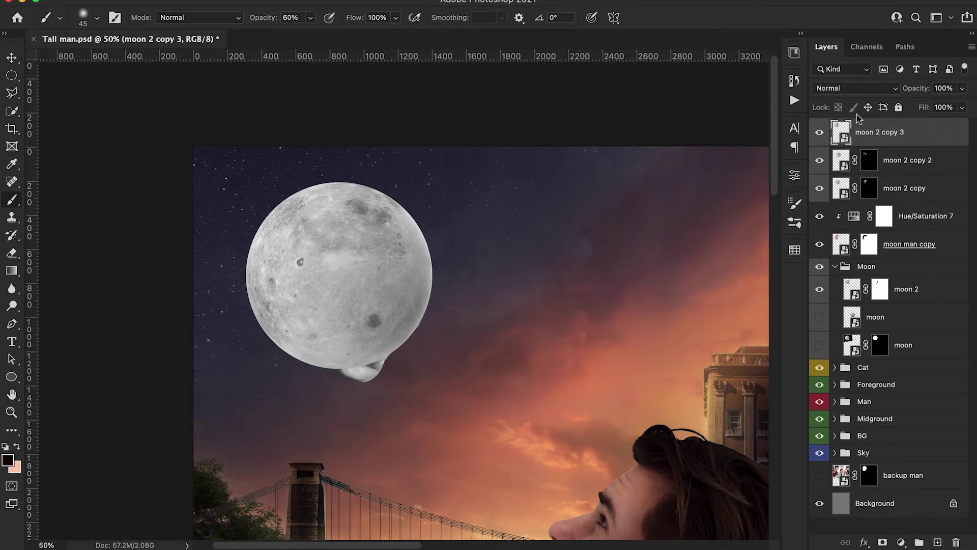
Step: Move moon 2 copy 3 down over the mouth and chin to supply texture there
{"action": "key", "text": "super+t"}
{"action": "left_click_drag", "start_coordinate": [353, 202], "coordinate": [360, 336]}
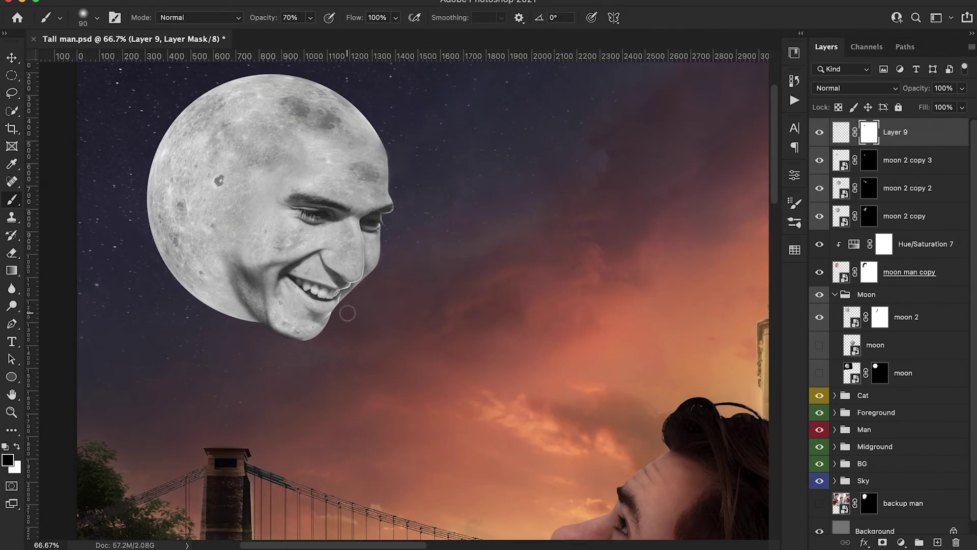
Step: Warp the copied moon patch on Layer 10 so its curved edge follows the jaw
{"action": "left_click_drag", "start_coordinate": [218, 95], "coordinate": [175, 164]}
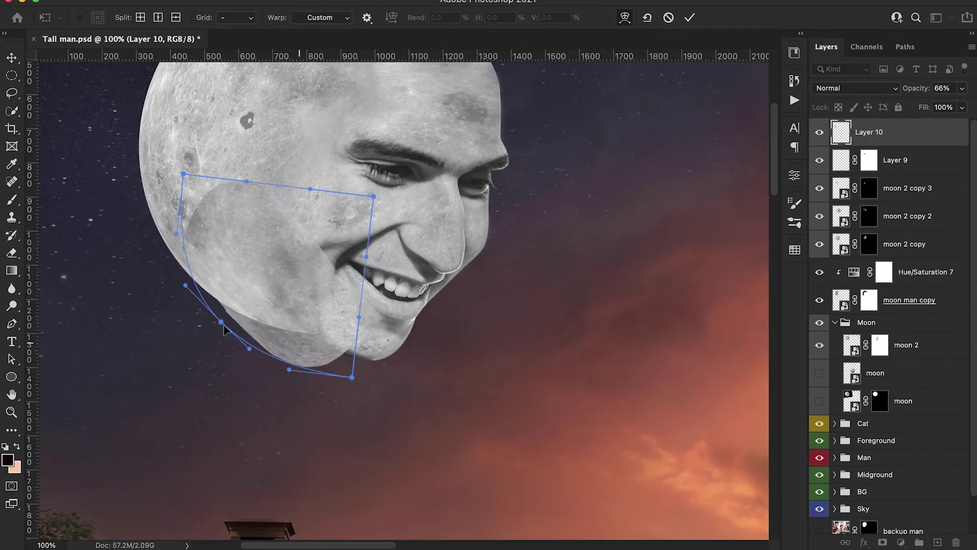
{"action": "mouse_move", "coordinate": [224, 330]}
{"action": "left_mouse_down"}
{"action": "mouse_move", "coordinate": [312, 343]}
{"action": "mouse_move", "coordinate": [212, 201]}
{"action": "left_mouse_up"}
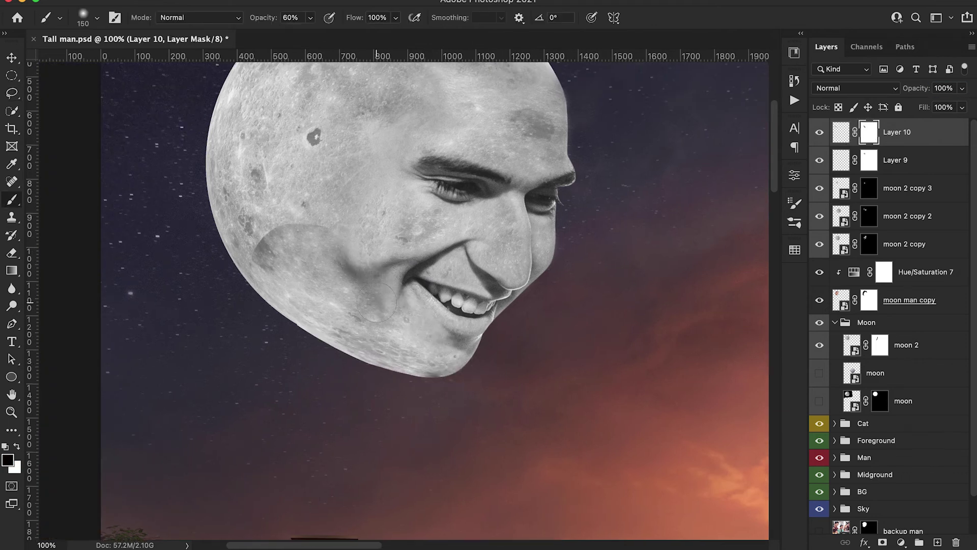
Step: Fade the Layer 10 patch into the moon and cheek on its mask with a soft brush at 60% and 50% opacity
{"action": "left_click_drag", "start_coordinate": [351, 295], "coordinate": [250, 264]}
{"action": "key", "text": "super+minus"}
{"action": "key", "text": "super+equal"}
{"action": "key", "text": "5"}
{"action": "left_click_drag", "start_coordinate": [393, 316], "coordinate": [425, 374]}
{"action": "left_click", "coordinate": [420, 384]}
{"action": "key", "text": "super+minus"}
{"action": "key", "text": "super+minus"}
{"action": "key", "text": "super+minus"}
{"action": "key", "text": "super+equal"}
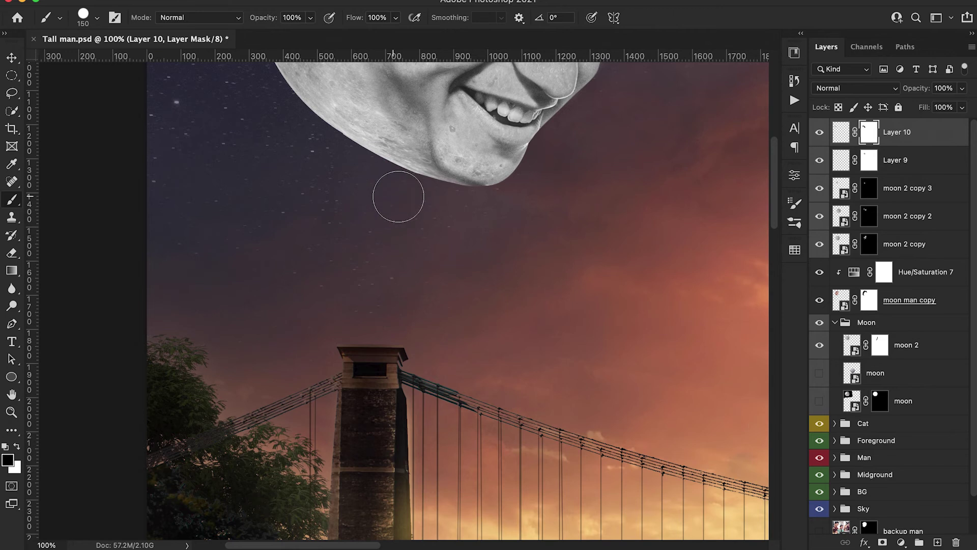
Step: Trim the outer jaw edge on Layer 10's mask with a hard 150 px brush at 100% opacity and undo the stray strokes
{"action": "mouse_move", "coordinate": [466, 211]}
{"action": "left_mouse_down"}
{"action": "mouse_move", "coordinate": [564, 346]}
{"action": "mouse_move", "coordinate": [559, 316]}
{"action": "mouse_move", "coordinate": [580, 319]}
{"action": "mouse_move", "coordinate": [246, 315]}
{"action": "left_mouse_up"}
{"action": "key", "text": "x"}
{"action": "key", "text": "bracketleft"}
{"action": "key", "text": "bracketleft"}
{"action": "key", "text": "bracketleft"}
{"action": "key", "text": "bracketleft"}
{"action": "key", "text": "bracketleft"}
{"action": "key", "text": "bracketleft"}
{"action": "key", "text": "bracketleft"}
{"action": "key", "text": "bracketleft"}
{"action": "key", "text": "bracketleft"}
{"action": "key", "text": "bracketleft"}
{"action": "key", "text": "super+z"}
{"action": "key", "text": "4"}
{"action": "key", "text": "super+z"}
Step: Touch up the jaw on Layer 10's mask with a 10 px brush at 50% opacity
{"action": "key", "text": "super+equal"}
{"action": "key", "text": "super+equal"}
{"action": "key", "text": "bracketleft"}
{"action": "key", "text": "2"}
{"action": "key", "text": "x"}
{"action": "key", "text": "7"}
{"action": "key", "text": "5"}
{"action": "mouse_move", "coordinate": [376, 334]}
{"action": "left_mouse_down"}
{"action": "mouse_move", "coordinate": [253, 317]}
{"action": "mouse_move", "coordinate": [350, 333]}
{"action": "left_mouse_up"}
{"action": "key", "text": "super+minus"}
{"action": "key", "text": "super+minus"}
{"action": "key", "text": "super+minus"}
{"action": "key", "text": "super+minus"}
{"action": "key", "text": "super+minus"}
{"action": "key", "text": "super+minus"}
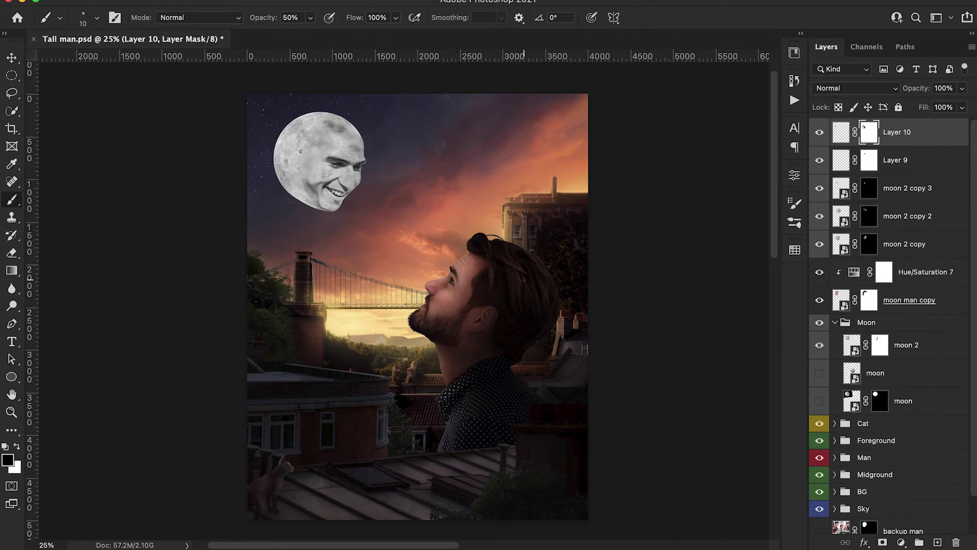
Step: Group all the moon and face layers together with the existing Moon group and name the new group Moon
{"action": "left_click", "coordinate": [835, 324]}
{"action": "key", "text": "super+2"}
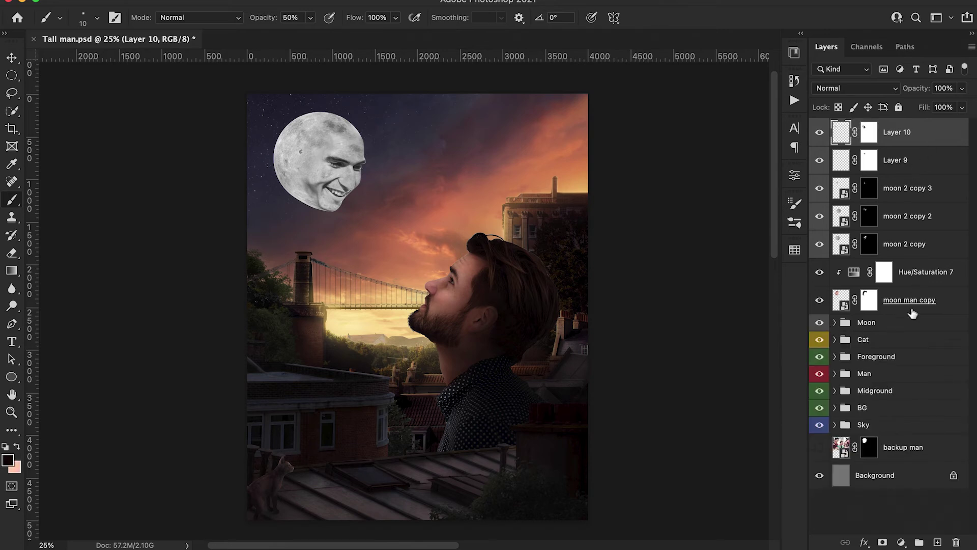
{"action": "left_click", "coordinate": [910, 326], "text": "shift"}
{"action": "key", "text": "super+g"}
{"action": "double_click", "coordinate": [868, 128]}
{"action": "type", "text": "Moon"}
{"action": "key", "text": "Return"}
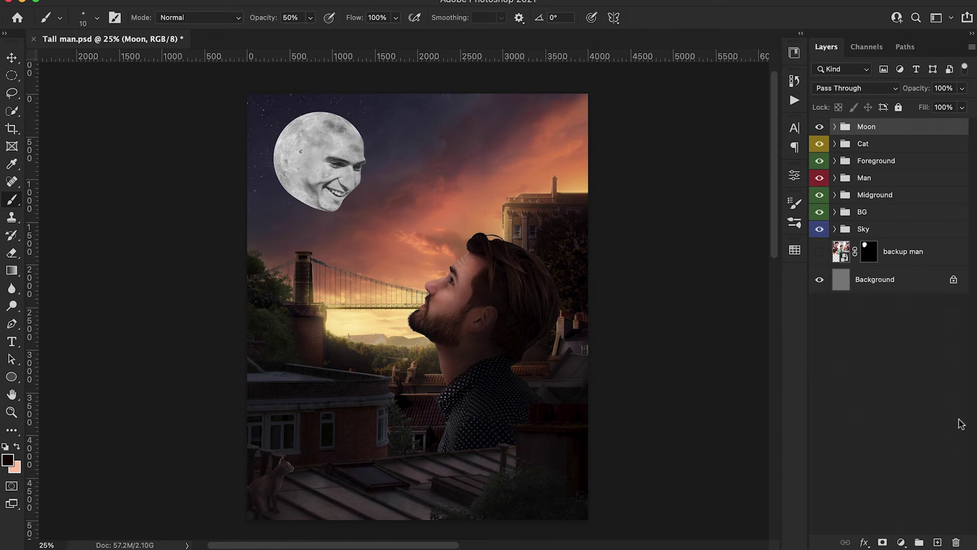
Step: Add an Exposure adjustment clipped to the Moon group, set exposure to +1.01, and invert its mask
{"action": "left_click", "coordinate": [901, 543]}
{"action": "left_click", "coordinate": [893, 326]}
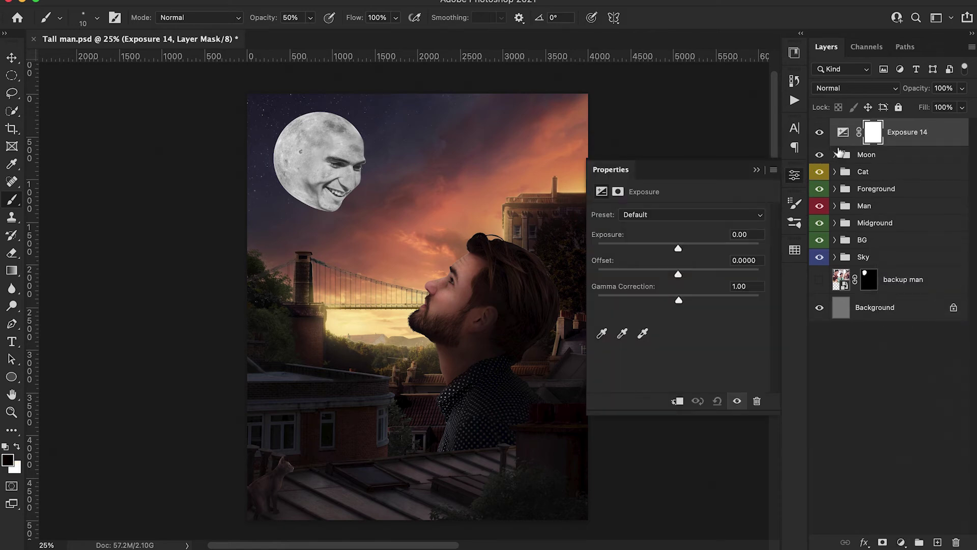
{"action": "left_click", "coordinate": [839, 150], "text": "alt"}
{"action": "left_click_drag", "start_coordinate": [678, 248], "coordinate": [691, 251]}
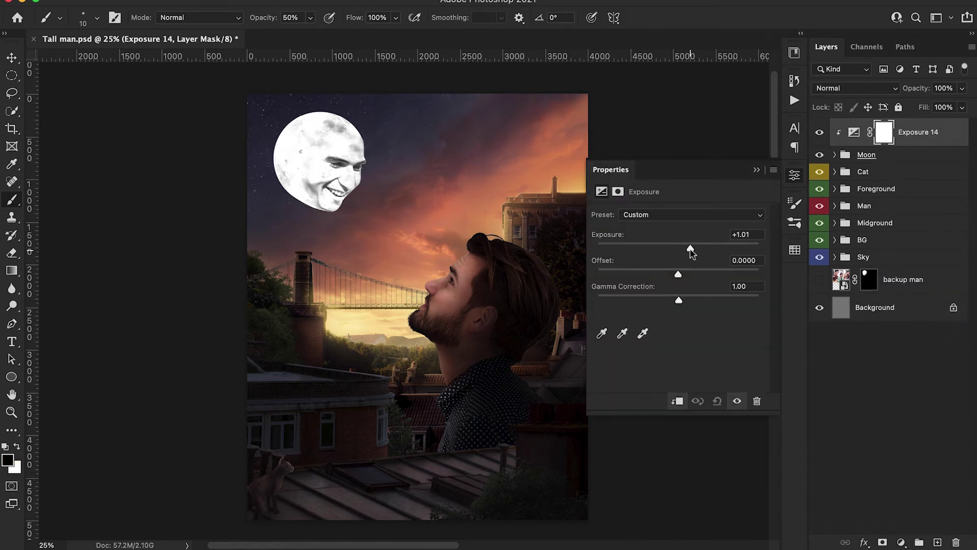
{"action": "left_click", "coordinate": [757, 171]}
{"action": "key", "text": "ctrl+i"}
Step: Brighten the moon's outer edge on the Exposure 14 mask with a soft white 800 px brush at 30% opacity
{"action": "scroll", "coordinate": [177, 113], "scroll_direction": "up", "scroll_amount": 3}
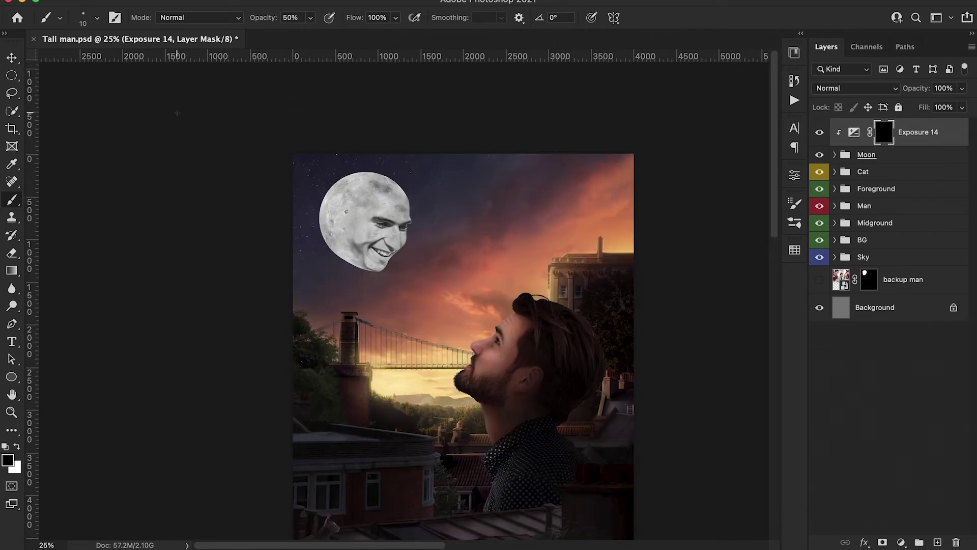
{"action": "key", "text": "bracketright"}
{"action": "key", "text": "bracketright"}
{"action": "key", "text": "bracketright"}
{"action": "key", "text": "bracketright"}
{"action": "key", "text": "bracketright"}
{"action": "key", "text": "bracketright"}
{"action": "key", "text": "bracketright"}
{"action": "key", "text": "bracketright"}
{"action": "key", "text": "bracketright"}
{"action": "key", "text": "bracketright"}
{"action": "key", "text": "bracketright"}
{"action": "key", "text": "bracketright"}
{"action": "key", "text": "bracketright"}
{"action": "key", "text": "3"}
{"action": "key", "text": "x"}
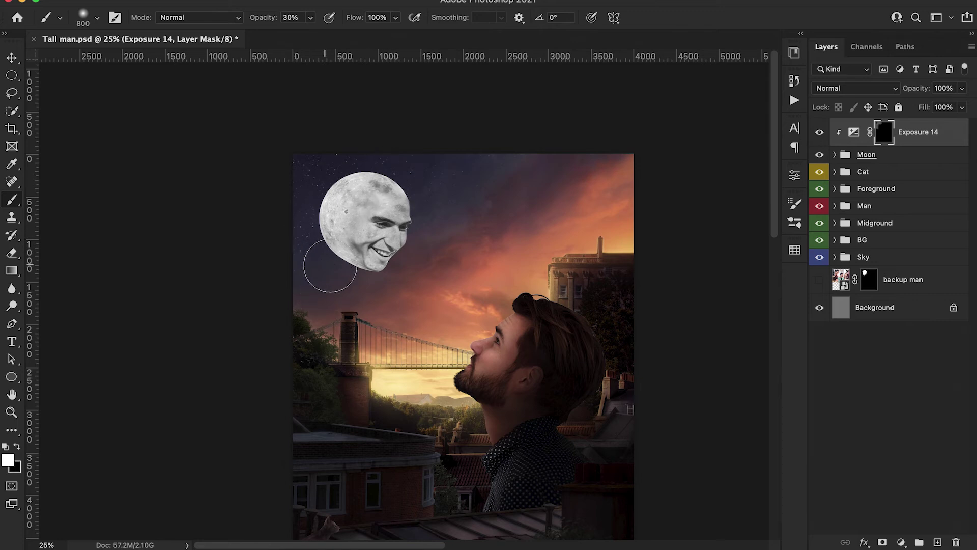
Step: Paint highlights onto the face and chin on the Exposure 14 mask with a 300 px soft brush
{"action": "key", "text": "bracketleft"}
{"action": "key", "text": "bracketleft"}
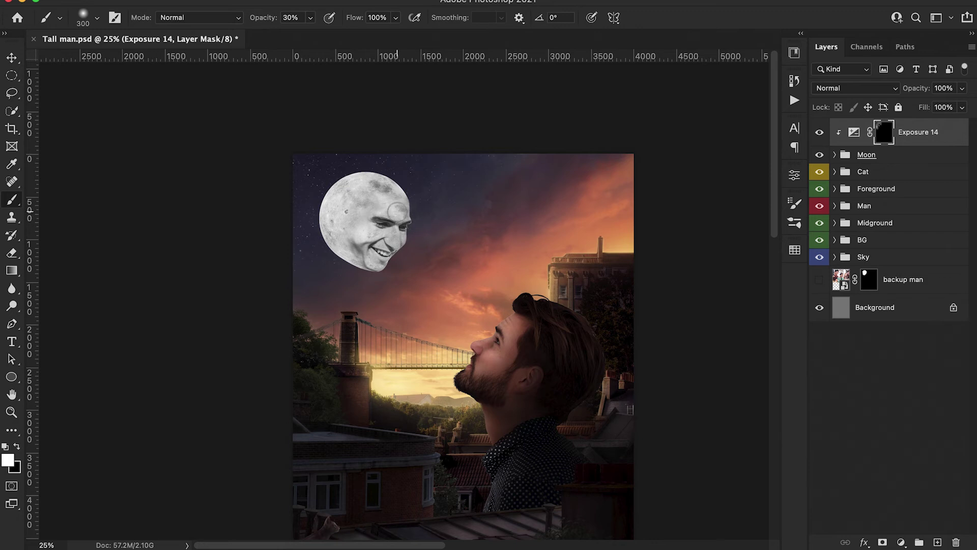
{"action": "left_click_drag", "start_coordinate": [376, 260], "coordinate": [386, 260]}
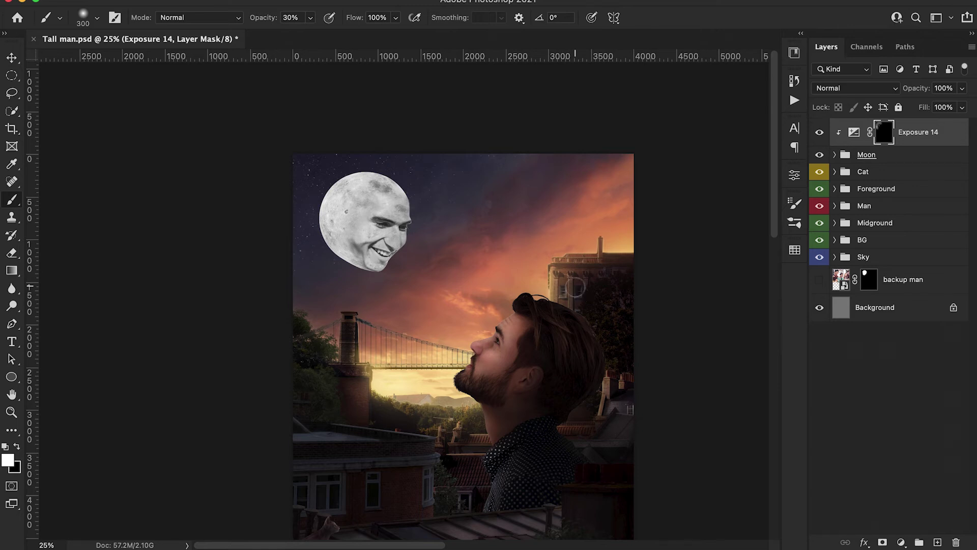
Step: Create a new layer above Exposure 14 and set the foreground colour to white
{"action": "left_click", "coordinate": [938, 543]}
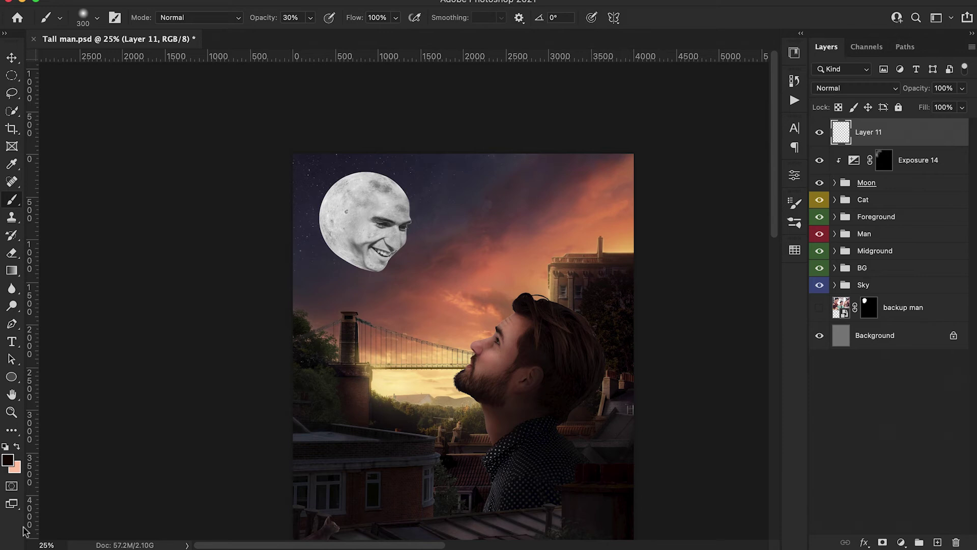
{"action": "left_click", "coordinate": [8, 460]}
{"action": "left_click_drag", "start_coordinate": [498, 69], "coordinate": [434, 32]}
{"action": "left_click", "coordinate": [794, 61]}
Step: Dab a faint white glow over the moon on Layer 11 with a soft 1600 px brush at 10% opacity
{"action": "key", "text": "bracketright"}
{"action": "key", "text": "bracketright"}
{"action": "key", "text": "bracketright"}
{"action": "key", "text": "bracketright"}
{"action": "key", "text": "bracketright"}
{"action": "key", "text": "bracketright"}
{"action": "key", "text": "bracketright"}
{"action": "key", "text": "bracketright"}
{"action": "key", "text": "bracketright"}
{"action": "key", "text": "bracketright"}
{"action": "key", "text": "bracketright"}
{"action": "key", "text": "bracketright"}
{"action": "key", "text": "bracketright"}
{"action": "key", "text": "1"}
{"action": "left_click", "coordinate": [380, 222]}
{"action": "left_click", "coordinate": [376, 225]}
{"action": "left_click", "coordinate": [357, 211]}
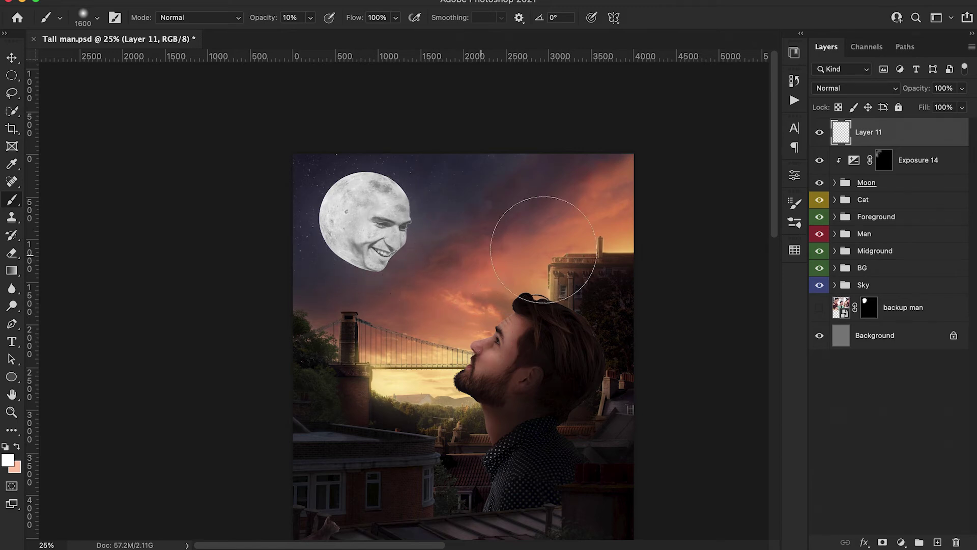
Step: Create a new layer beneath the Moon group and reduce the white brush to 300 px
{"action": "left_click", "coordinate": [913, 186]}
{"action": "left_click", "coordinate": [938, 542]}
{"action": "key", "text": "bracketleft"}
{"action": "key", "text": "bracketleft"}
{"action": "key", "text": "bracketleft"}
{"action": "key", "text": "bracketleft"}
{"action": "key", "text": "bracketleft"}
{"action": "key", "text": "bracketleft"}
{"action": "key", "text": "bracketleft"}
{"action": "key", "text": "bracketleft"}
{"action": "key", "text": "bracketleft"}
{"action": "key", "text": "bracketleft"}
{"action": "key", "text": "bracketleft"}
{"action": "key", "text": "bracketleft"}
{"action": "key", "text": "bracketleft"}
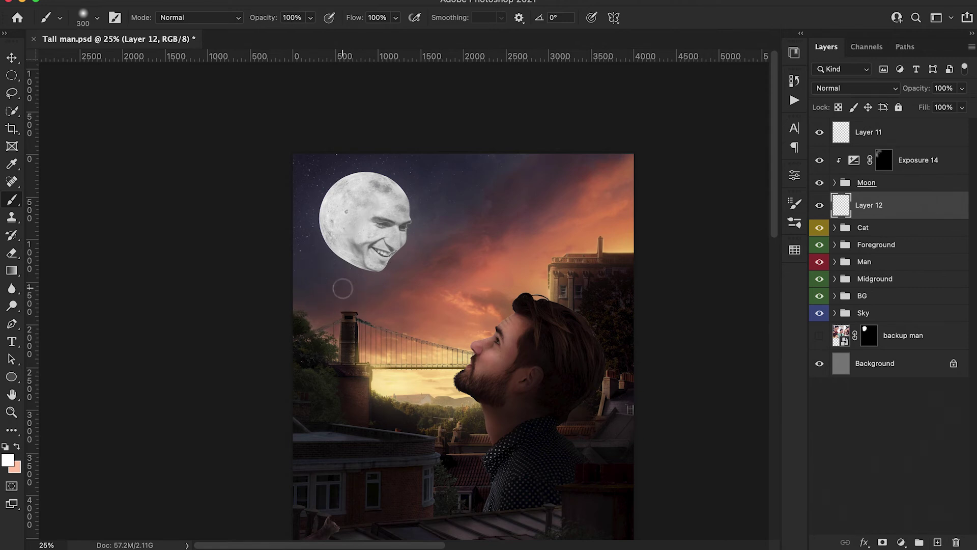
{"action": "key", "text": "super+plus"}
{"action": "key", "text": "super+plus"}
{"action": "left_click_drag", "start_coordinate": [342, 288], "coordinate": [439, 400]}
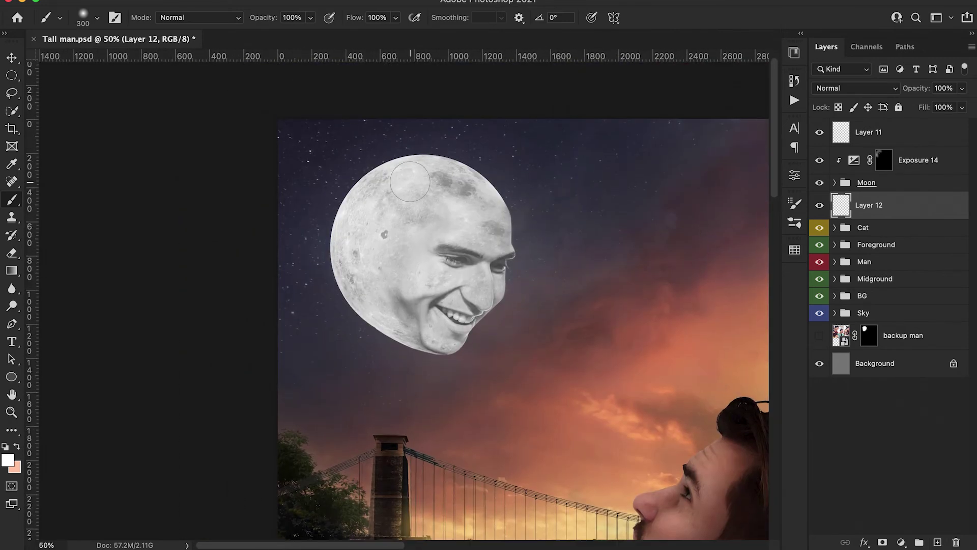
Step: Paint a soft white rim glow behind the moon on the new layer with a 500 px brush at 100% opacity
{"action": "key", "text": "bracketright"}
{"action": "key", "text": "bracketright"}
{"action": "key", "text": "bracketright"}
{"action": "key", "text": "bracketright"}
{"action": "mouse_move", "coordinate": [385, 192]}
{"action": "left_mouse_down"}
{"action": "mouse_move", "coordinate": [397, 199]}
{"action": "mouse_move", "coordinate": [358, 288]}
{"action": "mouse_move", "coordinate": [379, 308]}
{"action": "mouse_move", "coordinate": [428, 306]}
{"action": "left_mouse_up"}
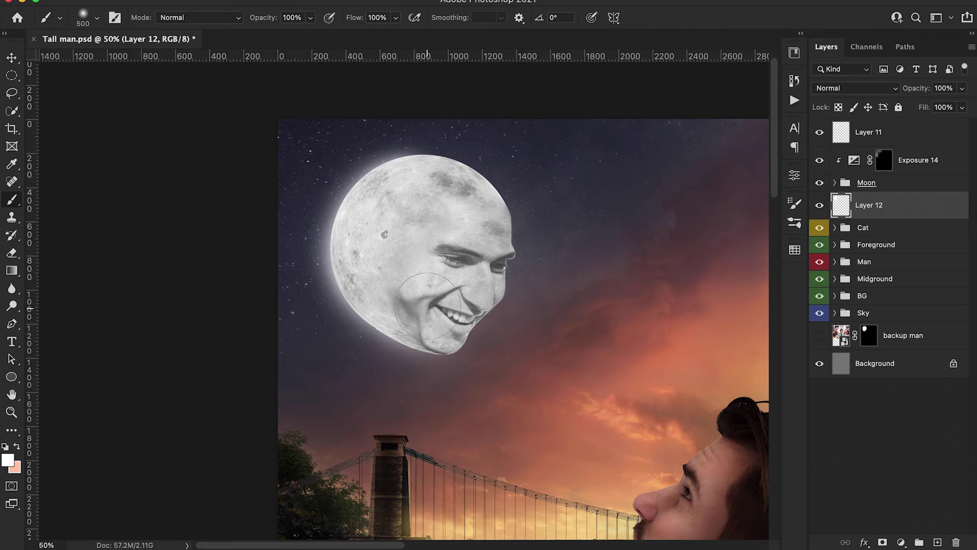
{"action": "mouse_move", "coordinate": [428, 193]}
{"action": "left_mouse_down"}
{"action": "mouse_move", "coordinate": [455, 210]}
{"action": "mouse_move", "coordinate": [464, 236]}
{"action": "left_mouse_up"}
{"action": "key", "text": "bracketleft"}
{"action": "key", "text": "bracketleft"}
{"action": "key", "text": "bracketleft"}
{"action": "key", "text": "bracketleft"}
{"action": "key", "text": "bracketleft"}
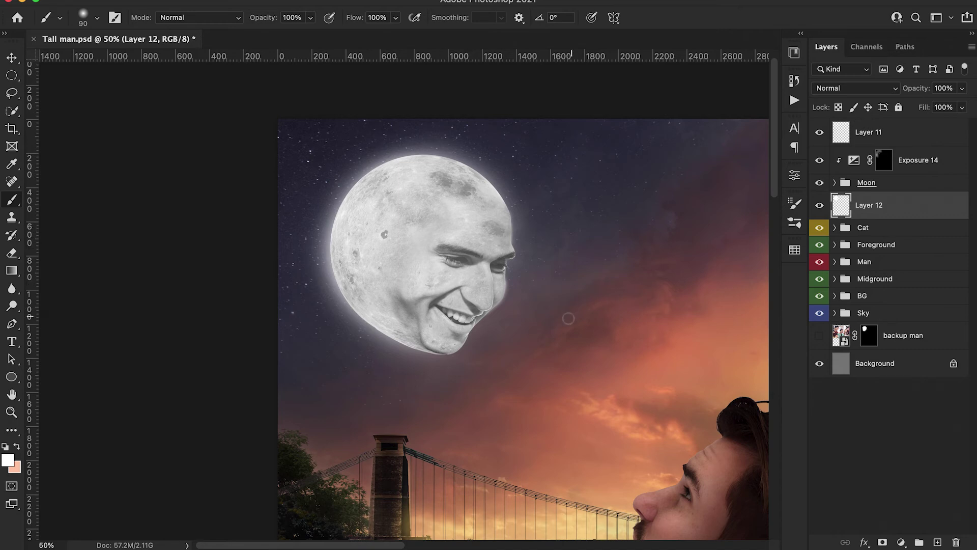
{"action": "key", "text": "super+minus"}
{"action": "key", "text": "super+minus"}
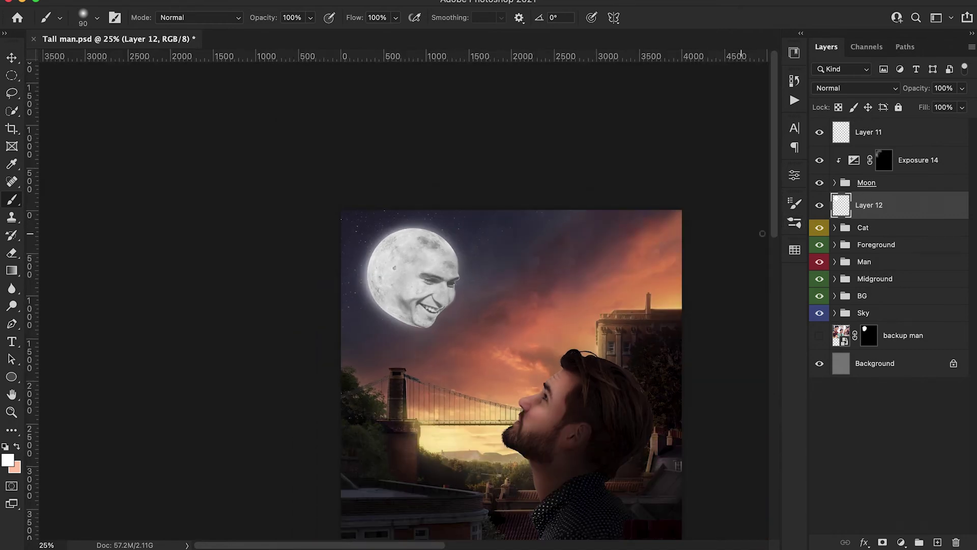
{"action": "scroll", "coordinate": [522, 325], "scroll_direction": "down", "scroll_amount": 3}
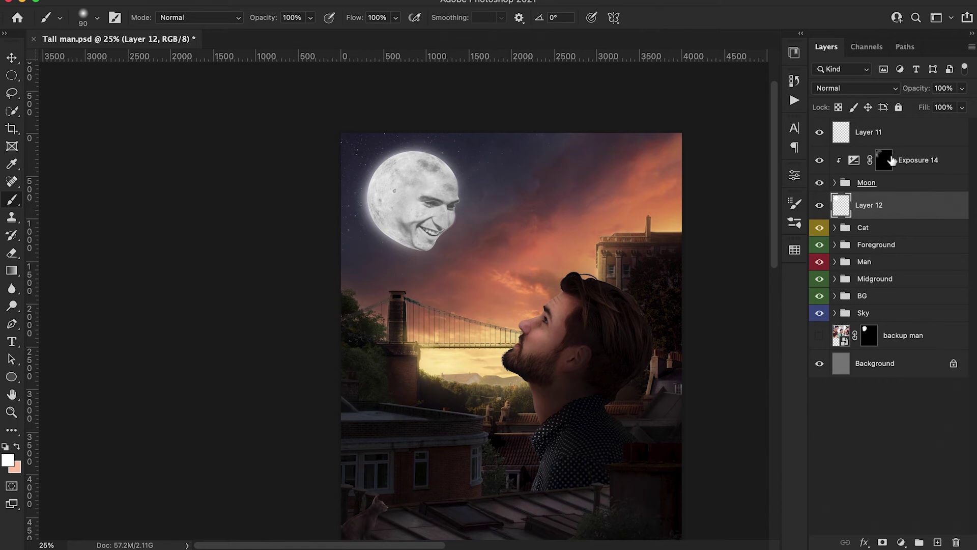
Step: Add a Levels adjustment clipped to the moon man copy layer, with midtones at 0.83 and output white at 231
{"action": "left_click", "coordinate": [835, 182]}
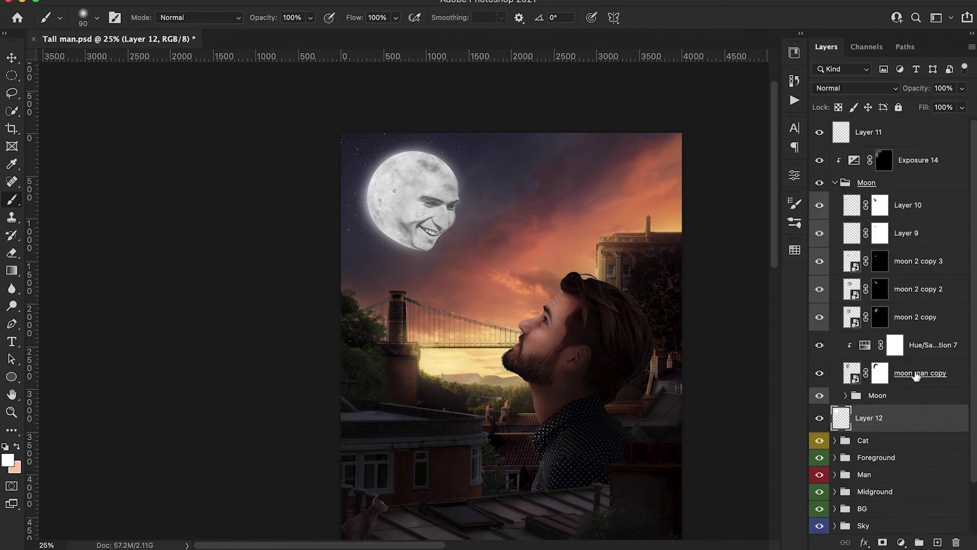
{"action": "left_click", "coordinate": [916, 375]}
{"action": "left_click", "coordinate": [902, 542]}
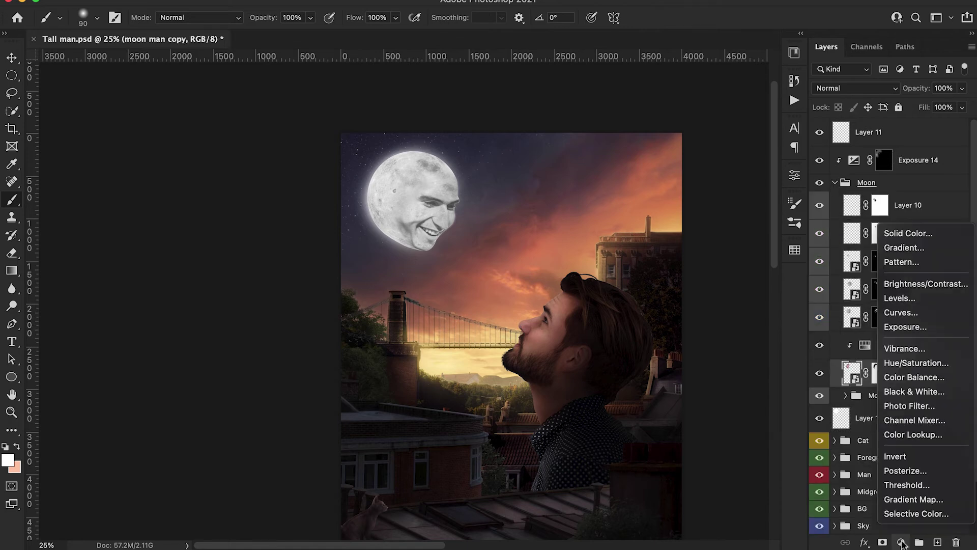
{"action": "left_click", "coordinate": [899, 300]}
{"action": "left_click_drag", "start_coordinate": [614, 323], "coordinate": [633, 321]}
{"action": "left_click_drag", "start_coordinate": [697, 317], "coordinate": [702, 318]}
{"action": "mouse_move", "coordinate": [762, 315]}
{"action": "left_mouse_down"}
{"action": "mouse_move", "coordinate": [752, 318]}
{"action": "mouse_move", "coordinate": [769, 316]}
{"action": "left_mouse_up"}
{"action": "left_click_drag", "start_coordinate": [758, 360], "coordinate": [748, 359]}
{"action": "left_click_drag", "start_coordinate": [632, 316], "coordinate": [614, 320]}
{"action": "left_click_drag", "start_coordinate": [699, 317], "coordinate": [695, 318]}
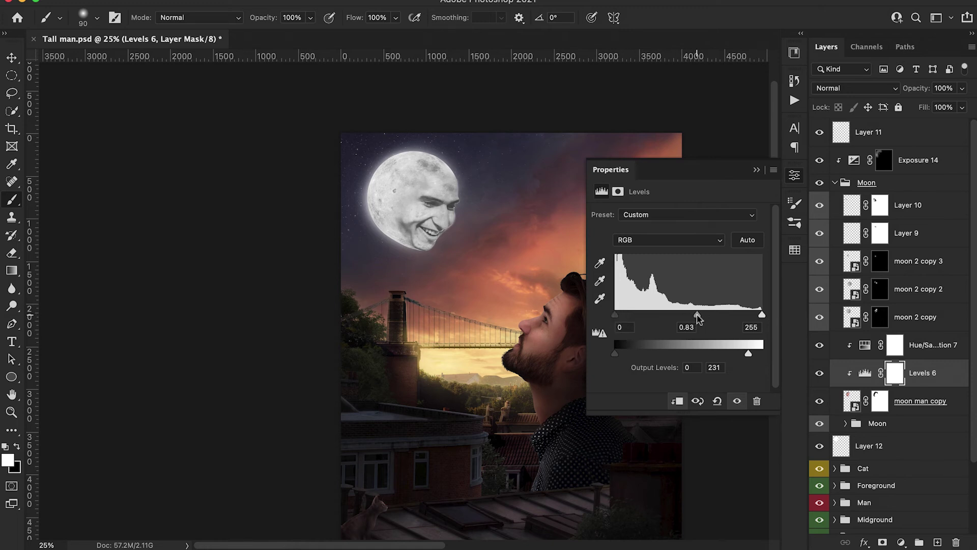
{"action": "left_click", "coordinate": [757, 169]}
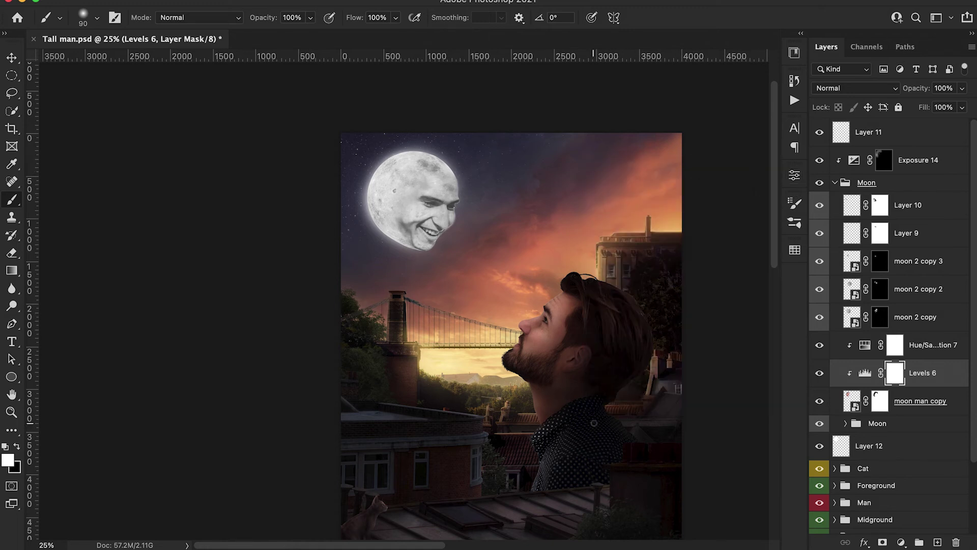
Step: Clip Layer 11 to the Moon group and highlight the nose ridge with a white 40 px brush at 20% opacity
{"action": "scroll", "coordinate": [662, 397], "scroll_direction": "down", "scroll_amount": 2}
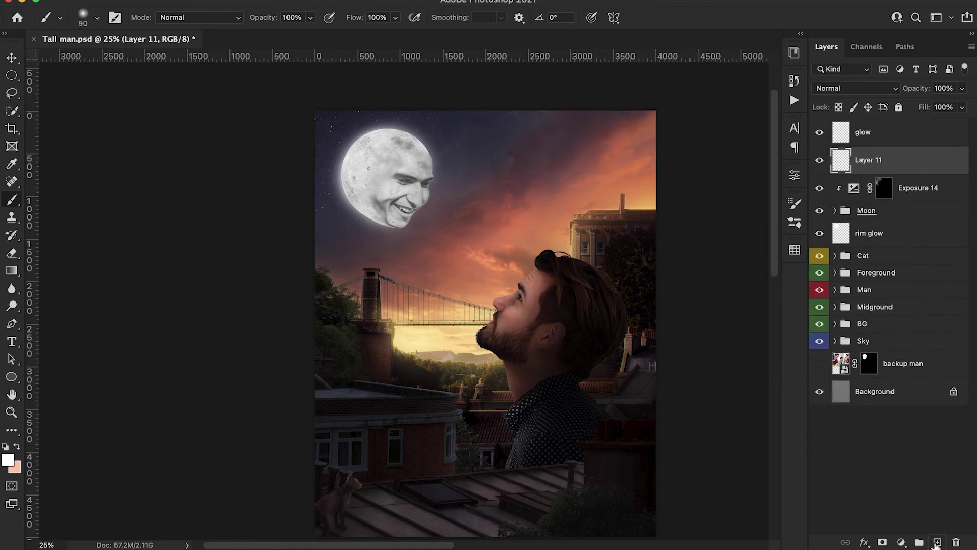
{"action": "left_click", "coordinate": [838, 175], "text": "alt"}
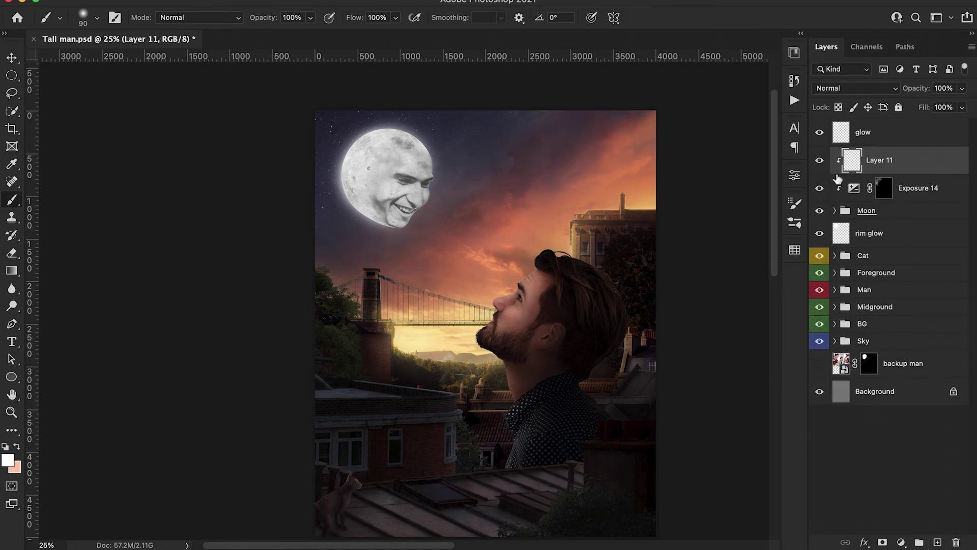
{"action": "key", "text": "super+equal"}
{"action": "key", "text": "super+equal"}
{"action": "key", "text": "super+equal"}
{"action": "key", "text": "super+equal"}
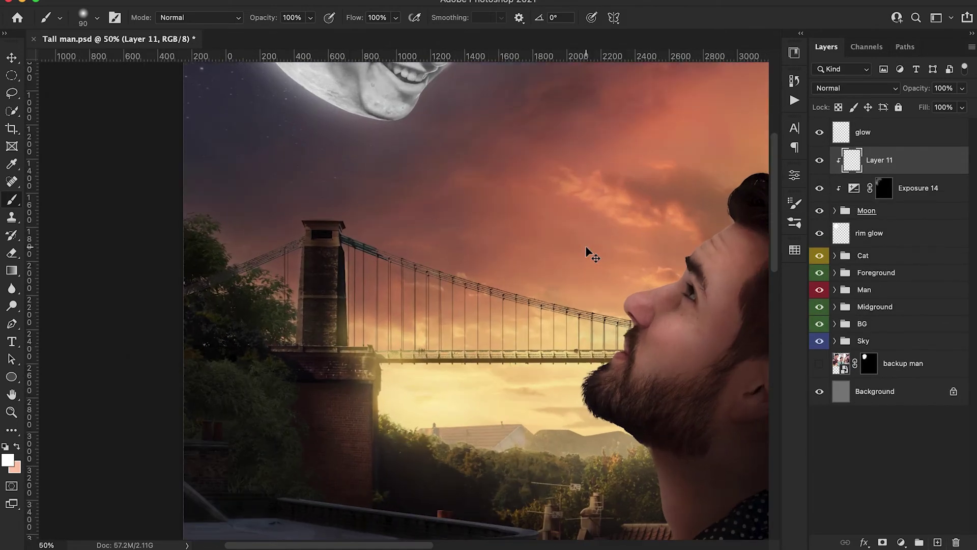
{"action": "scroll", "coordinate": [502, 260], "scroll_direction": "up", "scroll_amount": 10}
{"action": "key", "text": "bracketleft"}
{"action": "key", "text": "bracketleft"}
{"action": "key", "text": "bracketleft"}
{"action": "key", "text": "bracketleft"}
{"action": "key", "text": "bracketleft"}
{"action": "key", "text": "2"}
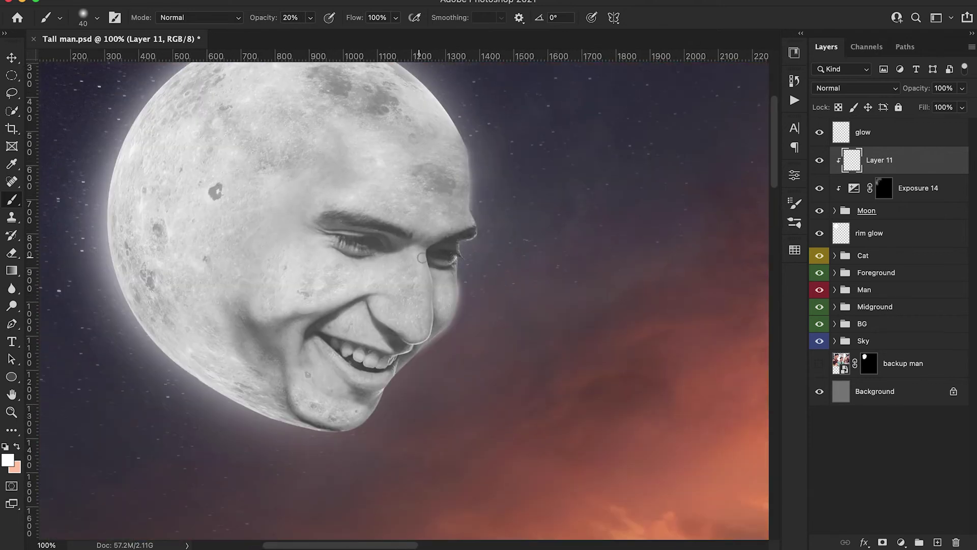
{"action": "mouse_move", "coordinate": [421, 260]}
{"action": "left_mouse_down"}
{"action": "mouse_move", "coordinate": [429, 309]}
{"action": "mouse_move", "coordinate": [409, 336]}
{"action": "left_mouse_up"}
Step: Paint faint white highlights on the nose, far cheek and chin crease at 10% opacity, using 60 px and smaller brushes
{"action": "key", "text": "bracketright"}
{"action": "key", "text": "bracketright"}
{"action": "key", "text": "1"}
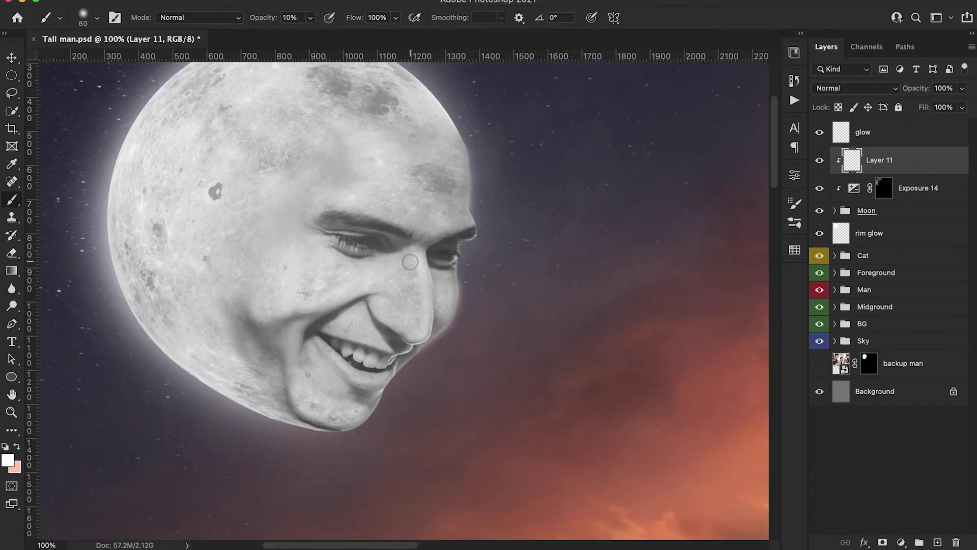
{"action": "mouse_move", "coordinate": [415, 284]}
{"action": "left_mouse_down"}
{"action": "mouse_move", "coordinate": [421, 336]}
{"action": "mouse_move", "coordinate": [409, 330]}
{"action": "left_mouse_up"}
{"action": "left_click_drag", "start_coordinate": [450, 291], "coordinate": [441, 313]}
{"action": "key", "text": "bracketleft"}
{"action": "key", "text": "bracketleft"}
{"action": "key", "text": "bracketleft"}
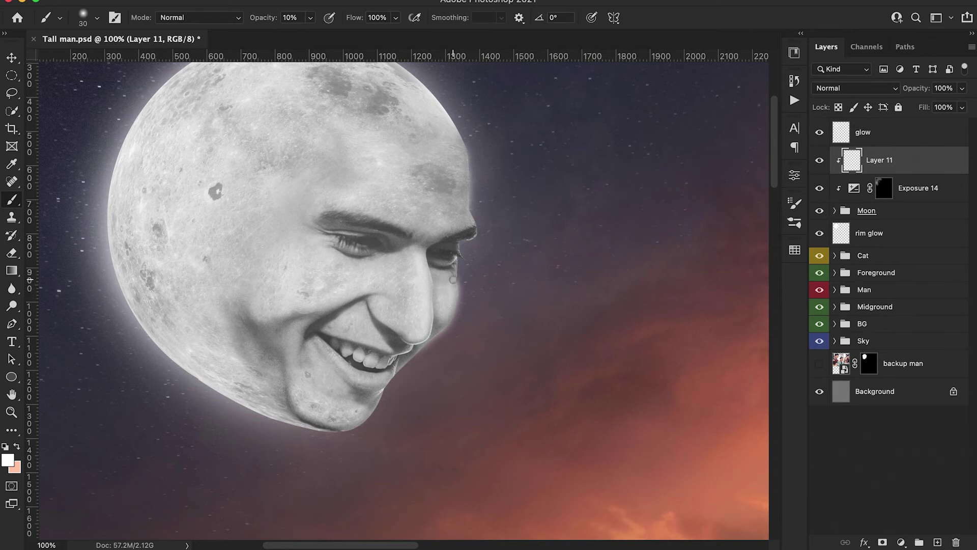
{"action": "mouse_move", "coordinate": [296, 397]}
{"action": "left_mouse_down"}
{"action": "mouse_move", "coordinate": [377, 399]}
{"action": "mouse_move", "coordinate": [309, 420]}
{"action": "left_mouse_up"}
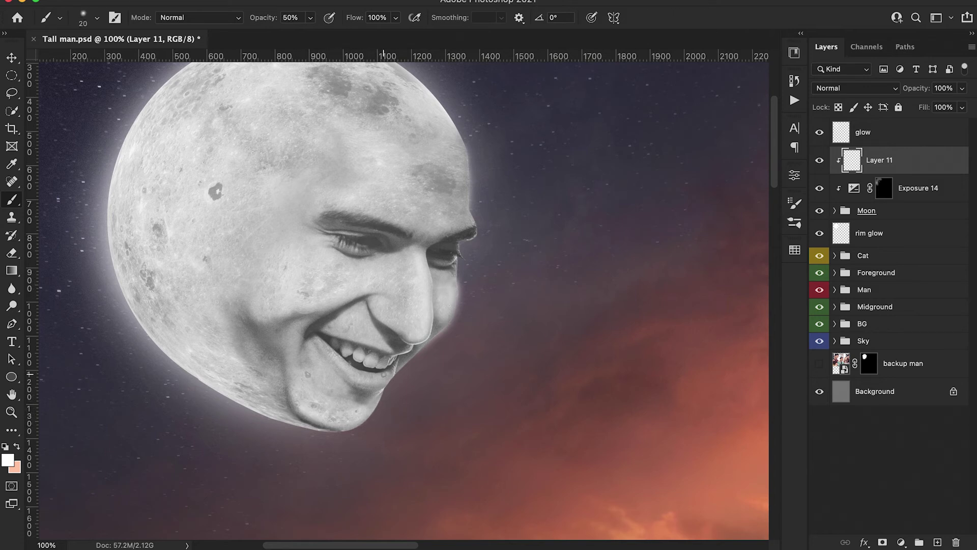
{"action": "left_click_drag", "start_coordinate": [382, 381], "coordinate": [351, 380]}
{"action": "key", "text": "super+z"}
{"action": "key", "text": "super+z"}
Step: Brighten the individual teeth on Layer 11 with a white 35 px brush at 20% opacity
{"action": "key", "text": "bracketright"}
{"action": "key", "text": "bracketright"}
{"action": "key", "text": "bracketright"}
{"action": "key", "text": "2"}
{"action": "key", "text": "super+plus"}
{"action": "key", "text": "super+plus"}
{"action": "left_click", "coordinate": [307, 343]}
{"action": "left_click_drag", "start_coordinate": [266, 465], "coordinate": [300, 347]}
{"action": "left_click", "coordinate": [337, 356]}
{"action": "left_click", "coordinate": [376, 364]}
{"action": "left_click", "coordinate": [264, 330]}
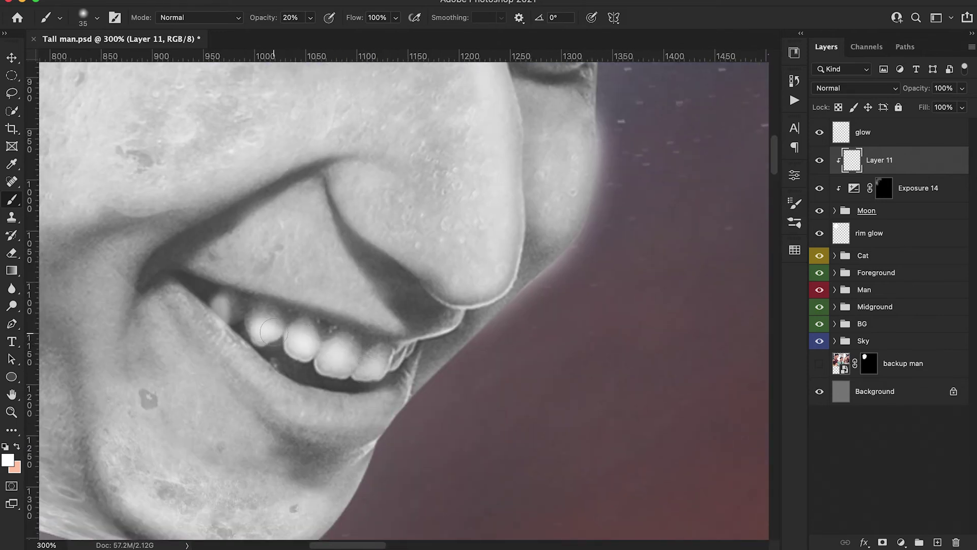
{"action": "left_click", "coordinate": [223, 309]}
Step: Refine the highlights across the row of teeth with a 15 px brush at 20% opacity
{"action": "key", "text": "bracketleft"}
{"action": "key", "text": "bracketleft"}
{"action": "key", "text": "bracketleft"}
{"action": "key", "text": "bracketleft"}
{"action": "mouse_move", "coordinate": [229, 309]}
{"action": "left_mouse_down"}
{"action": "mouse_move", "coordinate": [219, 300]}
{"action": "mouse_move", "coordinate": [280, 328]}
{"action": "mouse_move", "coordinate": [310, 356]}
{"action": "mouse_move", "coordinate": [358, 356]}
{"action": "mouse_move", "coordinate": [331, 371]}
{"action": "mouse_move", "coordinate": [390, 356]}
{"action": "left_mouse_up"}
{"action": "key", "text": "super+minus"}
{"action": "key", "text": "super+minus"}
{"action": "key", "text": "super+minus"}
{"action": "key", "text": "super+minus"}
{"action": "key", "text": "super+minus"}
{"action": "key", "text": "super+plus"}
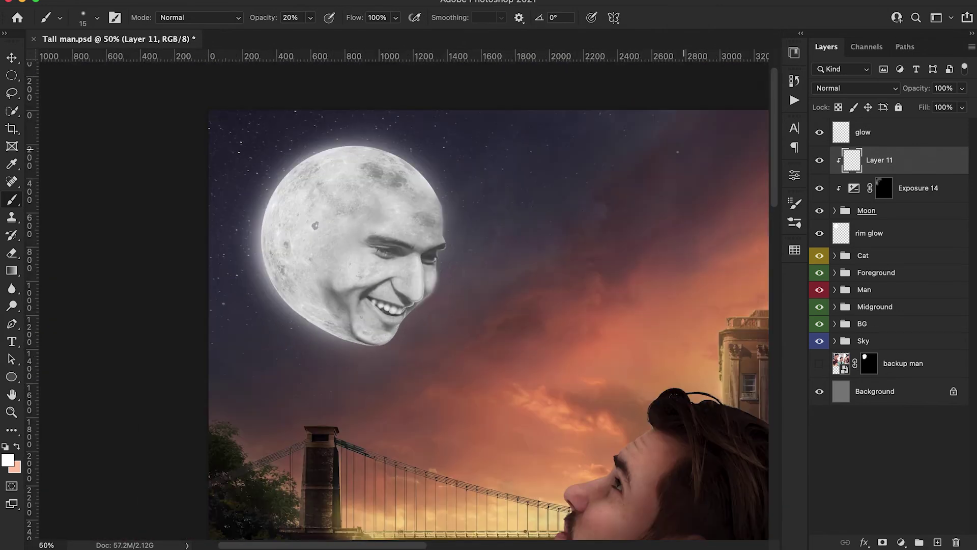
Step: Clean up the edges of the painted teeth with a 9 px Eraser at 20% opacity
{"action": "key", "text": "super+plus"}
{"action": "key", "text": "super+plus"}
{"action": "key", "text": "super+plus"}
{"action": "key", "text": "super+plus"}
{"action": "key", "text": "e"}
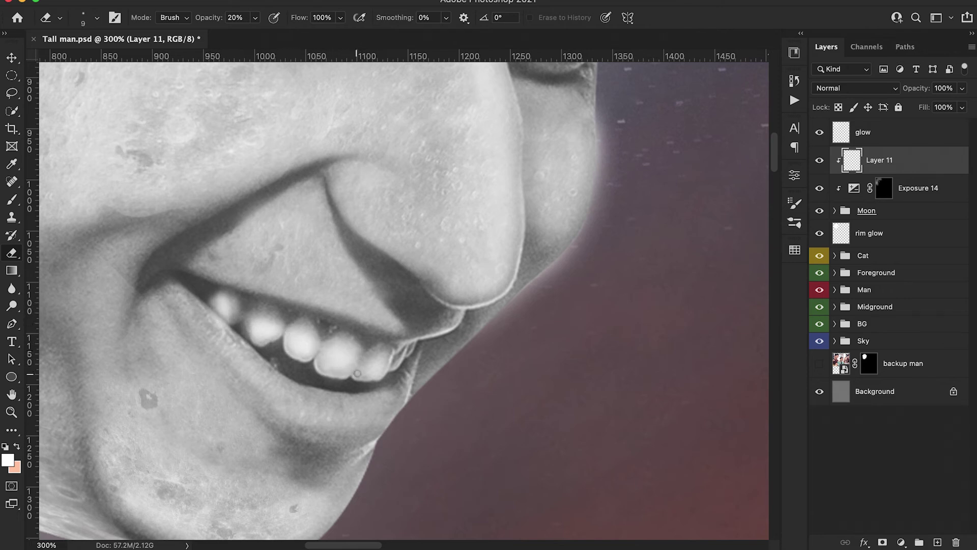
{"action": "key", "text": "super+minus"}
{"action": "key", "text": "super+minus"}
{"action": "key", "text": "super+minus"}
{"action": "key", "text": "super+minus"}
{"action": "key", "text": "super+minus"}
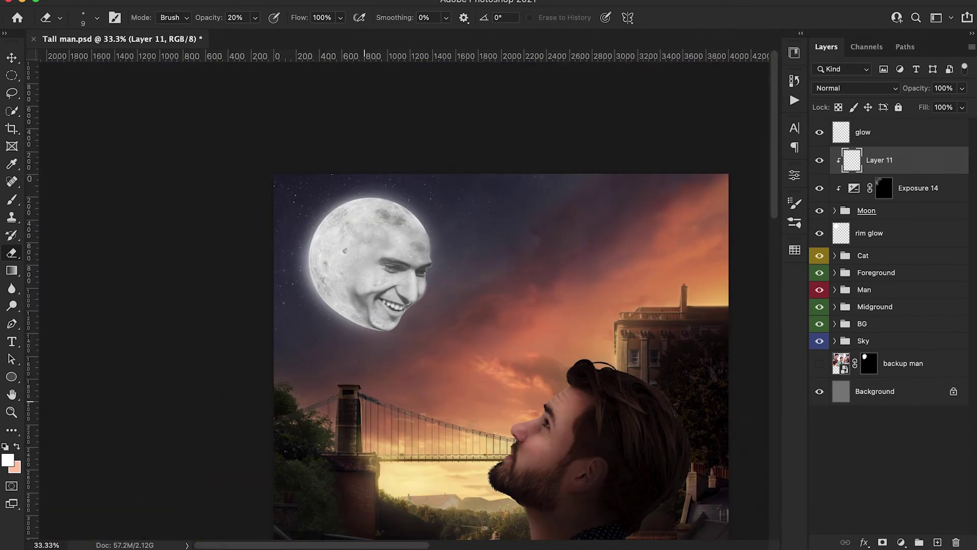
{"action": "key", "text": "super+plus"}
{"action": "key", "text": "super+plus"}
{"action": "key", "text": "super+plus"}
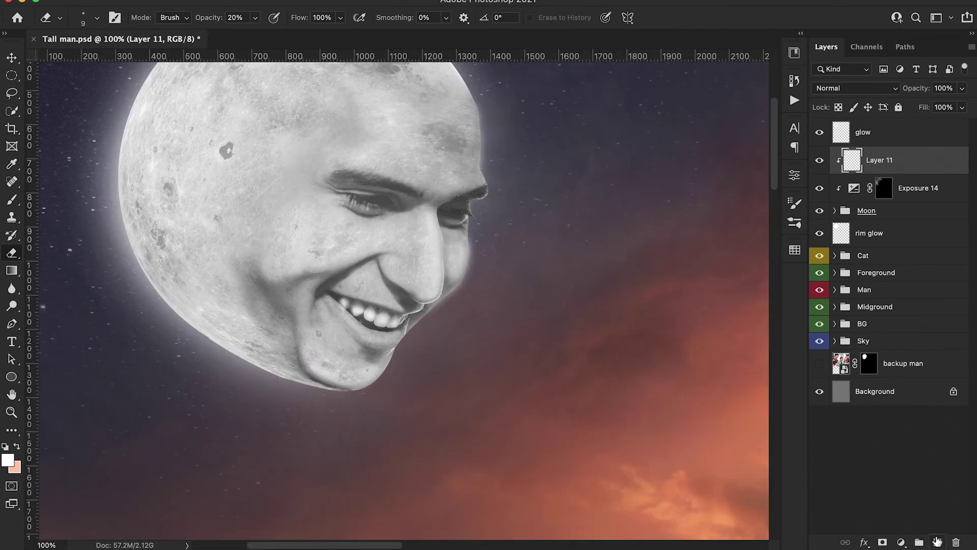
Step: Create a new layer above Layer 11 and shade the skin beside the nostril with a black 35 px brush at 10% opacity
{"action": "left_click", "coordinate": [937, 542]}
{"action": "key", "text": "x"}
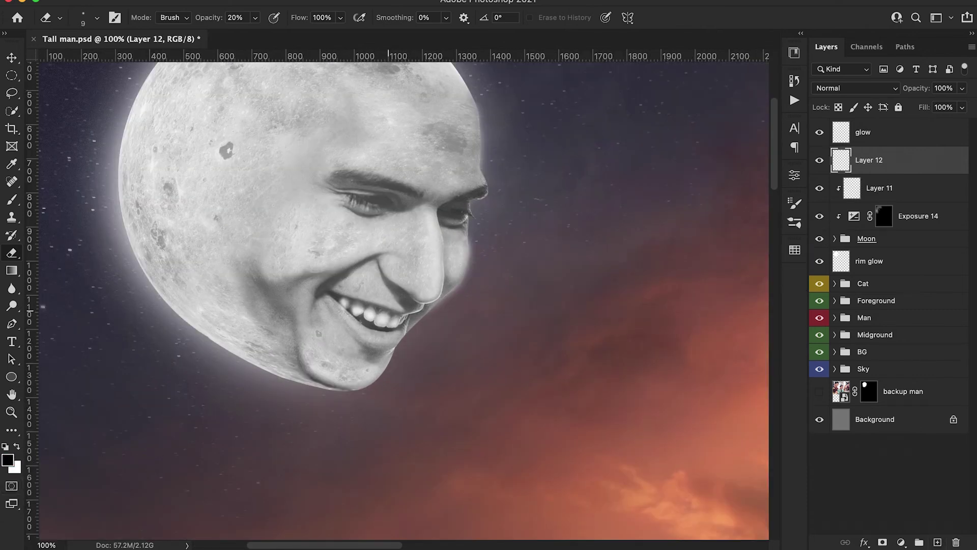
{"action": "key", "text": "super+plus"}
{"action": "key", "text": "super+plus"}
{"action": "key", "text": "super+plus"}
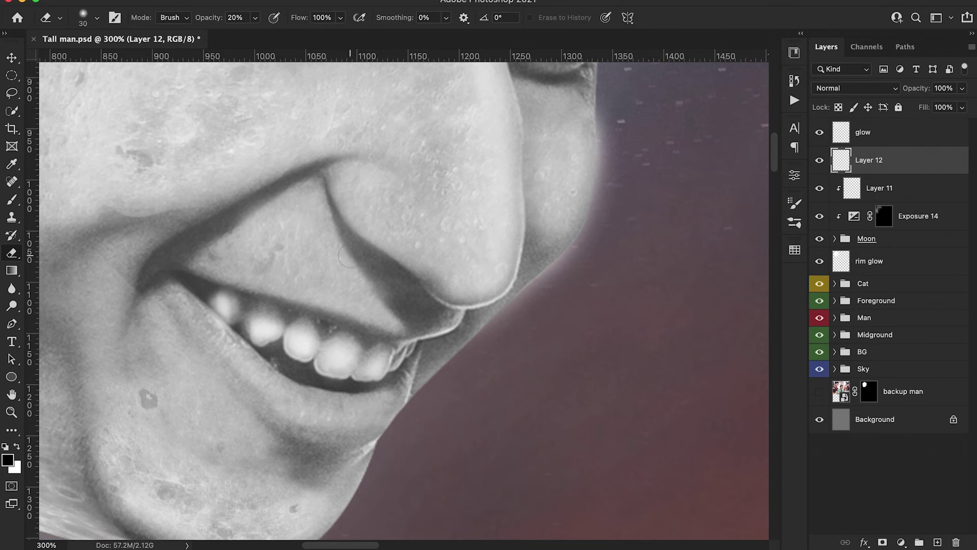
{"action": "key", "text": "b"}
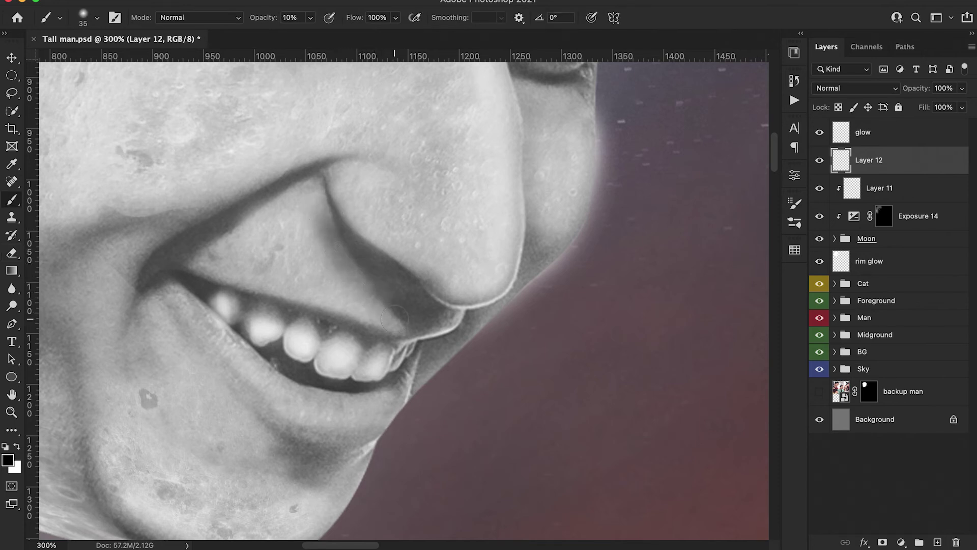
{"action": "key", "text": "ctrl+minus"}
{"action": "key", "text": "ctrl+minus"}
{"action": "key", "text": "ctrl+minus"}
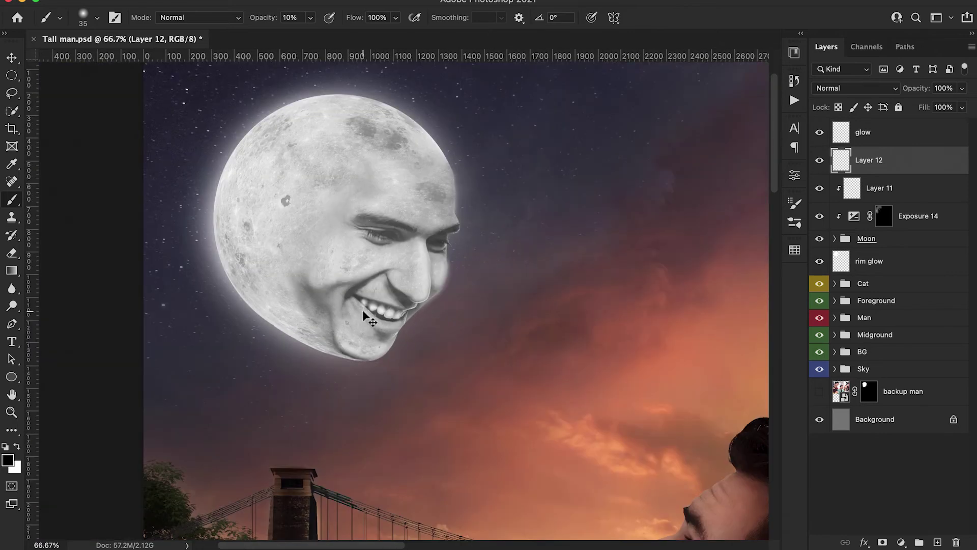
Step: Darken the skin beneath the lower lip on Layer 12 with a black 35 px brush at 10% opacity
{"action": "key", "text": "e"}
{"action": "key", "text": "ctrl+plus"}
{"action": "key", "text": "ctrl+plus"}
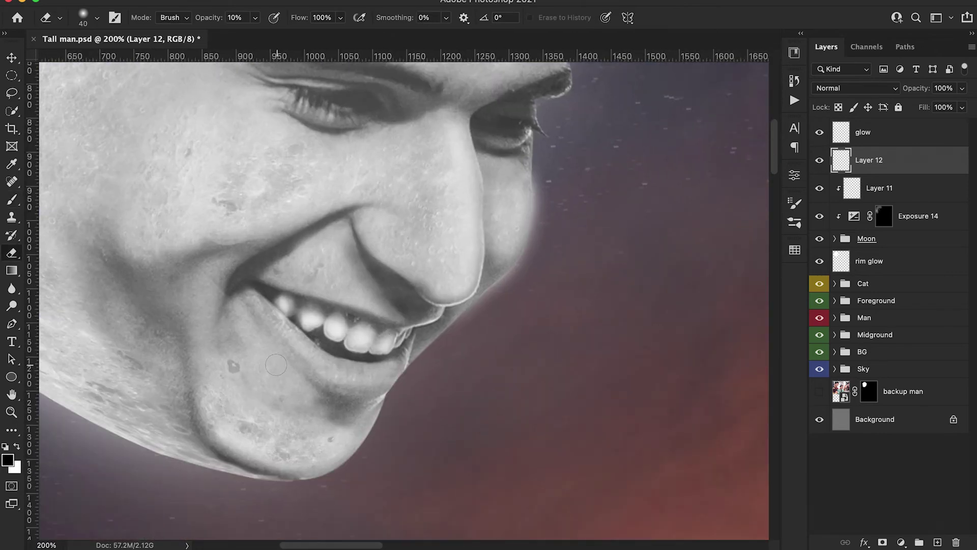
{"action": "key", "text": "b"}
{"action": "left_click_drag", "start_coordinate": [271, 345], "coordinate": [322, 398]}
{"action": "mouse_move", "coordinate": [276, 353]}
{"action": "left_mouse_down"}
{"action": "mouse_move", "coordinate": [324, 414]}
{"action": "mouse_move", "coordinate": [313, 394]}
{"action": "left_mouse_up"}
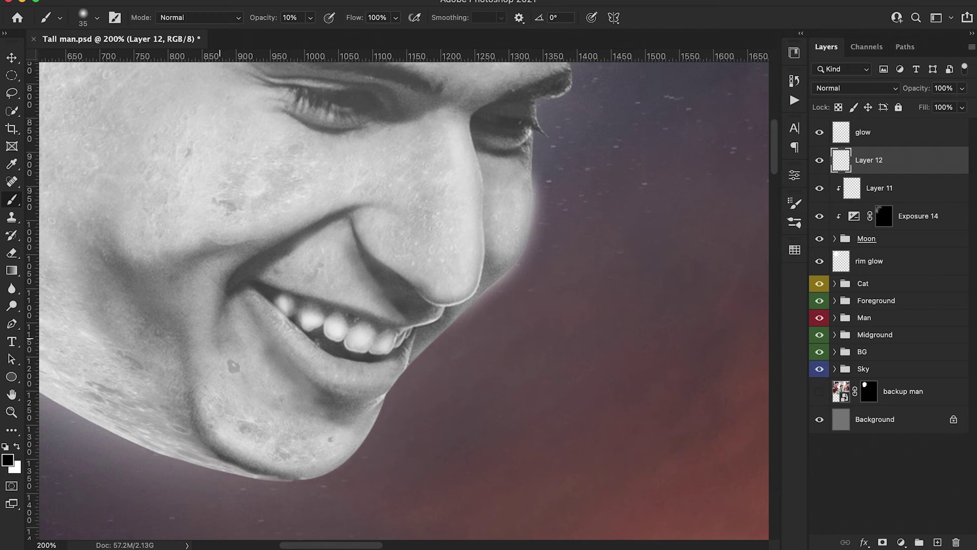
Step: Toggle the texture layers inside the Moon group one by one to examine what each adds to the face
{"action": "left_click", "coordinate": [834, 239]}
{"action": "left_click", "coordinate": [819, 290]}
{"action": "left_click", "coordinate": [819, 290]}
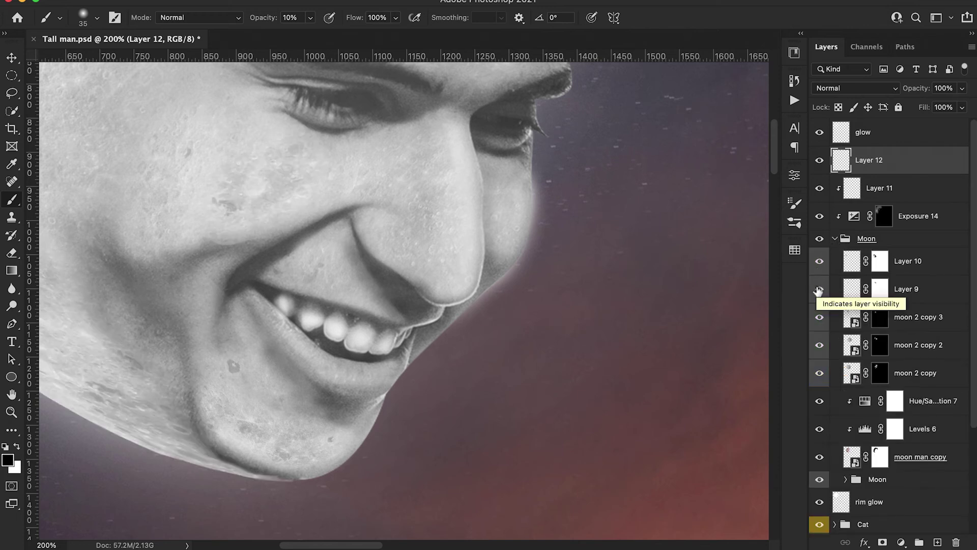
{"action": "left_click", "coordinate": [881, 291]}
{"action": "key", "text": "0"}
{"action": "key", "text": "x"}
{"action": "left_click", "coordinate": [819, 318]}
{"action": "left_click", "coordinate": [819, 318]}
{"action": "left_click", "coordinate": [820, 346]}
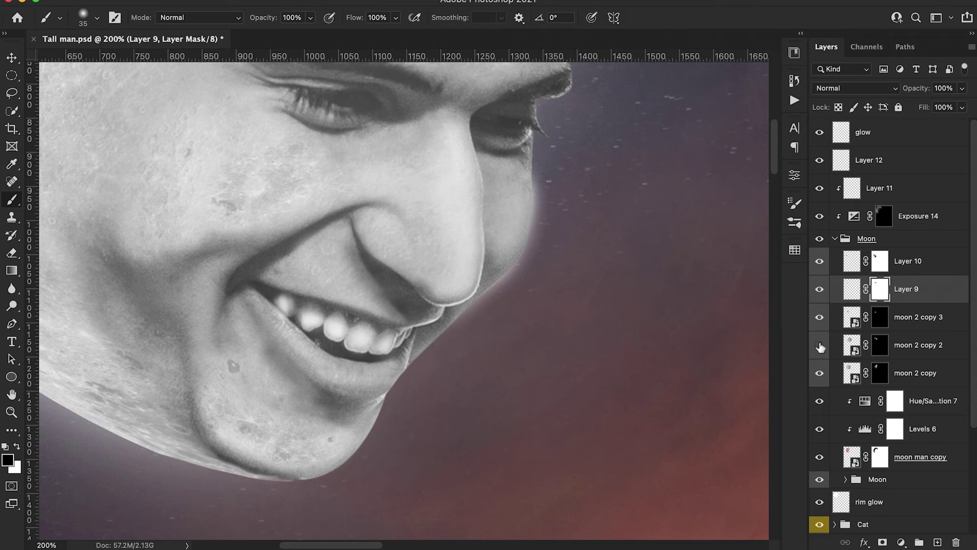
{"action": "left_click", "coordinate": [820, 346]}
{"action": "left_click", "coordinate": [820, 374]}
{"action": "left_click", "coordinate": [820, 374]}
{"action": "left_click", "coordinate": [820, 262]}
{"action": "left_click", "coordinate": [820, 262]}
{"action": "left_click", "coordinate": [878, 264]}
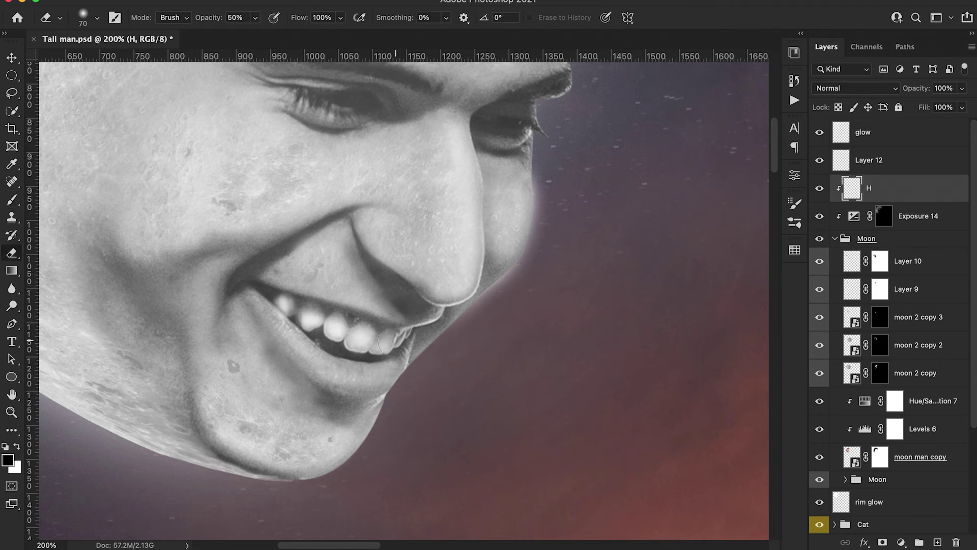
Step: Tone down the teeth highlights on layer H with a 70 px Eraser at 50% opacity
{"action": "left_click_drag", "start_coordinate": [390, 341], "coordinate": [344, 317]}
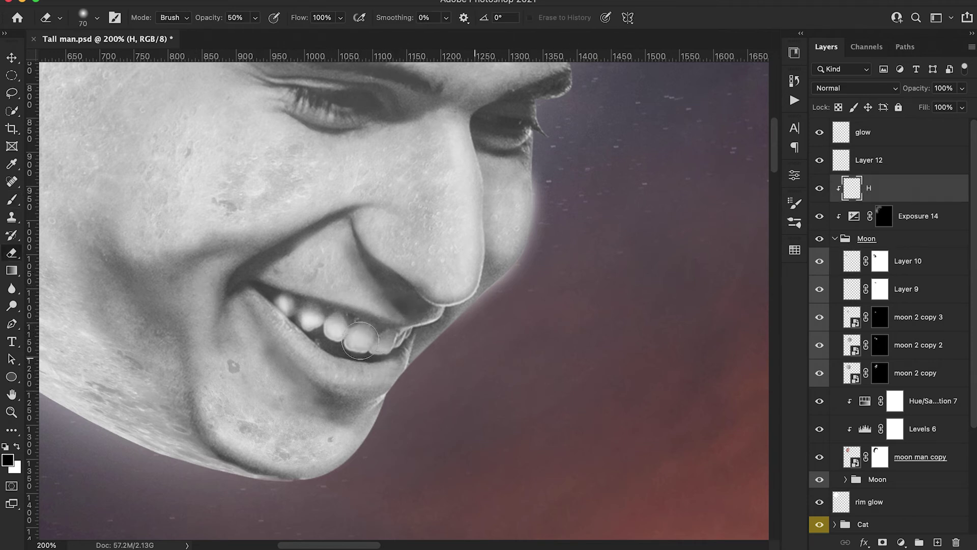
{"action": "key", "text": "ctrl+minus"}
{"action": "key", "text": "ctrl+minus"}
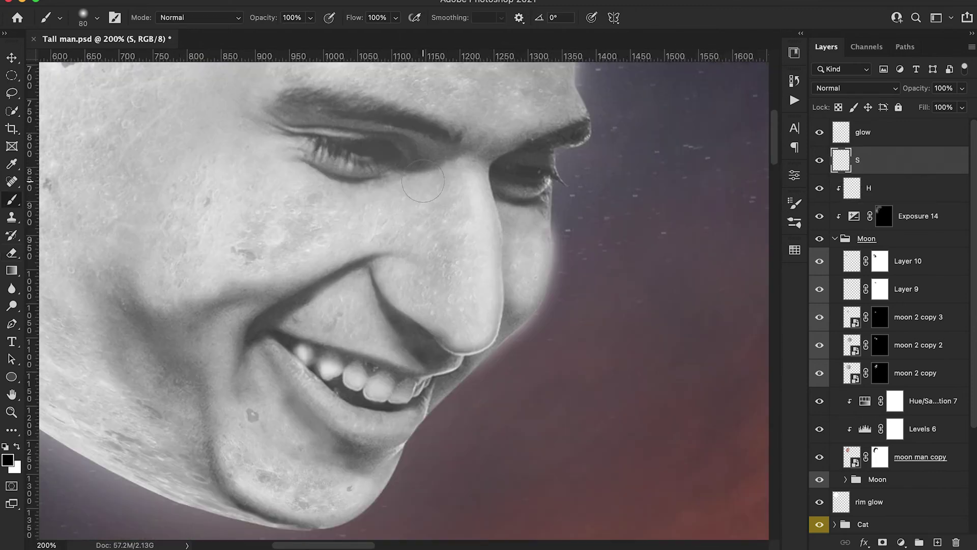
Step: Paint soft black shading from the near eye down to the cheek on layer S at 10% brush opacity
{"action": "key", "text": "["}
{"action": "key", "text": "["}
{"action": "key", "text": "["}
{"action": "key", "text": "["}
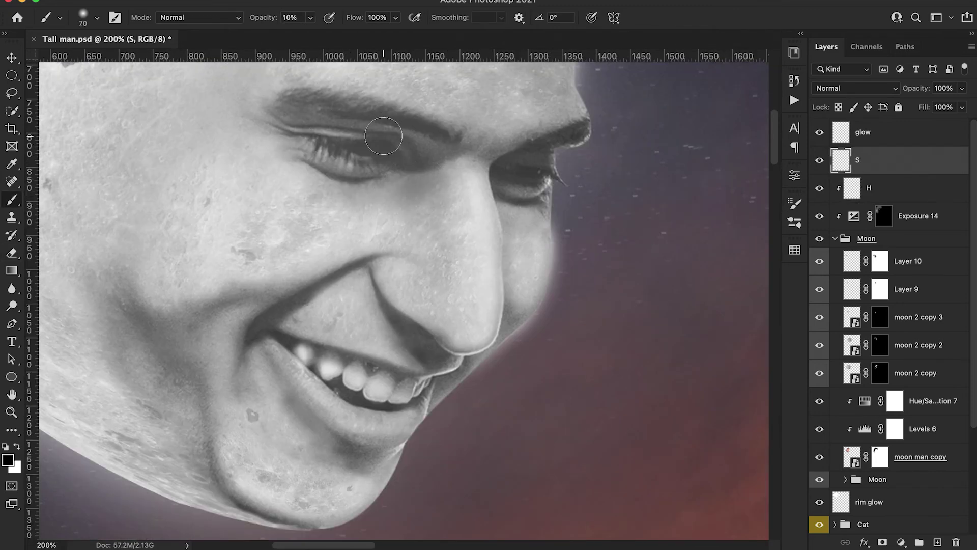
{"action": "left_click_drag", "start_coordinate": [308, 176], "coordinate": [276, 265]}
{"action": "scroll", "coordinate": [448, 196], "scroll_direction": "left", "scroll_amount": 2}
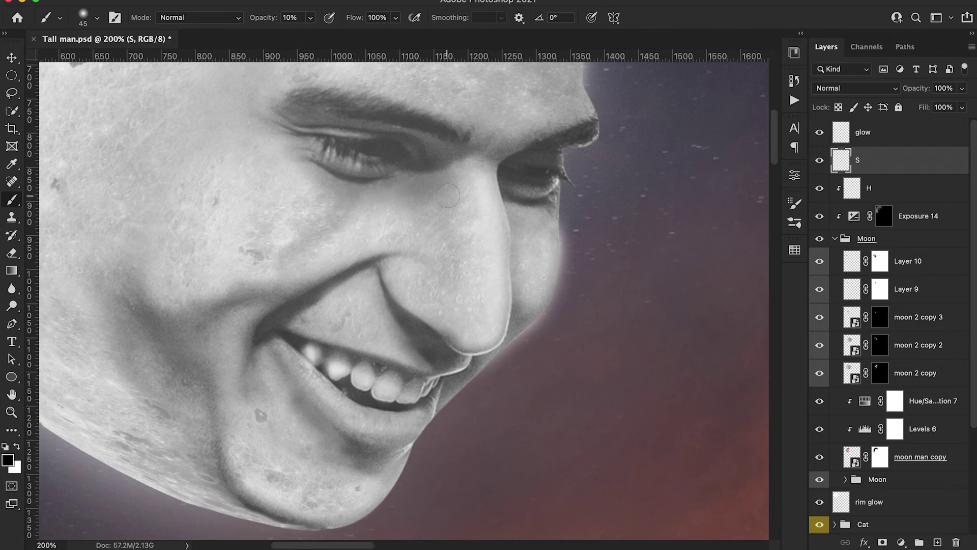
Step: Paint faint black shading beneath the near eye and across the cheek on layer S at 5% brush opacity
{"action": "left_click_drag", "start_coordinate": [268, 21], "coordinate": [262, 22]}
{"action": "key", "text": "]"}
{"action": "left_click_drag", "start_coordinate": [421, 191], "coordinate": [340, 240]}
{"action": "key", "text": "]"}
{"action": "key", "text": "]"}
{"action": "key", "text": "]"}
{"action": "key", "text": "]"}
{"action": "key", "text": "["}
{"action": "key", "text": "["}
{"action": "key", "text": "["}
{"action": "key", "text": "bracketleft"}
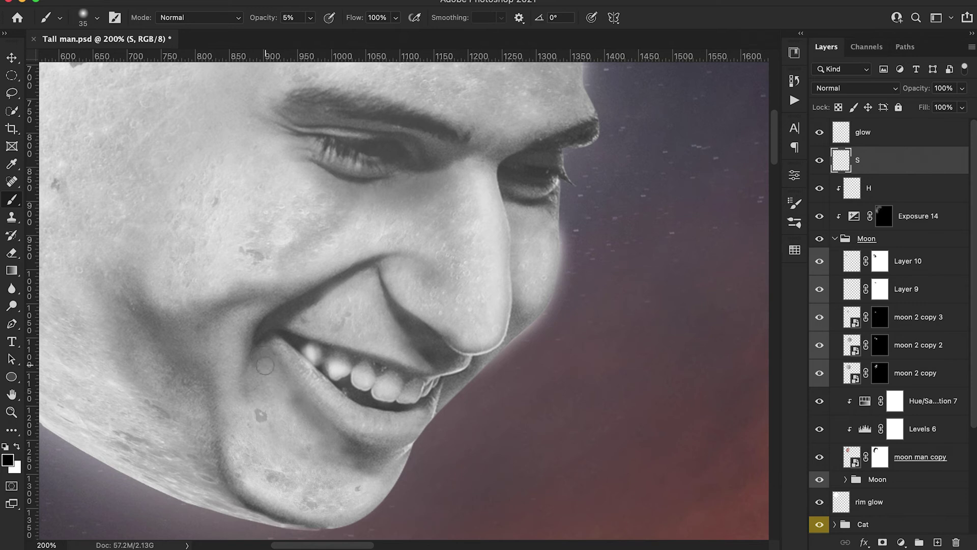
{"action": "scroll", "coordinate": [204, 397], "scroll_direction": "left", "scroll_amount": 3}
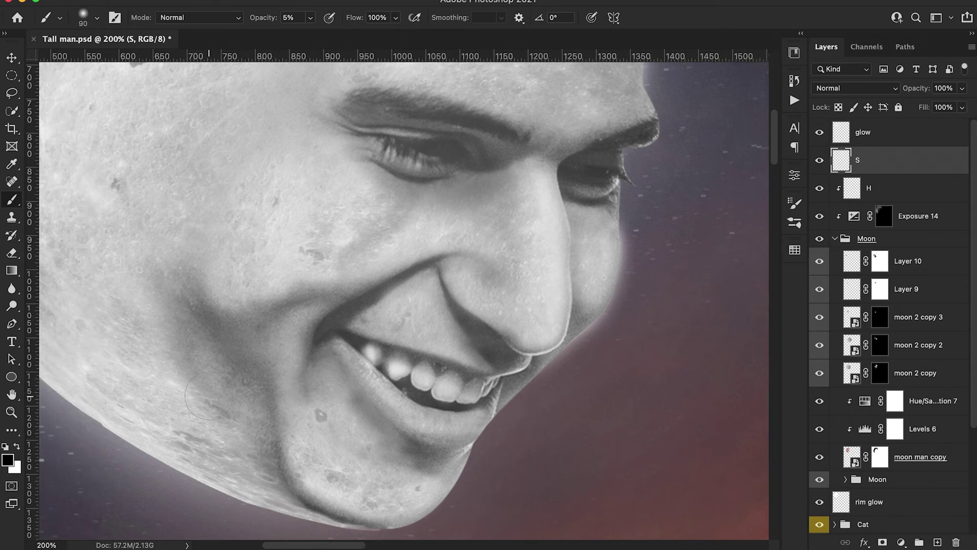
Step: Clip layer S to the layer below and deepen the shadow under the jaw with a black 90 px brush at 20–40% opacity
{"action": "scroll", "coordinate": [208, 396], "scroll_direction": "down", "scroll_amount": 5}
{"action": "key", "text": "super+alt+g"}
{"action": "key", "text": "4"}
{"action": "mouse_move", "coordinate": [361, 457]}
{"action": "left_mouse_down"}
{"action": "mouse_move", "coordinate": [299, 450]}
{"action": "mouse_move", "coordinate": [265, 421]}
{"action": "mouse_move", "coordinate": [199, 415]}
{"action": "mouse_move", "coordinate": [222, 378]}
{"action": "left_mouse_up"}
{"action": "key", "text": "2"}
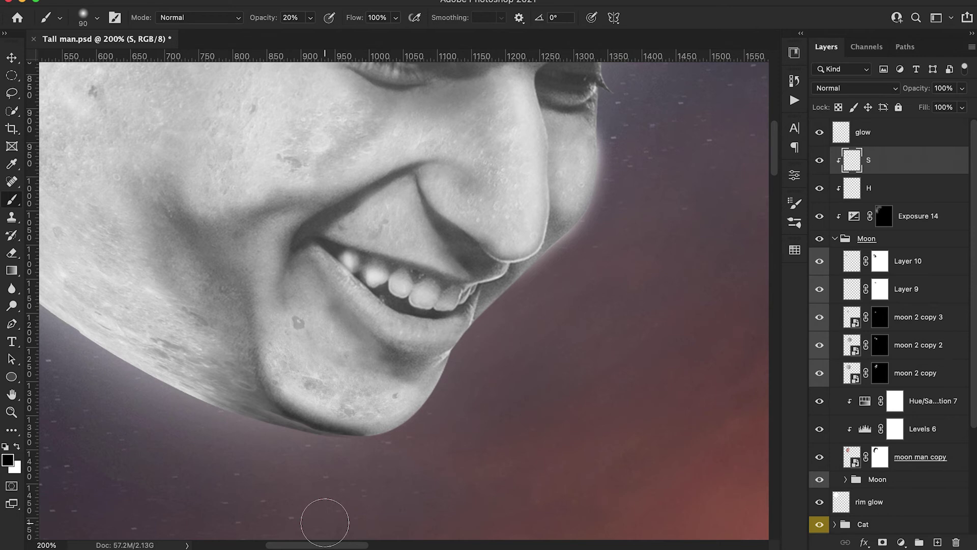
Step: Shade the moon's lower edge behind the jaw on layer S with a soft black 200 px brush at 10% opacity
{"action": "key", "text": "super+minus"}
{"action": "key", "text": "super+minus"}
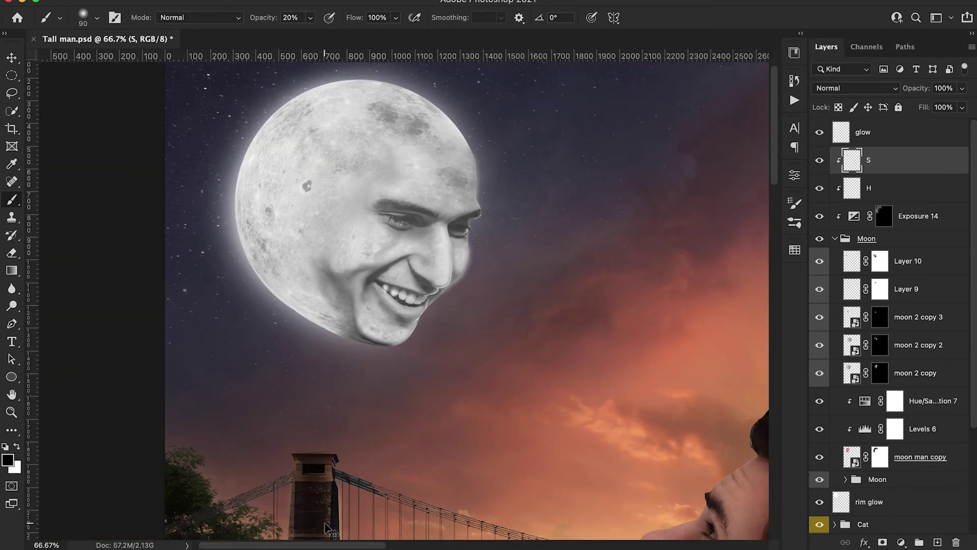
{"action": "key", "text": "super+plus"}
{"action": "key", "text": "1"}
{"action": "key", "text": "bracketright"}
{"action": "key", "text": "bracketright"}
{"action": "key", "text": "bracketright"}
{"action": "key", "text": "bracketright"}
{"action": "key", "text": "bracketright"}
{"action": "mouse_move", "coordinate": [295, 399]}
{"action": "left_mouse_down"}
{"action": "mouse_move", "coordinate": [306, 372]}
{"action": "mouse_move", "coordinate": [278, 295]}
{"action": "mouse_move", "coordinate": [295, 372]}
{"action": "left_mouse_up"}
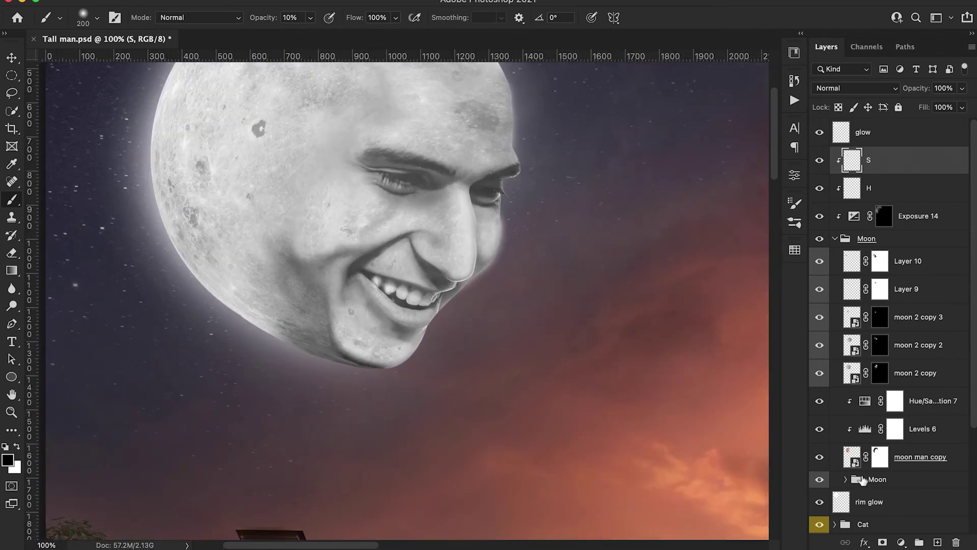
Step: Fade the glow beneath the jaw on the rim glow layer with a 150 px Eraser at 12% opacity
{"action": "scroll", "coordinate": [863, 481], "scroll_direction": "down", "scroll_amount": 3}
{"action": "left_click", "coordinate": [841, 428]}
{"action": "key", "text": "e"}
{"action": "key", "text": "1"}
{"action": "key", "text": "2"}
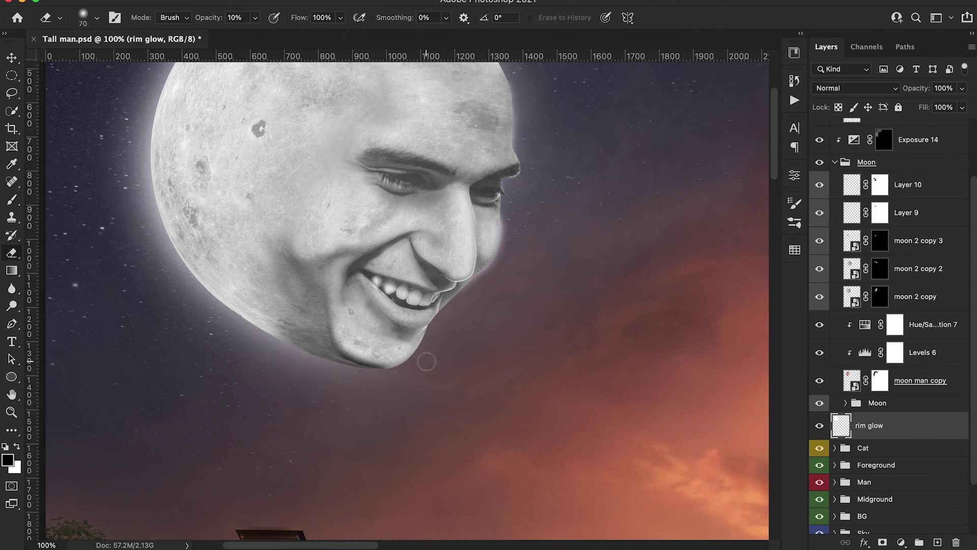
{"action": "key", "text": "bracketright"}
{"action": "key", "text": "bracketright"}
{"action": "key", "text": "bracketright"}
{"action": "key", "text": "bracketright"}
{"action": "key", "text": "bracketright"}
{"action": "mouse_move", "coordinate": [297, 359]}
{"action": "left_mouse_down"}
{"action": "mouse_move", "coordinate": [275, 363]}
{"action": "mouse_move", "coordinate": [283, 382]}
{"action": "left_mouse_up"}
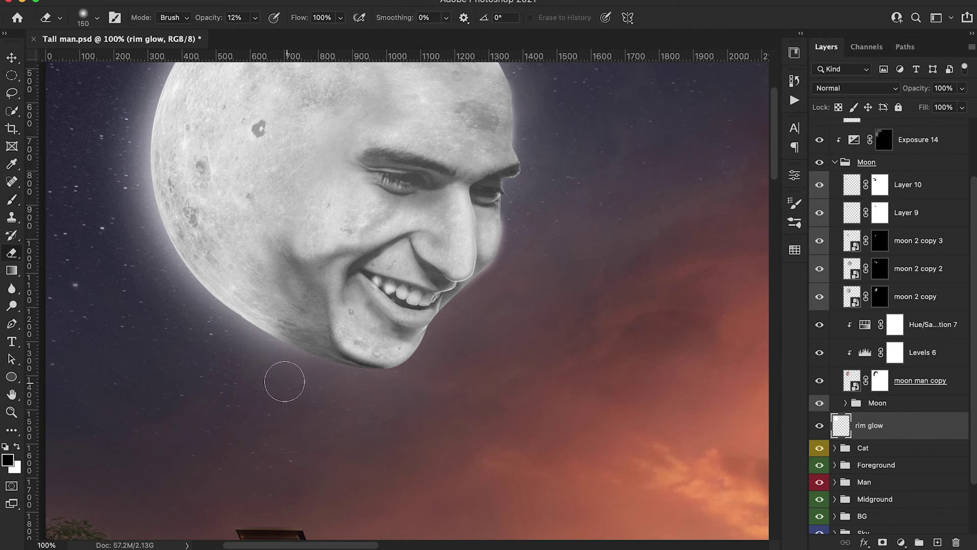
Step: Paint fine white highlights around the nose and mouth on layer H, starting with a 9 px brush at 20% opacity
{"action": "left_click", "coordinate": [87, 20]}
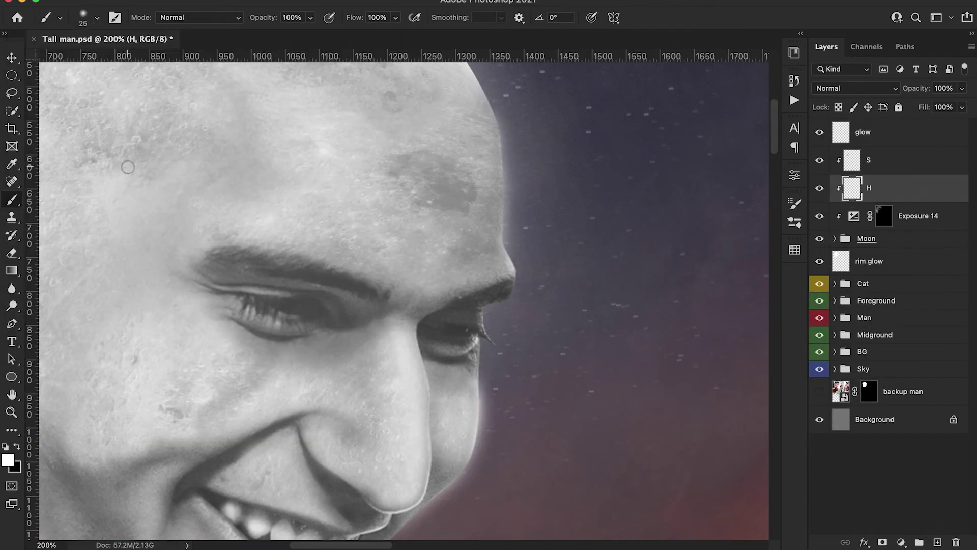
{"action": "key", "text": "2"}
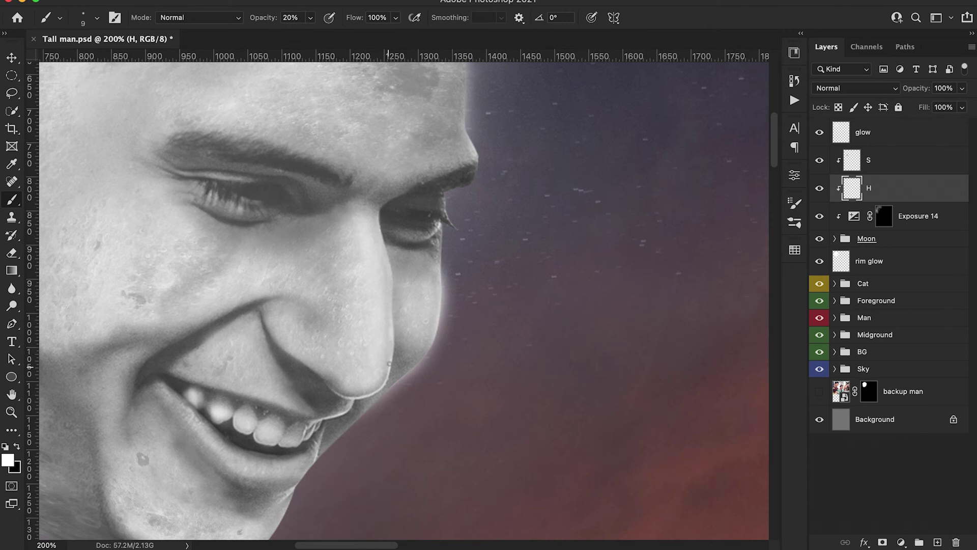
{"action": "left_click_drag", "start_coordinate": [368, 483], "coordinate": [391, 412]}
{"action": "key", "text": "bracketright"}
{"action": "key", "text": "bracketright"}
{"action": "key", "text": "bracketright"}
{"action": "key", "text": "bracketright"}
{"action": "mouse_move", "coordinate": [308, 400]}
{"action": "left_mouse_down"}
{"action": "mouse_move", "coordinate": [258, 392]}
{"action": "mouse_move", "coordinate": [317, 402]}
{"action": "left_mouse_up"}
{"action": "left_click_drag", "start_coordinate": [228, 365], "coordinate": [257, 388]}
{"action": "key", "text": "super+minus"}
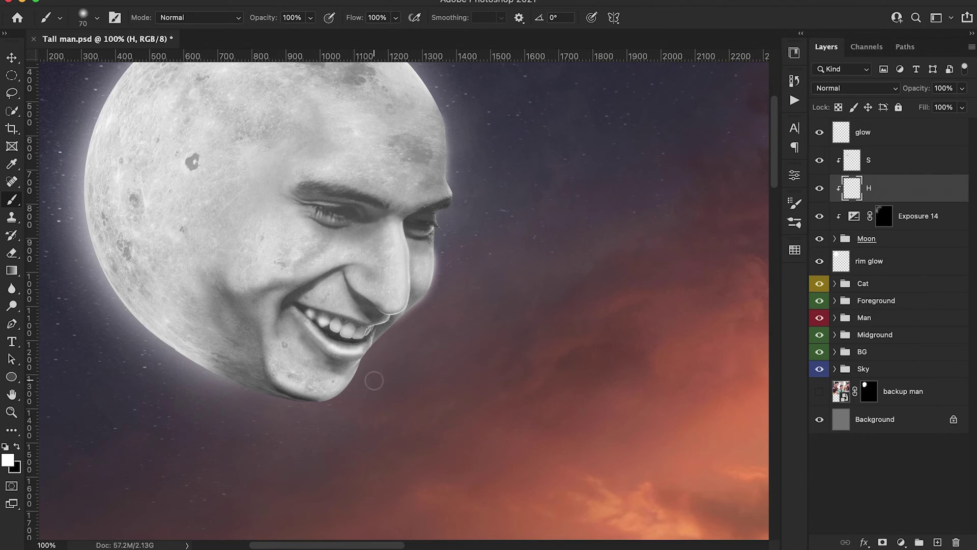
Step: Brush a white rim highlight around the moon's edge on layer H at 100% opacity, enlarging the brush to 150 px
{"action": "scroll", "coordinate": [371, 380], "scroll_direction": "left", "scroll_amount": 2}
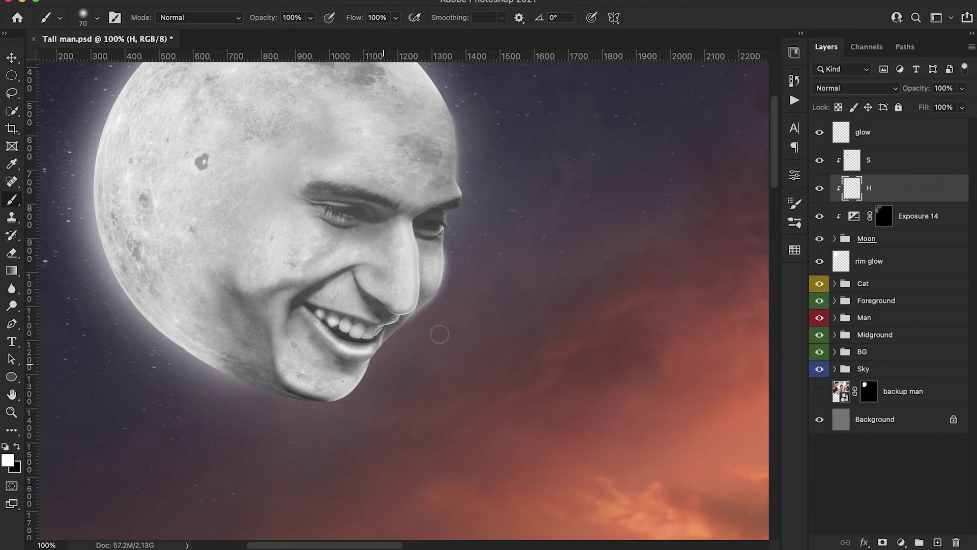
{"action": "scroll", "coordinate": [448, 275], "scroll_direction": "up", "scroll_amount": 5}
{"action": "key", "text": "bracketright"}
{"action": "key", "text": "bracketright"}
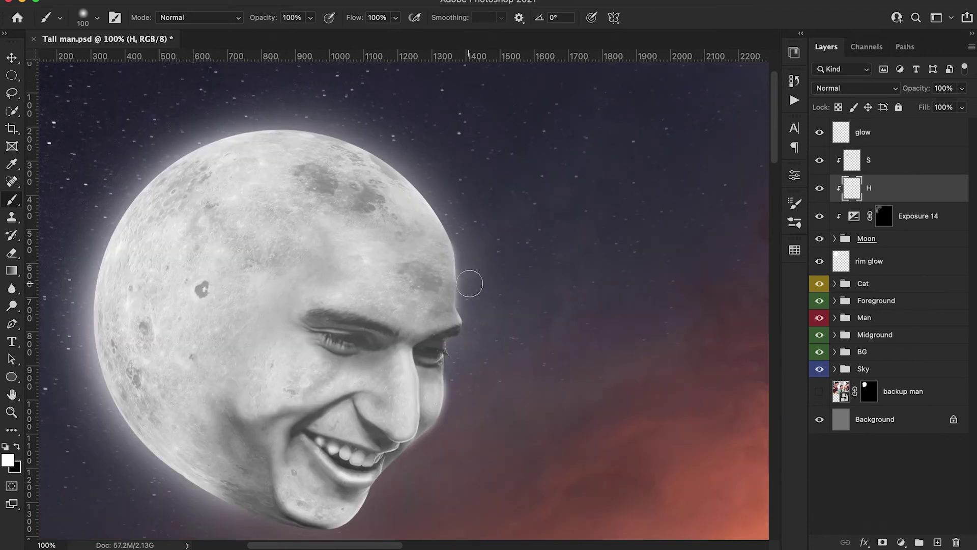
{"action": "scroll", "coordinate": [473, 280], "scroll_direction": "up", "scroll_amount": 5}
{"action": "key", "text": "bracketright"}
{"action": "key", "text": "bracketright"}
{"action": "key", "text": "bracketright"}
{"action": "scroll", "coordinate": [475, 328], "scroll_direction": "up", "scroll_amount": 3}
{"action": "scroll", "coordinate": [475, 327], "scroll_direction": "left", "scroll_amount": 2}
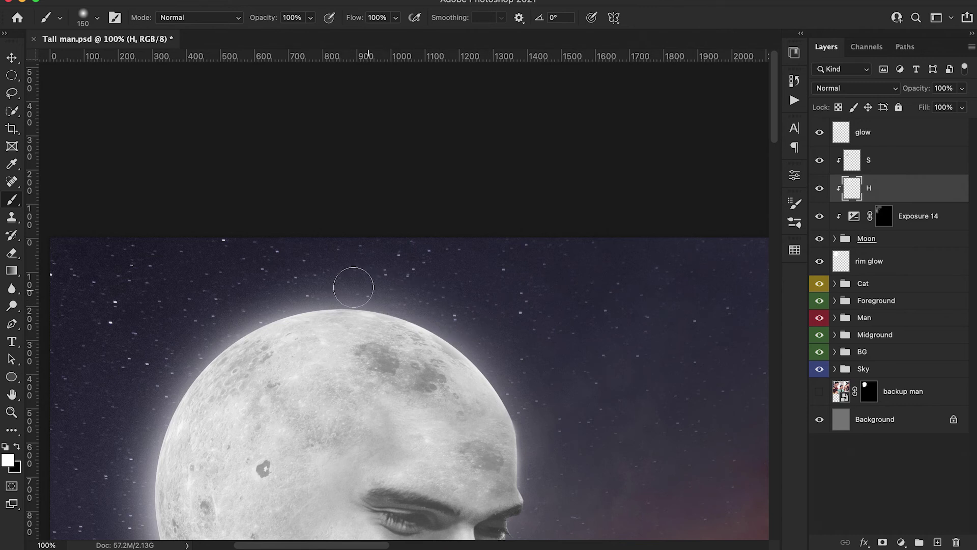
{"action": "scroll", "coordinate": [383, 205], "scroll_direction": "left", "scroll_amount": 6}
{"action": "scroll", "coordinate": [383, 205], "scroll_direction": "down", "scroll_amount": 4}
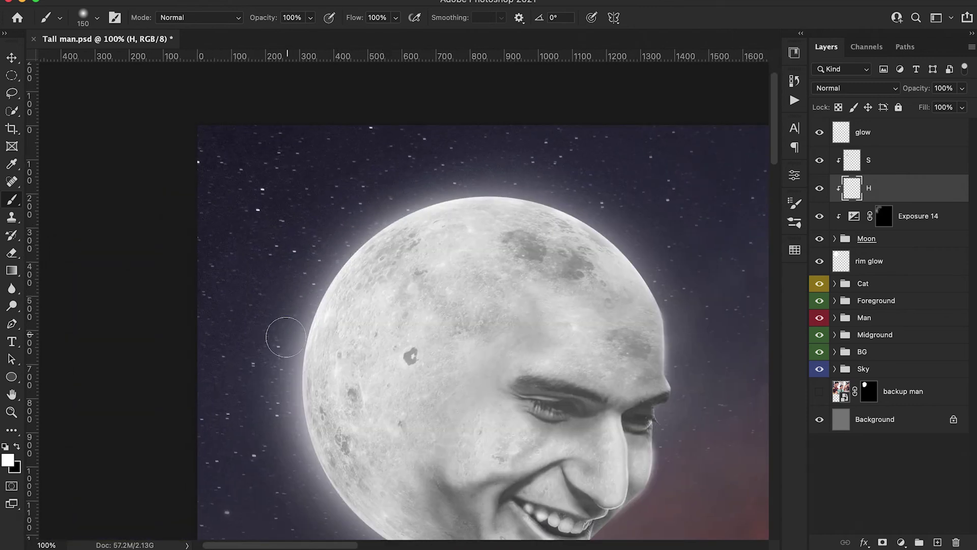
{"action": "scroll", "coordinate": [284, 334], "scroll_direction": "down", "scroll_amount": 3}
{"action": "scroll", "coordinate": [284, 334], "scroll_direction": "right", "scroll_amount": 1}
{"action": "scroll", "coordinate": [386, 522], "scroll_direction": "right", "scroll_amount": 4}
{"action": "scroll", "coordinate": [386, 522], "scroll_direction": "down", "scroll_amount": 1}
Step: Highlight the raised cheek beside the nose on layer H with a small white brush at 20% opacity
{"action": "key", "text": "2"}
{"action": "key", "text": "bracketleft"}
{"action": "key", "text": "bracketleft"}
{"action": "key", "text": "bracketleft"}
{"action": "key", "text": "bracketleft"}
{"action": "key", "text": "bracketleft"}
{"action": "key", "text": "bracketleft"}
{"action": "mouse_move", "coordinate": [409, 392]}
{"action": "left_mouse_down"}
{"action": "mouse_move", "coordinate": [362, 395]}
{"action": "mouse_move", "coordinate": [360, 369]}
{"action": "mouse_move", "coordinate": [366, 394]}
{"action": "mouse_move", "coordinate": [411, 389]}
{"action": "mouse_move", "coordinate": [382, 400]}
{"action": "mouse_move", "coordinate": [349, 377]}
{"action": "mouse_move", "coordinate": [409, 395]}
{"action": "mouse_move", "coordinate": [463, 378]}
{"action": "mouse_move", "coordinate": [443, 386]}
{"action": "left_mouse_up"}
{"action": "key", "text": "bracketright"}
{"action": "key", "text": "bracketleft"}
{"action": "key", "text": "bracketleft"}
{"action": "key", "text": "bracketleft"}
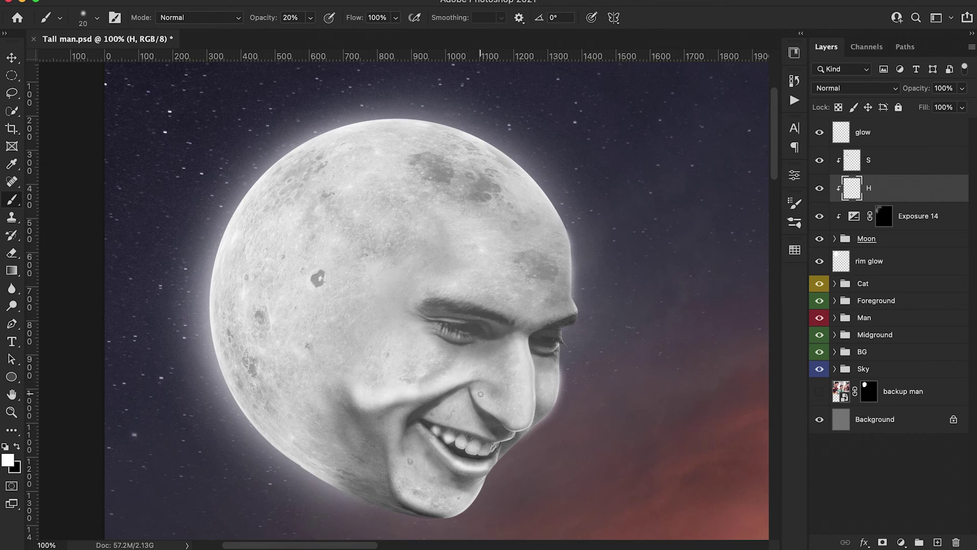
Step: Enlarge the white brush and add a soft highlight along the jaw and chin on layer H
{"action": "key", "text": "bracketright"}
{"action": "key", "text": "bracketright"}
{"action": "key", "text": "bracketright"}
{"action": "key", "text": "bracketright"}
{"action": "key", "text": "bracketright"}
{"action": "key", "text": "bracketright"}
{"action": "key", "text": "bracketright"}
{"action": "mouse_move", "coordinate": [398, 460]}
{"action": "left_mouse_down"}
{"action": "mouse_move", "coordinate": [404, 484]}
{"action": "mouse_move", "coordinate": [431, 502]}
{"action": "mouse_move", "coordinate": [442, 498]}
{"action": "left_mouse_up"}
{"action": "key", "text": "3"}
{"action": "mouse_move", "coordinate": [509, 298]}
{"action": "left_mouse_down"}
{"action": "mouse_move", "coordinate": [437, 281]}
{"action": "mouse_move", "coordinate": [321, 279]}
{"action": "left_mouse_up"}
{"action": "scroll", "coordinate": [433, 285], "scroll_direction": "right", "scroll_amount": 6}
{"action": "key", "text": "super+z"}
Step: Paint broad white highlights over the side of the moon face on layer H with a 150 px brush at 20% opacity
{"action": "key", "text": "bracketright"}
{"action": "key", "text": "bracketright"}
{"action": "key", "text": "bracketright"}
{"action": "key", "text": "bracketright"}
{"action": "key", "text": "bracketright"}
{"action": "key", "text": "bracketright"}
{"action": "key", "text": "2"}
{"action": "left_click_drag", "start_coordinate": [376, 252], "coordinate": [405, 277]}
{"action": "mouse_move", "coordinate": [247, 364]}
{"action": "left_mouse_down"}
{"action": "mouse_move", "coordinate": [225, 313]}
{"action": "mouse_move", "coordinate": [242, 350]}
{"action": "left_mouse_up"}
{"action": "mouse_move", "coordinate": [305, 254]}
{"action": "left_mouse_down"}
{"action": "mouse_move", "coordinate": [274, 269]}
{"action": "mouse_move", "coordinate": [222, 331]}
{"action": "left_mouse_up"}
Step: Compare the whole composite with the highlights on layer H hidden and shown
{"action": "key", "text": "super+minus"}
{"action": "key", "text": "super+minus"}
{"action": "key", "text": "super+minus"}
{"action": "key", "text": "super+minus"}
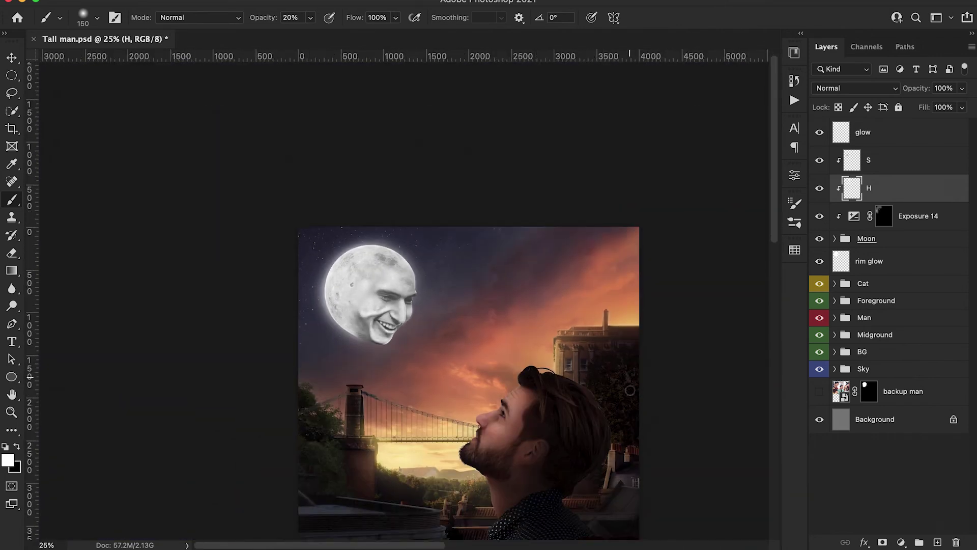
{"action": "scroll", "coordinate": [630, 390], "scroll_direction": "down", "scroll_amount": 4}
{"action": "scroll", "coordinate": [630, 390], "scroll_direction": "right", "scroll_amount": 3}
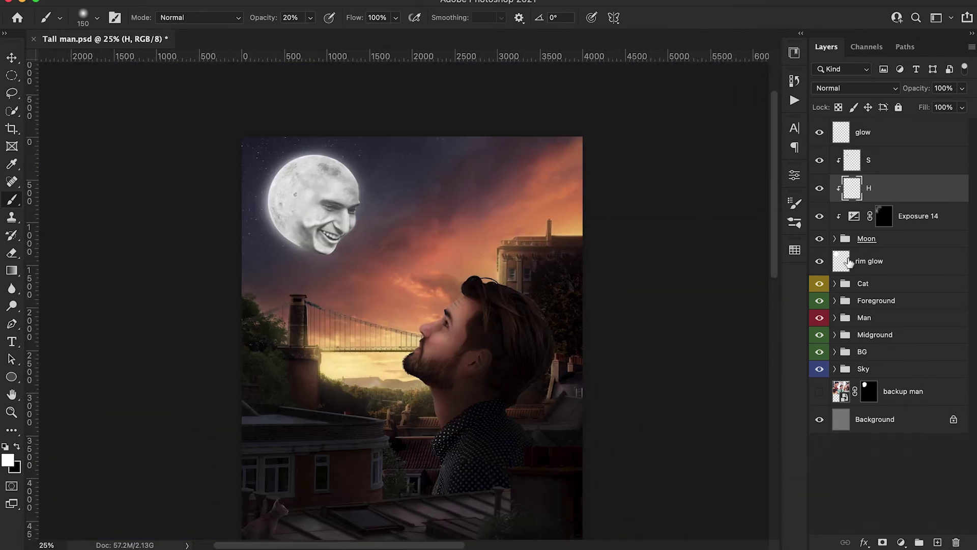
{"action": "left_click", "coordinate": [820, 189]}
{"action": "left_click", "coordinate": [820, 189]}
Step: Soften the highlights on layer H with a large, soft Eraser at 12% opacity
{"action": "key", "text": "e"}
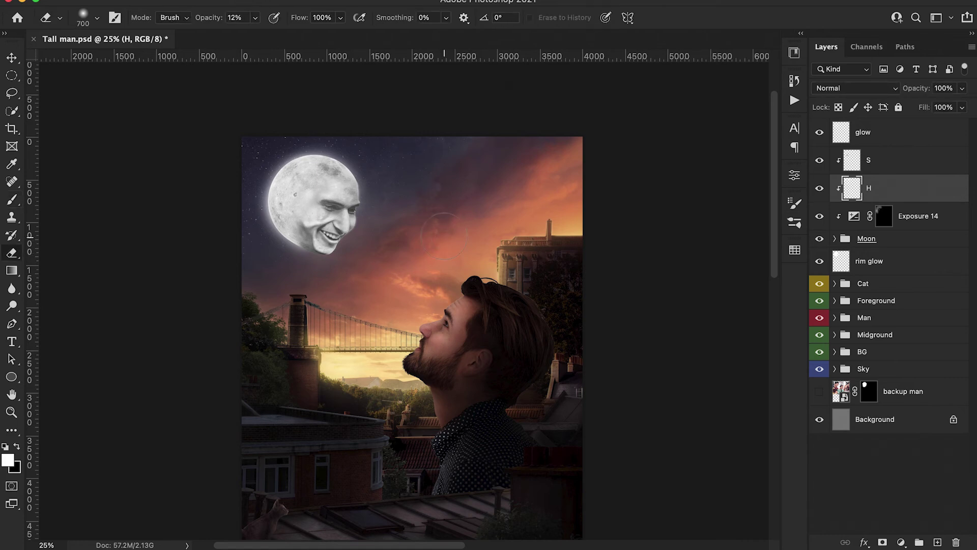
{"action": "key", "text": "bracketleft"}
{"action": "key", "text": "bracketleft"}
{"action": "key", "text": "bracketleft"}
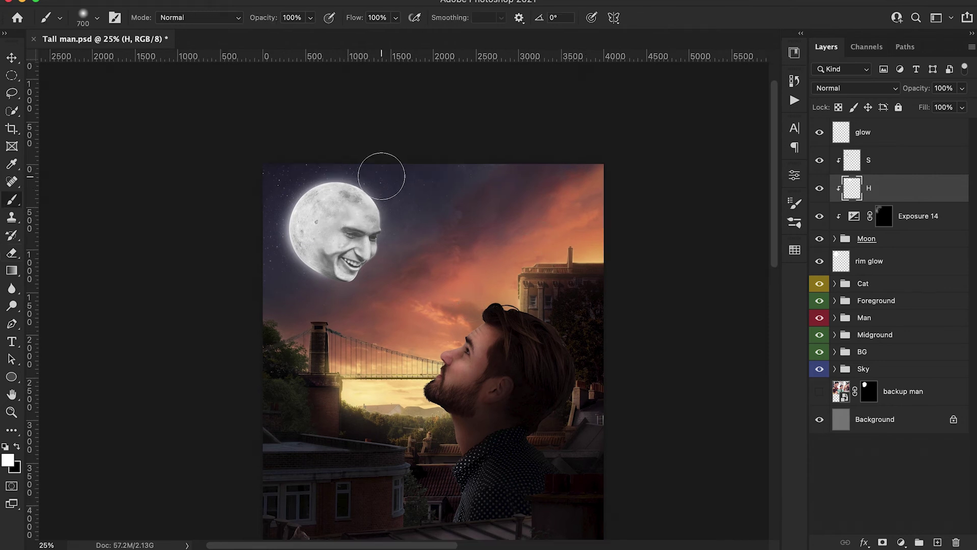
Step: Brighten the moon's upper and outer side on layer H with a 700 px white brush, lowering its opacity to 20%
{"action": "mouse_move", "coordinate": [382, 176]}
{"action": "left_mouse_down"}
{"action": "mouse_move", "coordinate": [299, 177]}
{"action": "mouse_move", "coordinate": [261, 239]}
{"action": "left_mouse_up"}
{"action": "key", "text": "1"}
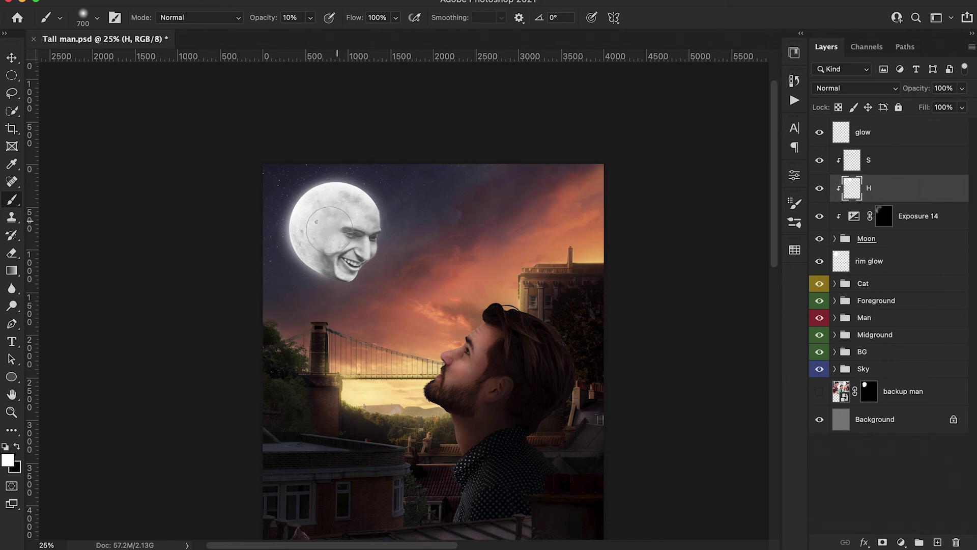
{"action": "key", "text": "2"}
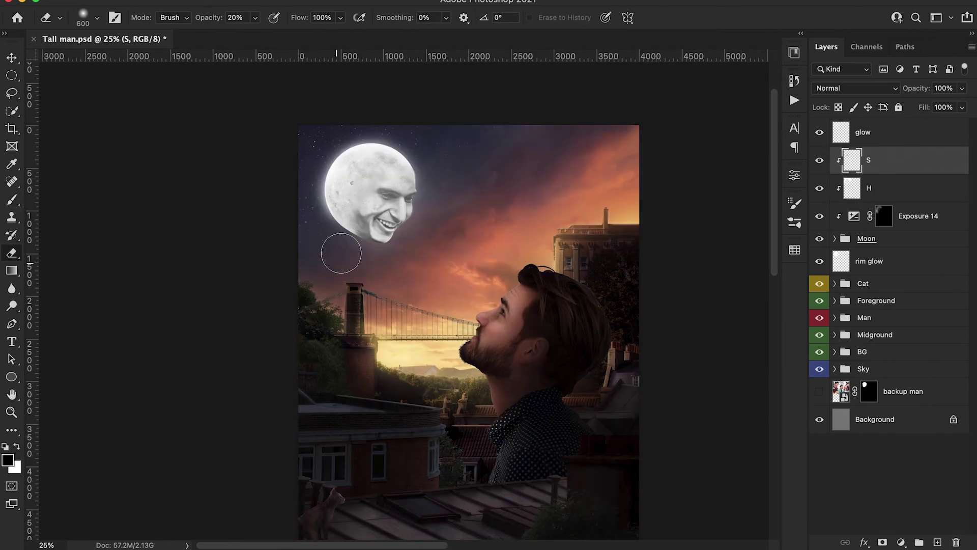
Step: Darken the underside of the moon and jaw on layer S with a black 400 px brush at 20% opacity
{"action": "key", "text": "b"}
{"action": "left_click", "coordinate": [348, 236]}
{"action": "key", "text": "bracketleft"}
{"action": "key", "text": "bracketleft"}
{"action": "key", "text": "bracketleft"}
{"action": "key", "text": "2"}
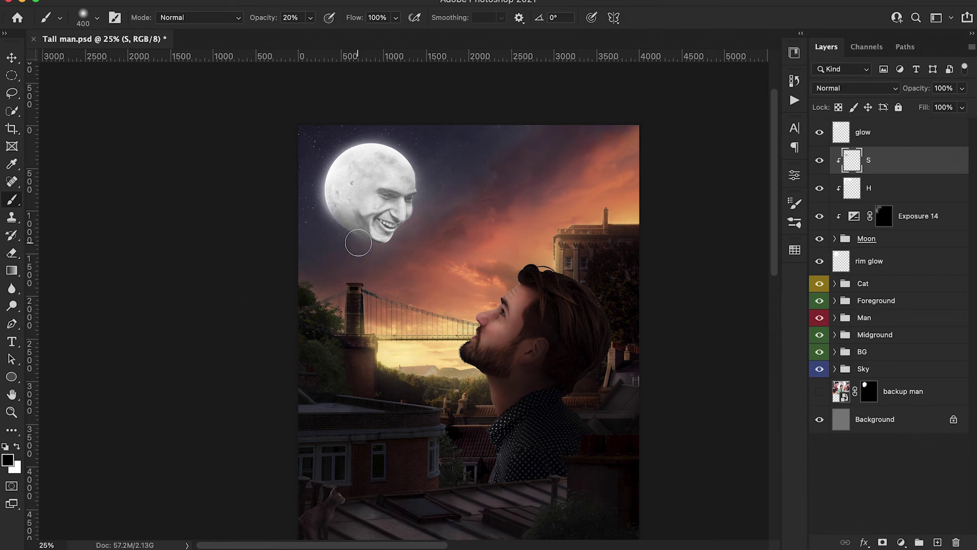
{"action": "left_click_drag", "start_coordinate": [348, 241], "coordinate": [400, 283]}
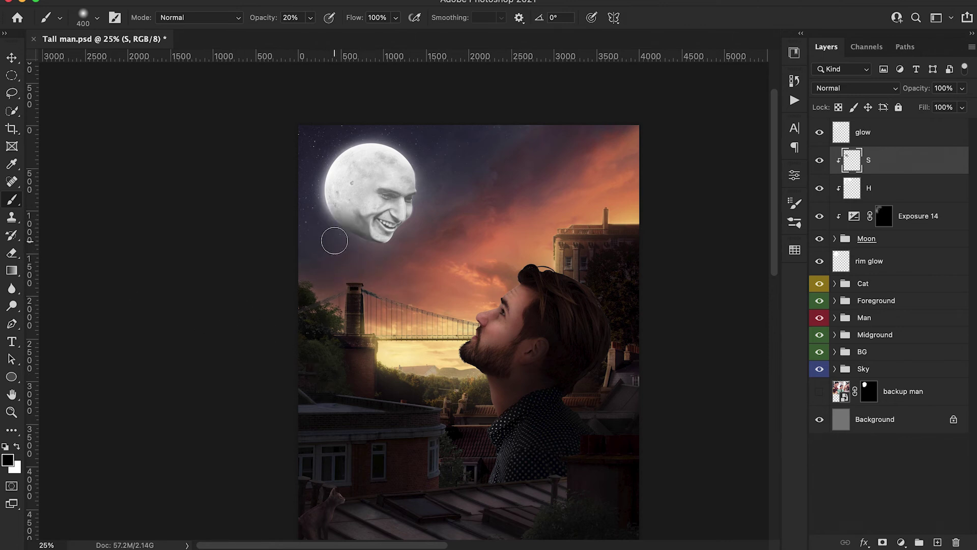
Step: Reduce the glow around the moon on the rim glow layer with the Eraser at 50% opacity
{"action": "key", "text": "e"}
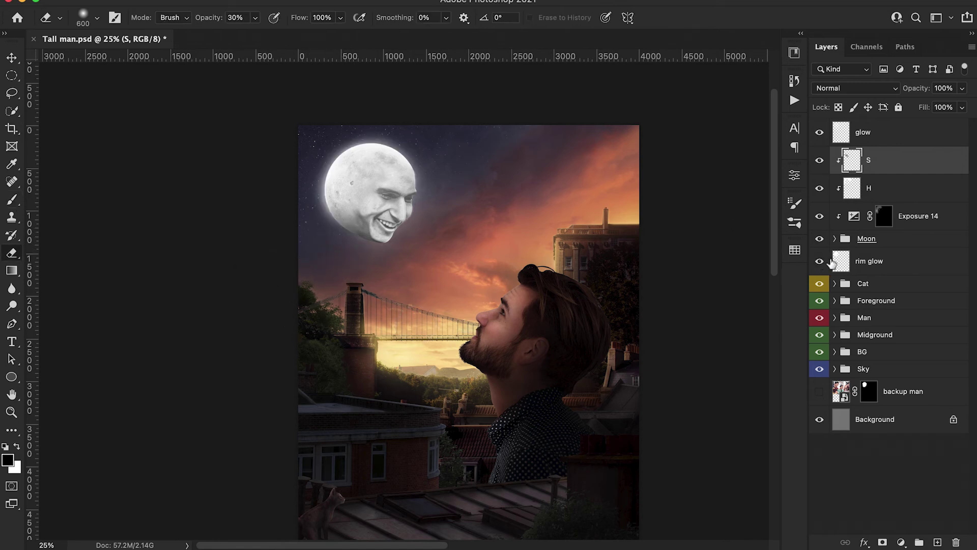
{"action": "left_click", "coordinate": [832, 262]}
{"action": "key", "text": "5"}
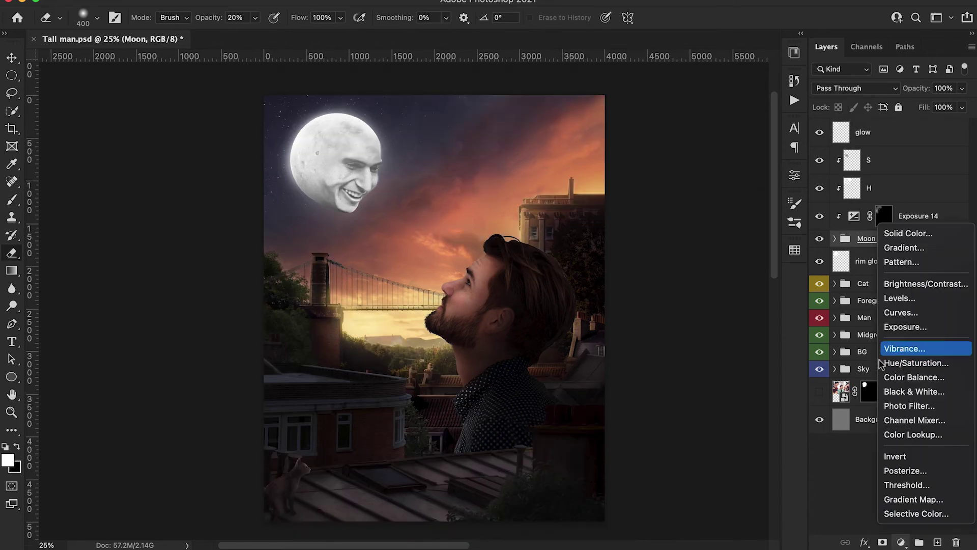
Step: Add a clipped Levels adjustment above Exposure 14 with input black 6, input white 209 and slightly darker midtones
{"action": "key", "text": "Escape"}
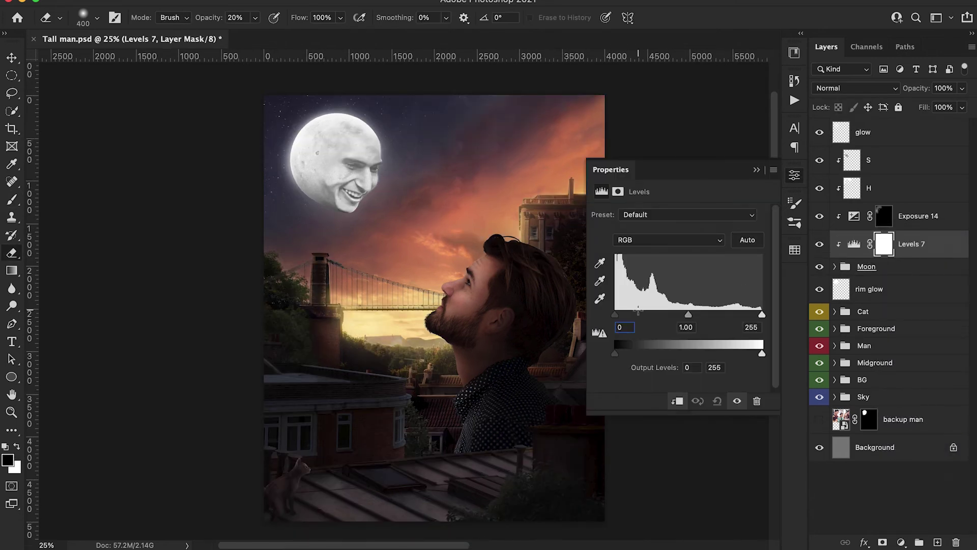
{"action": "left_click_drag", "start_coordinate": [615, 314], "coordinate": [625, 317]}
{"action": "left_click_drag", "start_coordinate": [762, 314], "coordinate": [747, 315]}
{"action": "left_click_drag", "start_coordinate": [905, 247], "coordinate": [904, 219]}
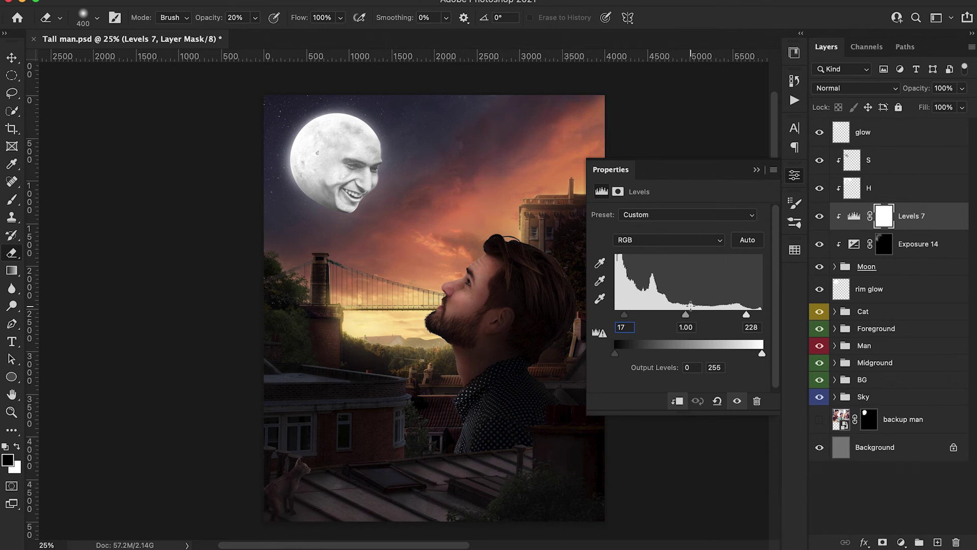
{"action": "left_click_drag", "start_coordinate": [746, 315], "coordinate": [734, 316]}
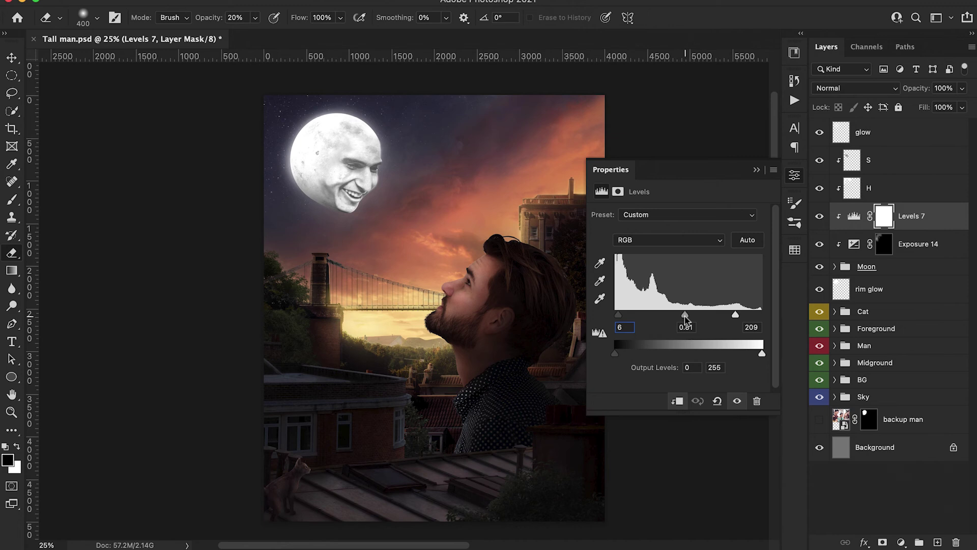
{"action": "left_click", "coordinate": [758, 169]}
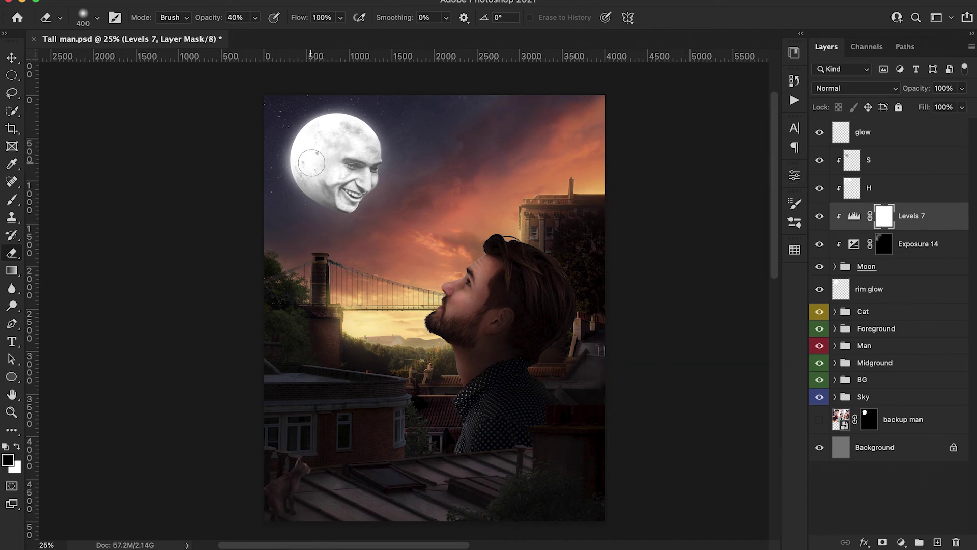
Step: Mask part of the Levels 7 effect with an 800 px black brush at 30% opacity and compare it off and on
{"action": "key", "text": "b"}
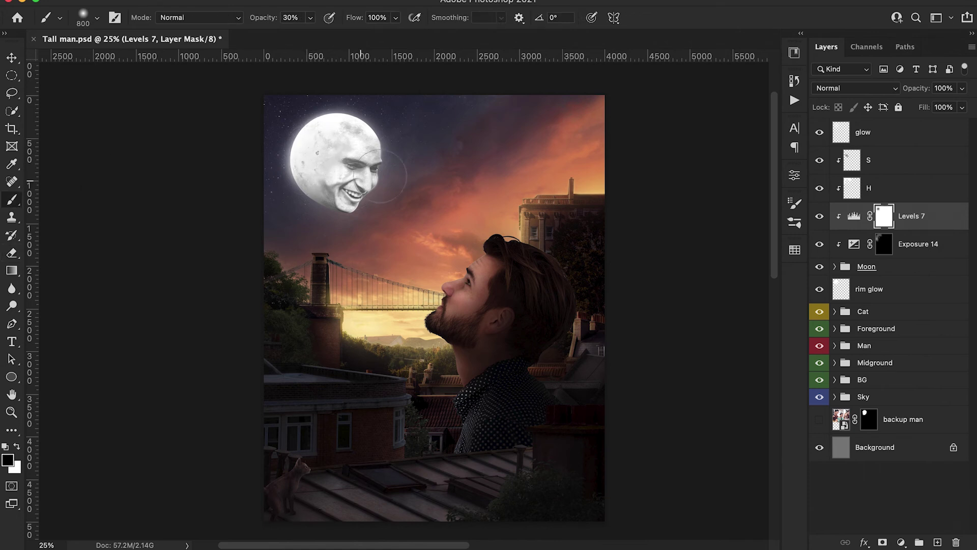
{"action": "left_click", "coordinate": [820, 217]}
{"action": "left_click", "coordinate": [820, 217]}
{"action": "left_click", "coordinate": [820, 217]}
{"action": "left_click", "coordinate": [820, 218]}
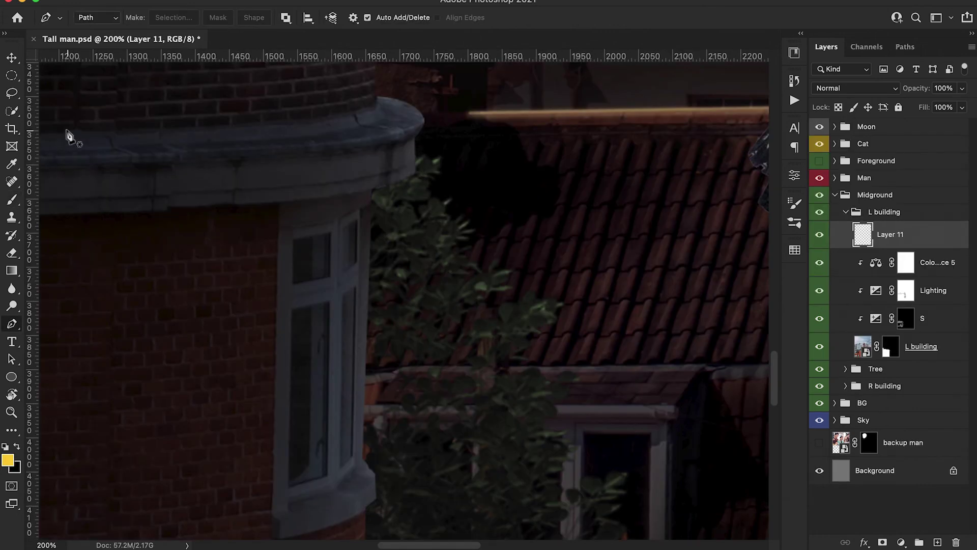
Step: Outline the narrow upper side pane of the bay window with the Polygonal Lasso on Layer 11
{"action": "left_click_drag", "start_coordinate": [12, 92], "coordinate": [59, 103]}
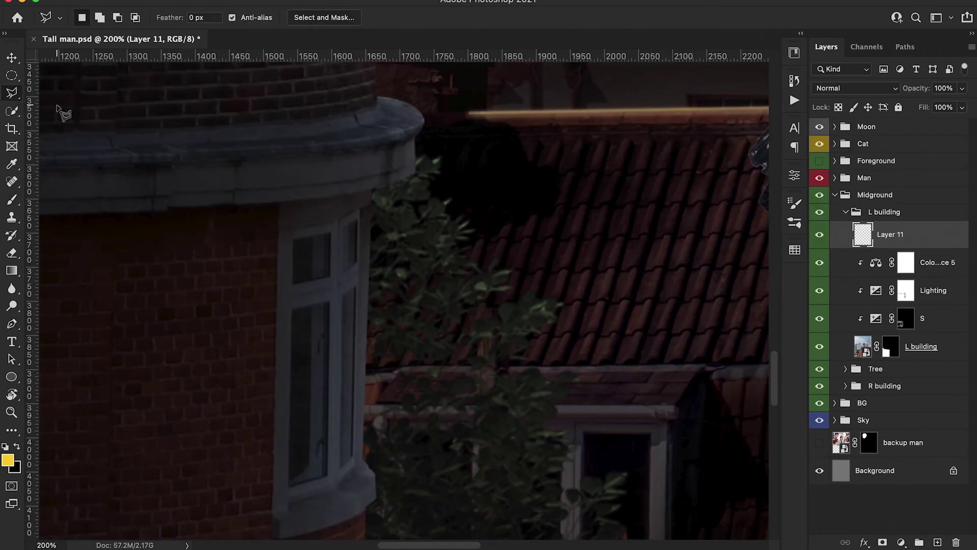
{"action": "left_click", "coordinate": [357, 221]}
{"action": "left_click", "coordinate": [358, 263]}
{"action": "left_click", "coordinate": [342, 273]}
{"action": "left_click", "coordinate": [343, 228]}
{"action": "left_click", "coordinate": [358, 221]}
Step: Set the foreground colour to yellow #fff43e and fill the selected window pane with it
{"action": "left_click", "coordinate": [8, 459]}
{"action": "left_click", "coordinate": [555, 62]}
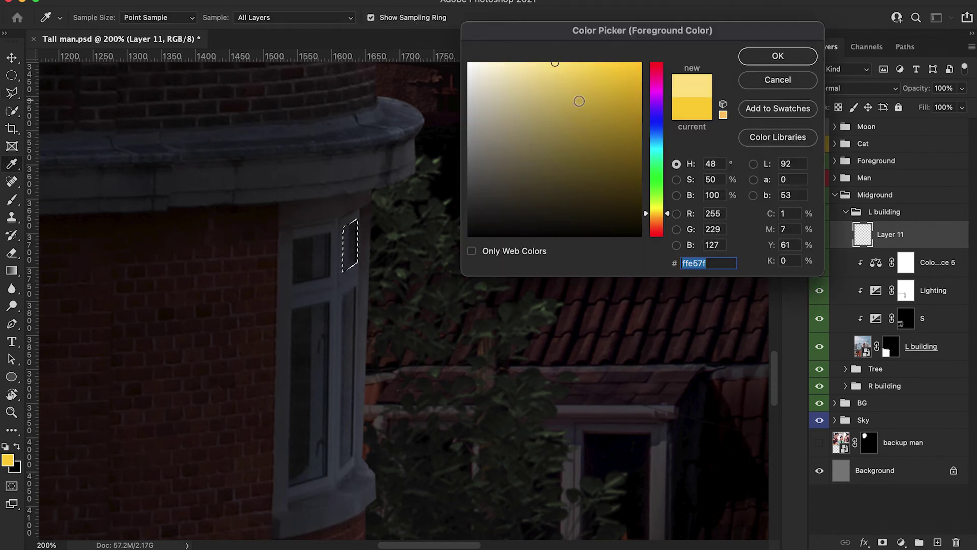
{"action": "left_click", "coordinate": [648, 209]}
{"action": "mouse_move", "coordinate": [591, 51]}
{"action": "left_mouse_down"}
{"action": "mouse_move", "coordinate": [589, 61]}
{"action": "mouse_move", "coordinate": [610, 53]}
{"action": "left_mouse_up"}
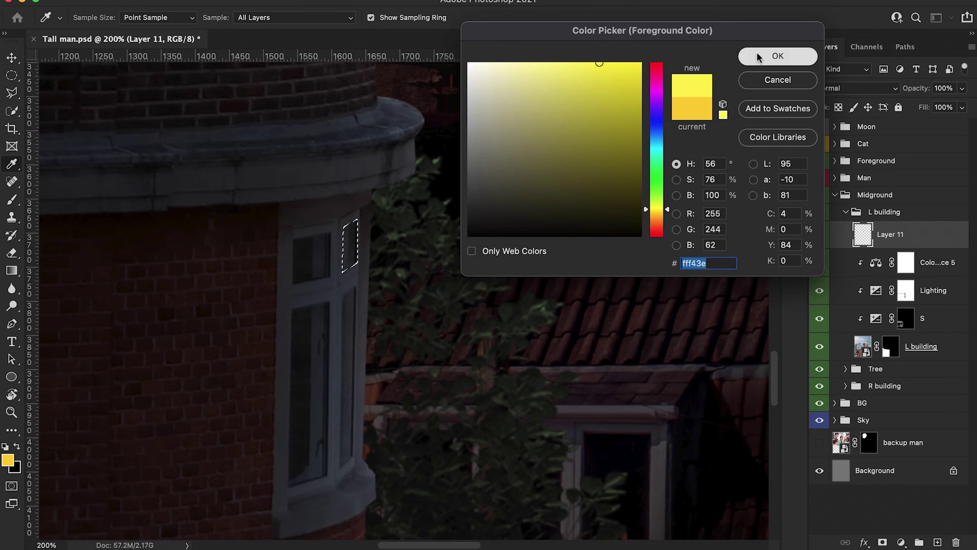
{"action": "left_click", "coordinate": [776, 55]}
{"action": "key", "text": "alt+BackSpace"}
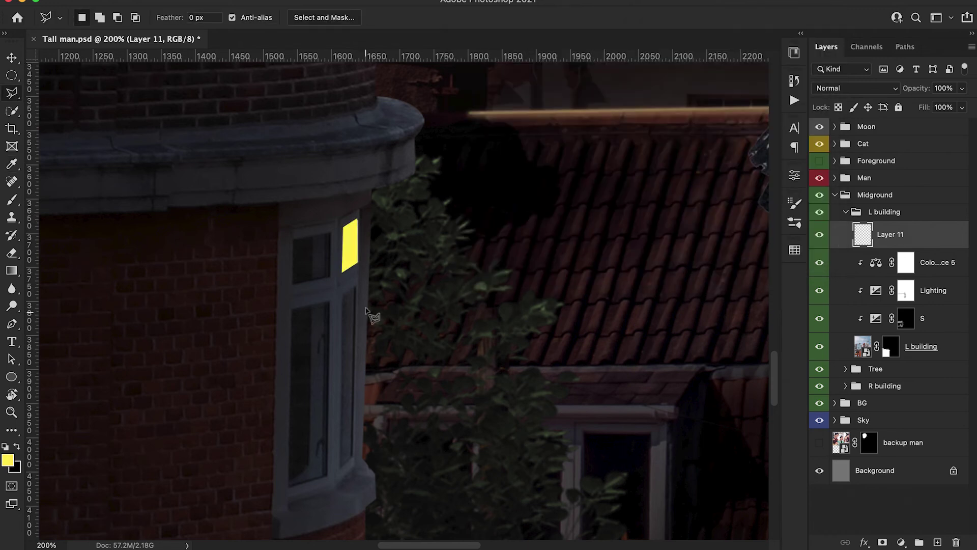
Step: Outline the bay window's narrow lower side pane with the Polygonal Lasso and fill it with yellow on Layer 11
{"action": "left_click", "coordinate": [357, 288]}
{"action": "left_click", "coordinate": [353, 457]}
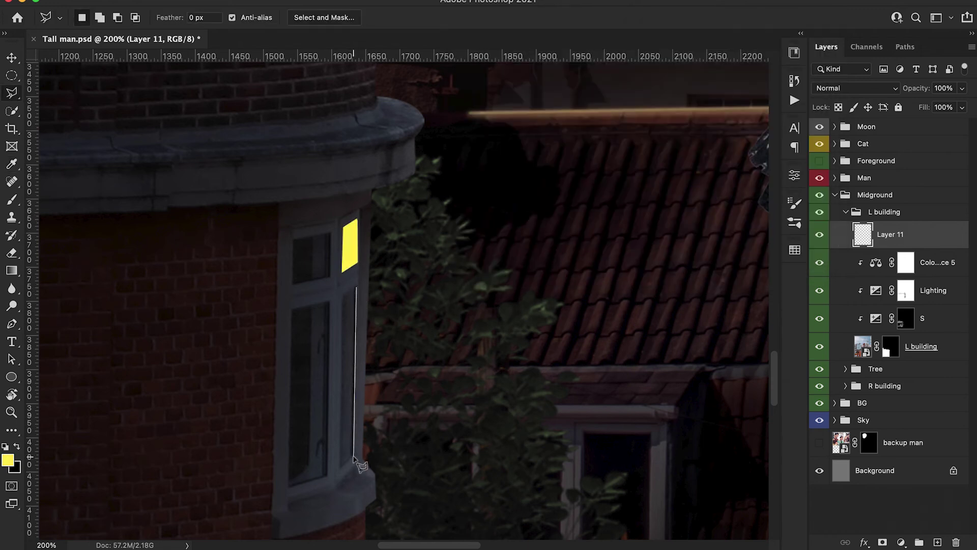
{"action": "left_click", "coordinate": [340, 469]}
{"action": "left_click", "coordinate": [341, 294]}
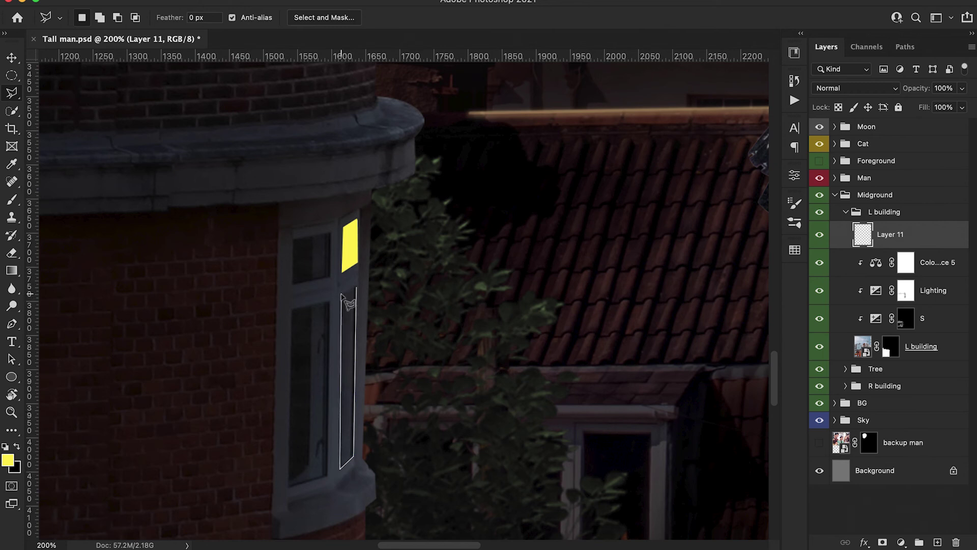
{"action": "left_click", "coordinate": [357, 288]}
{"action": "key", "text": "alt+BackSpace"}
Step: Outline the bay window's upper front pane with the Polygonal Lasso and fill it with the same yellow
{"action": "left_click", "coordinate": [332, 277]}
{"action": "left_click", "coordinate": [331, 233]}
{"action": "left_click", "coordinate": [293, 238]}
{"action": "left_click", "coordinate": [293, 284]}
{"action": "left_click", "coordinate": [331, 277]}
{"action": "key", "text": "alt+BackSpace"}
Step: Outline the bay window's tall lower front pane with the Polygonal Lasso and fill it with yellow
{"action": "left_click", "coordinate": [331, 301]}
{"action": "left_click", "coordinate": [328, 474]}
{"action": "left_click", "coordinate": [288, 487]}
{"action": "left_click", "coordinate": [290, 309]}
{"action": "left_click", "coordinate": [330, 302]}
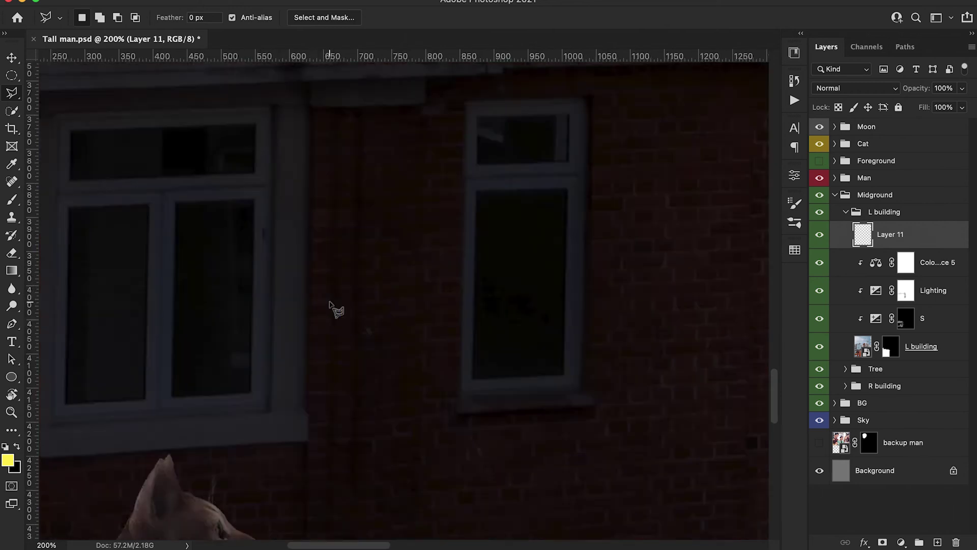
Step: Outline the panes of the single window in the brick wall and fill them with yellow
{"action": "left_click", "coordinate": [282, 505]}
{"action": "left_click", "coordinate": [188, 511]}
{"action": "left_click", "coordinate": [190, 321]}
{"action": "left_click", "coordinate": [284, 320]}
{"action": "key", "text": "alt+BackSpace"}
{"action": "left_click", "coordinate": [438, 295]}
{"action": "left_click", "coordinate": [533, 292]}
{"action": "left_click", "coordinate": [530, 480]}
Step: Outline the wide upper pane of the double window and fill it with yellow
{"action": "left_click", "coordinate": [182, 224]}
{"action": "left_click", "coordinate": [182, 273]}
{"action": "left_click", "coordinate": [370, 266]}
{"action": "key", "text": "alt+BackSpace"}
{"action": "left_click", "coordinate": [370, 269]}
{"action": "left_click", "coordinate": [180, 276]}
{"action": "left_click", "coordinate": [181, 223]}
{"action": "left_click", "coordinate": [371, 269]}
Step: Outline the lower panes of the double window and fill them with yellow
{"action": "left_click_drag", "start_coordinate": [369, 293], "coordinate": [487, 294]}
{"action": "left_click", "coordinate": [382, 294]}
{"action": "left_click", "coordinate": [378, 492]}
{"action": "left_click", "coordinate": [296, 499]}
{"action": "left_click", "coordinate": [300, 299]}
{"action": "left_click", "coordinate": [382, 294]}
{"action": "key", "text": "alt+BackSpace"}
Step: Outline the visible upper and lower panes of the window at the canvas edge, fill them with yellow and deselect
{"action": "left_click_drag", "start_coordinate": [416, 344], "coordinate": [637, 333]}
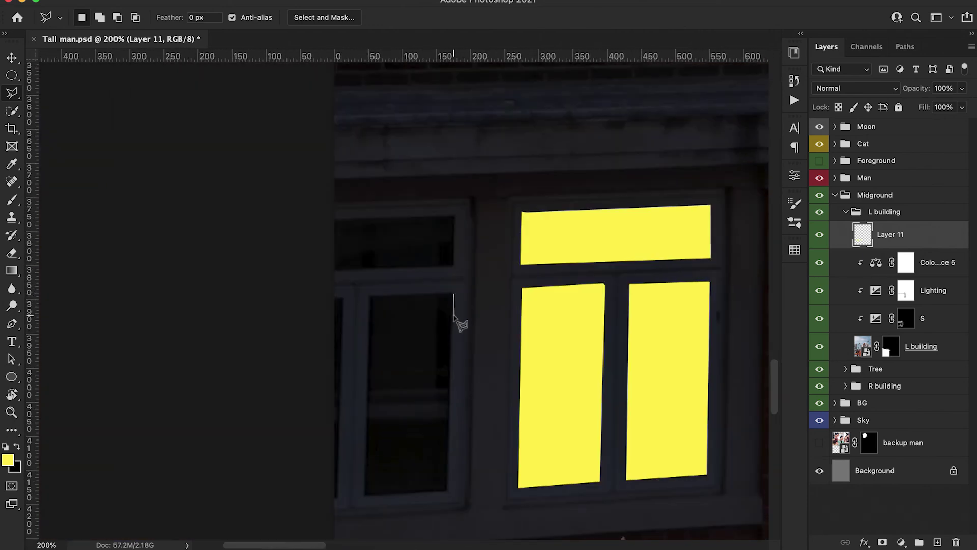
{"action": "left_click", "coordinate": [328, 271]}
{"action": "left_click", "coordinate": [456, 266]}
{"action": "key", "text": "alt+BackSpace"}
{"action": "key", "text": "super+d"}
{"action": "left_click", "coordinate": [344, 299]}
{"action": "left_click", "coordinate": [339, 498]}
{"action": "key", "text": "alt+BackSpace"}
Step: Add a saturated orange Solid Color fill layer above Layer 11 and set its blend mode to Linear Dodge (Add)
{"action": "key", "text": "super+minus"}
{"action": "key", "text": "super+minus"}
{"action": "key", "text": "super+minus"}
{"action": "left_click", "coordinate": [901, 542]}
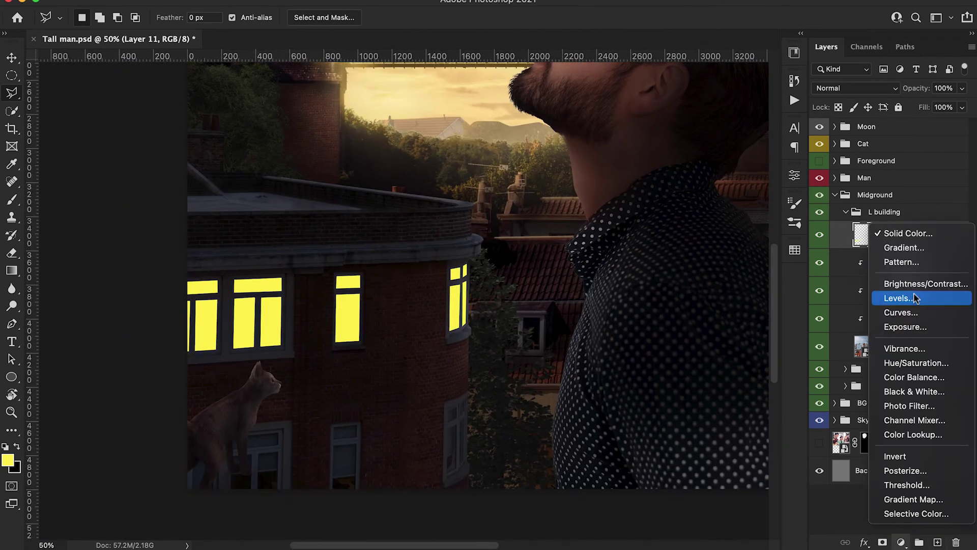
{"action": "left_click", "coordinate": [898, 298]}
{"action": "left_click_drag", "start_coordinate": [645, 212], "coordinate": [645, 225]}
{"action": "left_click", "coordinate": [630, 74]}
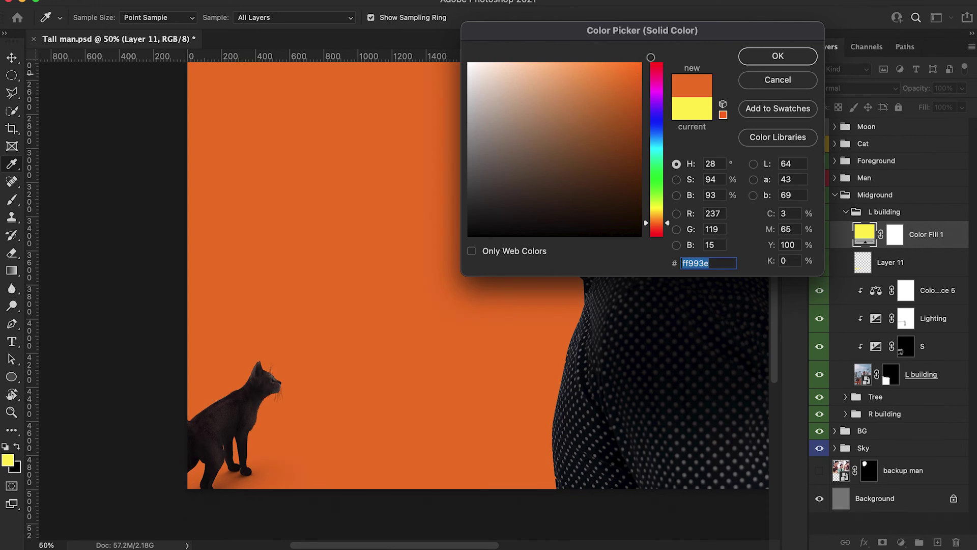
{"action": "left_click", "coordinate": [791, 57]}
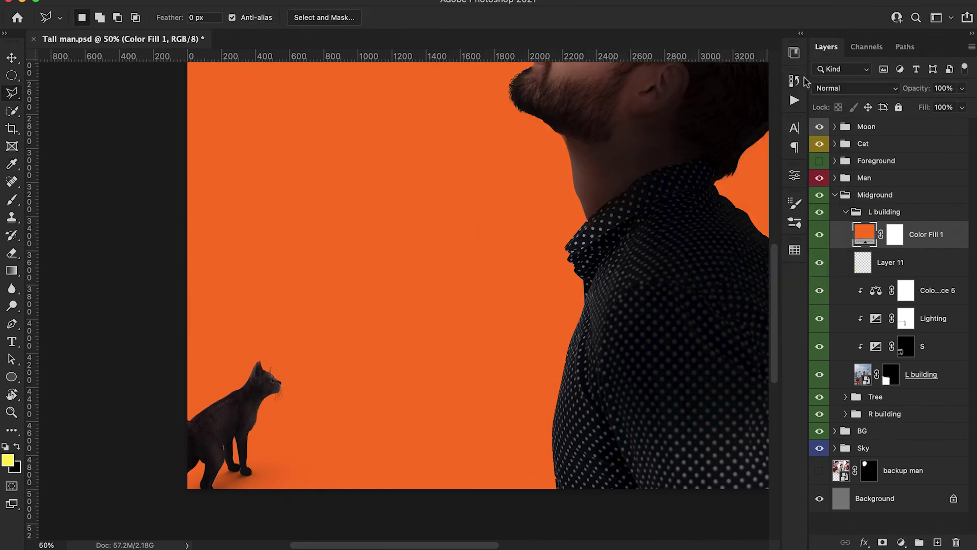
{"action": "left_click", "coordinate": [839, 89]}
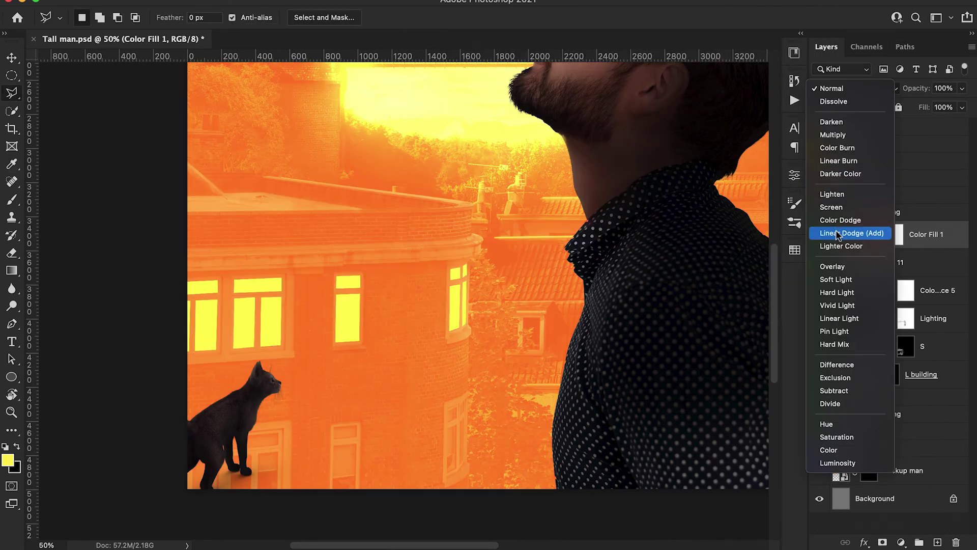
{"action": "left_click", "coordinate": [837, 233]}
Step: Invert the Color Fill 1 mask and paint an orange glow around the lit windows with a 175 px white brush at 10% opacity
{"action": "left_click", "coordinate": [894, 236]}
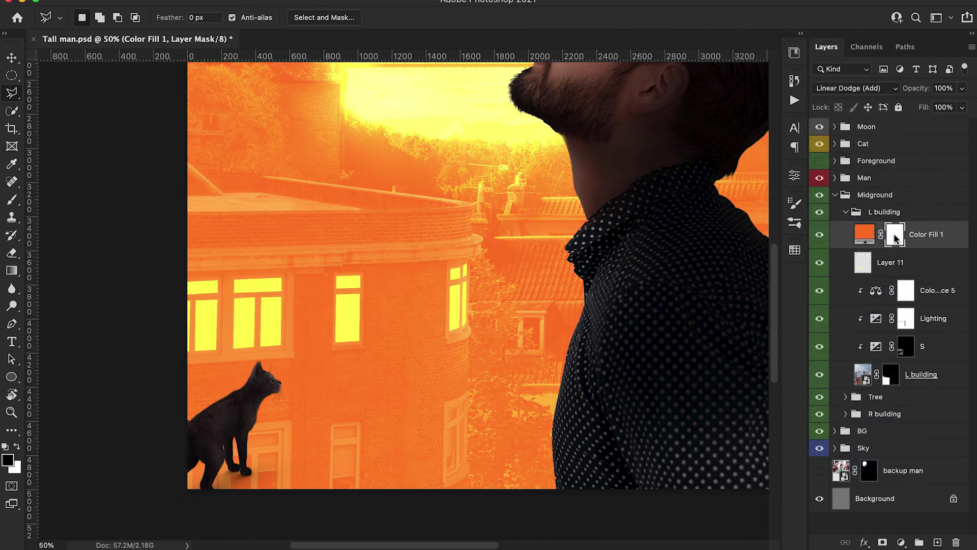
{"action": "key", "text": "ctrl+i"}
{"action": "key", "text": "b"}
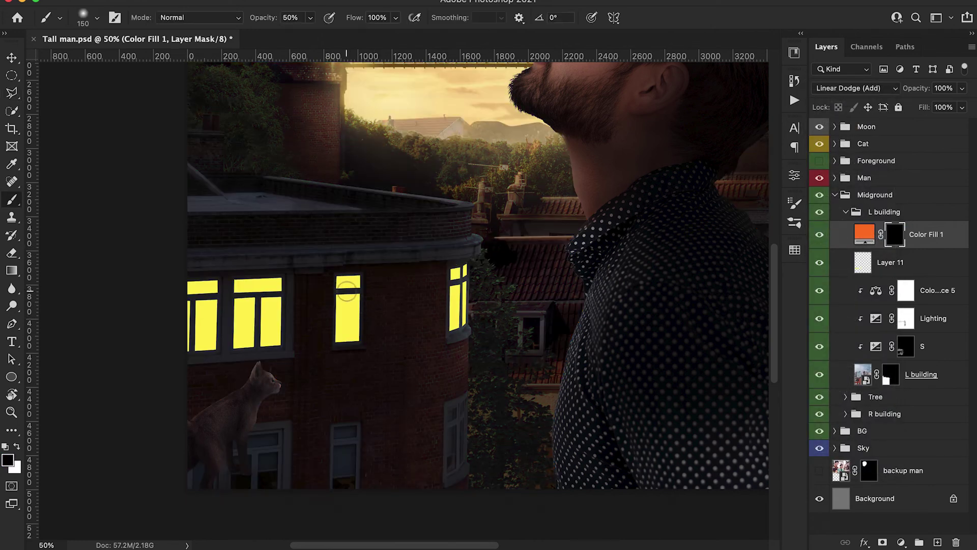
{"action": "key", "text": "x"}
{"action": "key", "text": "1"}
{"action": "key", "text": "bracketleft"}
{"action": "key", "text": "bracketleft"}
{"action": "key", "text": "bracketleft"}
{"action": "key", "text": "bracketleft"}
{"action": "mouse_move", "coordinate": [351, 334]}
{"action": "left_mouse_down"}
{"action": "mouse_move", "coordinate": [358, 282]}
{"action": "mouse_move", "coordinate": [338, 280]}
{"action": "mouse_move", "coordinate": [354, 331]}
{"action": "mouse_move", "coordinate": [338, 342]}
{"action": "mouse_move", "coordinate": [348, 283]}
{"action": "left_mouse_up"}
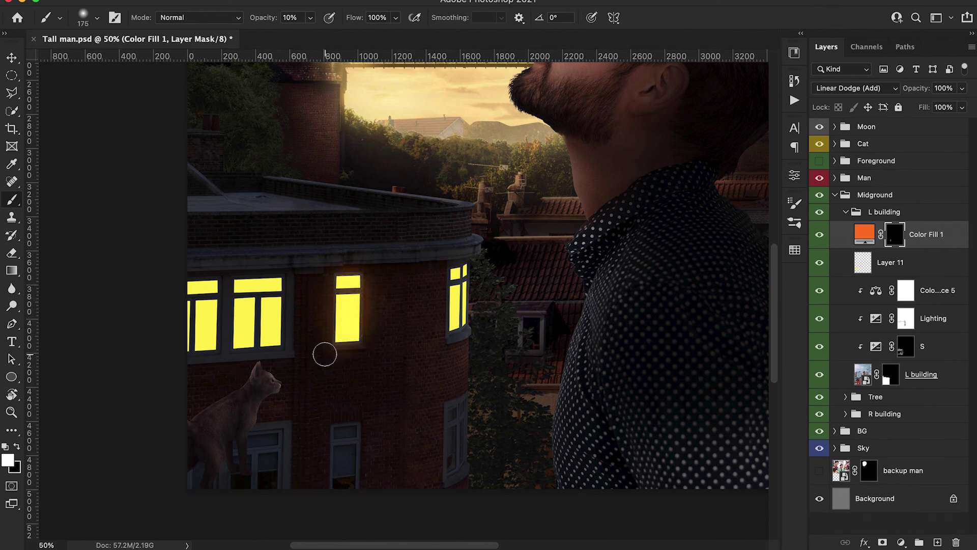
{"action": "mouse_move", "coordinate": [282, 283]}
{"action": "left_mouse_down"}
{"action": "mouse_move", "coordinate": [272, 350]}
{"action": "mouse_move", "coordinate": [235, 287]}
{"action": "mouse_move", "coordinate": [258, 346]}
{"action": "mouse_move", "coordinate": [221, 286]}
{"action": "mouse_move", "coordinate": [195, 314]}
{"action": "mouse_move", "coordinate": [256, 351]}
{"action": "left_mouse_up"}
{"action": "mouse_move", "coordinate": [456, 278]}
{"action": "left_mouse_down"}
{"action": "mouse_move", "coordinate": [469, 300]}
{"action": "mouse_move", "coordinate": [449, 319]}
{"action": "mouse_move", "coordinate": [468, 288]}
{"action": "left_mouse_up"}
{"action": "mouse_move", "coordinate": [335, 285]}
{"action": "left_mouse_down"}
{"action": "mouse_move", "coordinate": [340, 317]}
{"action": "mouse_move", "coordinate": [361, 299]}
{"action": "left_mouse_up"}
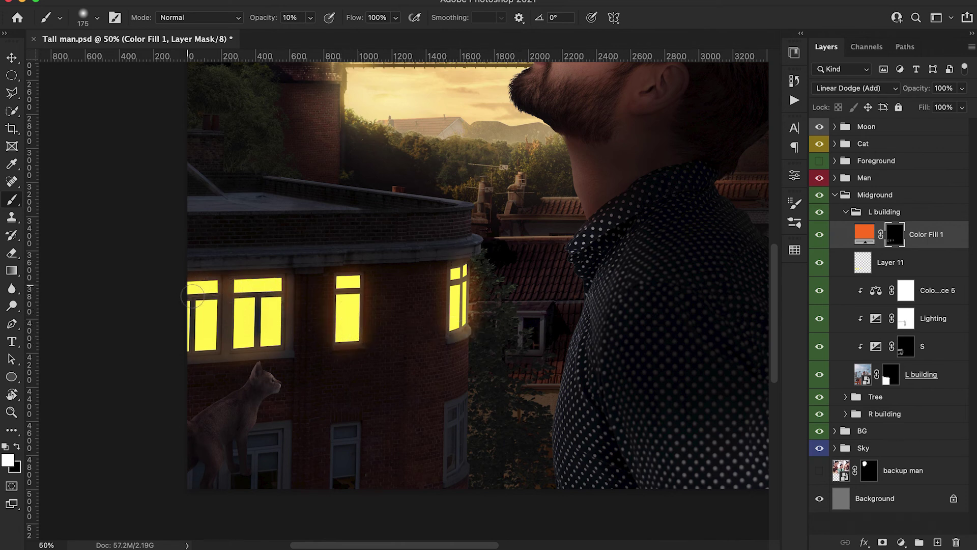
Step: Add an orange #ff993e Solid Color fill layer directly above Layer 11 and clip it to the window panes
{"action": "left_click", "coordinate": [902, 269]}
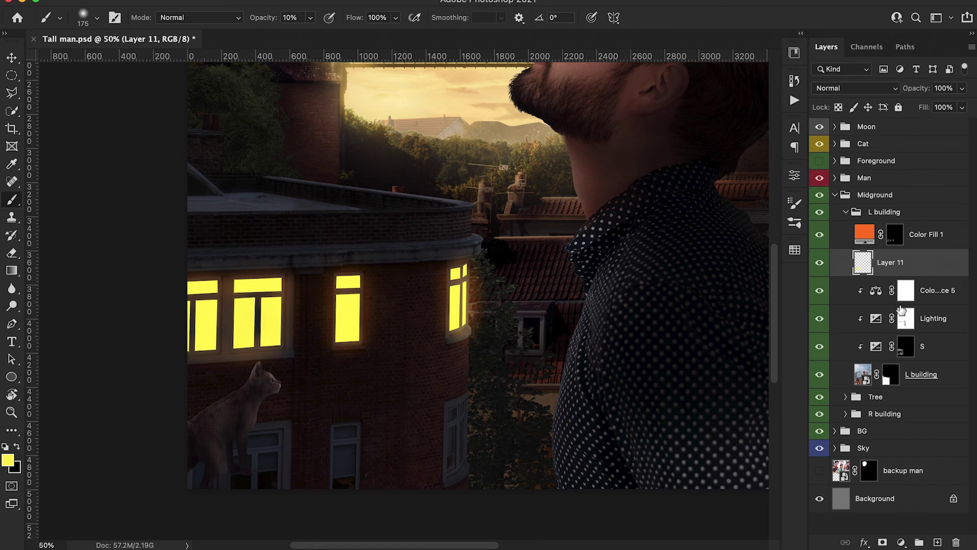
{"action": "left_click", "coordinate": [901, 543]}
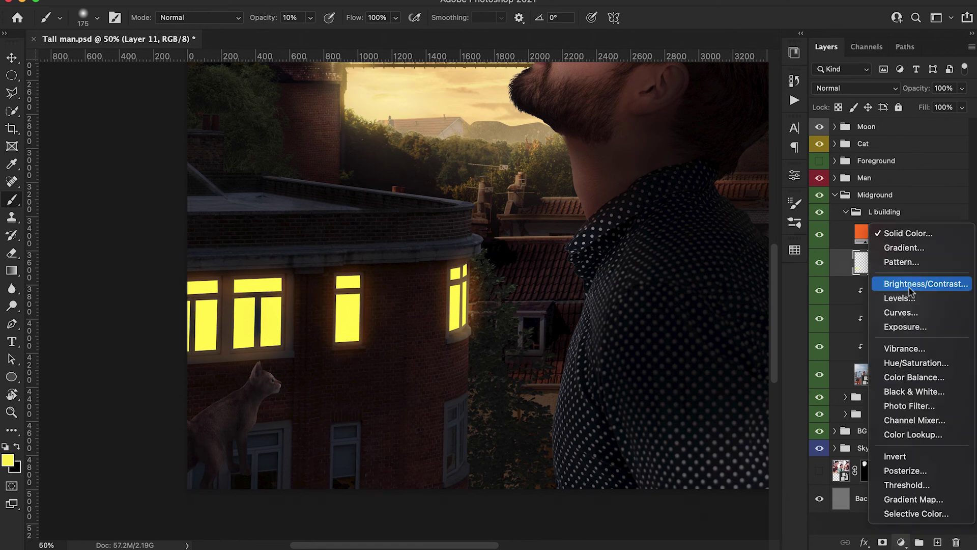
{"action": "left_click", "coordinate": [886, 163]}
{"action": "left_click_drag", "start_coordinate": [658, 208], "coordinate": [645, 225]}
{"action": "left_click", "coordinate": [777, 57]}
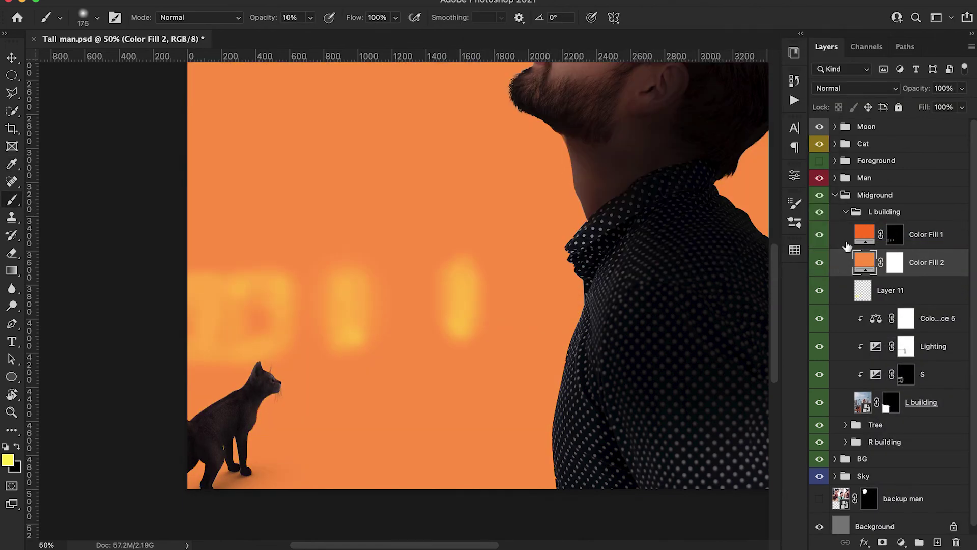
{"action": "left_click", "coordinate": [863, 277], "text": "alt"}
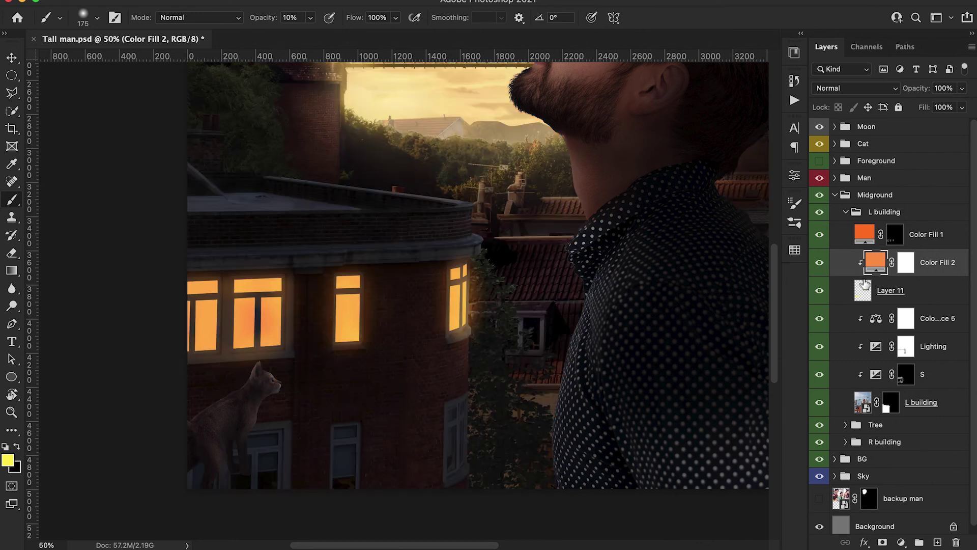
Step: Set the clipped Color Fill 2 layer to Linear Burn and change its colour to #ff7800
{"action": "left_click", "coordinate": [849, 90]}
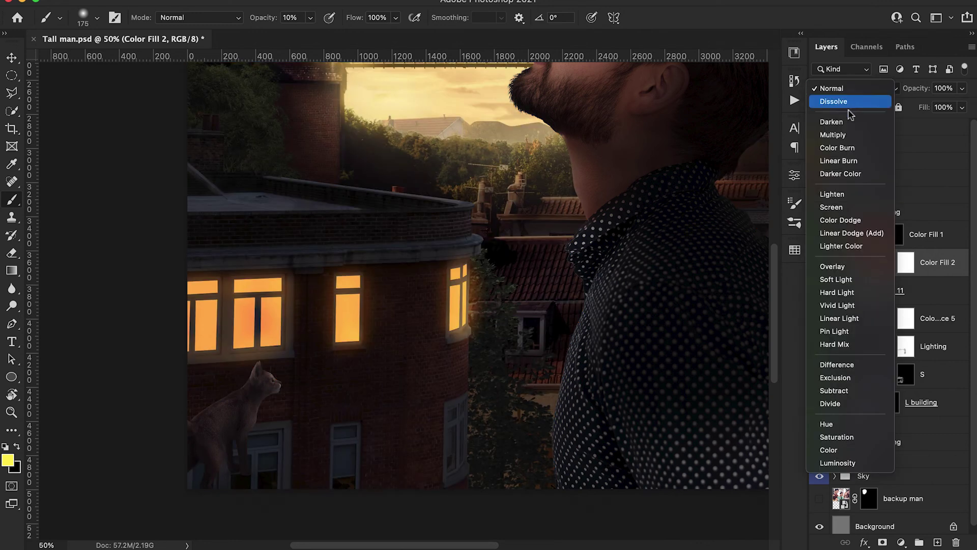
{"action": "left_click", "coordinate": [843, 161]}
{"action": "double_click", "coordinate": [876, 262]}
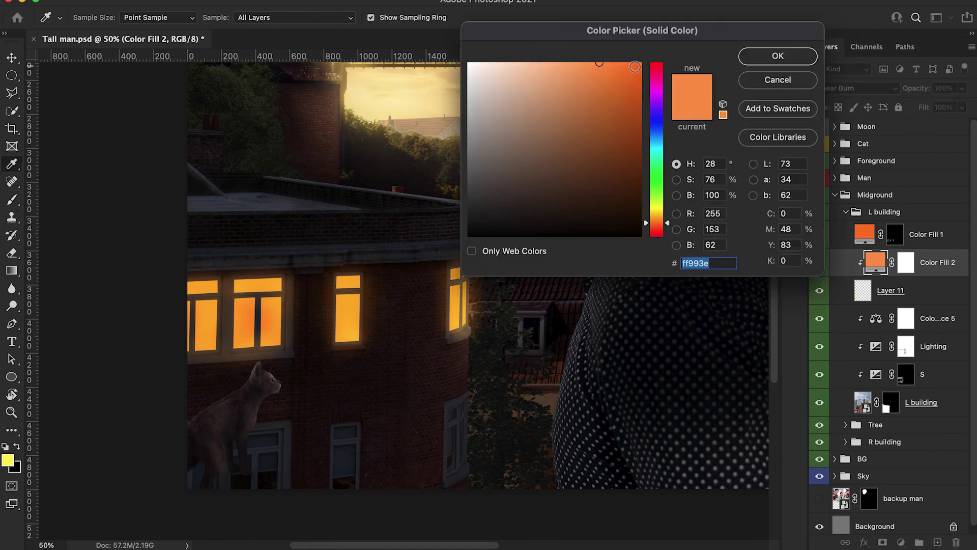
{"action": "left_click_drag", "start_coordinate": [599, 62], "coordinate": [640, 63]}
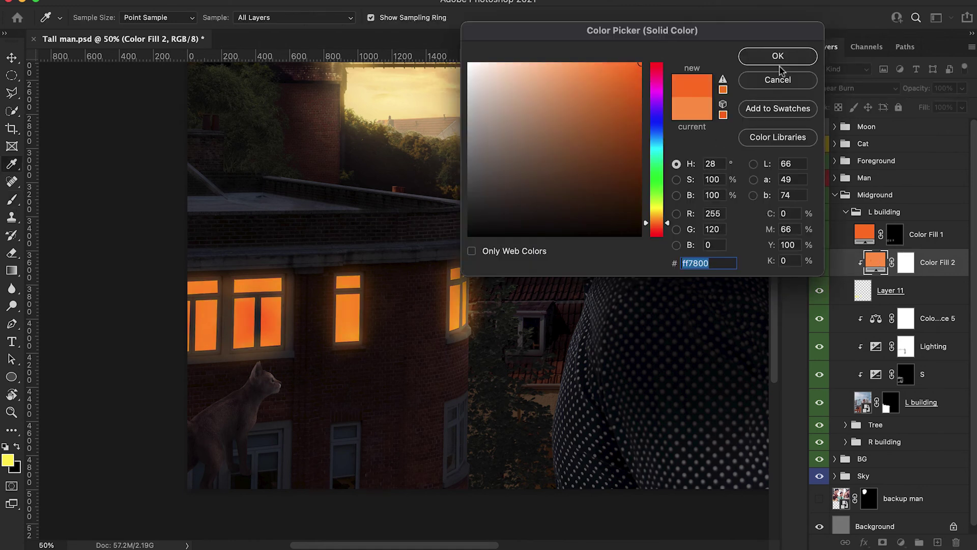
{"action": "left_click", "coordinate": [779, 58]}
Step: Invert the Color Fill 2 mask and shade the single window's pane edges orange with a 90 px white brush at 30% opacity
{"action": "left_click", "coordinate": [905, 269]}
{"action": "key", "text": "ctrl+i"}
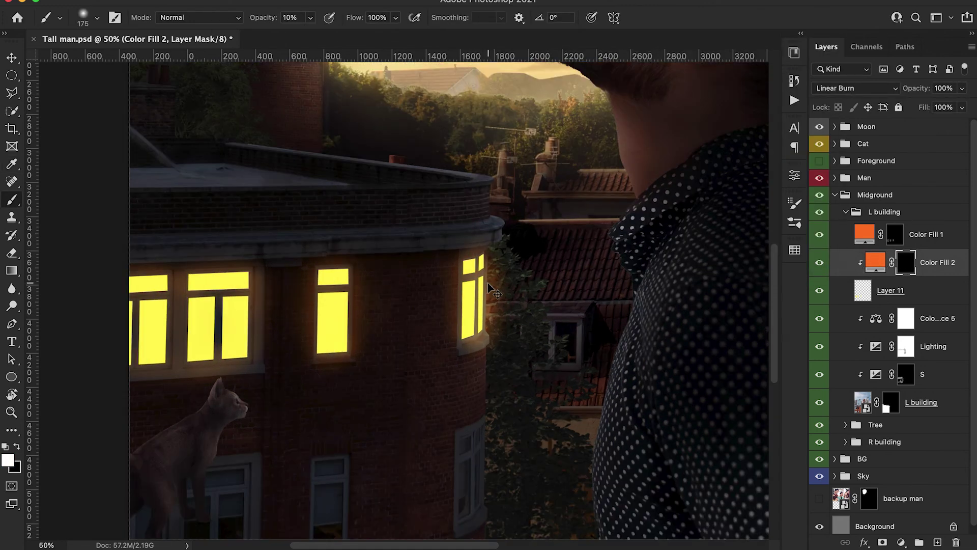
{"action": "key", "text": "super+plus"}
{"action": "key", "text": "super+plus"}
{"action": "scroll", "coordinate": [489, 283], "scroll_direction": "left", "scroll_amount": 3}
{"action": "key", "text": "bracketleft"}
{"action": "key", "text": "bracketleft"}
{"action": "key", "text": "bracketleft"}
{"action": "key", "text": "bracketleft"}
{"action": "key", "text": "3"}
{"action": "left_click_drag", "start_coordinate": [314, 204], "coordinate": [306, 455]}
{"action": "mouse_move", "coordinate": [226, 456]}
{"action": "left_mouse_down"}
{"action": "mouse_move", "coordinate": [292, 273]}
{"action": "mouse_move", "coordinate": [301, 458]}
{"action": "left_mouse_up"}
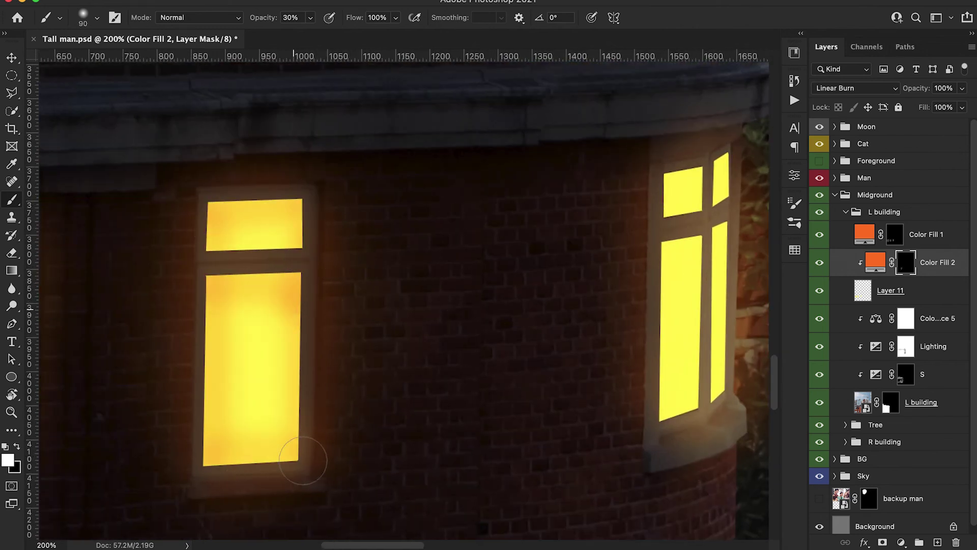
Step: Shade the double window's pane edges orange on the Color Fill 2 mask with a smaller white brush, finishing at 10% opacity
{"action": "key", "text": "super+minus"}
{"action": "key", "text": "super+minus"}
{"action": "key", "text": "super+plus"}
{"action": "key", "text": "bracketright"}
{"action": "key", "text": "bracketright"}
{"action": "key", "text": "bracketright"}
{"action": "scroll", "coordinate": [102, 247], "scroll_direction": "left", "scroll_amount": 5}
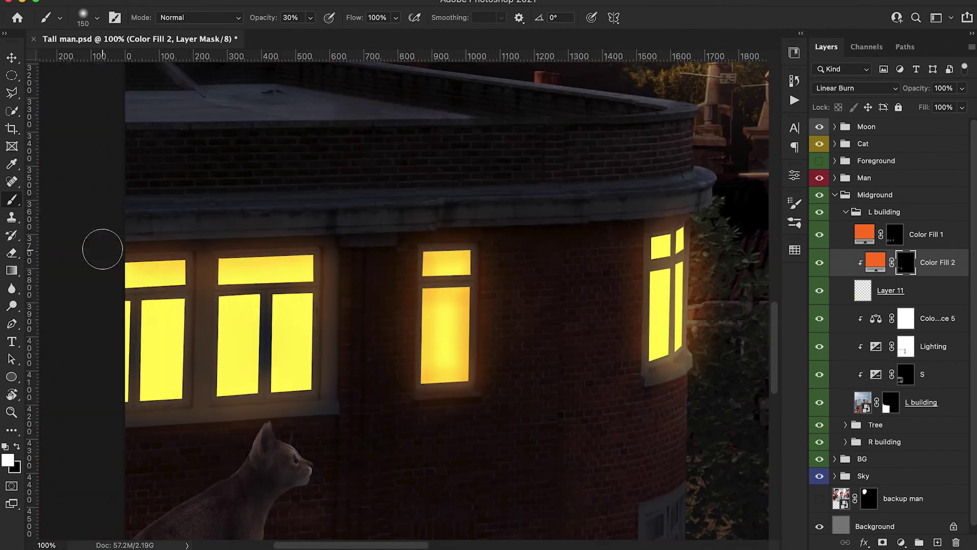
{"action": "left_click_drag", "start_coordinate": [323, 297], "coordinate": [317, 381]}
{"action": "key", "text": "super+z"}
{"action": "key", "text": "bracketleft"}
{"action": "key", "text": "bracketleft"}
{"action": "left_click_drag", "start_coordinate": [327, 276], "coordinate": [330, 383]}
{"action": "key", "text": "1"}
{"action": "left_click_drag", "start_coordinate": [277, 299], "coordinate": [273, 382]}
Step: Soften the orange shading in the single window with a 90 px Eraser at 20% opacity
{"action": "key", "text": "e"}
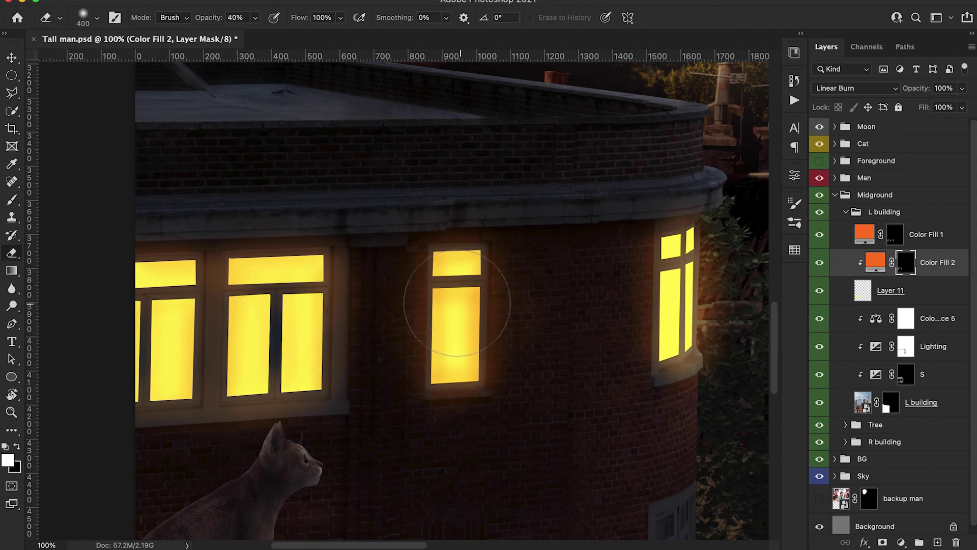
{"action": "scroll", "coordinate": [443, 372], "scroll_direction": "right", "scroll_amount": 5}
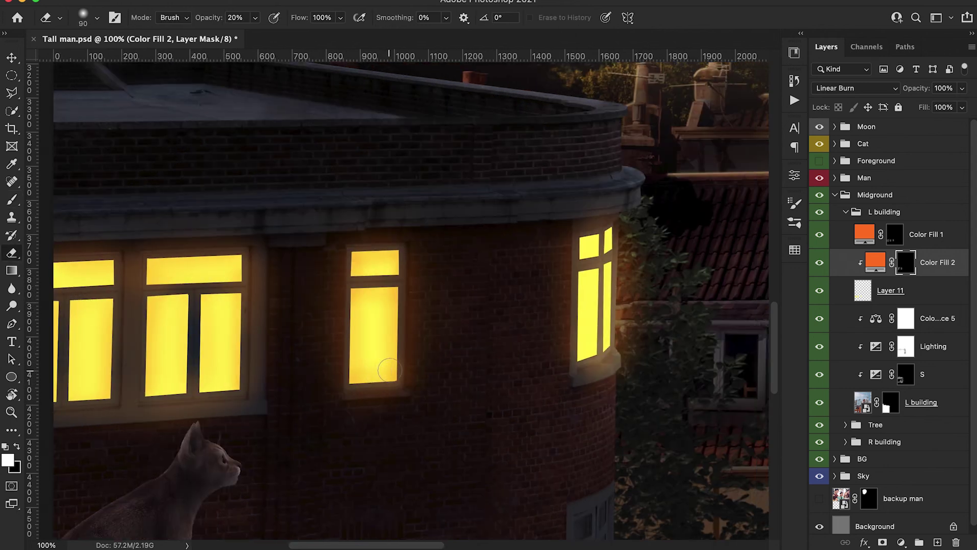
{"action": "key", "text": "b"}
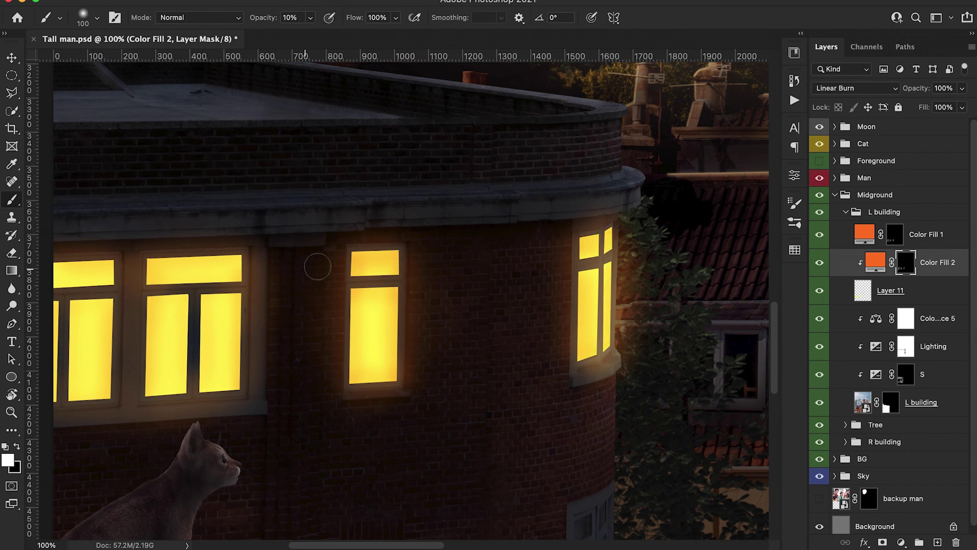
Step: Paint broader orange shading across the lit windows on the Color Fill 2 mask with a 400 px white brush at 30% opacity
{"action": "scroll", "coordinate": [131, 266], "scroll_direction": "left", "scroll_amount": 5}
{"action": "key", "text": "super+minus"}
{"action": "key", "text": "super+minus"}
{"action": "key", "text": "bracketright"}
{"action": "key", "text": "bracketright"}
{"action": "key", "text": "bracketright"}
{"action": "key", "text": "bracketright"}
{"action": "key", "text": "3"}
{"action": "mouse_move", "coordinate": [275, 338]}
{"action": "left_mouse_down"}
{"action": "mouse_move", "coordinate": [525, 363]}
{"action": "mouse_move", "coordinate": [268, 343]}
{"action": "mouse_move", "coordinate": [498, 352]}
{"action": "mouse_move", "coordinate": [551, 330]}
{"action": "left_mouse_up"}
{"action": "key", "text": "super+z"}
{"action": "key", "text": "bracketright"}
{"action": "key", "text": "bracketright"}
{"action": "key", "text": "bracketright"}
{"action": "left_click_drag", "start_coordinate": [353, 350], "coordinate": [220, 351]}
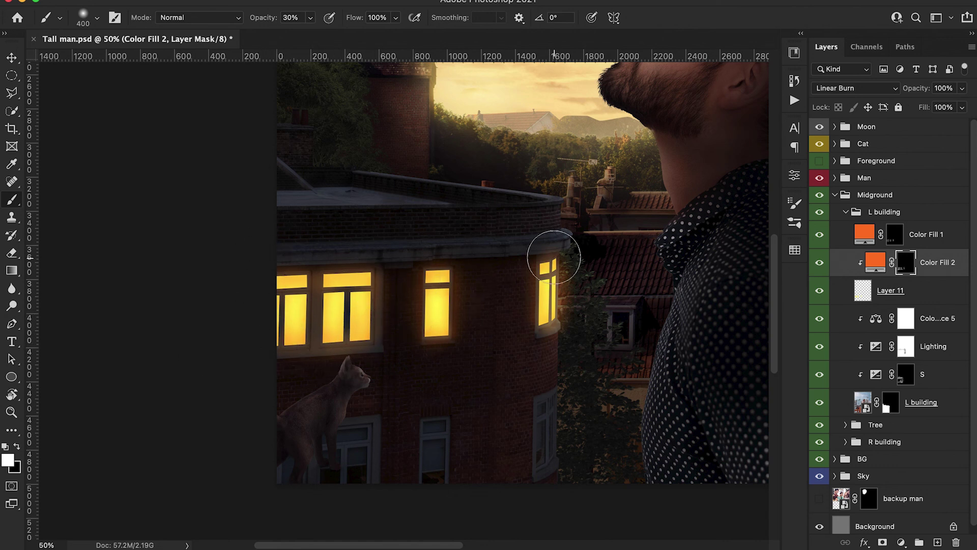
Step: Add a pale yellow Solid Color fill layer above Color Fill 2 and clip it to the window panes
{"action": "left_click", "coordinate": [901, 542]}
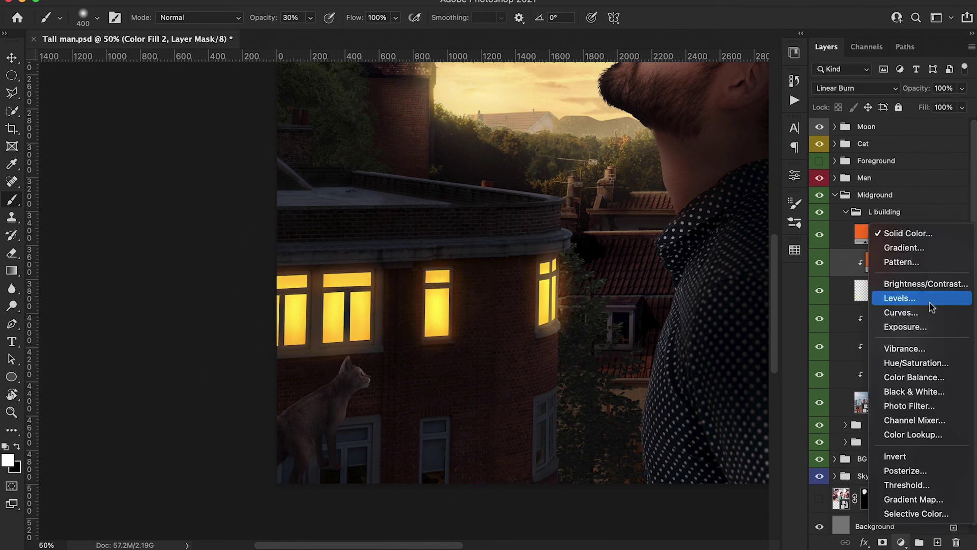
{"action": "left_click", "coordinate": [925, 233]}
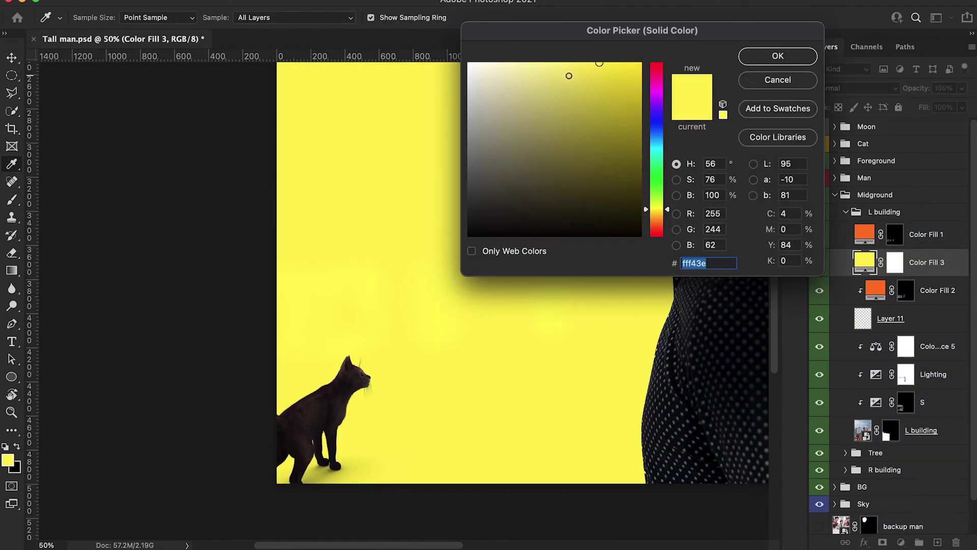
{"action": "left_click_drag", "start_coordinate": [599, 62], "coordinate": [524, 62]}
{"action": "left_click", "coordinate": [776, 57]}
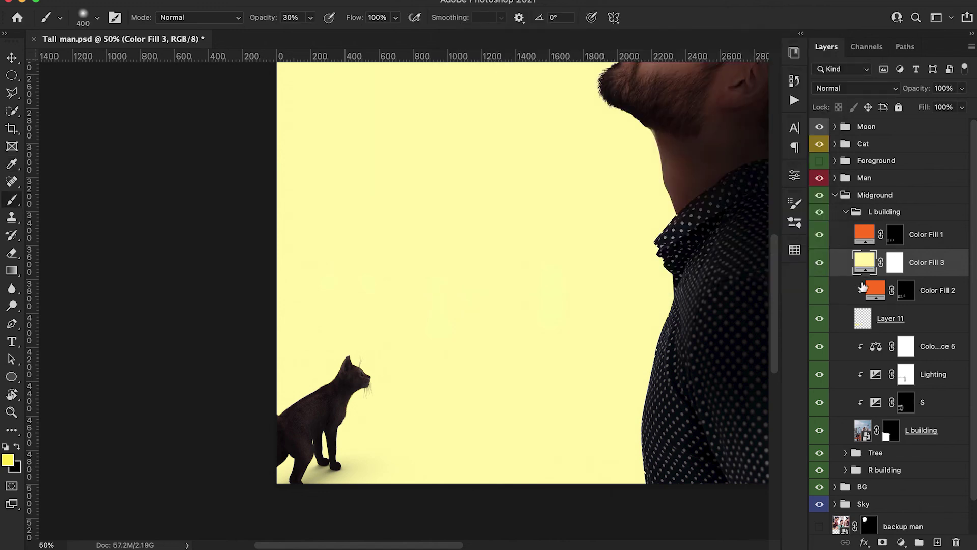
{"action": "left_click", "coordinate": [868, 278], "text": "alt"}
Step: Invert the Color Fill 3 mask and paint pale yellow highlights inside the panes with a 100 px white brush at 20% opacity
{"action": "left_click", "coordinate": [901, 264]}
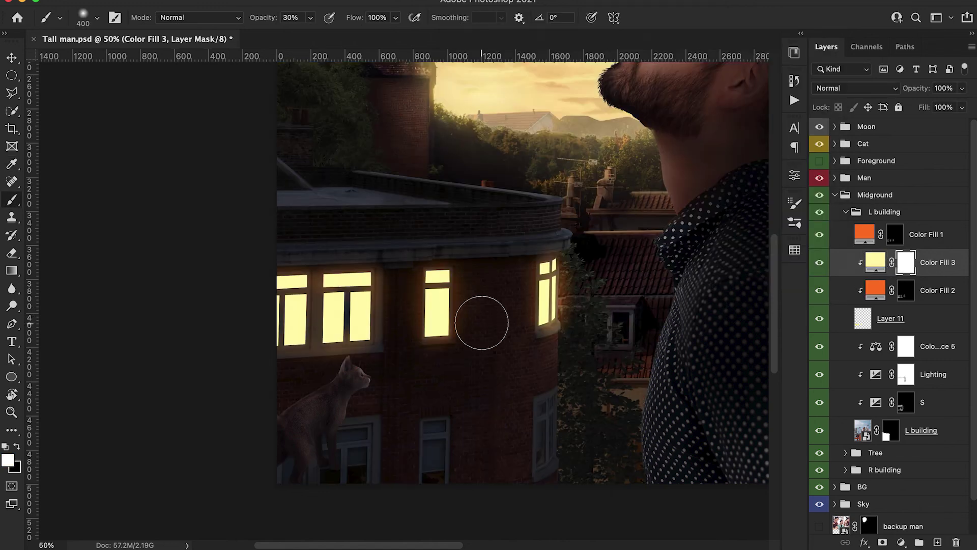
{"action": "key", "text": "bracketleft"}
{"action": "key", "text": "bracketleft"}
{"action": "key", "text": "bracketleft"}
{"action": "key", "text": "bracketleft"}
{"action": "key", "text": "bracketleft"}
{"action": "key", "text": "bracketleft"}
{"action": "key", "text": "super+i"}
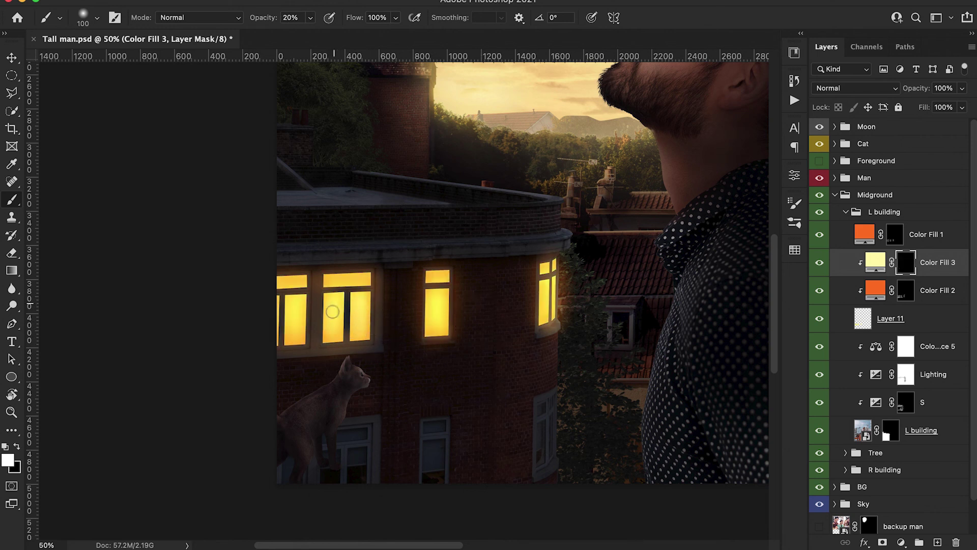
{"action": "left_click_drag", "start_coordinate": [303, 306], "coordinate": [299, 312]}
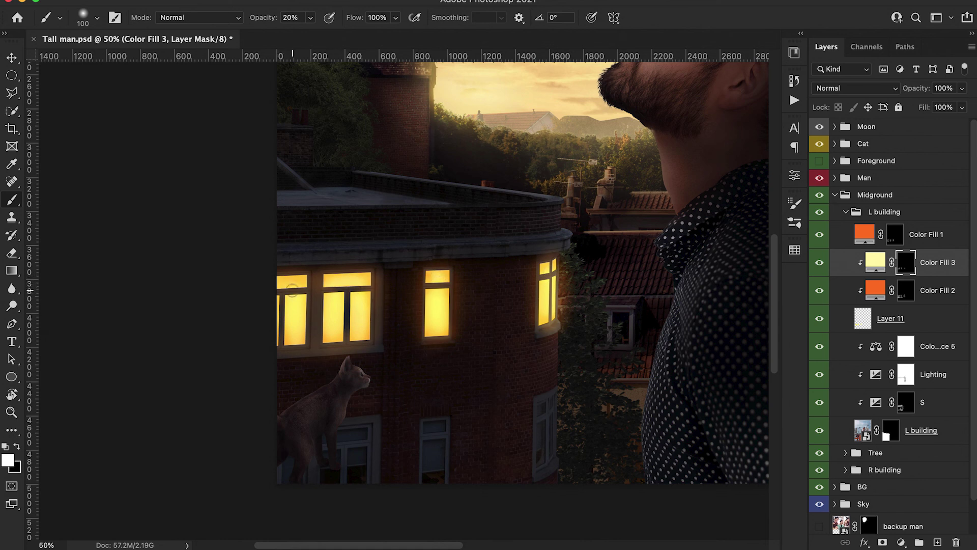
{"action": "scroll", "coordinate": [334, 305], "scroll_direction": "left", "scroll_amount": 1}
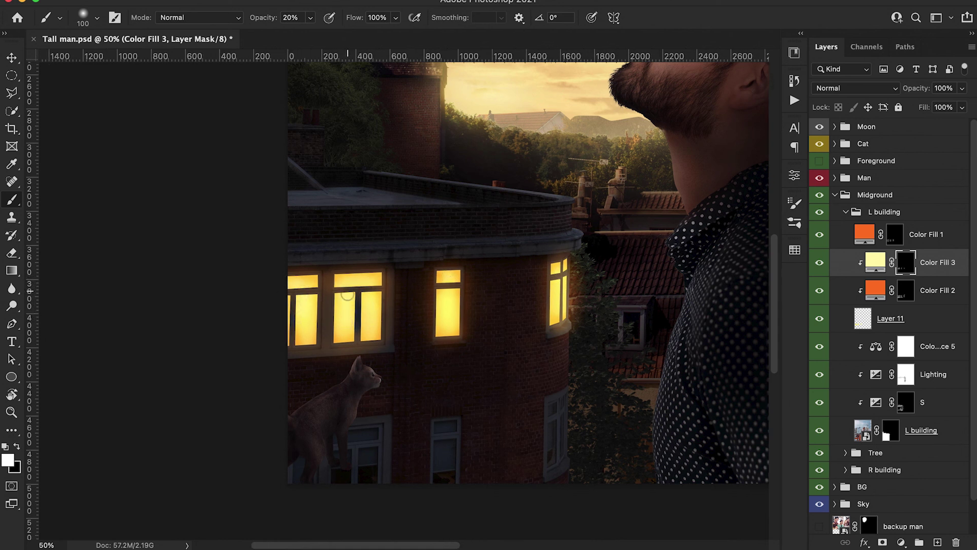
Step: Compare the lit windows with and without the pale yellow Color Fill 3 highlights in the wider composition
{"action": "key", "text": "super+minus"}
{"action": "key", "text": "super+minus"}
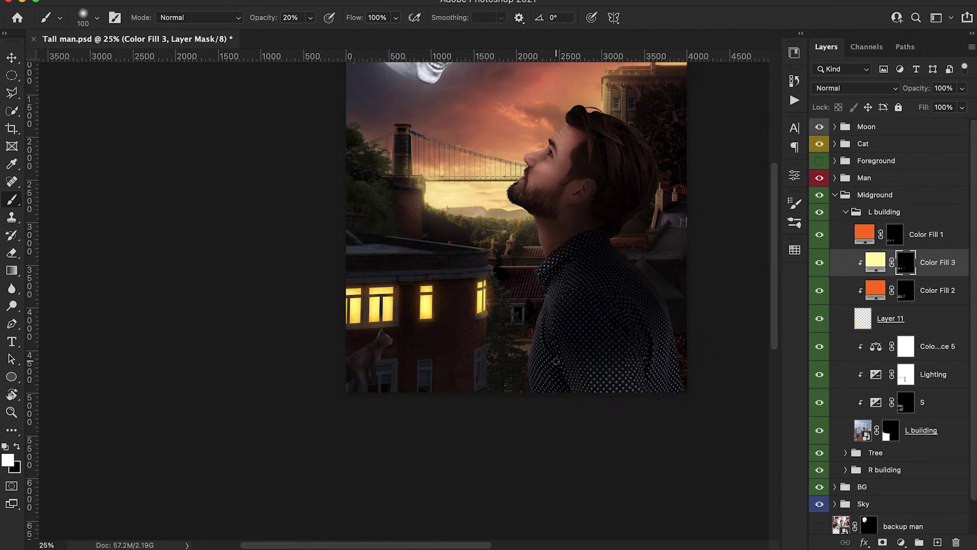
{"action": "scroll", "coordinate": [557, 362], "scroll_direction": "right", "scroll_amount": 3}
{"action": "scroll", "coordinate": [557, 362], "scroll_direction": "up", "scroll_amount": 3}
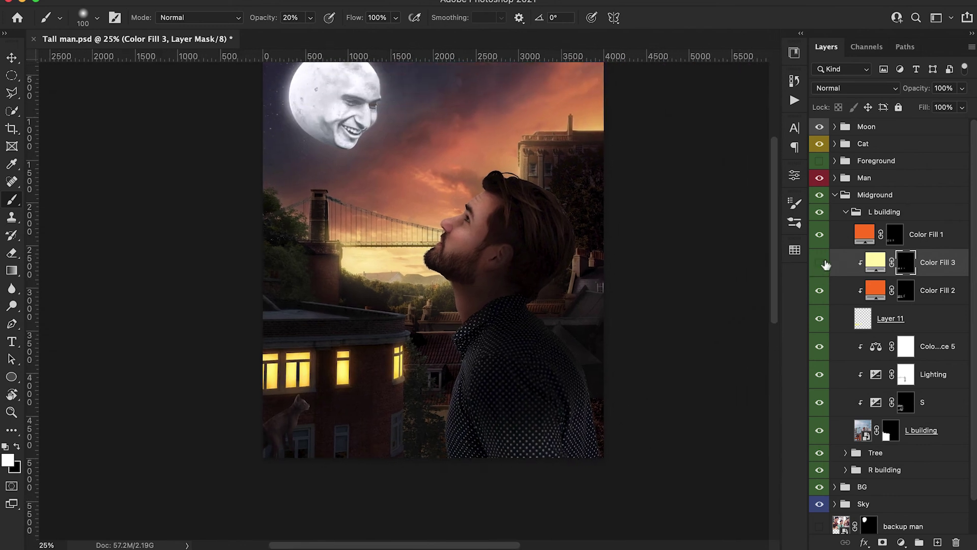
{"action": "left_click", "coordinate": [819, 262]}
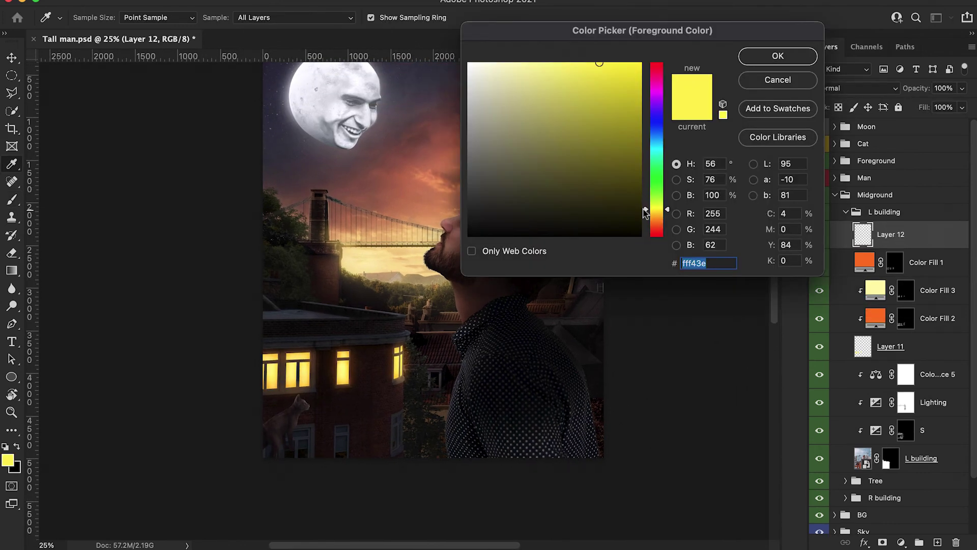
Step: Set the foreground color to a warmer yellow, #ffe63e, for painting on Layer 12
{"action": "left_click_drag", "start_coordinate": [645, 217], "coordinate": [646, 214]}
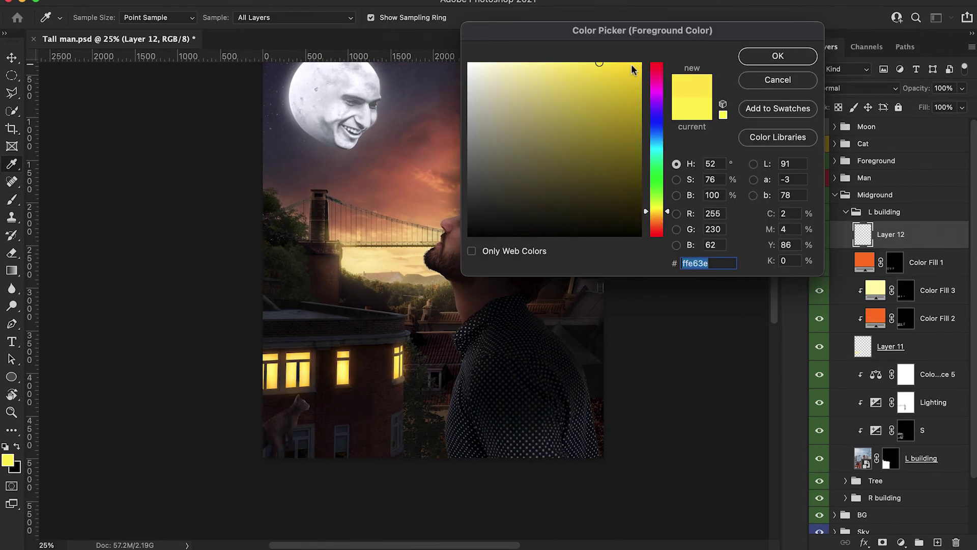
{"action": "left_click", "coordinate": [770, 59]}
{"action": "key", "text": "b"}
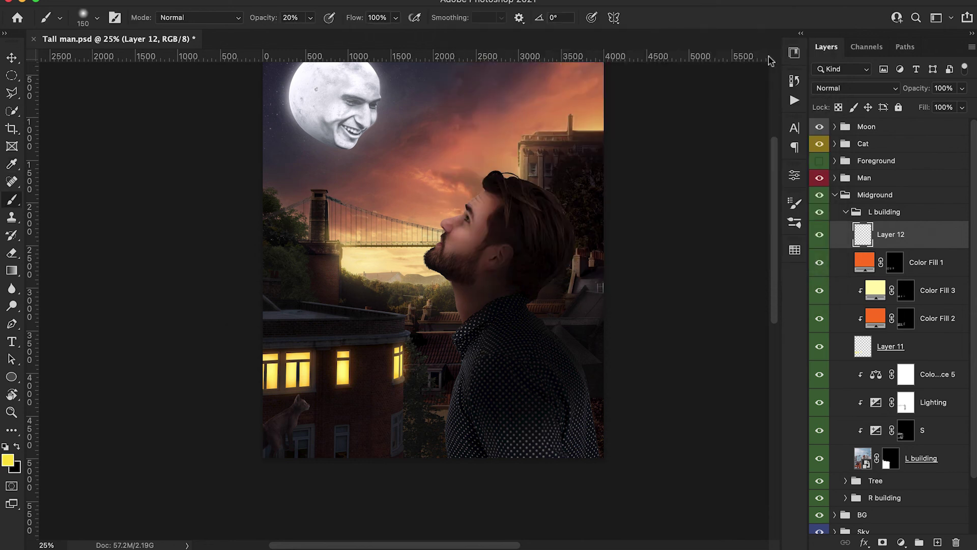
Step: Paint a soft yellow glow around the single lit window on Layer 12 with a 500 px brush at 10% opacity
{"action": "key", "text": "bracketright"}
{"action": "key", "text": "bracketright"}
{"action": "key", "text": "bracketright"}
{"action": "key", "text": "bracketright"}
{"action": "key", "text": "bracketright"}
{"action": "key", "text": "bracketright"}
{"action": "key", "text": "bracketright"}
{"action": "key", "text": "bracketright"}
{"action": "key", "text": "1"}
{"action": "left_click", "coordinate": [354, 373]}
{"action": "left_click", "coordinate": [356, 363]}
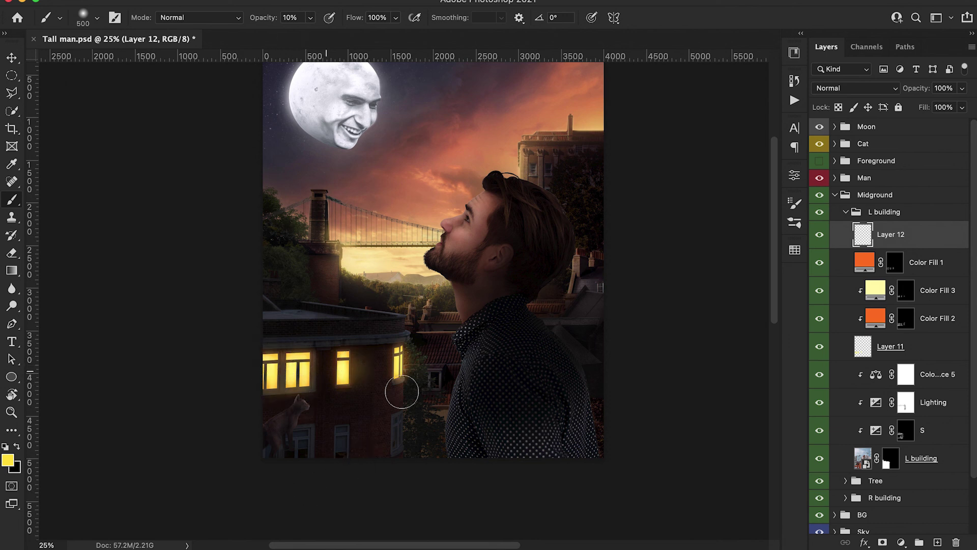
Step: Paint yellow rim light down the window-facing edge of the first chimney pot behind the cat on Layer 13
{"action": "scroll", "coordinate": [497, 393], "scroll_direction": "up", "scroll_amount": 5}
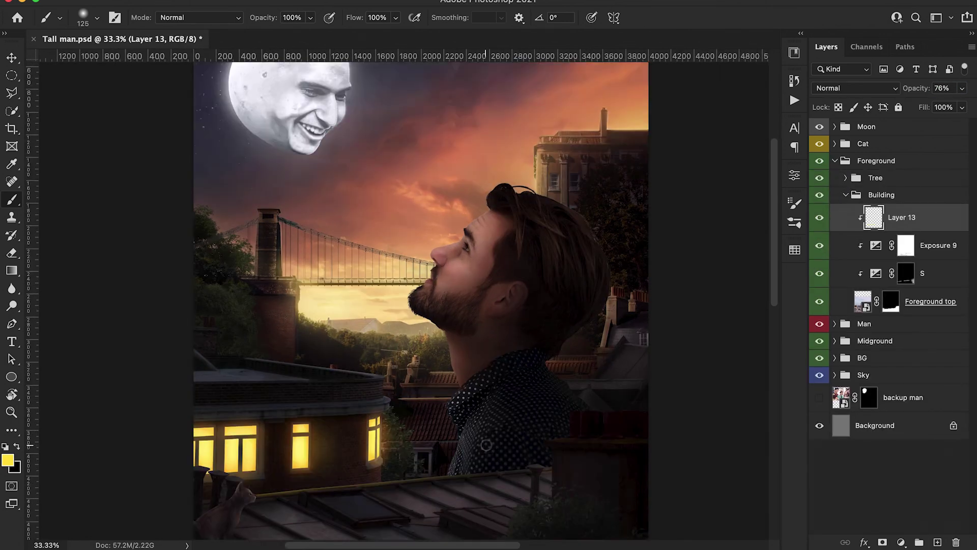
{"action": "scroll", "coordinate": [253, 418], "scroll_direction": "down", "scroll_amount": 5}
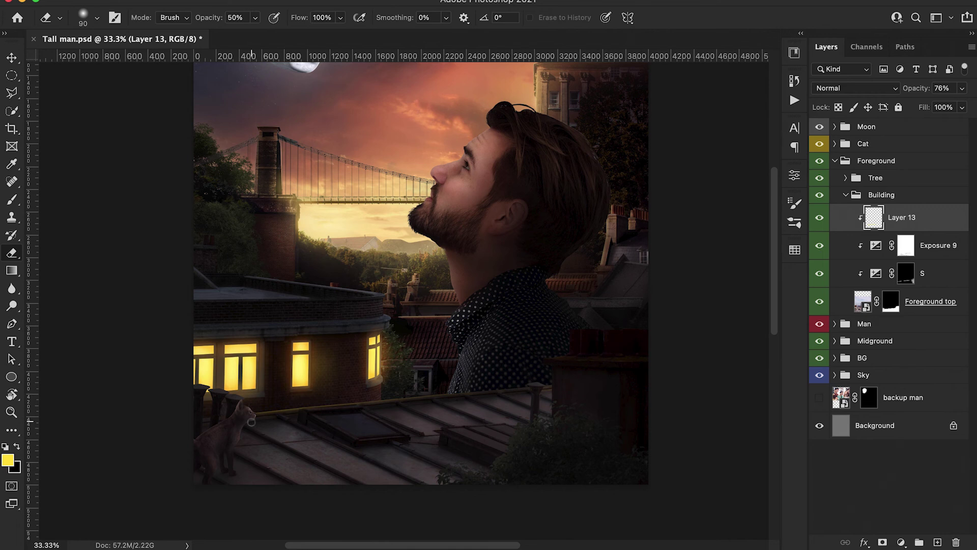
{"action": "key", "text": "b"}
{"action": "scroll", "coordinate": [251, 421], "scroll_direction": "up", "scroll_amount": 5}
{"action": "scroll", "coordinate": [321, 410], "scroll_direction": "up", "scroll_amount": 4}
{"action": "key", "text": "bracketleft"}
{"action": "key", "text": "bracketleft"}
{"action": "key", "text": "bracketleft"}
{"action": "left_click_drag", "start_coordinate": [302, 350], "coordinate": [337, 286]}
{"action": "scroll", "coordinate": [306, 285], "scroll_direction": "down", "scroll_amount": 5}
{"action": "left_click_drag", "start_coordinate": [301, 107], "coordinate": [293, 439]}
{"action": "scroll", "coordinate": [297, 294], "scroll_direction": "up", "scroll_amount": 2}
{"action": "scroll", "coordinate": [297, 407], "scroll_direction": "down", "scroll_amount": 2}
Step: Trim the first chimney pot's yellow rim to a thin line with a 20 px Eraser at 100% opacity
{"action": "key", "text": "e"}
{"action": "key", "text": "bracketleft"}
{"action": "key", "text": "bracketleft"}
{"action": "key", "text": "bracketleft"}
{"action": "key", "text": "bracketleft"}
{"action": "key", "text": "bracketleft"}
{"action": "key", "text": "bracketleft"}
{"action": "key", "text": "bracketleft"}
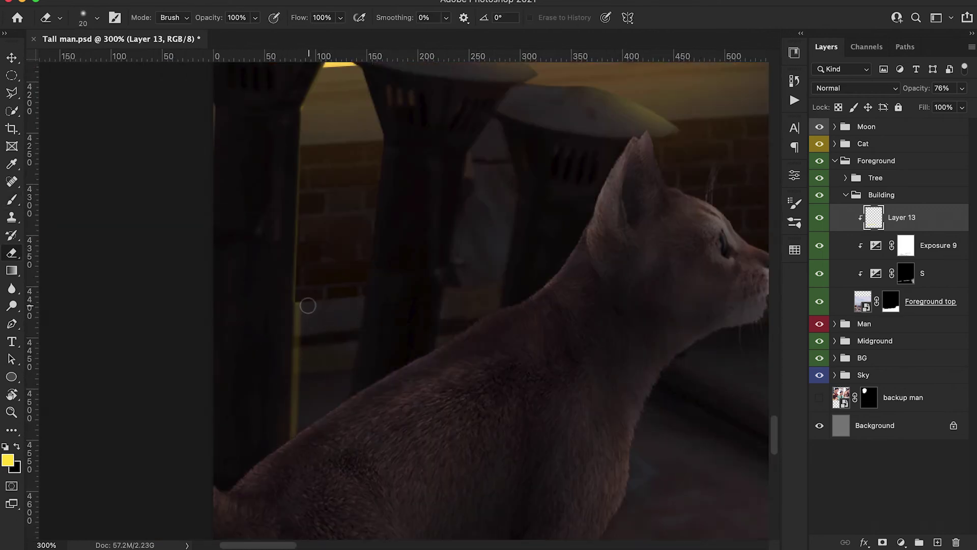
Step: Paint a yellow rim along the near edge of the second chimney pot and thin it with the 20 px Eraser
{"action": "scroll", "coordinate": [305, 408], "scroll_direction": "up", "scroll_amount": 3}
{"action": "key", "text": "b"}
{"action": "mouse_move", "coordinate": [377, 218]}
{"action": "left_mouse_down"}
{"action": "mouse_move", "coordinate": [337, 473]}
{"action": "mouse_move", "coordinate": [344, 469]}
{"action": "left_mouse_up"}
{"action": "key", "text": "0"}
{"action": "scroll", "coordinate": [352, 466], "scroll_direction": "up", "scroll_amount": 2}
{"action": "key", "text": "e"}
{"action": "left_click_drag", "start_coordinate": [337, 287], "coordinate": [298, 455]}
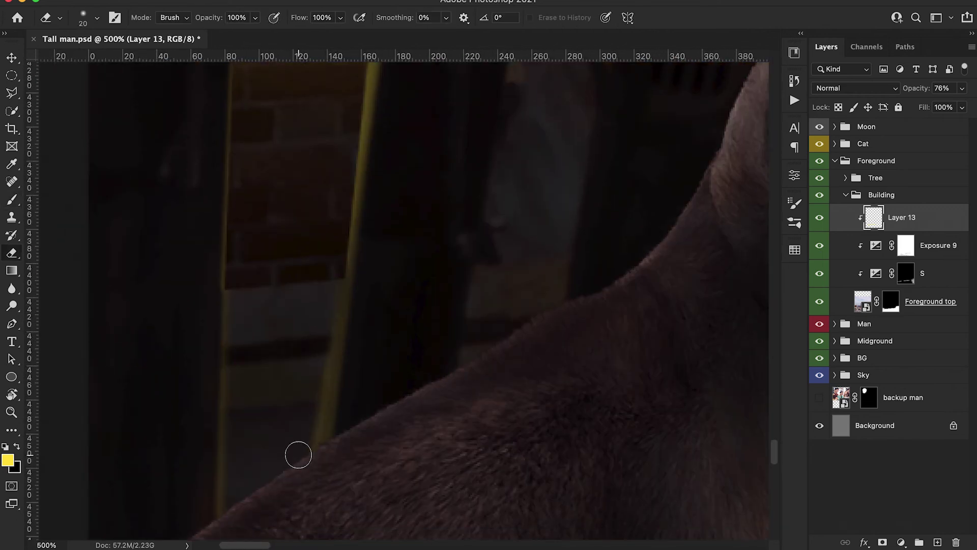
Step: Refine the Foreground top layer mask along the gap between the second and third chimney pots
{"action": "key", "text": "b"}
{"action": "scroll", "coordinate": [307, 375], "scroll_direction": "up", "scroll_amount": 8}
{"action": "scroll", "coordinate": [591, 346], "scroll_direction": "right", "scroll_amount": 3}
{"action": "left_click", "coordinate": [891, 301]}
{"action": "key", "text": "e"}
{"action": "key", "text": "b"}
{"action": "key", "text": "x"}
{"action": "mouse_move", "coordinate": [433, 158]}
{"action": "left_mouse_down"}
{"action": "mouse_move", "coordinate": [445, 160]}
{"action": "mouse_move", "coordinate": [397, 210]}
{"action": "mouse_move", "coordinate": [376, 367]}
{"action": "left_mouse_up"}
{"action": "key", "text": "bracketright"}
{"action": "mouse_move", "coordinate": [446, 202]}
{"action": "left_mouse_down"}
{"action": "mouse_move", "coordinate": [440, 408]}
{"action": "mouse_move", "coordinate": [422, 198]}
{"action": "mouse_move", "coordinate": [402, 392]}
{"action": "left_mouse_up"}
{"action": "key", "text": "alt+bracketright"}
{"action": "key", "text": "x"}
Step: Outline the gap between the second and third chimney pots on Layer 13 with an 8 px yellow brush at 20% opacity
{"action": "key", "text": "2"}
{"action": "key", "text": "bracketleft"}
{"action": "key", "text": "bracketleft"}
{"action": "left_click_drag", "start_coordinate": [395, 204], "coordinate": [362, 430]}
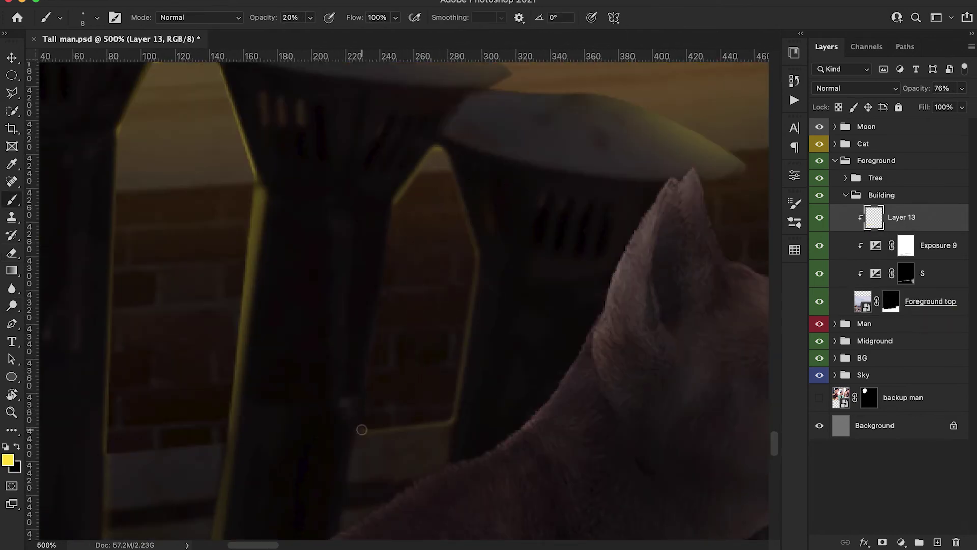
{"action": "scroll", "coordinate": [387, 417], "scroll_direction": "down", "scroll_amount": 3}
{"action": "left_click_drag", "start_coordinate": [452, 333], "coordinate": [441, 380]}
{"action": "key", "text": "e"}
{"action": "key", "text": "b"}
{"action": "scroll", "coordinate": [438, 362], "scroll_direction": "left", "scroll_amount": 2}
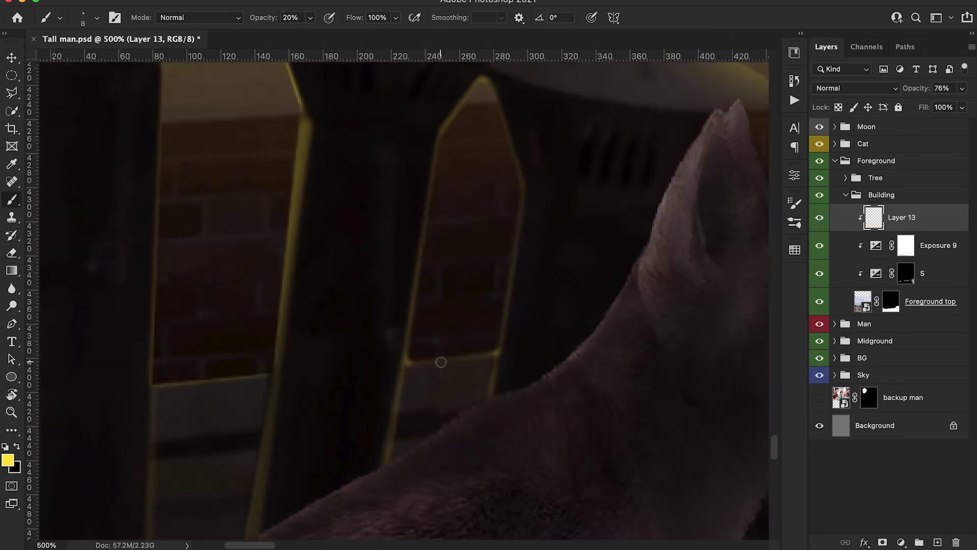
Step: Collapse the Building group and add a new clipped layer inside the Man group
{"action": "key", "text": "super+minus"}
{"action": "key", "text": "super+minus"}
{"action": "key", "text": "super+minus"}
{"action": "key", "text": "super+minus"}
{"action": "key", "text": "super+minus"}
{"action": "key", "text": "super+minus"}
{"action": "key", "text": "super+minus"}
{"action": "scroll", "coordinate": [440, 362], "scroll_direction": "up", "scroll_amount": 5}
{"action": "left_click", "coordinate": [845, 195]}
{"action": "left_click", "coordinate": [834, 212]}
{"action": "left_click", "coordinate": [880, 235]}
{"action": "left_click", "coordinate": [937, 542]}
{"action": "key", "text": "alt+super+g"}
Step: Paint a faint yellow window glow on the man's shirt with a large, low-opacity soft brush
{"action": "key", "text": "bracketright"}
{"action": "key", "text": "bracketright"}
{"action": "key", "text": "bracketright"}
{"action": "key", "text": "bracketright"}
{"action": "key", "text": "bracketright"}
{"action": "key", "text": "bracketright"}
{"action": "key", "text": "bracketright"}
{"action": "key", "text": "bracketright"}
{"action": "key", "text": "bracketright"}
{"action": "key", "text": "bracketright"}
{"action": "key", "text": "bracketright"}
{"action": "key", "text": "bracketright"}
{"action": "key", "text": "bracketright"}
{"action": "key", "text": "bracketright"}
{"action": "key", "text": "0"}
{"action": "key", "text": "1"}
{"action": "left_click_drag", "start_coordinate": [427, 437], "coordinate": [415, 471]}
{"action": "left_click_drag", "start_coordinate": [418, 468], "coordinate": [432, 422]}
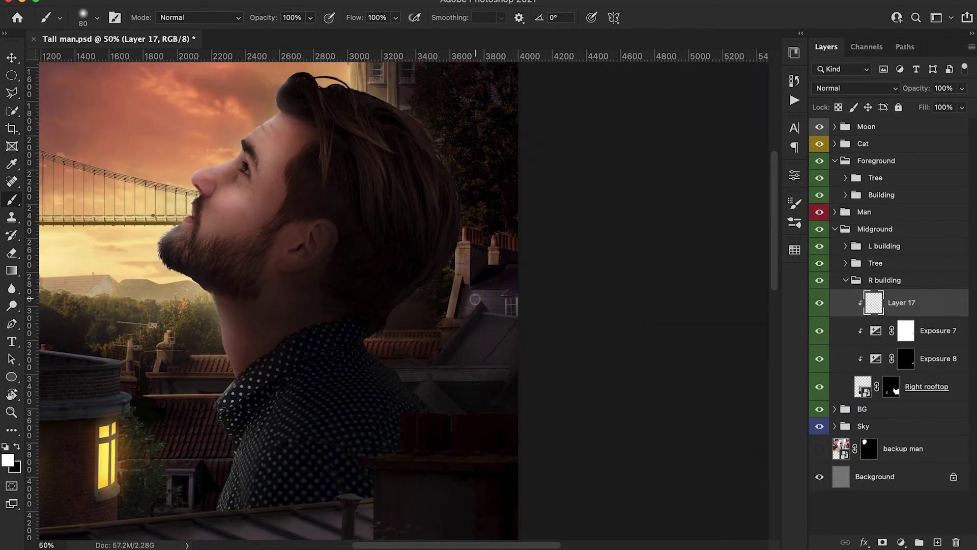
Step: Brush light onto the right rooftops on the clipped Layer 17 with an 80 px white brush
{"action": "mouse_move", "coordinate": [475, 299]}
{"action": "left_mouse_down"}
{"action": "mouse_move", "coordinate": [435, 348]}
{"action": "mouse_move", "coordinate": [502, 301]}
{"action": "mouse_move", "coordinate": [497, 308]}
{"action": "mouse_move", "coordinate": [523, 310]}
{"action": "mouse_move", "coordinate": [497, 305]}
{"action": "mouse_move", "coordinate": [484, 371]}
{"action": "mouse_move", "coordinate": [502, 369]}
{"action": "mouse_move", "coordinate": [382, 367]}
{"action": "mouse_move", "coordinate": [507, 368]}
{"action": "left_mouse_up"}
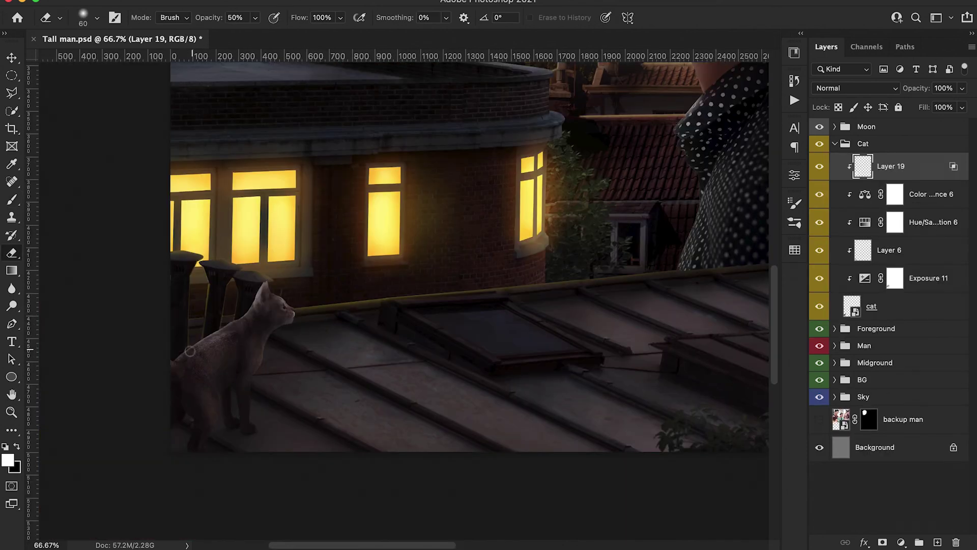
Step: Lighten the cat's back subtly on the clipped Layer 19 with a 70 px white brush at 6% opacity
{"action": "key", "text": "b"}
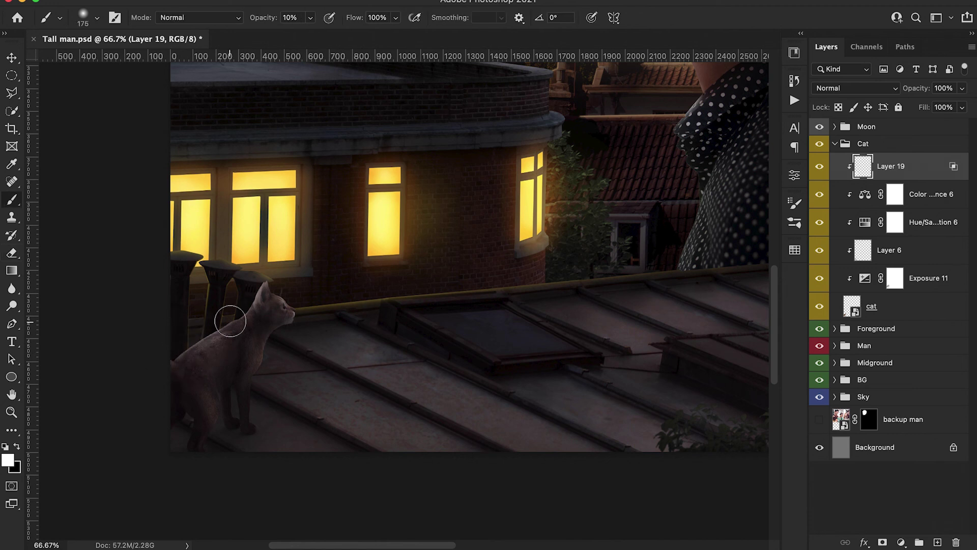
{"action": "key", "text": "bracketleft"}
{"action": "key", "text": "bracketleft"}
{"action": "key", "text": "bracketleft"}
{"action": "key", "text": "bracketleft"}
{"action": "key", "text": "bracketleft"}
{"action": "key", "text": "bracketleft"}
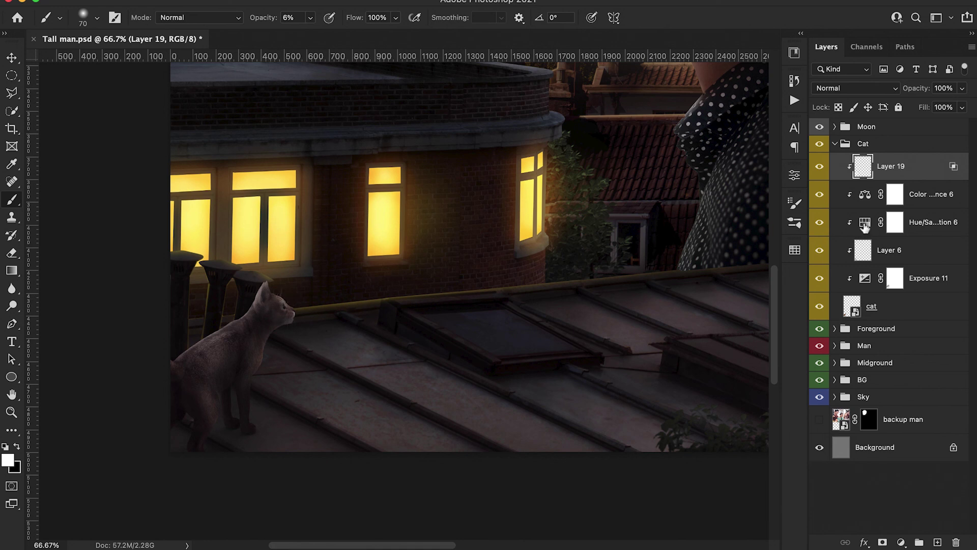
{"action": "key", "text": "e"}
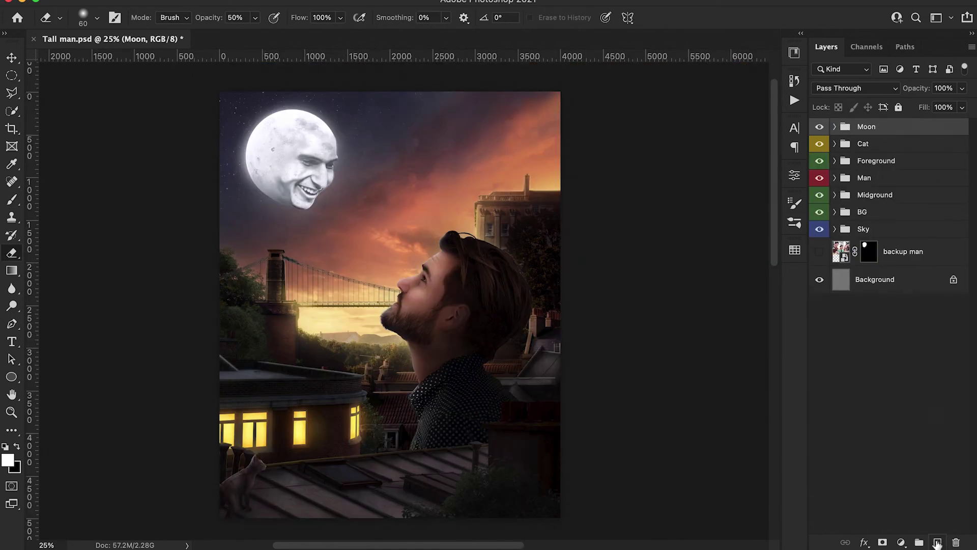
Step: Stamp all visible layers onto a new layer above the Moon group and convert it to a Smart Object
{"action": "left_click", "coordinate": [937, 542]}
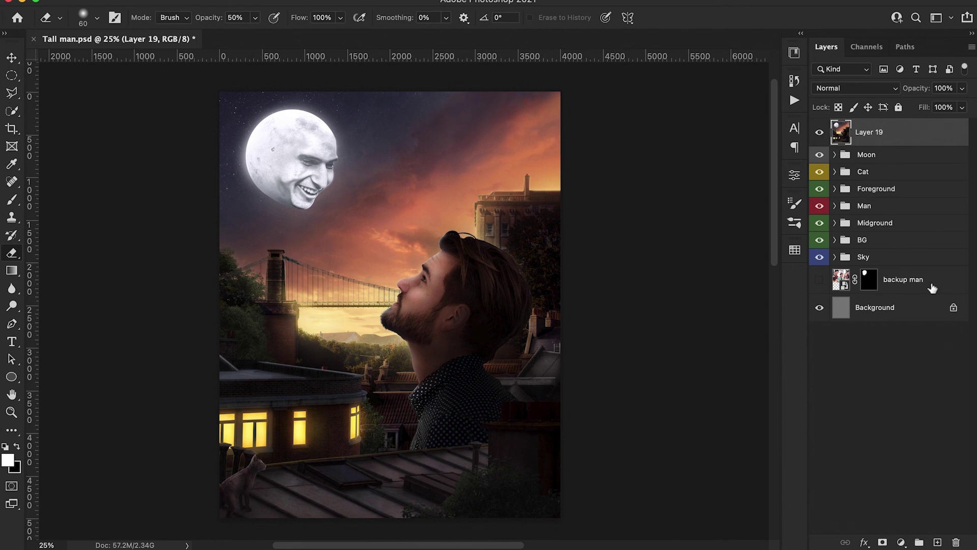
{"action": "scroll", "coordinate": [712, 386], "scroll_direction": "up", "scroll_amount": 1}
{"action": "scroll", "coordinate": [711, 388], "scroll_direction": "right", "scroll_amount": 1}
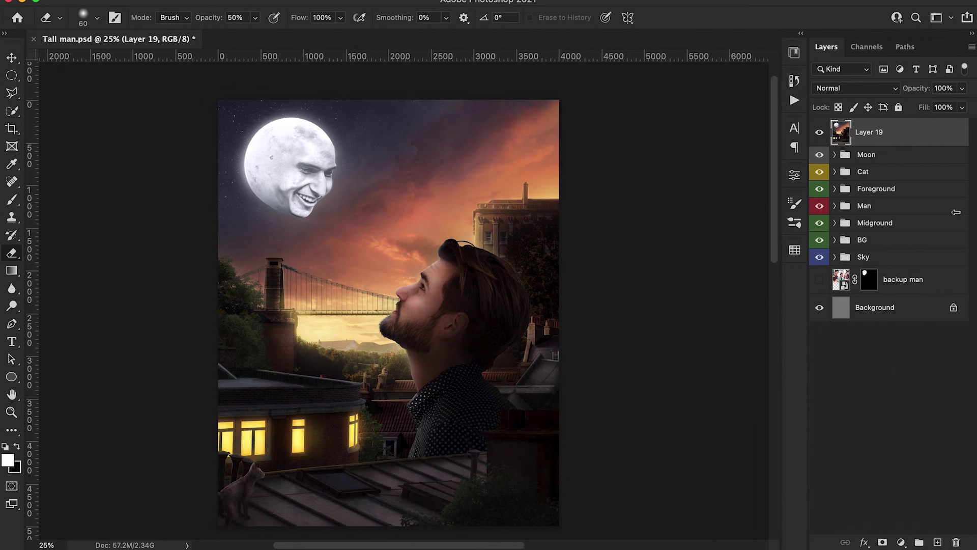
{"action": "right_click", "coordinate": [906, 147]}
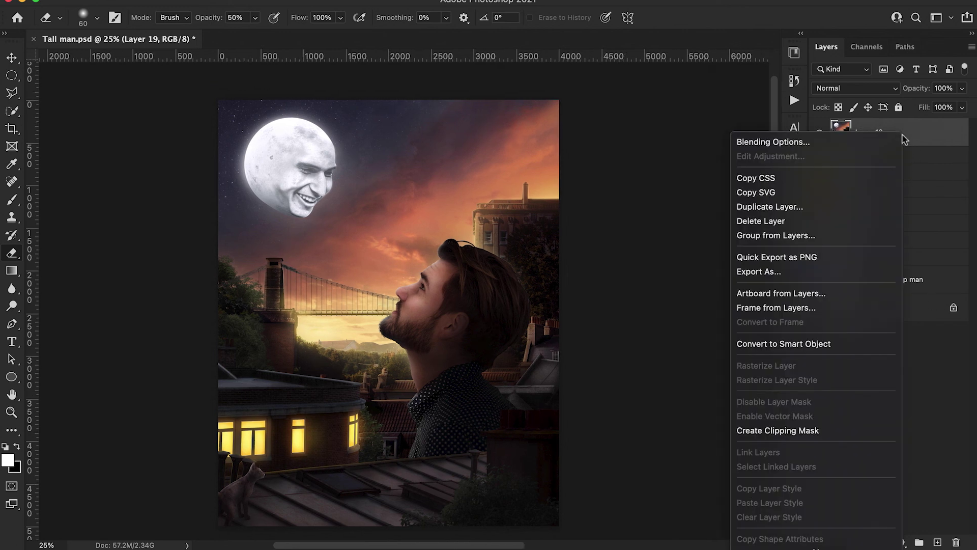
{"action": "left_click", "coordinate": [853, 344]}
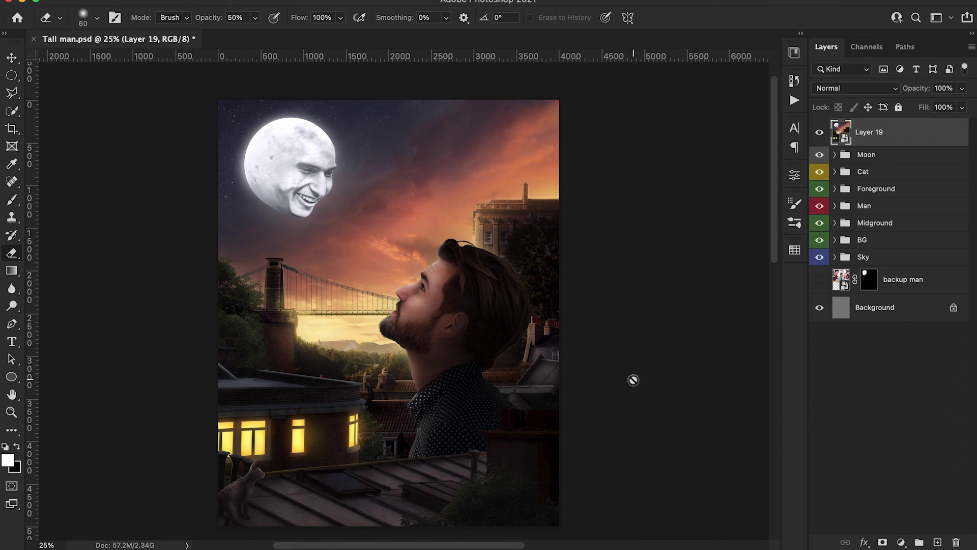
Step: Start a Camera Raw Filter on the merged Smart Object and set Contrast to +7 and Texture to +12
{"action": "left_click", "coordinate": [312, 0]}
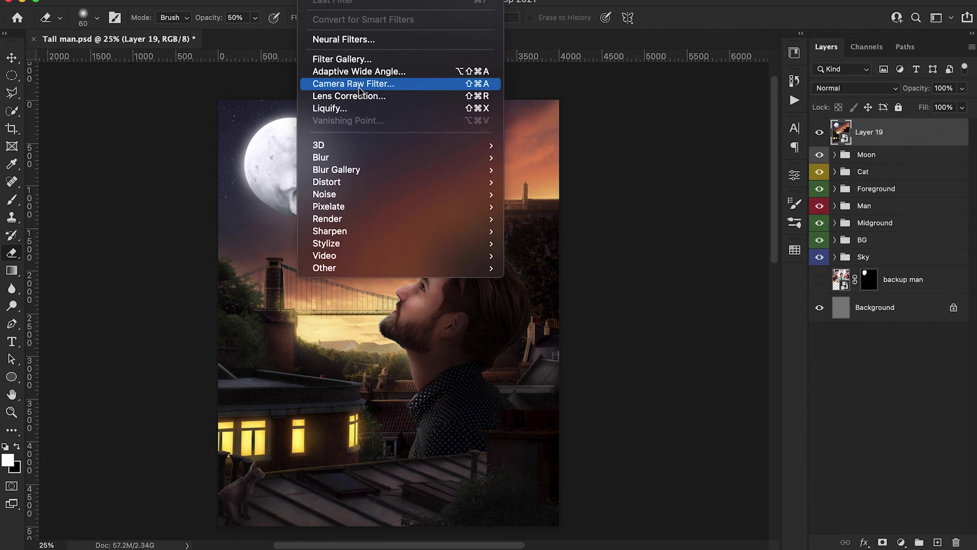
{"action": "left_click", "coordinate": [353, 83]}
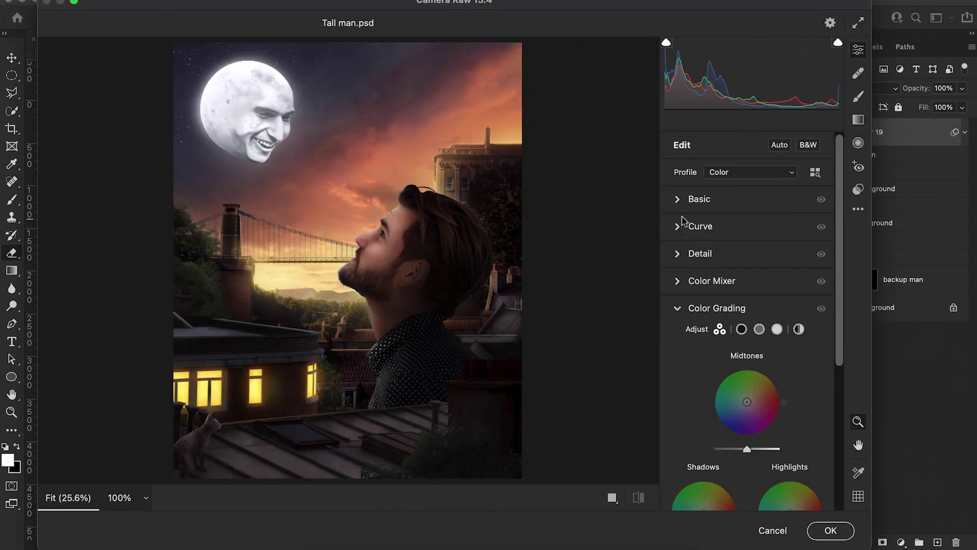
{"action": "left_click", "coordinate": [679, 200]}
{"action": "left_click_drag", "start_coordinate": [757, 283], "coordinate": [755, 284]}
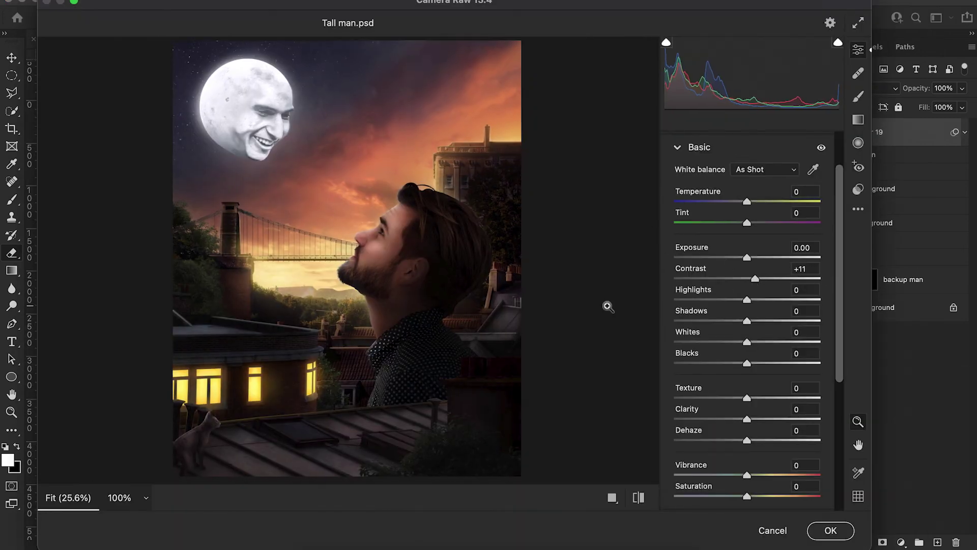
{"action": "scroll", "coordinate": [757, 348], "scroll_direction": "down", "scroll_amount": 3}
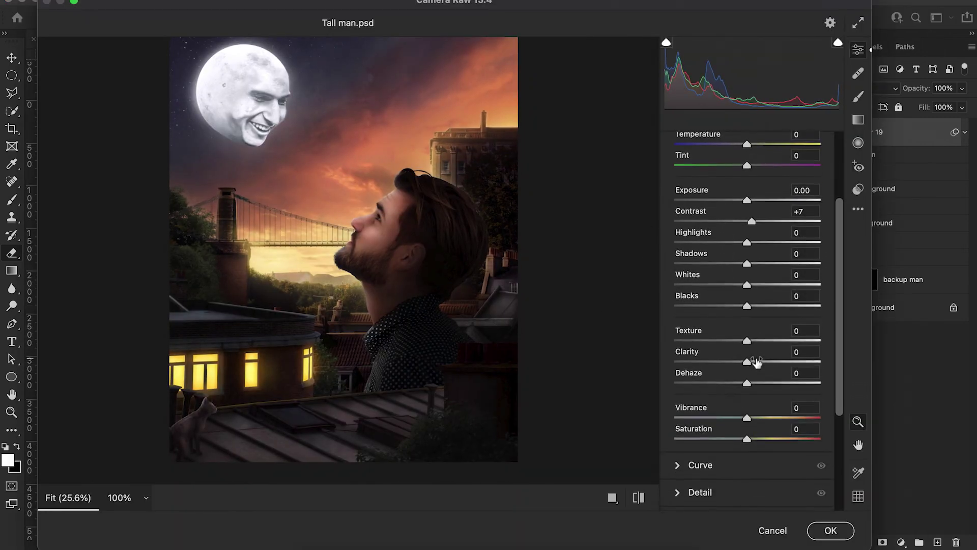
{"action": "left_click_drag", "start_coordinate": [747, 337], "coordinate": [757, 337]}
{"action": "scroll", "coordinate": [747, 414], "scroll_direction": "down", "scroll_amount": 2}
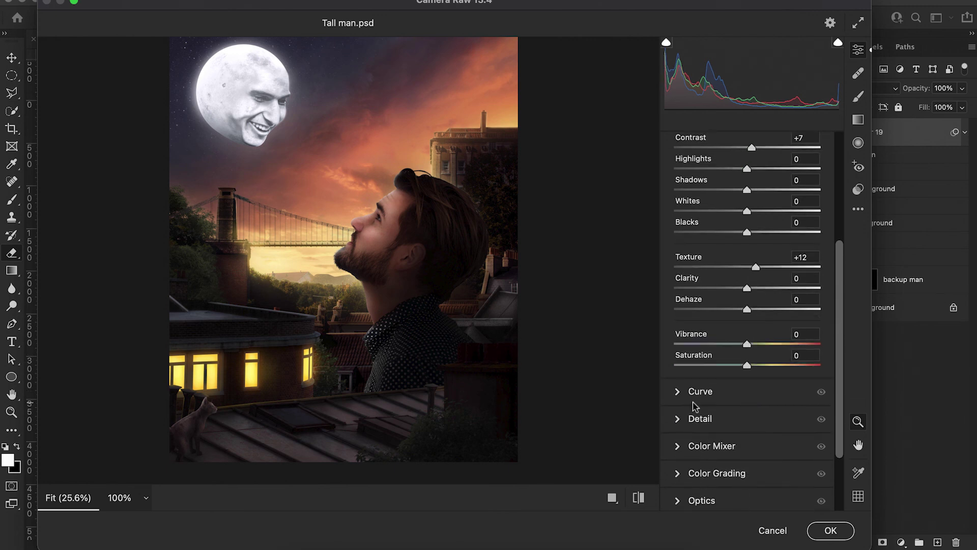
Step: Adjust the image's sharpening in the Camera Raw Detail settings
{"action": "left_click", "coordinate": [682, 417]}
{"action": "left_click_drag", "start_coordinate": [675, 353], "coordinate": [785, 353]}
{"action": "left_click", "coordinate": [678, 255]}
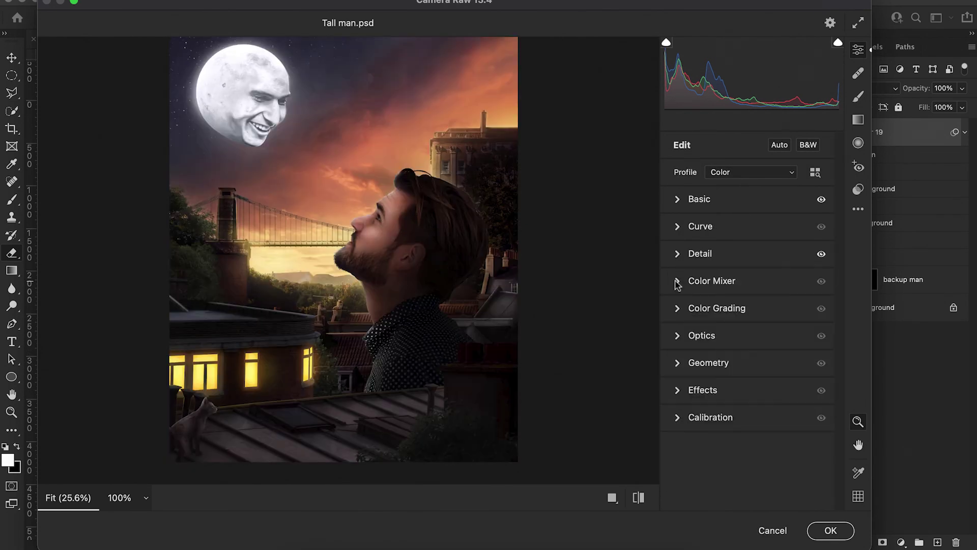
Step: Try raising the Reds saturation to +6 in the Color Mixer
{"action": "left_click", "coordinate": [677, 281]}
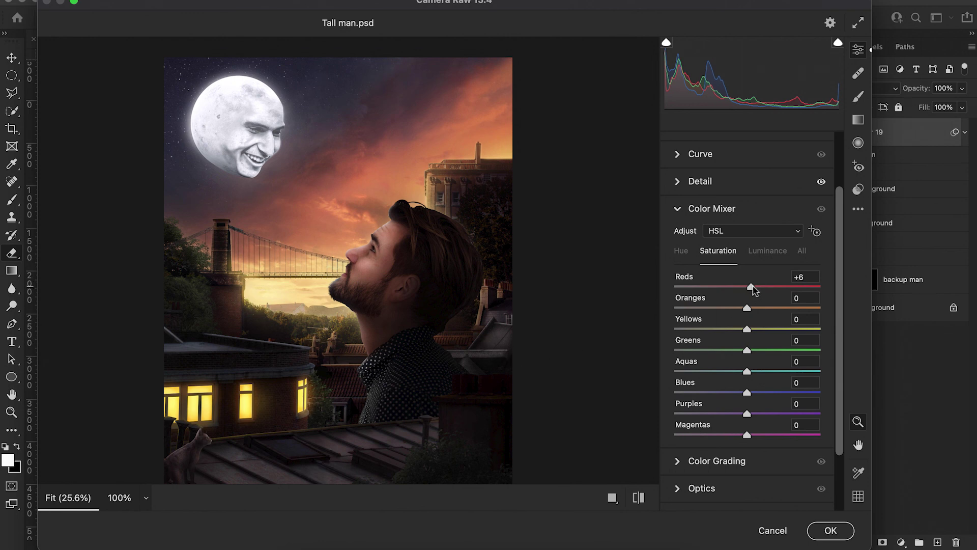
{"action": "scroll", "coordinate": [733, 304], "scroll_direction": "down", "scroll_amount": 1}
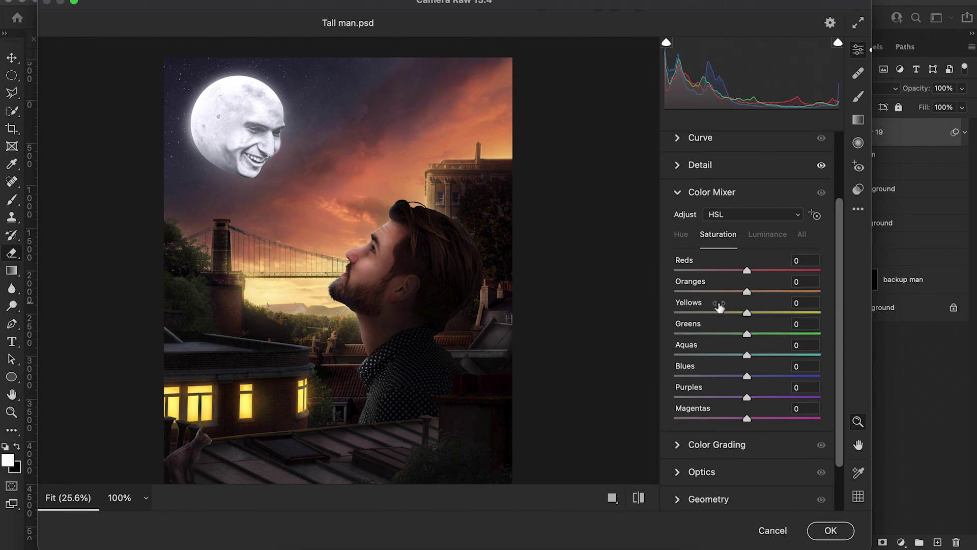
{"action": "left_click", "coordinate": [679, 196]}
Step: Set the Grain effect to 37
{"action": "left_click", "coordinate": [678, 390]}
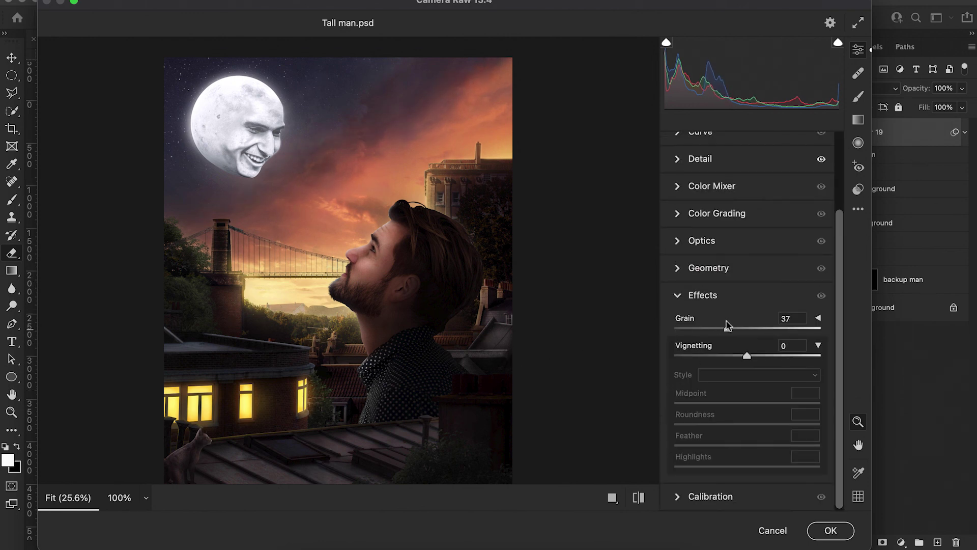
{"action": "left_click", "coordinate": [679, 296]}
Step: Color grade the midtones to hue 88, saturation 10, the shadows purple and the highlights to hue 67, saturation 27, and apply the filter
{"action": "left_click", "coordinate": [678, 311]}
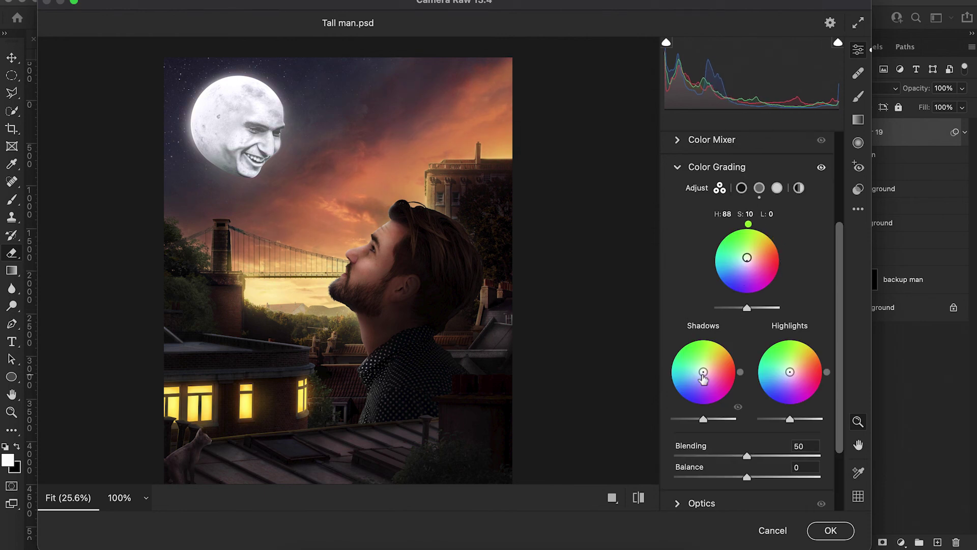
{"action": "mouse_move", "coordinate": [703, 376]}
{"action": "left_mouse_down"}
{"action": "mouse_move", "coordinate": [705, 399]}
{"action": "mouse_move", "coordinate": [703, 379]}
{"action": "left_mouse_up"}
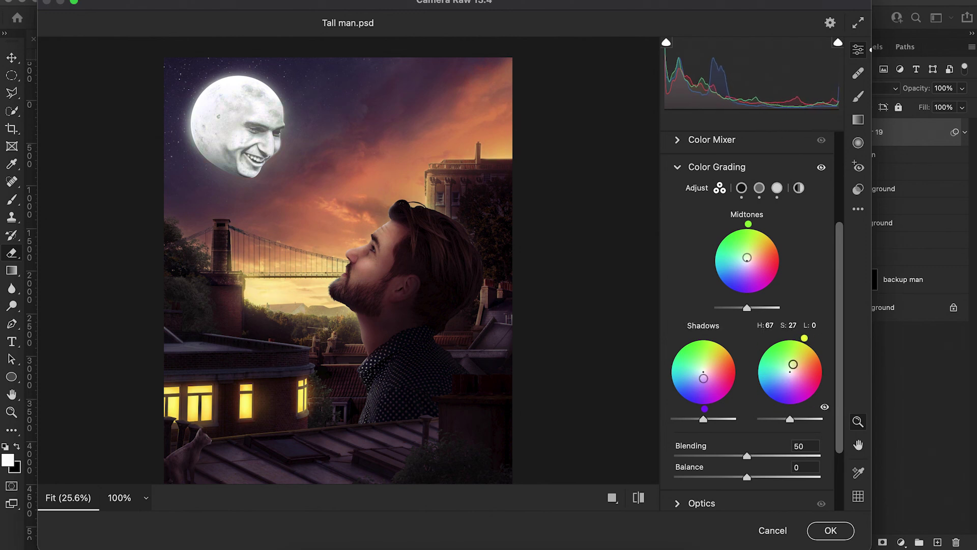
{"action": "left_click", "coordinate": [829, 531]}
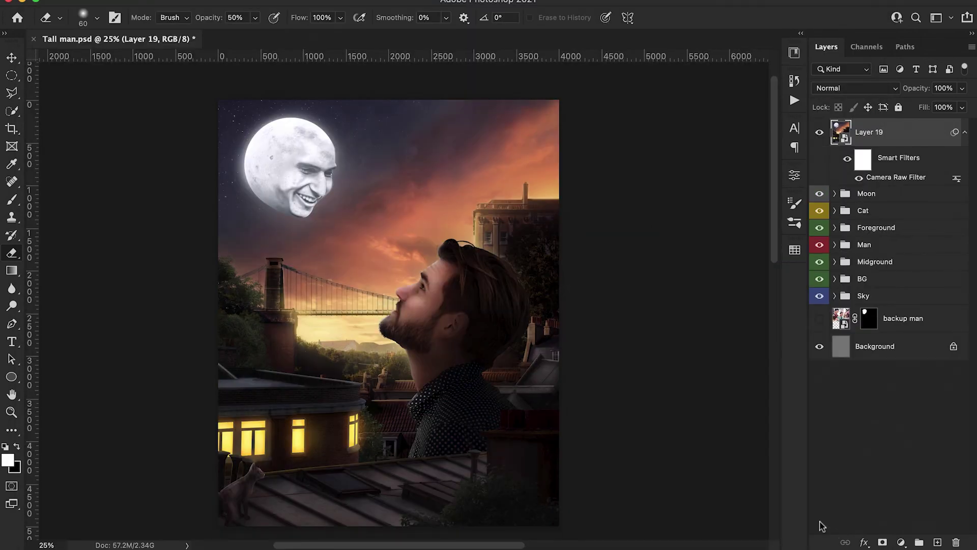